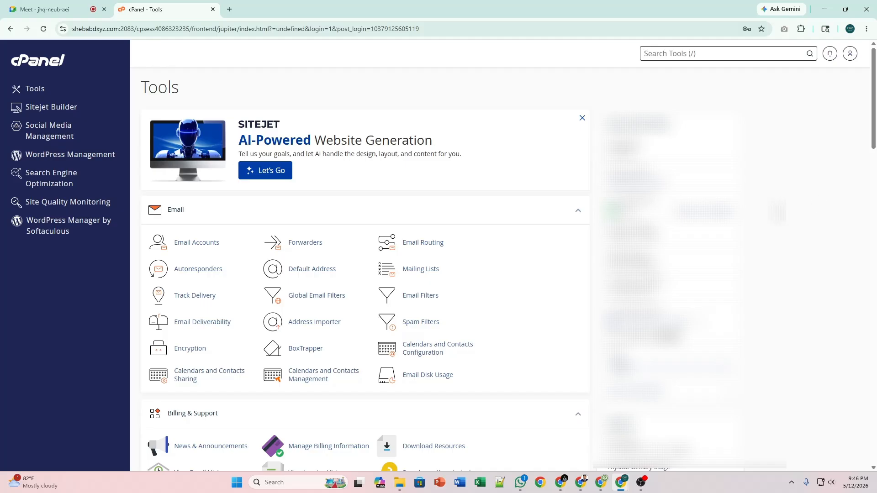
Scroll to Softaculous Apps Installer and open the WordPress installer.
{"action": "scroll", "coordinate": [450, 297], "scroll_direction": "down", "scroll_amount": 20}
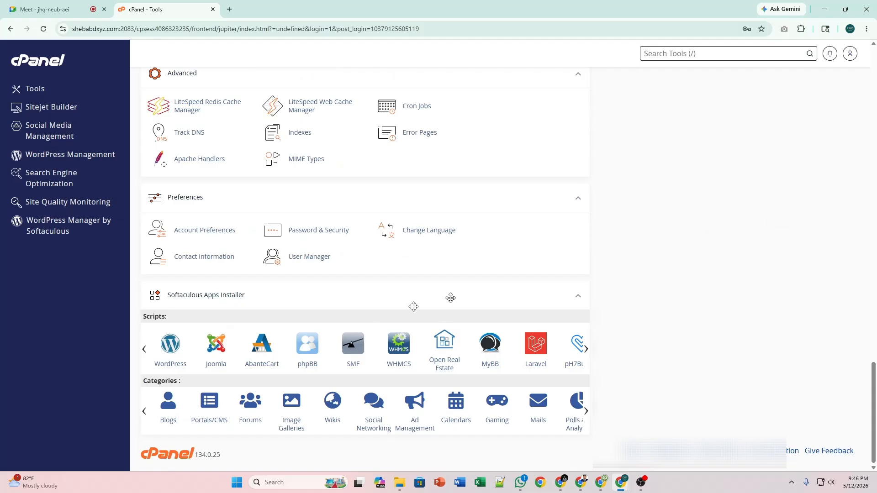
{"action": "left_click", "coordinate": [174, 349]}
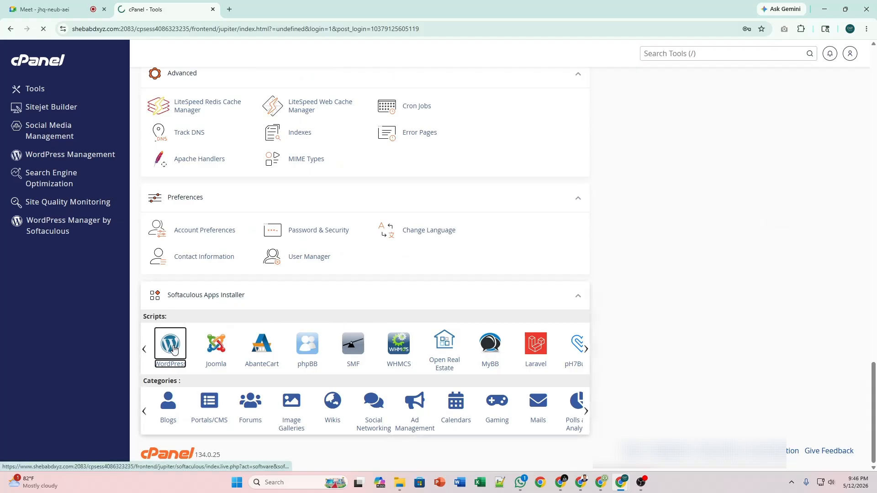
Start a new WordPress install in the 'portfolio' directory and append 123 to the admin password.
{"action": "scroll", "coordinate": [431, 274], "scroll_direction": "down", "scroll_amount": 3}
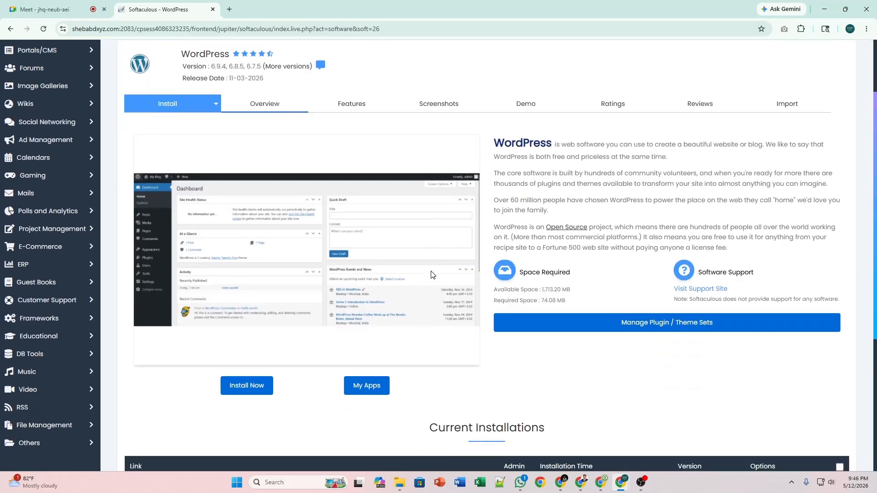
{"action": "left_click", "coordinate": [238, 390]}
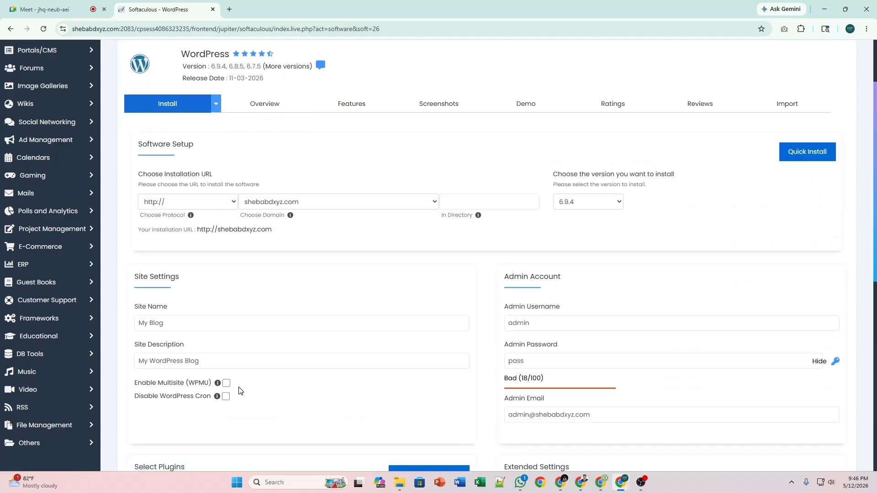
{"action": "scroll", "coordinate": [399, 259], "scroll_direction": "up", "scroll_amount": 2}
{"action": "left_click", "coordinate": [470, 293]}
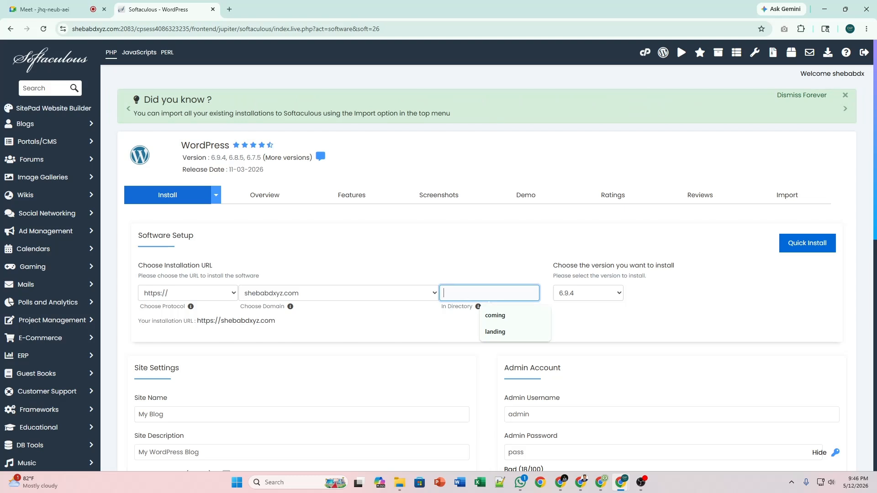
{"action": "type", "text": "portfolio"}
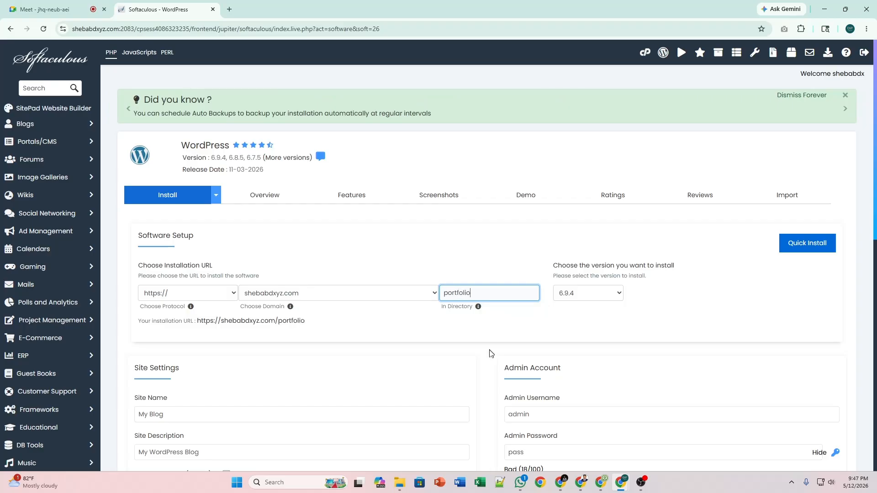
{"action": "left_click", "coordinate": [484, 393]}
{"action": "scroll", "coordinate": [486, 397], "scroll_direction": "down", "scroll_amount": 2}
{"action": "left_click", "coordinate": [516, 361]}
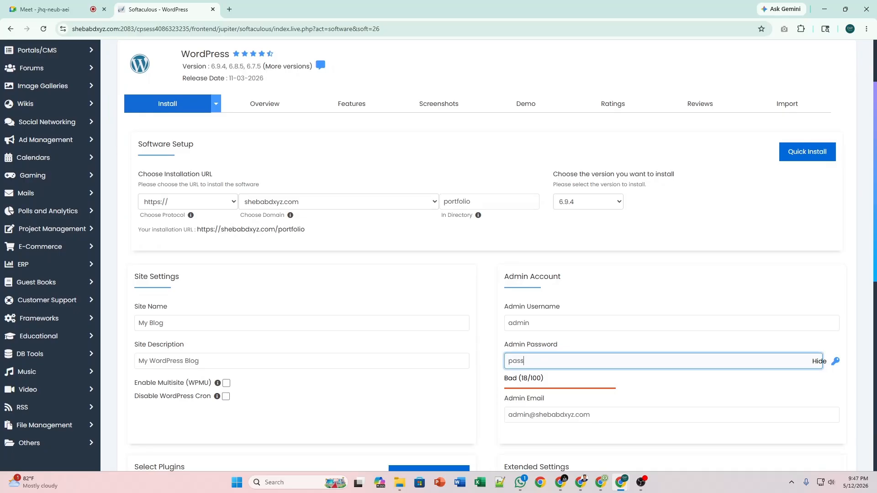
{"action": "type", "text": "123"}
Uncheck all eight optional plugins, from Cookie Consent Banner to AI Assistant.
{"action": "scroll", "coordinate": [453, 387], "scroll_direction": "down", "scroll_amount": 9}
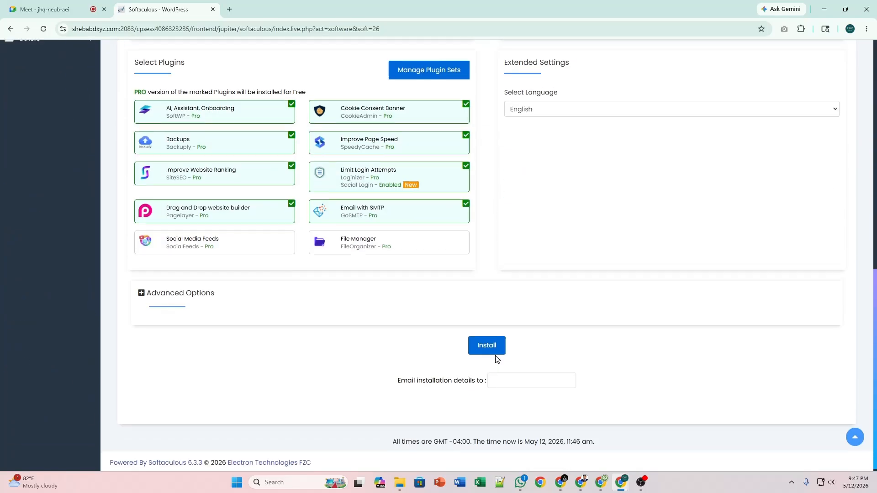
{"action": "scroll", "coordinate": [482, 315], "scroll_direction": "up", "scroll_amount": 4}
{"action": "mouse_move", "coordinate": [463, 290]}
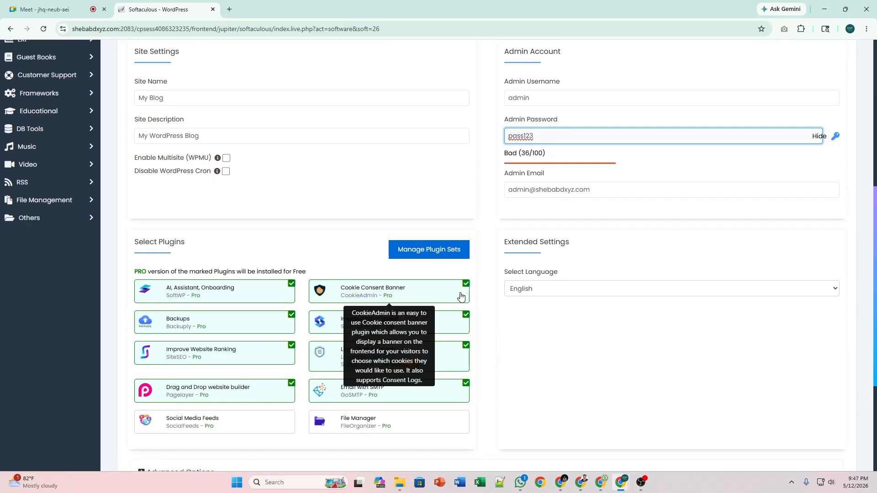
{"action": "left_click", "coordinate": [462, 296]}
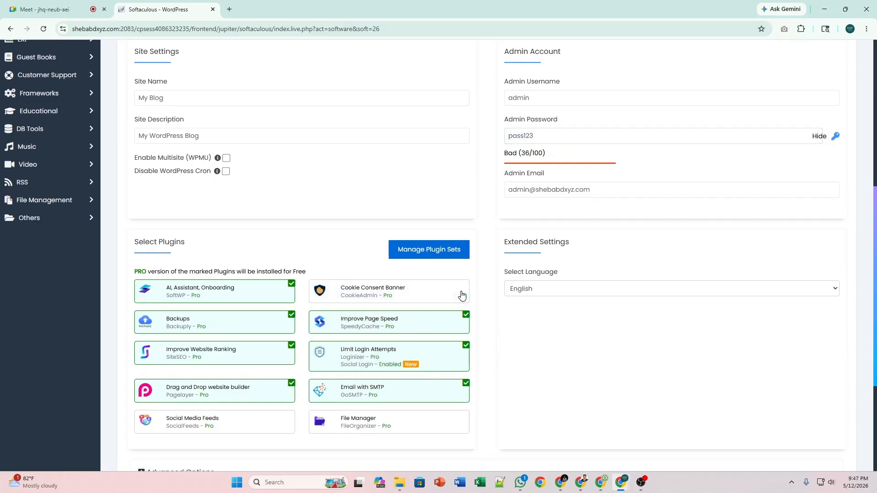
{"action": "left_click", "coordinate": [459, 322]}
{"action": "left_click", "coordinate": [455, 355]}
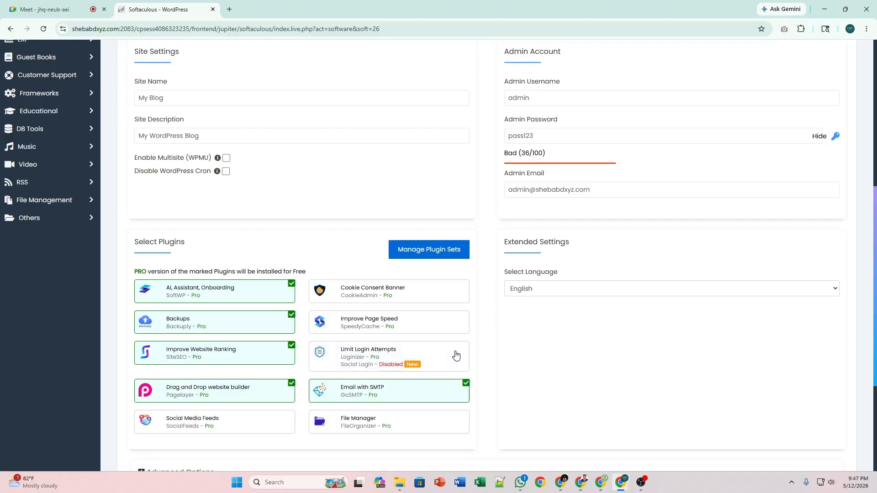
{"action": "left_click", "coordinate": [453, 395]}
{"action": "left_click", "coordinate": [273, 393]}
{"action": "left_click", "coordinate": [280, 357]}
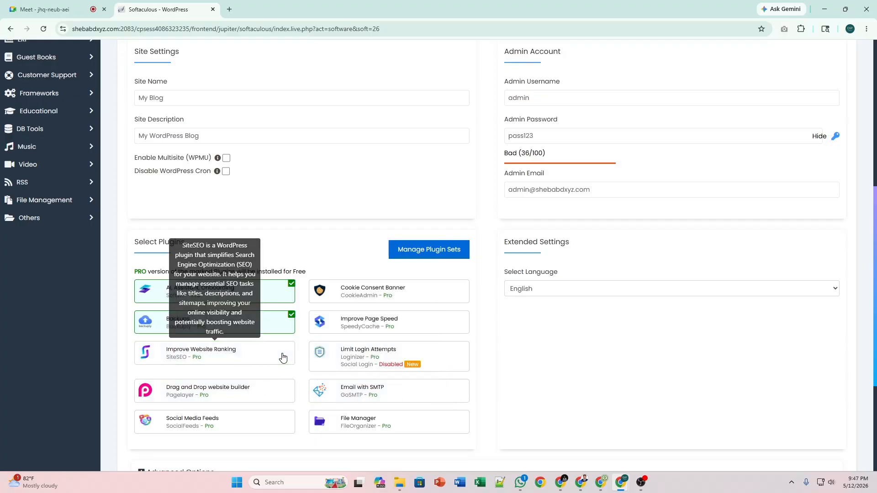
{"action": "left_click", "coordinate": [280, 327]}
{"action": "left_click", "coordinate": [278, 300]}
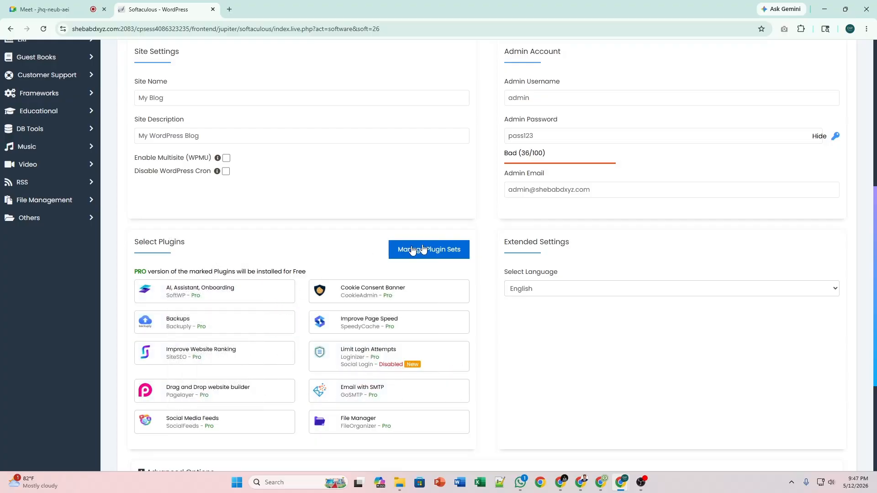
{"action": "scroll", "coordinate": [487, 302], "scroll_direction": "up", "scroll_amount": 8}
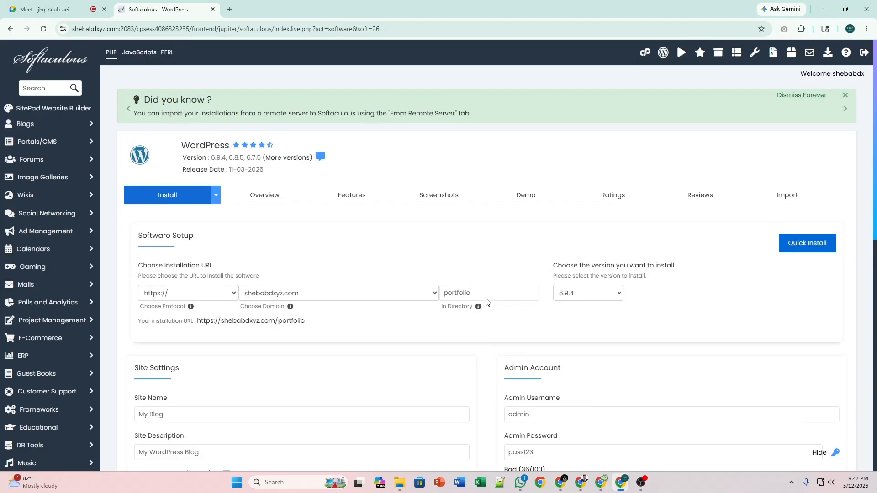
{"action": "scroll", "coordinate": [488, 302], "scroll_direction": "down", "scroll_amount": 12}
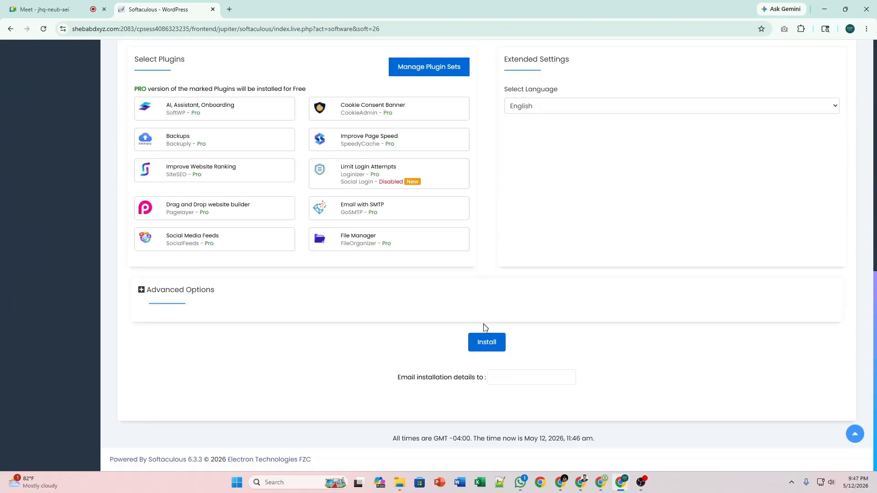
Run the install to the portfolio directory and open the Administrative URL in a new tab.
{"action": "left_click", "coordinate": [487, 347]}
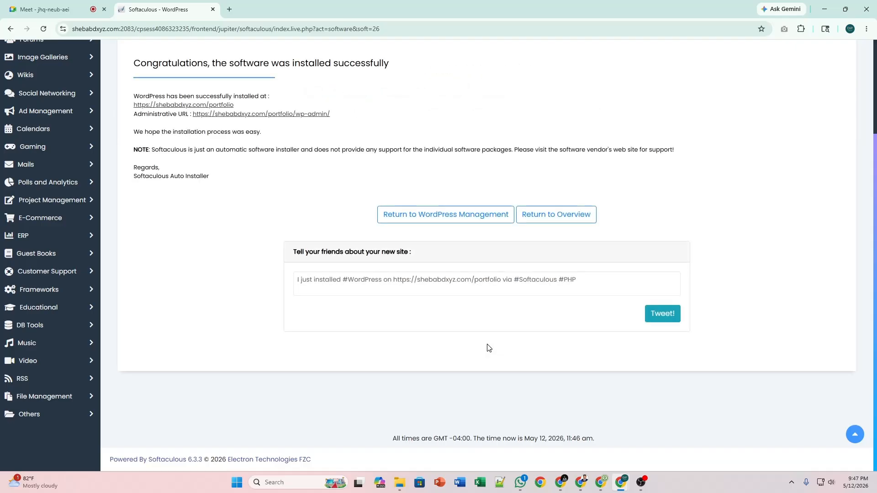
{"action": "scroll", "coordinate": [332, 377], "scroll_direction": "up", "scroll_amount": 3}
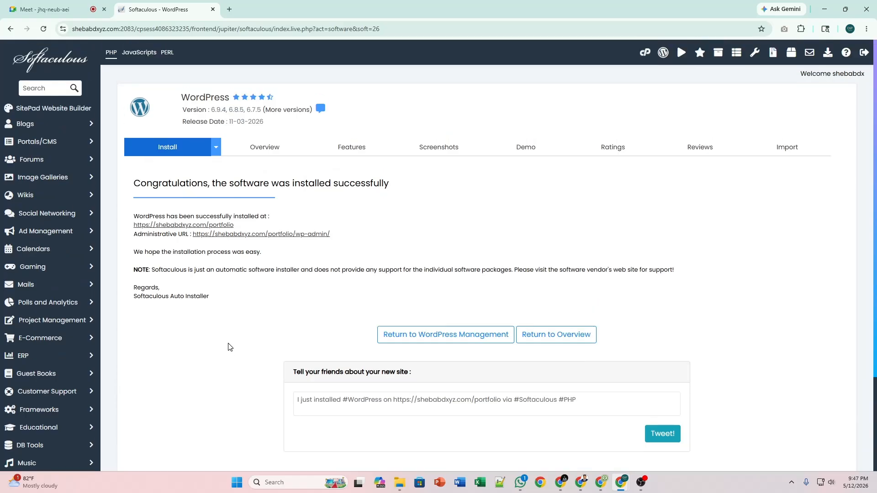
{"action": "middle_click", "coordinate": [304, 234]}
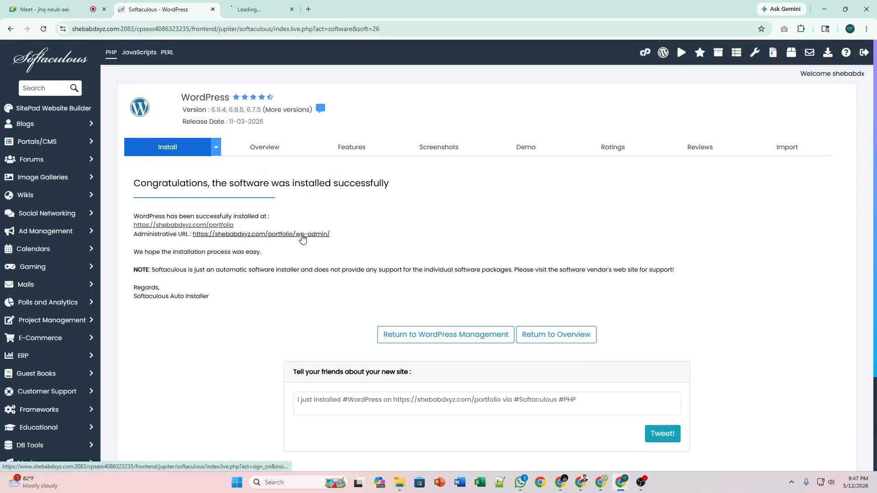
Switch to the new admin tab and view the Updates page showing WordPress 6.9.4.
{"action": "left_click", "coordinate": [249, 3]}
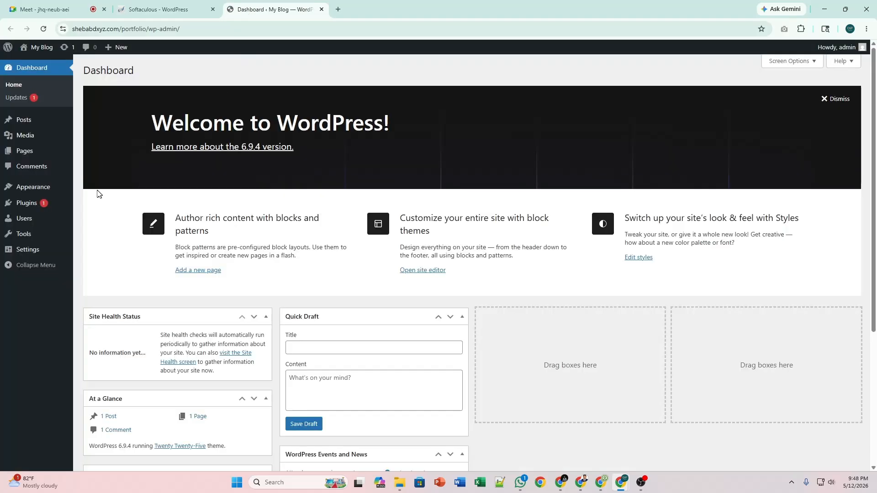
{"action": "scroll", "coordinate": [86, 188], "scroll_direction": "down", "scroll_amount": 3}
{"action": "scroll", "coordinate": [86, 187], "scroll_direction": "up", "scroll_amount": 3}
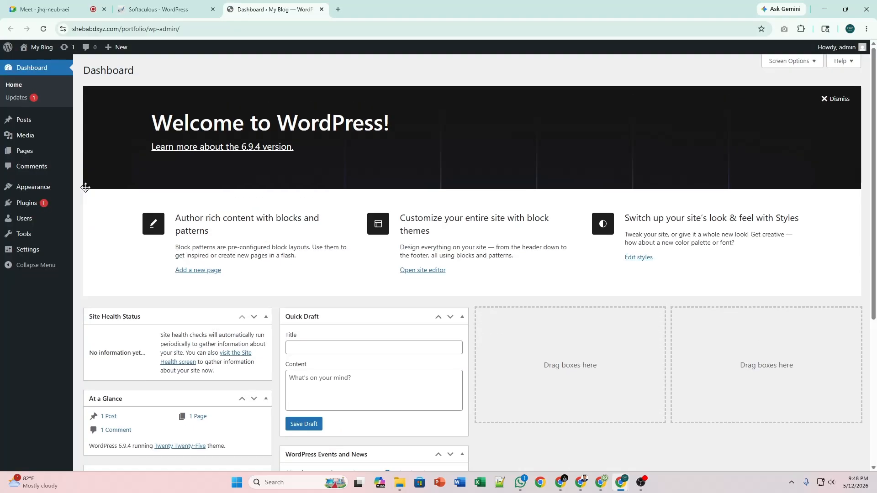
{"action": "left_click", "coordinate": [27, 102]}
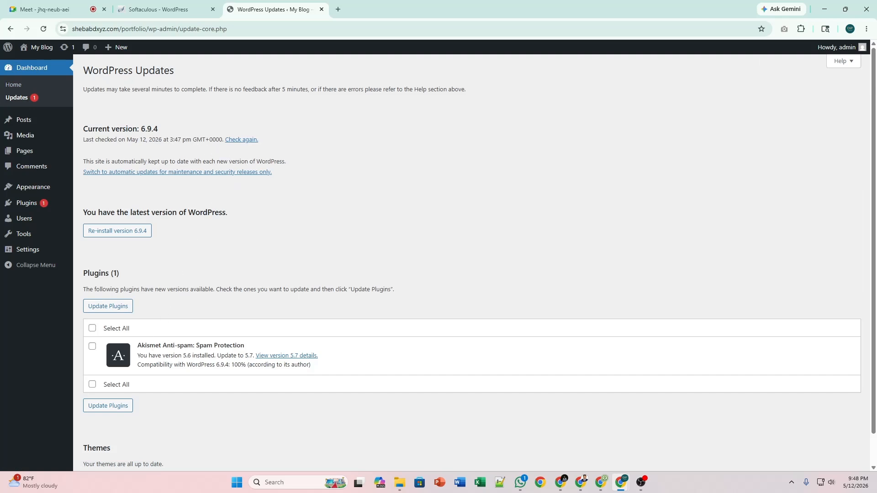
Clear the stray selection and view Installed Plugins listing Akismet and Hello Dolly.
{"action": "left_click", "coordinate": [190, 355]}
{"action": "left_click", "coordinate": [23, 204]}
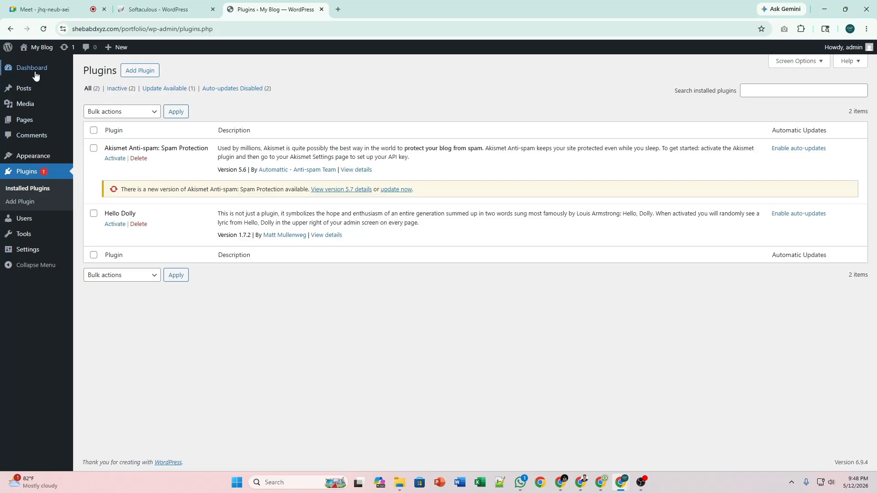
{"action": "mouse_move", "coordinate": [9, 73]}
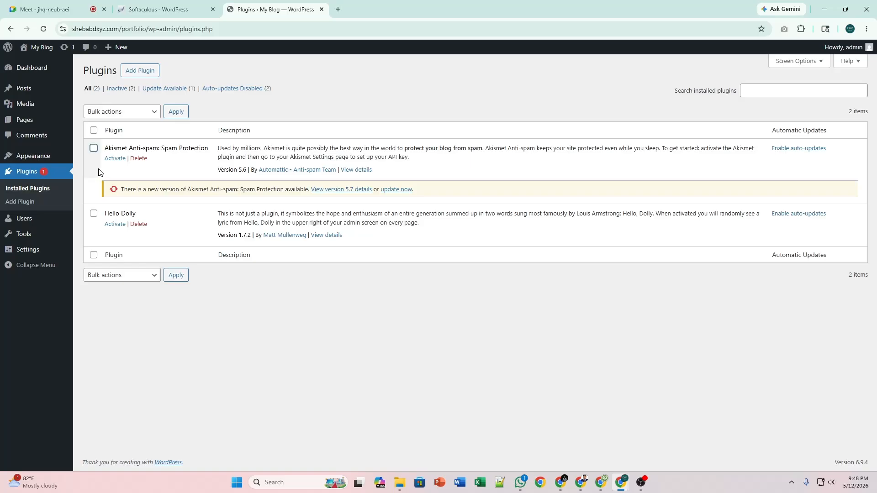
Search Add Plugin for 'elementor', then install and activate Elementor Website Builder.
{"action": "left_click", "coordinate": [132, 75]}
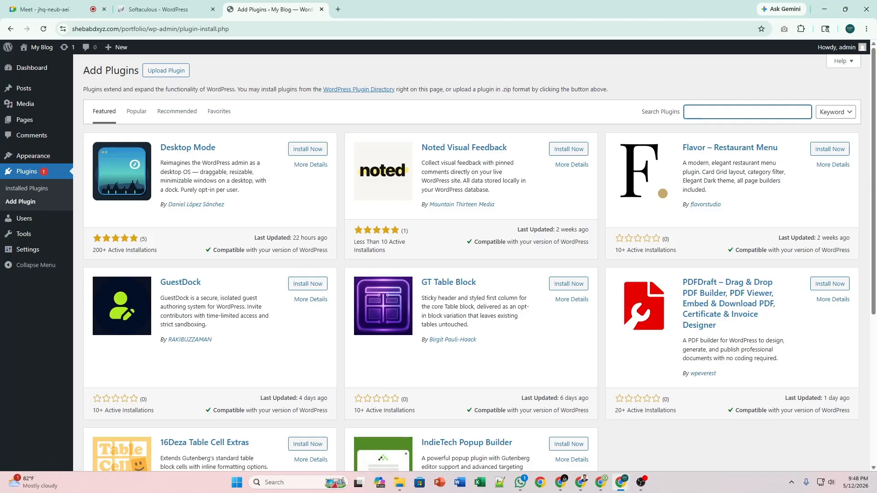
{"action": "type", "text": "ele"}
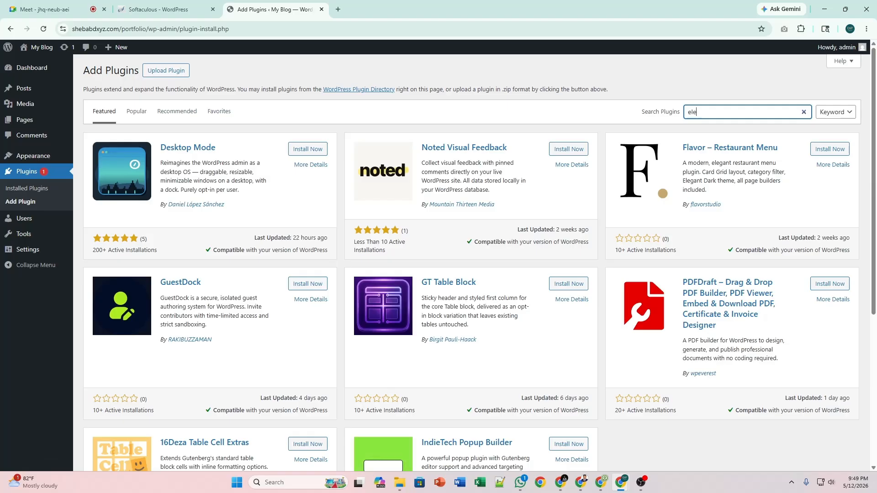
{"action": "type", "text": "mentor"}
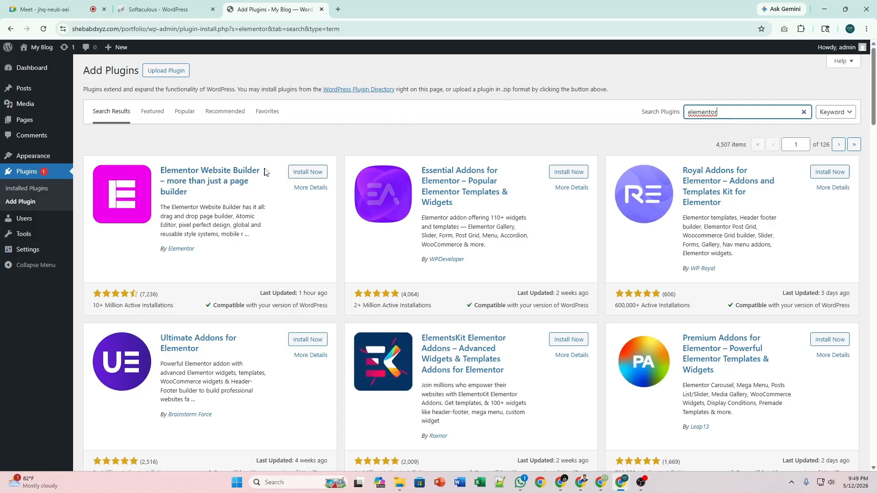
{"action": "left_click", "coordinate": [303, 171]}
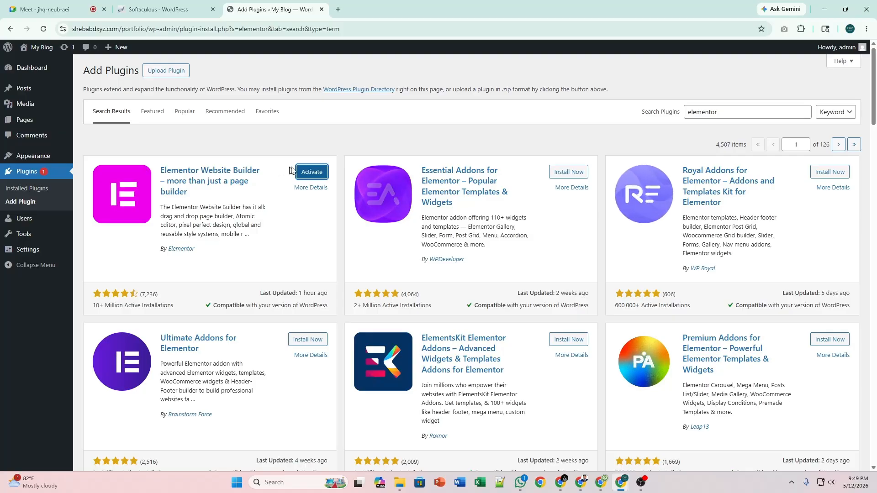
{"action": "left_click", "coordinate": [303, 173]}
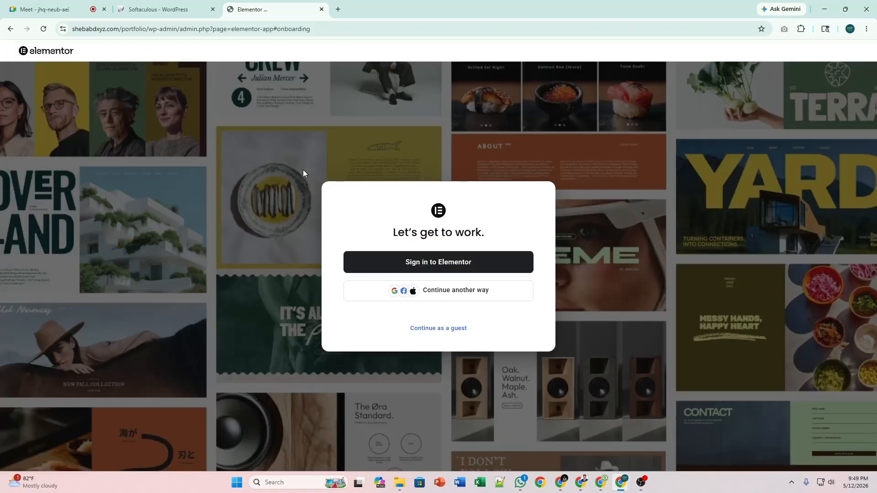
Continue as a guest and skip the audience, topic, theme and features questions.
{"action": "left_click", "coordinate": [457, 329]}
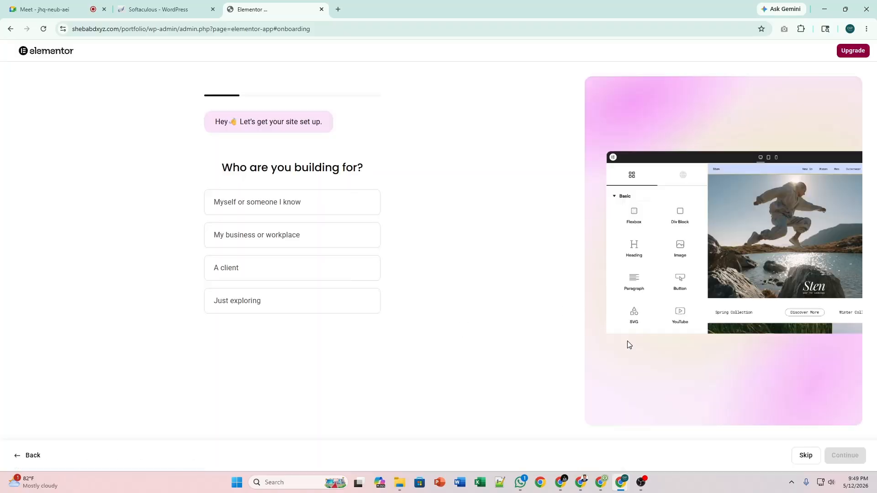
{"action": "left_click", "coordinate": [799, 455]}
{"action": "left_click", "coordinate": [800, 455]}
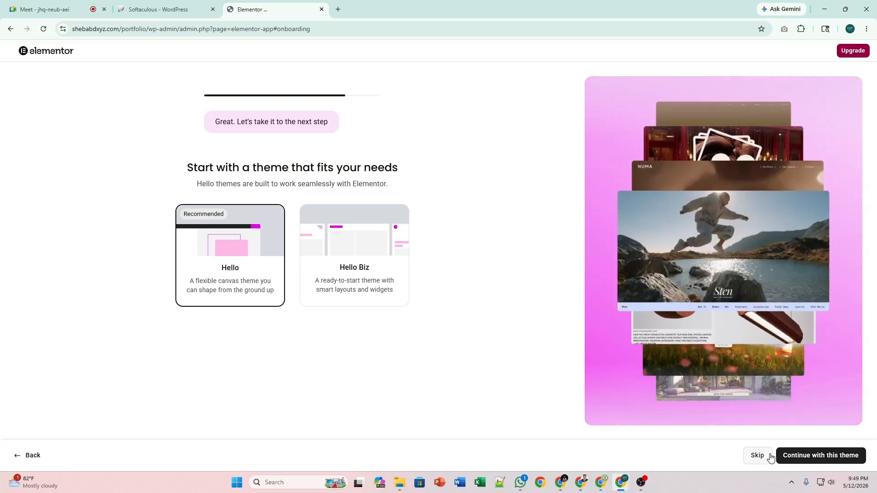
{"action": "left_click", "coordinate": [769, 456]}
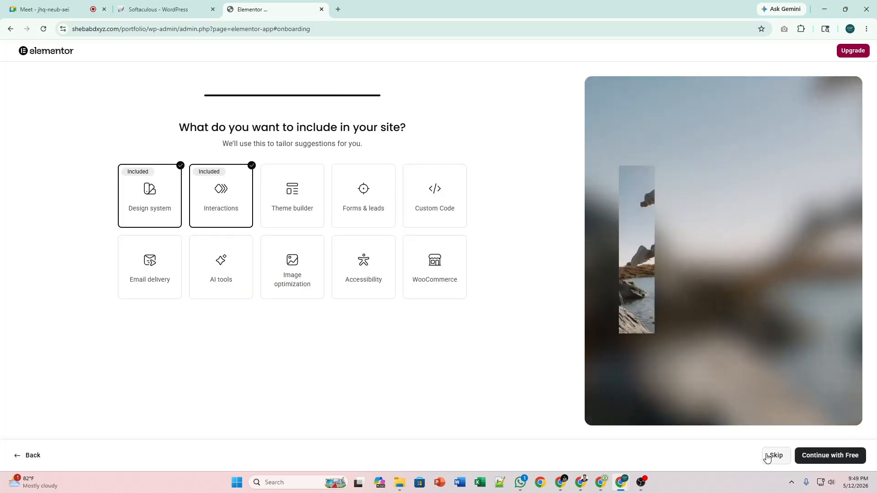
{"action": "left_click", "coordinate": [768, 456]}
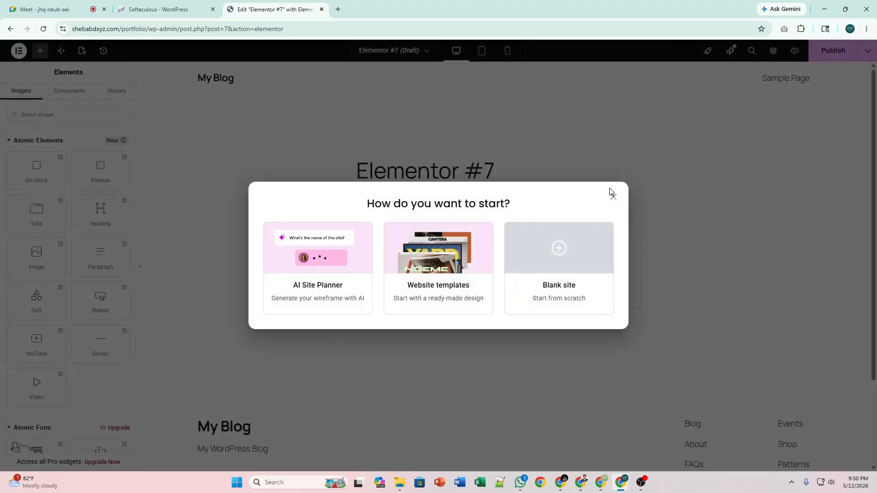
Close the start dialog, trim the address back to wp-admin, and return to Plugins.
{"action": "left_click", "coordinate": [613, 197]}
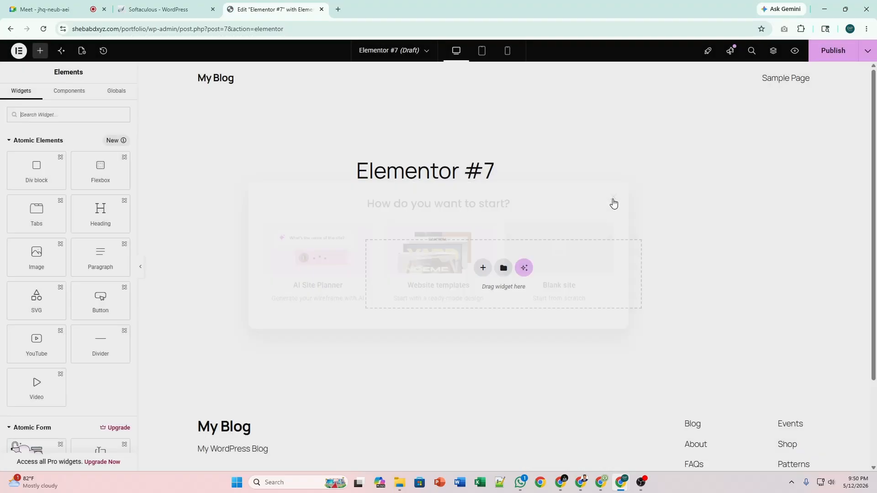
{"action": "left_click", "coordinate": [21, 51]}
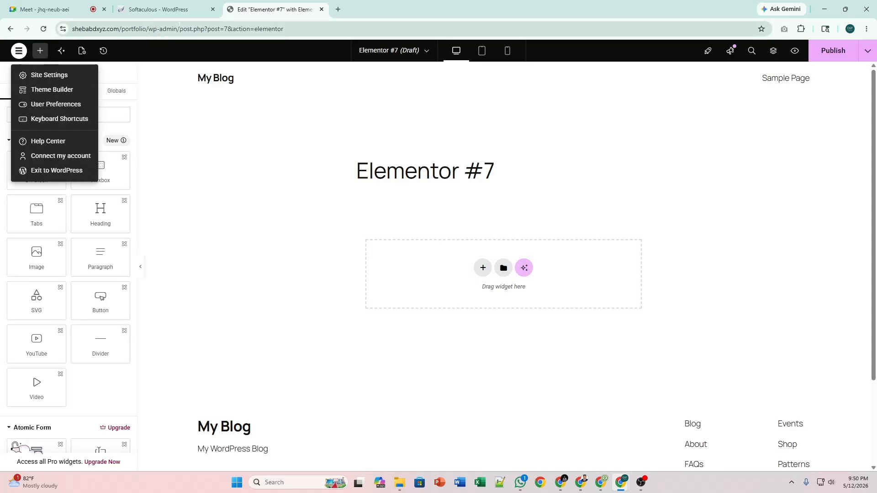
{"action": "left_click_drag", "start_coordinate": [179, 29], "coordinate": [304, 28]}
{"action": "key", "text": "BackSpace"}
{"action": "key", "text": "Return"}
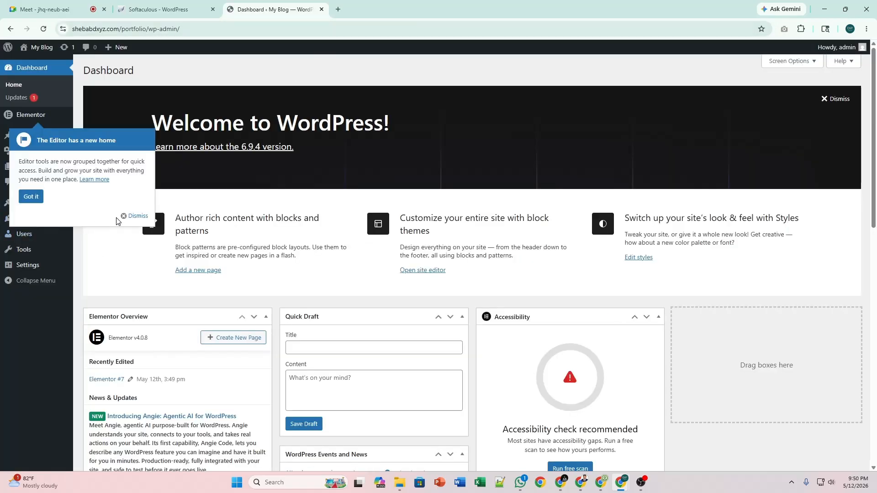
{"action": "left_click", "coordinate": [134, 216]}
{"action": "mouse_move", "coordinate": [37, 117]}
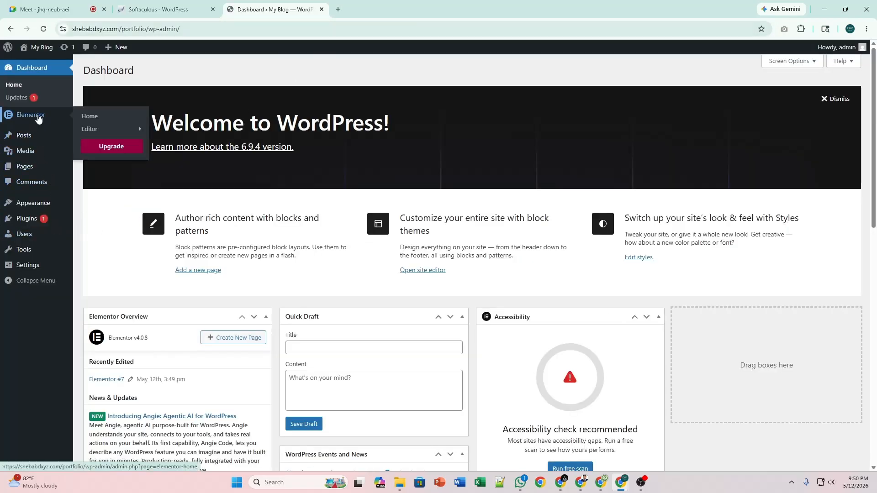
{"action": "mouse_move", "coordinate": [95, 130]}
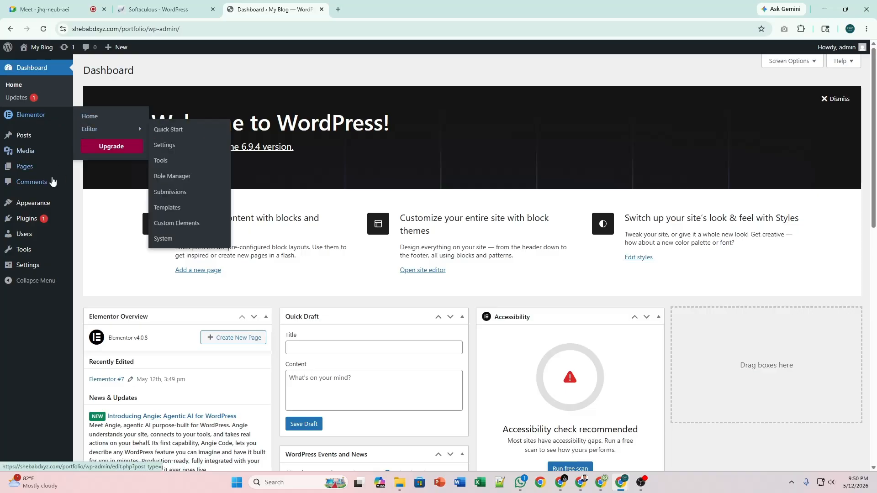
{"action": "mouse_move", "coordinate": [32, 222]}
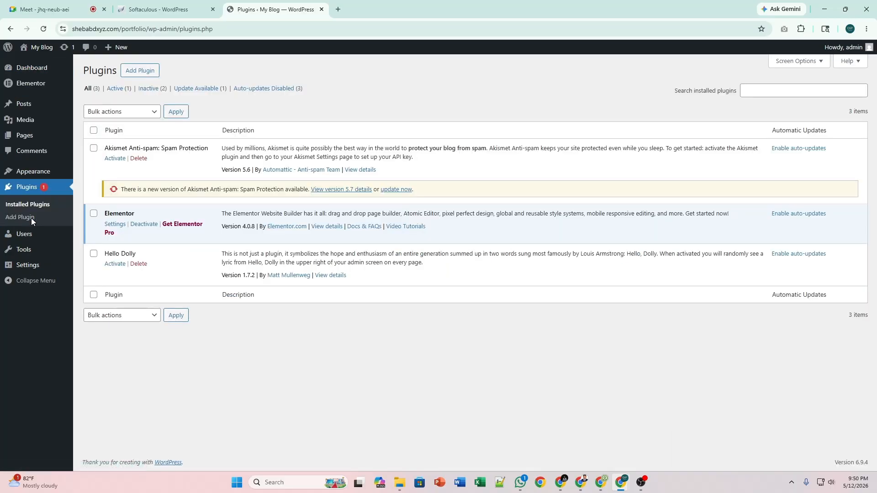
Bulk-delete the Hello Dolly and Akismet Anti-spam plugins and confirm the deletion.
{"action": "left_click", "coordinate": [93, 253]}
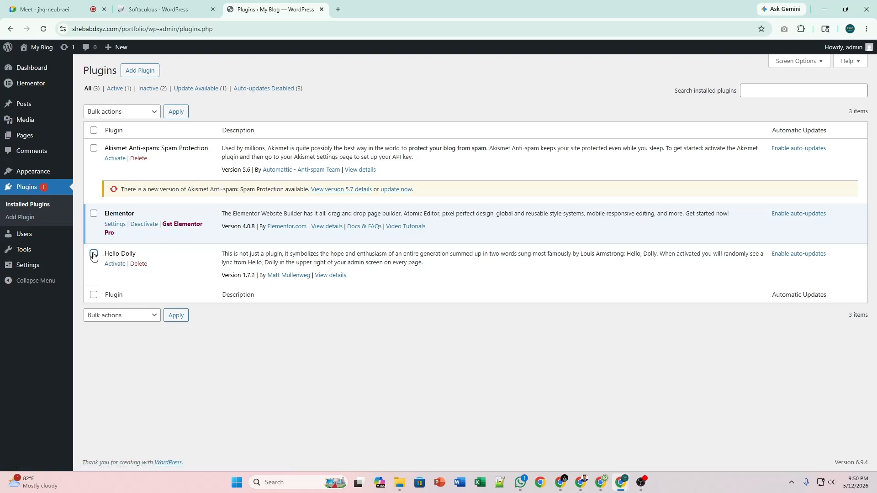
{"action": "left_click", "coordinate": [94, 147]}
{"action": "left_click", "coordinate": [108, 111]}
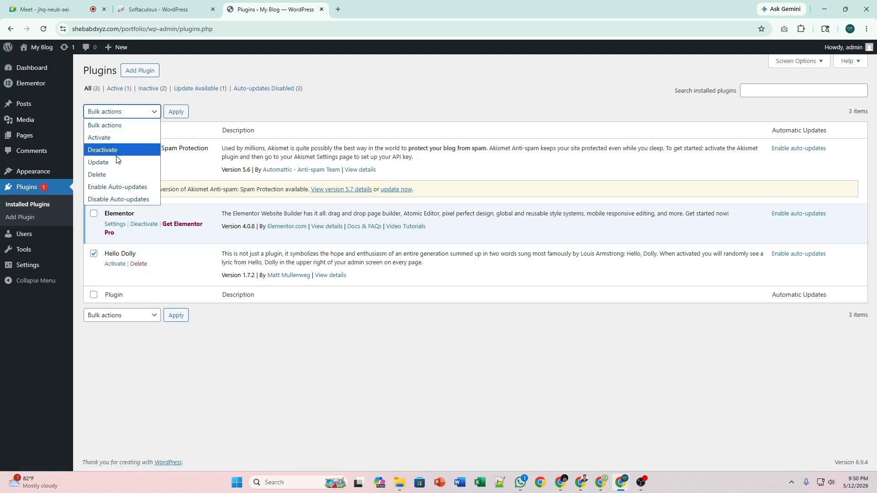
{"action": "left_click", "coordinate": [117, 174]}
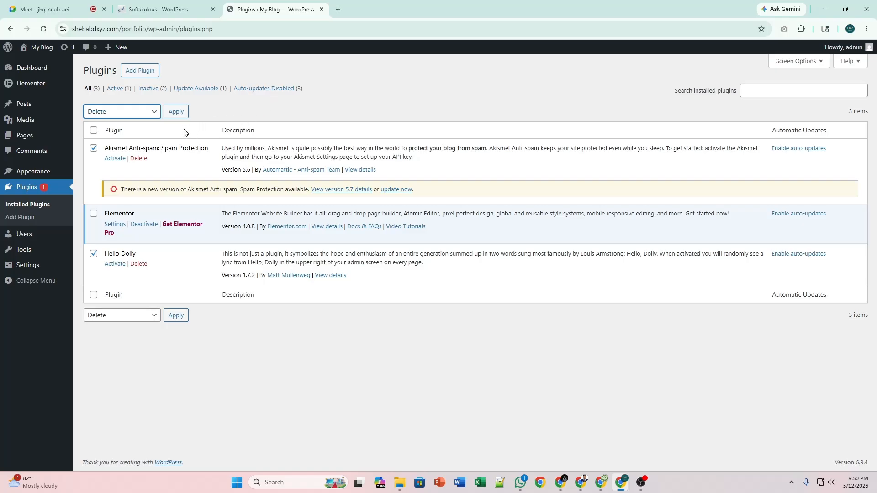
{"action": "left_click", "coordinate": [178, 113]}
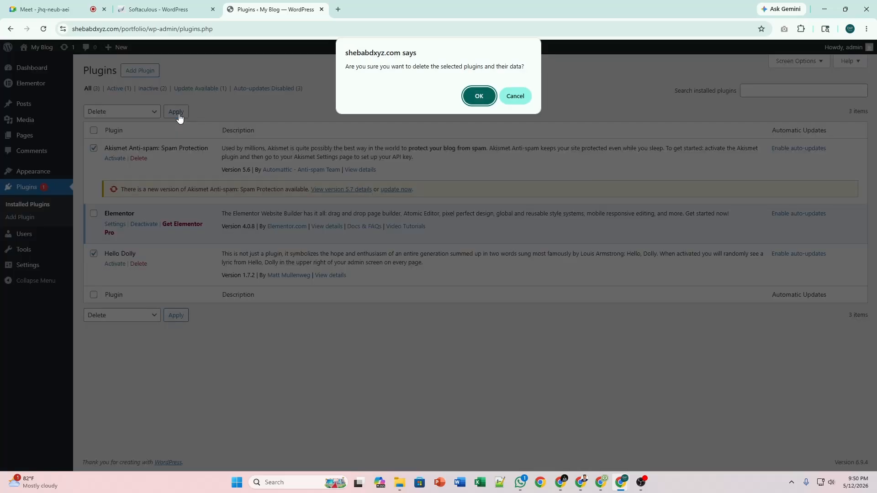
{"action": "left_click", "coordinate": [478, 96]}
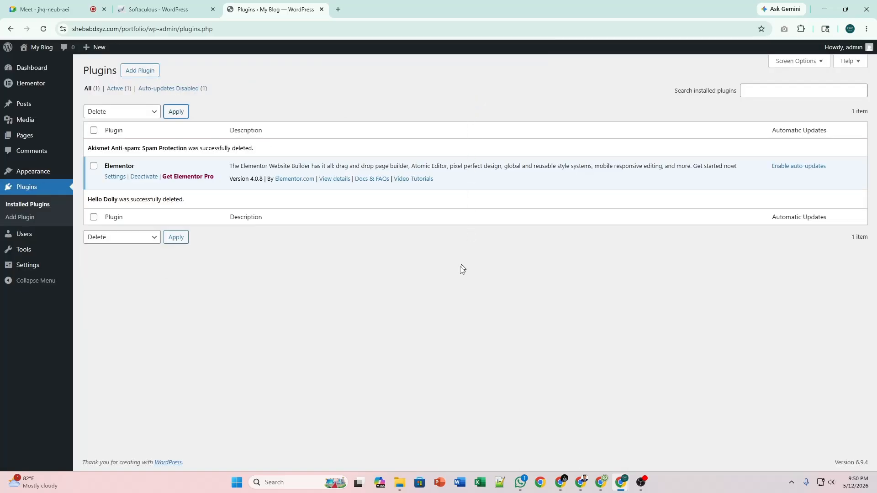
Reload the Plugins list and enable auto-updates in the Elementor row.
{"action": "left_click", "coordinate": [44, 30]}
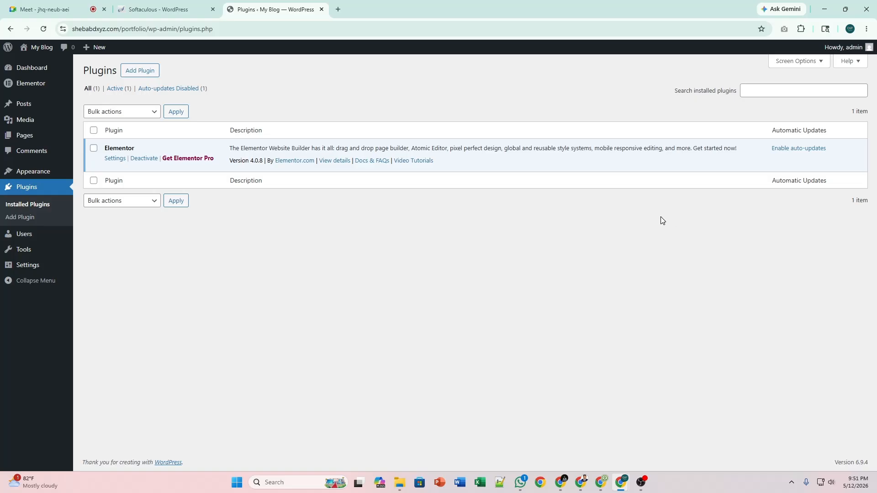
{"action": "left_click", "coordinate": [787, 150]}
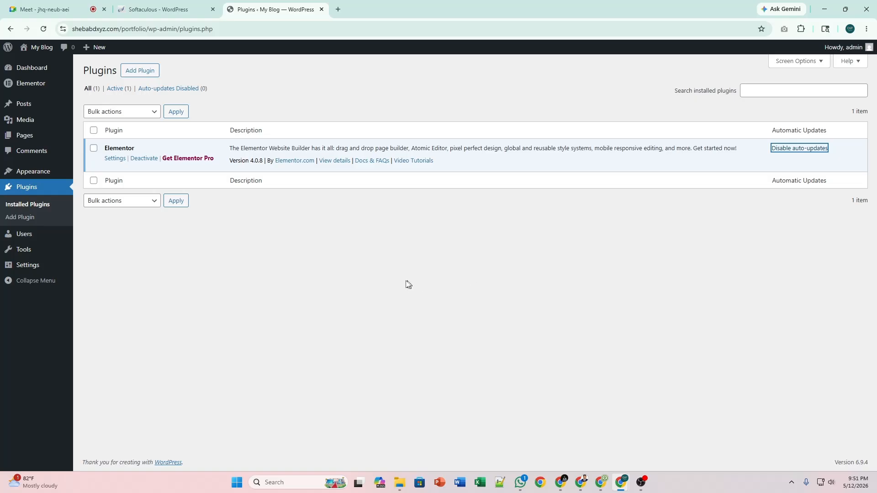
{"action": "mouse_move", "coordinate": [30, 112]}
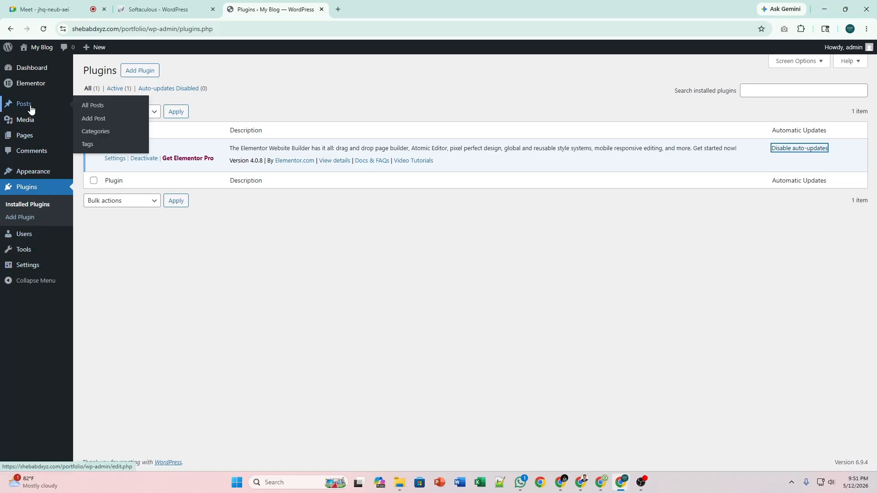
Trash the Elementor #7 draft page with Bulk actions and open Add Page in a background tab.
{"action": "left_click", "coordinate": [34, 131]}
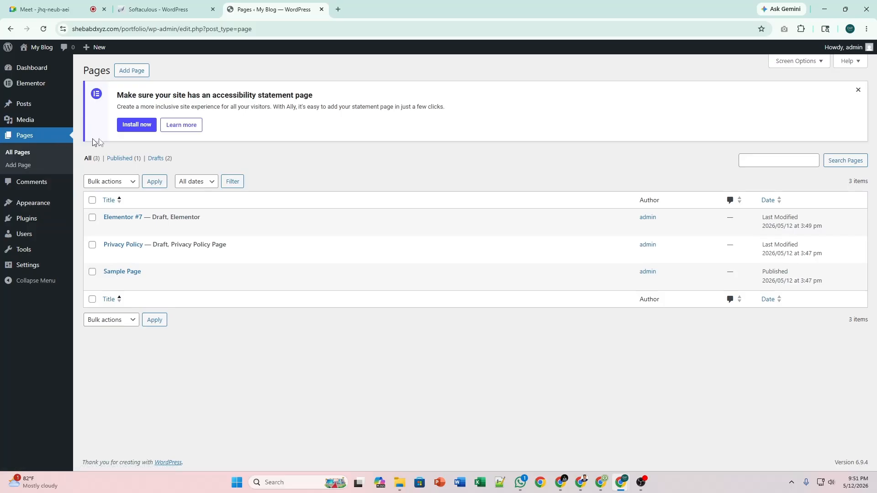
{"action": "left_click", "coordinate": [92, 217]}
{"action": "left_click", "coordinate": [121, 185]}
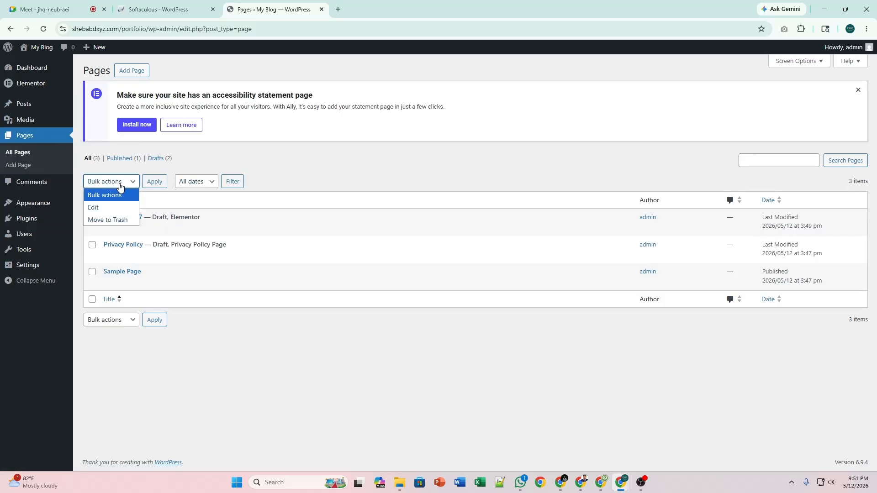
{"action": "left_click", "coordinate": [116, 218]}
{"action": "left_click", "coordinate": [145, 184]}
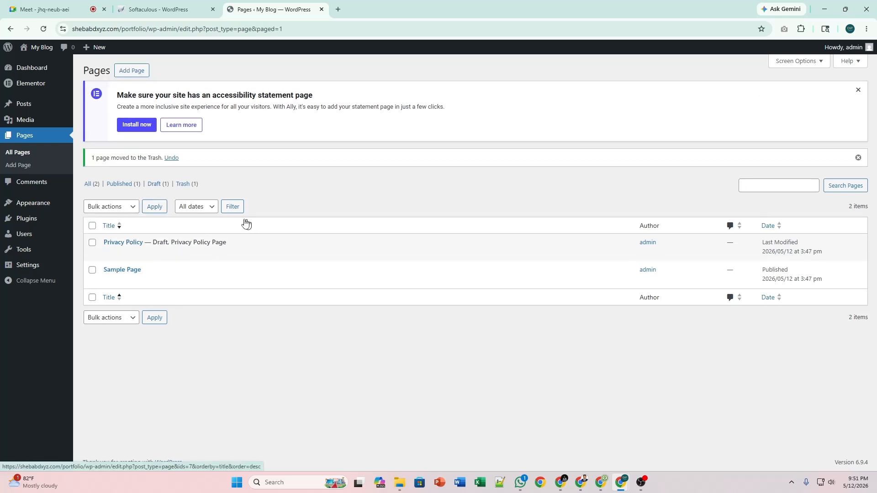
{"action": "middle_click", "coordinate": [137, 72]}
Title the new page 'home', publish it, and launch Edit with Elementor.
{"action": "left_click", "coordinate": [360, 5]}
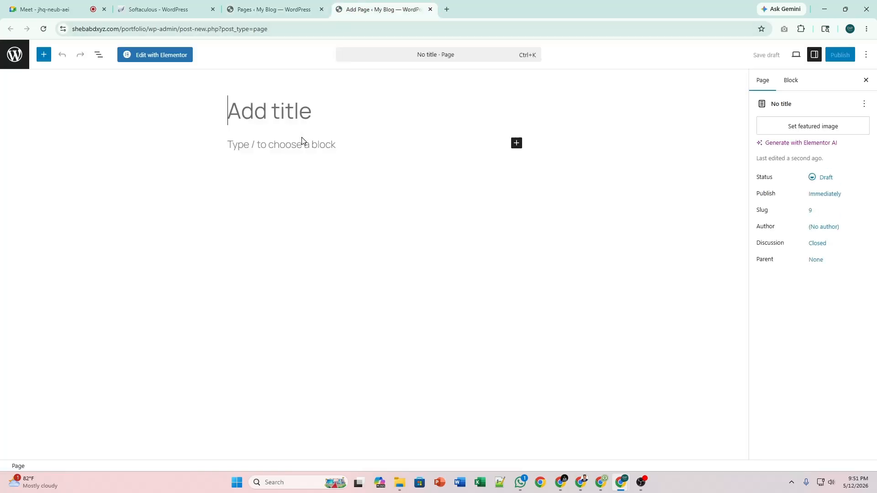
{"action": "type", "text": "hom"}
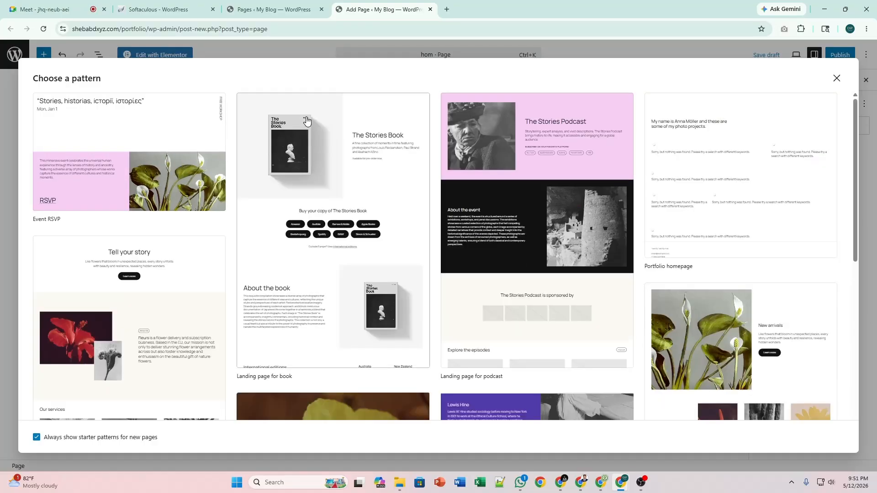
{"action": "left_click", "coordinate": [843, 80]}
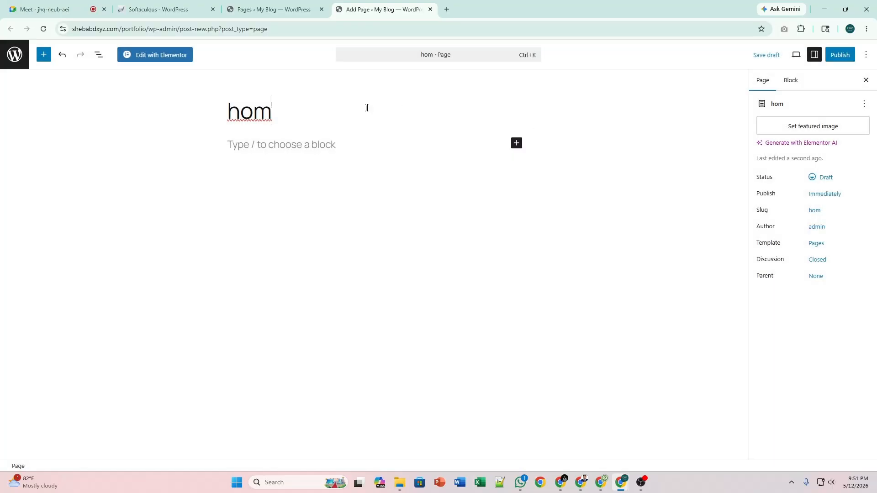
{"action": "type", "text": "e"}
{"action": "left_click", "coordinate": [838, 56]}
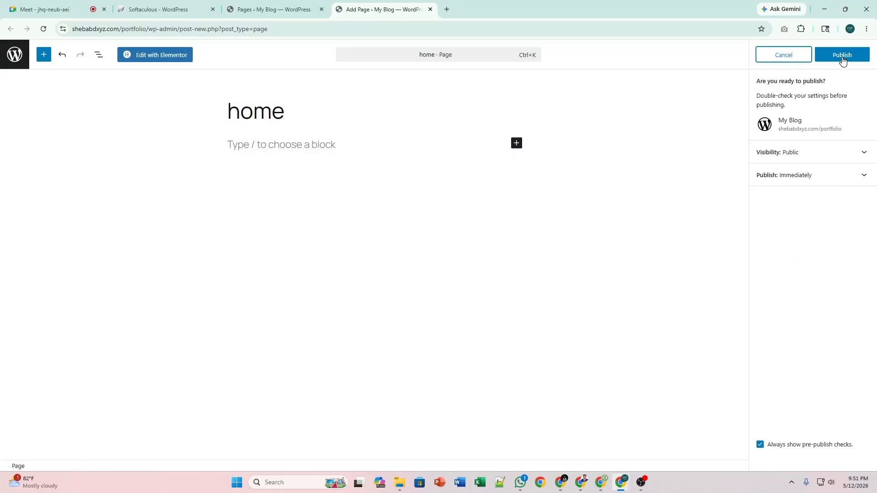
{"action": "left_click", "coordinate": [838, 56]}
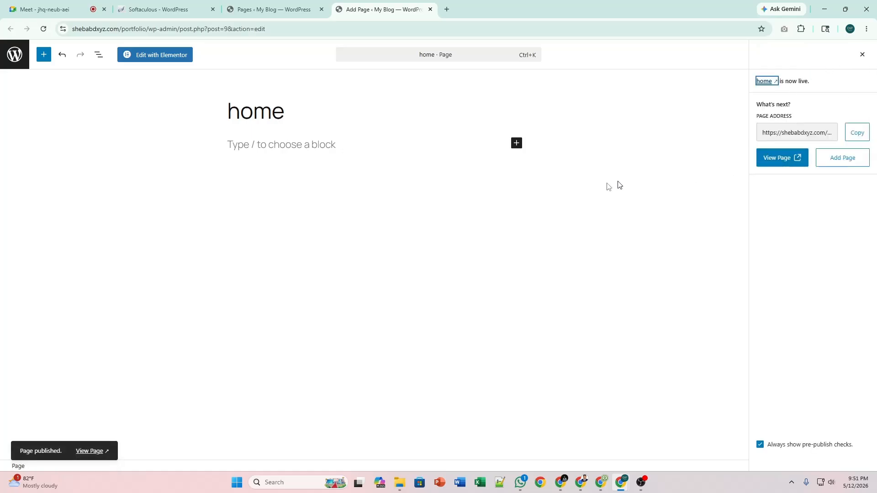
{"action": "left_click", "coordinate": [185, 60]}
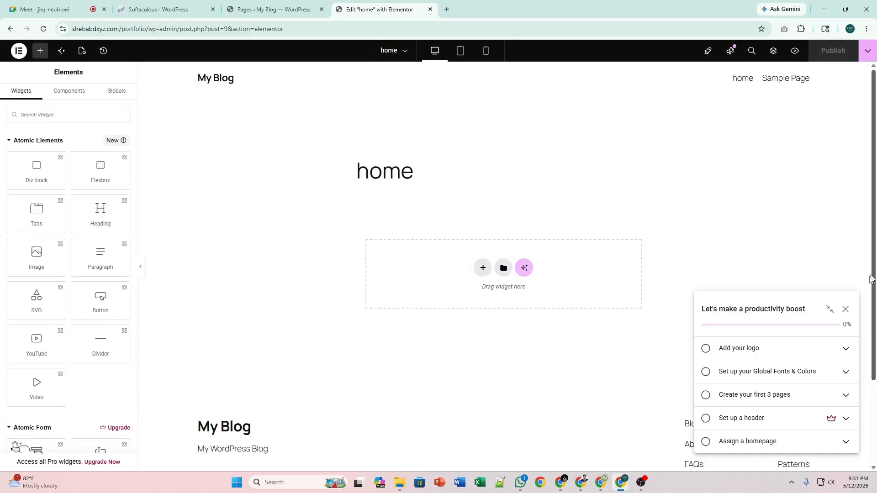
Close the setup checklist popup and the Launchpad Checklist tip in the Elementor editor.
{"action": "left_click", "coordinate": [845, 313]}
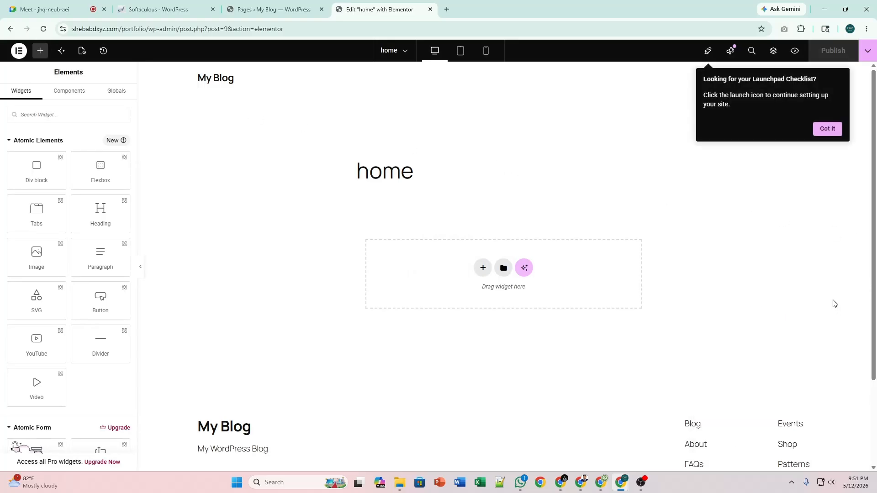
{"action": "left_click", "coordinate": [832, 130]}
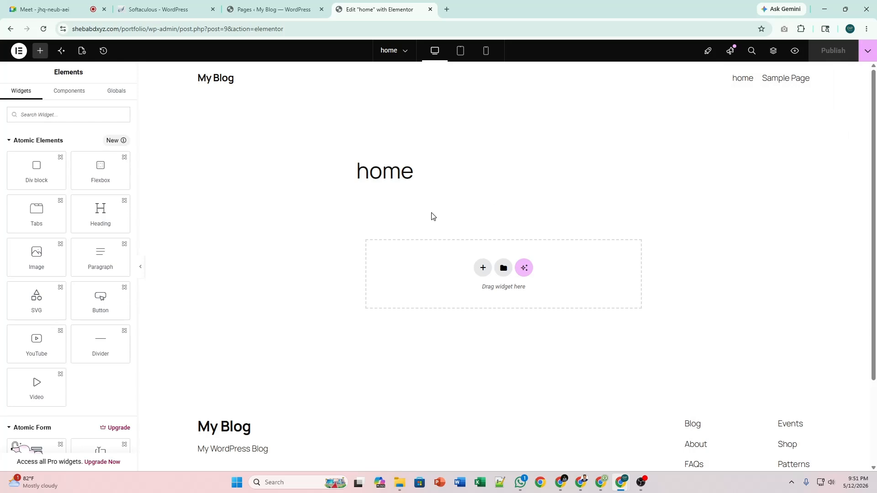
{"action": "scroll", "coordinate": [421, 223], "scroll_direction": "down", "scroll_amount": 1}
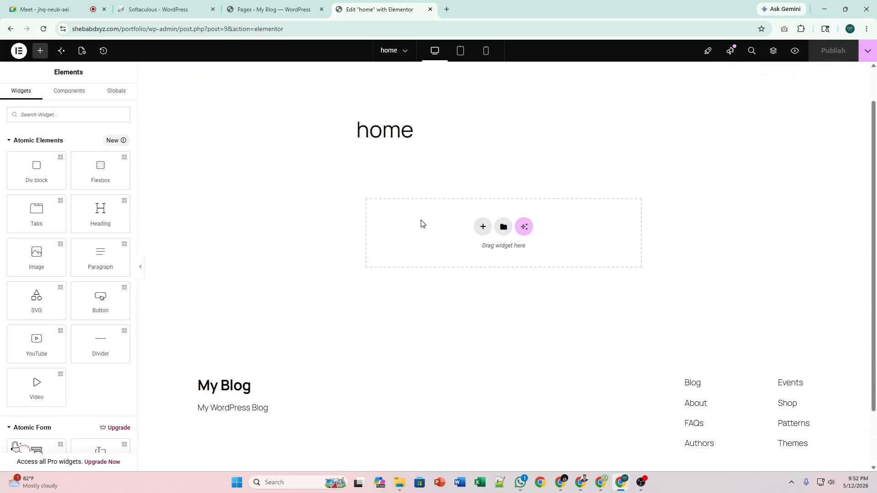
{"action": "scroll", "coordinate": [421, 223], "scroll_direction": "up", "scroll_amount": 1}
{"action": "scroll", "coordinate": [640, 190], "scroll_direction": "down", "scroll_amount": 3}
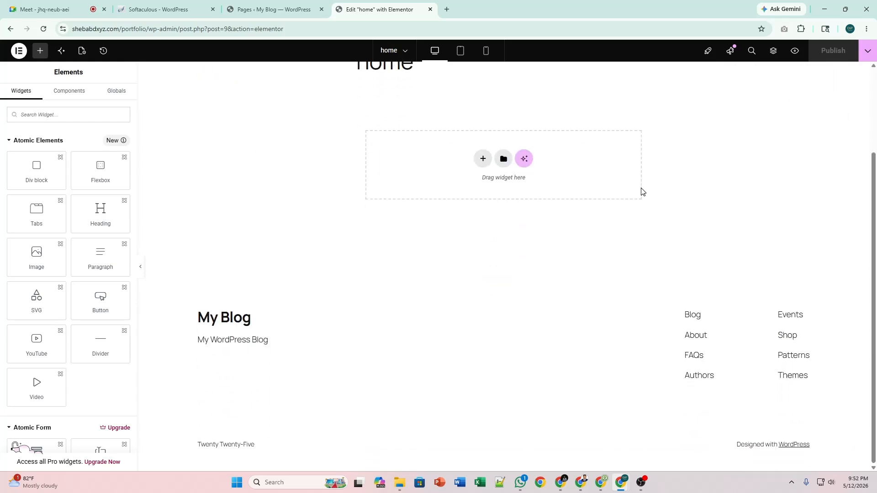
{"action": "scroll", "coordinate": [639, 190], "scroll_direction": "up", "scroll_amount": 3}
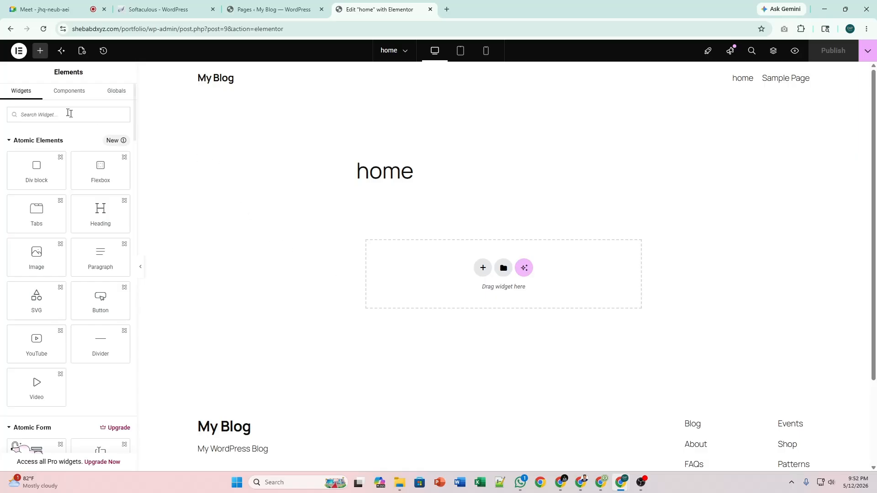
Set the home page's Page Layout to Elementor Canvas in Page Settings and publish.
{"action": "left_click", "coordinate": [82, 51]}
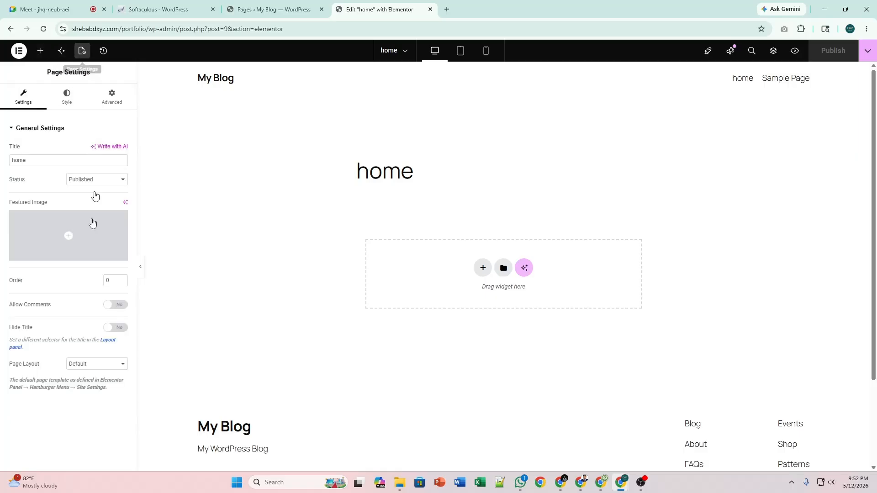
{"action": "left_click", "coordinate": [90, 364]}
{"action": "left_click", "coordinate": [99, 386]}
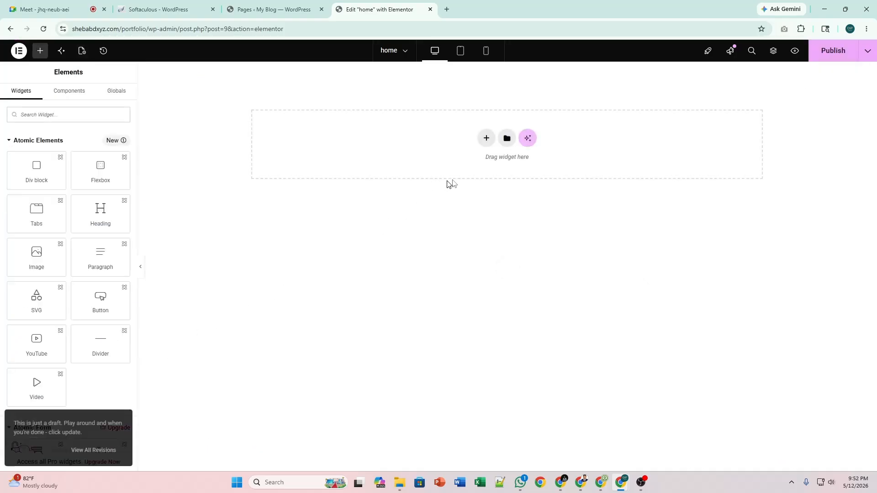
{"action": "left_click", "coordinate": [841, 54]}
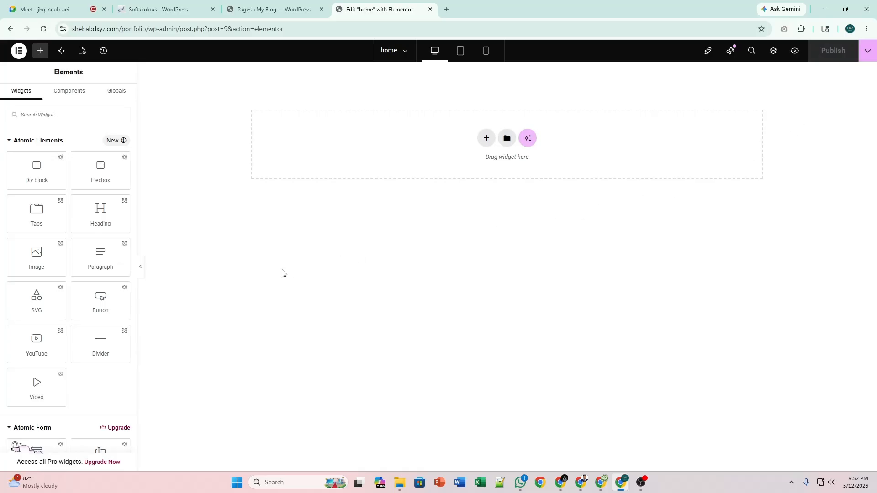
Collapse the Atomic Elements, Atomic Form and Custom Widget groups in the Elements panel.
{"action": "left_click", "coordinate": [50, 141]}
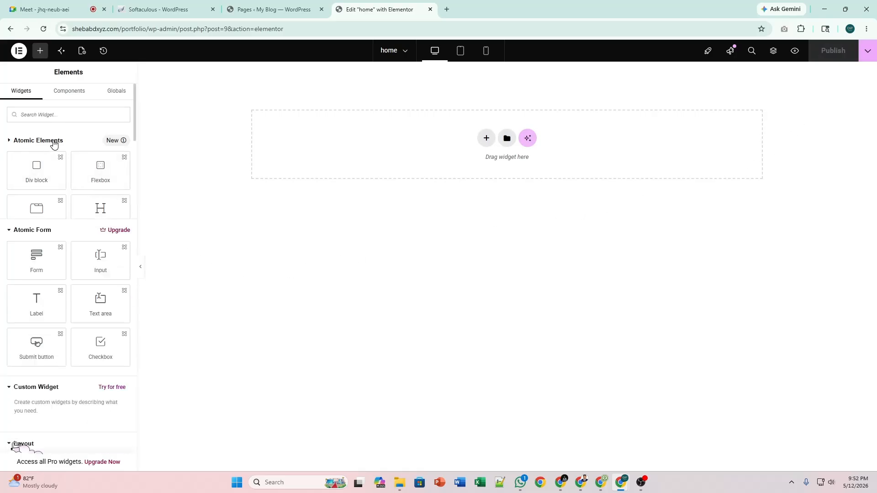
{"action": "left_click", "coordinate": [51, 164]}
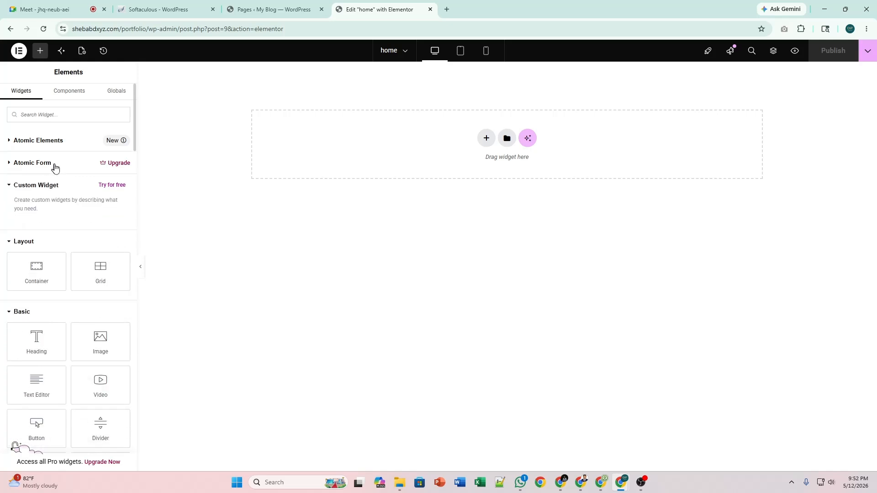
{"action": "left_click", "coordinate": [62, 185]}
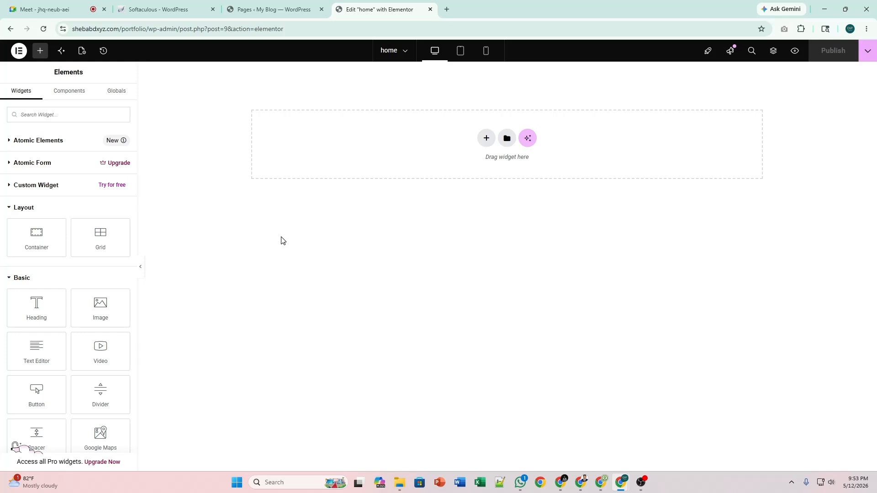
Add a single-column Flexbox container to the empty drop area.
{"action": "left_click", "coordinate": [487, 139]}
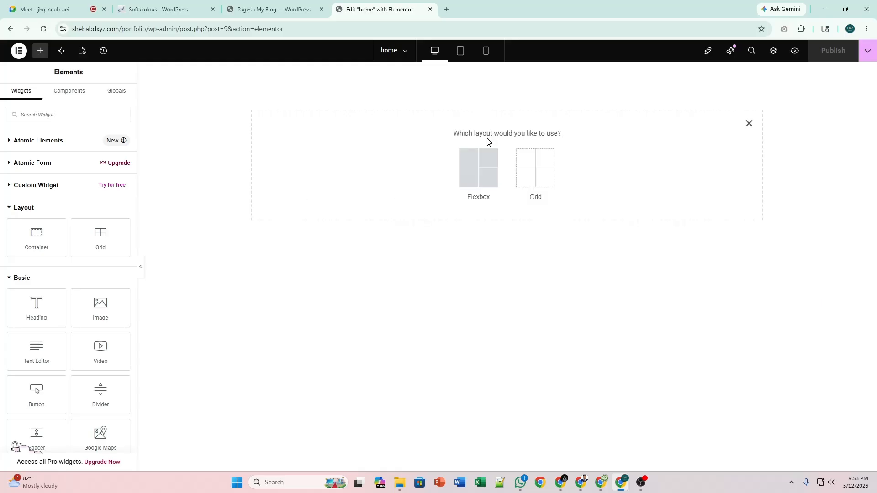
{"action": "left_click", "coordinate": [474, 169]}
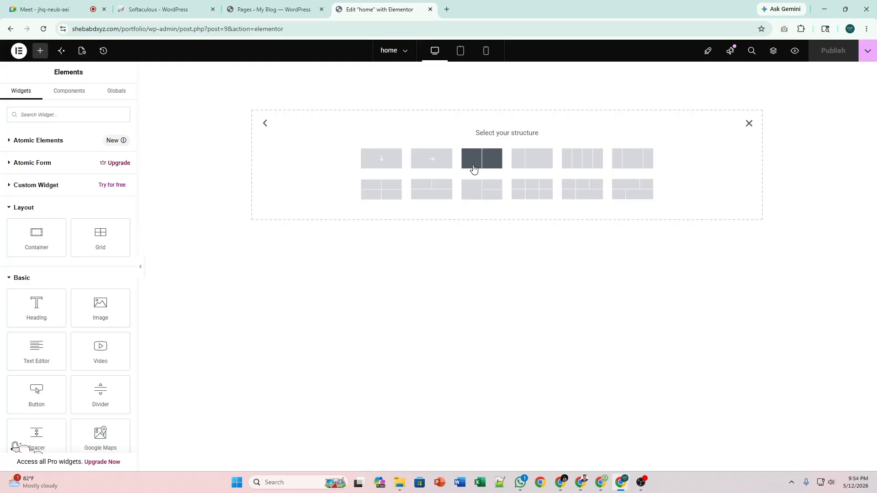
{"action": "left_click", "coordinate": [387, 168]}
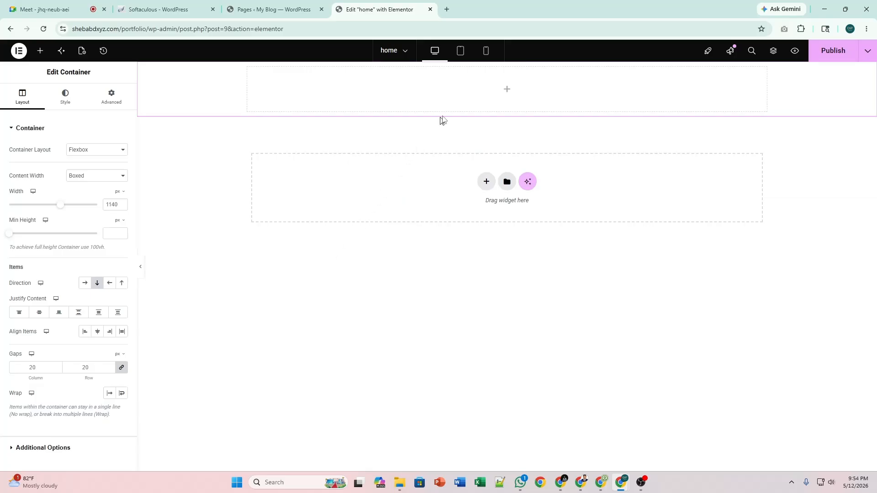
Nest a new Container widget inside the top container.
{"action": "mouse_move", "coordinate": [502, 86]}
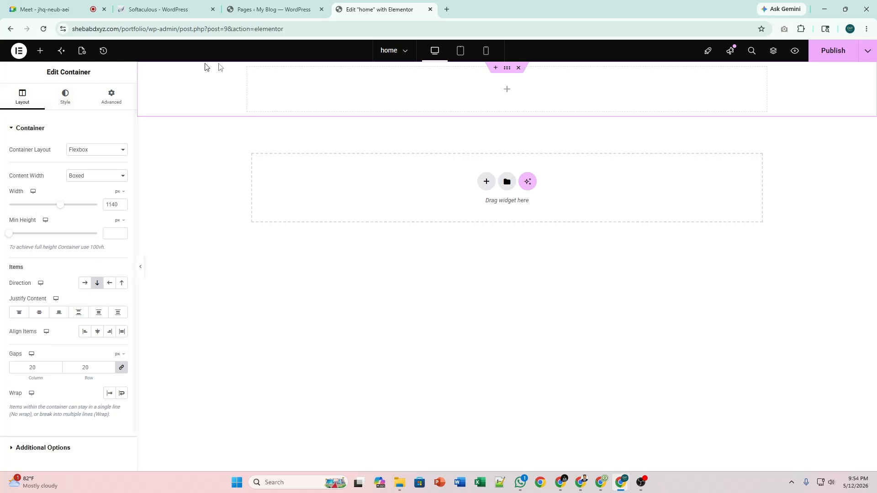
{"action": "left_click", "coordinate": [507, 90]}
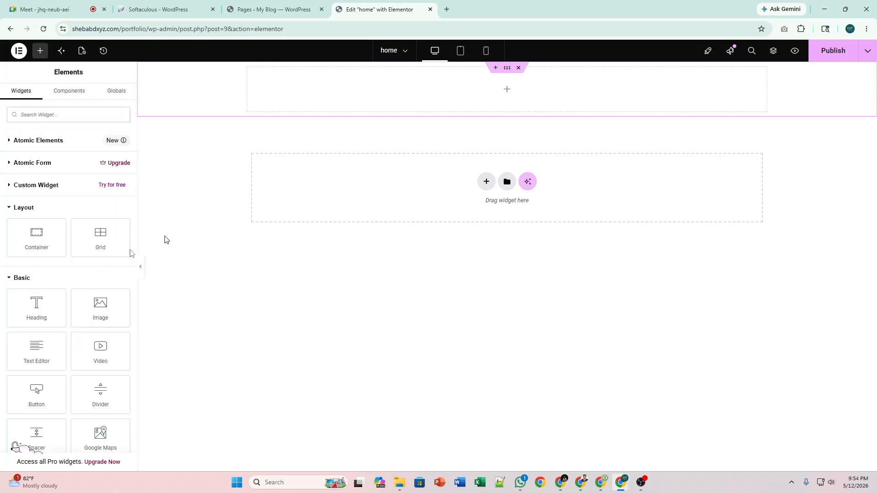
{"action": "left_click_drag", "start_coordinate": [19, 245], "coordinate": [323, 106]}
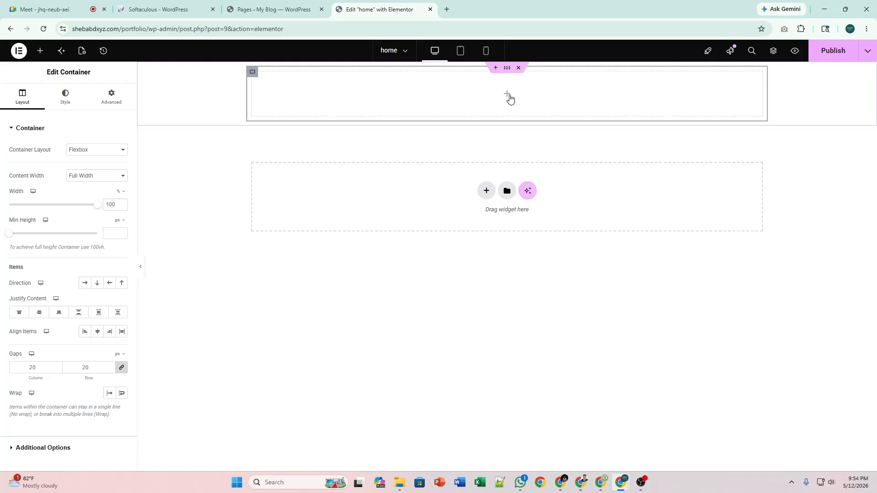
Add a Heading widget to the top container and move the inner container below it.
{"action": "left_click", "coordinate": [507, 95]}
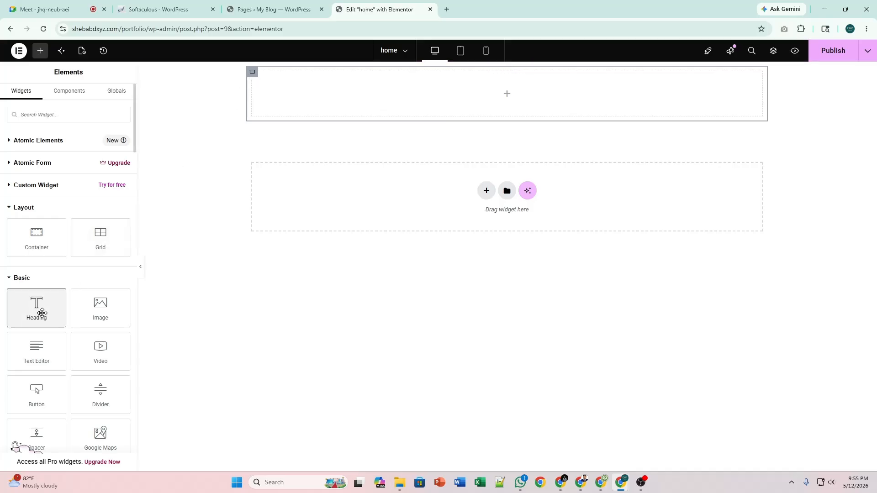
{"action": "left_click_drag", "start_coordinate": [36, 305], "coordinate": [279, 131]}
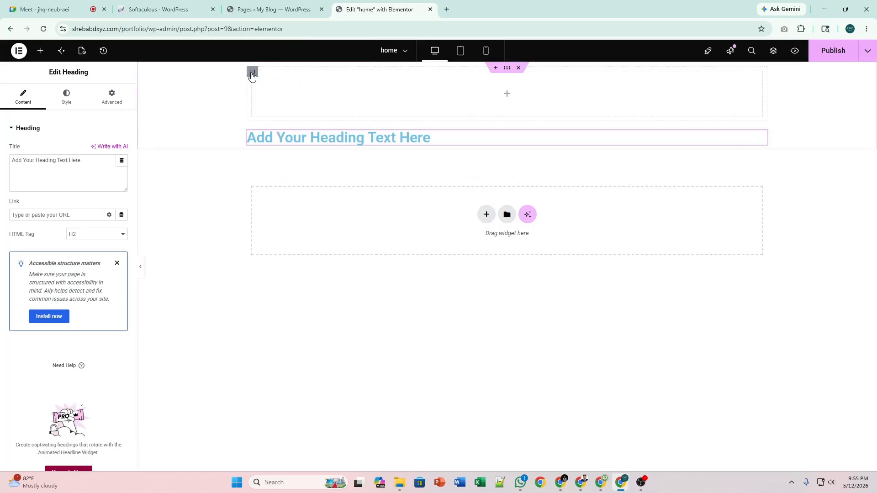
{"action": "left_click_drag", "start_coordinate": [252, 72], "coordinate": [252, 147]}
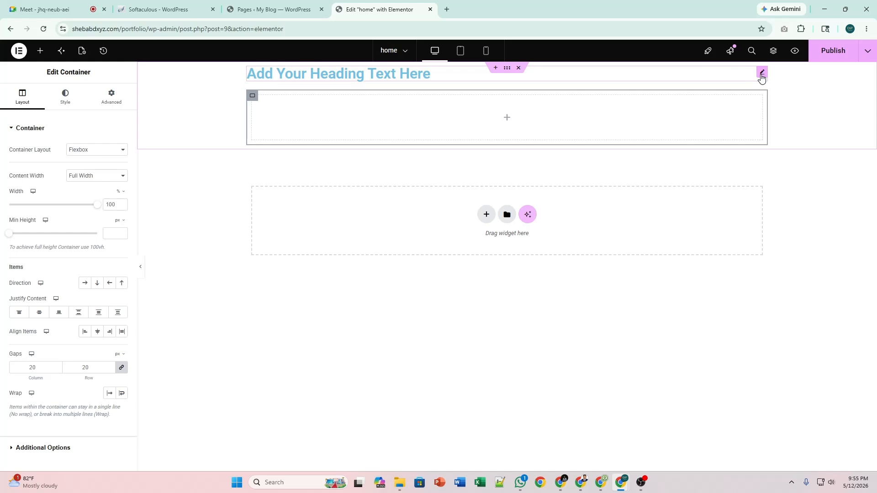
Delete the placeholder heading and the nested inner container.
{"action": "right_click", "coordinate": [761, 77]}
{"action": "left_click", "coordinate": [786, 296]}
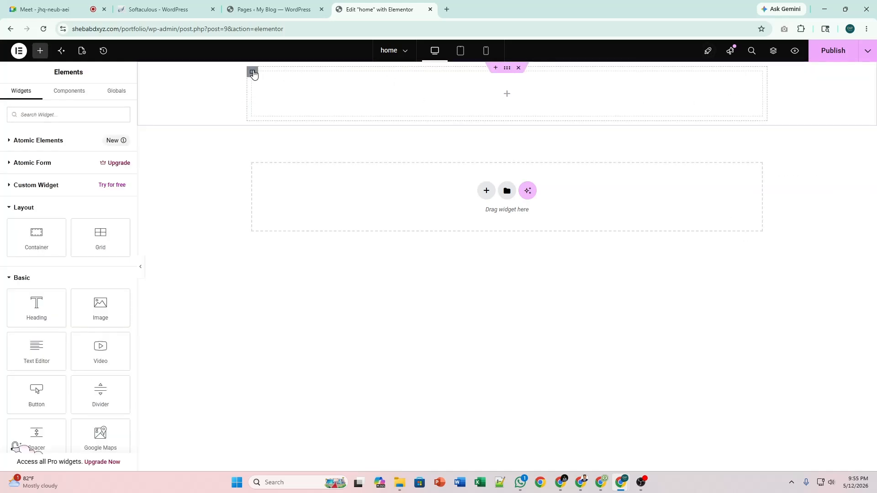
{"action": "right_click", "coordinate": [253, 73]}
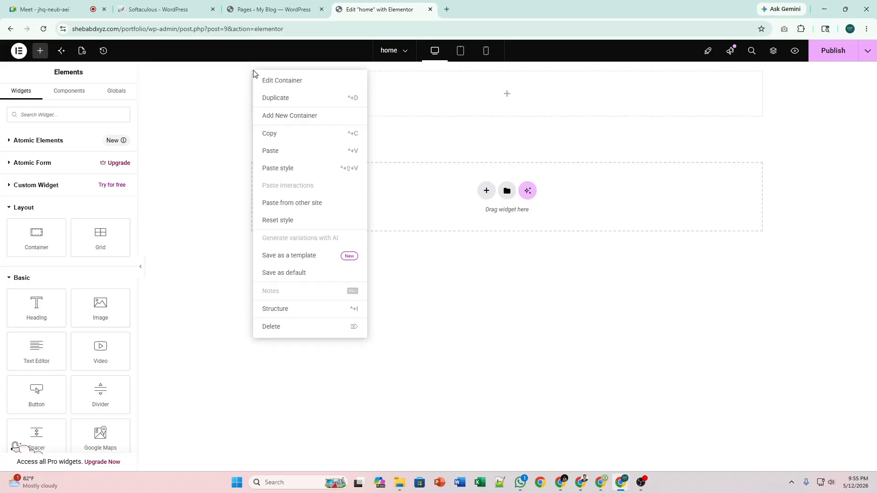
{"action": "left_click", "coordinate": [292, 329]}
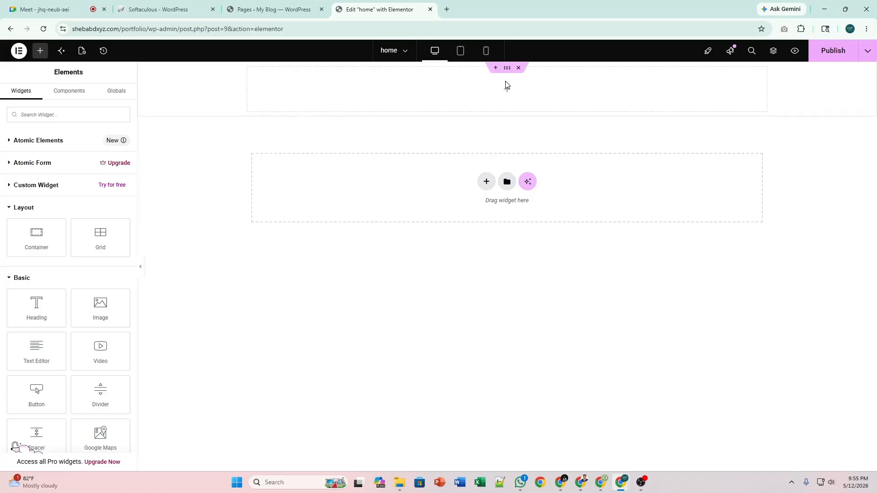
Set the top container's padding to 0 on all sides and return to its Layout settings.
{"action": "left_click", "coordinate": [508, 69]}
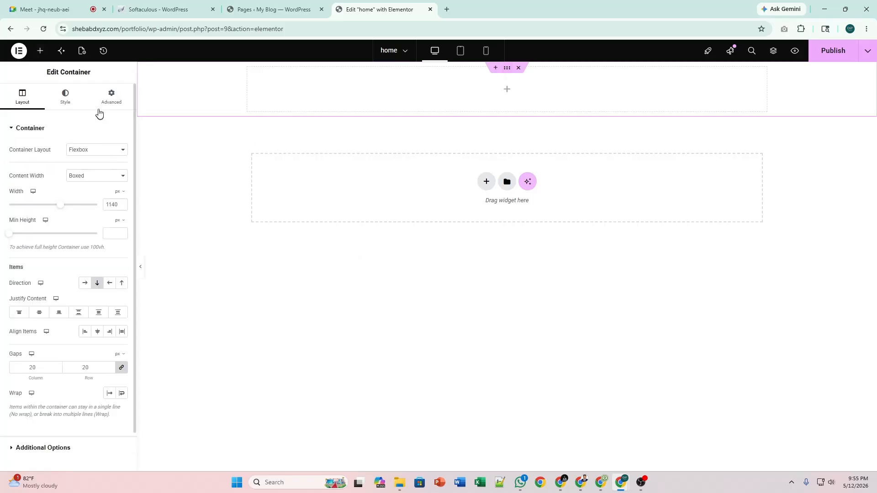
{"action": "left_click", "coordinate": [114, 99]}
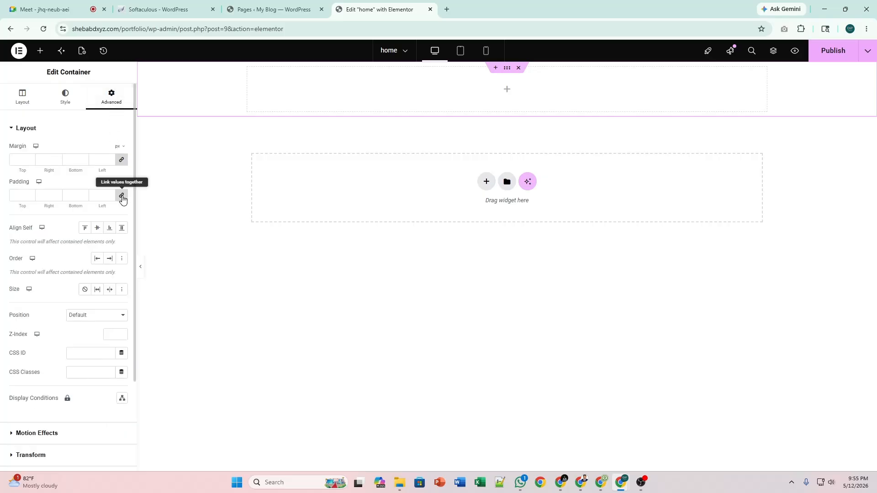
{"action": "left_click", "coordinate": [121, 196]}
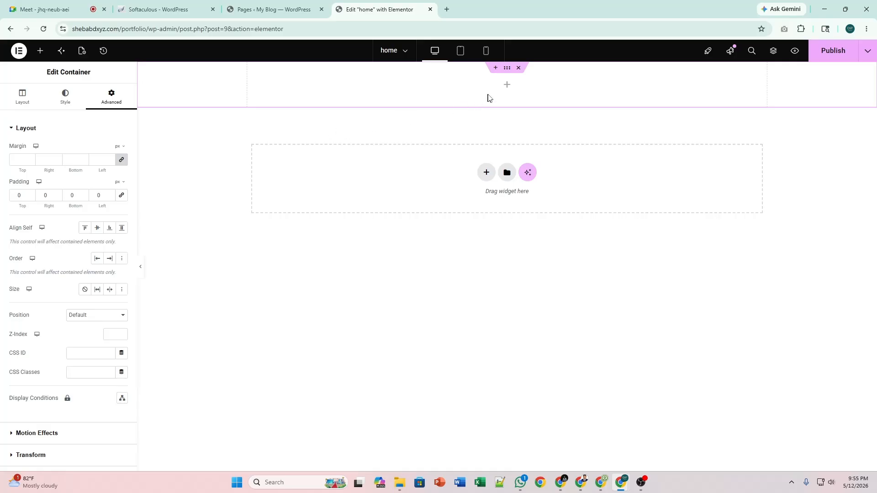
{"action": "left_click", "coordinate": [504, 89]}
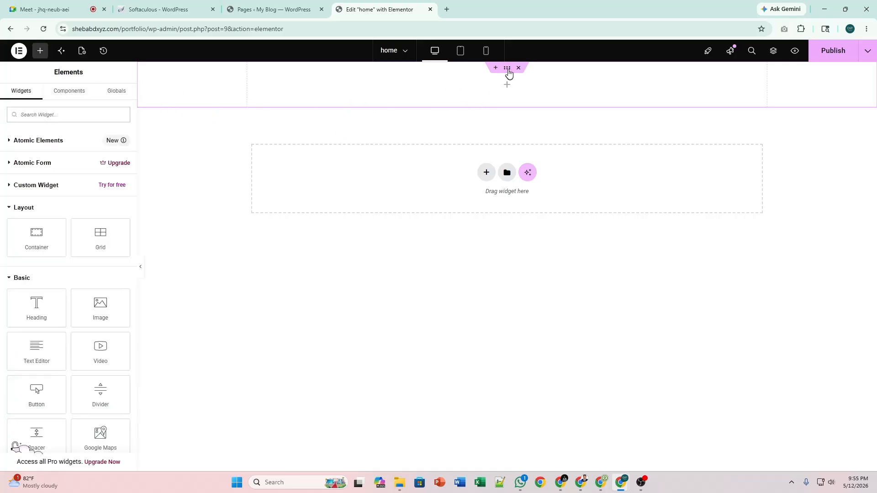
{"action": "left_click", "coordinate": [506, 68]}
{"action": "left_click", "coordinate": [20, 97]}
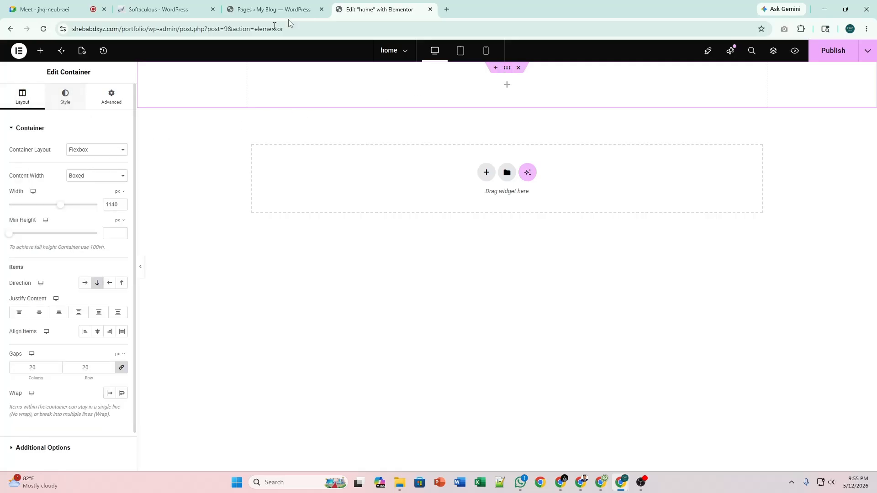
Search Google in a new tab for 'background image hero section'.
{"action": "left_click", "coordinate": [446, 11]}
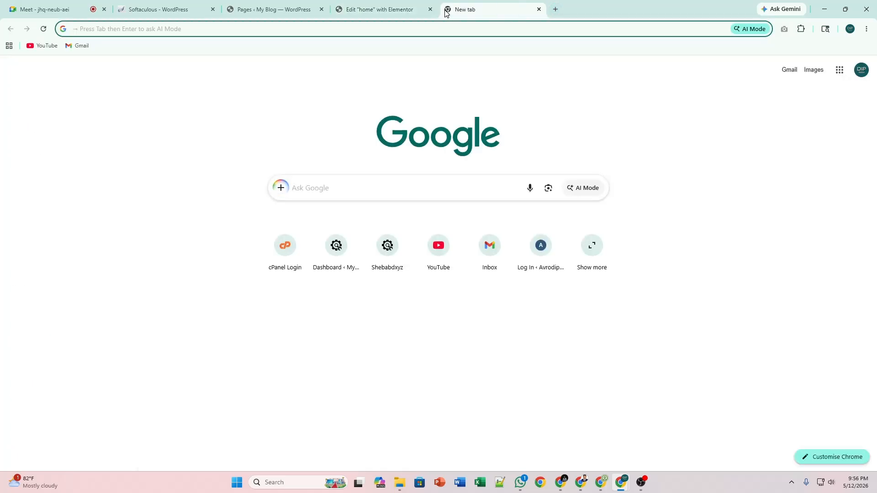
{"action": "type", "text": "back"}
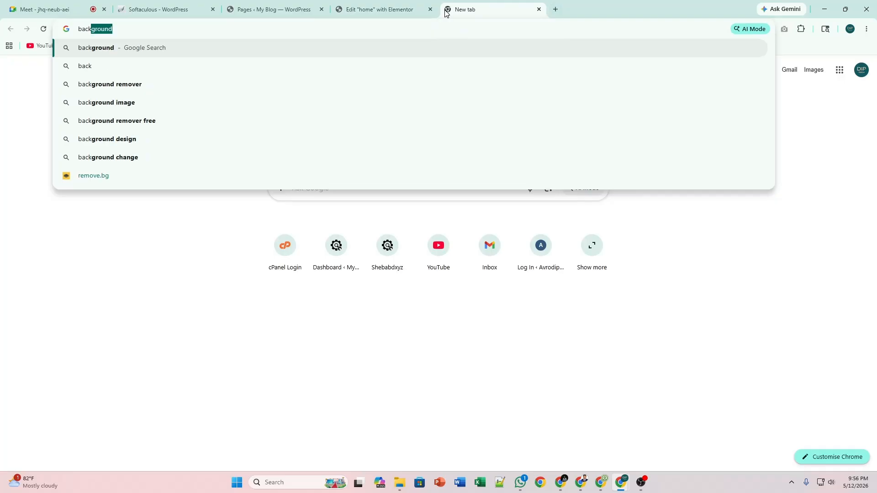
{"action": "type", "text": "ground"}
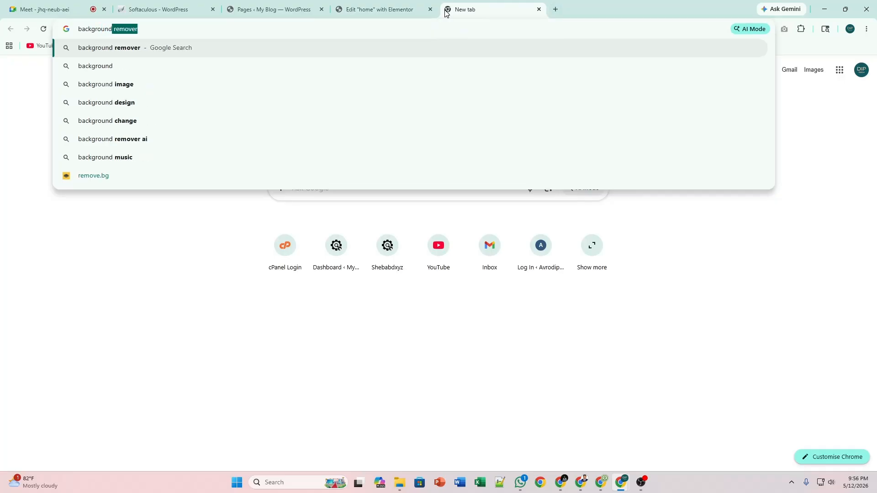
{"action": "key", "text": "Down"}
{"action": "key", "text": "Down"}
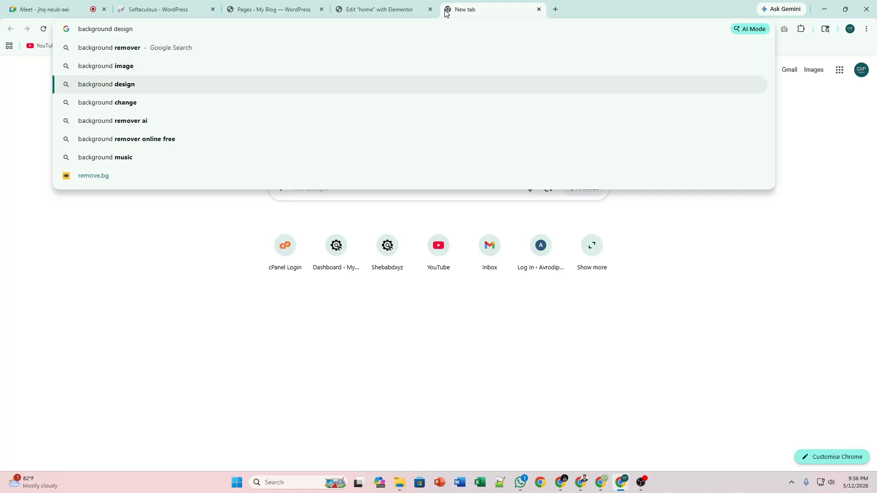
{"action": "key", "text": "Up"}
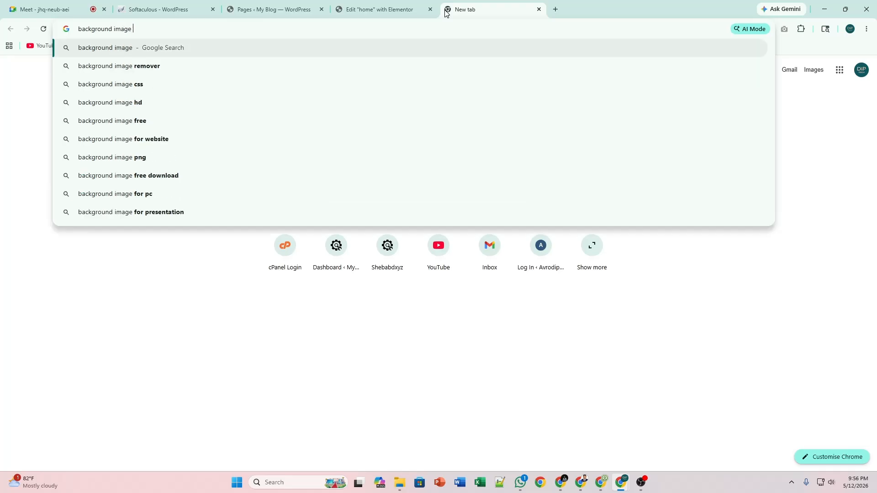
{"action": "type", "text": "her"}
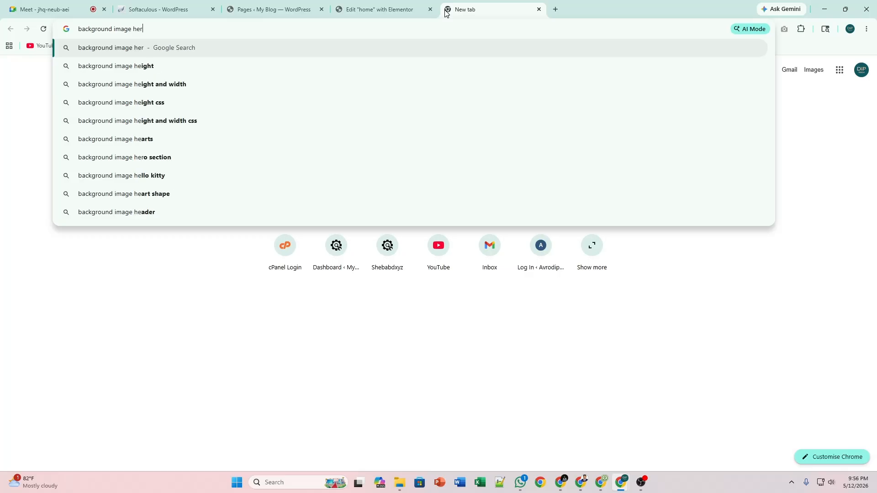
{"action": "type", "text": "o section"}
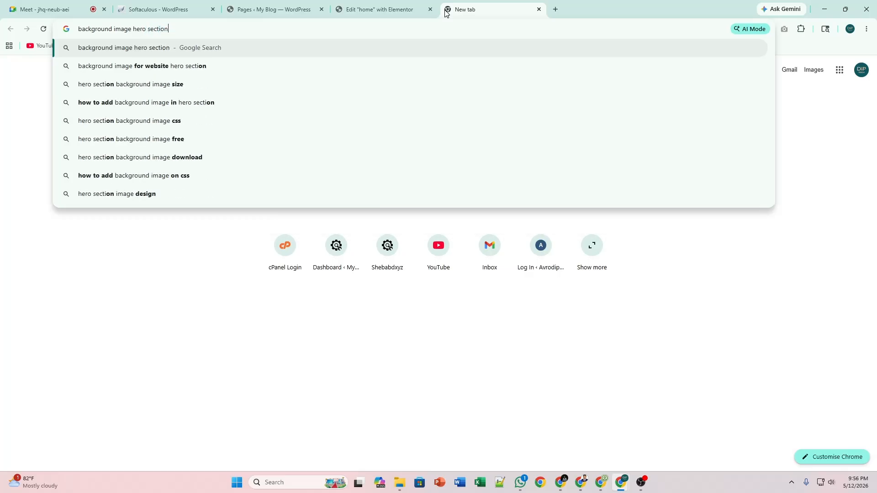
{"action": "key", "text": "Return"}
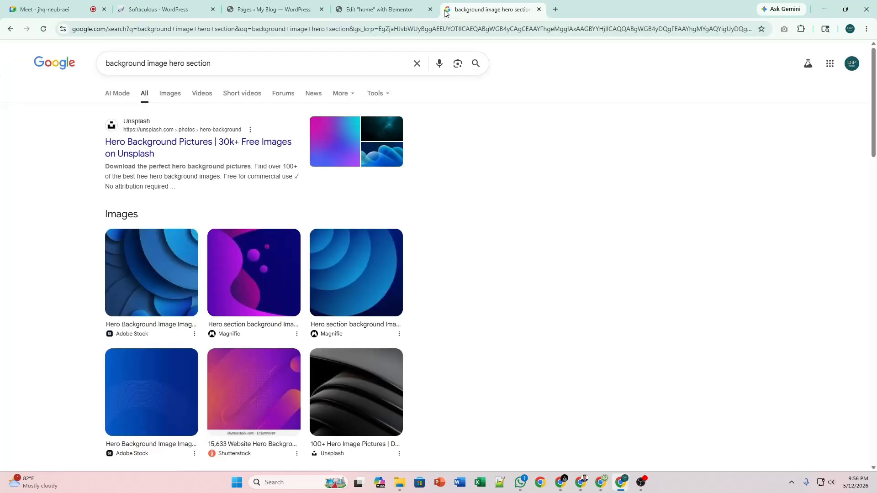
Switch to Images results and preview the Toolset hero section example.
{"action": "left_click", "coordinate": [180, 96]}
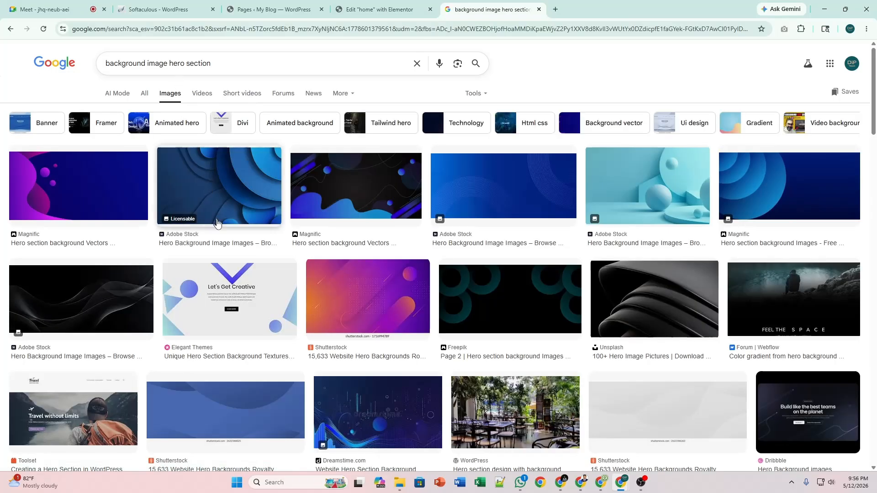
{"action": "scroll", "coordinate": [220, 229], "scroll_direction": "down", "scroll_amount": 5}
{"action": "left_click", "coordinate": [88, 195]}
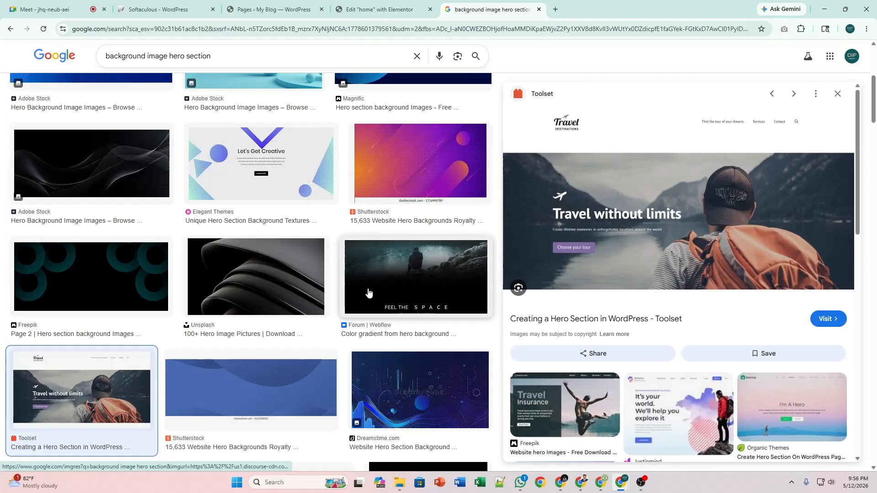
Preview the Code The Web 'My awesome website' full-page city hero image.
{"action": "scroll", "coordinate": [683, 207], "scroll_direction": "down", "scroll_amount": 7}
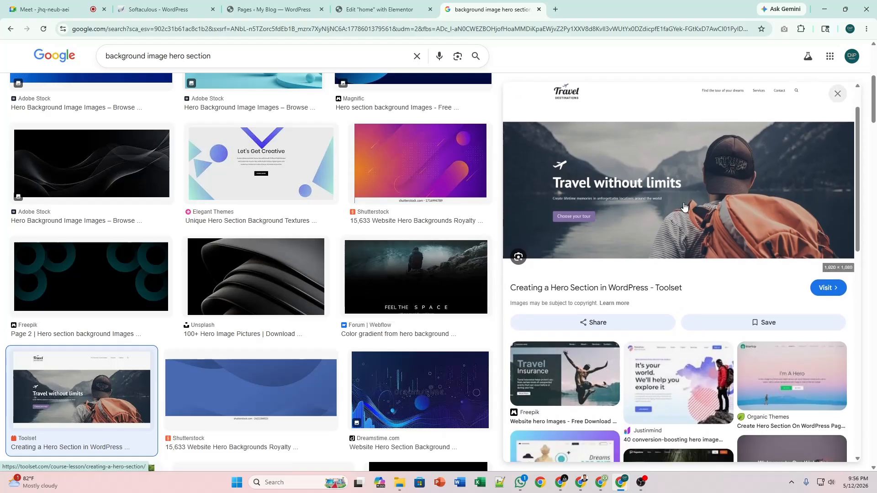
{"action": "scroll", "coordinate": [683, 206], "scroll_direction": "down", "scroll_amount": 4}
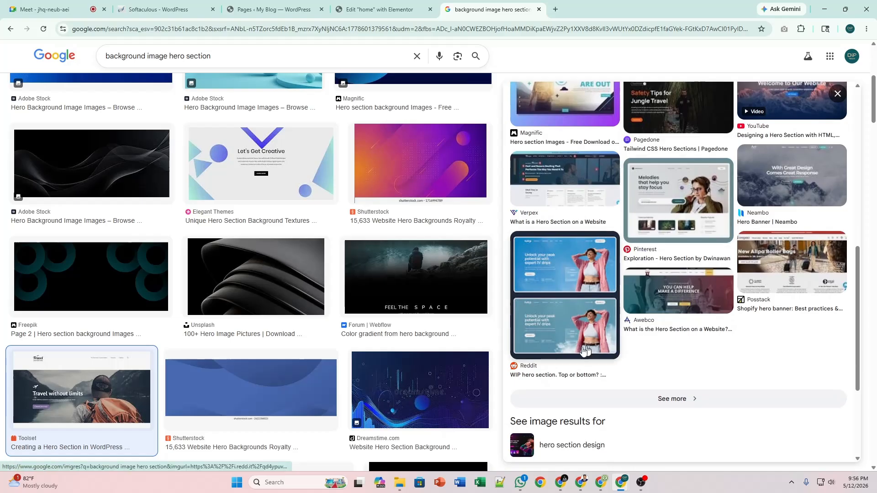
{"action": "scroll", "coordinate": [684, 207], "scroll_direction": "down", "scroll_amount": 5}
{"action": "scroll", "coordinate": [361, 365], "scroll_direction": "down", "scroll_amount": 5}
{"action": "scroll", "coordinate": [360, 365], "scroll_direction": "down", "scroll_amount": 7}
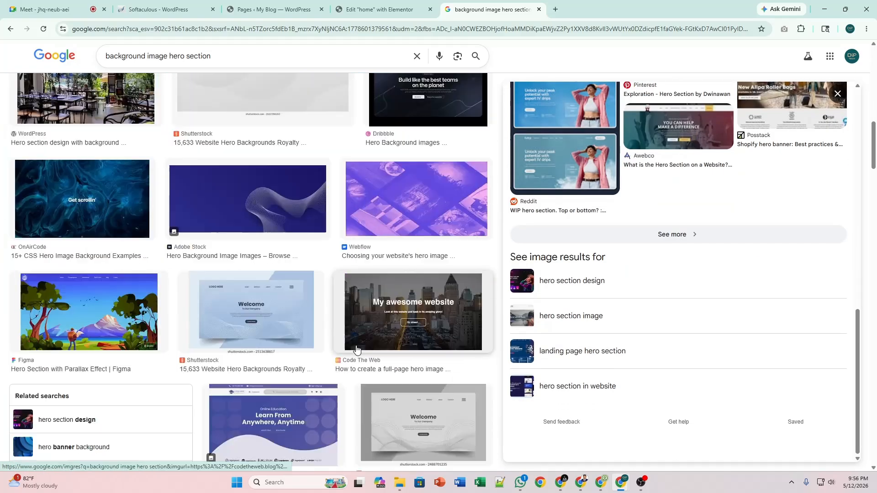
{"action": "scroll", "coordinate": [376, 301], "scroll_direction": "up", "scroll_amount": 2}
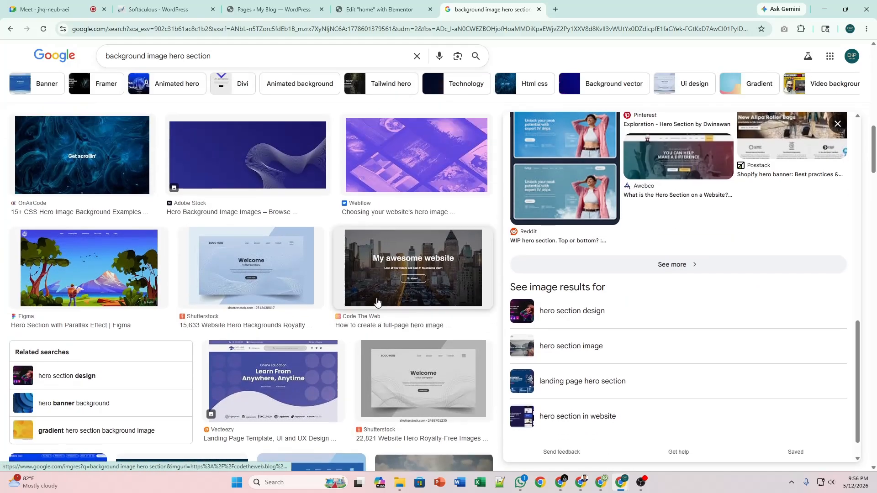
{"action": "left_click", "coordinate": [411, 269]}
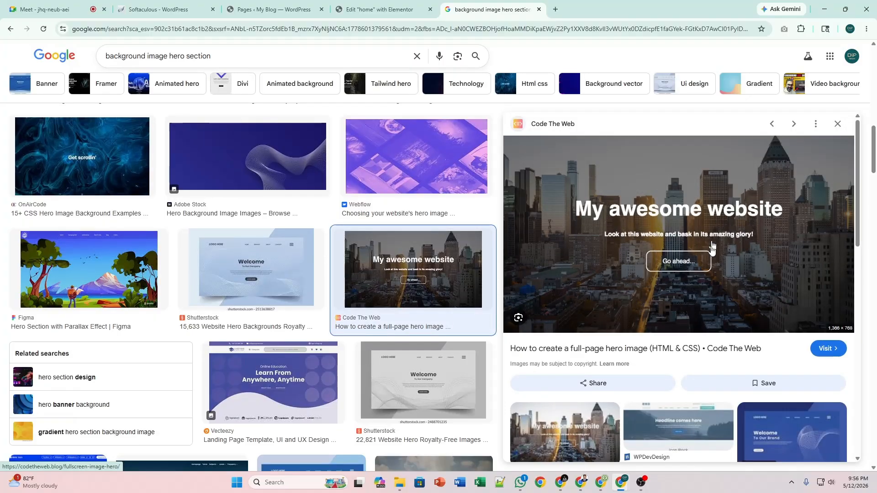
{"action": "scroll", "coordinate": [707, 260], "scroll_direction": "down", "scroll_amount": 2}
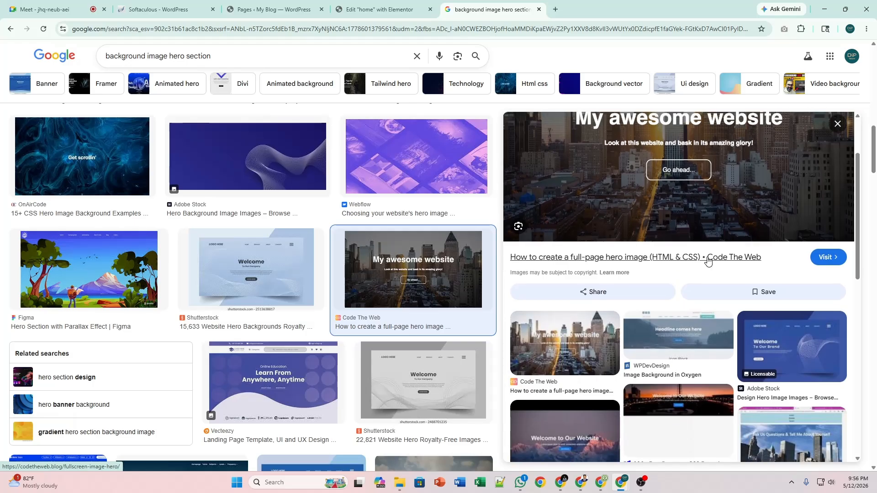
{"action": "scroll", "coordinate": [708, 260], "scroll_direction": "up", "scroll_amount": 2}
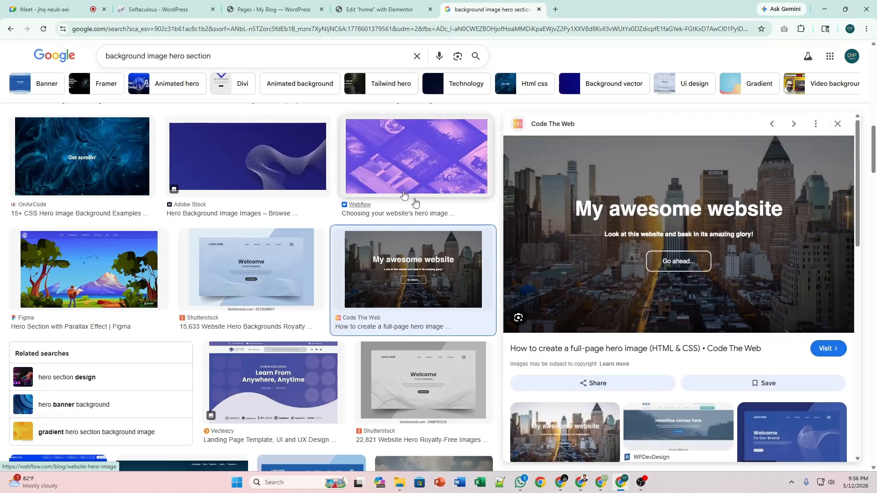
Back in Elementor, give the container a Classic background in its Style settings.
{"action": "left_click", "coordinate": [389, 3]}
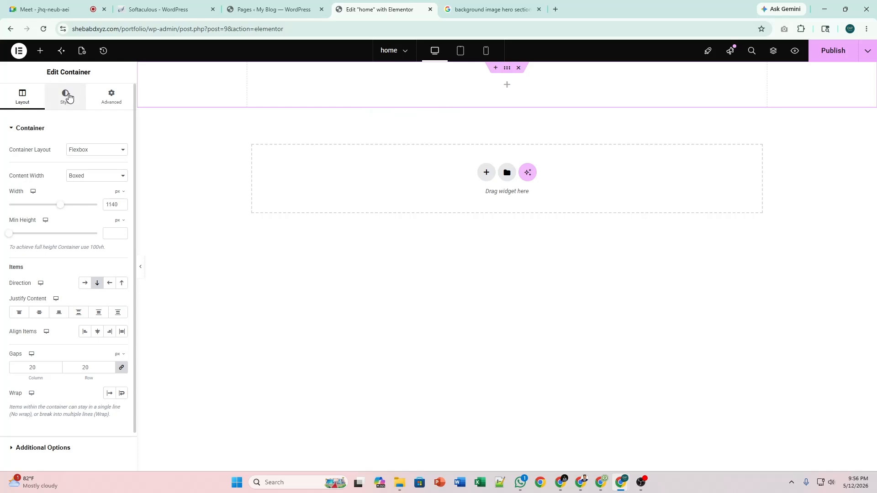
{"action": "left_click", "coordinate": [65, 94]}
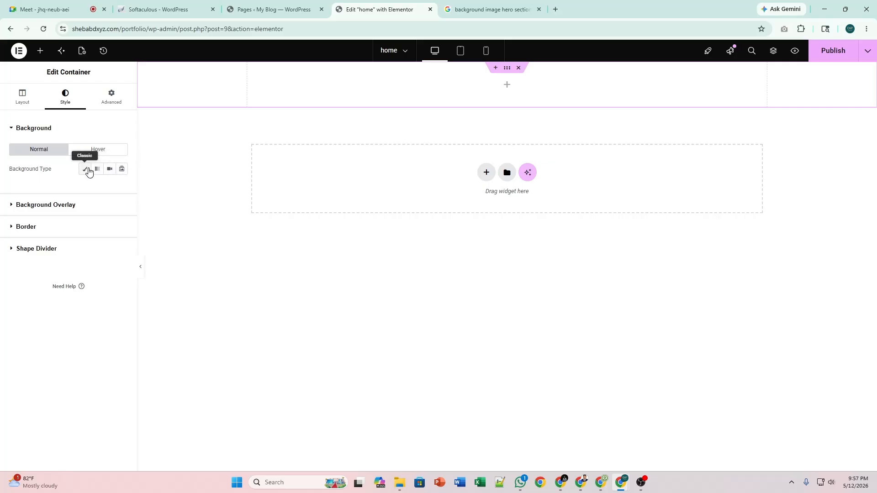
{"action": "left_click", "coordinate": [87, 170]}
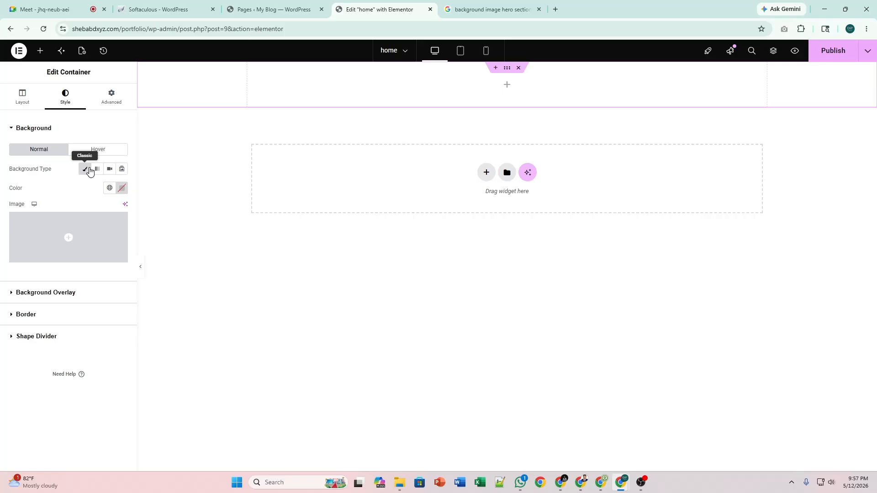
{"action": "mouse_move", "coordinate": [69, 236]}
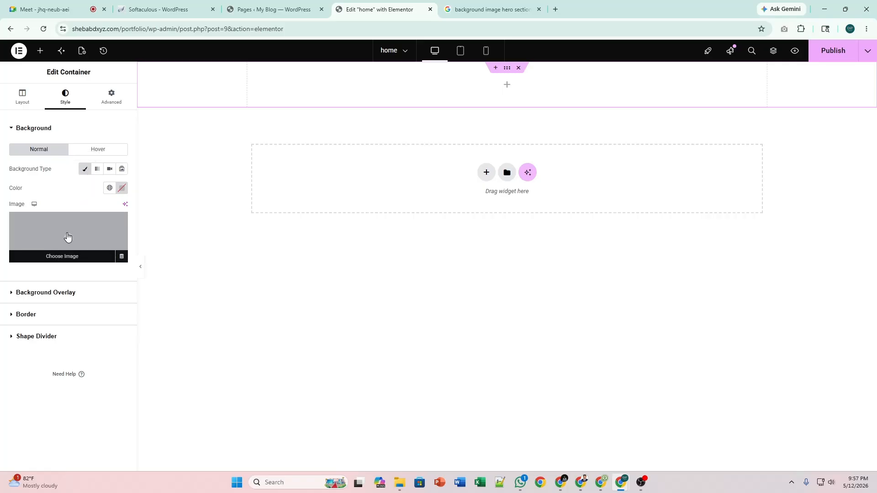
Open pb.jpg from the PP folder in Photos and maximize the viewer.
{"action": "left_click", "coordinate": [399, 484]}
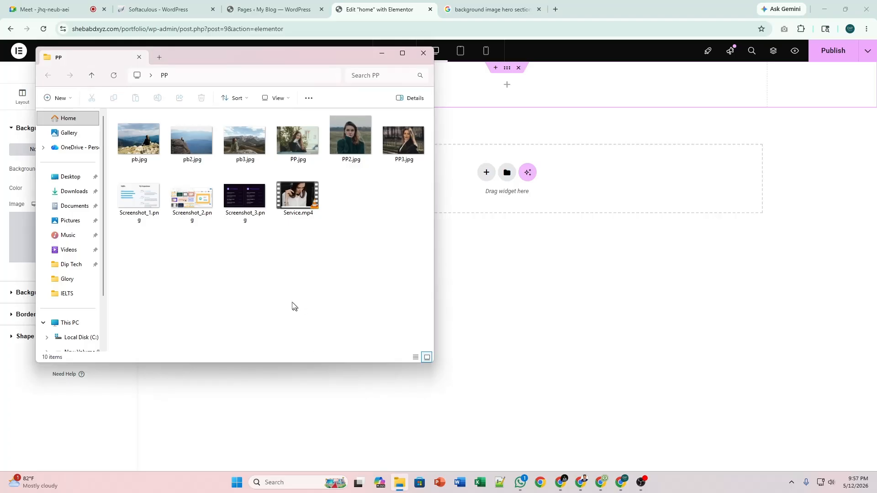
{"action": "double_click", "coordinate": [148, 163]}
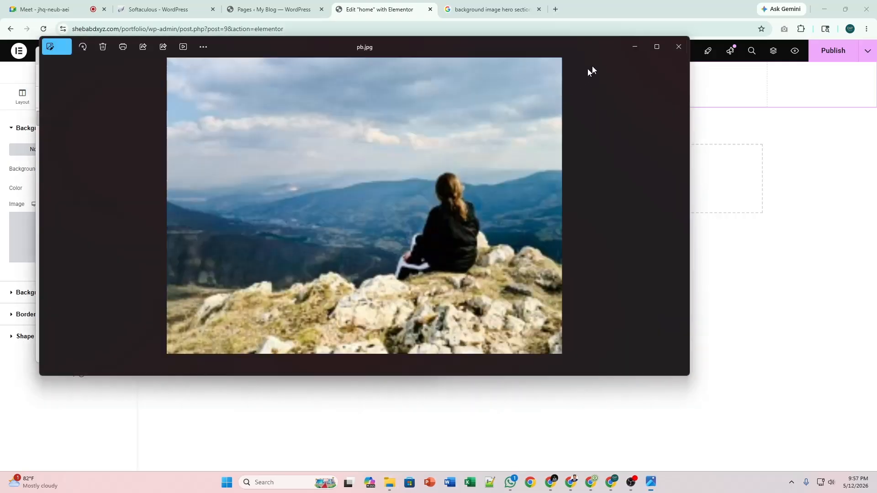
{"action": "left_click", "coordinate": [653, 50]}
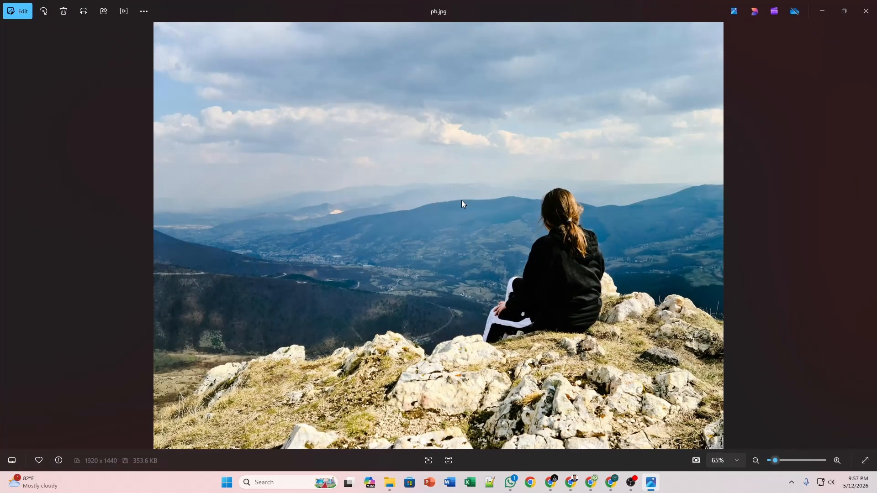
Flip back and forth through pb.jpg, pb2.jpg and pb3.jpg, then close Photos.
{"action": "key", "text": "Right"}
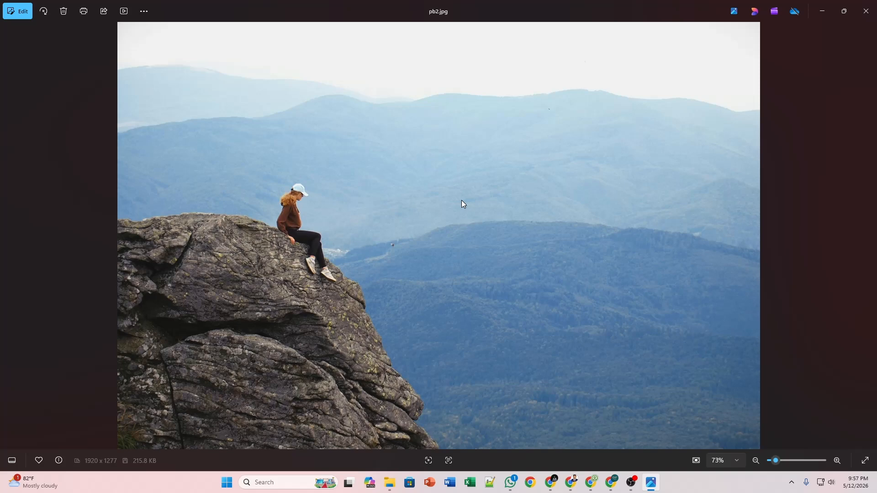
{"action": "key", "text": "Right"}
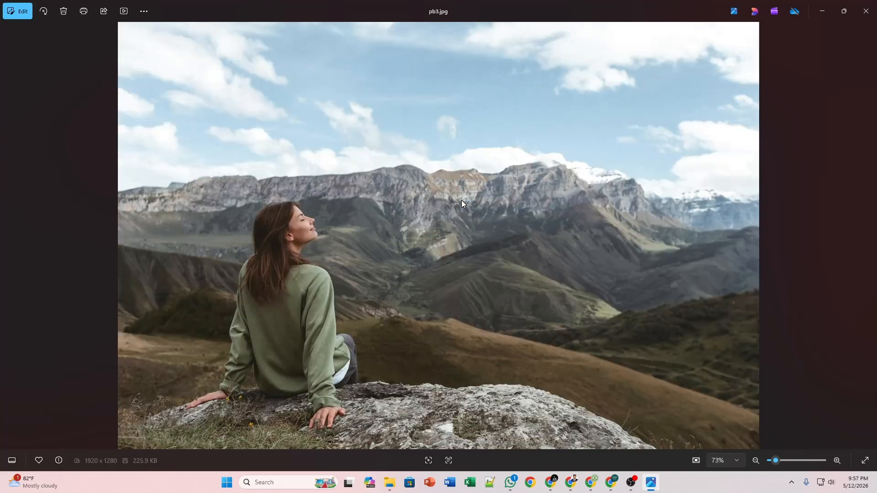
{"action": "key", "text": "Left"}
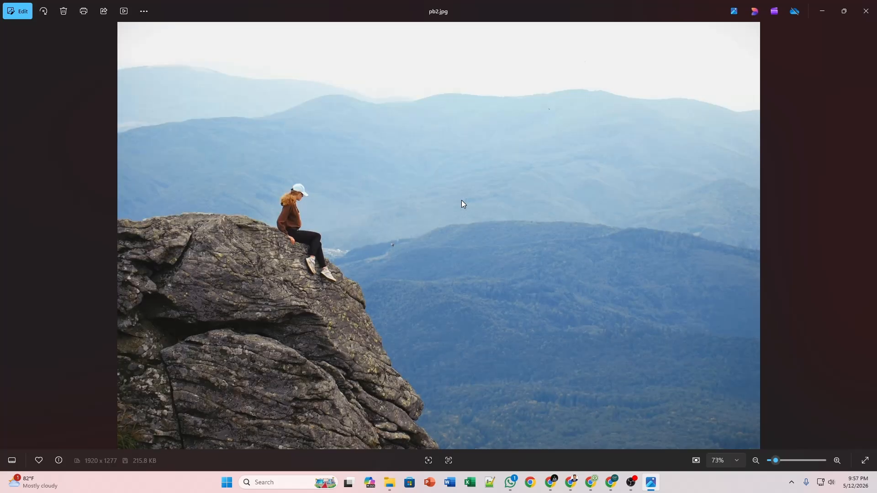
{"action": "key", "text": "Left"}
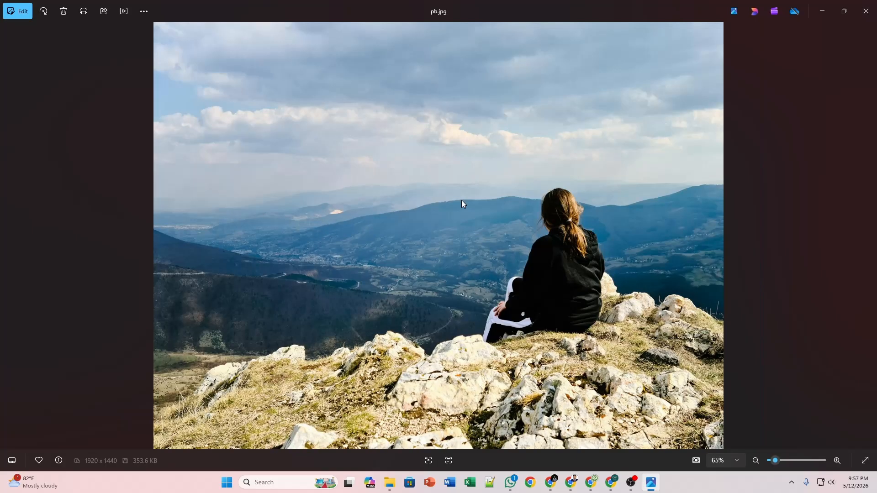
{"action": "key", "text": "Right"}
{"action": "key", "text": "Right"}
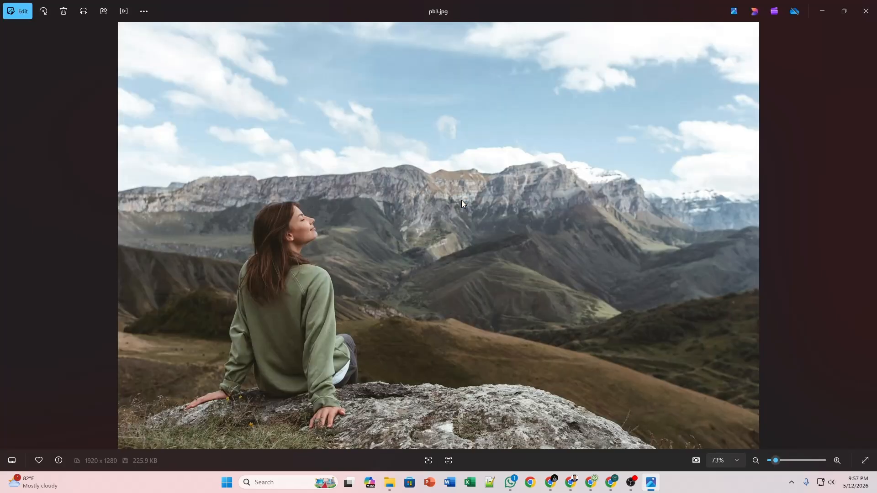
{"action": "key", "text": "Left"}
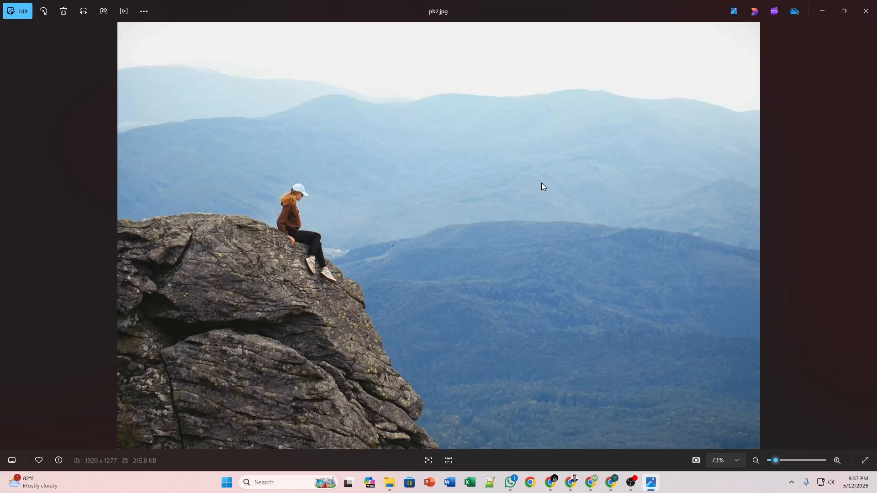
{"action": "key", "text": "Left"}
{"action": "left_click", "coordinate": [864, 11]}
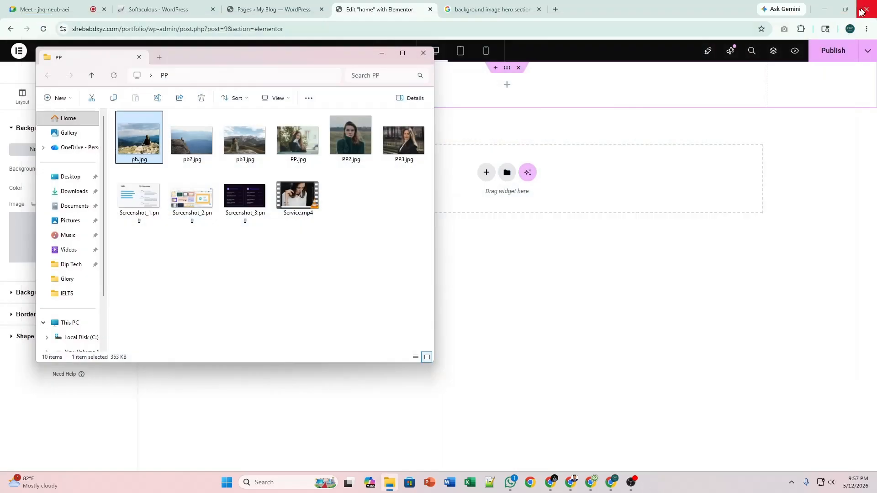
Upload pb.jpg from the PP folder and select it as the container's background image.
{"action": "left_click", "coordinate": [490, 279]}
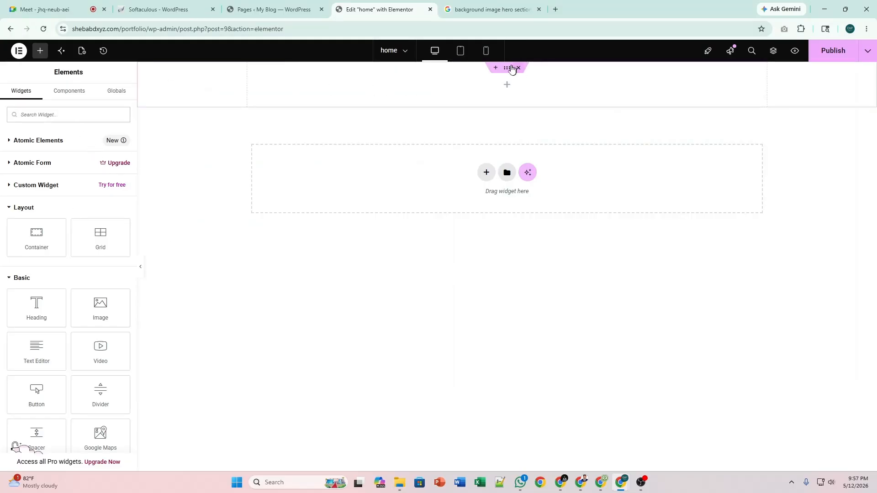
{"action": "left_click", "coordinate": [495, 78]}
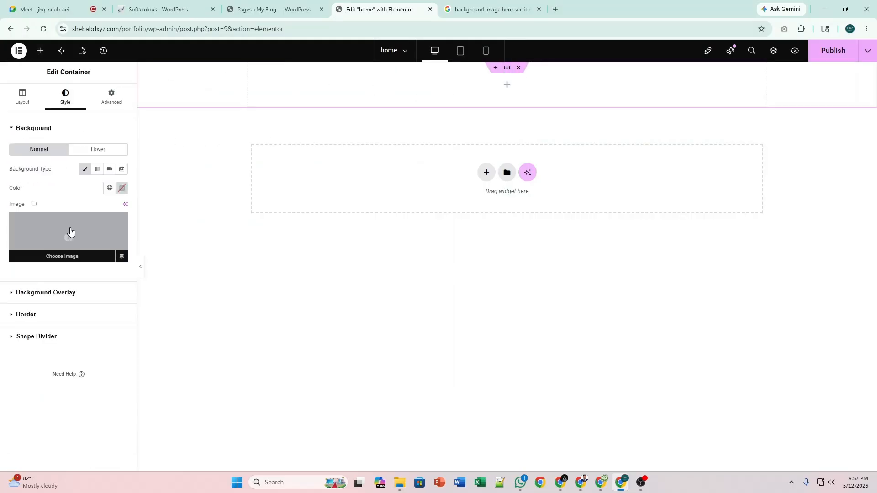
{"action": "left_click", "coordinate": [70, 232]}
{"action": "key", "text": "alt+Tab"}
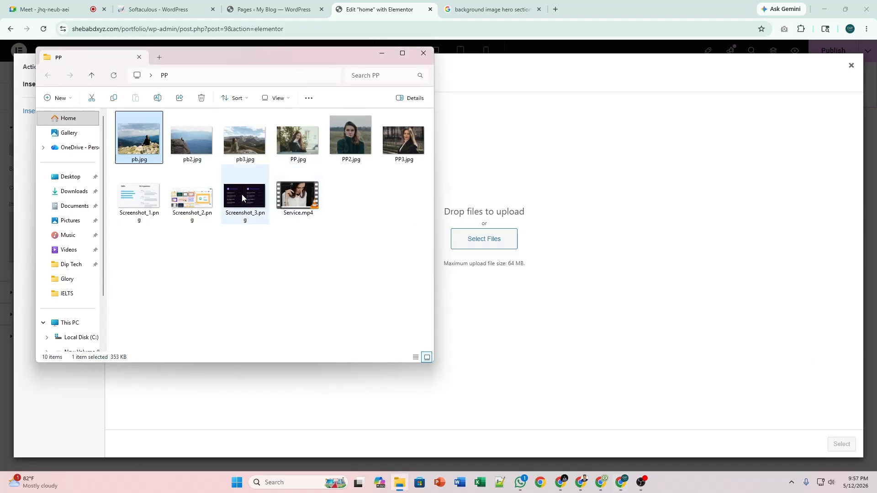
{"action": "left_click_drag", "start_coordinate": [142, 139], "coordinate": [473, 221]}
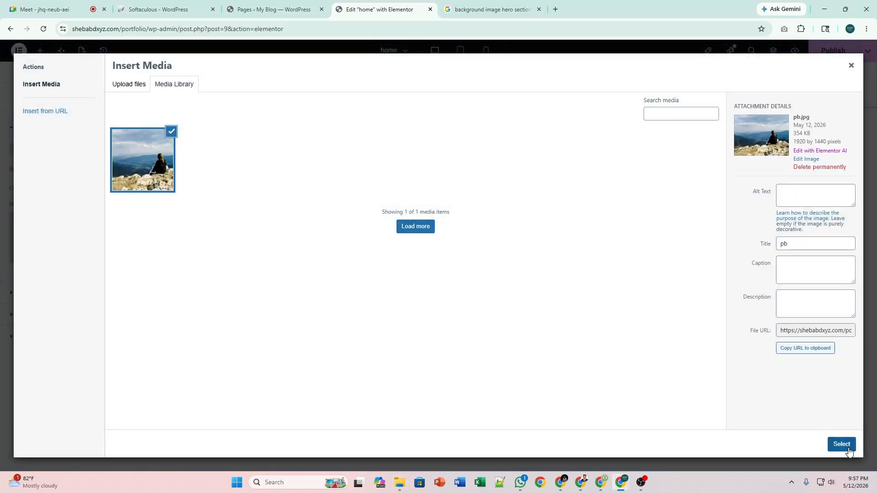
{"action": "left_click", "coordinate": [841, 444]}
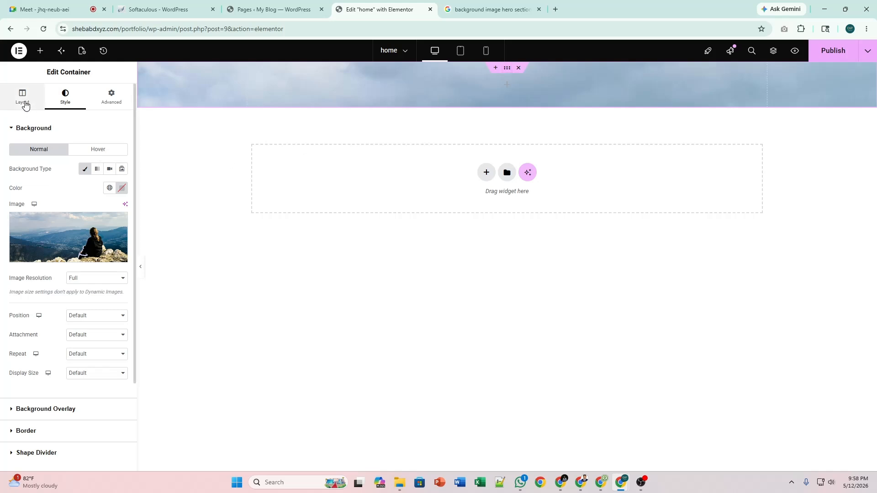
{"action": "left_click", "coordinate": [25, 103]}
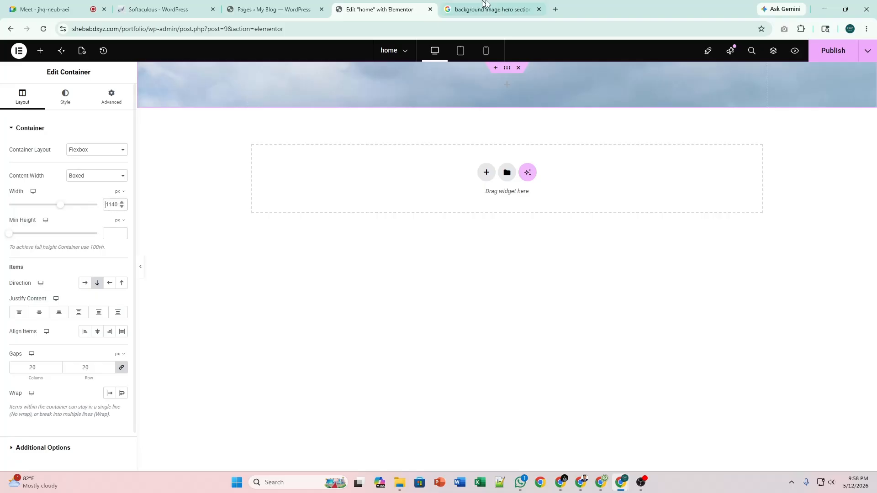
Search Google Images for 'banner design' in a new tab.
{"action": "left_click", "coordinate": [555, 9]}
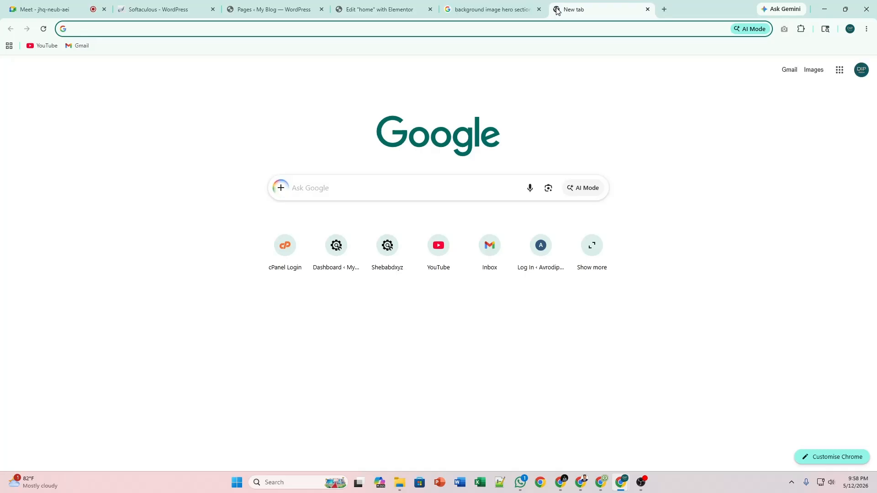
{"action": "type", "text": "banner"}
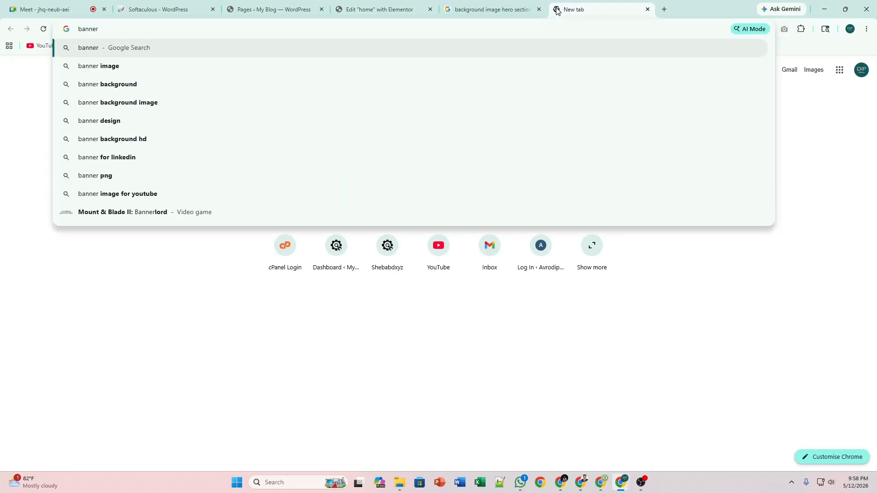
{"action": "key", "text": "Down"}
{"action": "key", "text": "Down"}
{"action": "key", "text": "Down"}
{"action": "key", "text": "Down"}
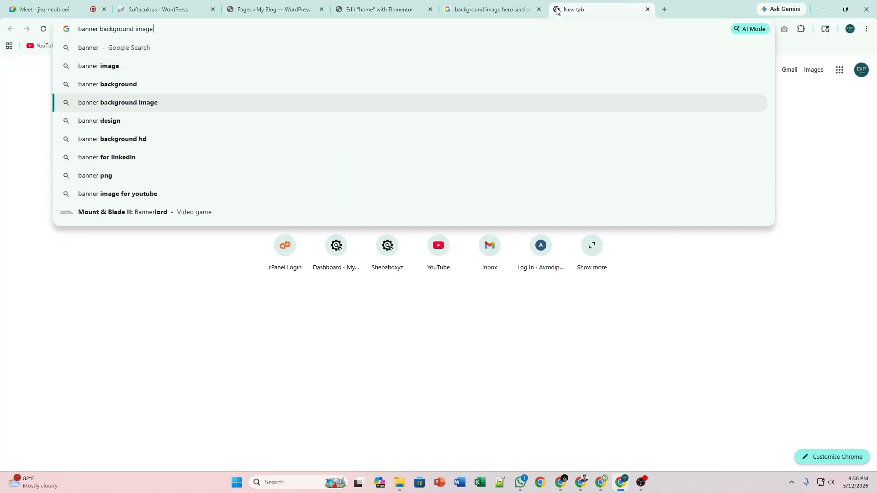
{"action": "key", "text": "Return"}
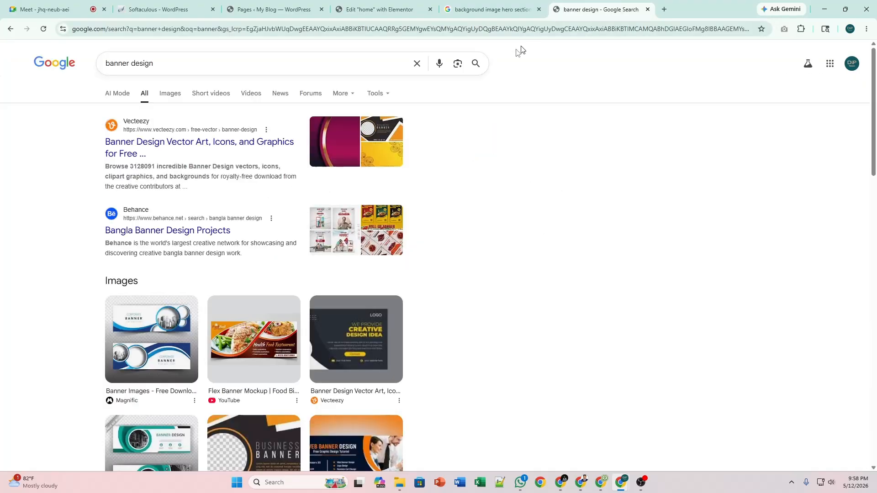
{"action": "left_click", "coordinate": [171, 97]}
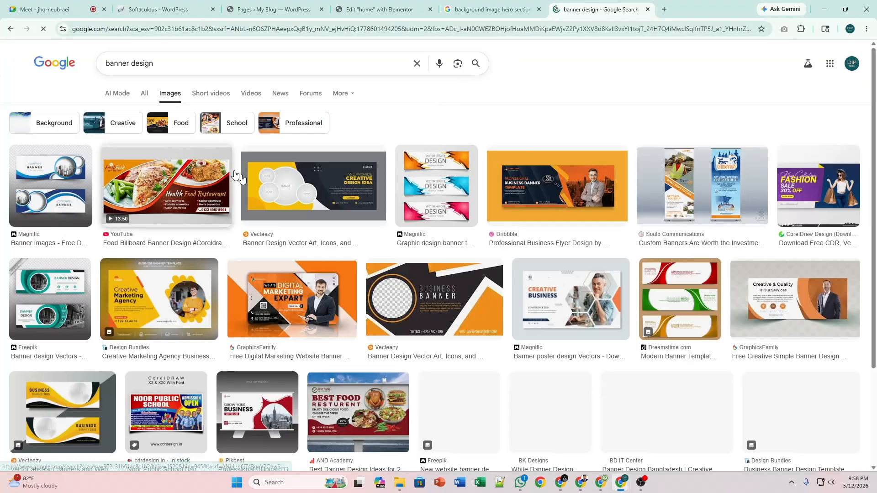
Preview the Professional Business Flyer Design image and browse further banner results.
{"action": "left_click", "coordinate": [525, 191]}
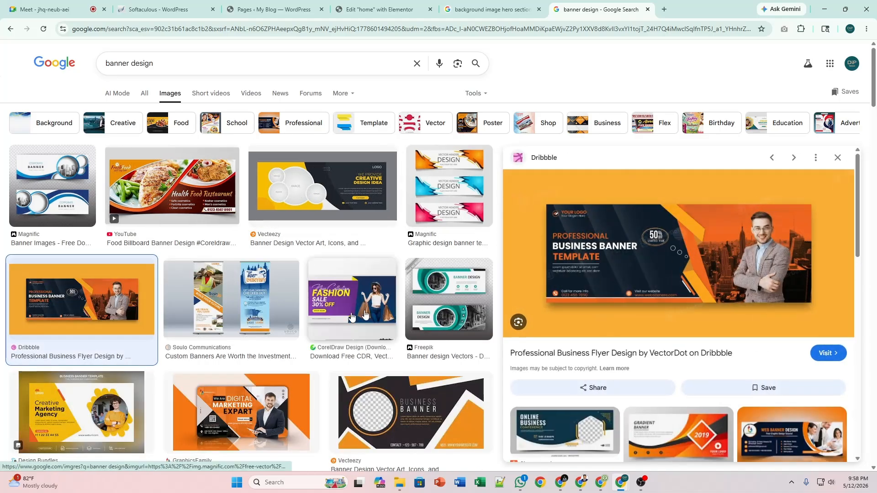
{"action": "scroll", "coordinate": [318, 321], "scroll_direction": "down", "scroll_amount": 2}
{"action": "scroll", "coordinate": [319, 321], "scroll_direction": "down", "scroll_amount": 1}
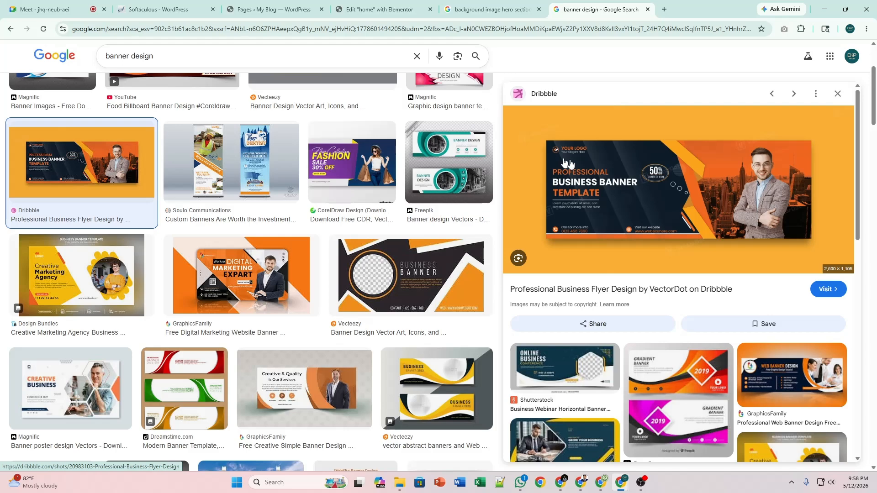
{"action": "scroll", "coordinate": [377, 300], "scroll_direction": "up", "scroll_amount": 3}
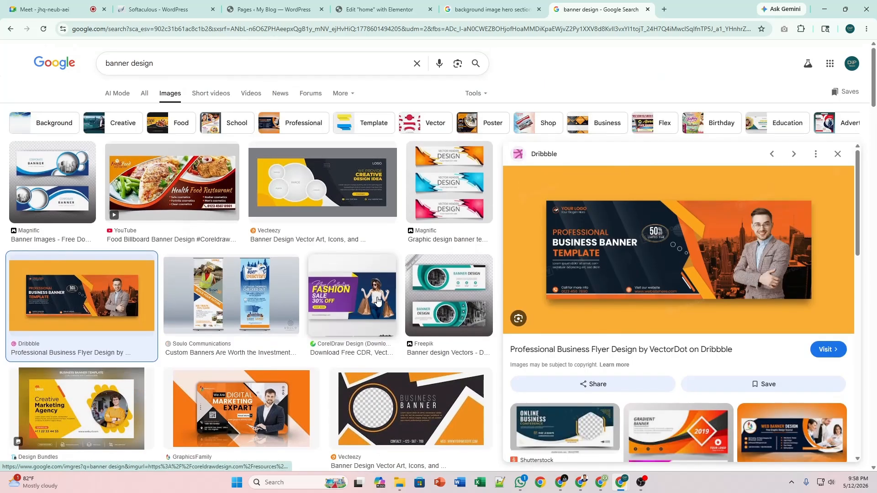
{"action": "scroll", "coordinate": [279, 329], "scroll_direction": "down", "scroll_amount": 2}
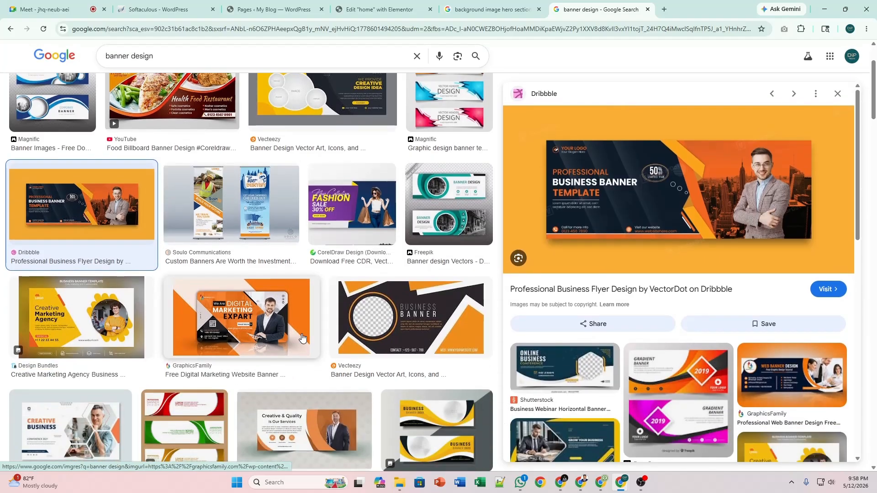
{"action": "scroll", "coordinate": [301, 337], "scroll_direction": "down", "scroll_amount": 2}
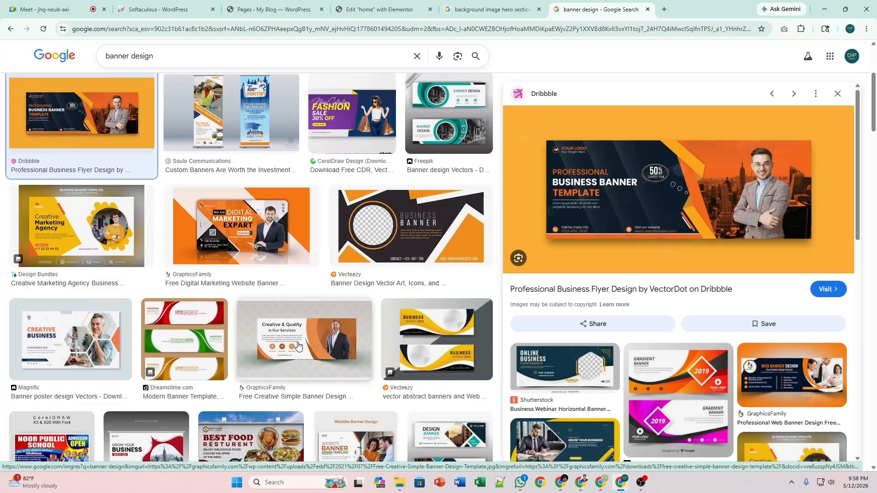
{"action": "scroll", "coordinate": [298, 346], "scroll_direction": "down", "scroll_amount": 3}
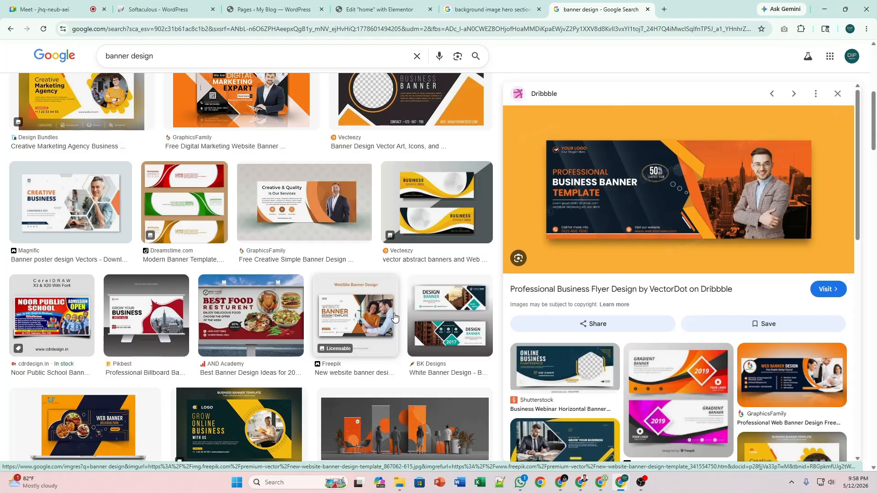
{"action": "scroll", "coordinate": [394, 315], "scroll_direction": "down", "scroll_amount": 7}
{"action": "scroll", "coordinate": [714, 339], "scroll_direction": "down", "scroll_amount": 4}
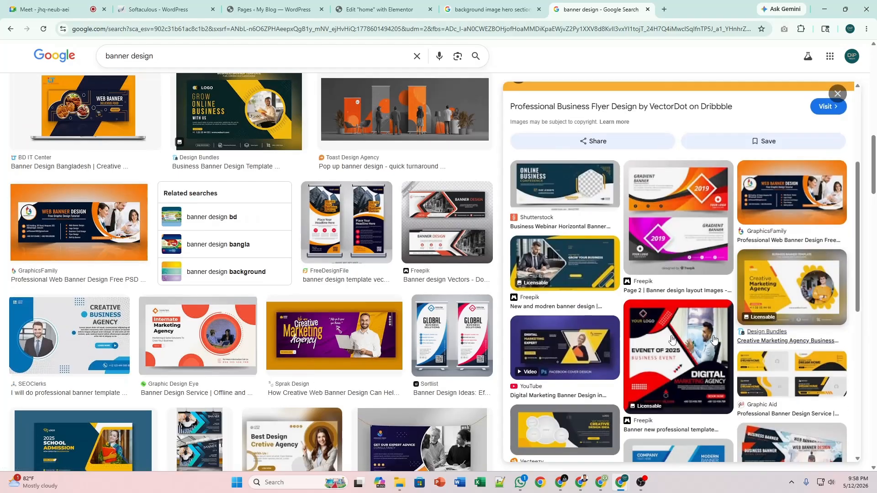
Preview the Creative Marketing Agency banner for inspiration.
{"action": "left_click", "coordinate": [341, 340]}
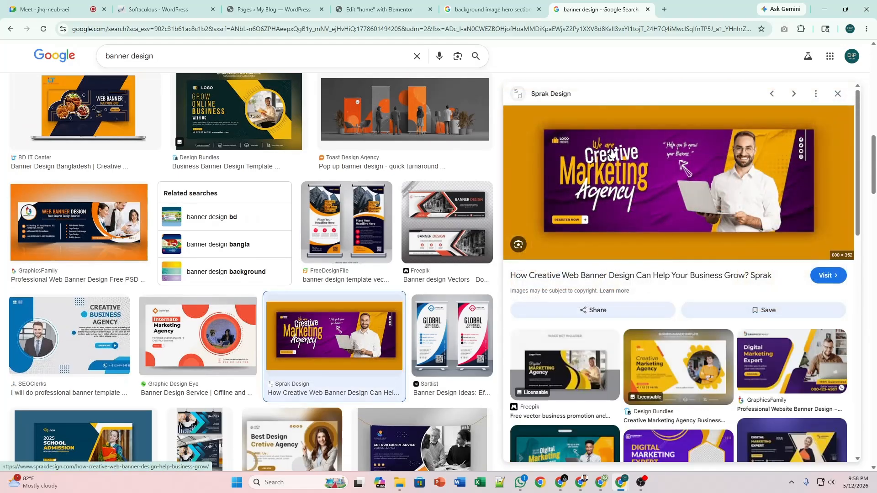
{"action": "scroll", "coordinate": [734, 254], "scroll_direction": "down", "scroll_amount": 1}
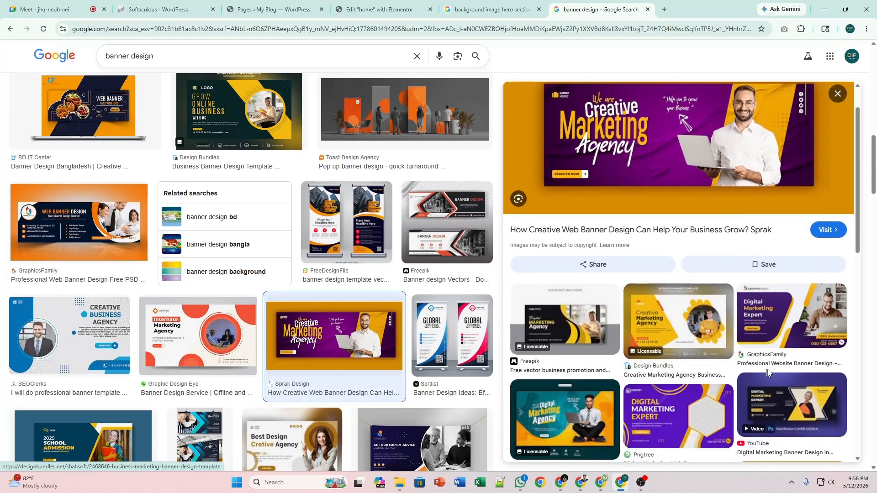
{"action": "scroll", "coordinate": [678, 324], "scroll_direction": "up", "scroll_amount": 1}
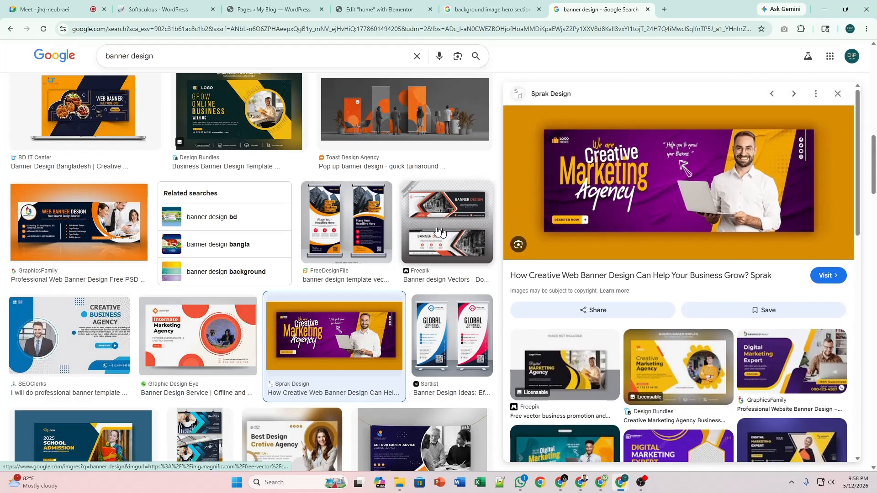
{"action": "scroll", "coordinate": [440, 232], "scroll_direction": "up", "scroll_amount": 5}
Set the hero container's minimum height to 70 vh.
{"action": "left_click", "coordinate": [379, 5]}
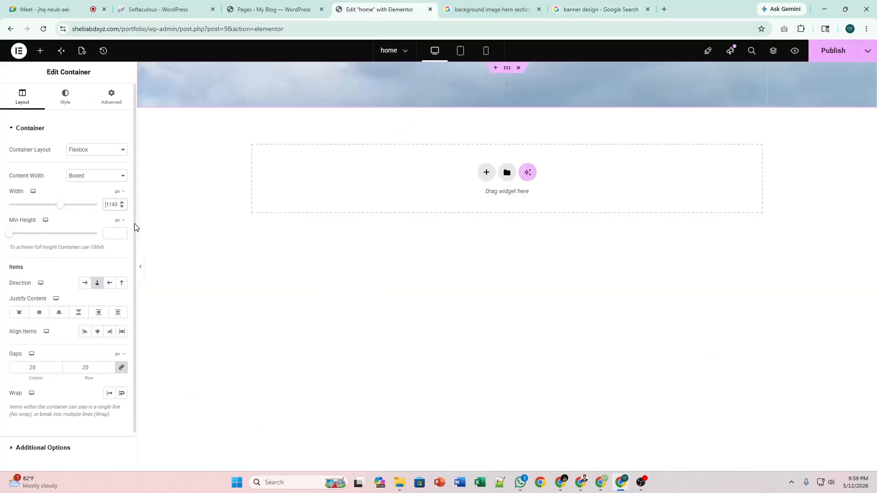
{"action": "left_click", "coordinate": [119, 220]}
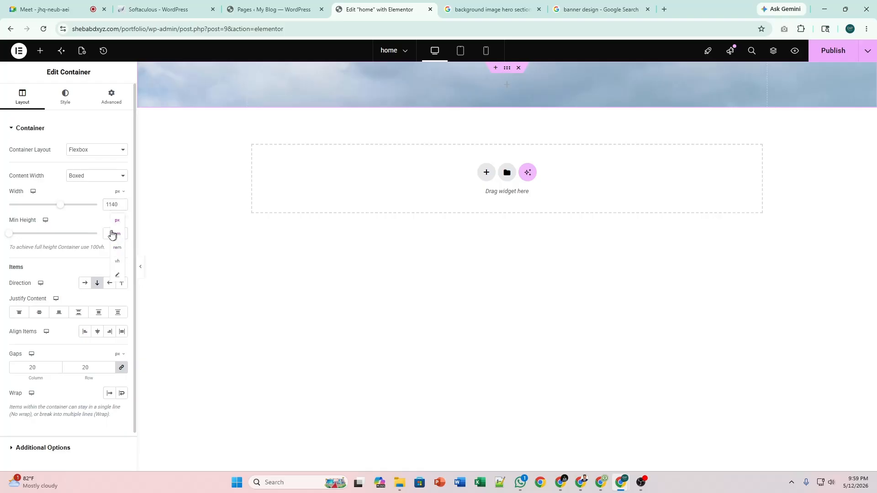
{"action": "left_click", "coordinate": [117, 221]}
{"action": "left_click", "coordinate": [118, 222]}
{"action": "left_click", "coordinate": [118, 263]}
{"action": "type", "text": "70"}
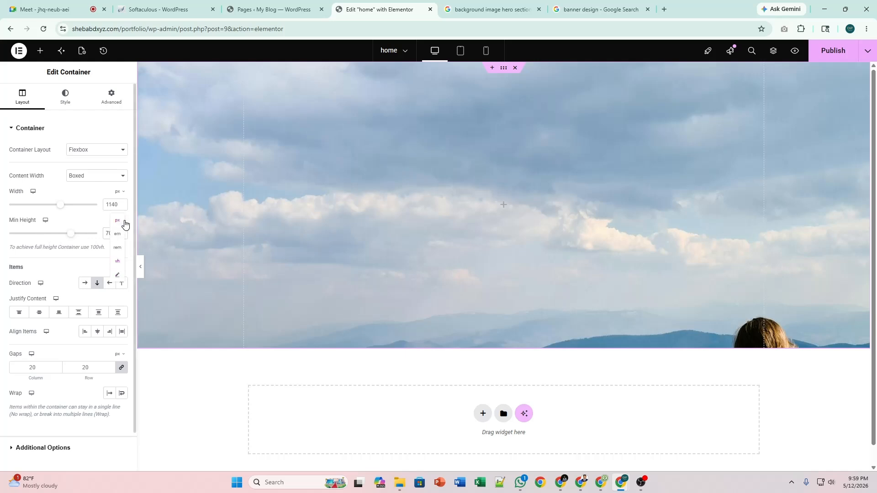
{"action": "left_click", "coordinate": [106, 234]}
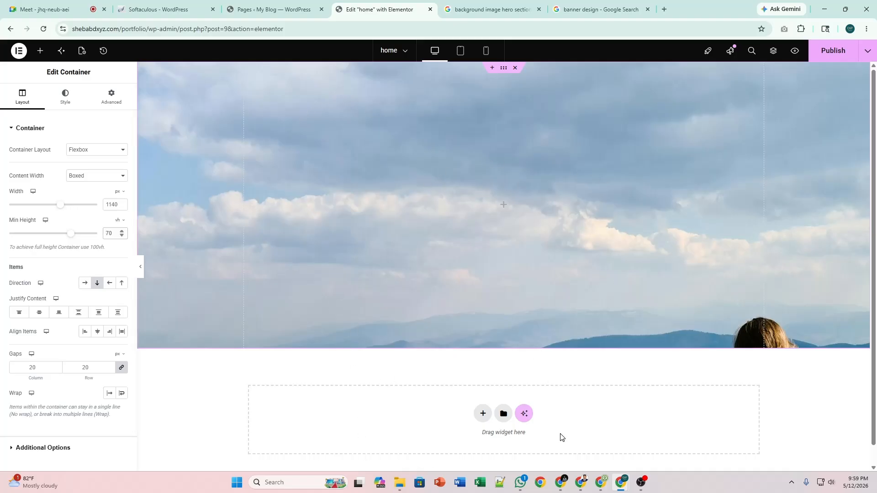
{"action": "left_click_drag", "start_coordinate": [75, 235], "coordinate": [99, 235]}
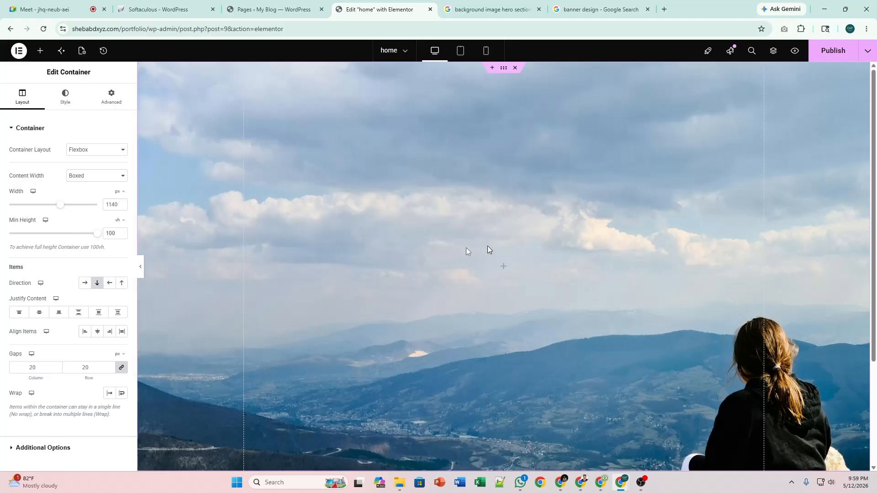
{"action": "left_click_drag", "start_coordinate": [100, 238], "coordinate": [73, 238]}
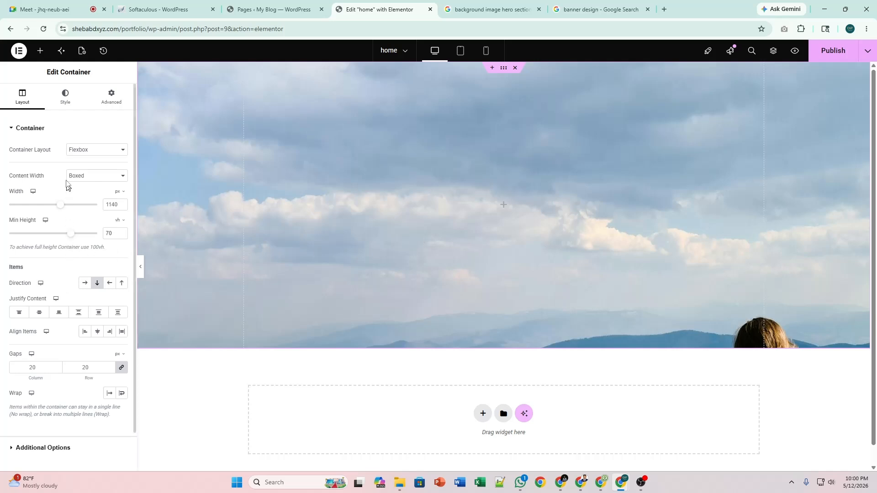
{"action": "left_click", "coordinate": [62, 106]}
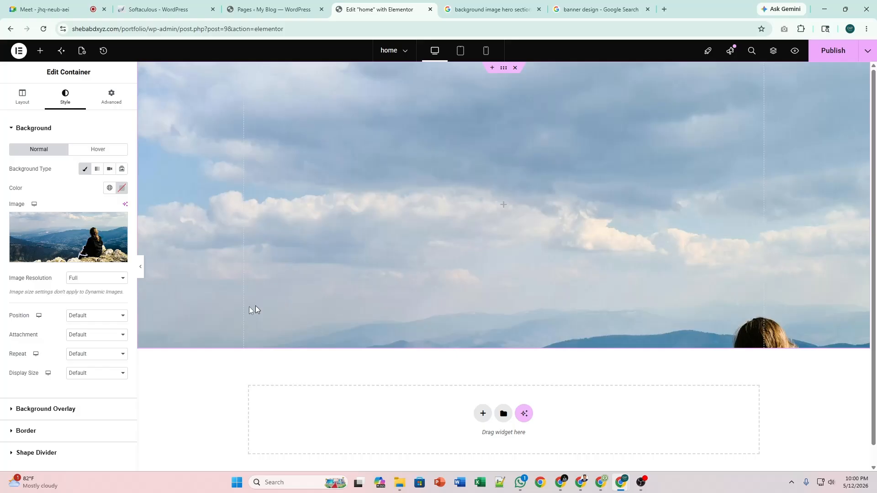
Set the background position to Center Center and the attachment to Scroll.
{"action": "left_click", "coordinate": [108, 316]}
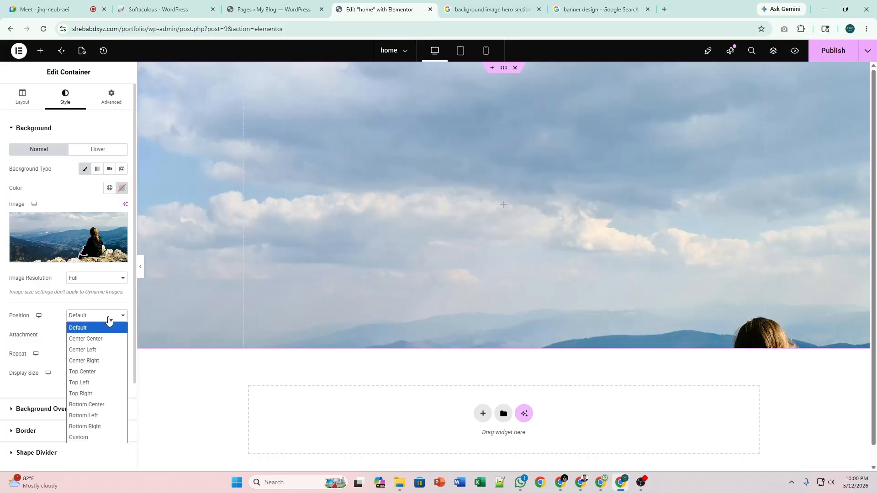
{"action": "left_click", "coordinate": [105, 339]}
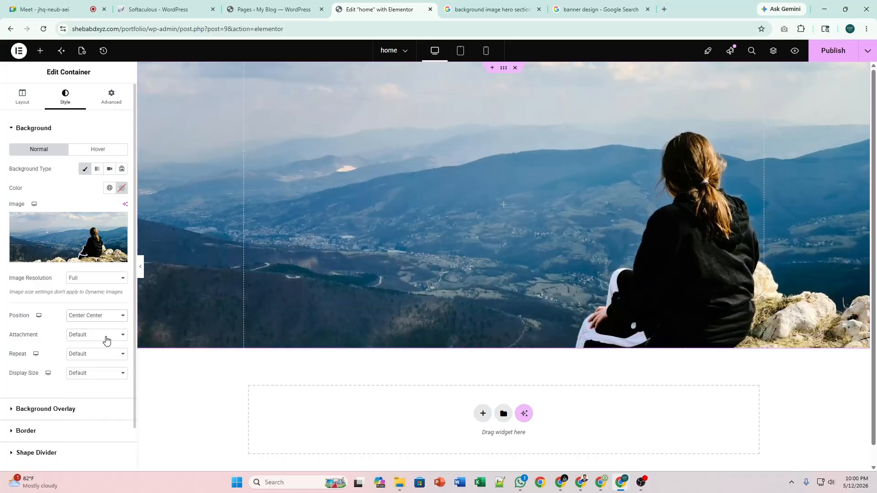
{"action": "left_click", "coordinate": [105, 338]}
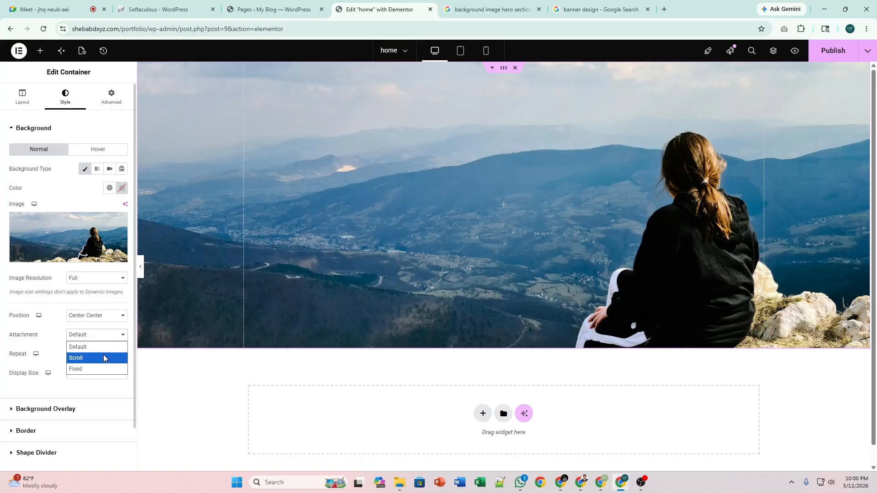
{"action": "left_click", "coordinate": [103, 358]}
{"action": "scroll", "coordinate": [356, 258], "scroll_direction": "down", "scroll_amount": 1}
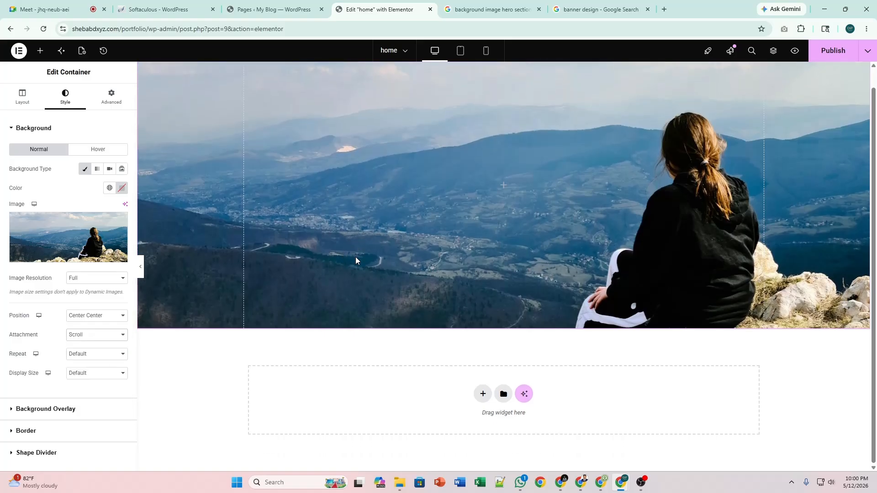
{"action": "scroll", "coordinate": [356, 260], "scroll_direction": "up", "scroll_amount": 1}
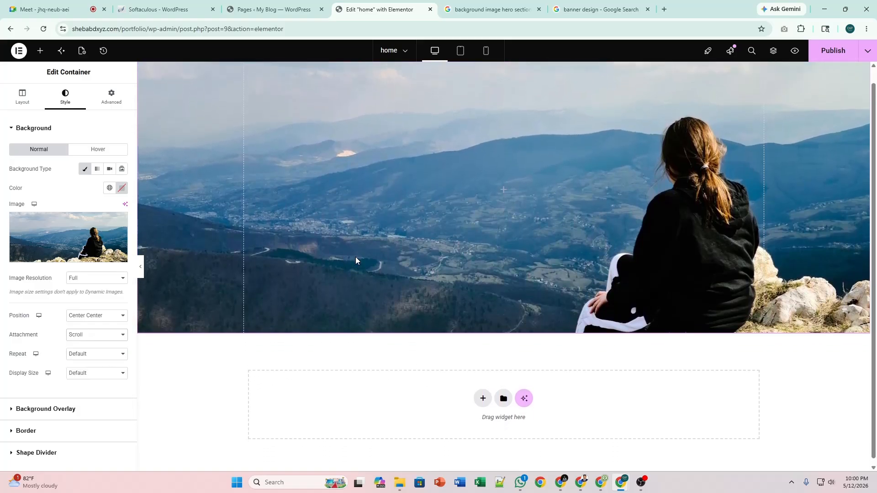
{"action": "scroll", "coordinate": [355, 256], "scroll_direction": "up", "scroll_amount": 1}
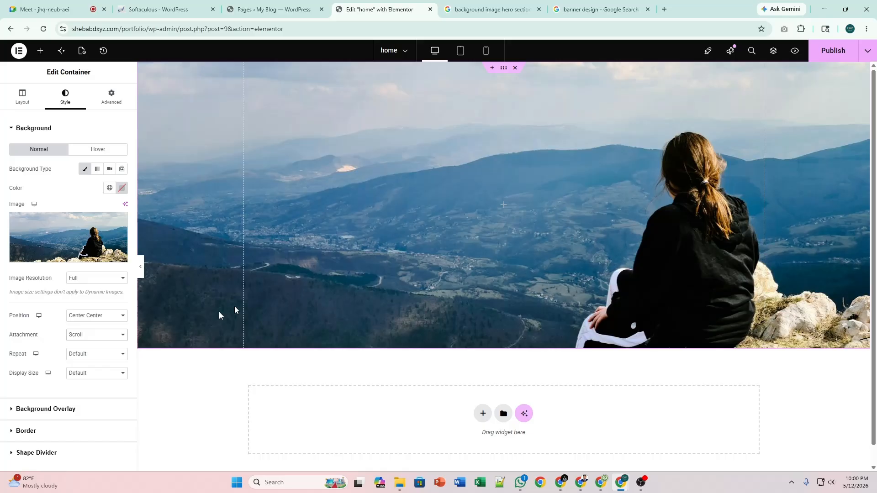
Try Fixed and Scroll attachment, then settle on Default.
{"action": "left_click", "coordinate": [93, 337]}
{"action": "left_click", "coordinate": [90, 368]}
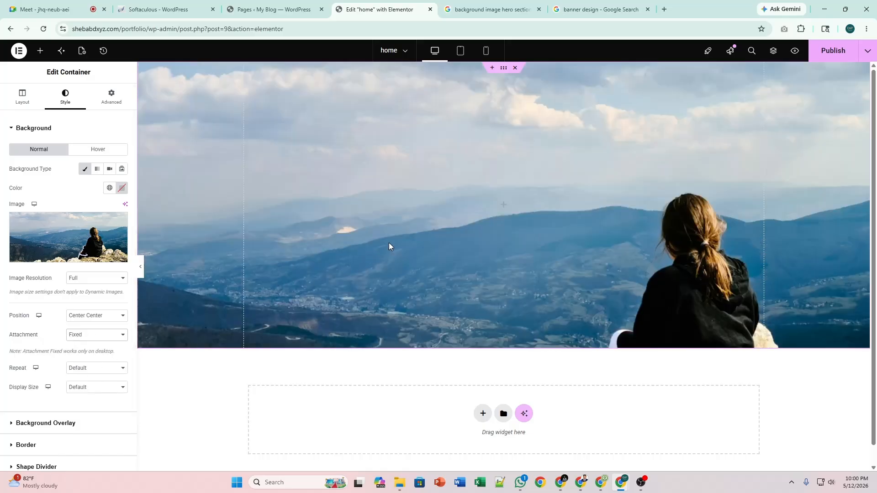
{"action": "scroll", "coordinate": [388, 246], "scroll_direction": "down", "scroll_amount": 1}
{"action": "left_click", "coordinate": [83, 336]}
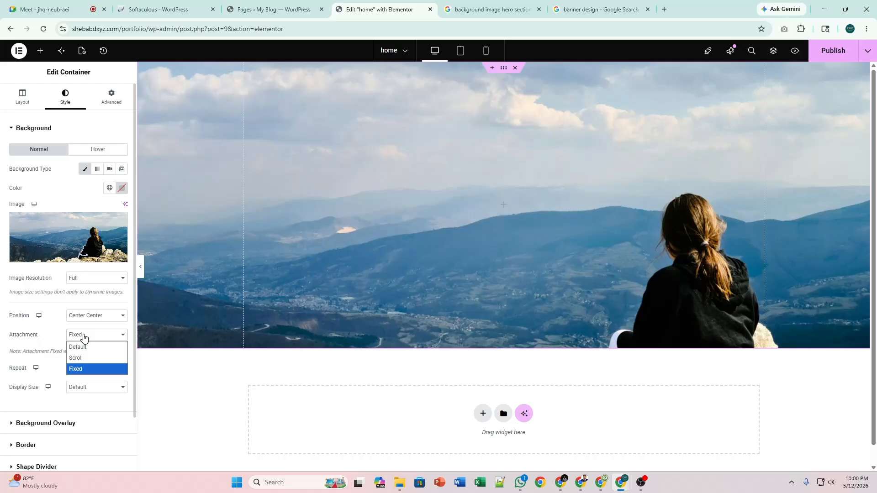
{"action": "left_click", "coordinate": [87, 358]}
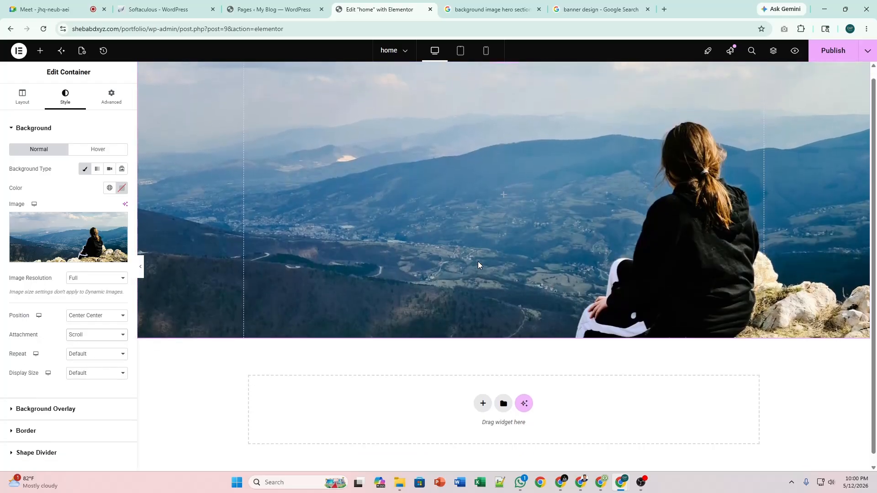
{"action": "left_click", "coordinate": [97, 337]}
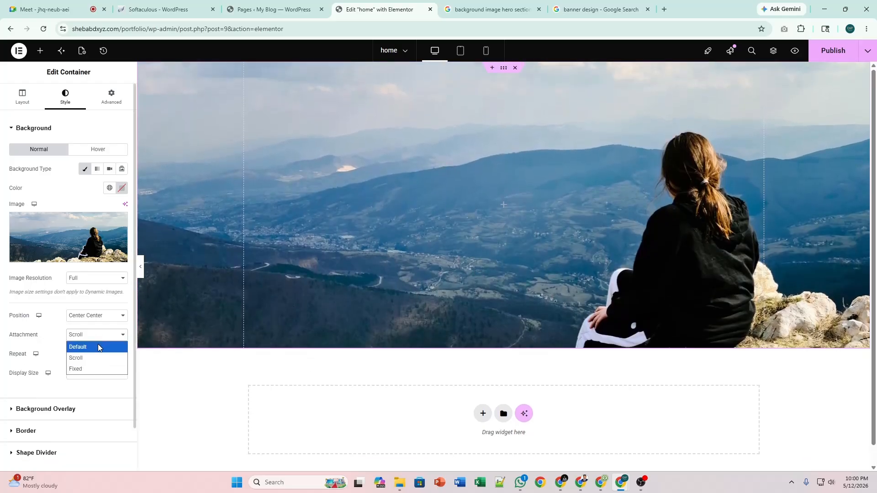
{"action": "left_click", "coordinate": [97, 347]}
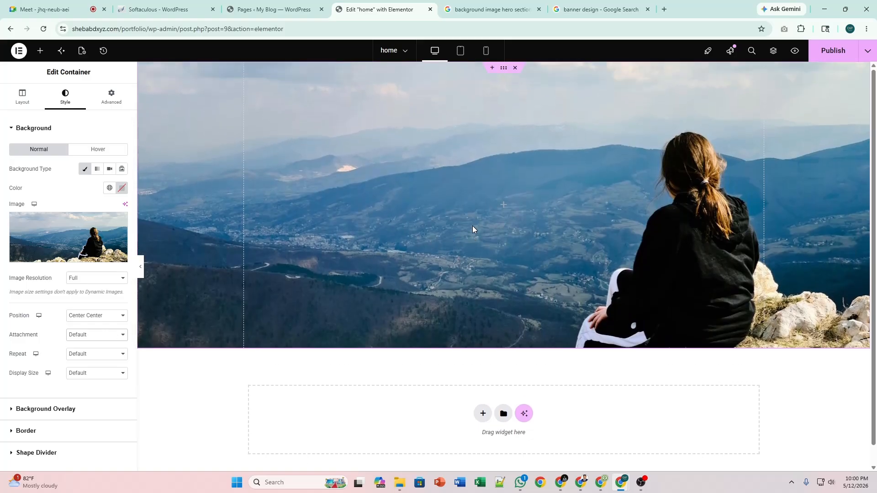
{"action": "left_click", "coordinate": [95, 354]}
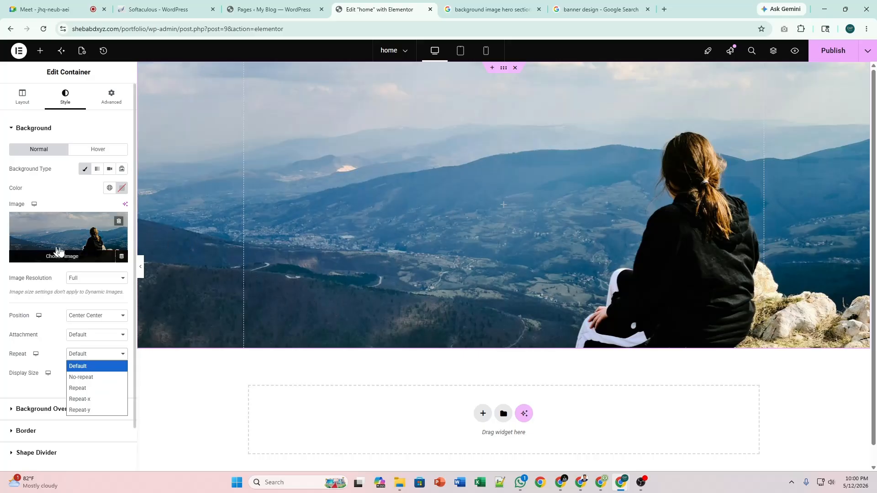
Upload the PP2.jpg portrait and select it as the hero background image.
{"action": "left_click", "coordinate": [89, 357]}
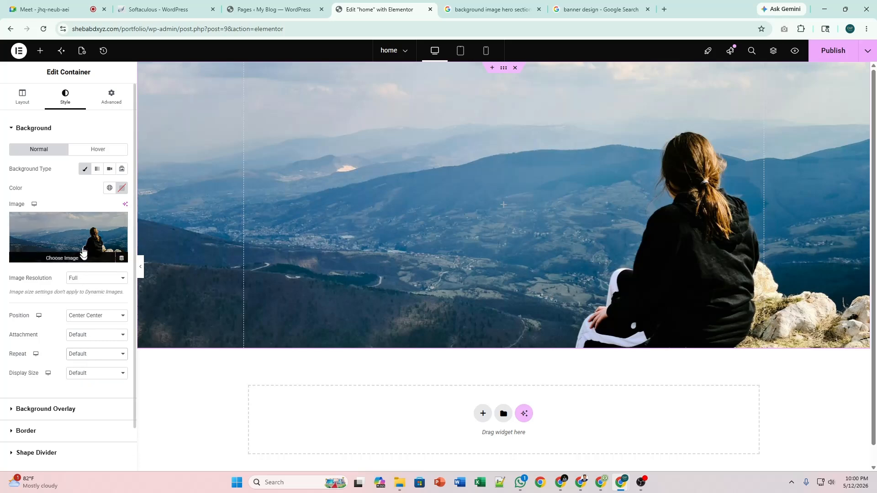
{"action": "left_click", "coordinate": [82, 250]}
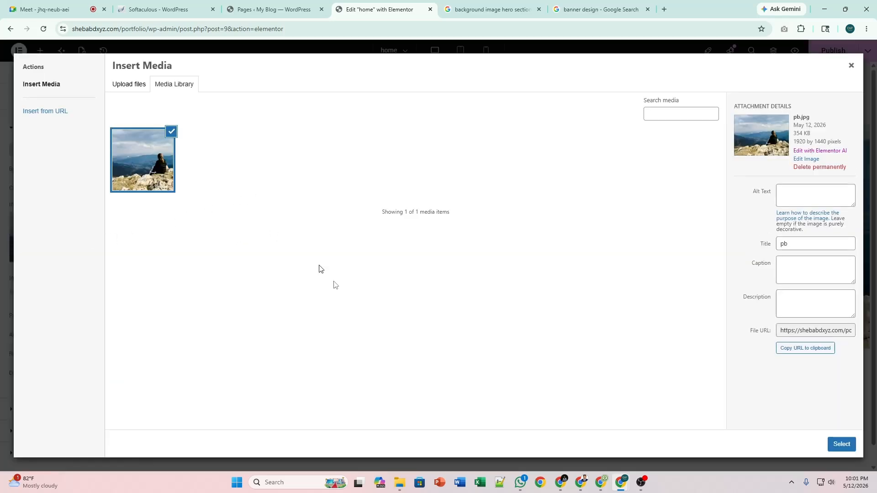
{"action": "left_click", "coordinate": [400, 483]}
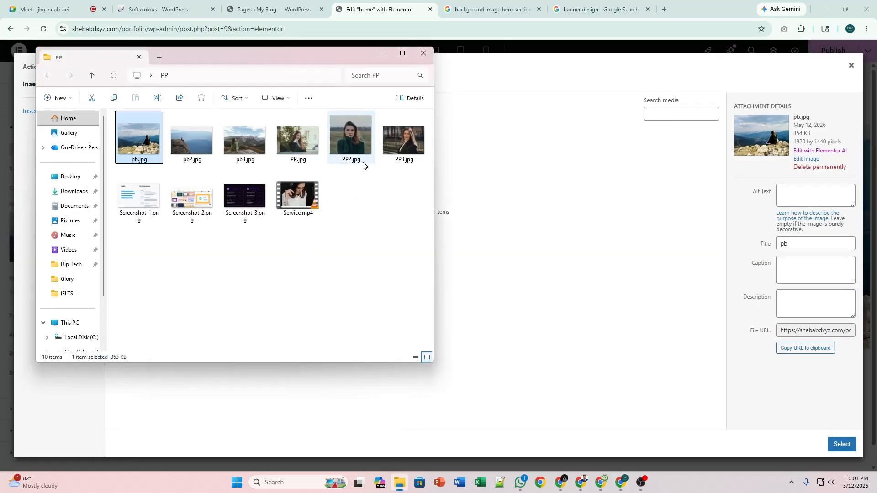
{"action": "left_click", "coordinate": [353, 136]}
{"action": "left_click_drag", "start_coordinate": [346, 139], "coordinate": [491, 203]}
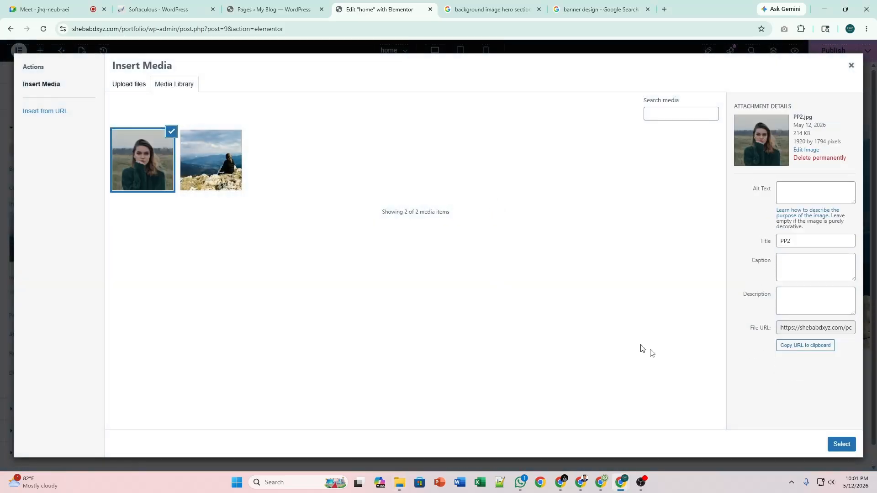
{"action": "left_click", "coordinate": [841, 444]}
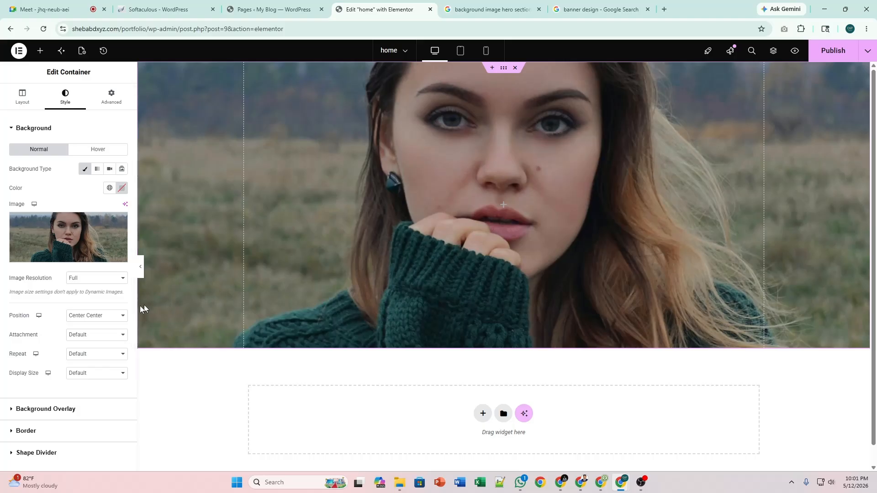
Try Default background position, then restore it to Center Center.
{"action": "left_click", "coordinate": [94, 355]}
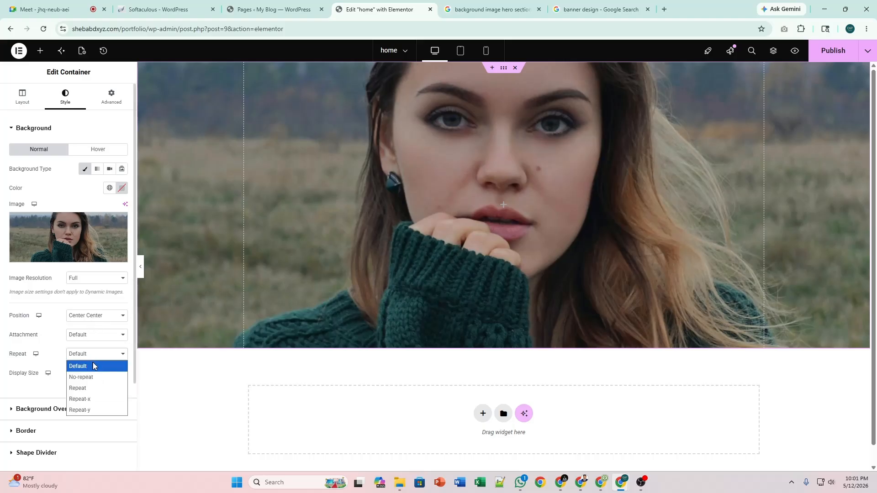
{"action": "left_click", "coordinate": [98, 357]}
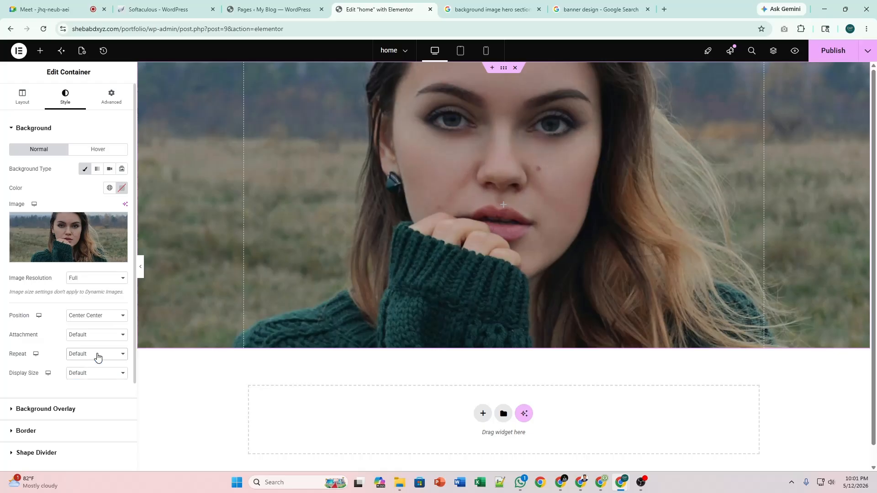
{"action": "left_click", "coordinate": [98, 316]}
{"action": "left_click", "coordinate": [96, 328]}
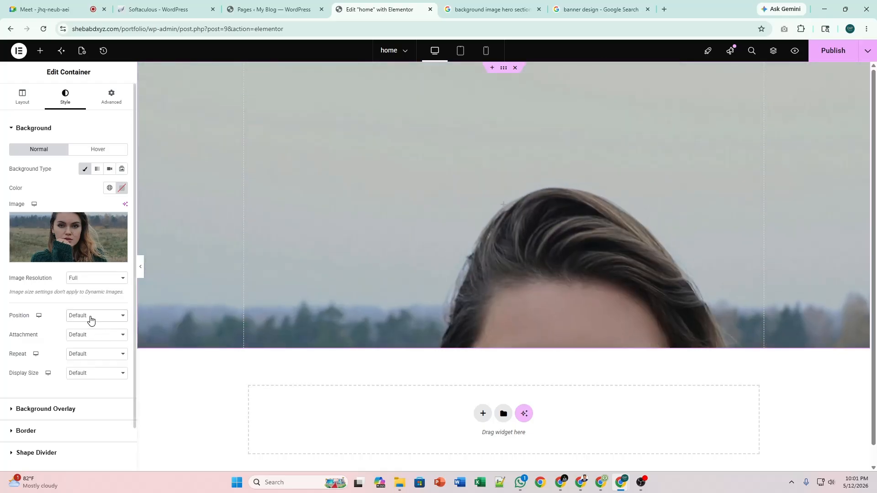
{"action": "left_click", "coordinate": [91, 320]}
{"action": "left_click", "coordinate": [91, 338]}
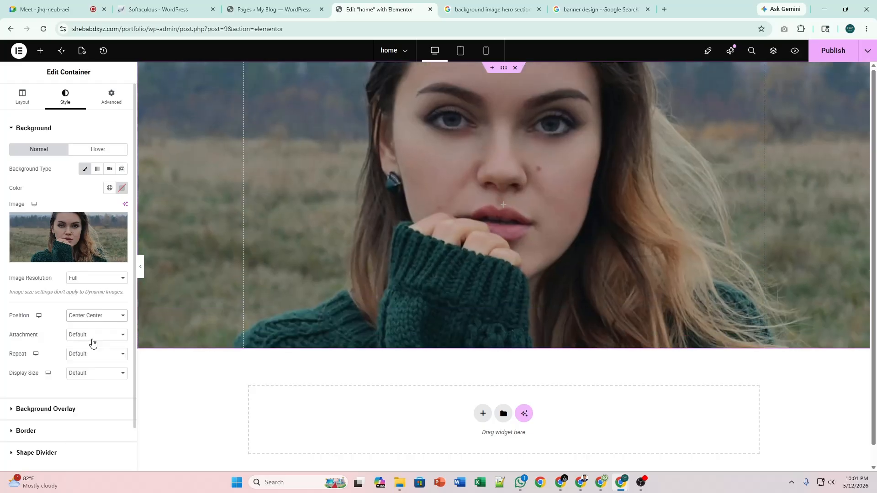
Reselect the mountain photo from the media library as the hero background.
{"action": "left_click", "coordinate": [58, 234]}
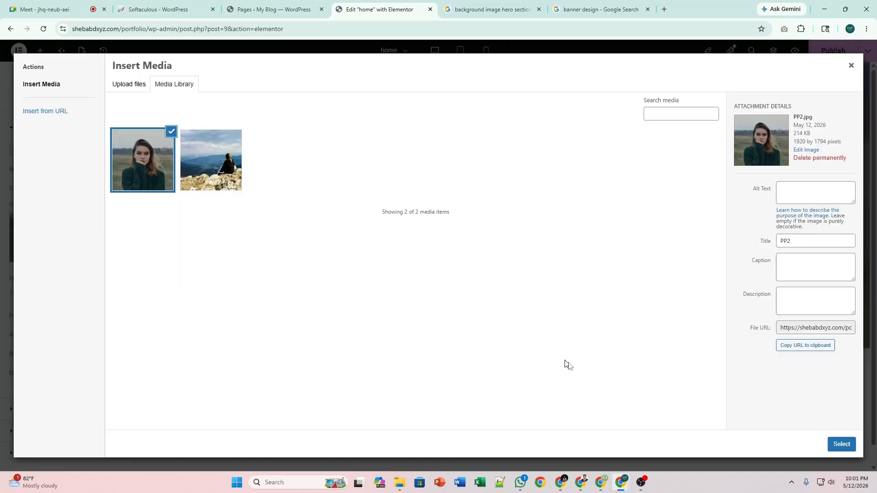
{"action": "key", "text": "alt+Tab"}
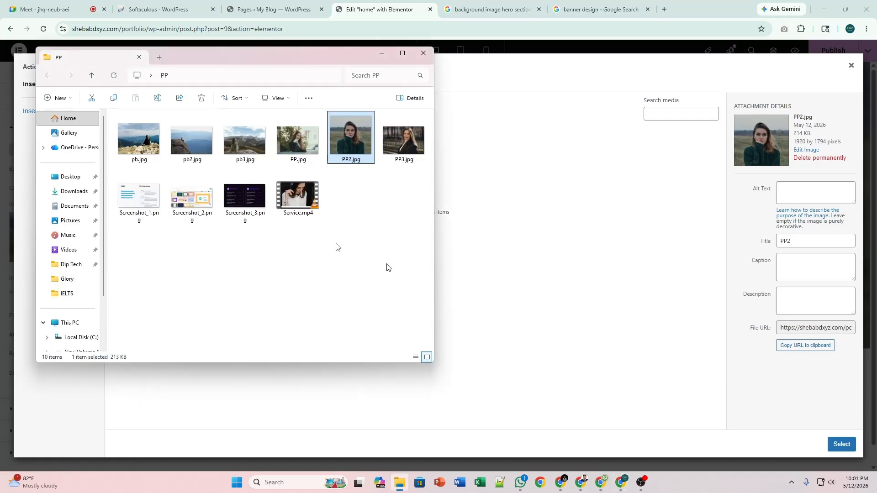
{"action": "left_click", "coordinate": [400, 153]}
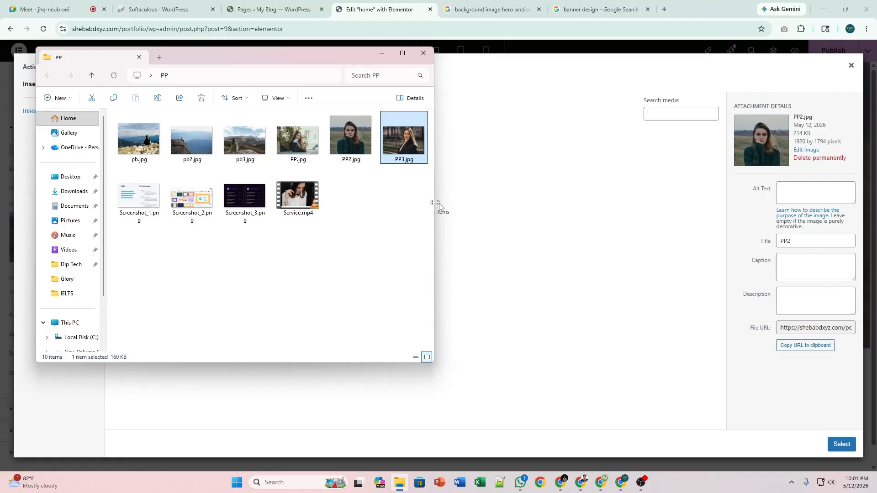
{"action": "left_click", "coordinate": [492, 212]}
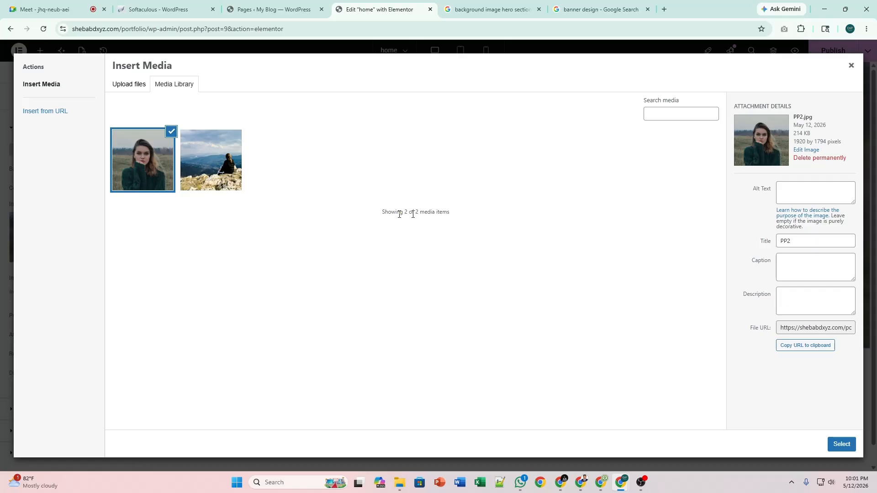
{"action": "left_click", "coordinate": [199, 172]}
{"action": "left_click", "coordinate": [840, 446]}
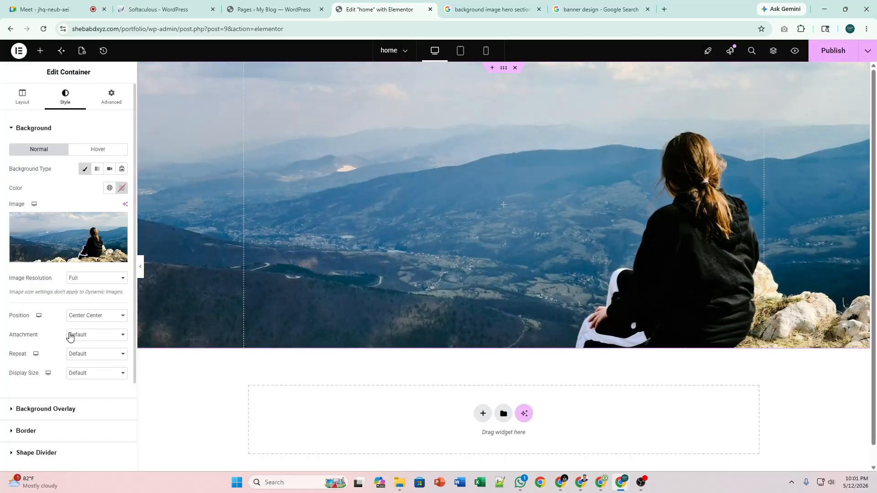
Try No-repeat and Repeat-x for the background and expand the overlay settings.
{"action": "left_click", "coordinate": [92, 356]}
{"action": "left_click", "coordinate": [93, 377]}
{"action": "left_click", "coordinate": [92, 337]}
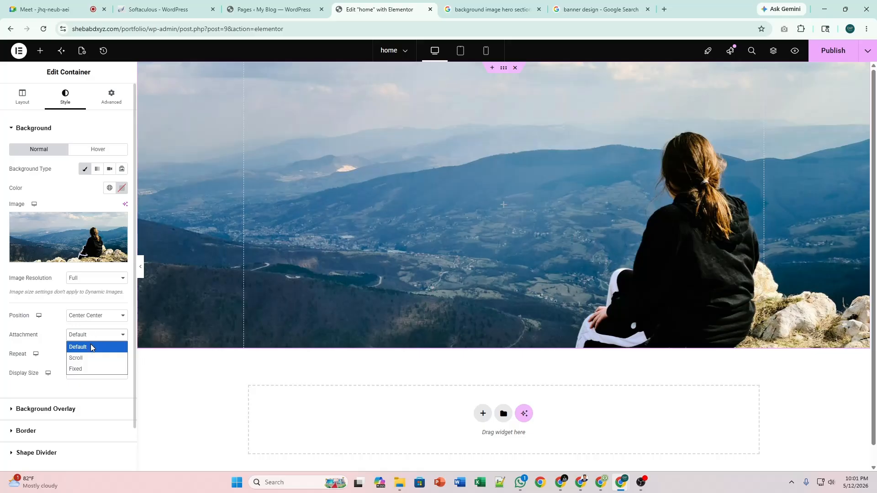
{"action": "left_click", "coordinate": [92, 343]}
{"action": "left_click", "coordinate": [90, 356]}
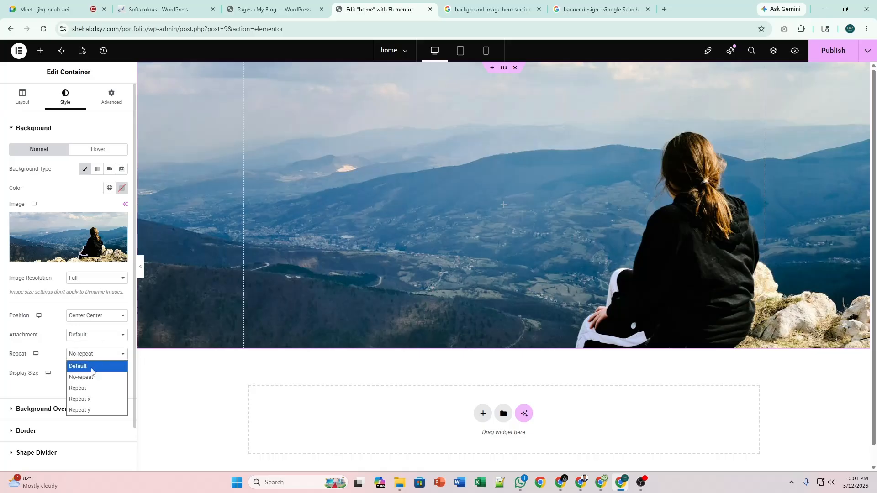
{"action": "left_click", "coordinate": [96, 400]}
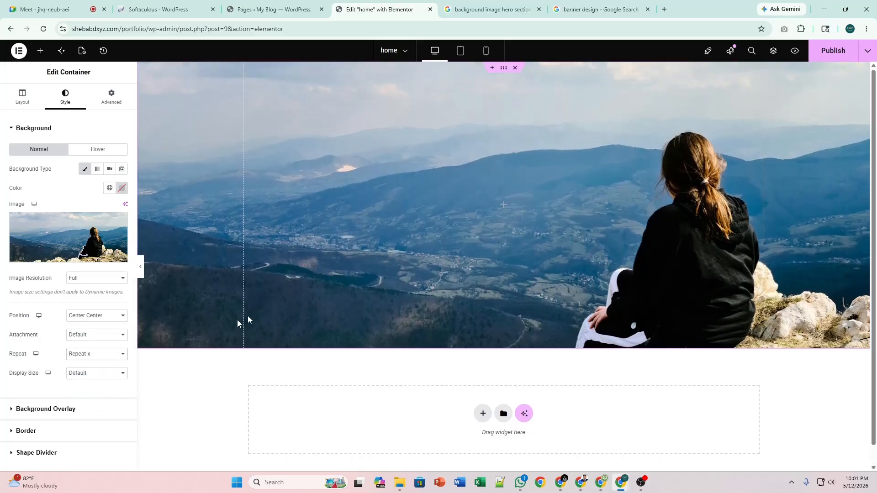
{"action": "left_click", "coordinate": [82, 356]}
{"action": "left_click", "coordinate": [92, 409]}
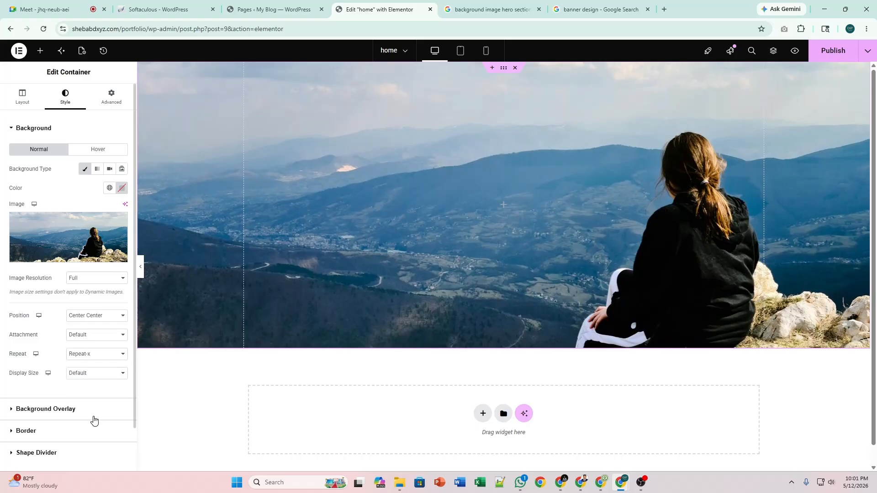
{"action": "left_click", "coordinate": [91, 413]}
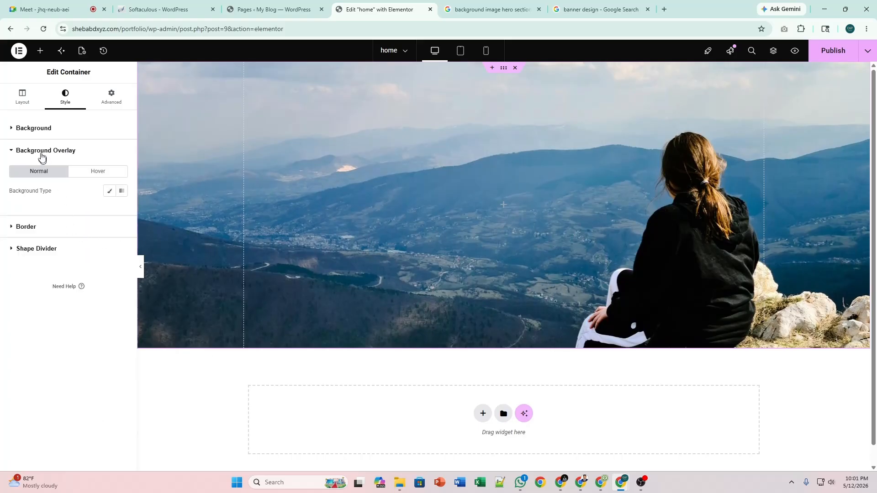
Set the background Repeat to No-repeat and Display Size to Cover.
{"action": "left_click", "coordinate": [49, 132]}
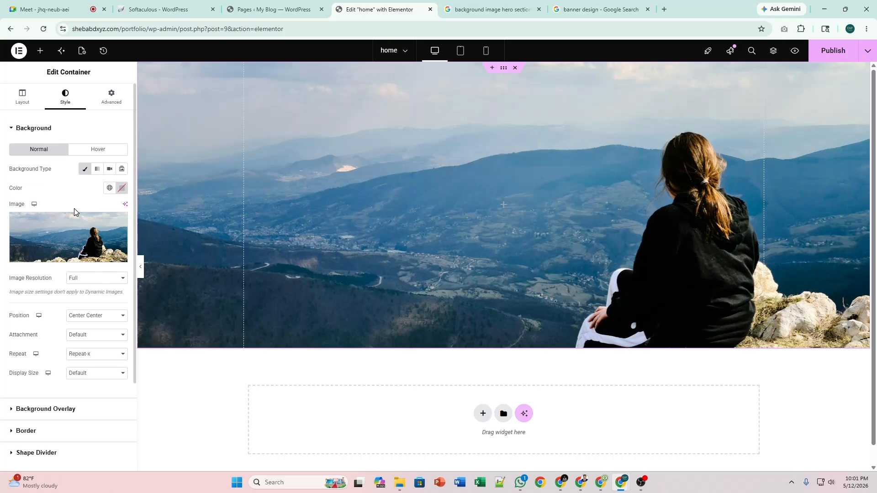
{"action": "left_click", "coordinate": [104, 355]}
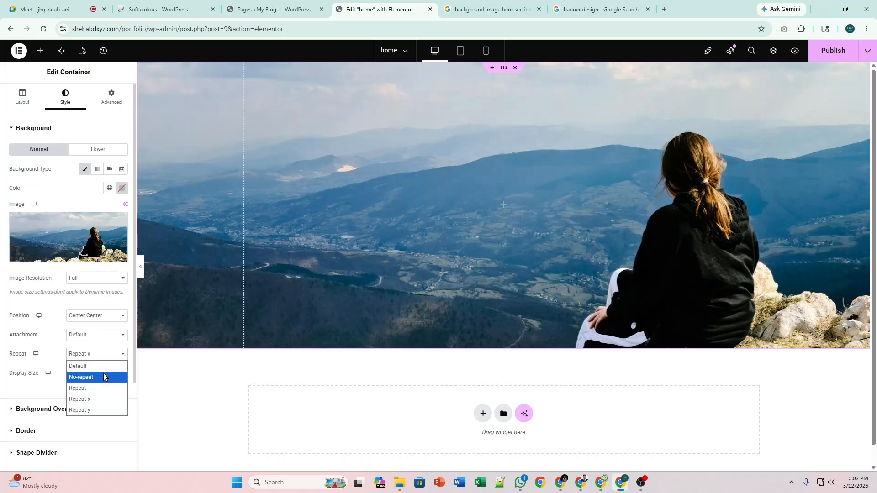
{"action": "left_click", "coordinate": [103, 377]}
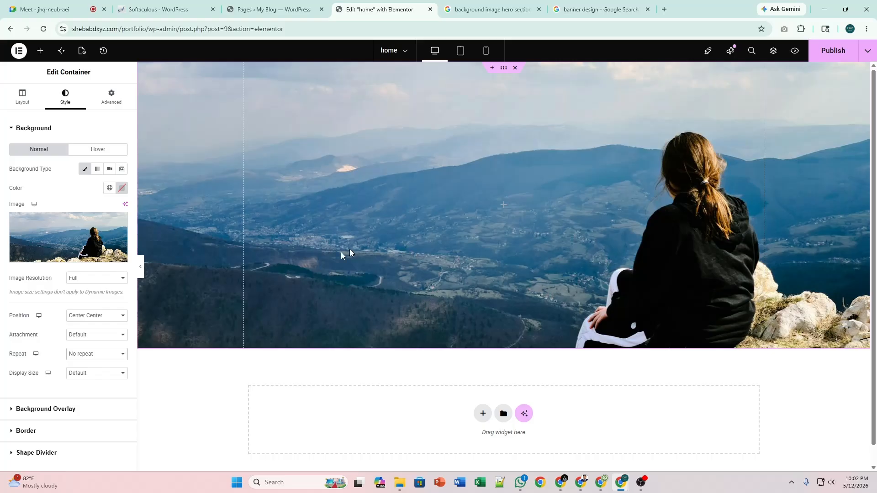
{"action": "scroll", "coordinate": [88, 367], "scroll_direction": "down", "scroll_amount": 1}
{"action": "left_click", "coordinate": [91, 327]}
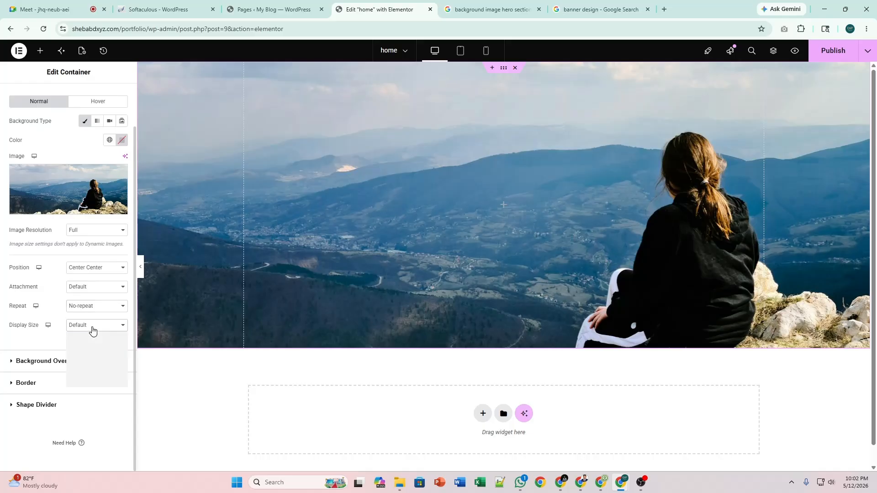
{"action": "left_click", "coordinate": [87, 359]}
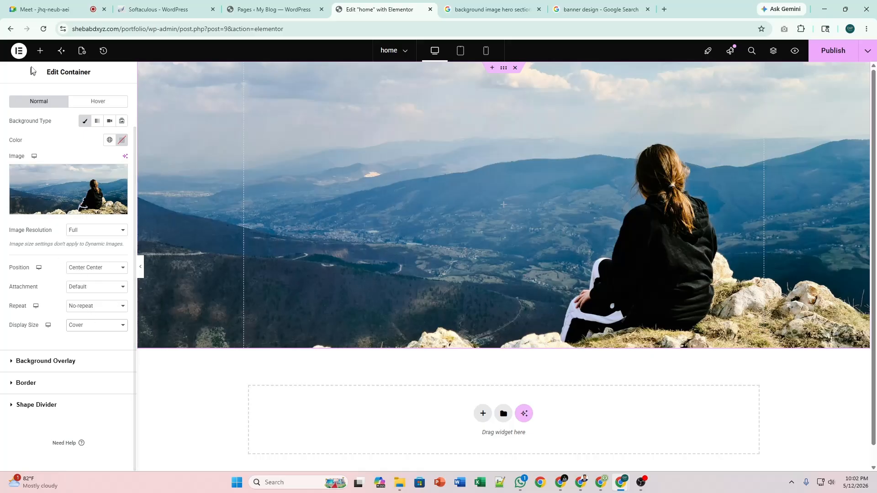
Add a Heading widget to the hero reading 'Welcome to My Portfolio'.
{"action": "left_click", "coordinate": [40, 51]}
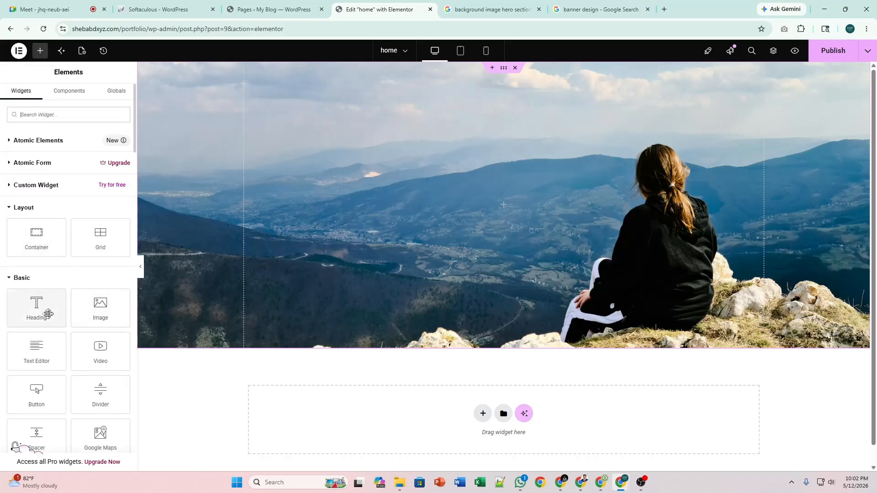
{"action": "left_click_drag", "start_coordinate": [35, 314], "coordinate": [309, 210]}
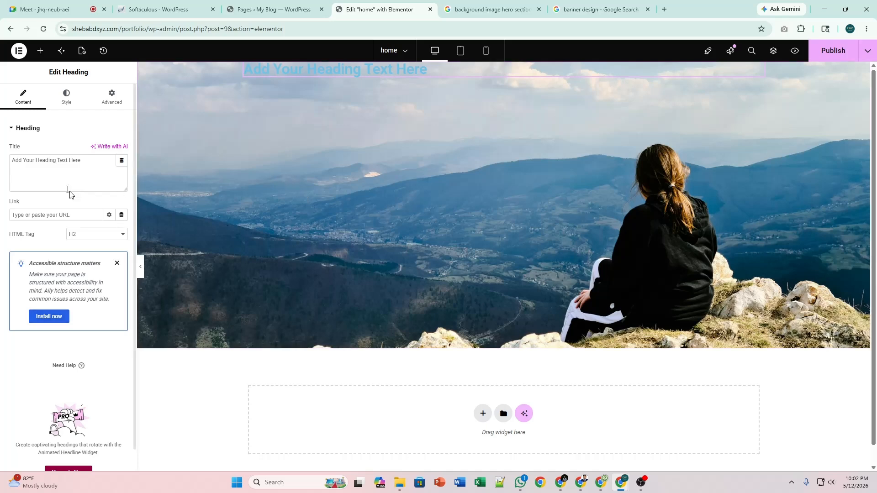
{"action": "left_click", "coordinate": [50, 160]}
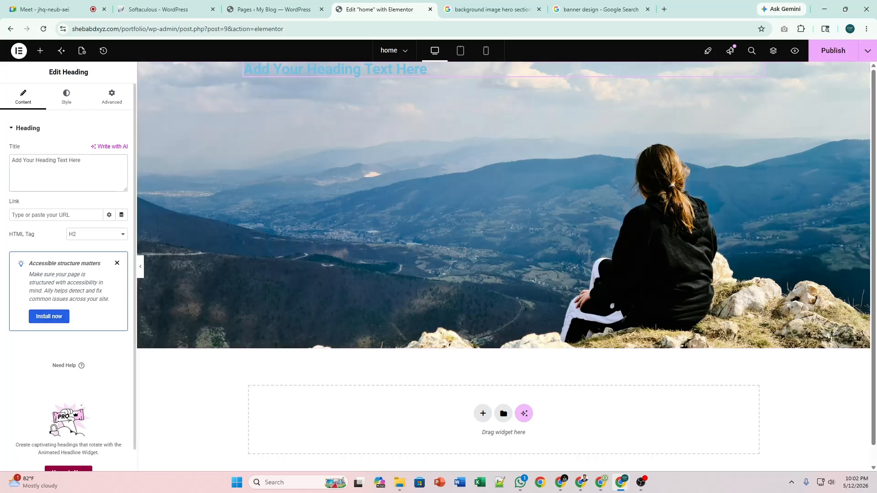
{"action": "key", "text": "ctrl+a"}
{"action": "type", "text": "Welc"}
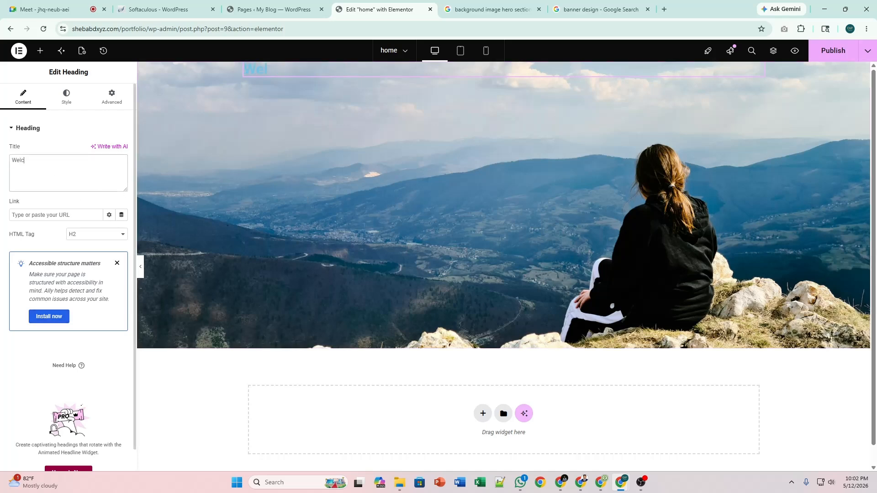
{"action": "type", "text": "ome to My Port"}
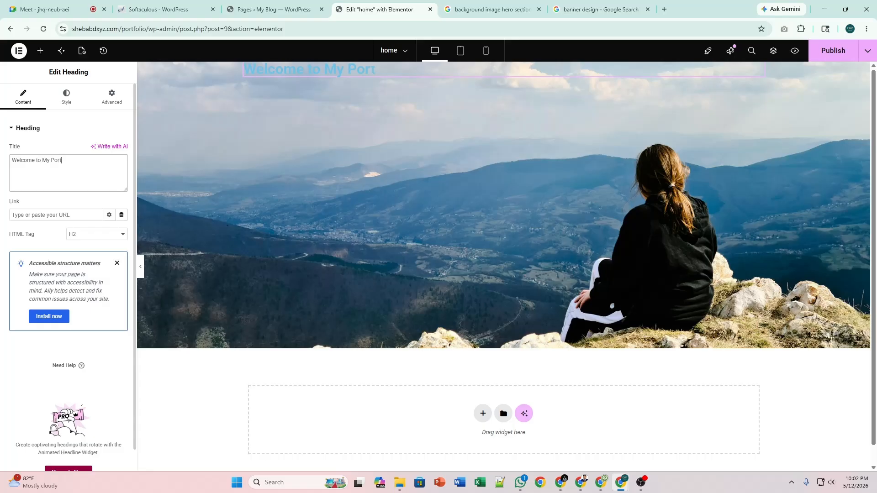
{"action": "type", "text": "folio"}
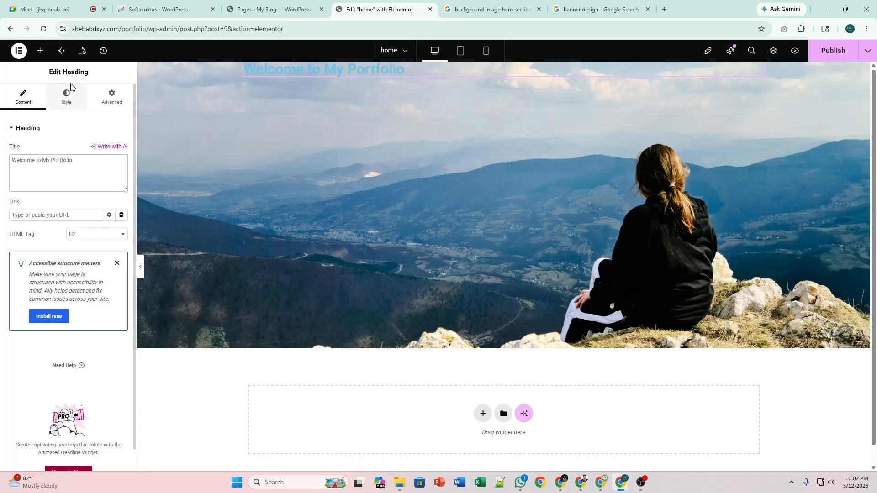
Make the heading an H1 with black #000000 text colour.
{"action": "left_click", "coordinate": [83, 235]}
{"action": "left_click", "coordinate": [84, 247]}
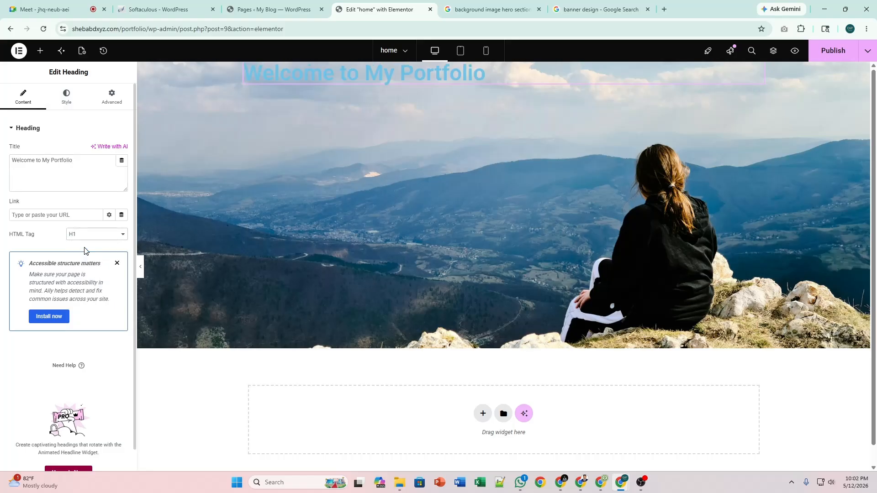
{"action": "left_click", "coordinate": [64, 100]}
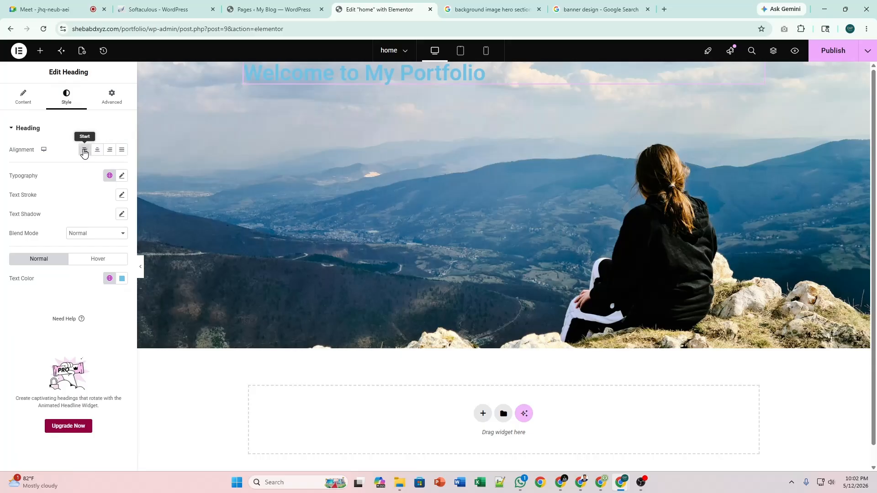
{"action": "left_click", "coordinate": [122, 278]}
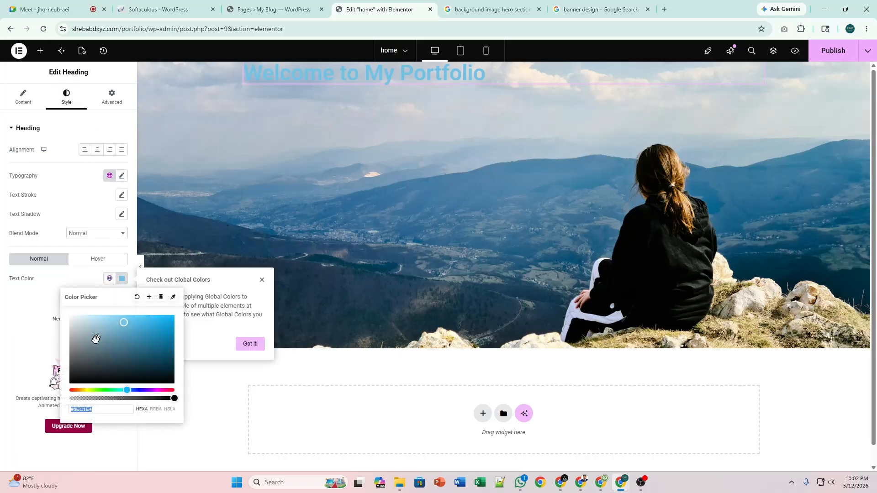
{"action": "left_click_drag", "start_coordinate": [96, 339], "coordinate": [63, 391]}
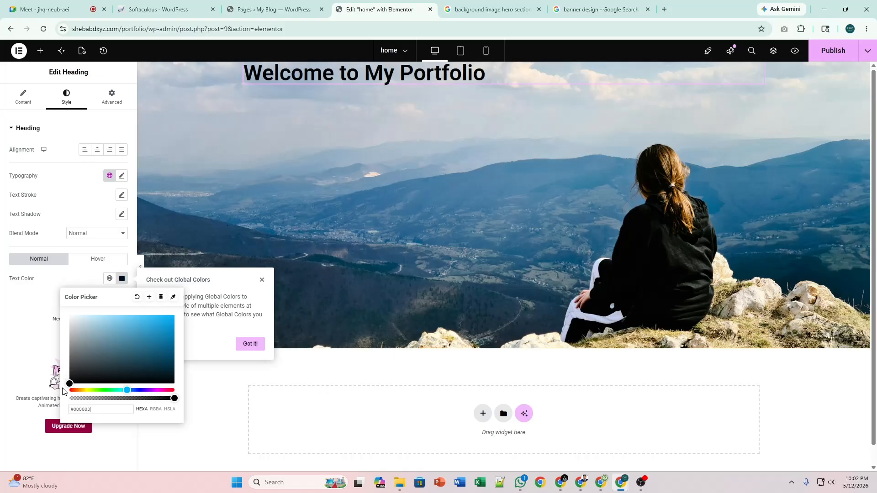
{"action": "left_click", "coordinate": [121, 278]}
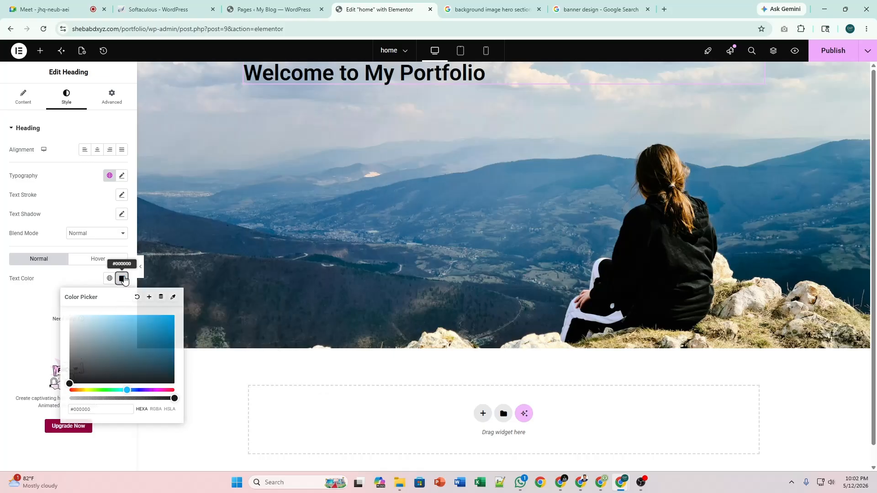
Try heading font sizes 60, 80 and 85 before settling on 75 px.
{"action": "left_click", "coordinate": [121, 176]}
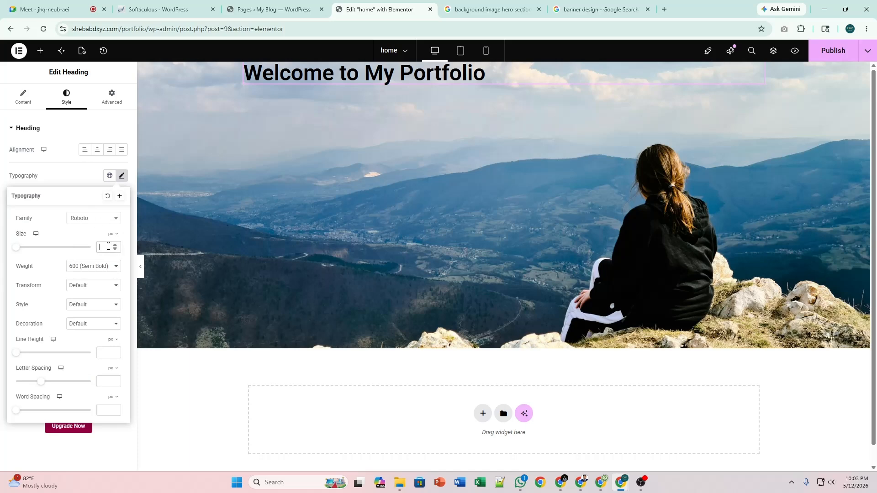
{"action": "type", "text": "60"}
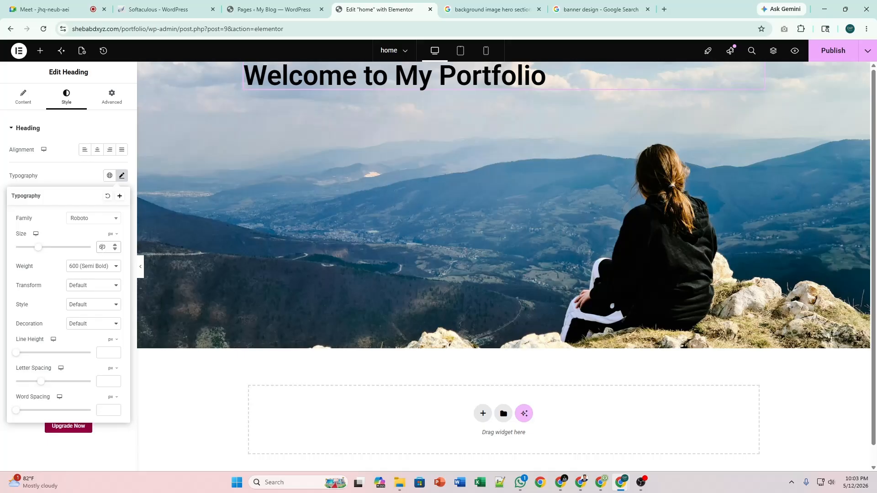
{"action": "key", "text": "BackSpace"}
{"action": "type", "text": "8"}
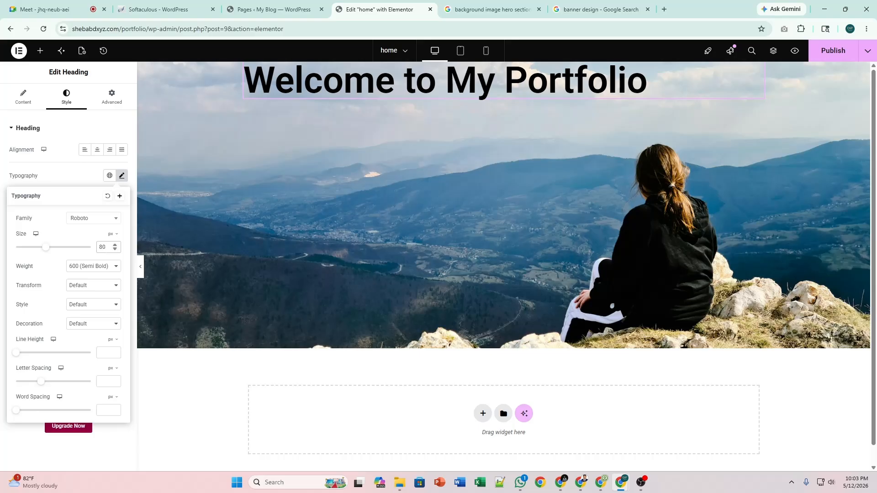
{"action": "key", "text": "BackSpace"}
{"action": "type", "text": "5"}
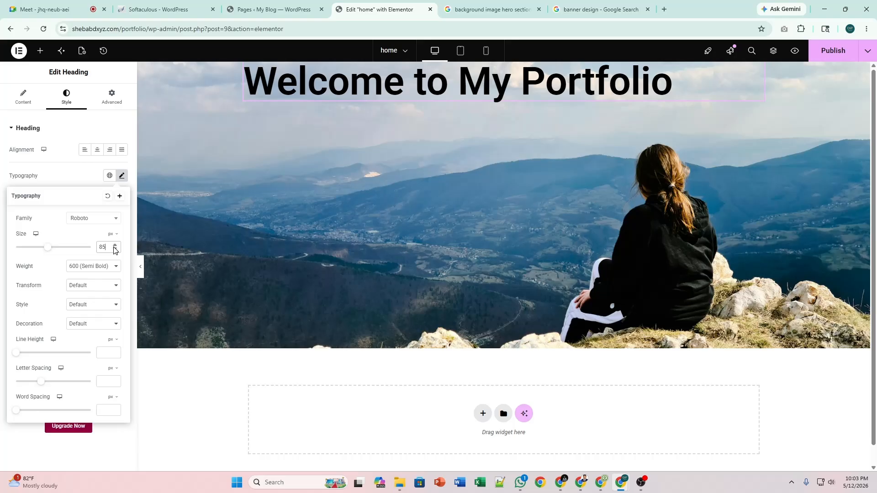
{"action": "key", "text": "BackSpace"}
{"action": "key", "text": "BackSpace"}
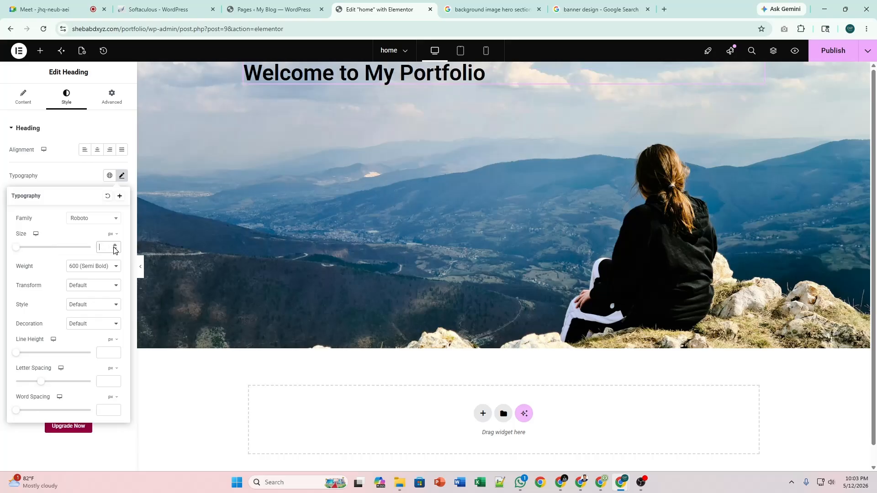
{"action": "type", "text": "75"}
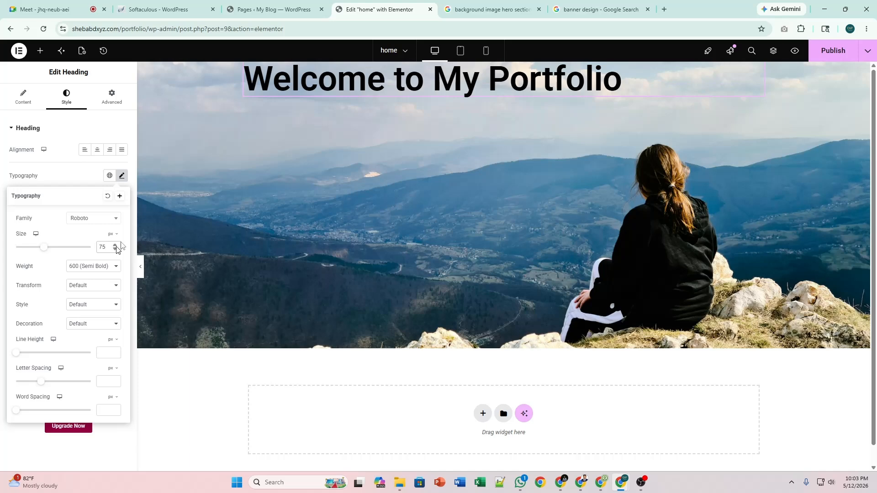
Close the Typography popover and return to the heading's Content settings.
{"action": "left_click", "coordinate": [122, 176]}
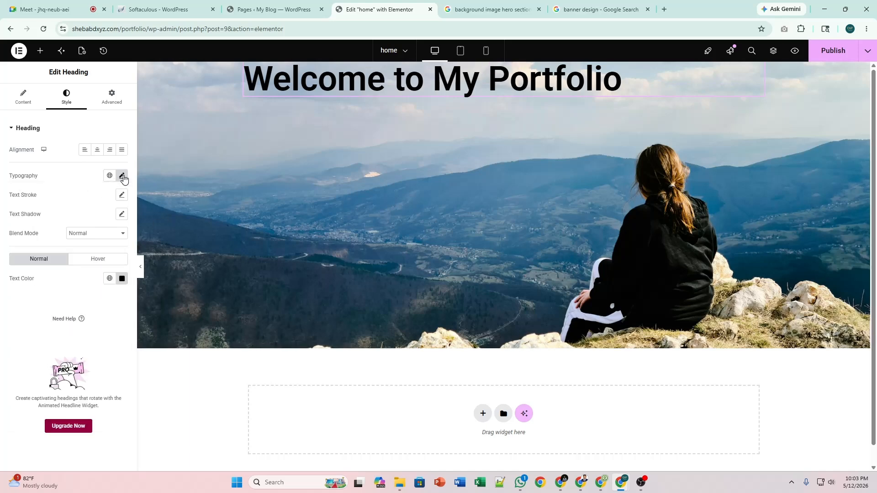
{"action": "left_click", "coordinate": [122, 176]}
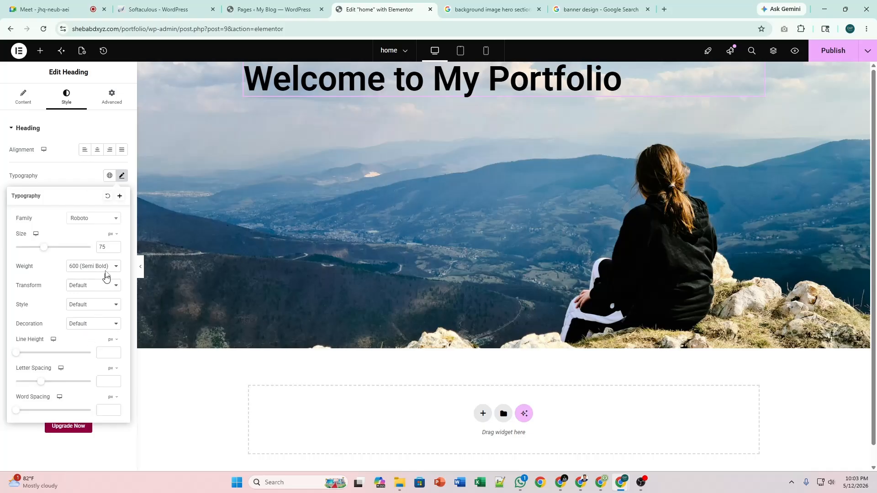
{"action": "left_click", "coordinate": [122, 176]}
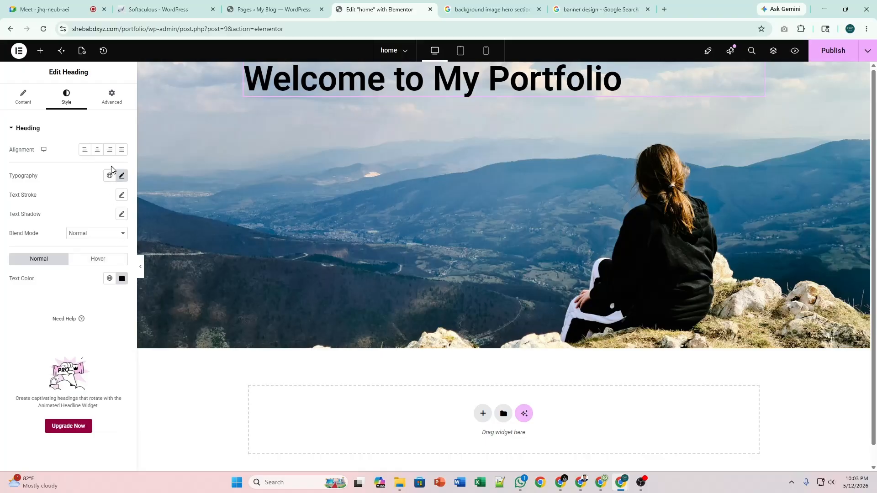
{"action": "left_click", "coordinate": [121, 176]}
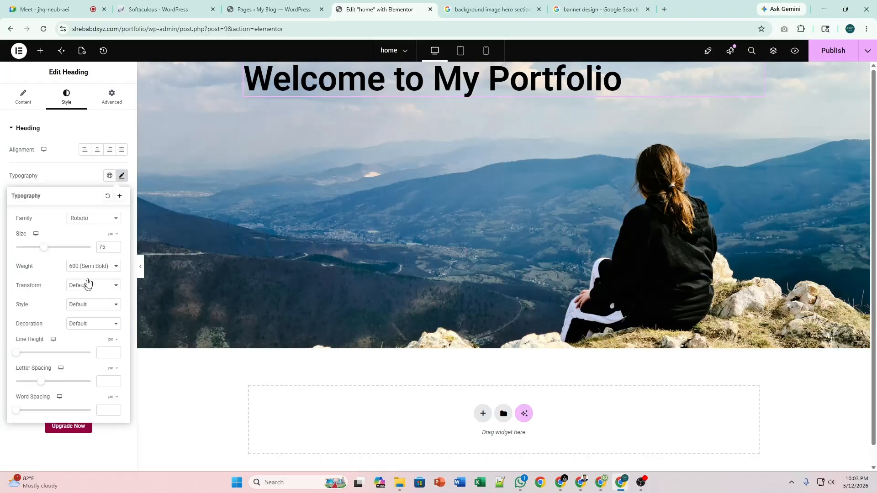
{"action": "left_click", "coordinate": [122, 176]}
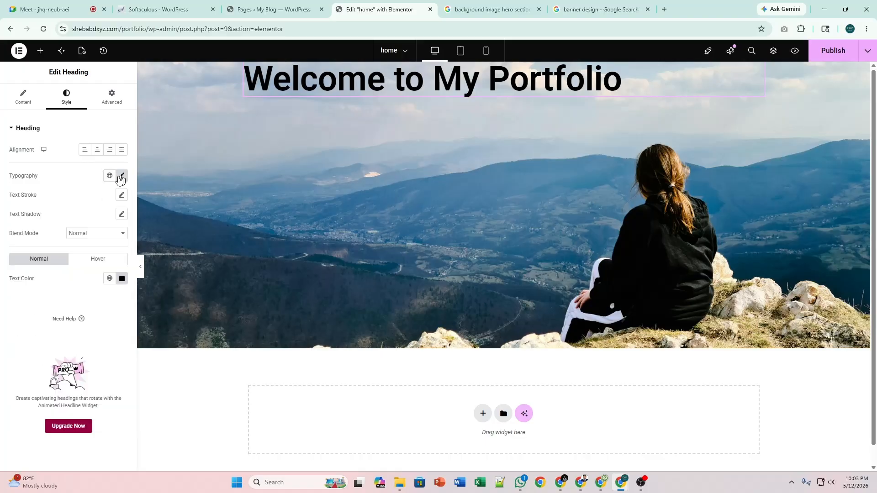
{"action": "left_click", "coordinate": [25, 98]}
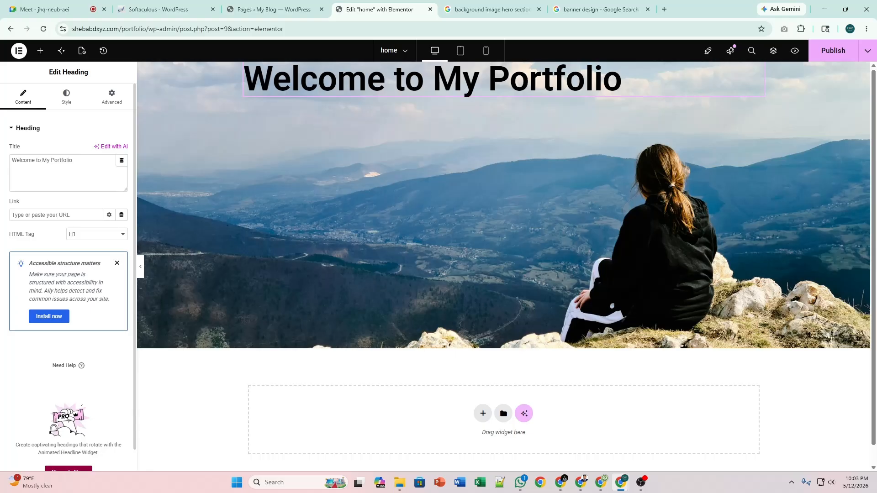
Try a line break before 'My', then undo it so the title stays 'Welcome to My Portfolio' on one line.
{"action": "left_click", "coordinate": [44, 162]}
{"action": "key", "text": "Return"}
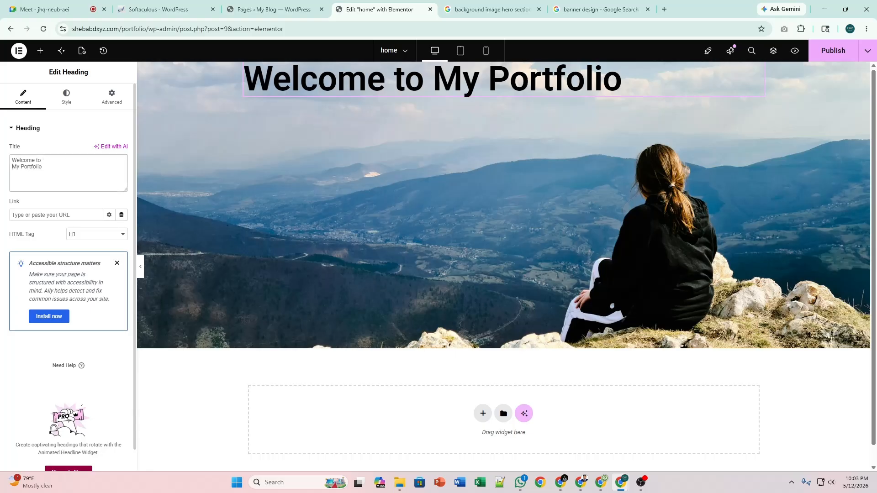
{"action": "key", "text": "BackSpace"}
{"action": "type", "text": "brMy Portfolio"}
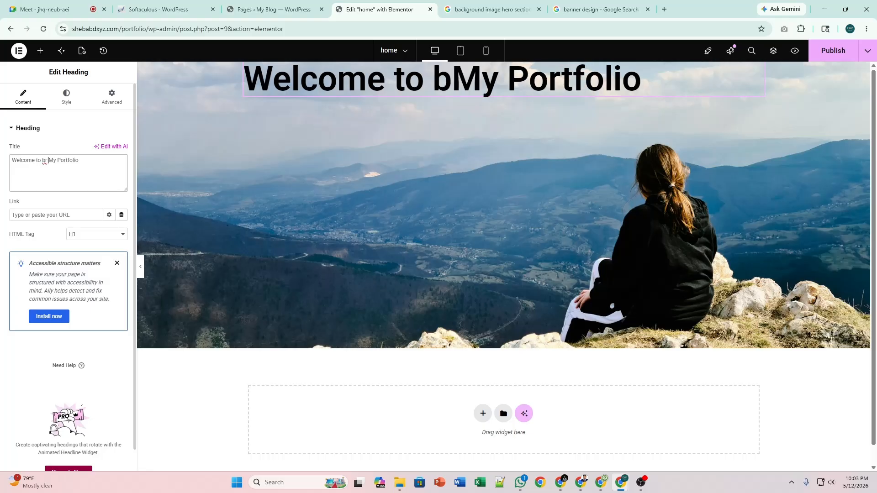
{"action": "key", "text": "BackSpace"}
{"action": "key", "text": "BackSpace"}
{"action": "key", "text": "BackSpace"}
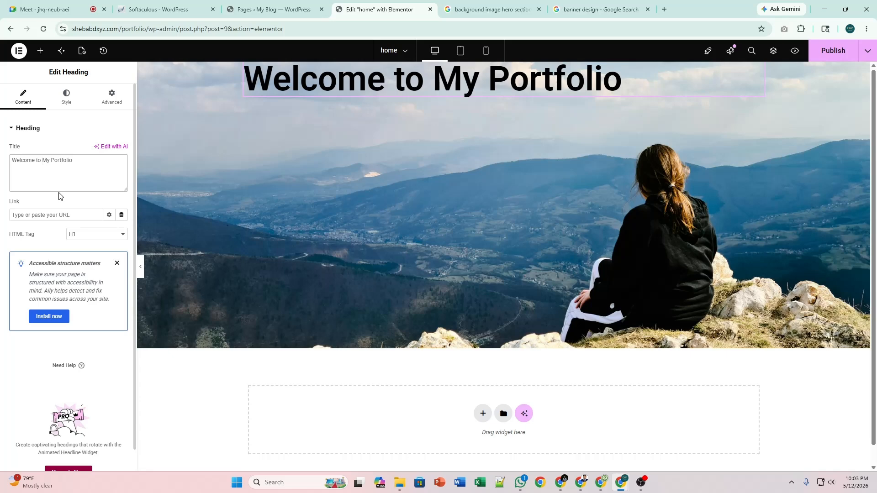
{"action": "left_click", "coordinate": [71, 103]}
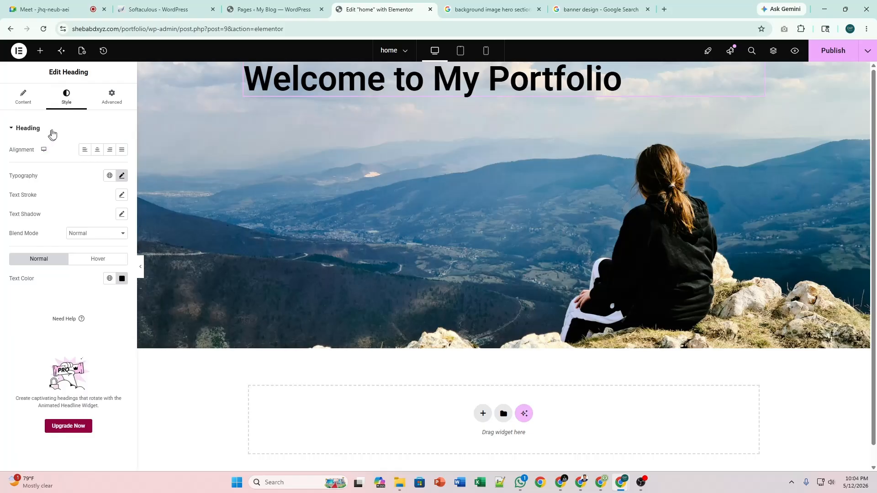
Set the heading's typography to a 70 px font size and a 90 px line height.
{"action": "left_click", "coordinate": [122, 177]}
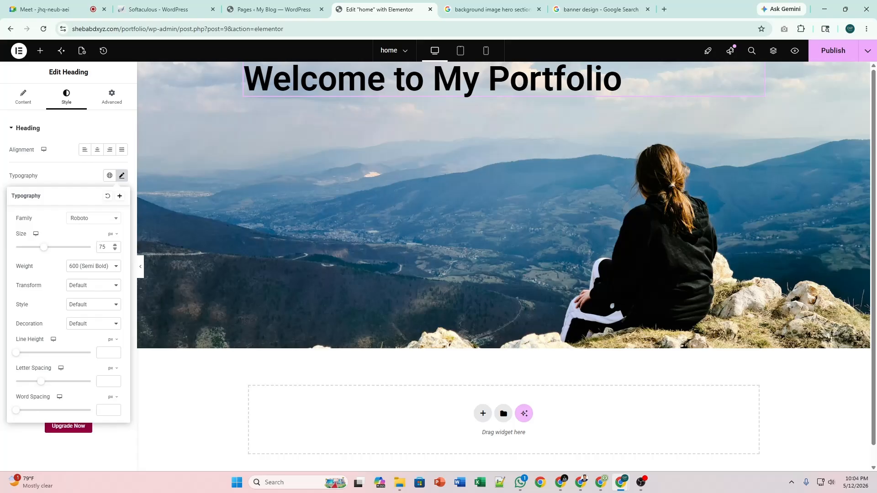
{"action": "type", "text": "125"}
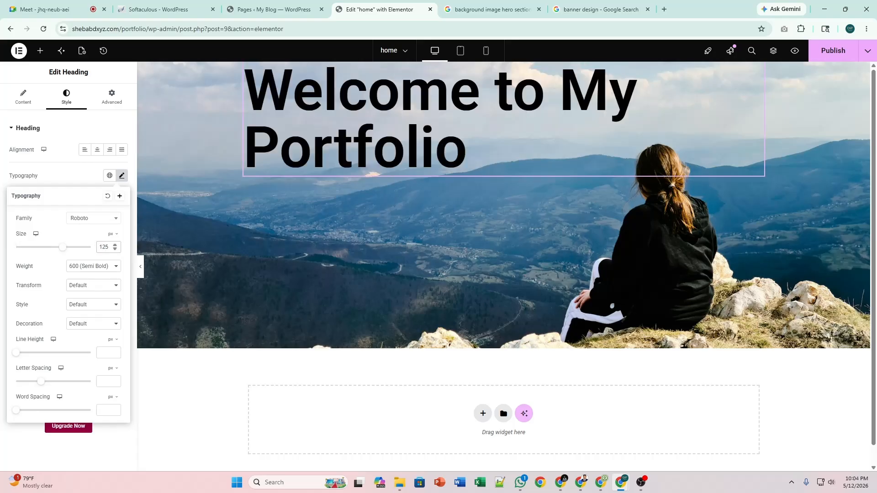
{"action": "key", "text": "BackSpace"}
{"action": "type", "text": "4"}
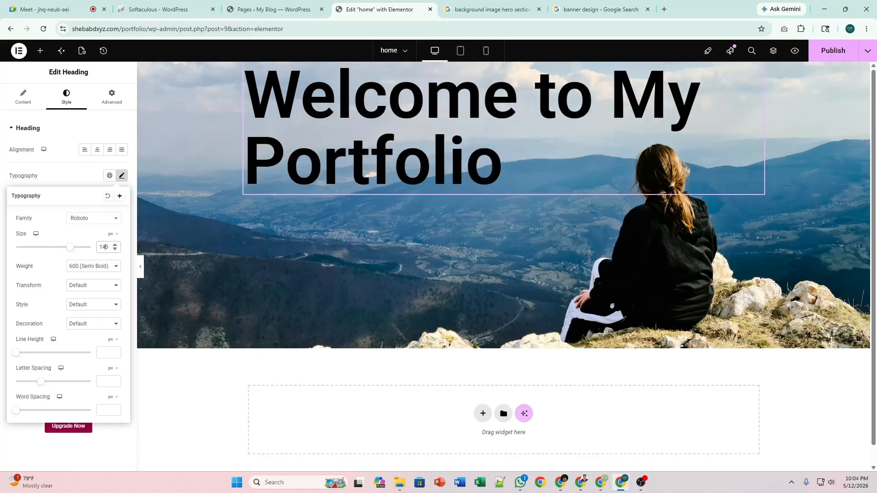
{"action": "key", "text": "ctrl+z"}
{"action": "key", "text": "ctrl+z"}
{"action": "key", "text": "ctrl+z"}
{"action": "key", "text": "ctrl+z"}
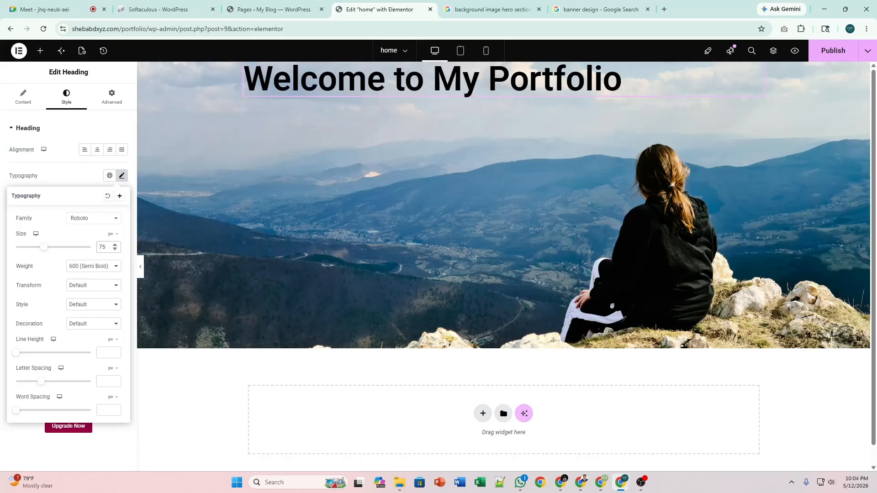
{"action": "key", "text": "BackSpace"}
{"action": "key", "text": "BackSpace"}
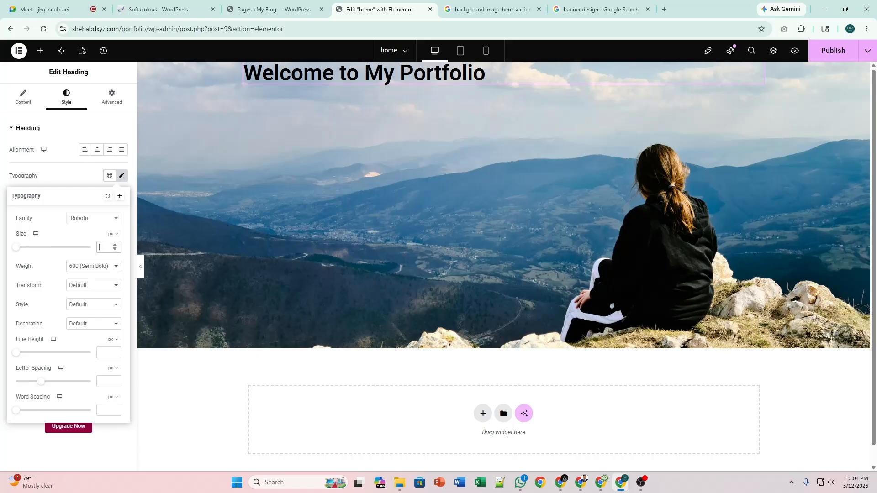
{"action": "type", "text": "70"}
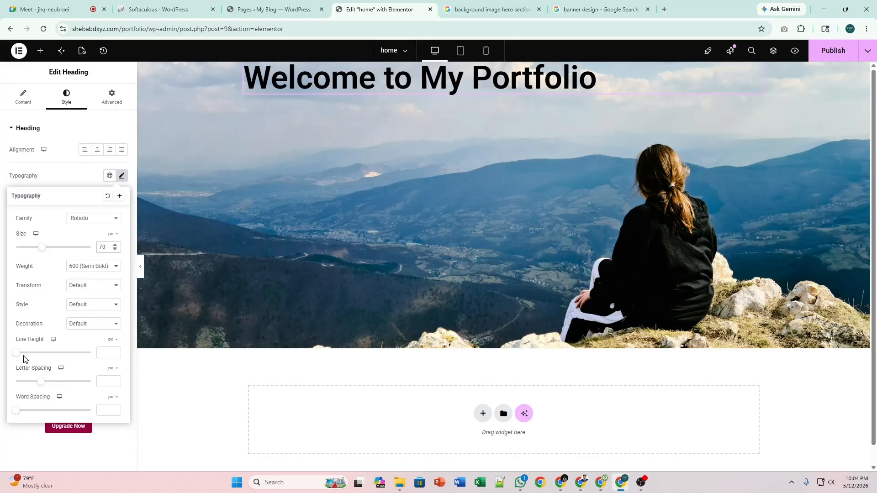
{"action": "left_click", "coordinate": [104, 352]}
{"action": "type", "text": "90"}
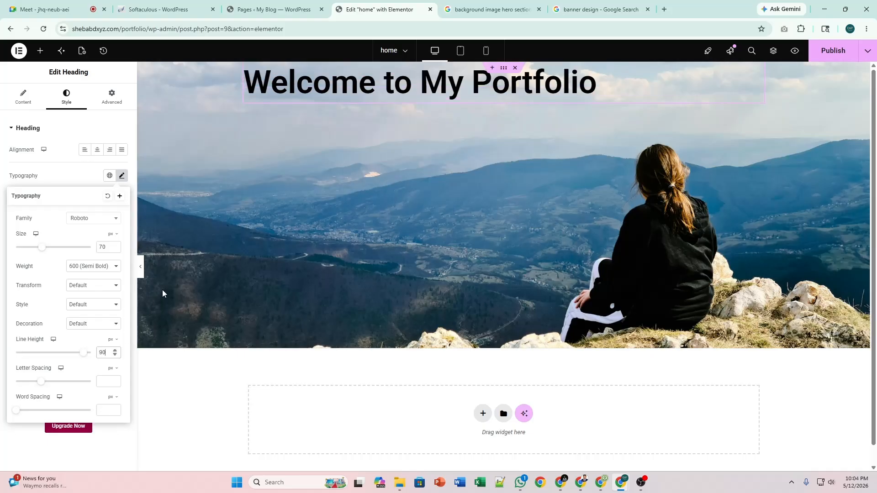
{"action": "left_click", "coordinate": [121, 176]}
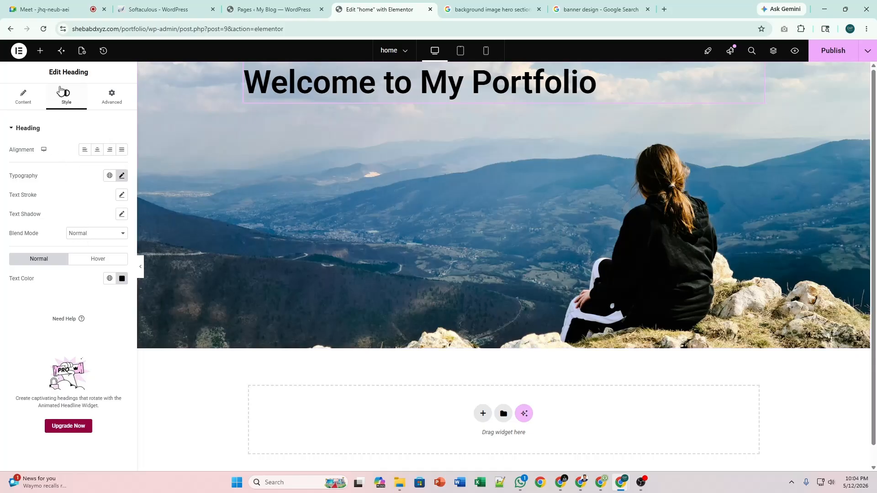
In the hero container's layout settings, try Align Items Start with vertical centring.
{"action": "left_click", "coordinate": [504, 71]}
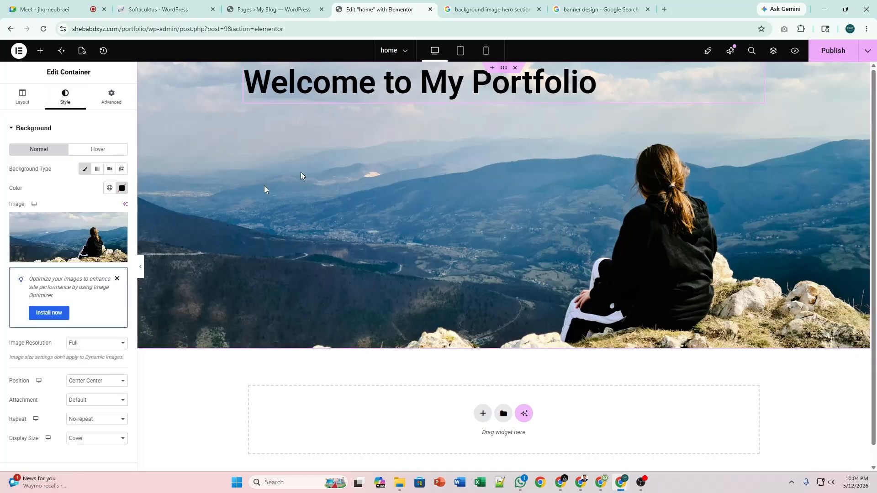
{"action": "left_click", "coordinate": [22, 98]}
{"action": "scroll", "coordinate": [28, 210], "scroll_direction": "down", "scroll_amount": 1}
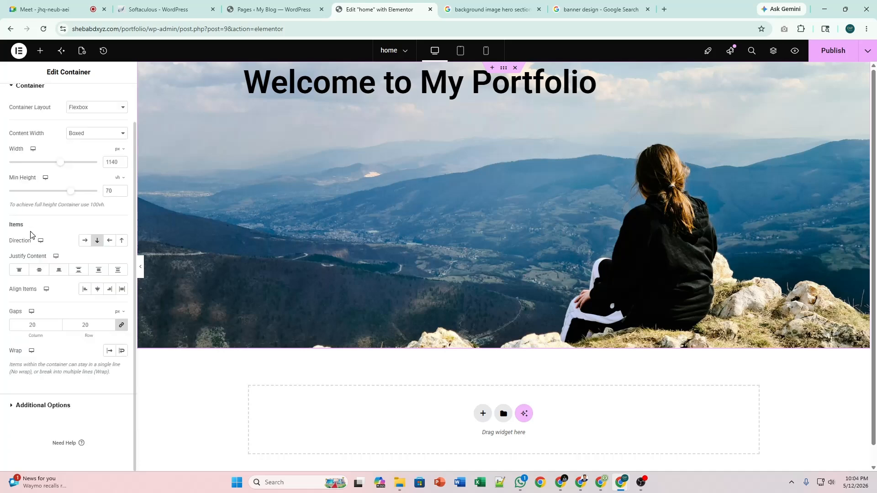
{"action": "left_click", "coordinate": [84, 290]}
{"action": "left_click", "coordinate": [33, 273]}
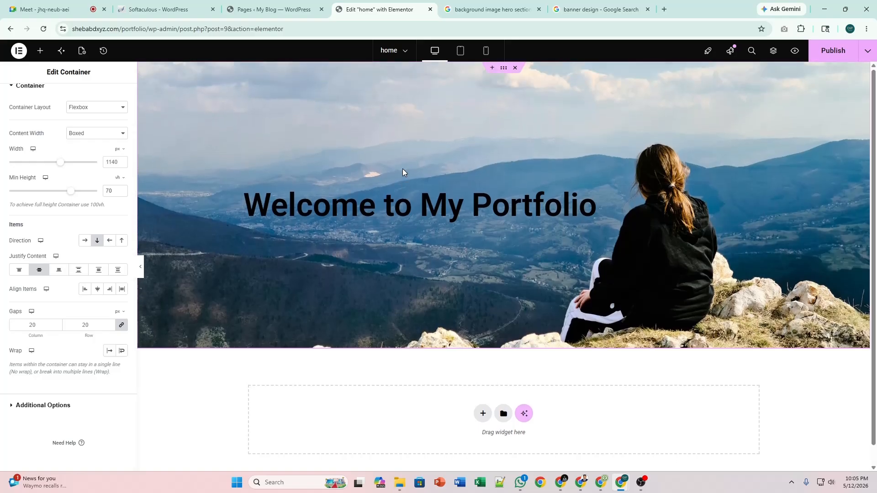
{"action": "left_click", "coordinate": [39, 272]}
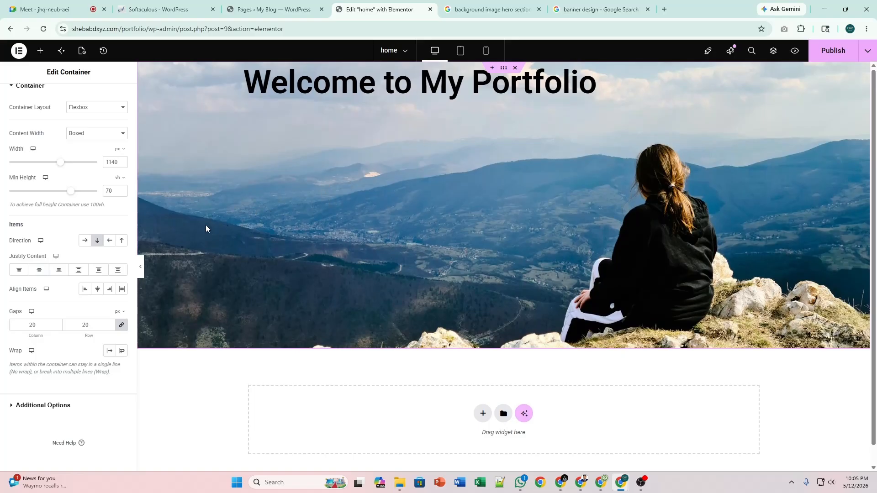
Settle on Justify Content Center and Align Items Start, keeping the heading left-aligned.
{"action": "left_click", "coordinate": [96, 292]}
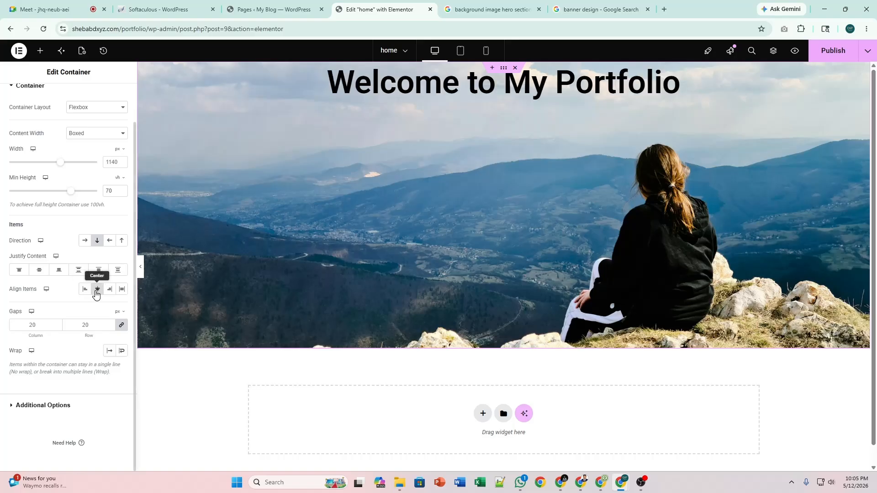
{"action": "left_click", "coordinate": [40, 271]}
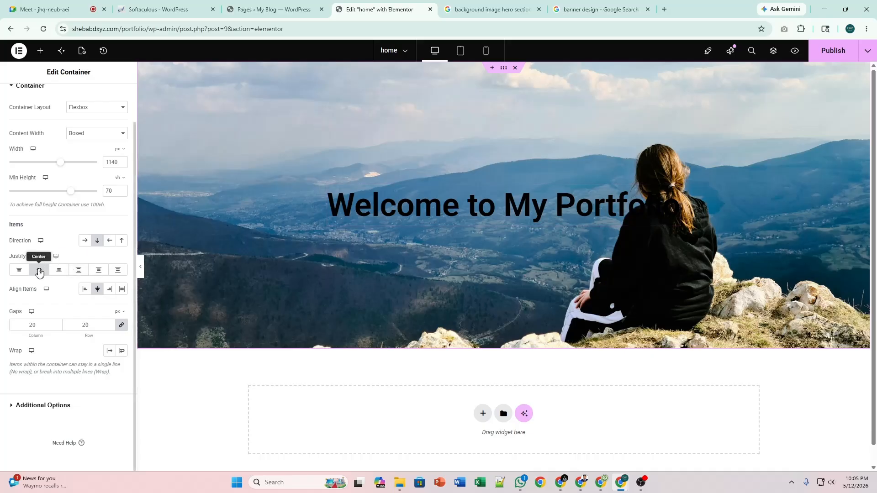
{"action": "left_click", "coordinate": [18, 270]}
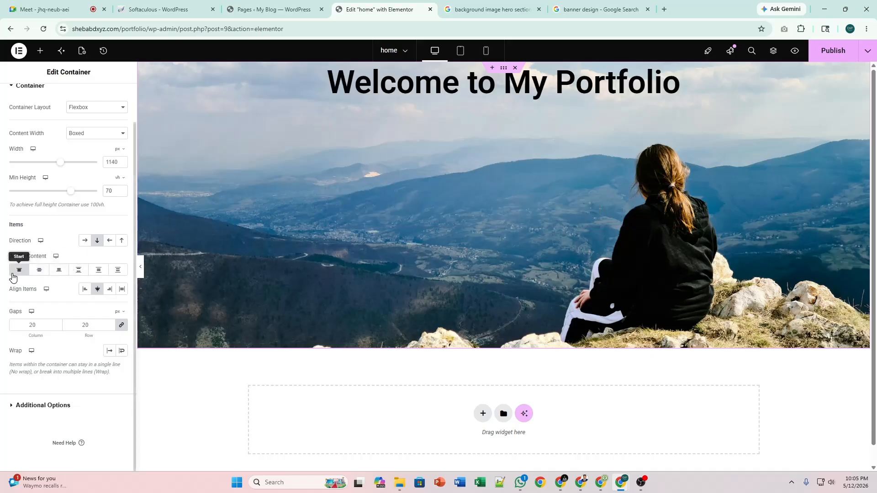
{"action": "left_click", "coordinate": [85, 290]}
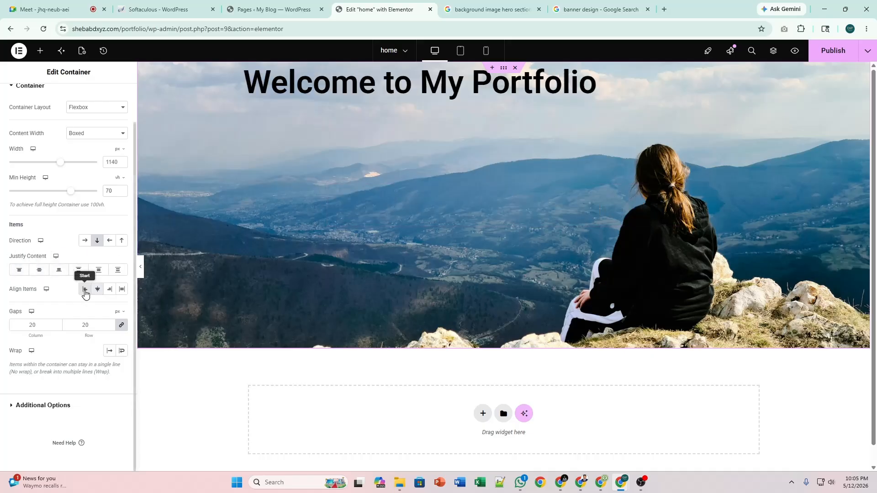
{"action": "left_click", "coordinate": [39, 270]}
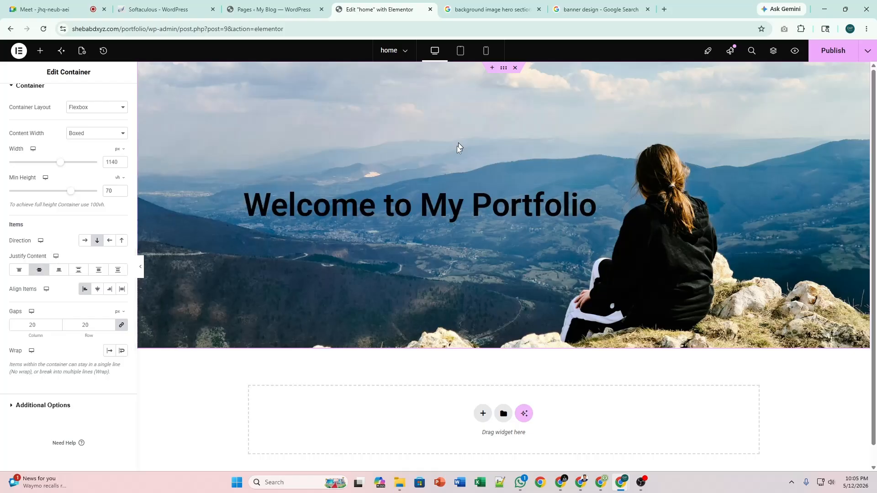
{"action": "scroll", "coordinate": [456, 148], "scroll_direction": "down", "scroll_amount": 1}
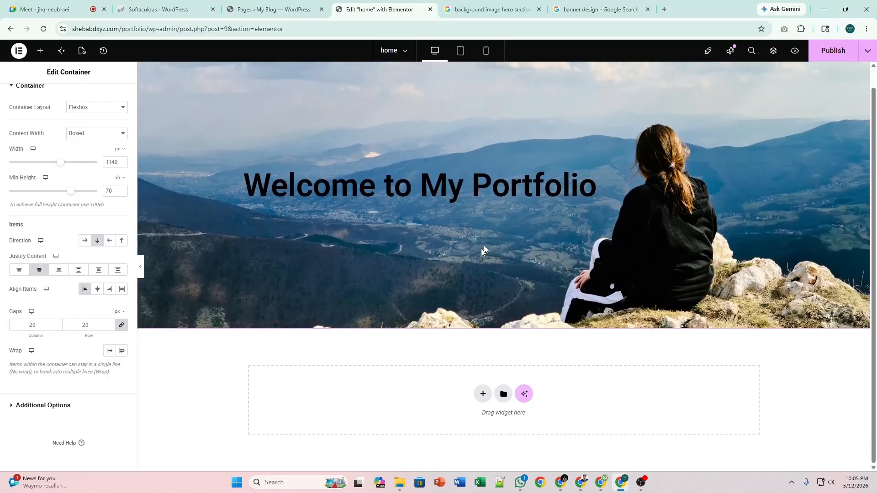
{"action": "scroll", "coordinate": [435, 185], "scroll_direction": "up", "scroll_amount": 1}
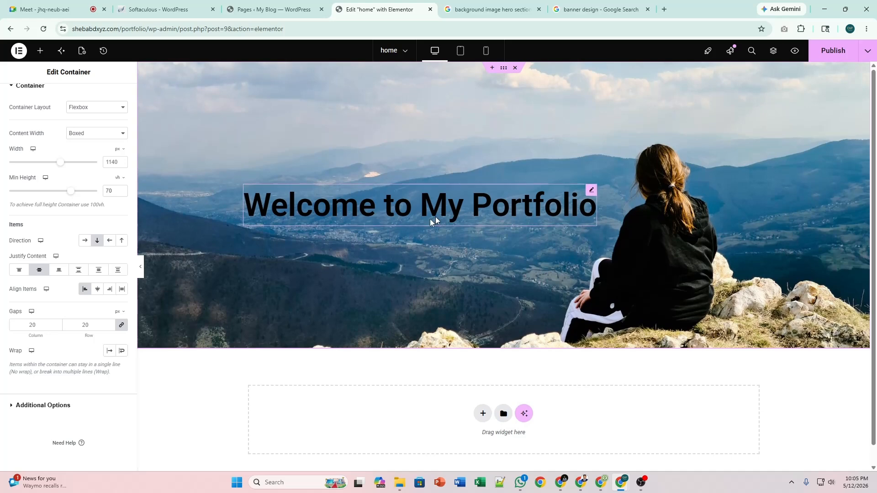
{"action": "scroll", "coordinate": [387, 161], "scroll_direction": "down", "scroll_amount": 1}
{"action": "scroll", "coordinate": [387, 162], "scroll_direction": "up", "scroll_amount": 1}
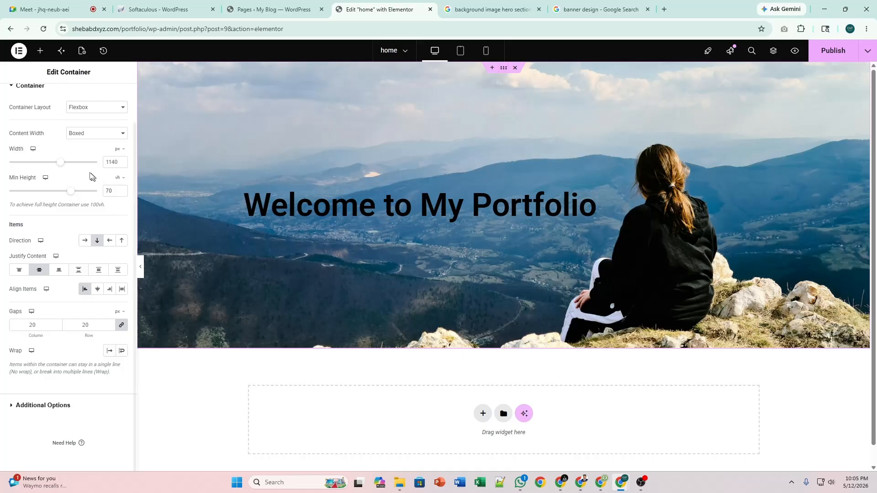
{"action": "scroll", "coordinate": [68, 182], "scroll_direction": "up", "scroll_amount": 1}
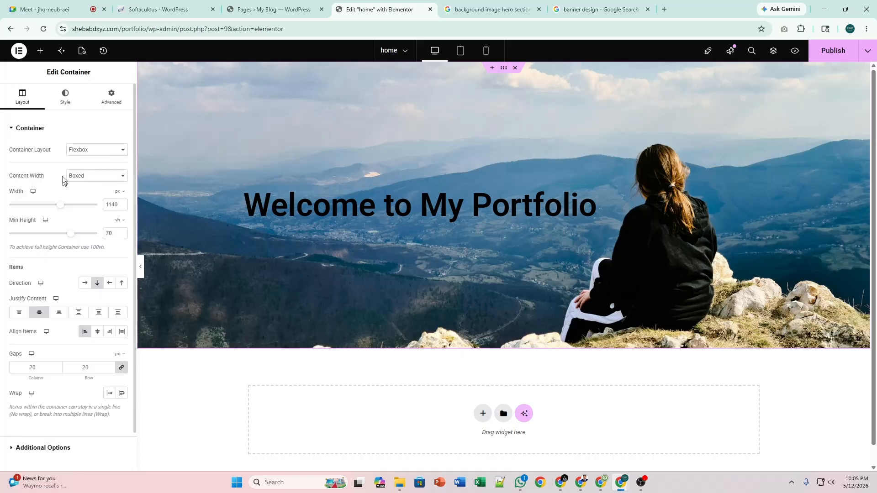
Add a Classic grey background overlay at 0.5 opacity over the hero photo.
{"action": "left_click", "coordinate": [65, 96]}
{"action": "scroll", "coordinate": [65, 274], "scroll_direction": "down", "scroll_amount": 1}
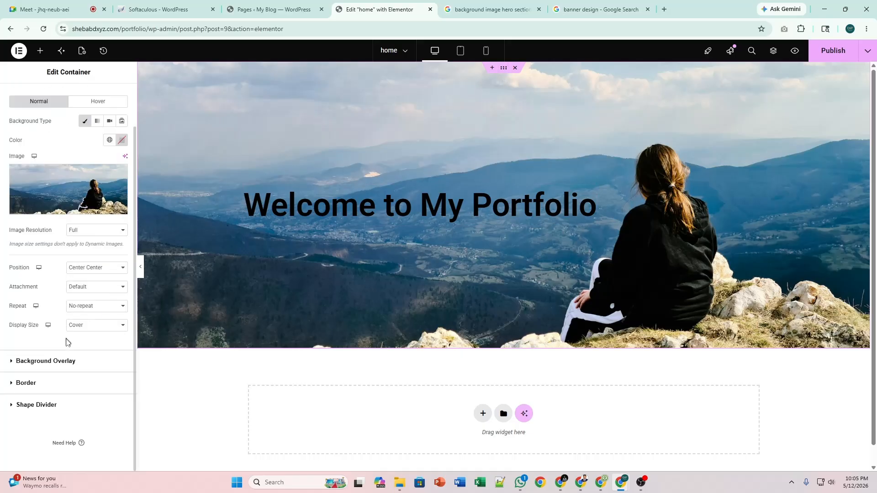
{"action": "left_click", "coordinate": [67, 363]}
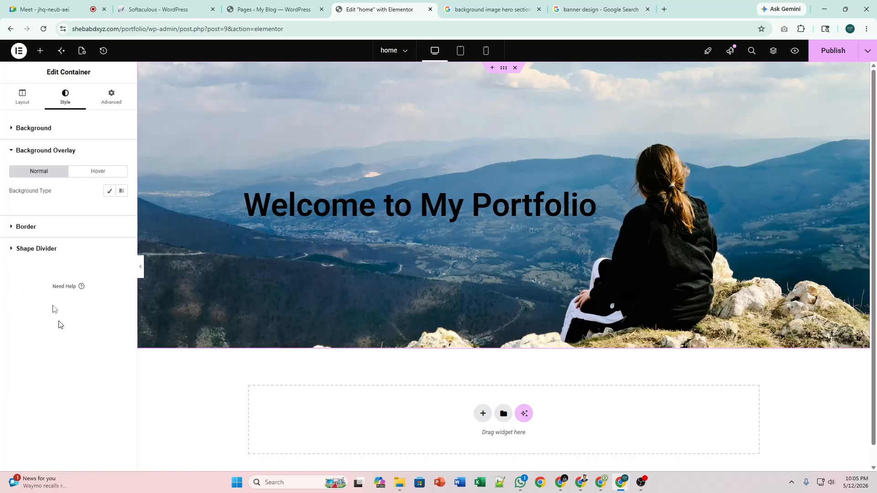
{"action": "left_click", "coordinate": [109, 191]}
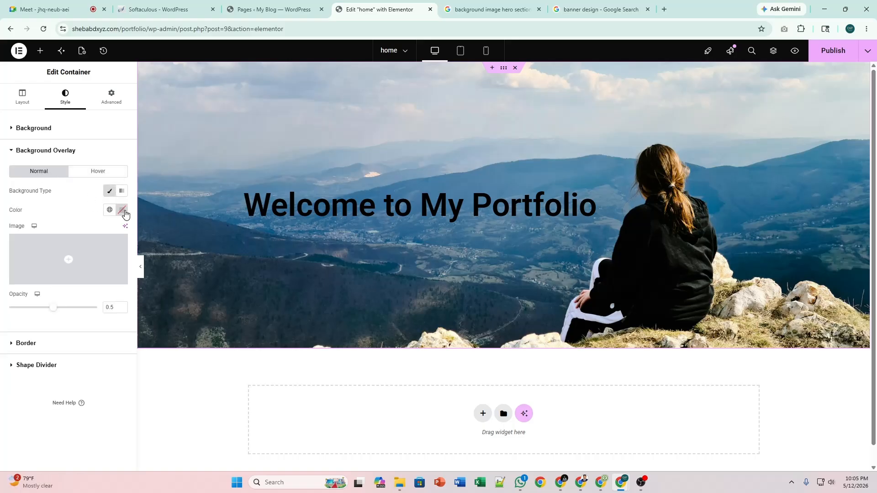
{"action": "left_click", "coordinate": [121, 210]}
{"action": "left_click", "coordinate": [77, 275]}
{"action": "mouse_move", "coordinate": [76, 275]}
{"action": "left_mouse_down"}
{"action": "mouse_move", "coordinate": [66, 275]}
{"action": "mouse_move", "coordinate": [65, 261]}
{"action": "mouse_move", "coordinate": [63, 283]}
{"action": "mouse_move", "coordinate": [64, 268]}
{"action": "left_mouse_up"}
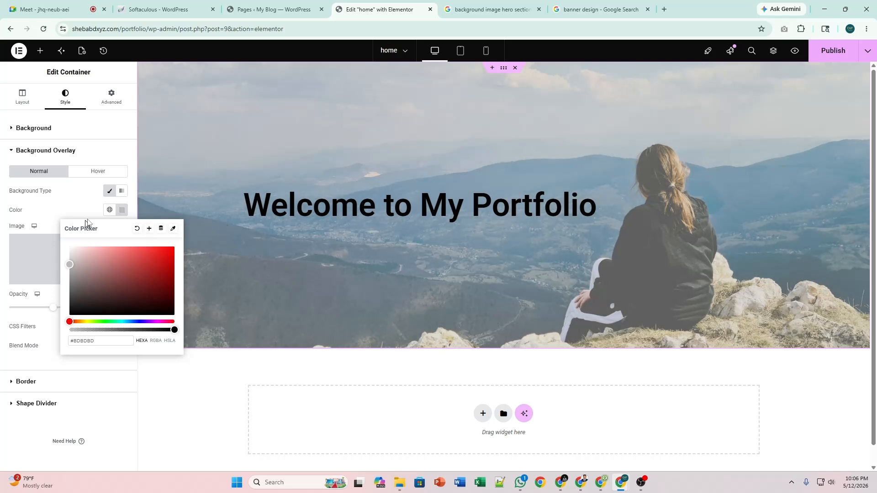
{"action": "left_click", "coordinate": [122, 210]}
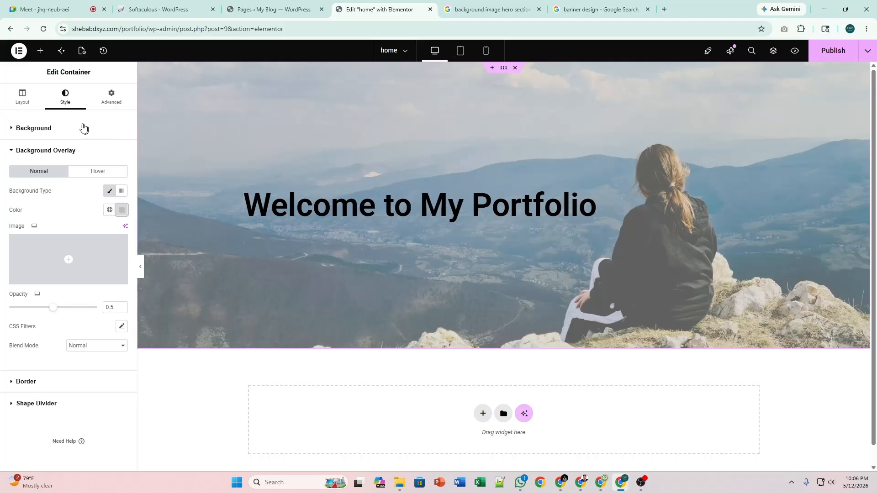
Test Align Items Center in the container layout, then revert to Start.
{"action": "left_click", "coordinate": [32, 96]}
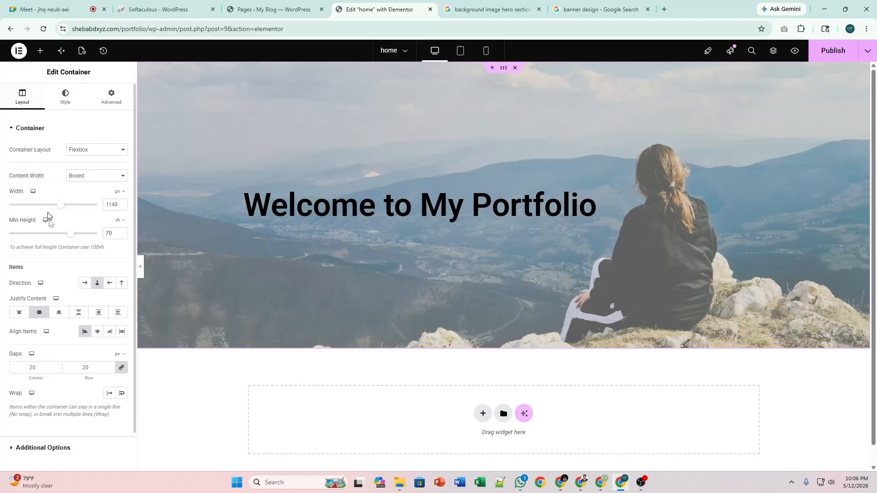
{"action": "left_click", "coordinate": [98, 332]}
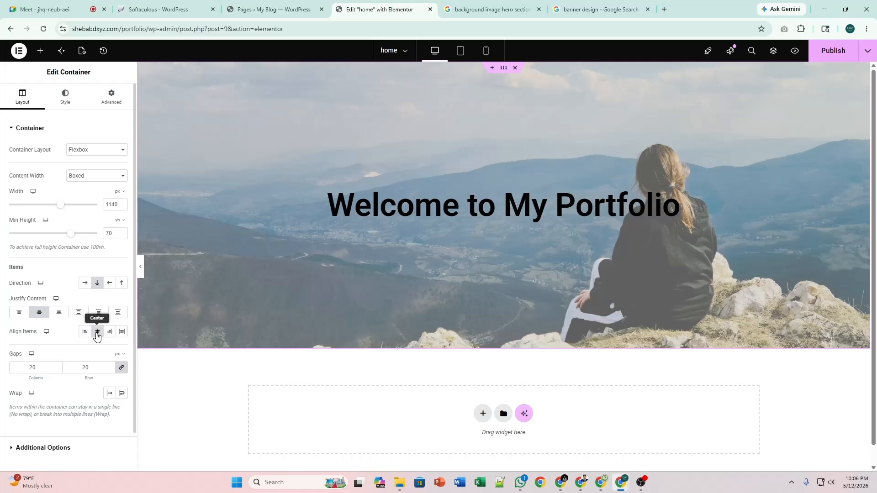
{"action": "left_click", "coordinate": [98, 332]}
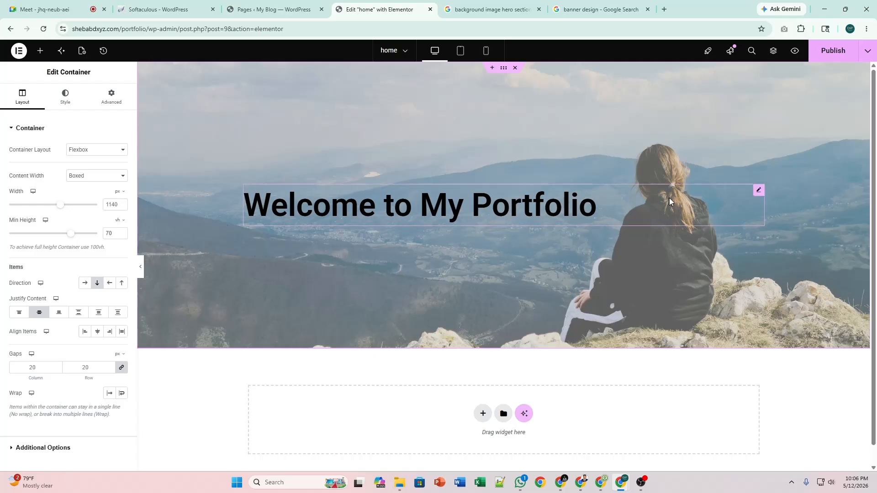
Duplicate the 'Welcome to My Portfolio' heading and trim the top copy to 'Welcome to'.
{"action": "right_click", "coordinate": [758, 190]}
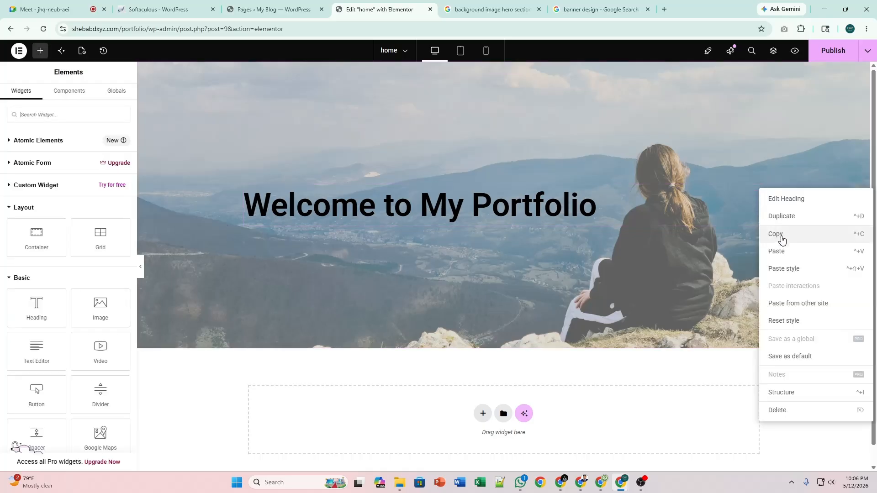
{"action": "left_click", "coordinate": [793, 218]}
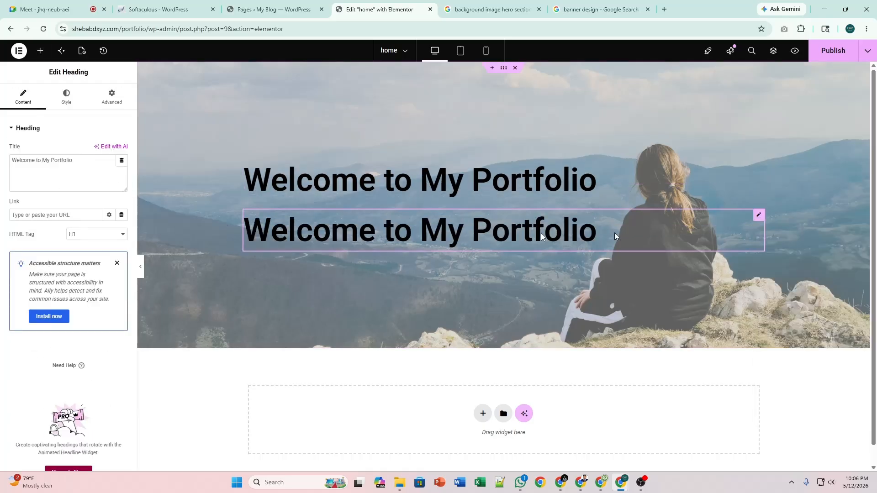
{"action": "left_click", "coordinate": [757, 167]}
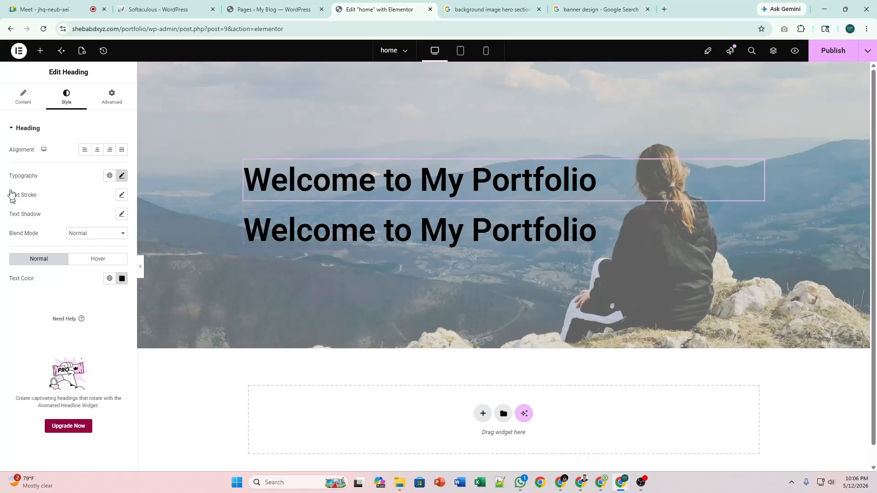
{"action": "left_click", "coordinate": [32, 103]}
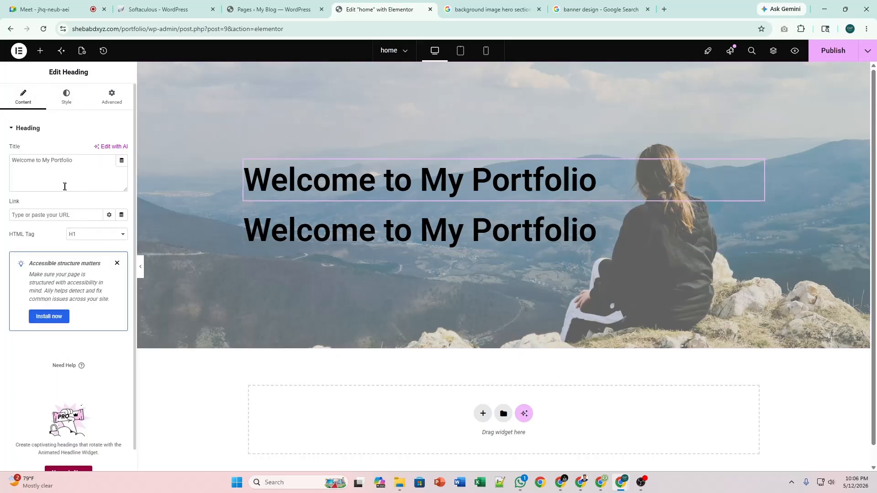
{"action": "left_click_drag", "start_coordinate": [42, 160], "coordinate": [72, 161]}
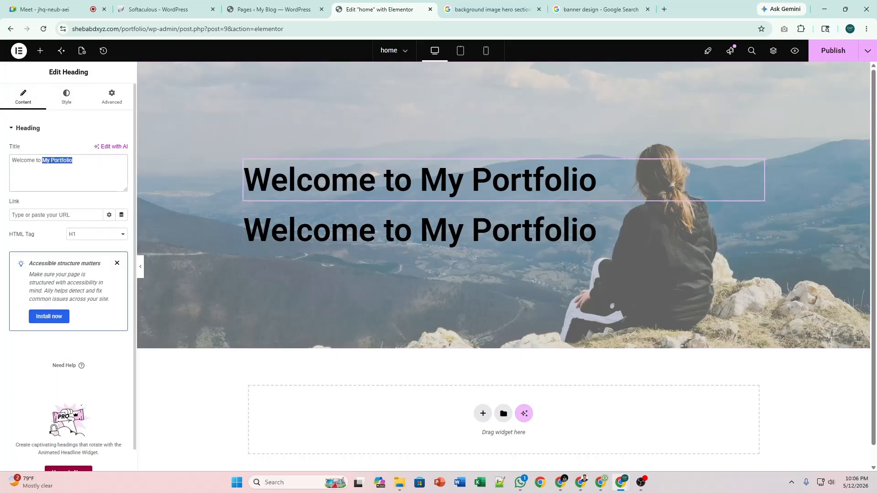
{"action": "key", "text": "BackSpace"}
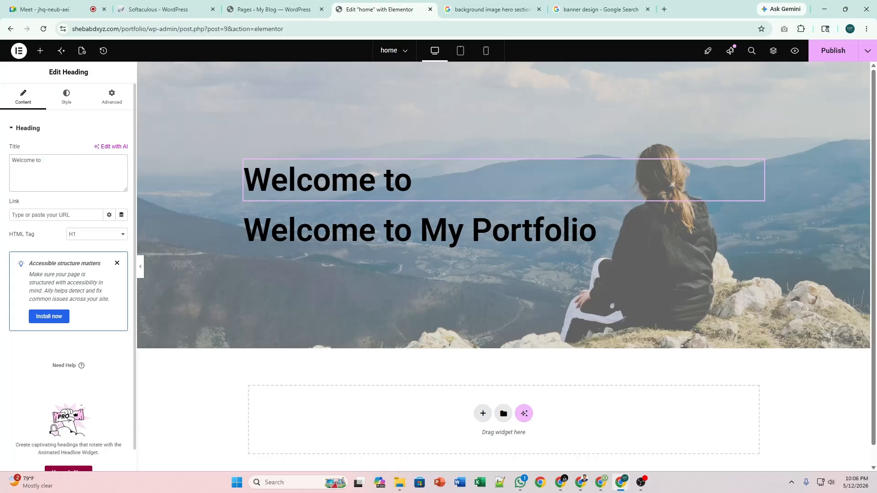
{"action": "left_click", "coordinate": [75, 106]}
{"action": "left_click", "coordinate": [121, 176]}
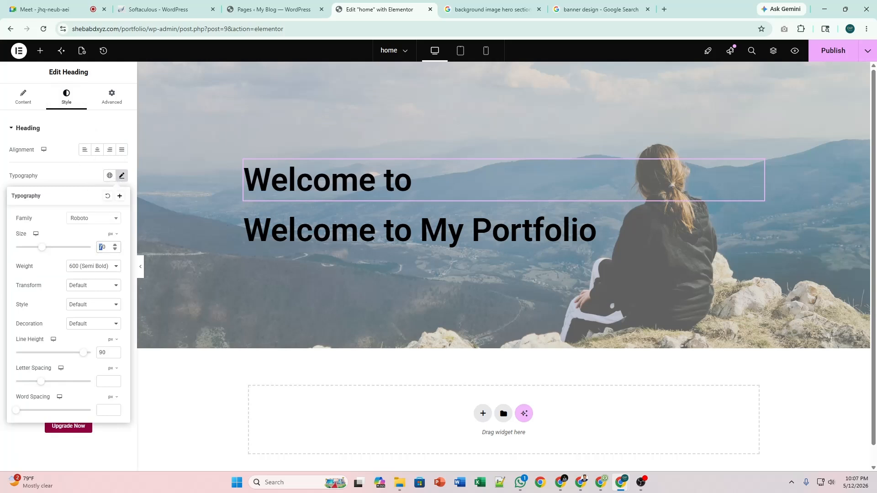
Set the 'Welcome to' heading's typography to size 50 with 3.7 letter spacing.
{"action": "type", "text": "5"}
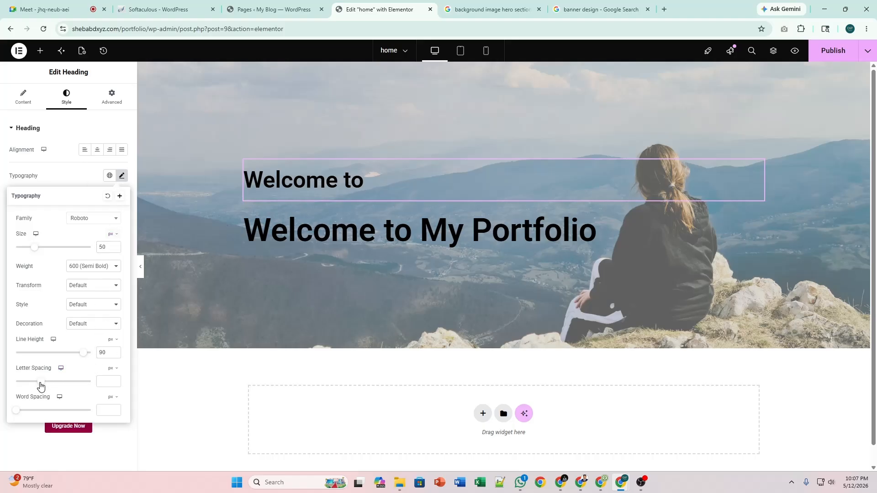
{"action": "left_click_drag", "start_coordinate": [42, 386], "coordinate": [61, 387]}
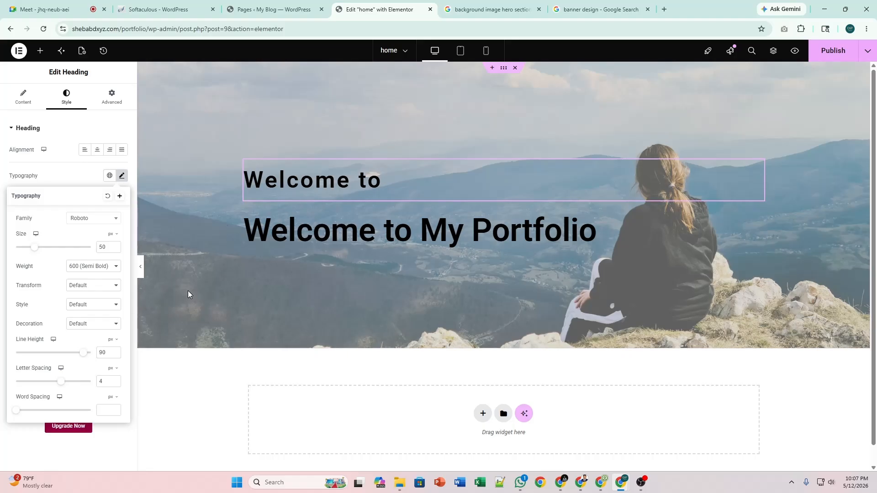
{"action": "left_click", "coordinate": [121, 176]}
{"action": "left_click", "coordinate": [121, 175]}
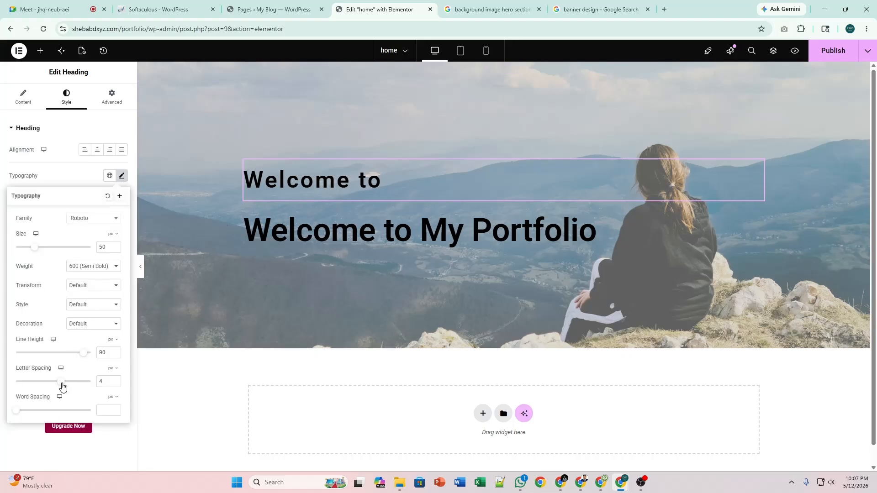
{"action": "left_click_drag", "start_coordinate": [63, 387], "coordinate": [60, 387]}
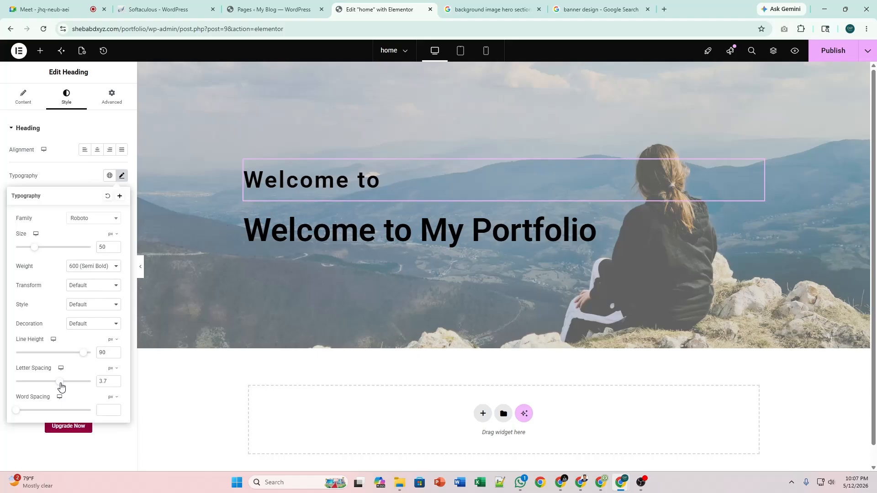
{"action": "left_click", "coordinate": [121, 176]}
{"action": "left_click", "coordinate": [760, 216]}
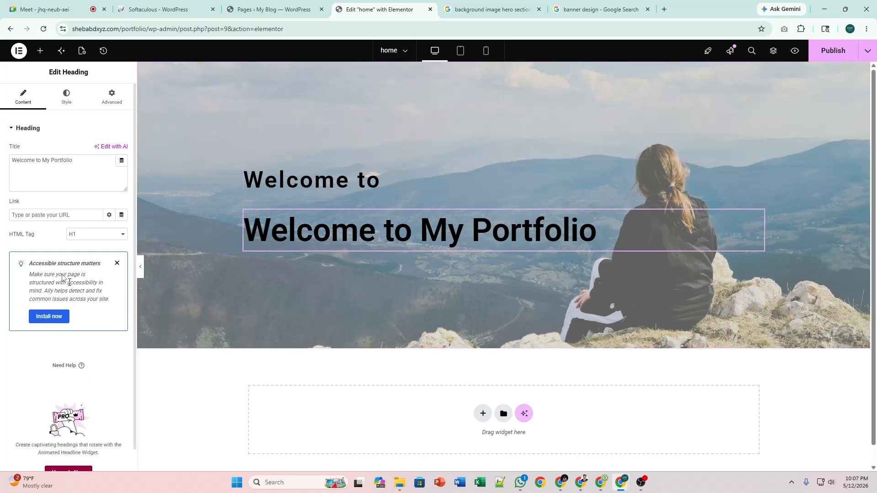
Delete 'Welcome to' from the lower heading so it reads 'My Portfolio'.
{"action": "left_click", "coordinate": [65, 97]}
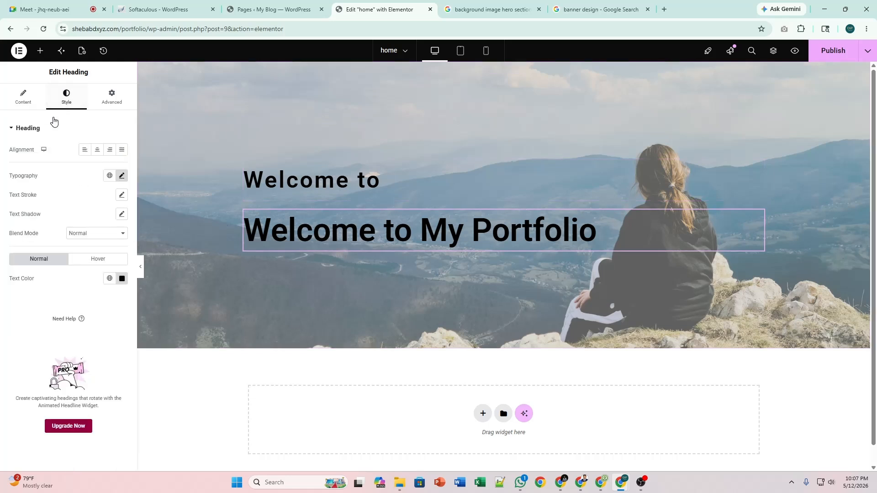
{"action": "left_click", "coordinate": [30, 96]}
{"action": "left_click", "coordinate": [44, 160]}
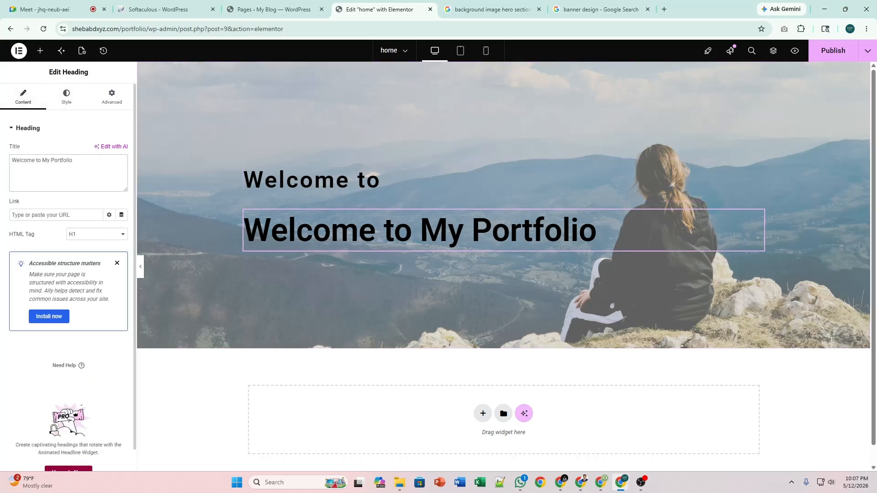
{"action": "key", "text": "shift+Home"}
{"action": "key", "text": "BackSpace"}
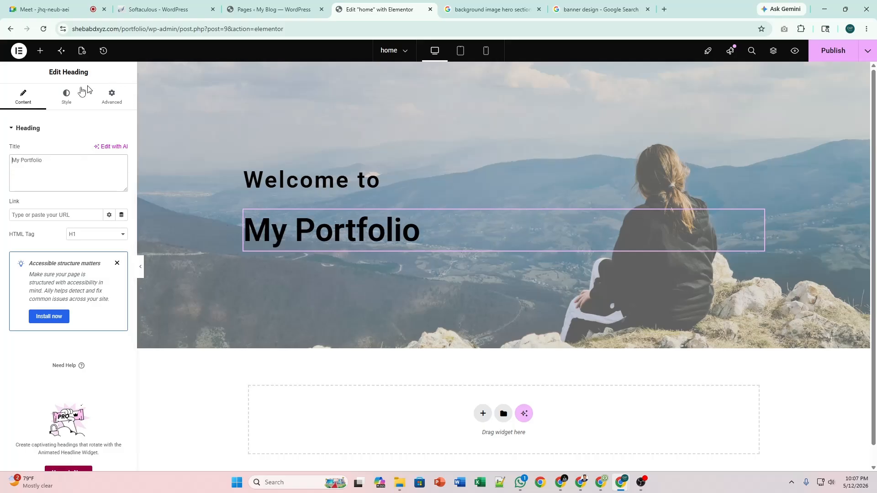
Clear the 90 line height from the 'Welcome to' heading's typography.
{"action": "left_click", "coordinate": [66, 96]}
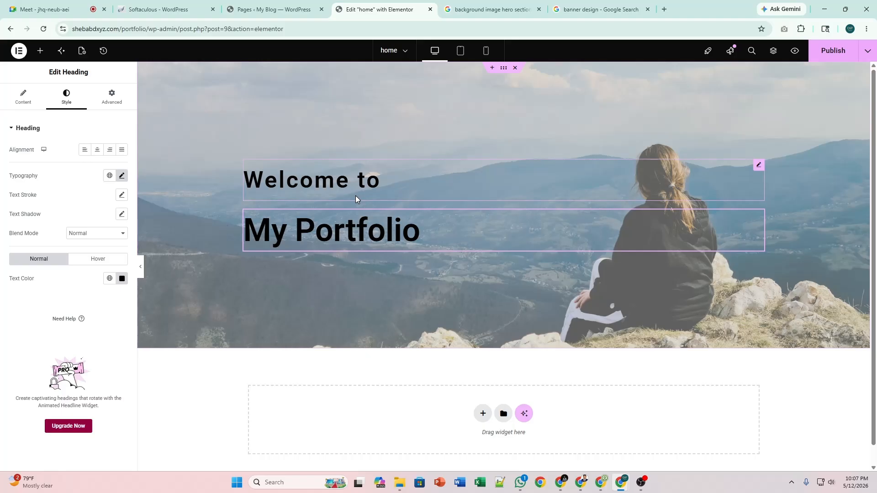
{"action": "left_click", "coordinate": [744, 165]}
{"action": "left_click", "coordinate": [122, 175]}
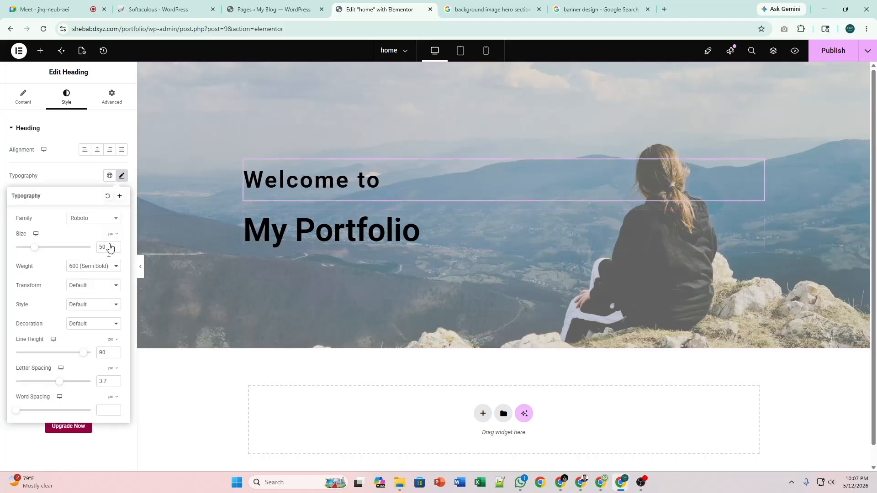
{"action": "double_click", "coordinate": [105, 350]}
{"action": "key", "text": "BackSpace"}
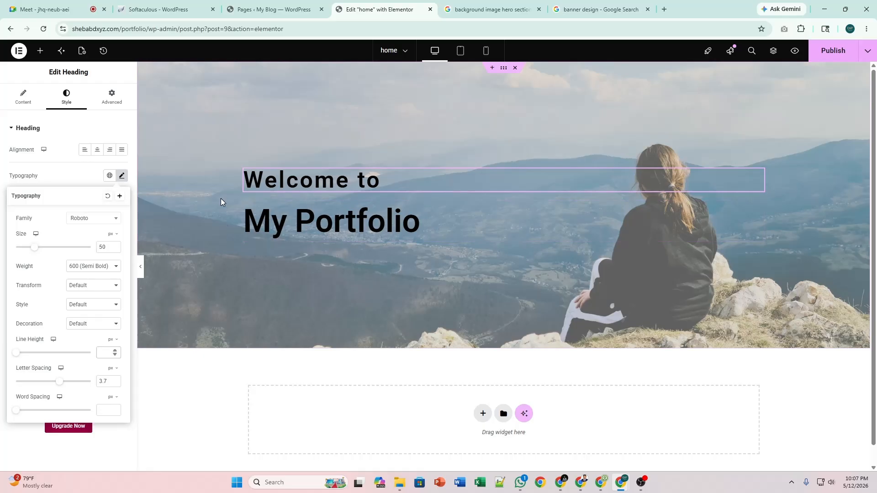
{"action": "left_click", "coordinate": [122, 177]}
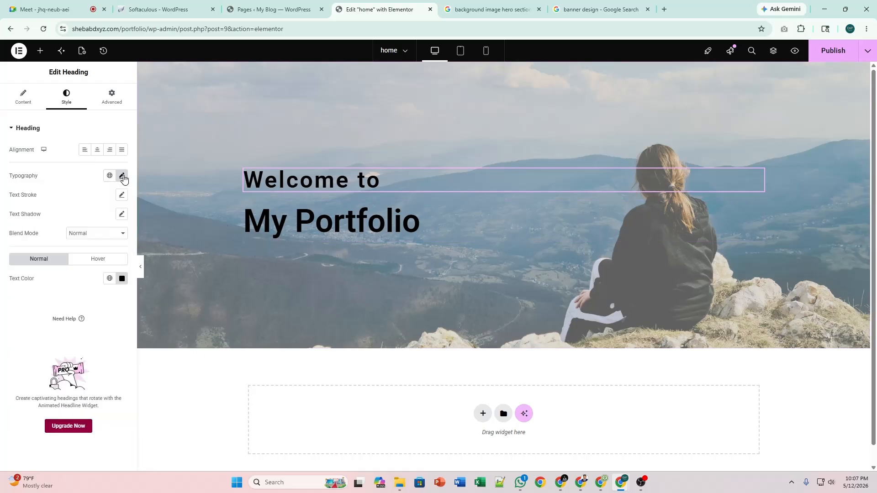
Link the hero container's column and row gaps and set both to 0.
{"action": "left_click", "coordinate": [504, 72]}
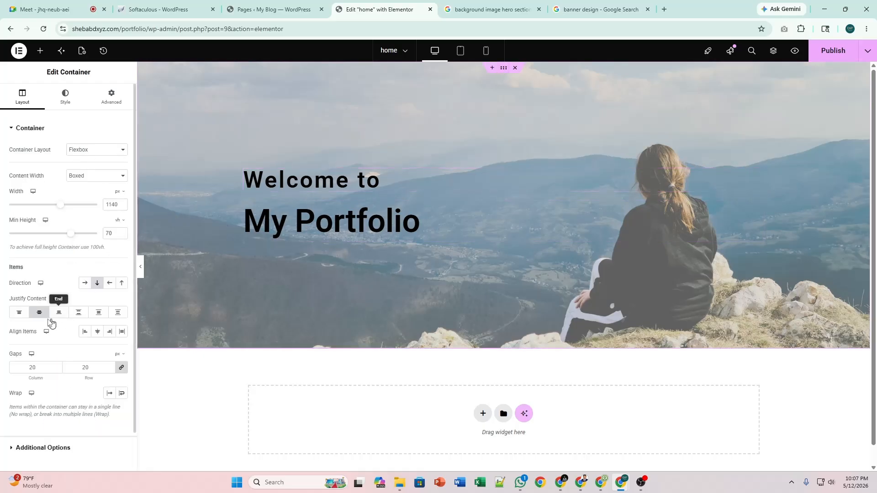
{"action": "left_click", "coordinate": [122, 369]}
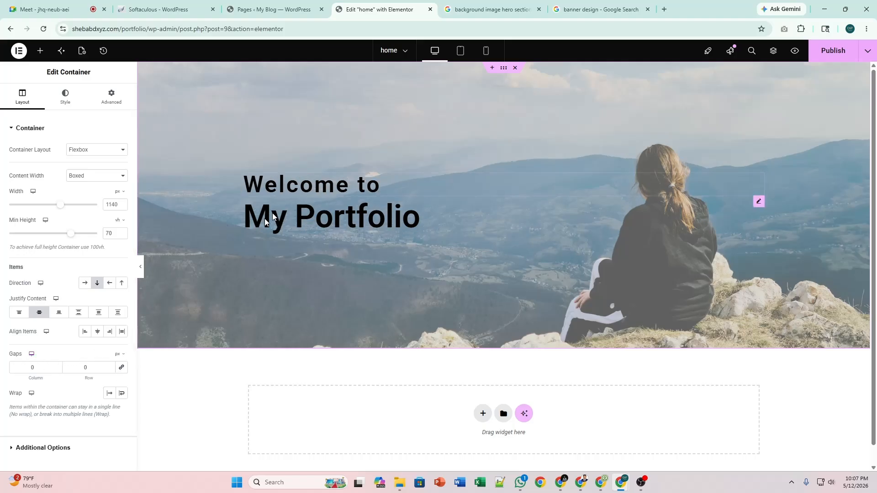
{"action": "left_click", "coordinate": [121, 368]}
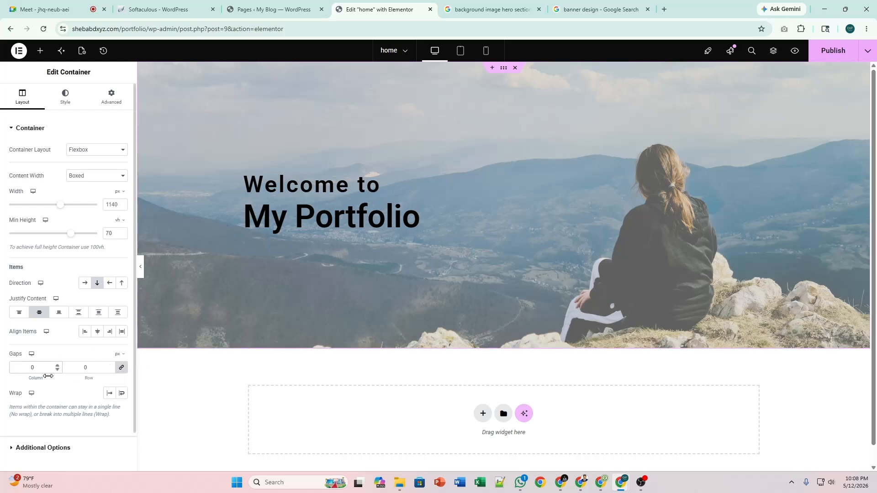
{"action": "type", "text": "1"}
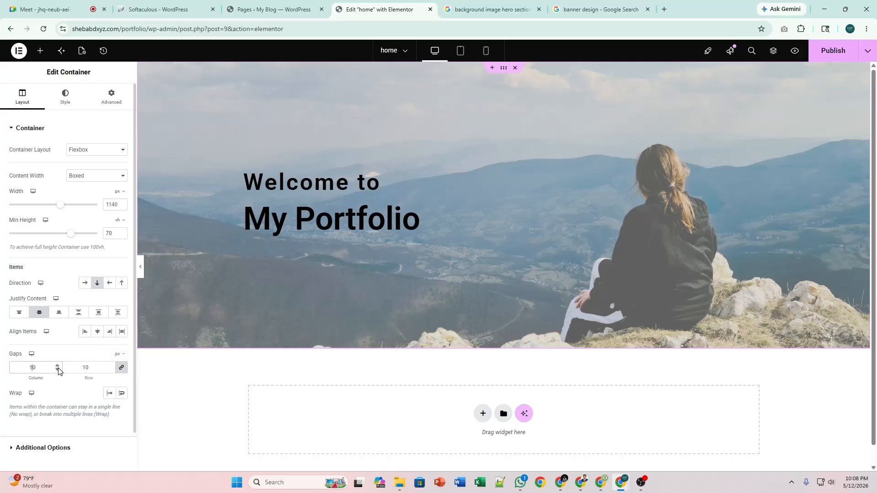
{"action": "key", "text": "BackSpace"}
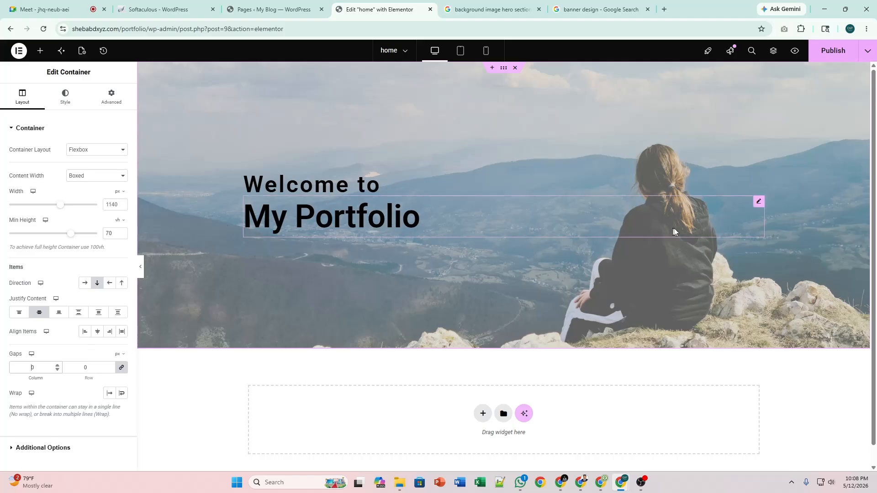
Set the 'My Portfolio' heading's size to 100 and its line height to 100.
{"action": "left_click", "coordinate": [758, 201]}
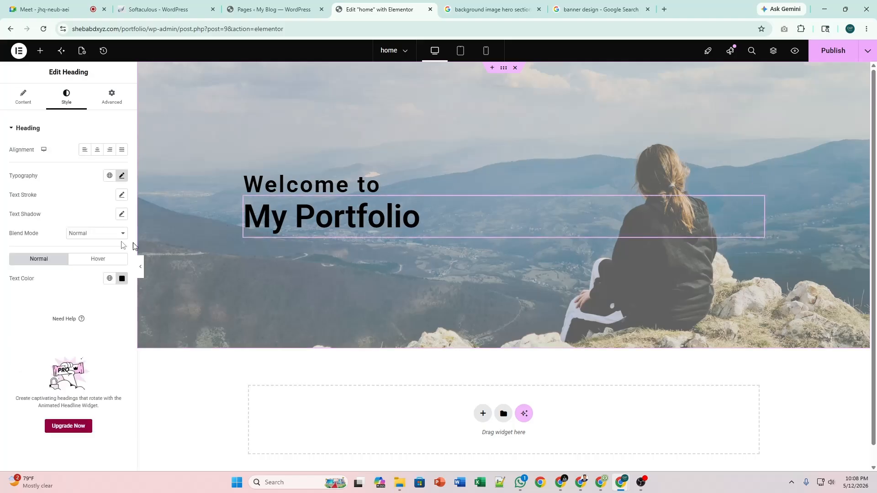
{"action": "left_click", "coordinate": [122, 178]}
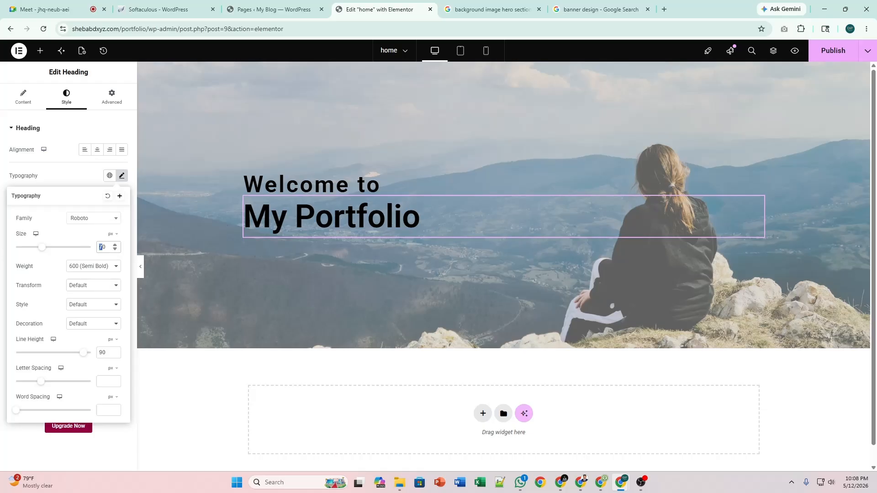
{"action": "type", "text": "9"}
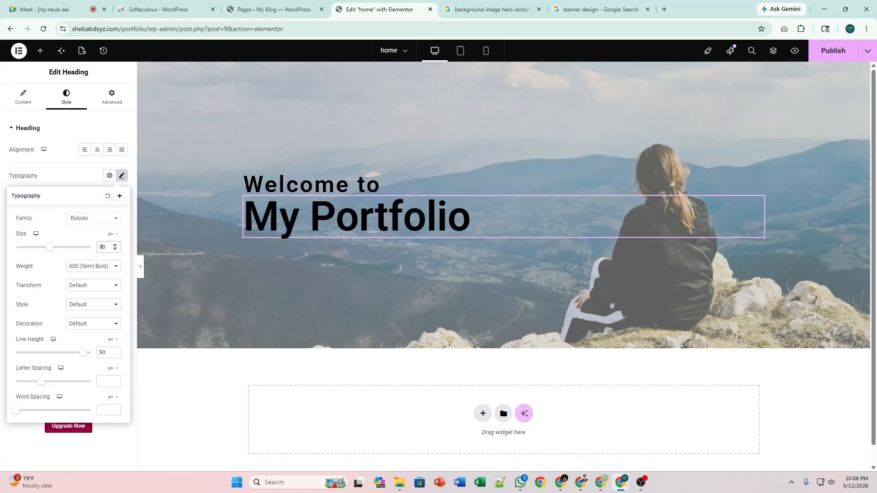
{"action": "key", "text": "BackSpace"}
{"action": "type", "text": "1"}
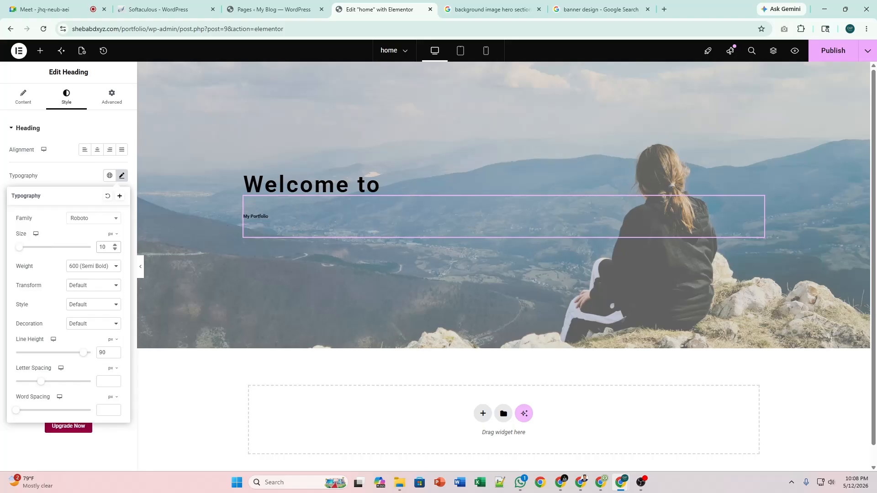
{"action": "type", "text": "0"}
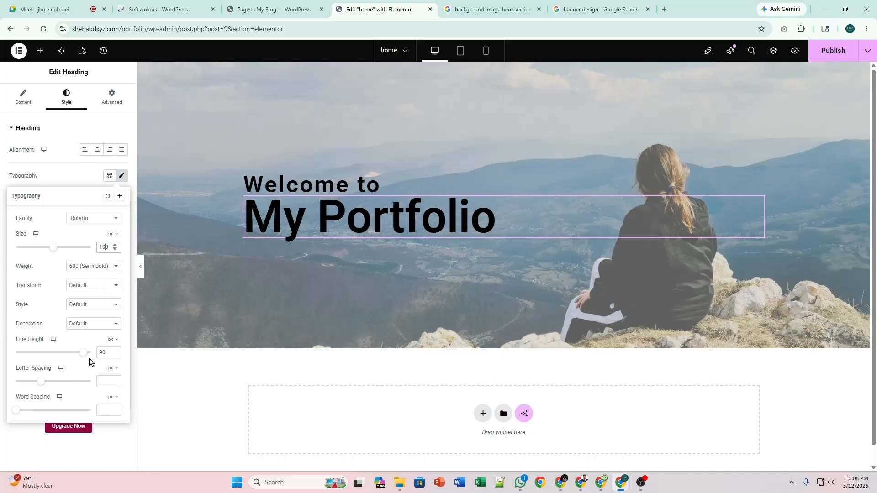
{"action": "left_click_drag", "start_coordinate": [87, 356], "coordinate": [97, 358]}
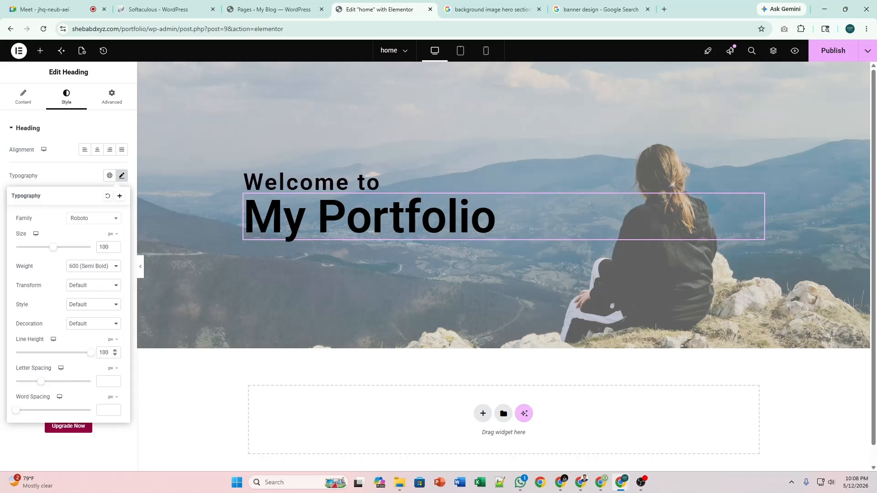
{"action": "left_click_drag", "start_coordinate": [109, 352], "coordinate": [93, 355]}
{"action": "left_click", "coordinate": [121, 176]}
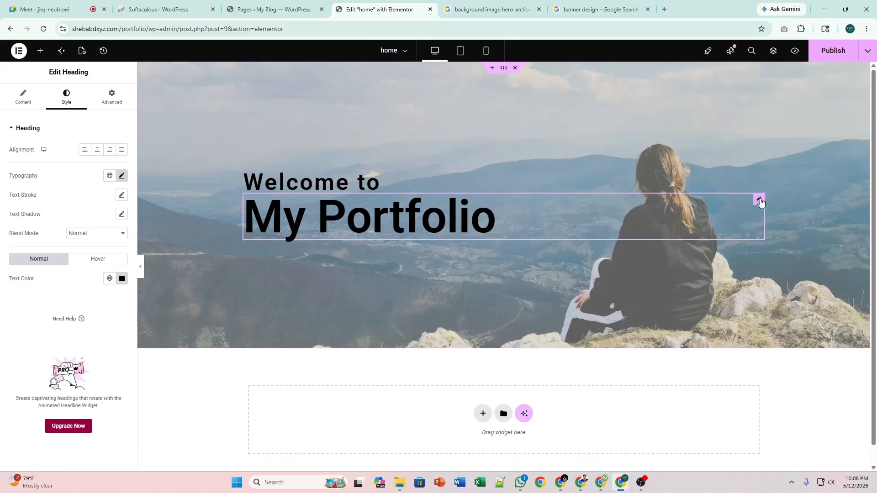
Widen 'My Portfolio' letter spacing to 3.7 and switch its font to Roboto Serif.
{"action": "left_click", "coordinate": [142, 268]}
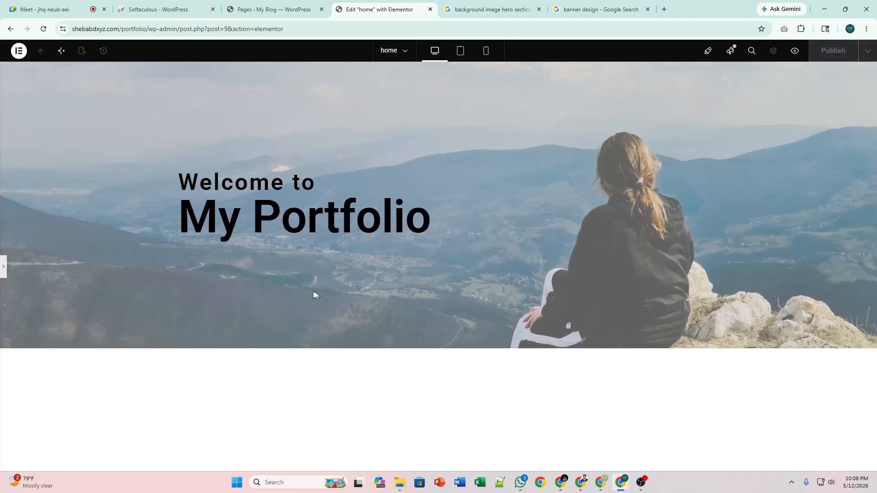
{"action": "left_click", "coordinate": [6, 268]}
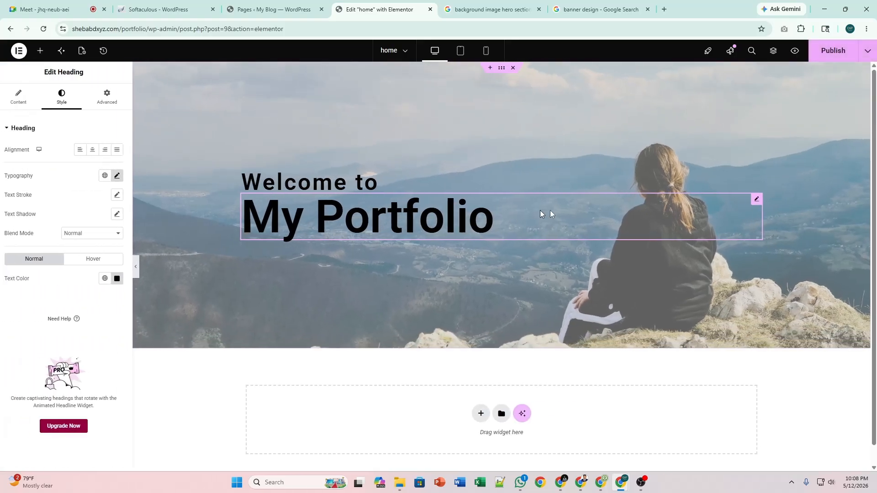
{"action": "left_click", "coordinate": [121, 175]}
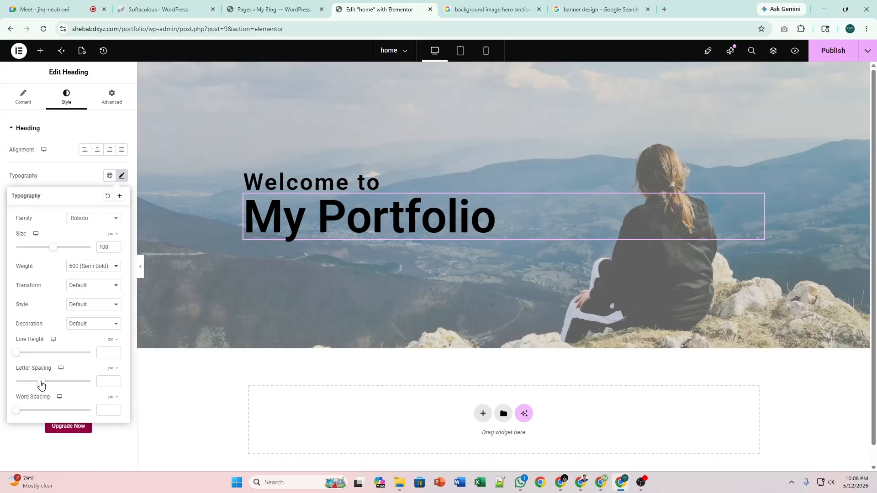
{"action": "left_click_drag", "start_coordinate": [41, 385], "coordinate": [58, 388]}
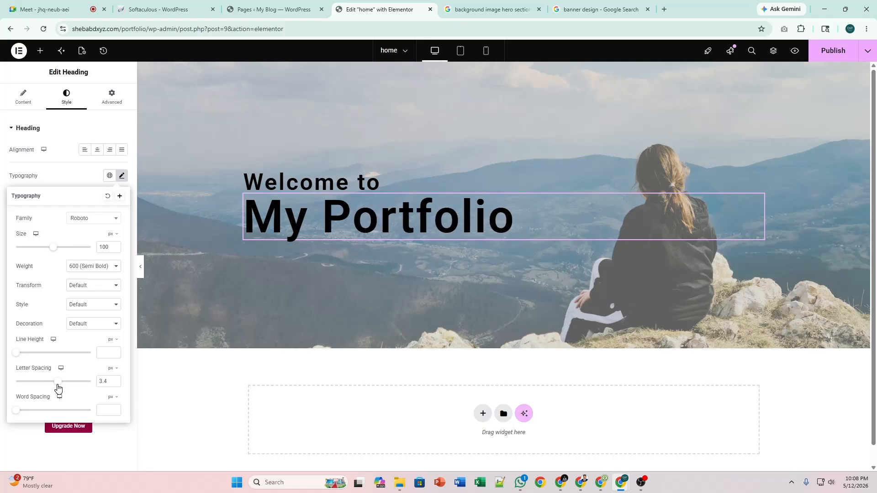
{"action": "left_click_drag", "start_coordinate": [58, 388], "coordinate": [59, 387]}
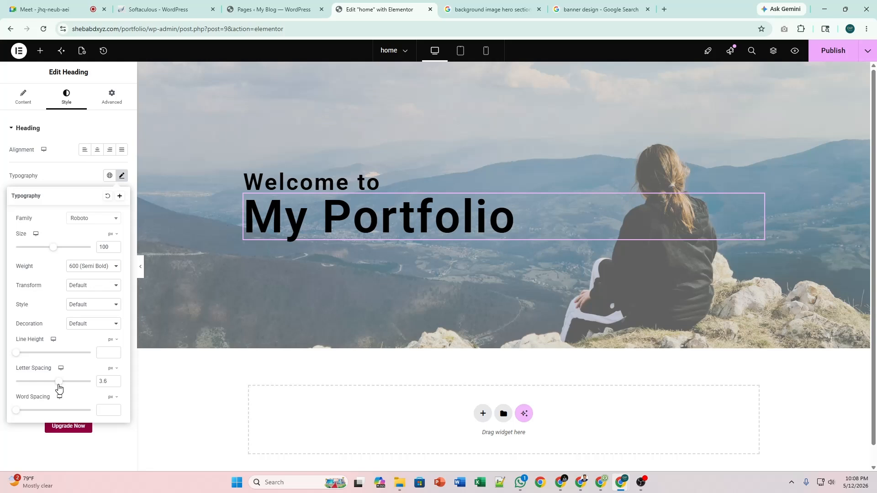
{"action": "left_click", "coordinate": [115, 379]}
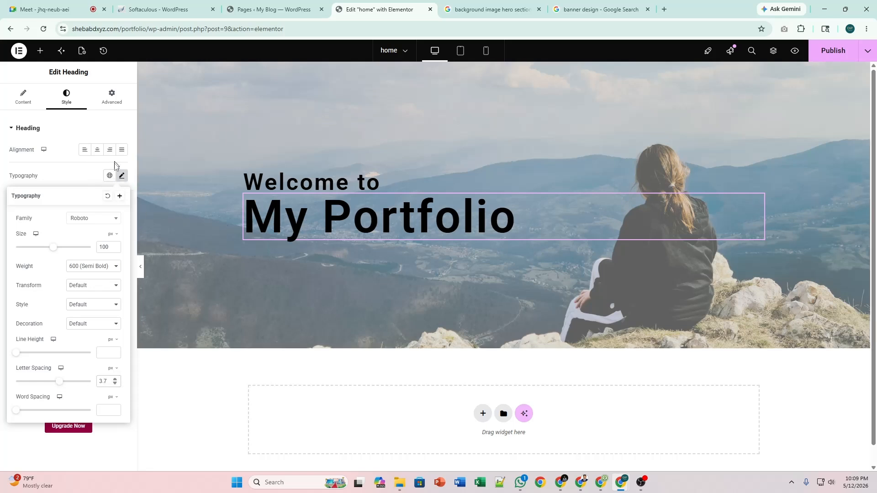
{"action": "left_click", "coordinate": [98, 219]}
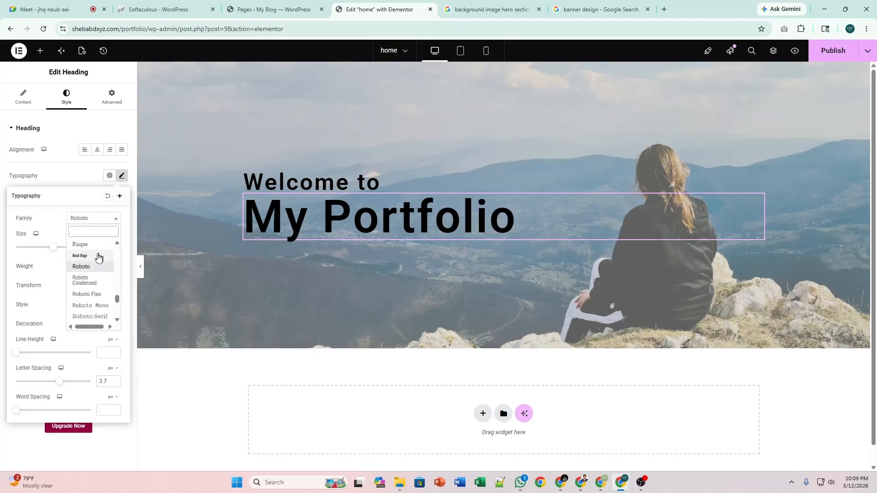
{"action": "left_click", "coordinate": [100, 316]}
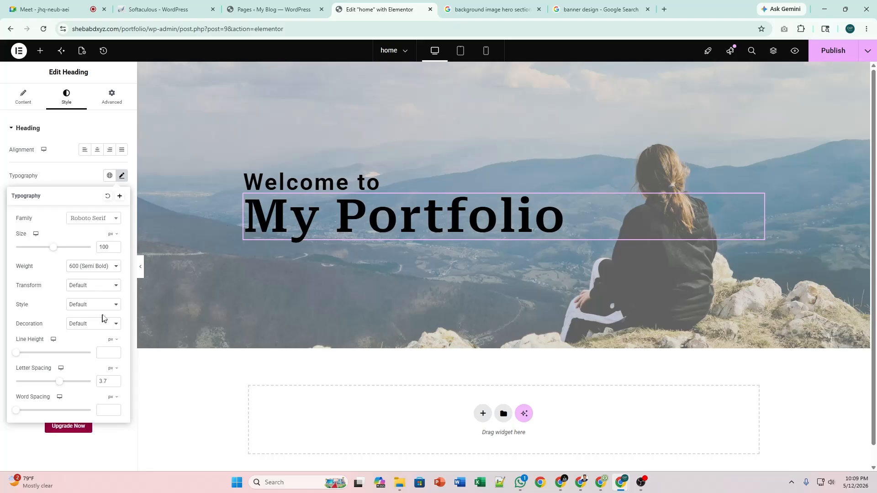
{"action": "left_click", "coordinate": [121, 176]}
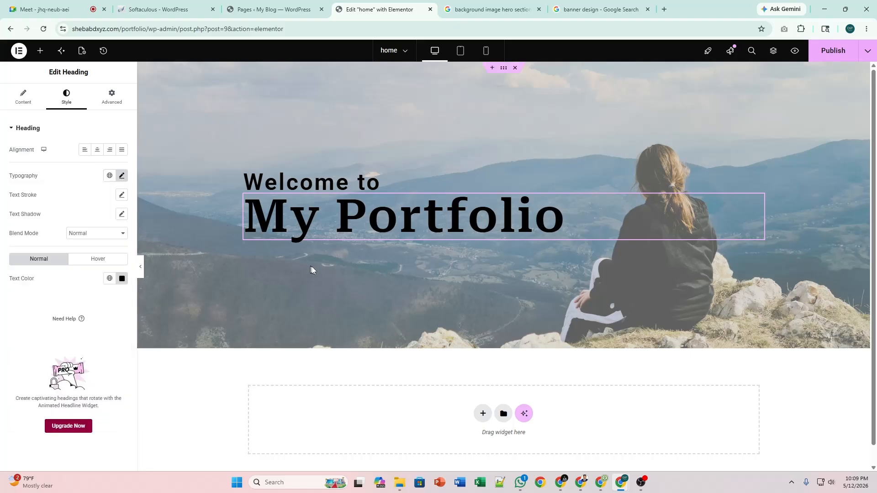
{"action": "left_click", "coordinate": [121, 278]}
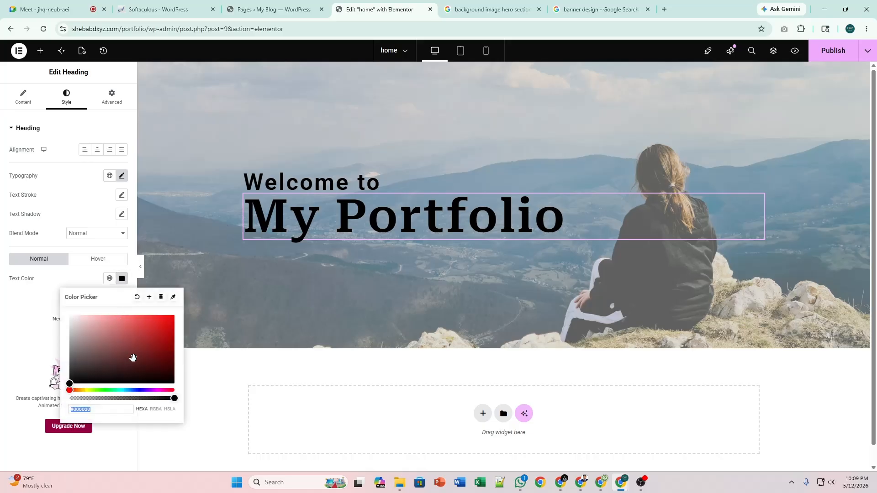
{"action": "left_click", "coordinate": [146, 389]}
{"action": "left_click", "coordinate": [146, 390]}
{"action": "left_click_drag", "start_coordinate": [135, 366], "coordinate": [155, 305]}
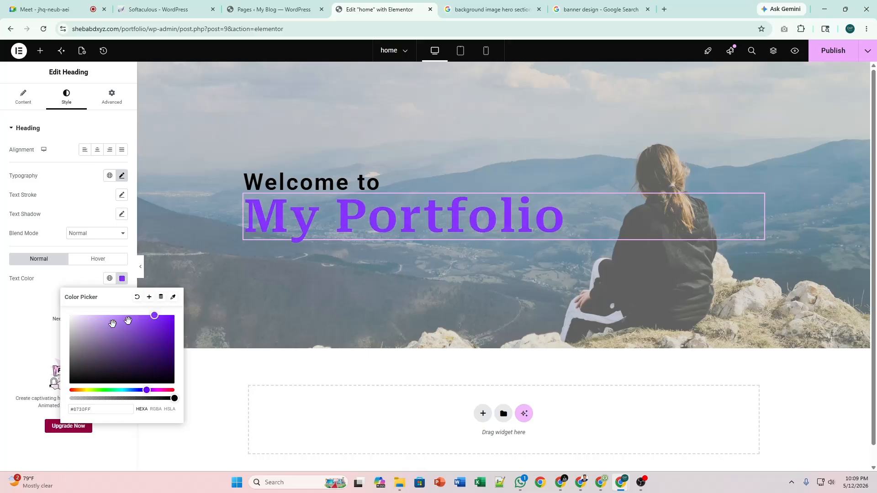
{"action": "left_click_drag", "start_coordinate": [75, 330], "coordinate": [58, 313]}
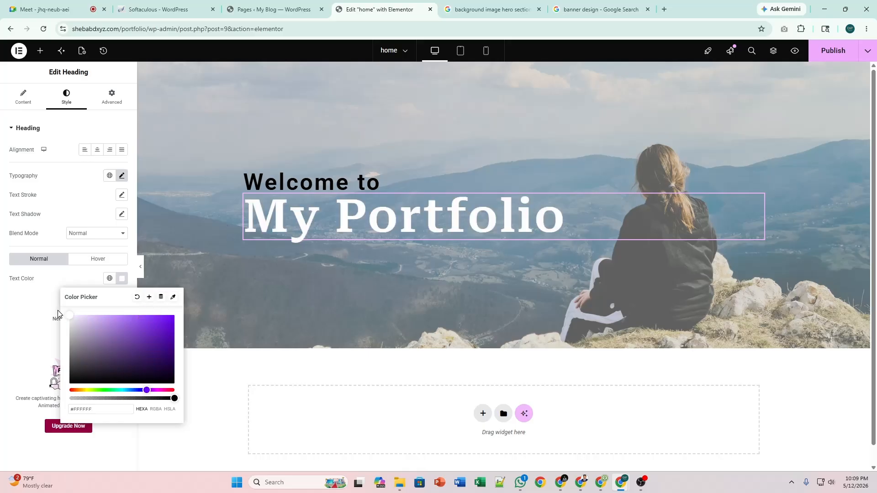
{"action": "left_click", "coordinate": [97, 328]}
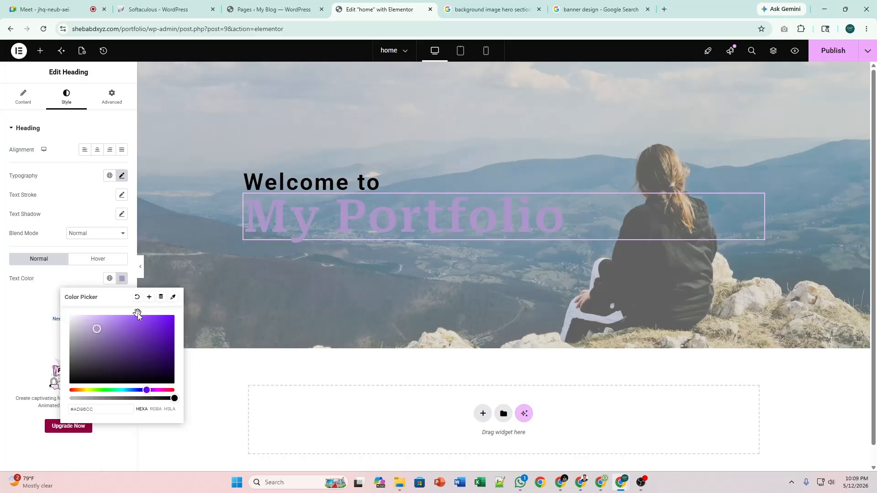
{"action": "left_click", "coordinate": [137, 297]}
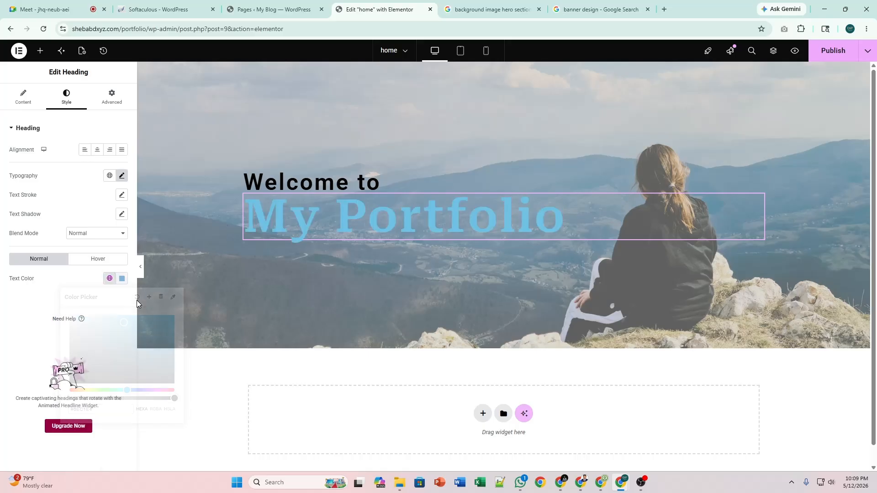
{"action": "left_click", "coordinate": [121, 279]}
{"action": "left_click_drag", "start_coordinate": [123, 323], "coordinate": [54, 389]}
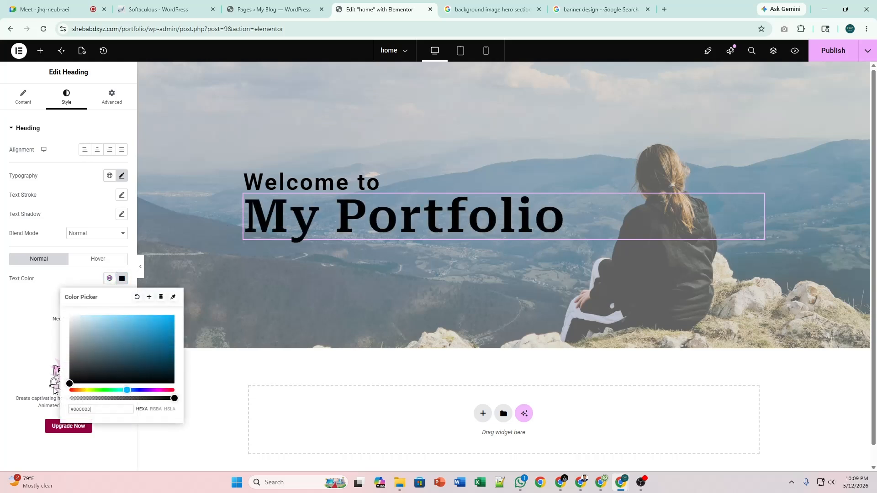
{"action": "left_click", "coordinate": [121, 278]}
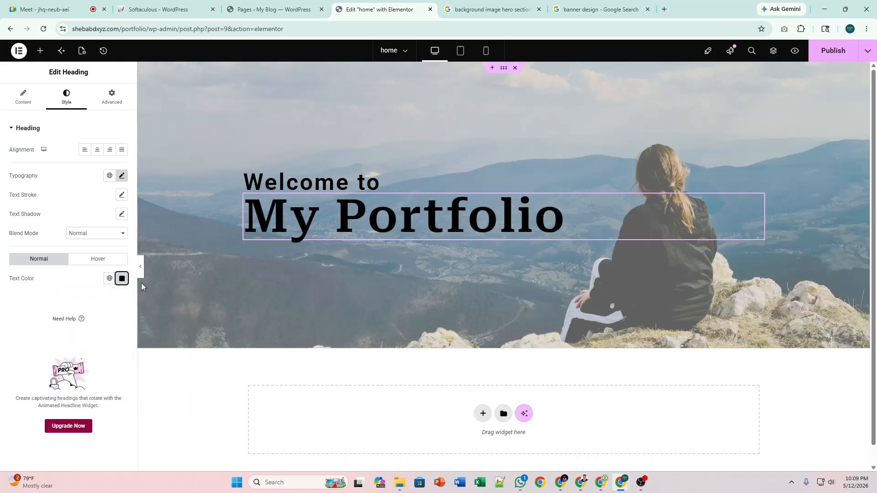
{"action": "left_click", "coordinate": [141, 266]}
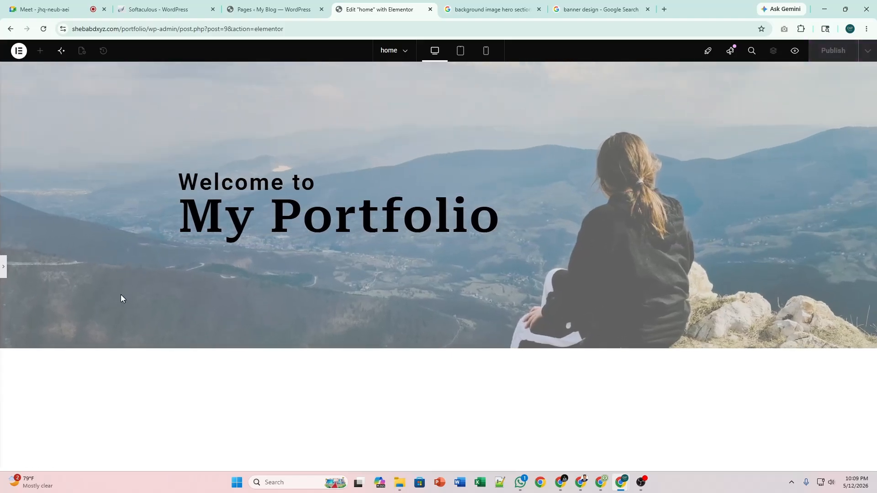
{"action": "left_click", "coordinate": [3, 266]}
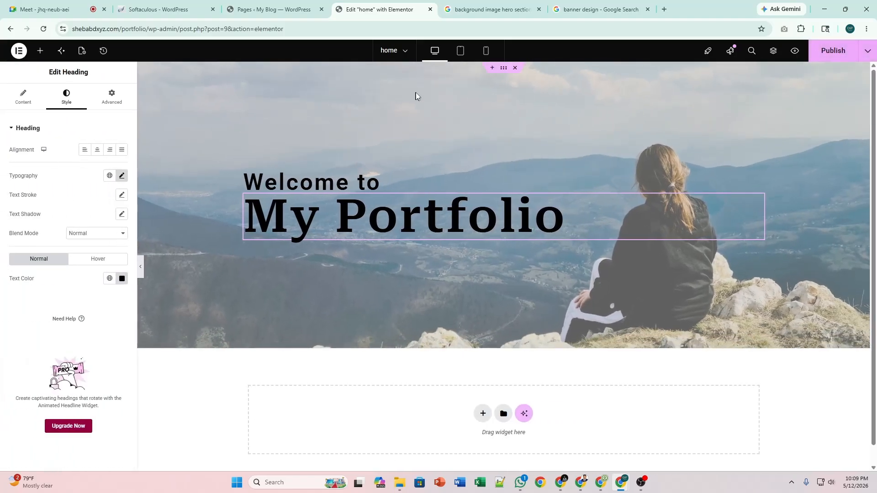
Set the hero container's linked column and row gaps to 10 px, then preview it.
{"action": "left_click", "coordinate": [503, 67]}
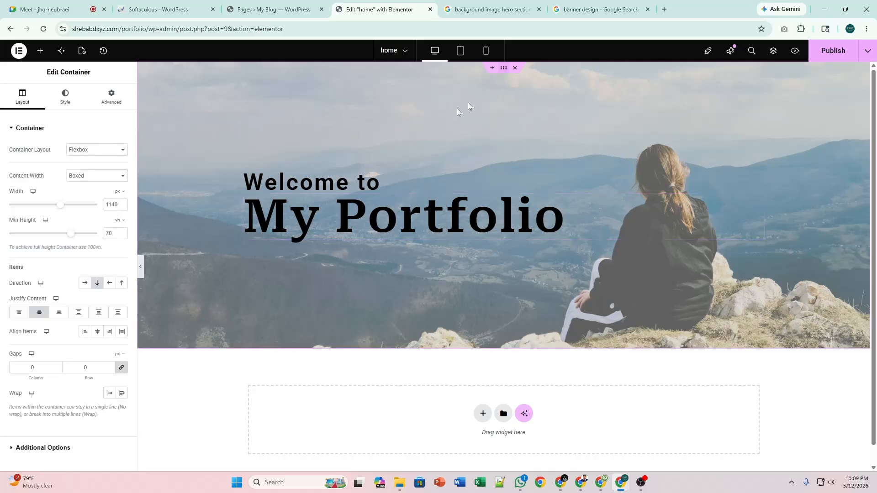
{"action": "left_click", "coordinate": [34, 367]}
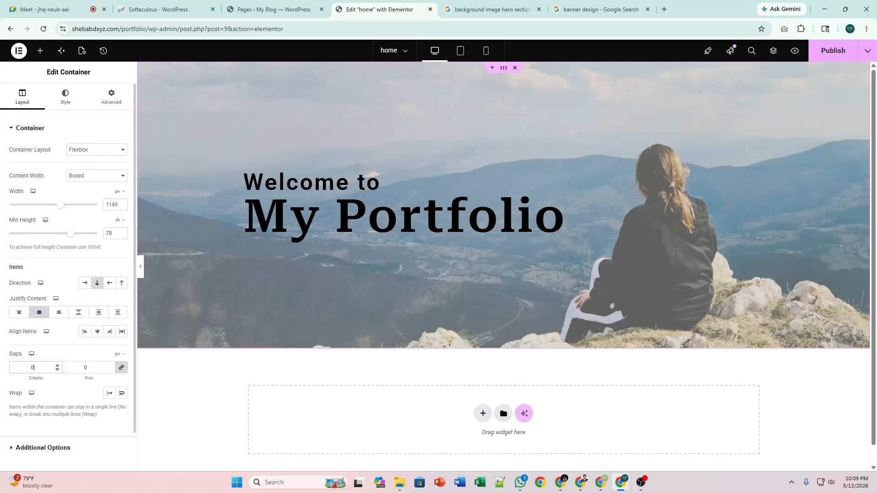
{"action": "type", "text": "5"}
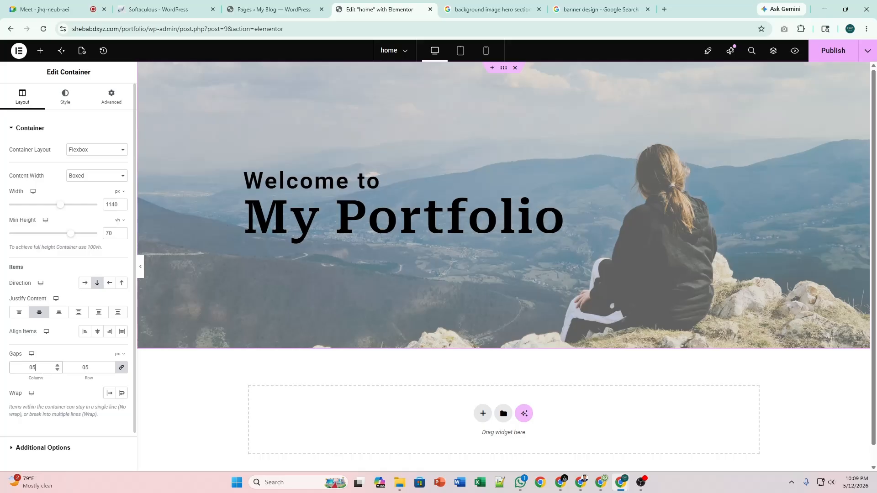
{"action": "type", "text": "10"}
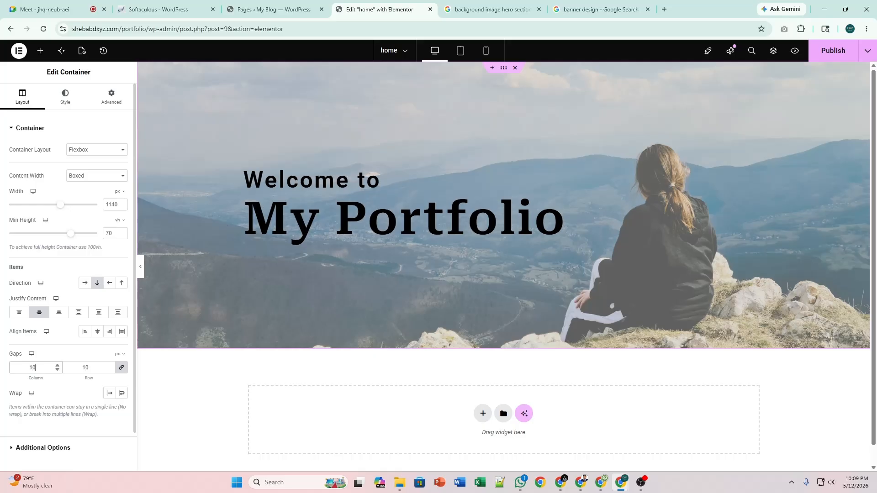
{"action": "left_click", "coordinate": [143, 270]}
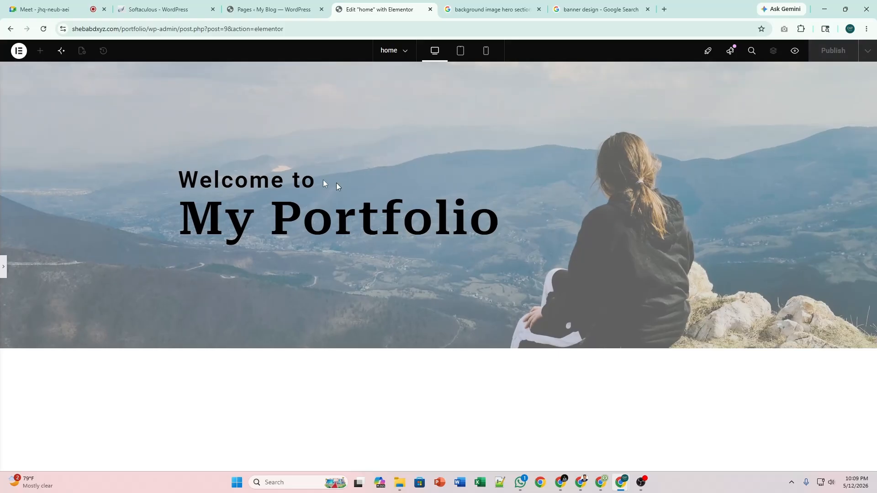
{"action": "left_click", "coordinate": [4, 269]}
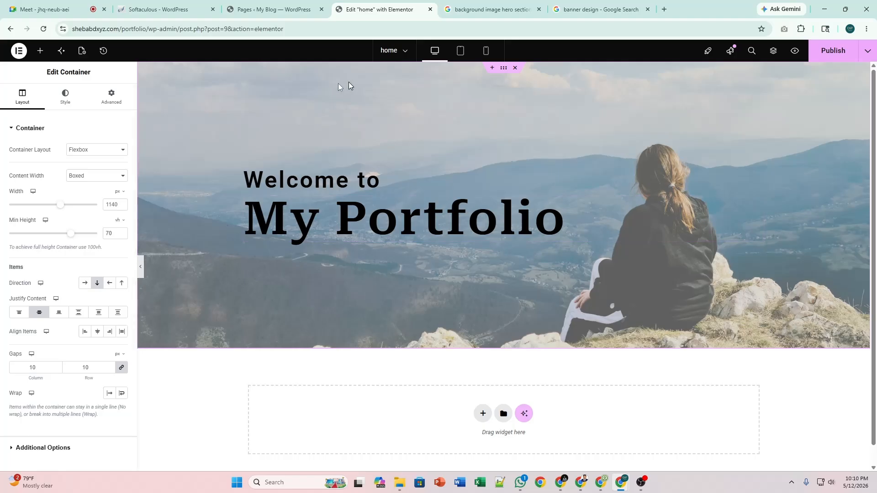
Drag a Button widget under the 'My Portfolio' heading and label it 'learn More'.
{"action": "left_click", "coordinate": [40, 50]}
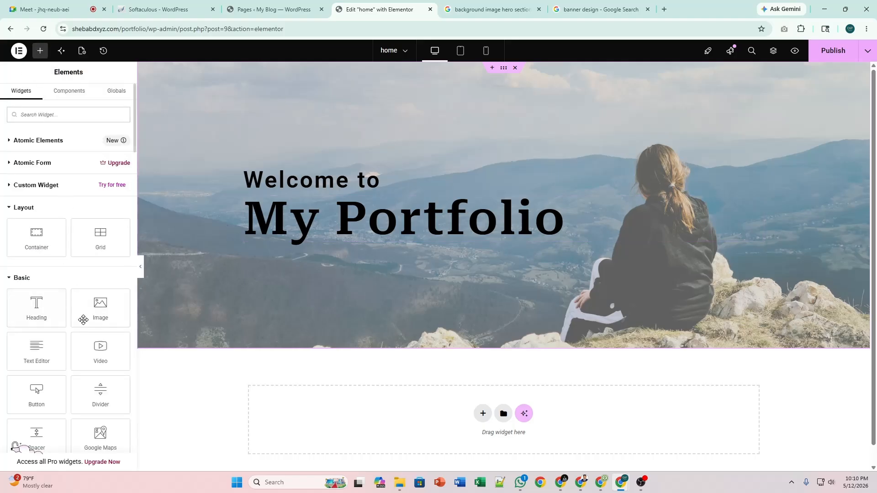
{"action": "scroll", "coordinate": [68, 314], "scroll_direction": "down", "scroll_amount": 5}
{"action": "scroll", "coordinate": [70, 316], "scroll_direction": "up", "scroll_amount": 2}
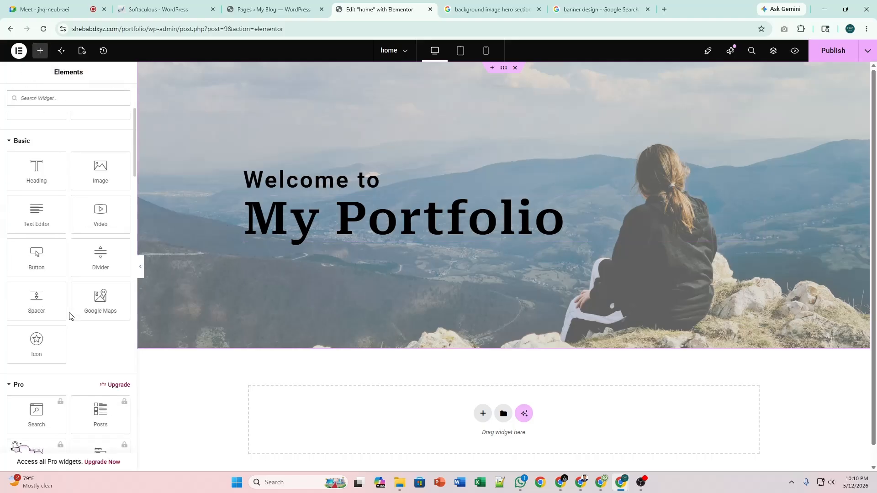
{"action": "left_click_drag", "start_coordinate": [36, 256], "coordinate": [336, 231]}
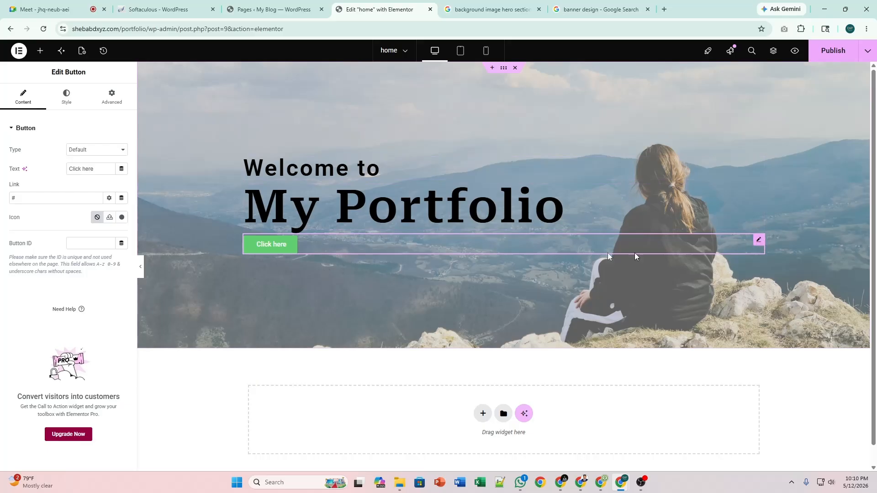
{"action": "triple_click", "coordinate": [76, 168]}
{"action": "type", "text": "lea"}
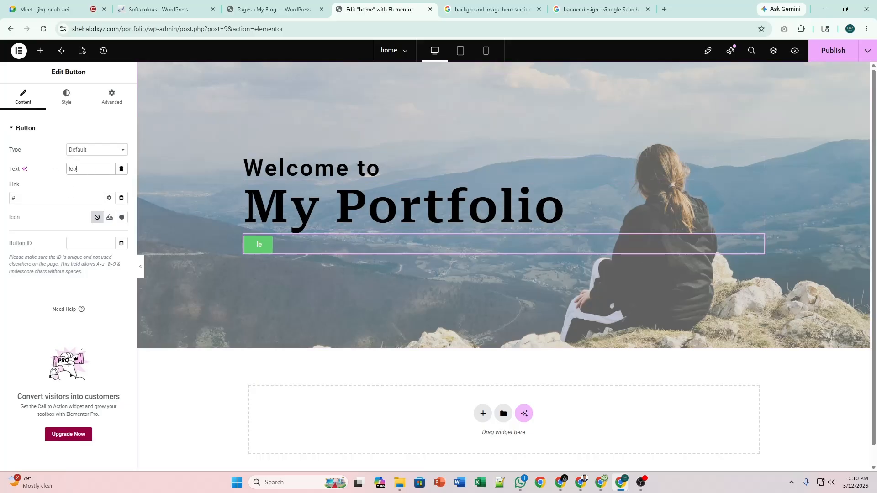
{"action": "type", "text": "rn More"}
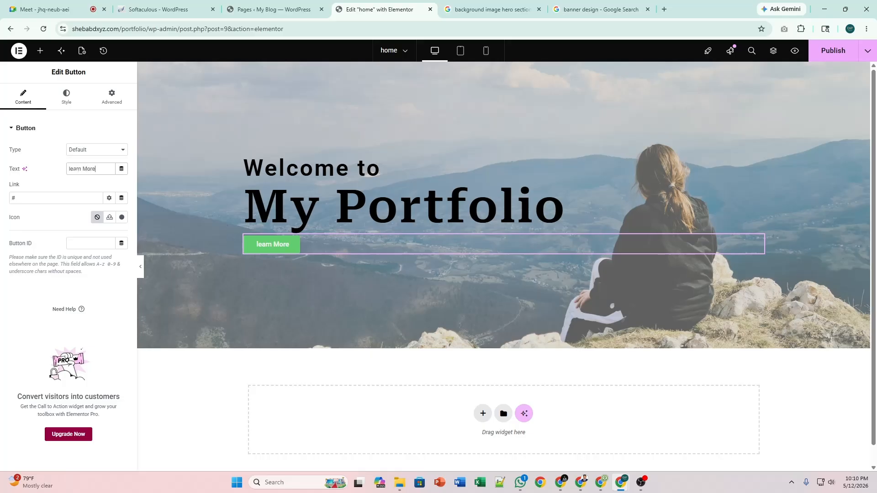
{"action": "left_click", "coordinate": [66, 110]}
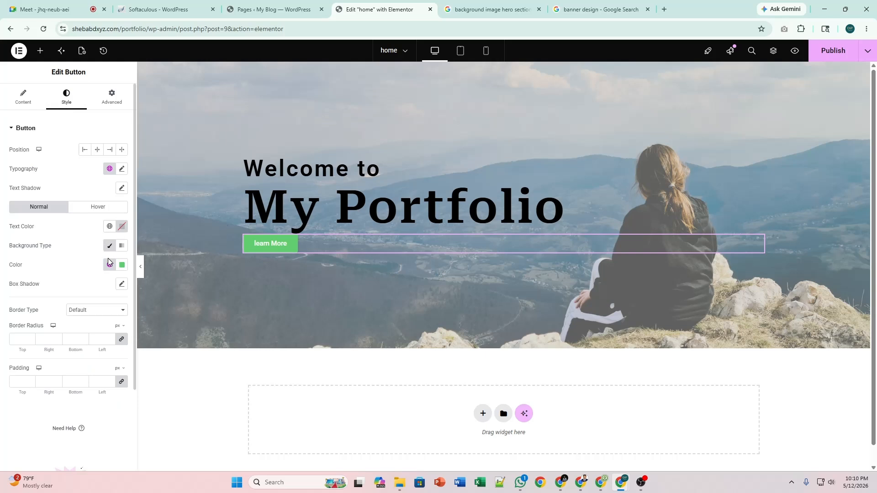
{"action": "left_click", "coordinate": [15, 105]}
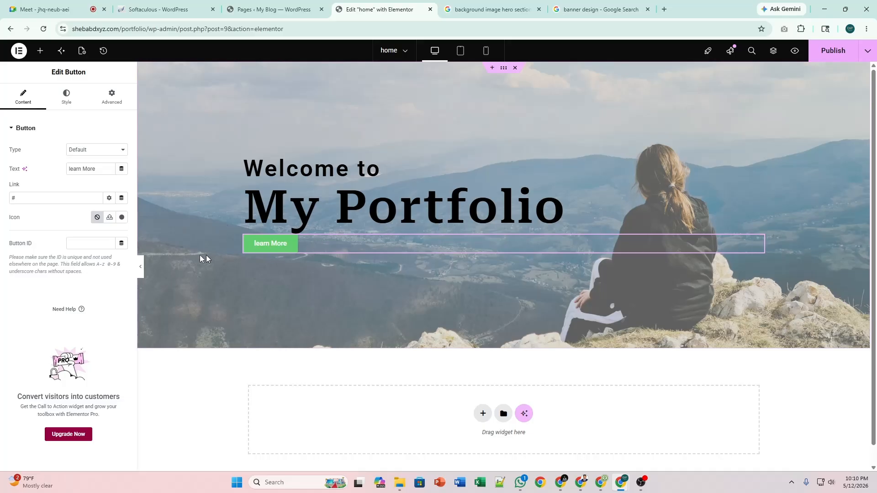
{"action": "left_click", "coordinate": [58, 196]}
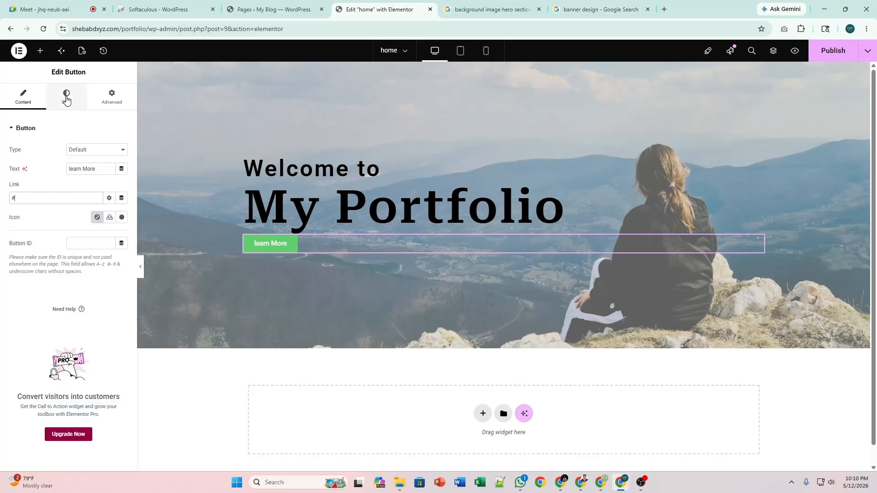
{"action": "left_click", "coordinate": [65, 96]}
{"action": "left_click", "coordinate": [27, 100]}
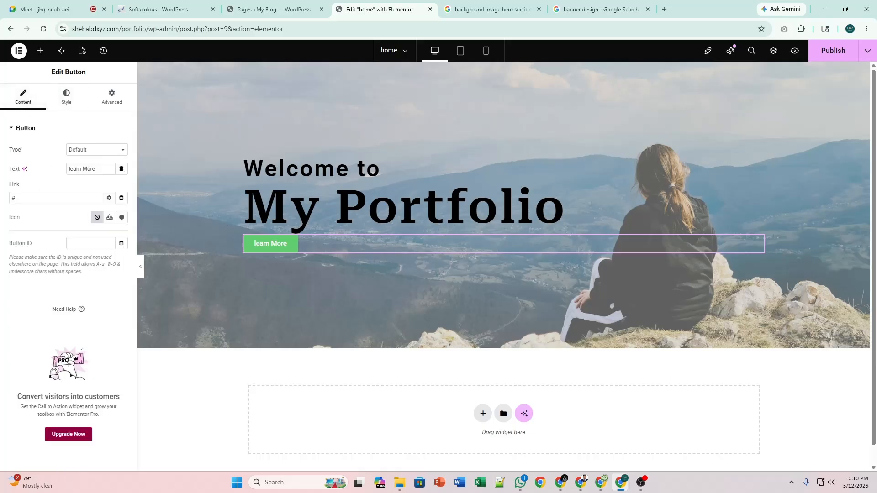
Insert a circled right-arrow icon from an 'arrow' search, with Icon Position set to End.
{"action": "left_click", "coordinate": [122, 218]}
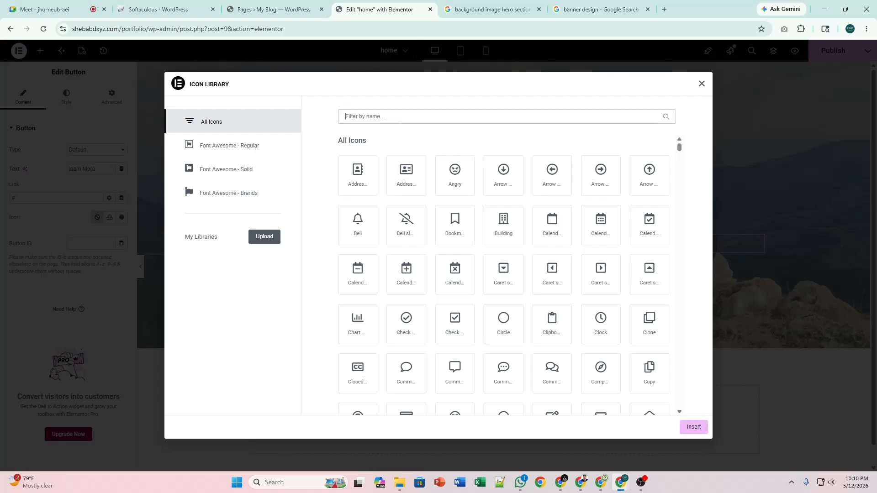
{"action": "type", "text": "arrow"}
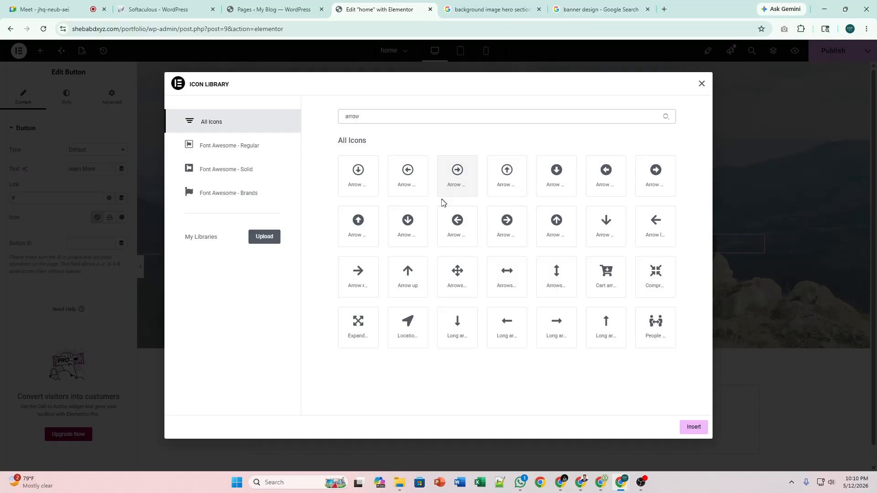
{"action": "left_click", "coordinate": [500, 233]}
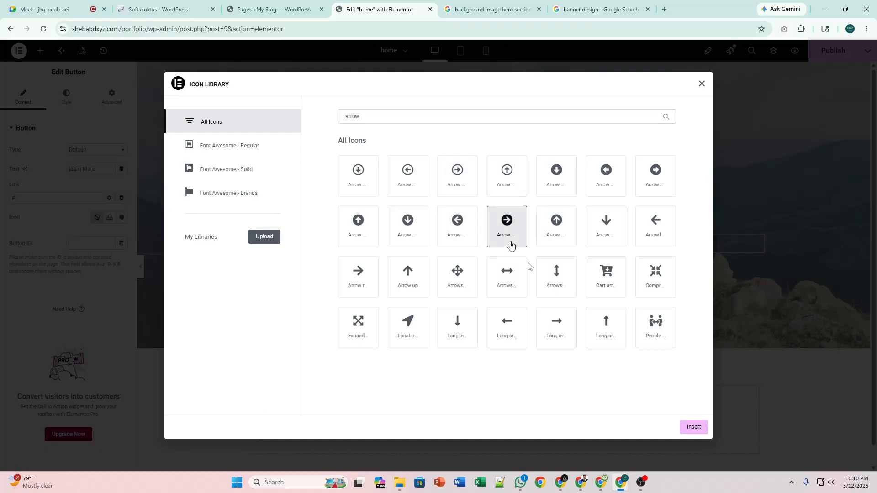
{"action": "left_click", "coordinate": [690, 427]}
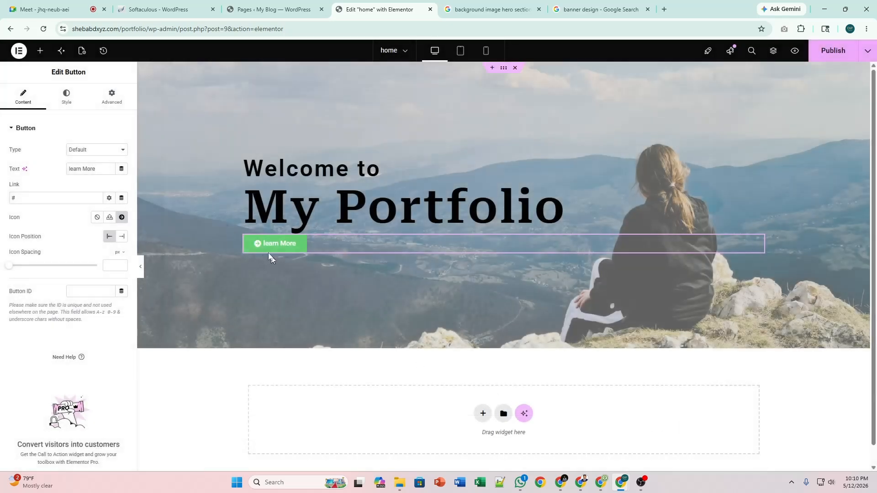
{"action": "left_click", "coordinate": [121, 236]}
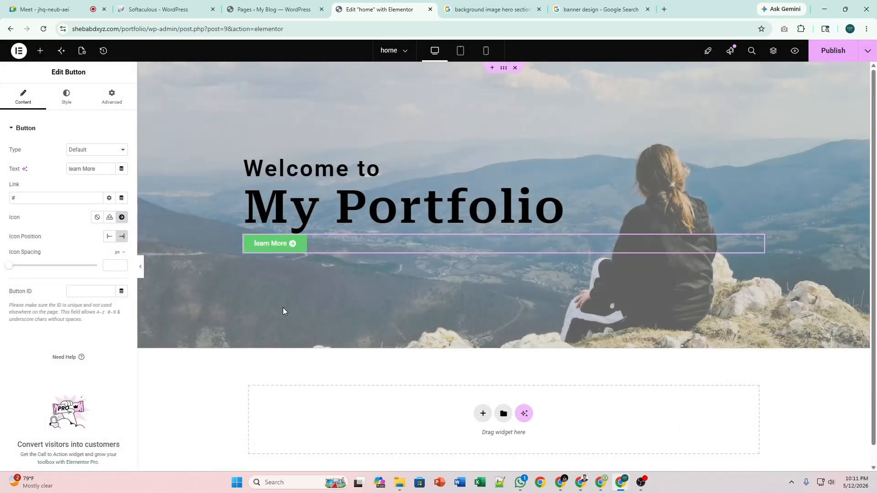
Try Roboto Serif on the button's typography, then reset it to the default font.
{"action": "left_click", "coordinate": [67, 97]}
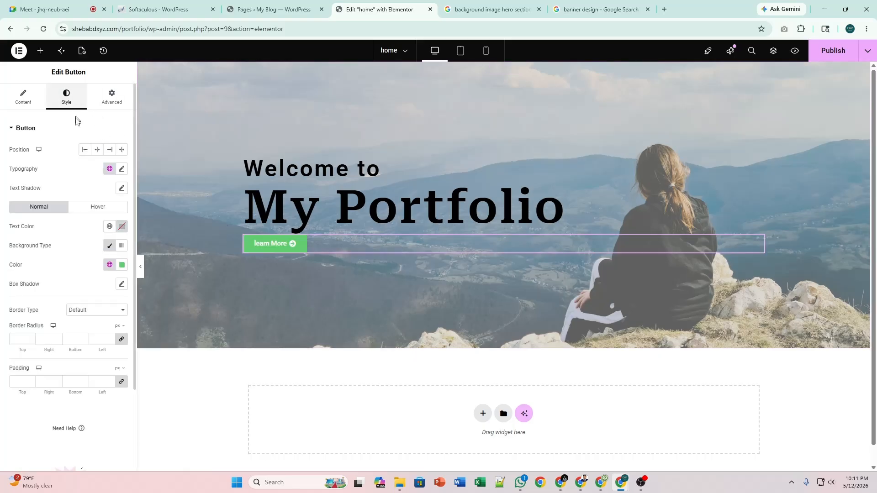
{"action": "left_click", "coordinate": [122, 169]}
{"action": "left_click", "coordinate": [123, 171]}
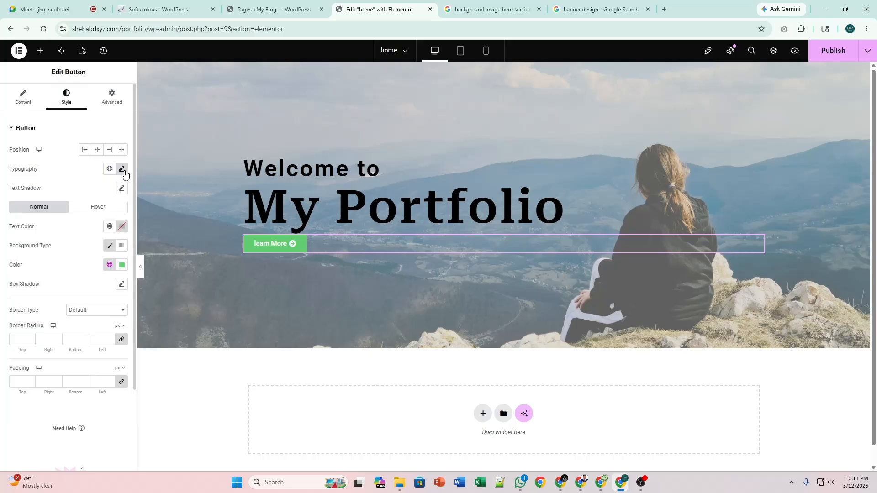
{"action": "left_click", "coordinate": [122, 170]}
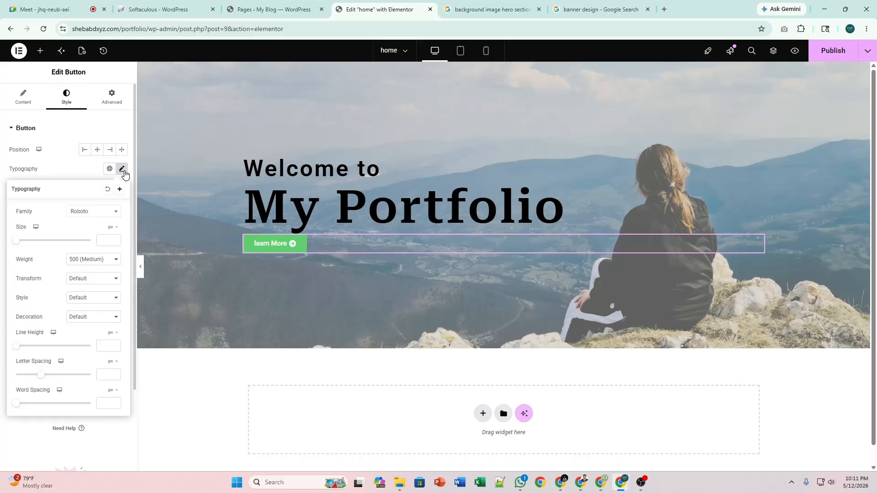
{"action": "left_click", "coordinate": [97, 212]}
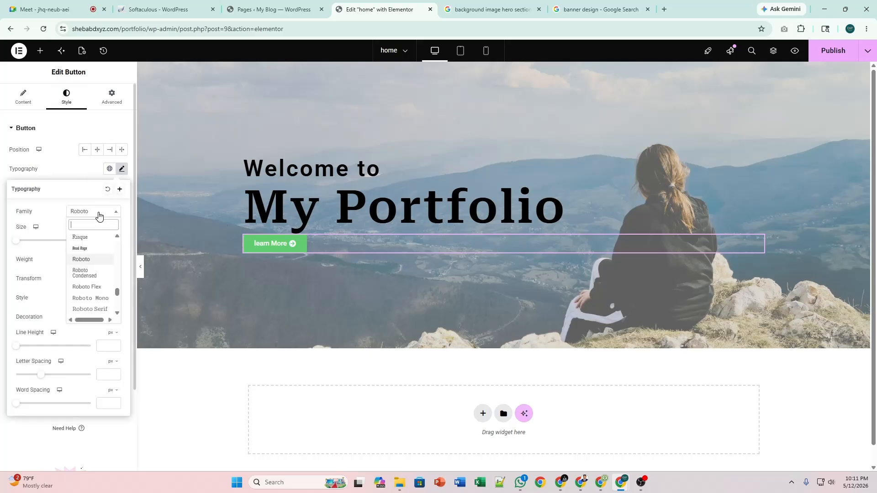
{"action": "left_click", "coordinate": [96, 310]}
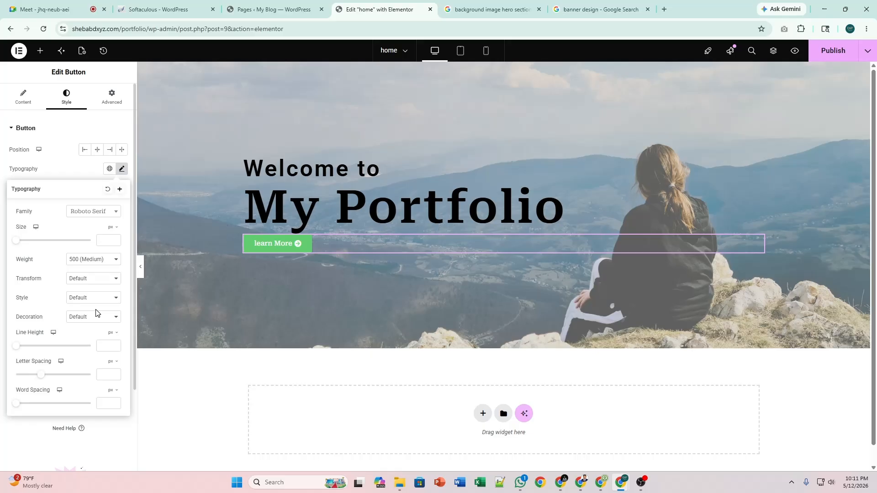
{"action": "left_click", "coordinate": [108, 191]}
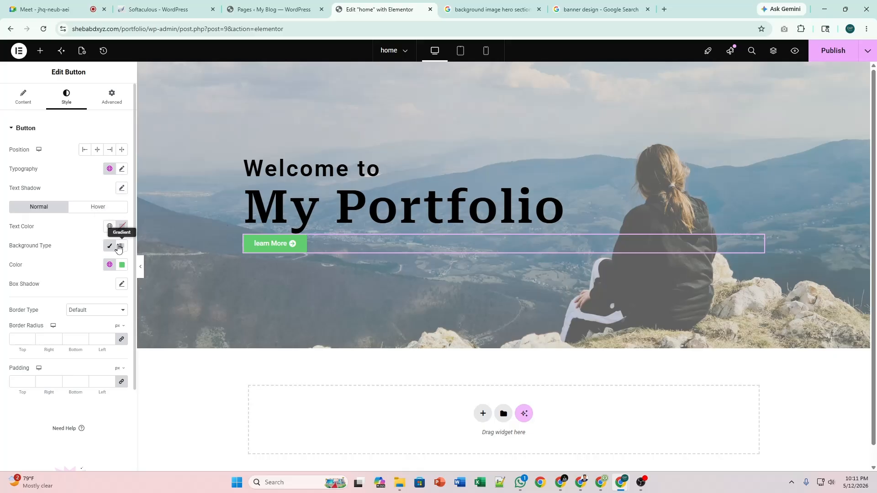
Change the button's background colour to purple #8665F0.
{"action": "left_click", "coordinate": [122, 265]}
{"action": "left_click_drag", "start_coordinate": [85, 322], "coordinate": [130, 305]}
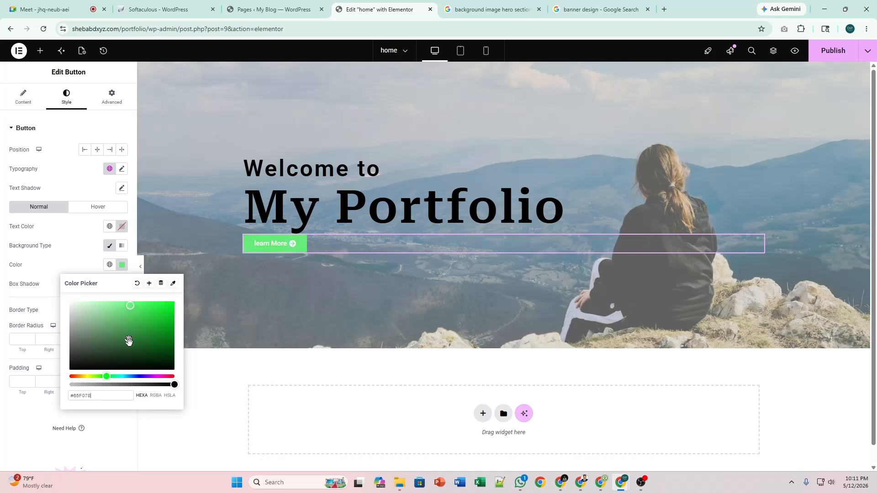
{"action": "left_click", "coordinate": [143, 375]}
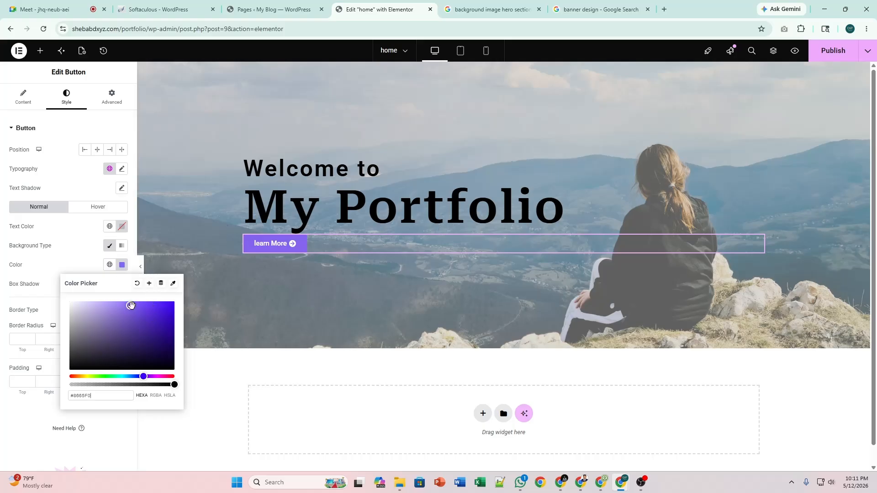
Capitalise the button label so it reads 'Learn More'.
{"action": "left_click", "coordinate": [23, 97]}
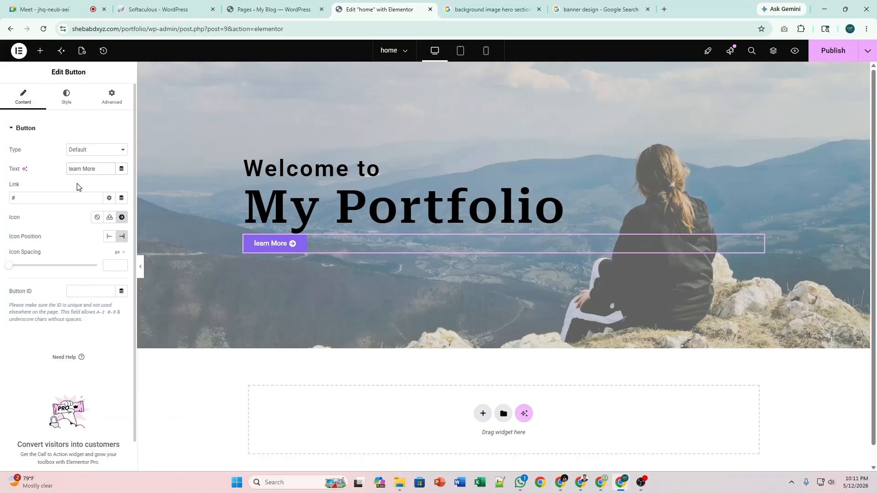
{"action": "key", "text": "BackSpace"}
{"action": "type", "text": "L"}
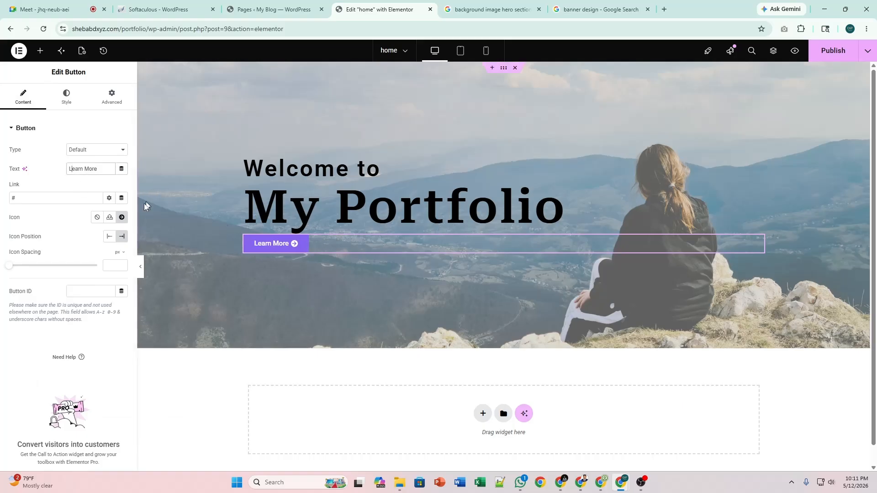
{"action": "left_click", "coordinate": [66, 96]}
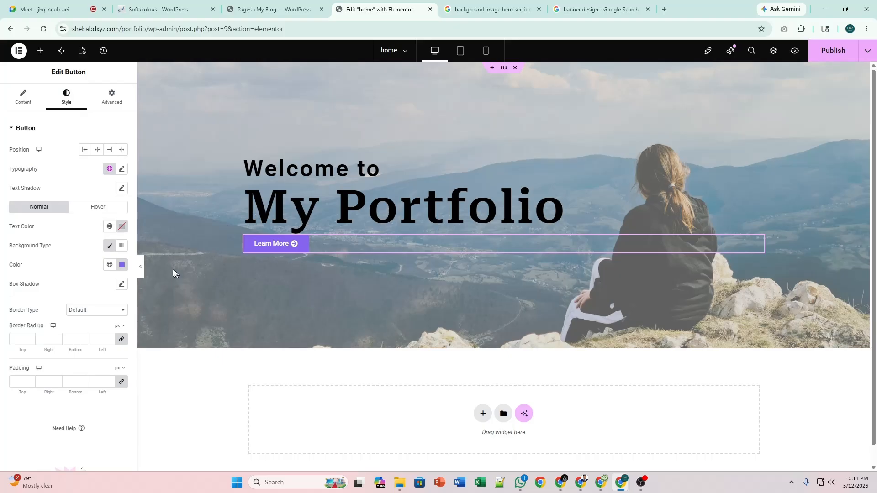
Set the Learn More button's border type to Solid and clear the border width fields.
{"action": "scroll", "coordinate": [57, 196], "scroll_direction": "down", "scroll_amount": 2}
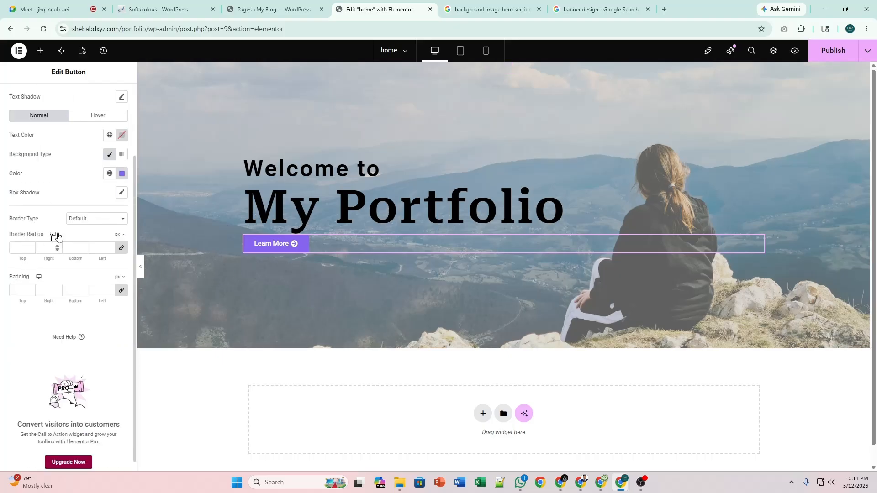
{"action": "left_click", "coordinate": [83, 219]}
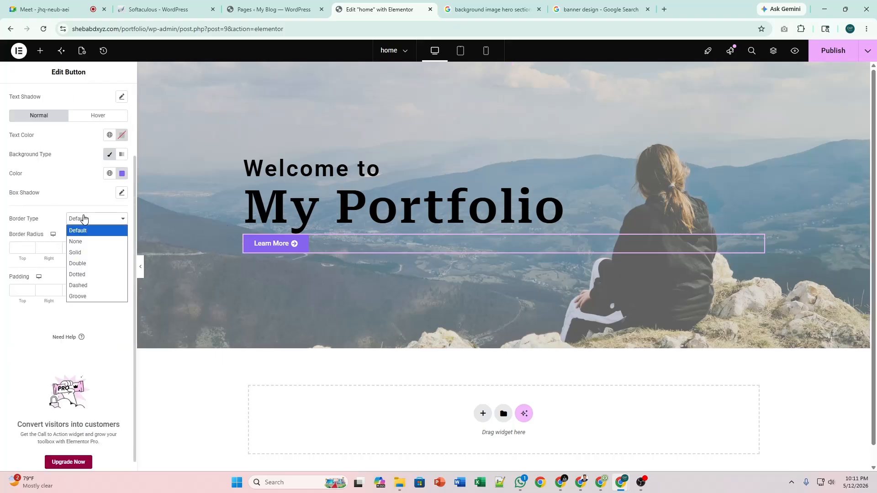
{"action": "left_click", "coordinate": [84, 218]}
{"action": "left_click", "coordinate": [84, 219]}
{"action": "left_click", "coordinate": [86, 241]}
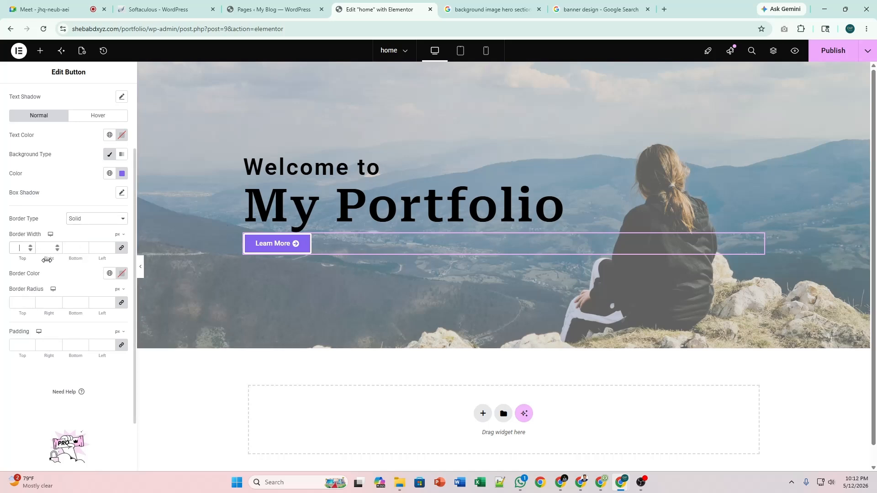
{"action": "type", "text": "5"}
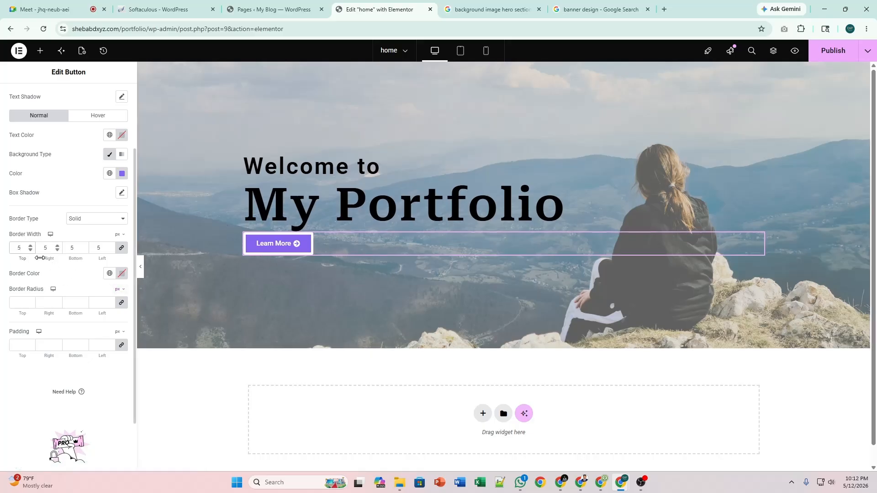
{"action": "type", "text": "5"}
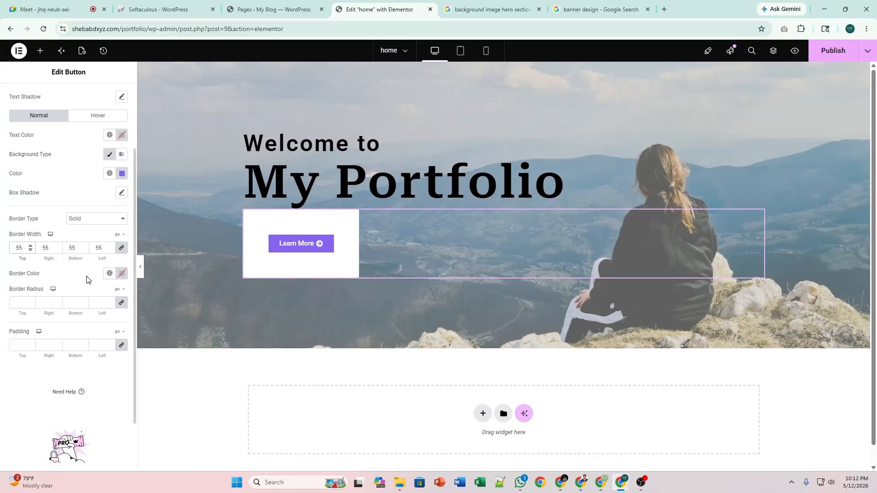
{"action": "key", "text": "BackSpace"}
{"action": "key", "text": "BackSpace"}
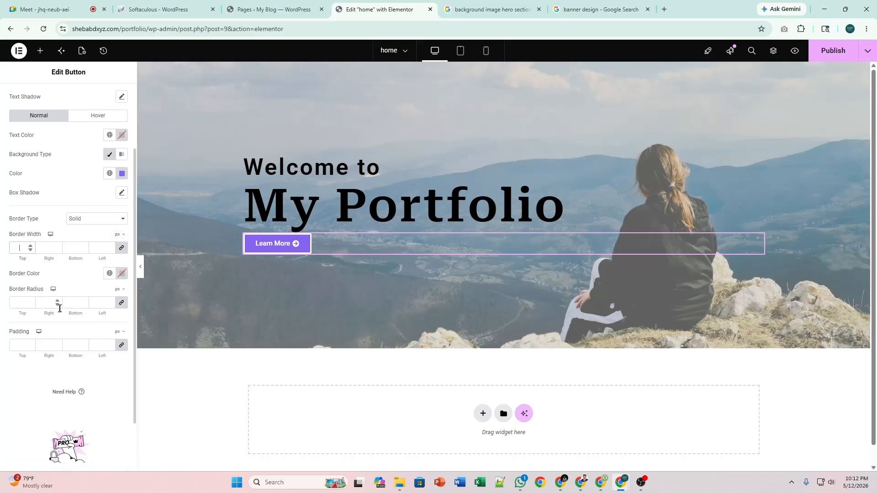
Enter 30 in the linked Border Radius fields for all four button corners.
{"action": "left_click", "coordinate": [19, 303]}
{"action": "type", "text": "30"}
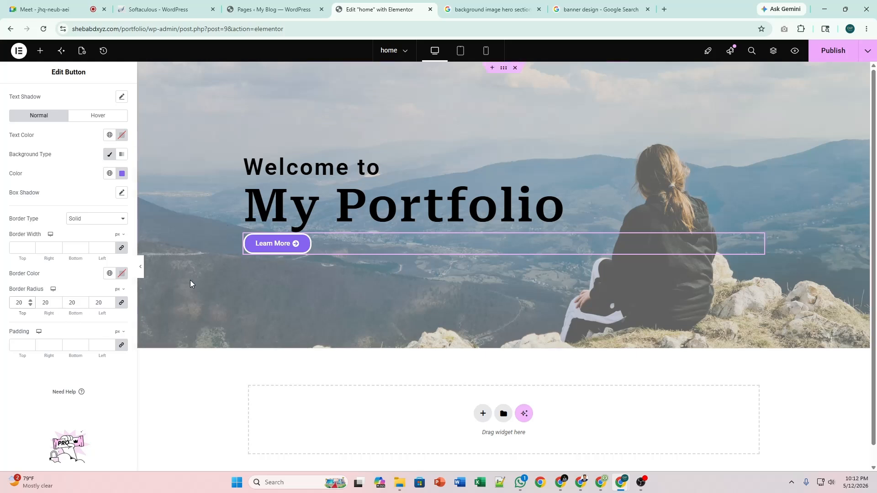
{"action": "key", "text": "BackSpace"}
{"action": "type", "text": "3"}
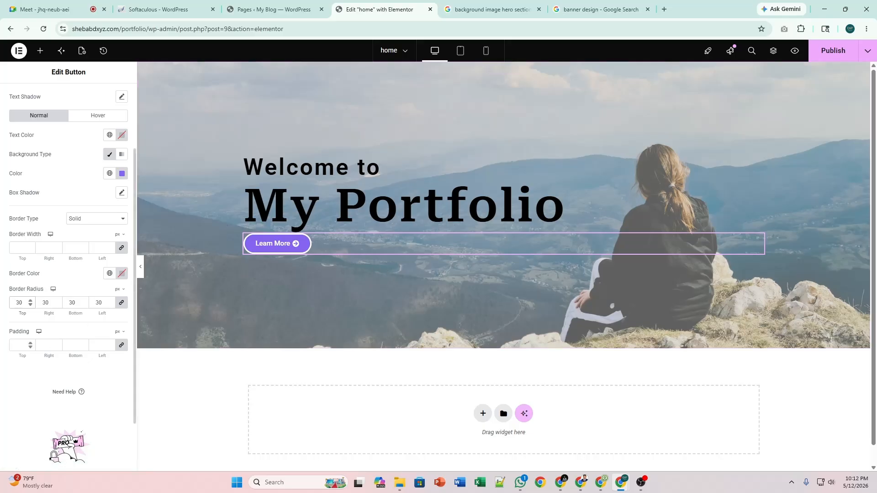
Try button padding values of 20 and 15, ending with all four sides linked at 20 px.
{"action": "left_click", "coordinate": [121, 346]}
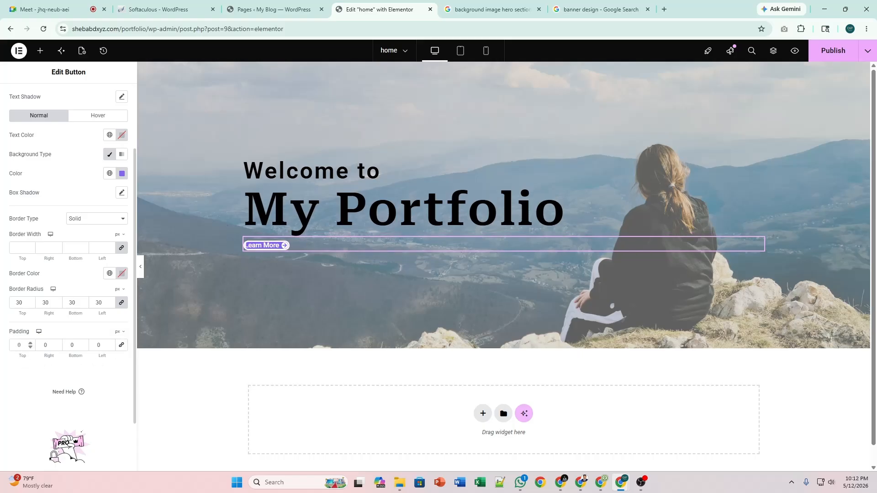
{"action": "type", "text": "20"}
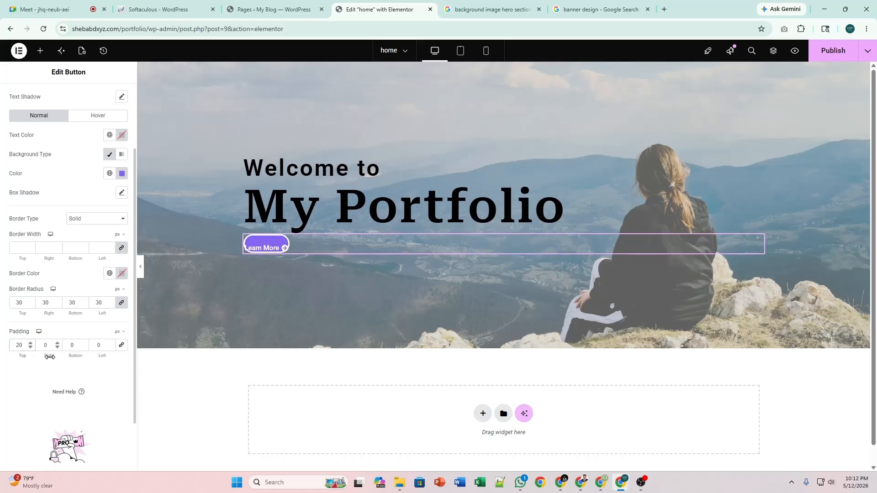
{"action": "left_click", "coordinate": [72, 345]}
{"action": "type", "text": "20"}
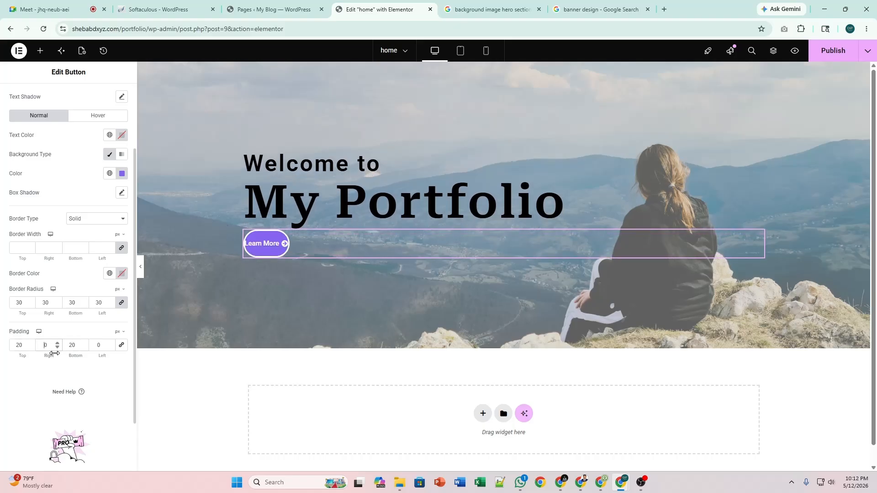
{"action": "type", "text": "20"}
{"action": "left_click", "coordinate": [100, 347]}
{"action": "type", "text": "2"}
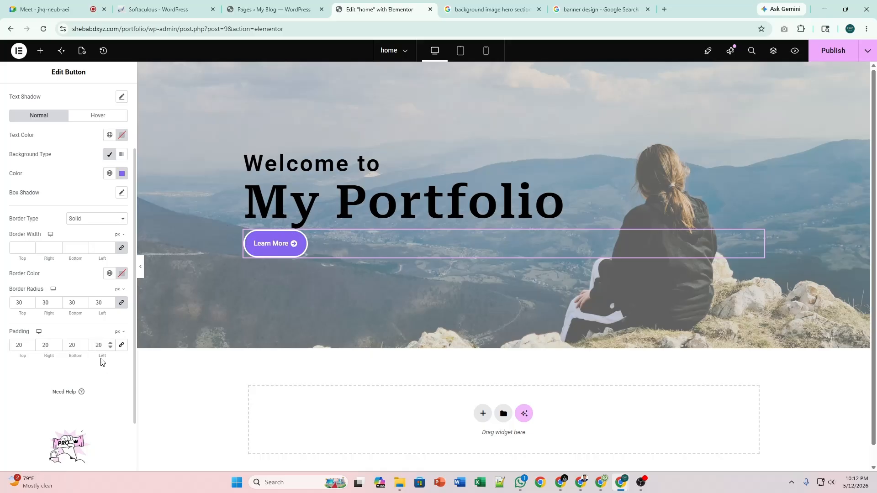
{"action": "key", "text": "BackSpace"}
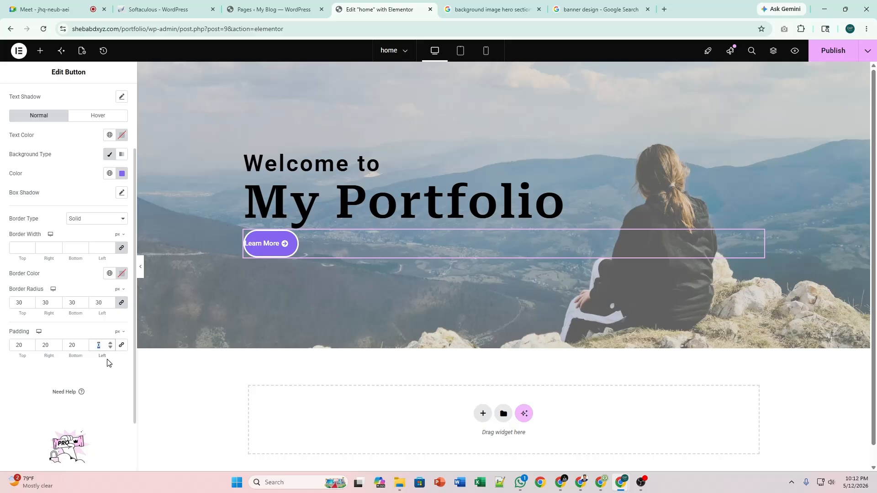
{"action": "type", "text": "15"}
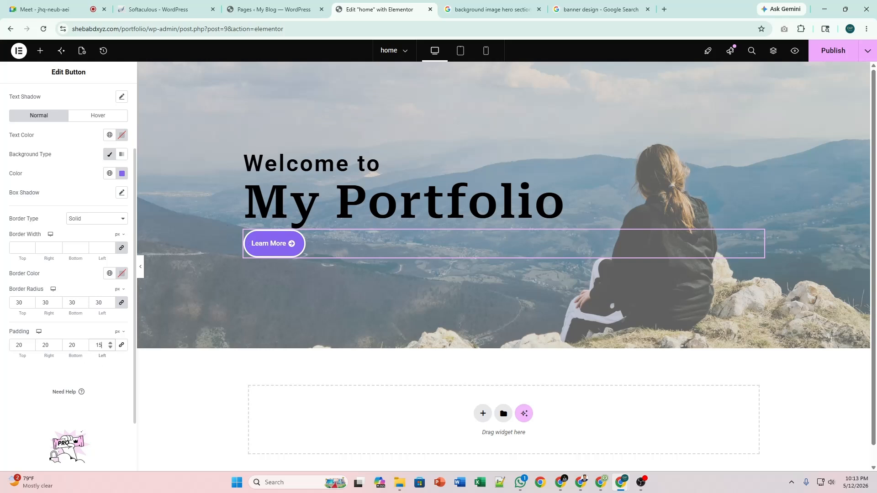
{"action": "double_click", "coordinate": [46, 344]}
{"action": "type", "text": "15"}
{"action": "left_click", "coordinate": [121, 345]}
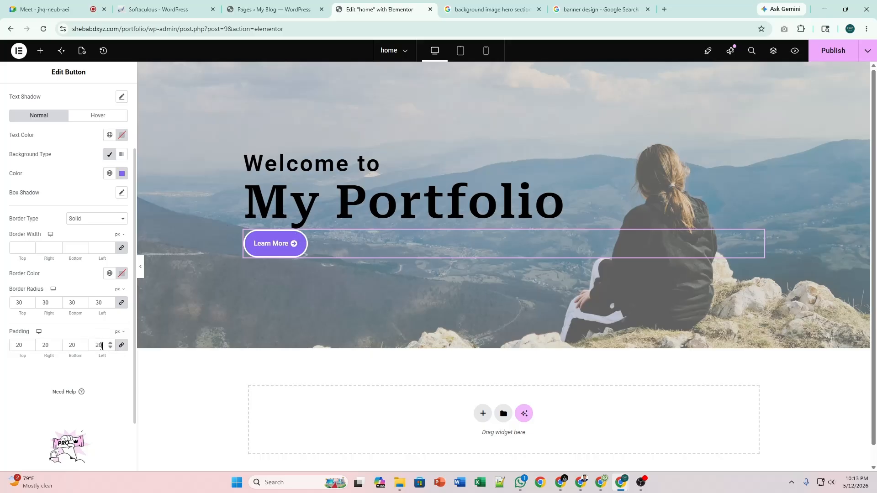
{"action": "double_click", "coordinate": [99, 346]}
{"action": "key", "text": "BackSpace"}
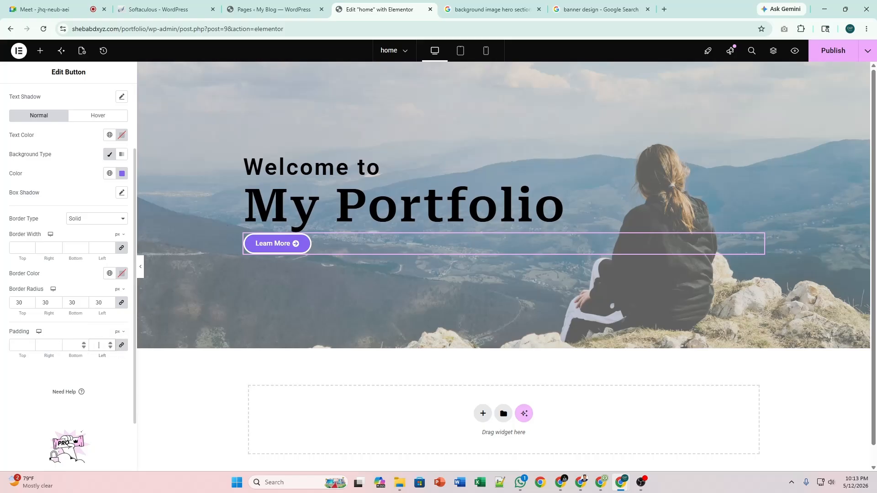
{"action": "type", "text": "20"}
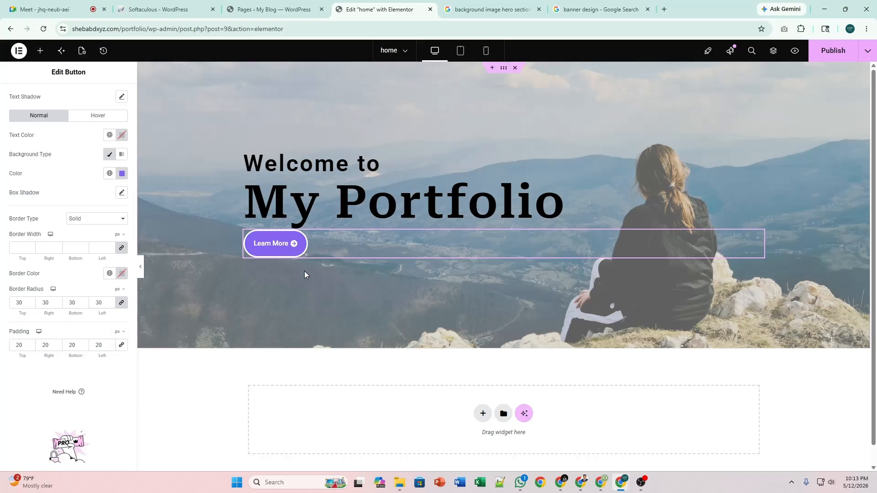
Use the spinners to set padding to 17 px top and bottom, 25 px left and right.
{"action": "left_click", "coordinate": [84, 348]}
{"action": "left_click", "coordinate": [84, 347]}
{"action": "left_click", "coordinate": [84, 348]}
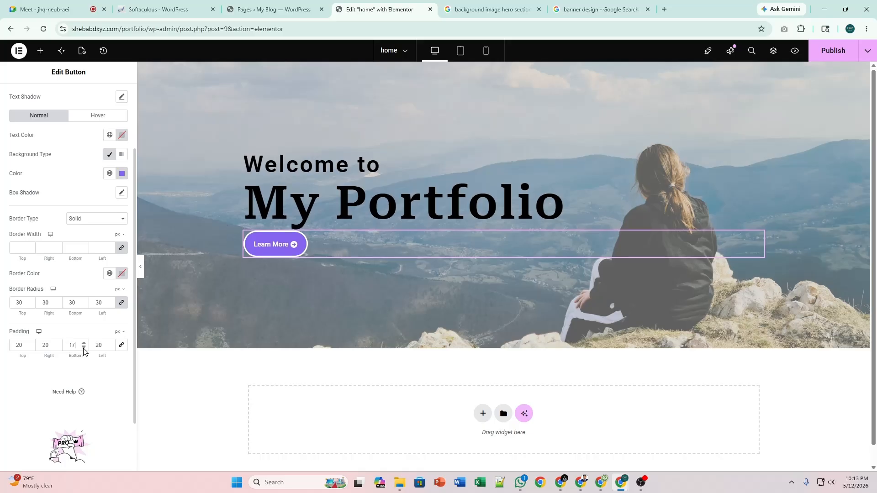
{"action": "left_click", "coordinate": [29, 348]}
{"action": "left_click", "coordinate": [29, 348]}
{"action": "left_click", "coordinate": [29, 348]}
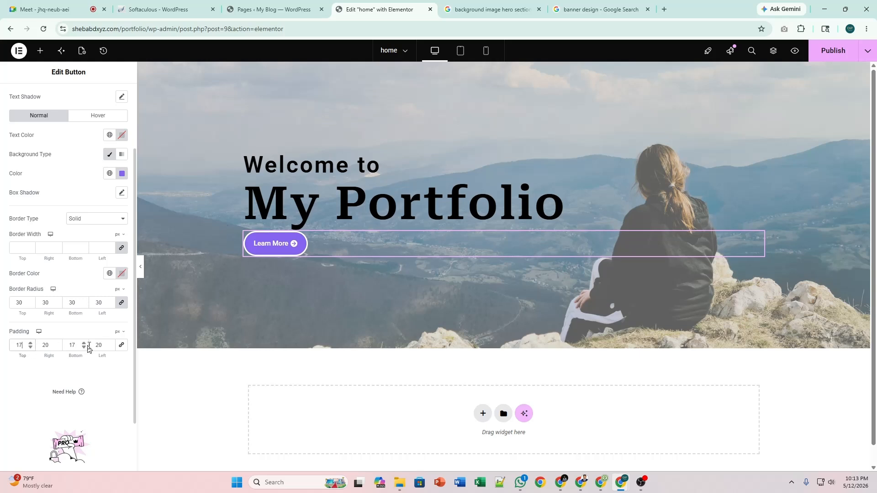
{"action": "left_click", "coordinate": [111, 343]}
{"action": "left_click", "coordinate": [110, 342]}
{"action": "left_click", "coordinate": [110, 343]}
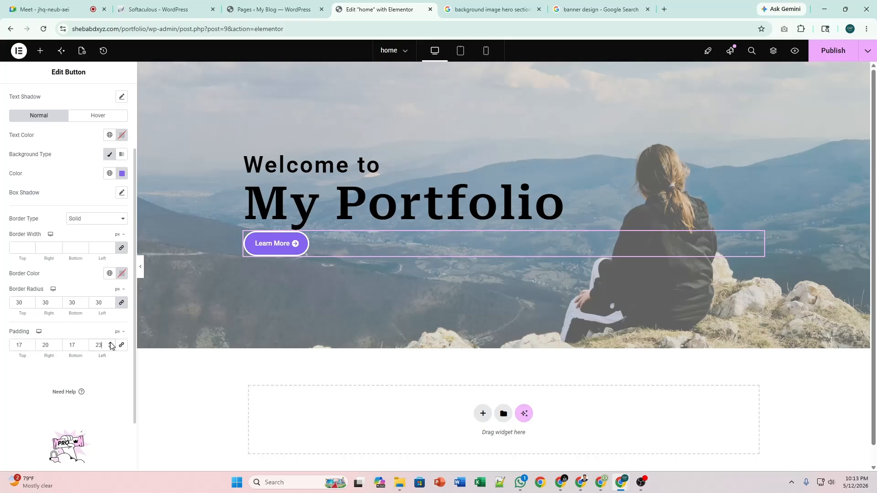
{"action": "left_click", "coordinate": [110, 343]}
{"action": "left_click", "coordinate": [111, 343]}
{"action": "left_click", "coordinate": [58, 343]}
{"action": "left_click", "coordinate": [58, 343]}
{"action": "left_click", "coordinate": [58, 343]}
{"action": "left_click", "coordinate": [58, 343]}
{"action": "left_click", "coordinate": [58, 343]}
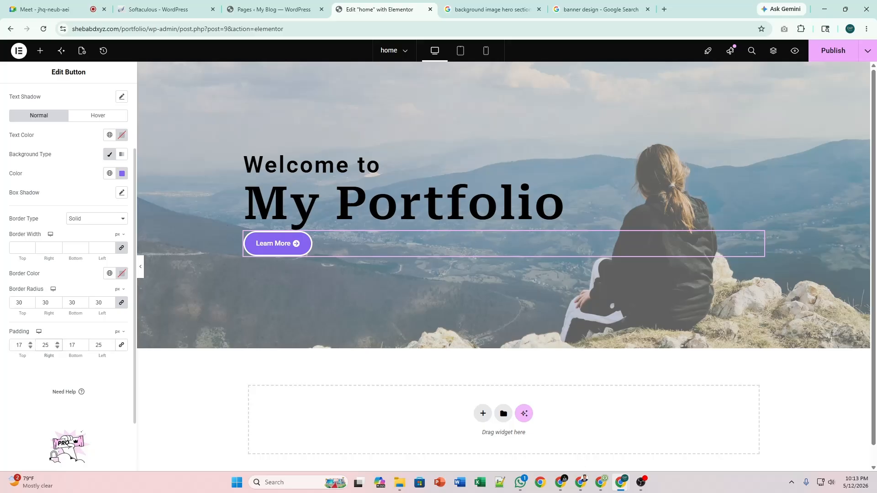
Drop top and bottom padding to 15, preview the hero, then restore both to 17 px.
{"action": "left_click", "coordinate": [29, 348]}
{"action": "left_click", "coordinate": [30, 348]}
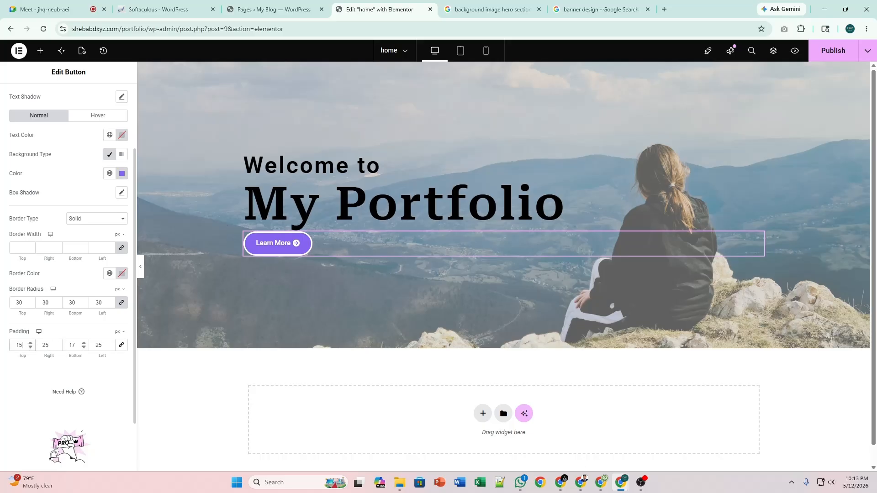
{"action": "left_click", "coordinate": [84, 347]}
{"action": "left_click", "coordinate": [84, 347]}
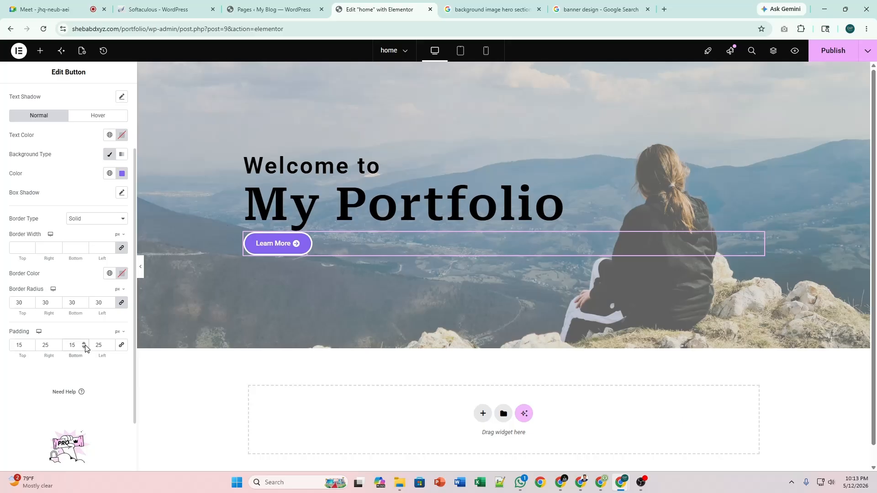
{"action": "left_click", "coordinate": [141, 273]}
{"action": "left_click", "coordinate": [30, 343]}
{"action": "left_click", "coordinate": [31, 343]}
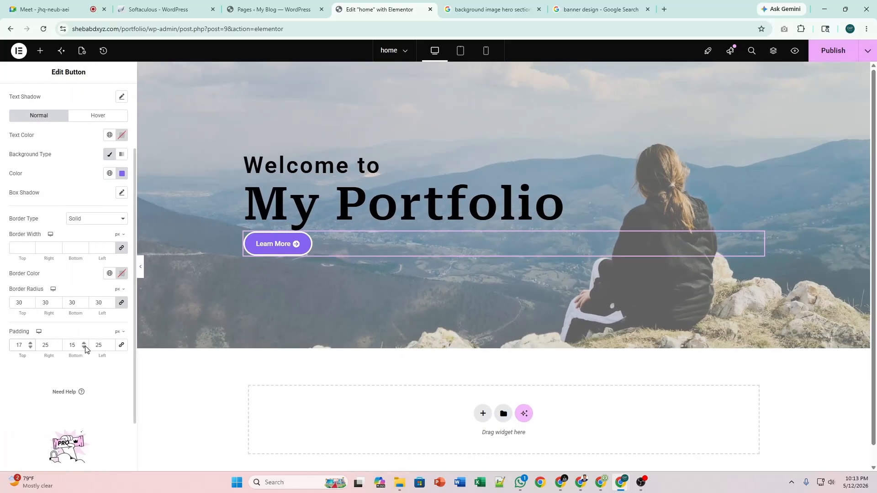
{"action": "left_click", "coordinate": [83, 344]}
{"action": "left_click", "coordinate": [83, 343]}
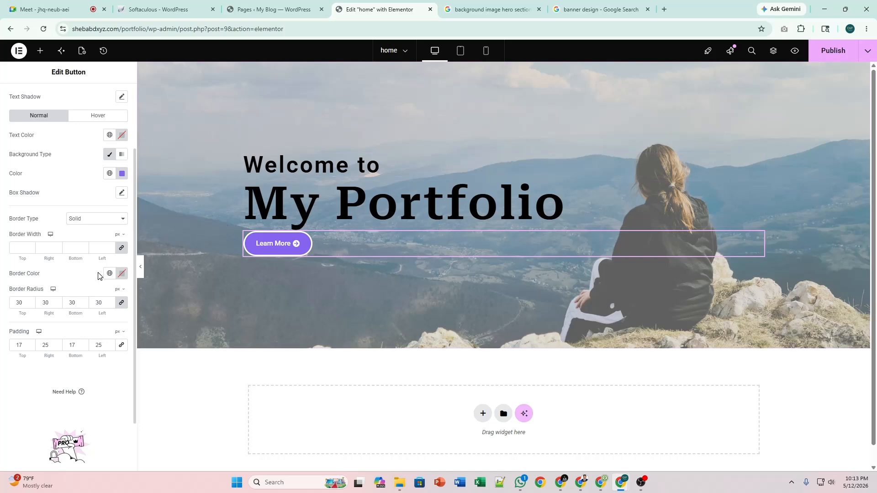
Unlink the button's Advanced > Layout padding for a 20 px top value and preview it.
{"action": "left_click", "coordinate": [141, 273]}
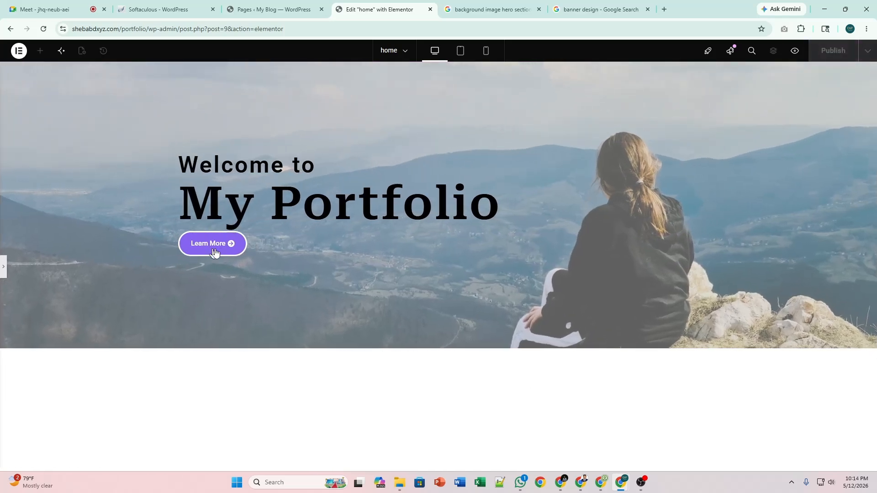
{"action": "left_click", "coordinate": [3, 267]}
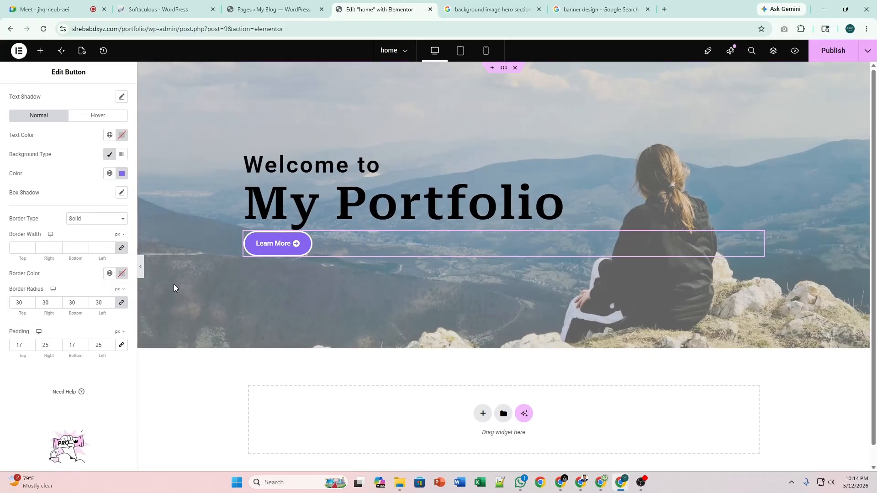
{"action": "scroll", "coordinate": [84, 195], "scroll_direction": "up", "scroll_amount": 2}
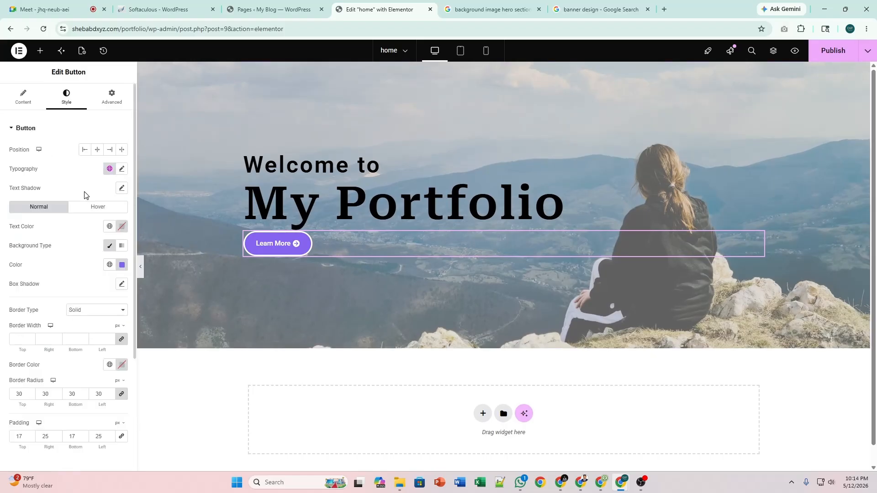
{"action": "left_click", "coordinate": [111, 105]}
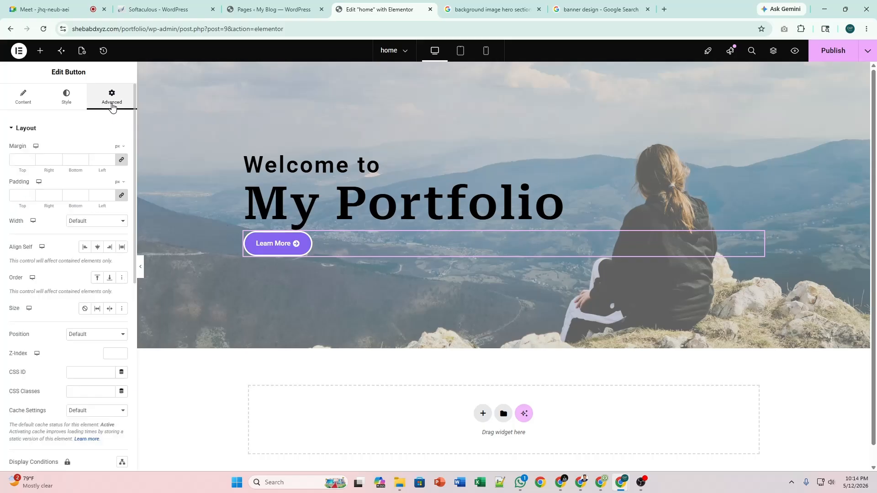
{"action": "left_click", "coordinate": [122, 195]}
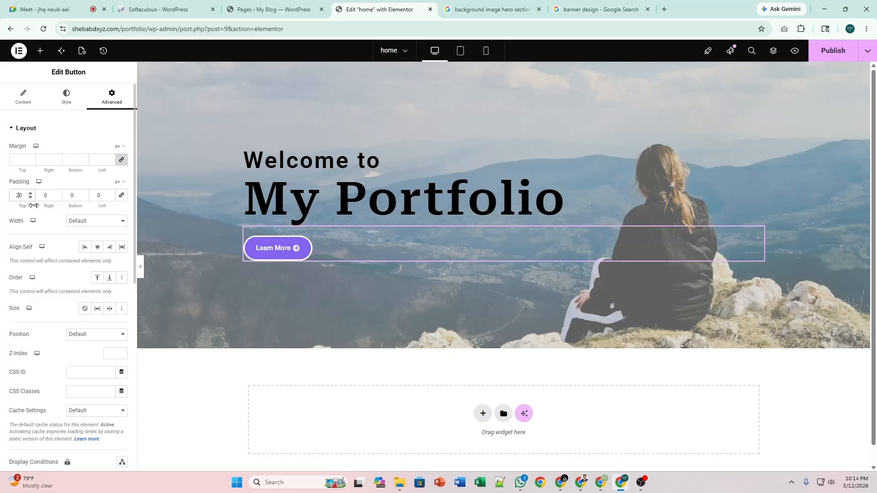
{"action": "left_click", "coordinate": [140, 267]}
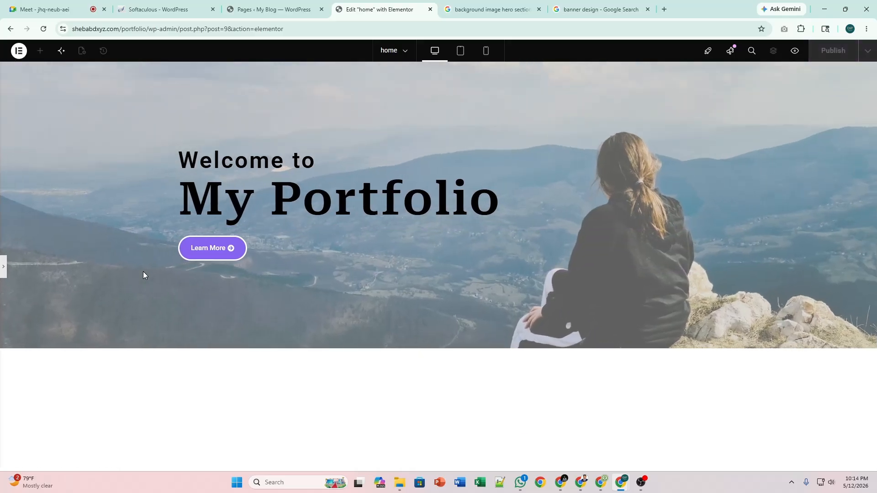
{"action": "left_click", "coordinate": [3, 270]}
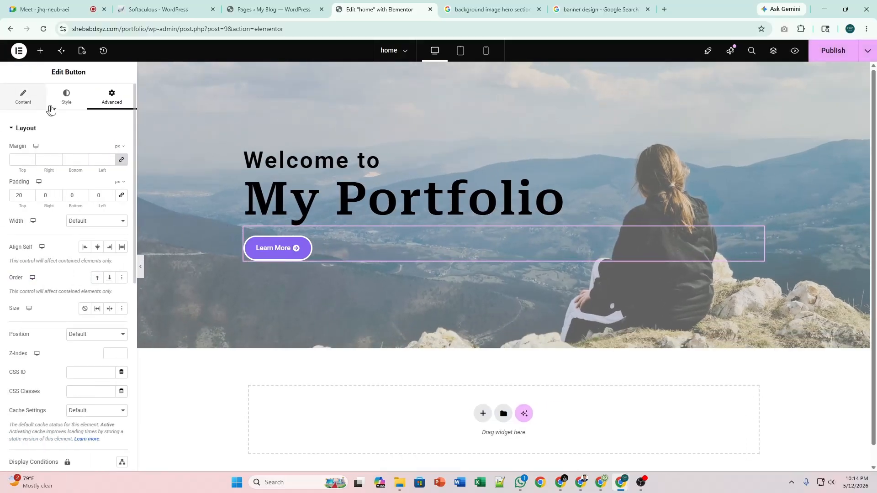
{"action": "left_click", "coordinate": [66, 98]}
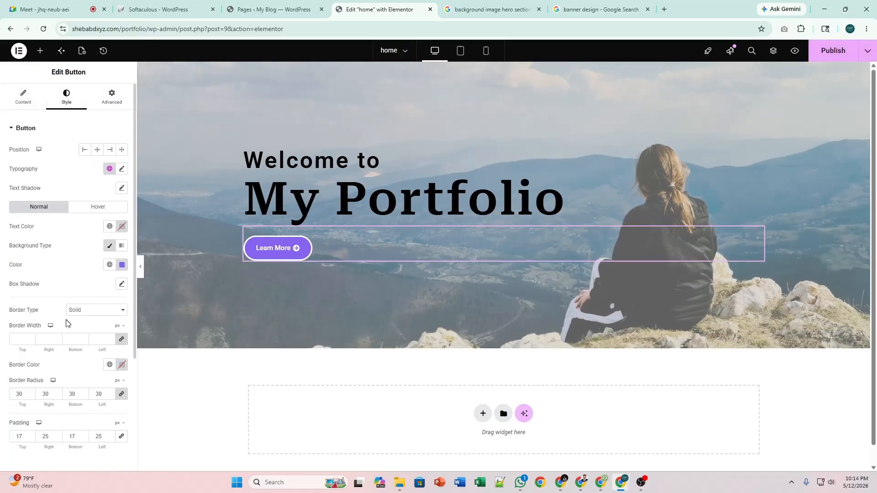
Change the button's border radius to 10 and preview the less rounded button.
{"action": "scroll", "coordinate": [44, 315], "scroll_direction": "down", "scroll_amount": 3}
{"action": "scroll", "coordinate": [34, 304], "scroll_direction": "up", "scroll_amount": 1}
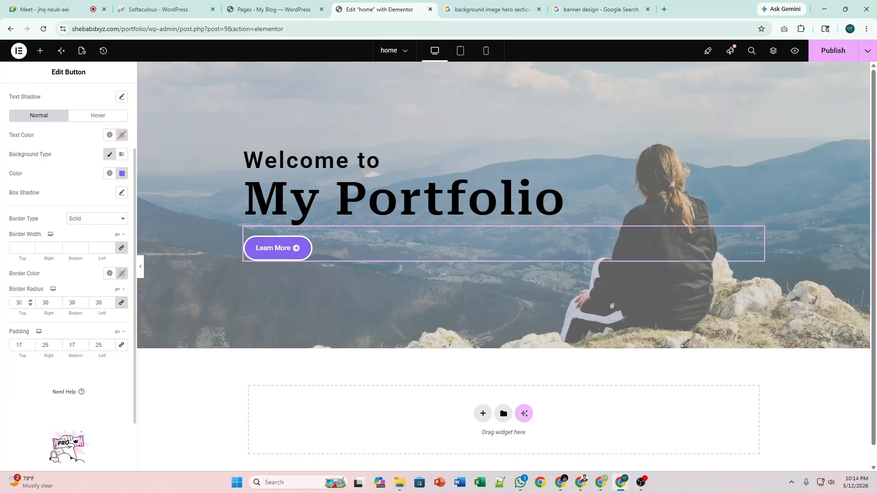
{"action": "double_click", "coordinate": [17, 303]}
{"action": "type", "text": "10"}
{"action": "left_click", "coordinate": [143, 267]}
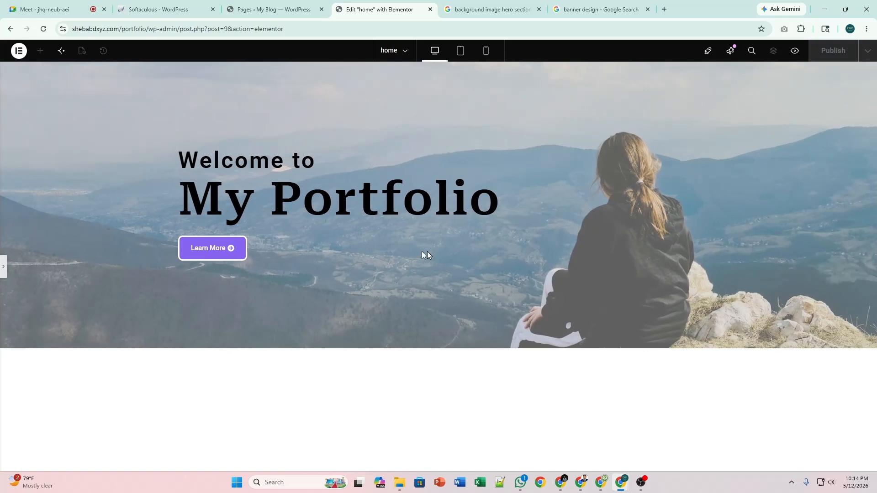
Switch the border type to Default and back to Solid, then preview the hero full width.
{"action": "left_click", "coordinate": [3, 266]}
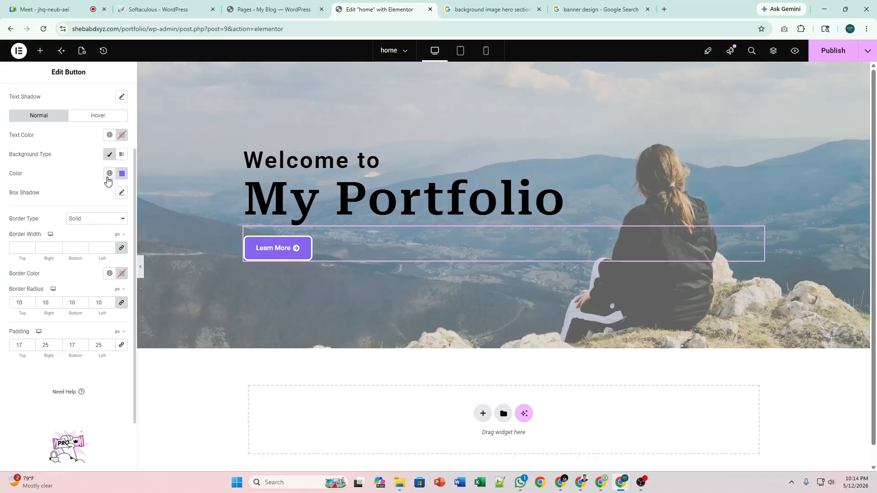
{"action": "left_click", "coordinate": [101, 219]}
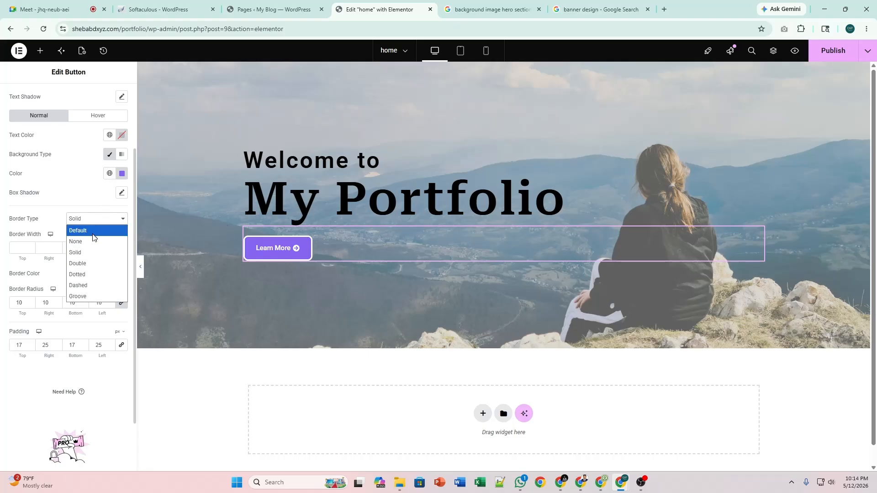
{"action": "left_click", "coordinate": [97, 231]}
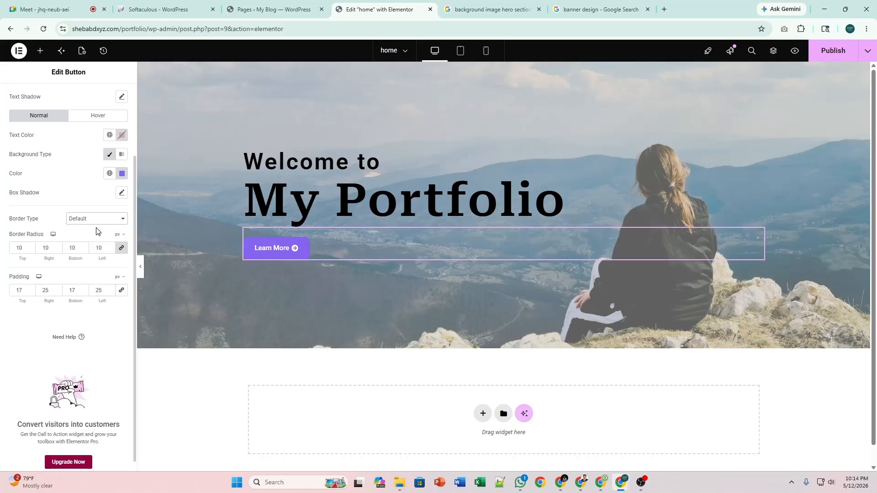
{"action": "left_click", "coordinate": [97, 220]}
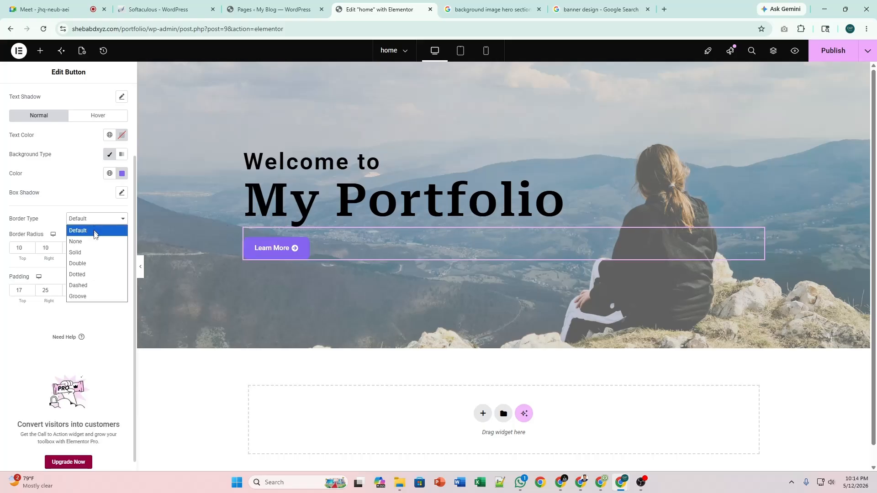
{"action": "left_click", "coordinate": [96, 250]}
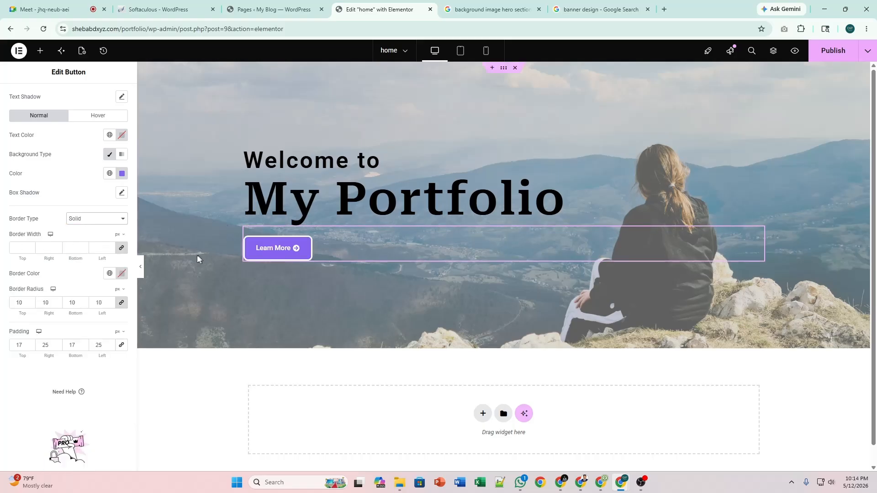
{"action": "left_click", "coordinate": [140, 266]}
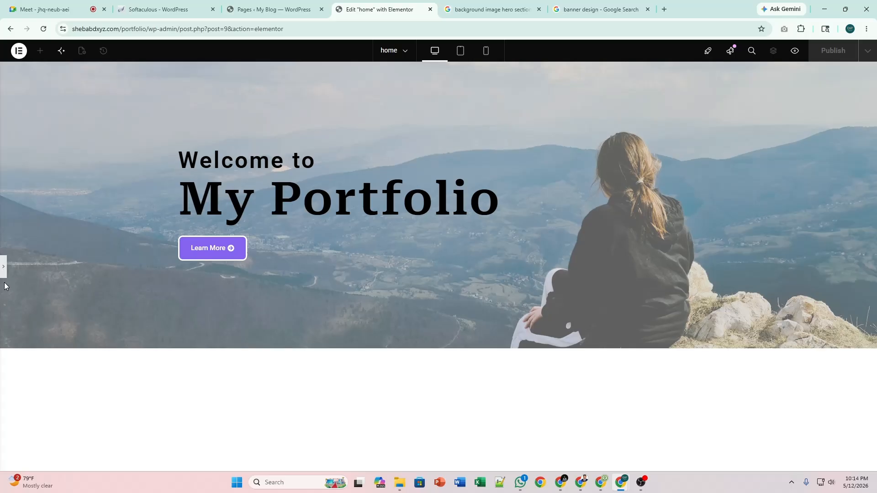
Widen the button's left and right padding to 30 px and preview it.
{"action": "left_click", "coordinate": [3, 266]}
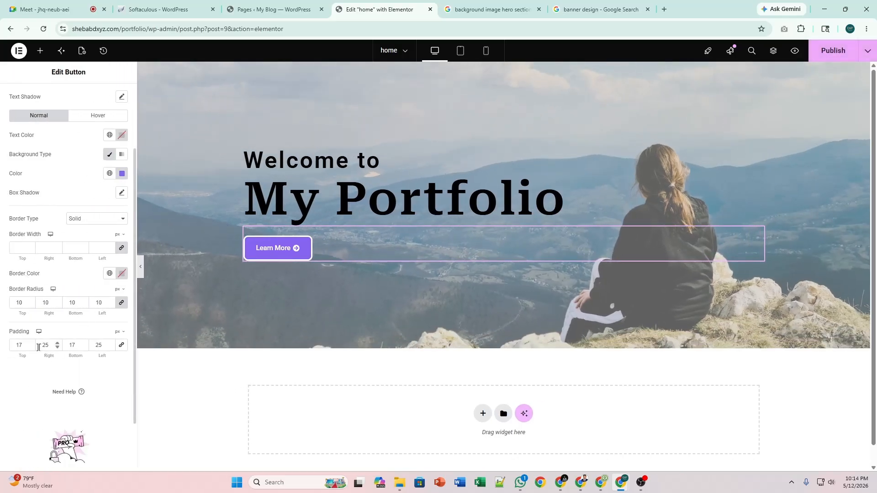
{"action": "double_click", "coordinate": [46, 345]}
{"action": "type", "text": "30"}
{"action": "left_click", "coordinate": [101, 345]}
{"action": "type", "text": "30"}
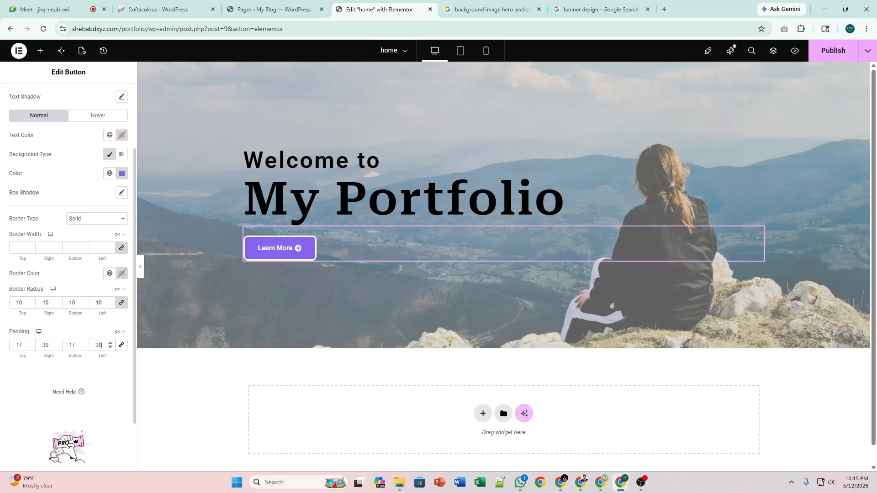
{"action": "left_click", "coordinate": [141, 273]}
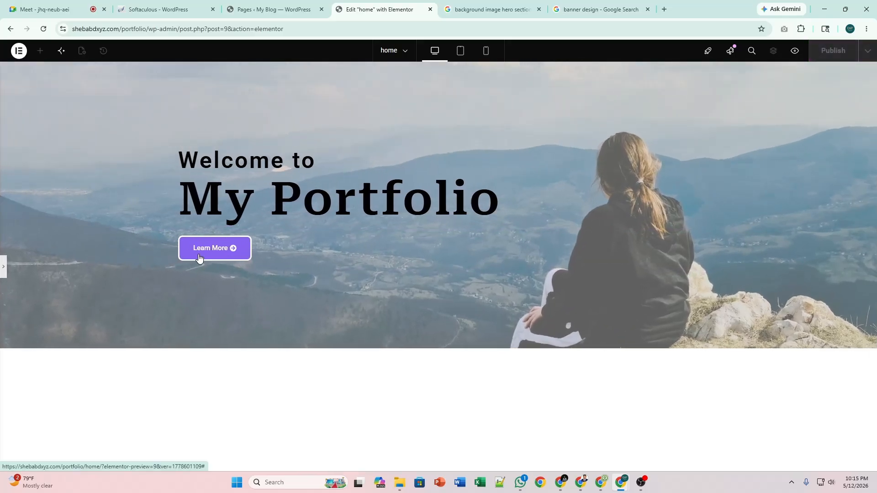
{"action": "left_click", "coordinate": [2, 274]}
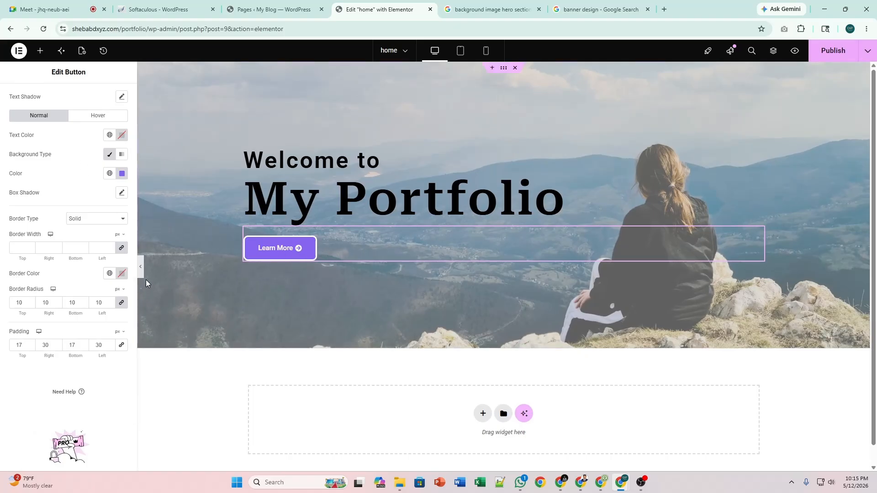
Set the side padding to 35 px and top and bottom padding to 20 px, then preview.
{"action": "left_click", "coordinate": [51, 345]}
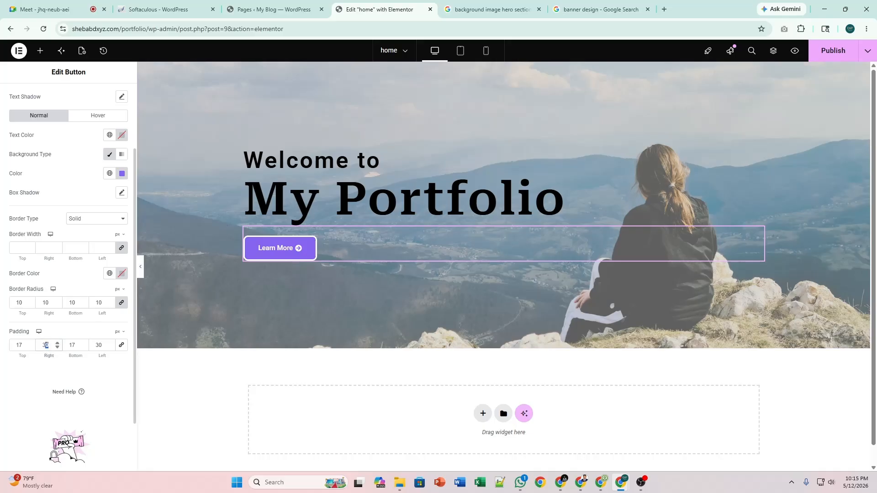
{"action": "type", "text": "55"}
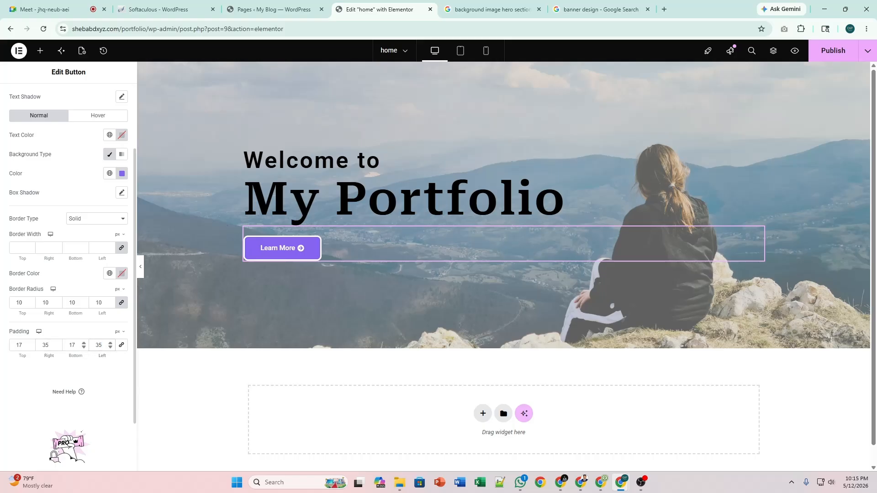
{"action": "left_click", "coordinate": [83, 343]}
{"action": "left_click", "coordinate": [84, 344]}
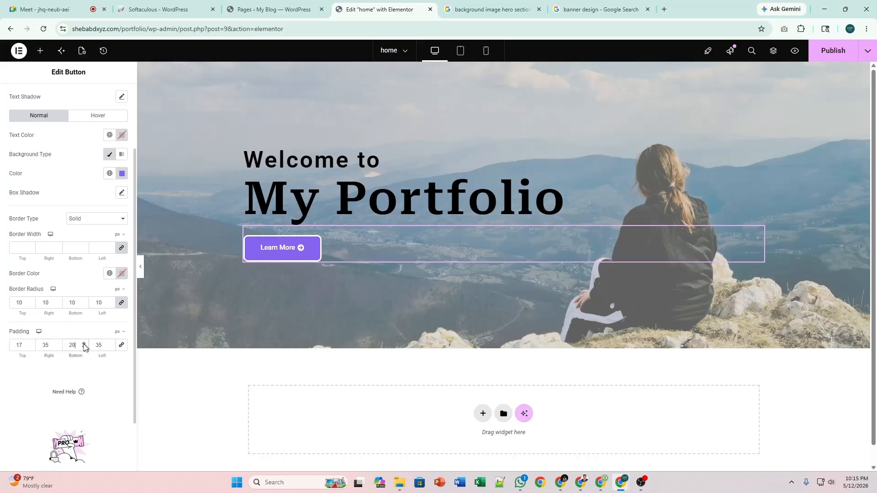
{"action": "left_click", "coordinate": [30, 343]}
{"action": "left_click", "coordinate": [30, 343]}
{"action": "left_click", "coordinate": [30, 343]}
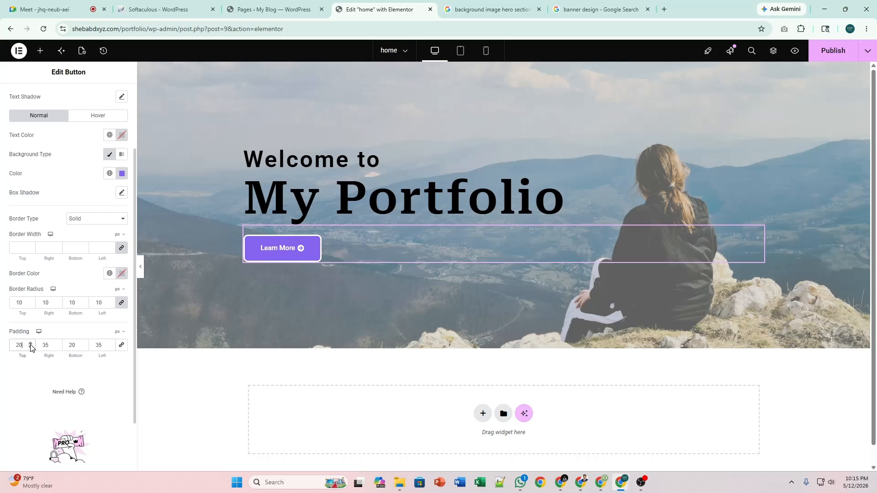
{"action": "left_click", "coordinate": [141, 266]}
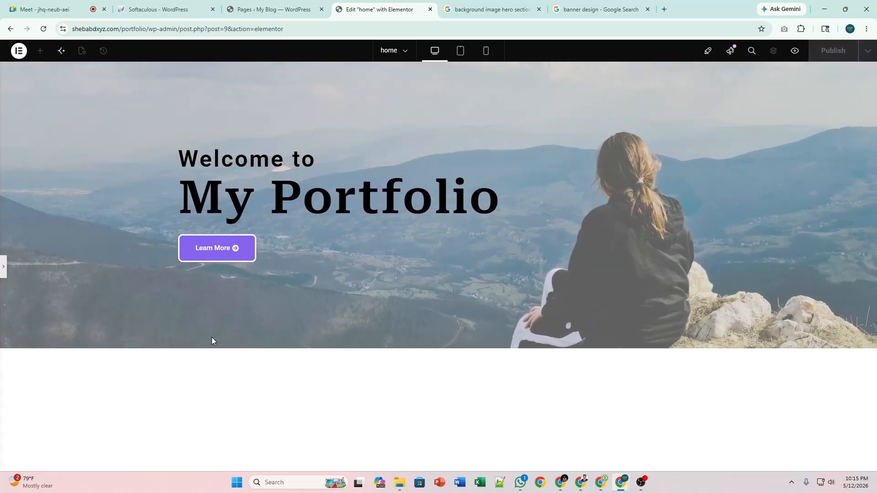
{"action": "left_click", "coordinate": [5, 268]}
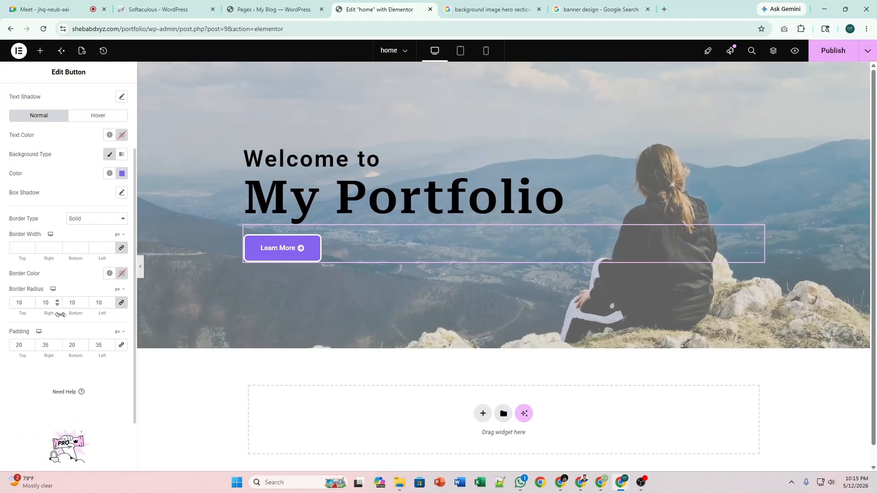
{"action": "left_click", "coordinate": [833, 51]}
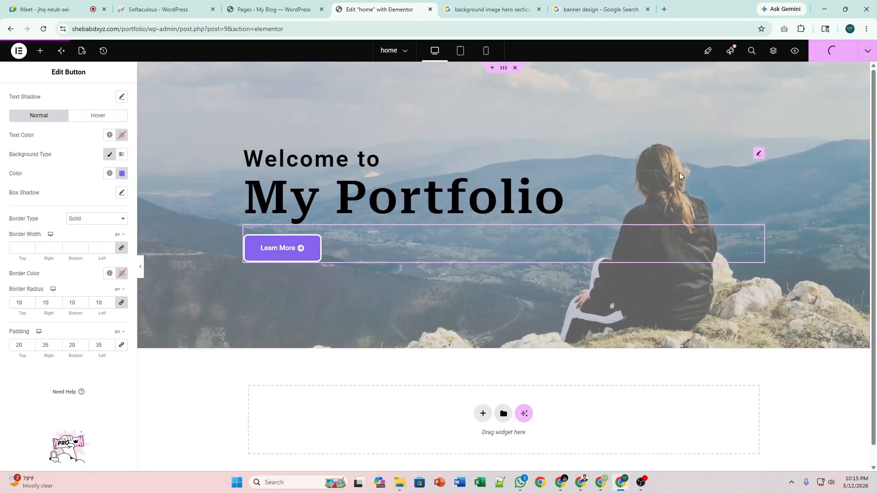
{"action": "left_click", "coordinate": [795, 51]}
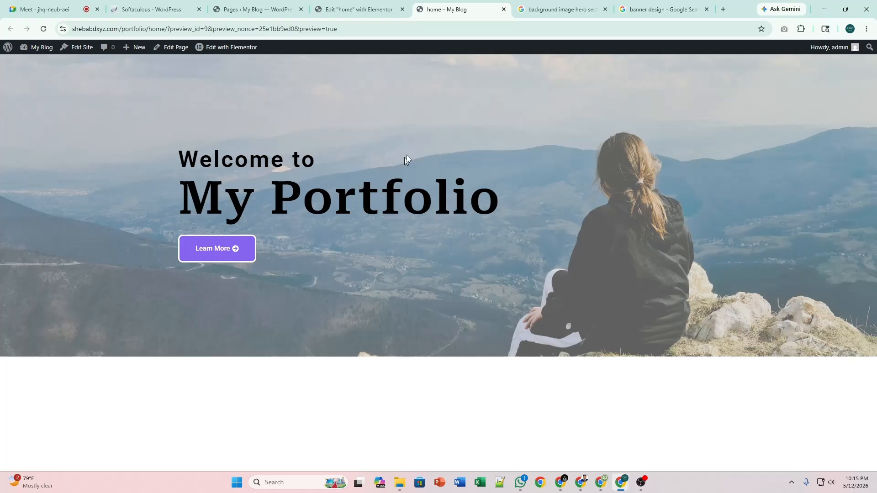
{"action": "left_click", "coordinate": [364, 3]}
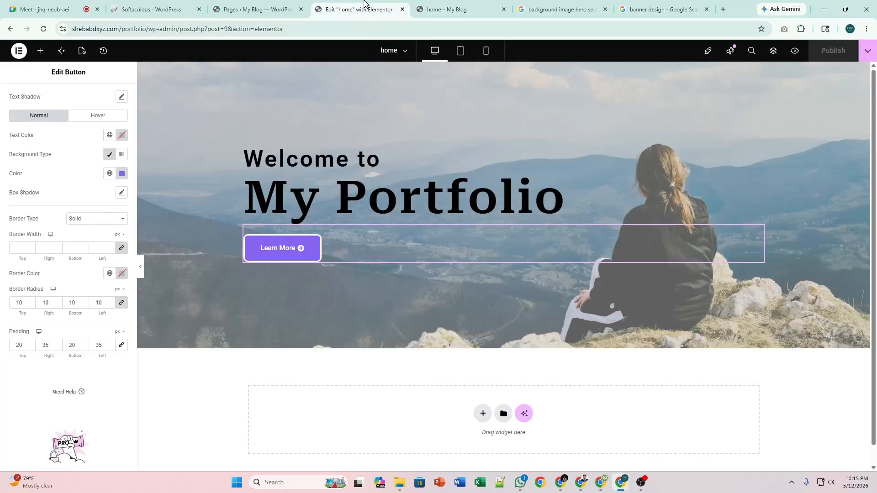
Lower the button's left and right padding to 32 px, publish, and check the preview.
{"action": "left_click", "coordinate": [110, 348]}
{"action": "left_click", "coordinate": [110, 348]}
{"action": "left_click", "coordinate": [110, 348]}
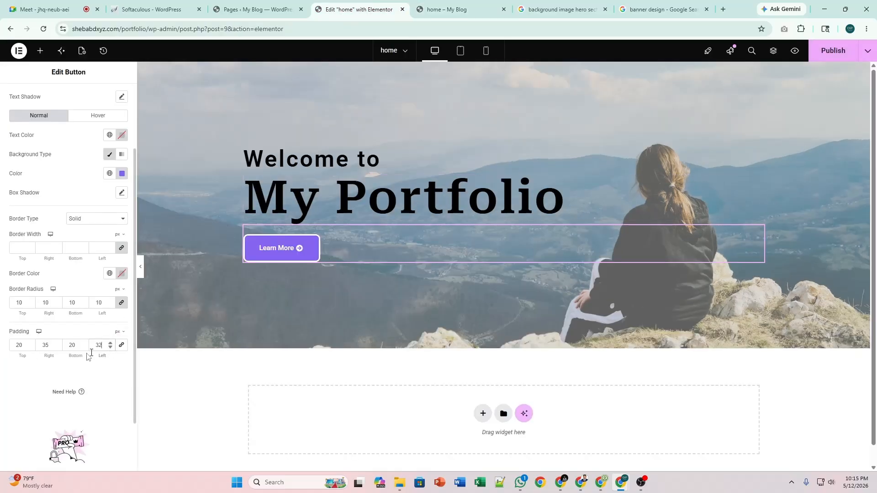
{"action": "left_click", "coordinate": [57, 348]}
{"action": "left_click", "coordinate": [58, 348]}
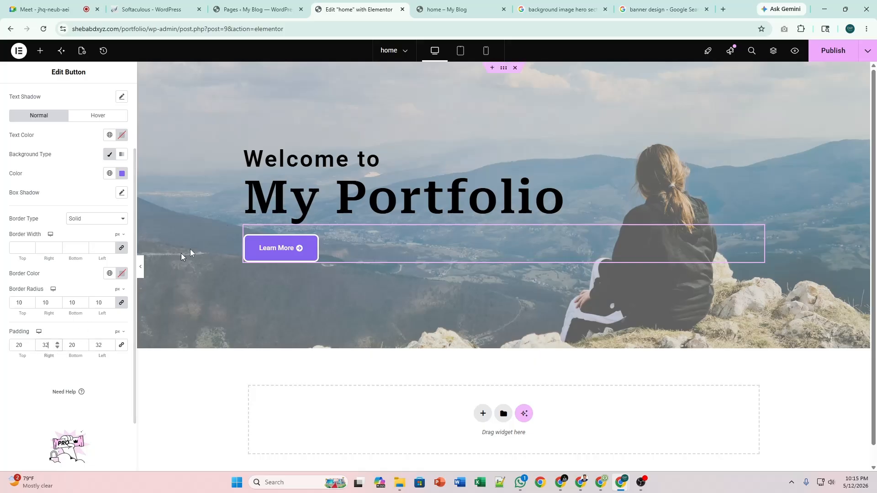
{"action": "left_click", "coordinate": [827, 52]}
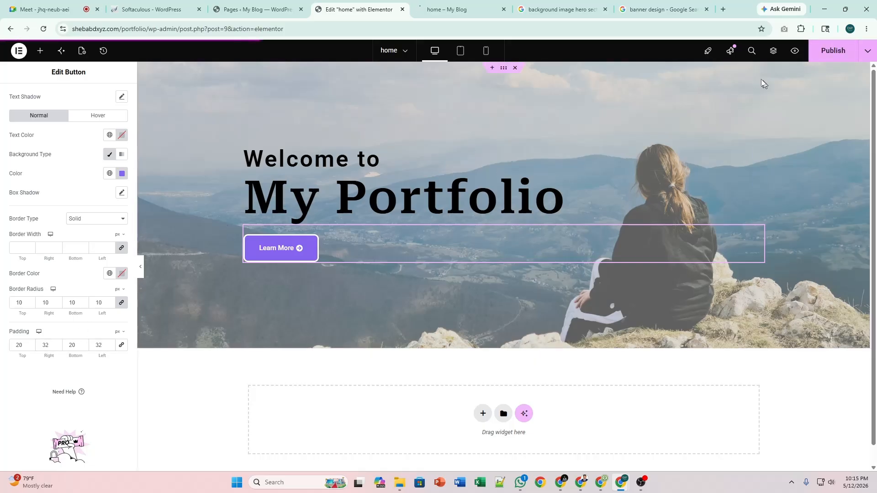
{"action": "left_click", "coordinate": [461, 4]}
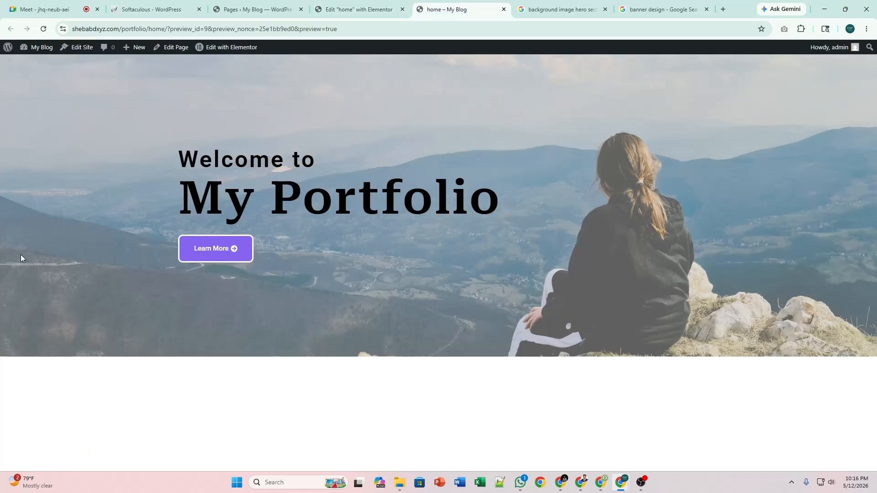
{"action": "left_click", "coordinate": [374, 8]}
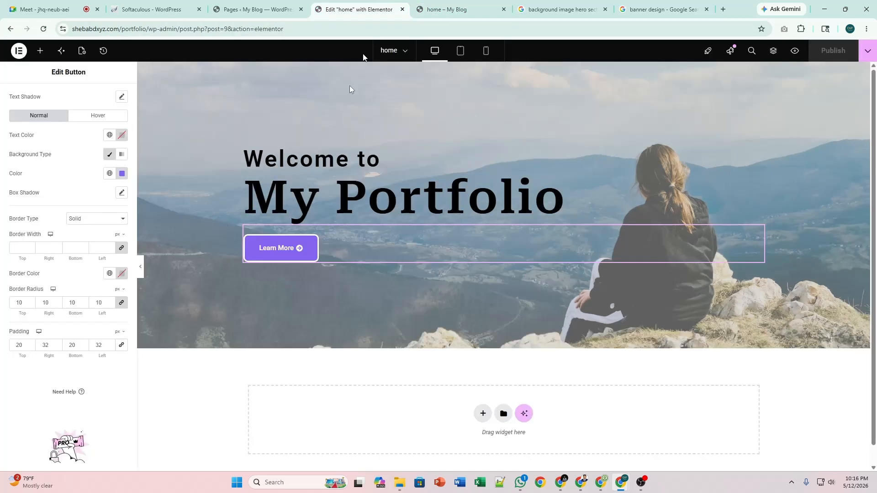
Lower top and bottom padding to 18 px, publish, and confirm the result in the preview.
{"action": "double_click", "coordinate": [84, 347]}
{"action": "double_click", "coordinate": [30, 347]}
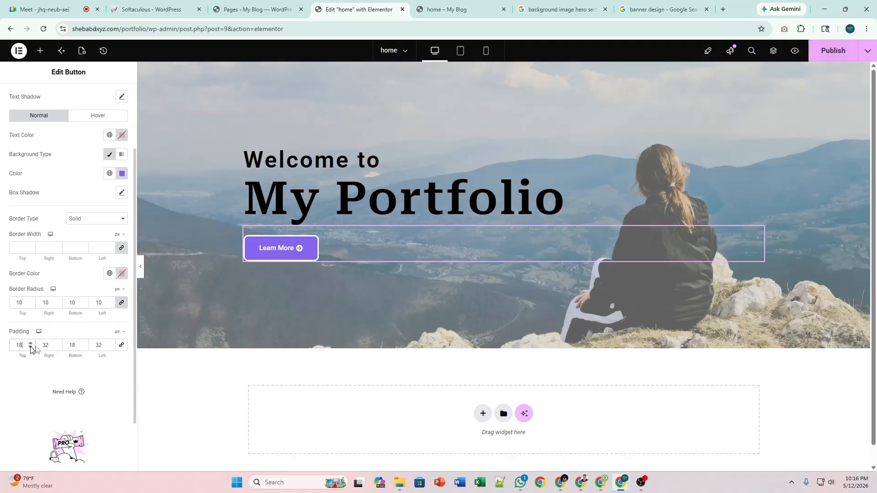
{"action": "left_click", "coordinate": [832, 50]}
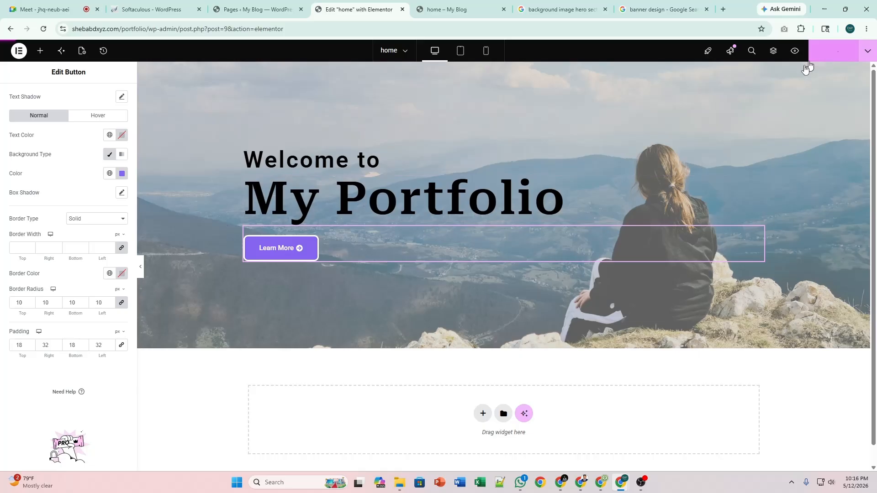
{"action": "left_click", "coordinate": [471, 5]}
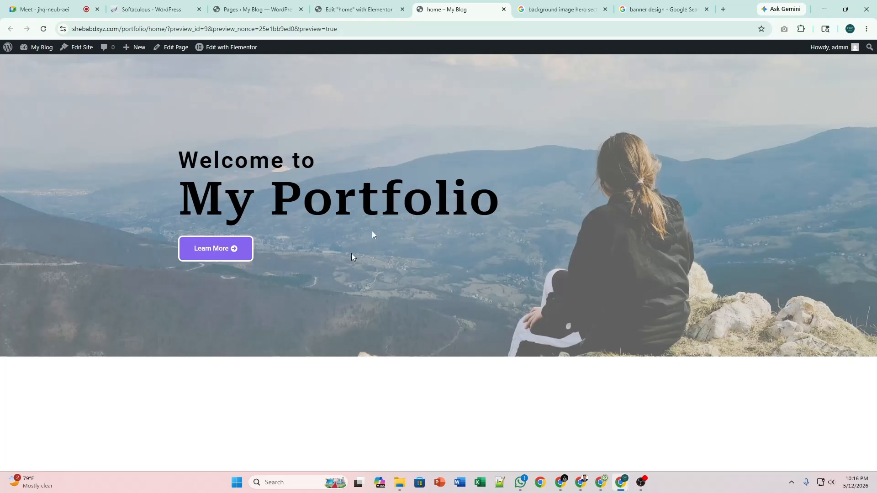
{"action": "left_click", "coordinate": [358, 9]}
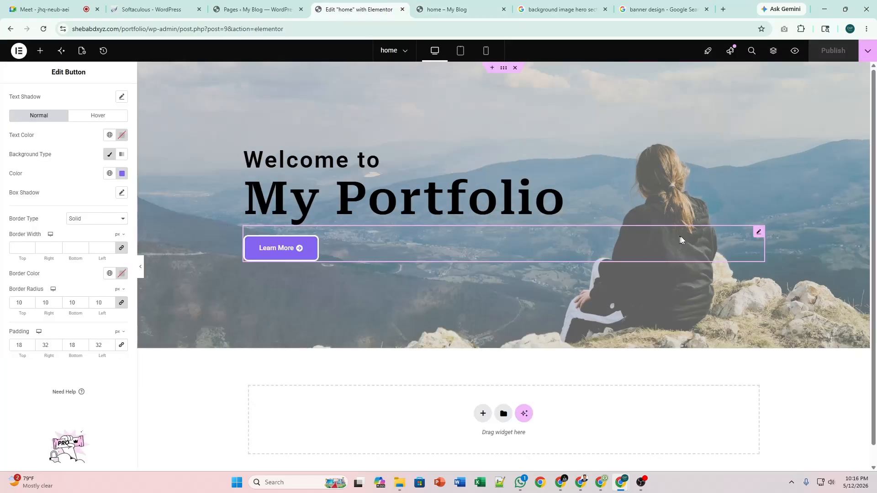
{"action": "scroll", "coordinate": [708, 249], "scroll_direction": "down", "scroll_amount": 1}
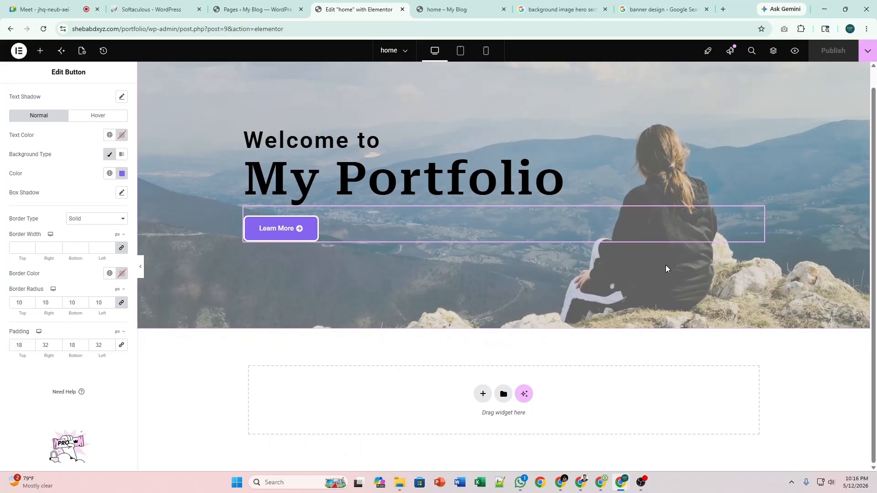
Add a single-column Flexbox section below the hero with a container nested inside.
{"action": "left_click", "coordinate": [483, 394]}
{"action": "scroll", "coordinate": [475, 393], "scroll_direction": "down", "scroll_amount": 2}
{"action": "left_click", "coordinate": [473, 386]}
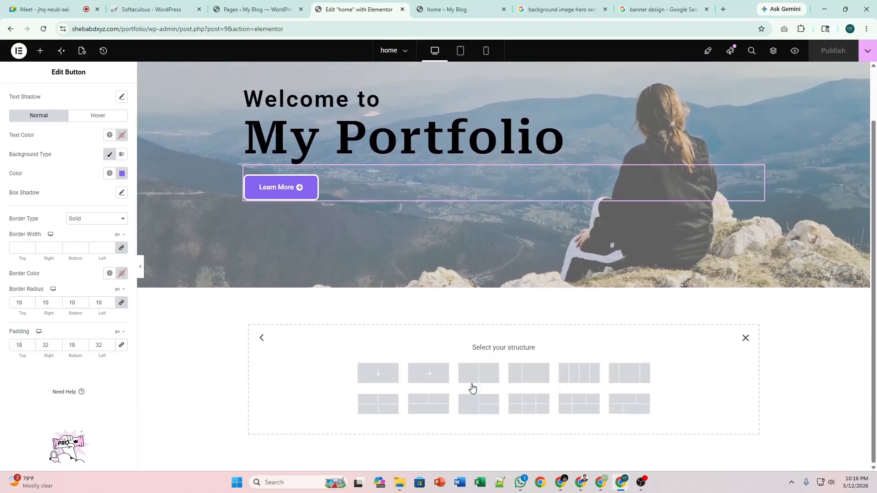
{"action": "left_click", "coordinate": [393, 381]}
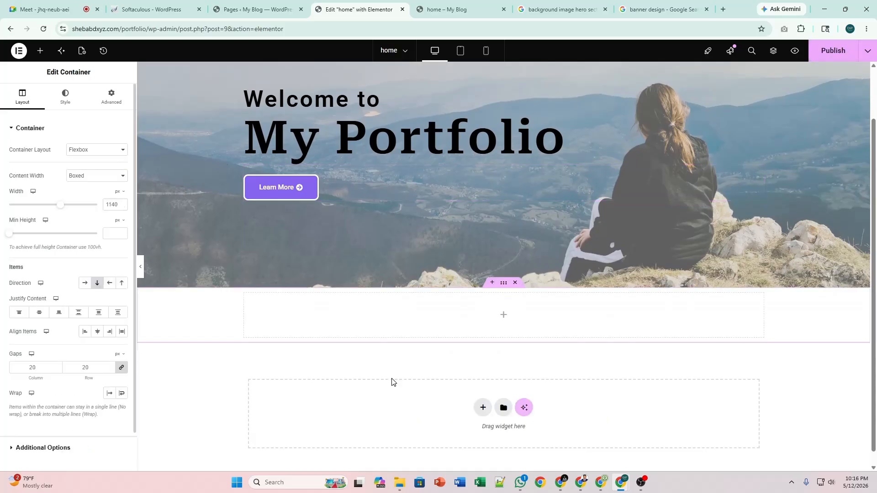
{"action": "left_click", "coordinate": [503, 314]}
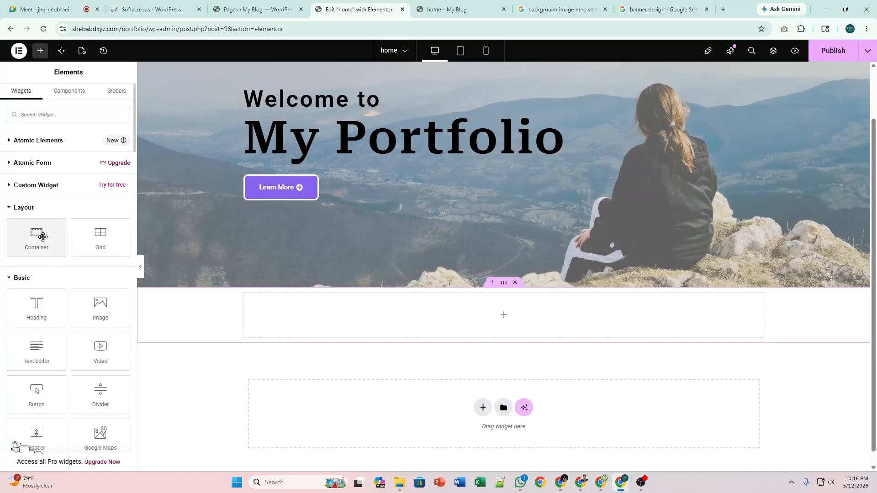
{"action": "left_click_drag", "start_coordinate": [38, 236], "coordinate": [300, 329]}
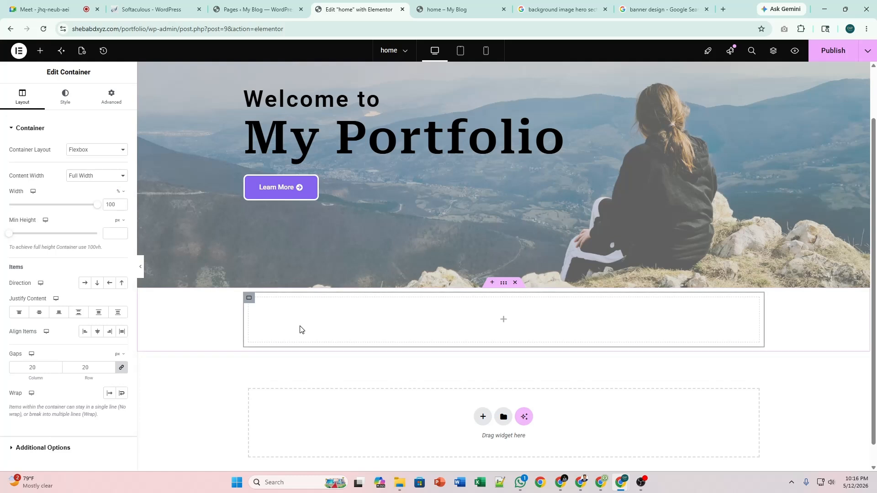
Set the section width to 1200 px and duplicate the inner container.
{"action": "left_click", "coordinate": [300, 329]}
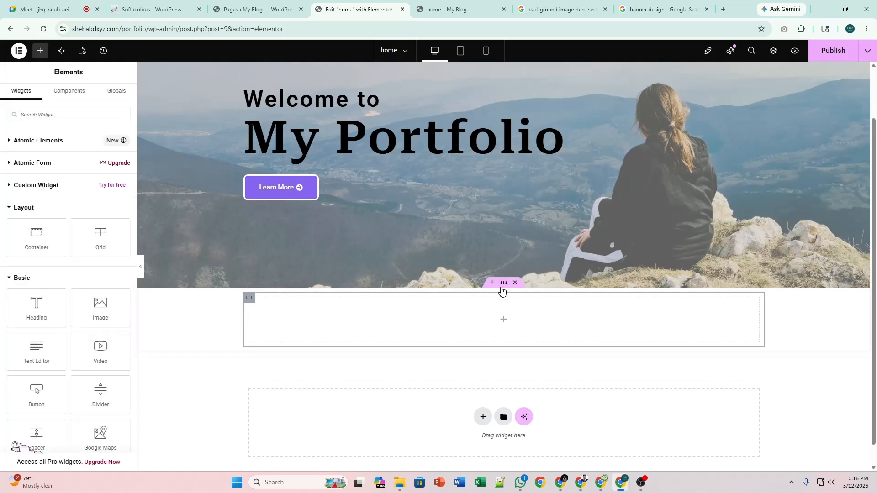
{"action": "left_click", "coordinate": [249, 298]}
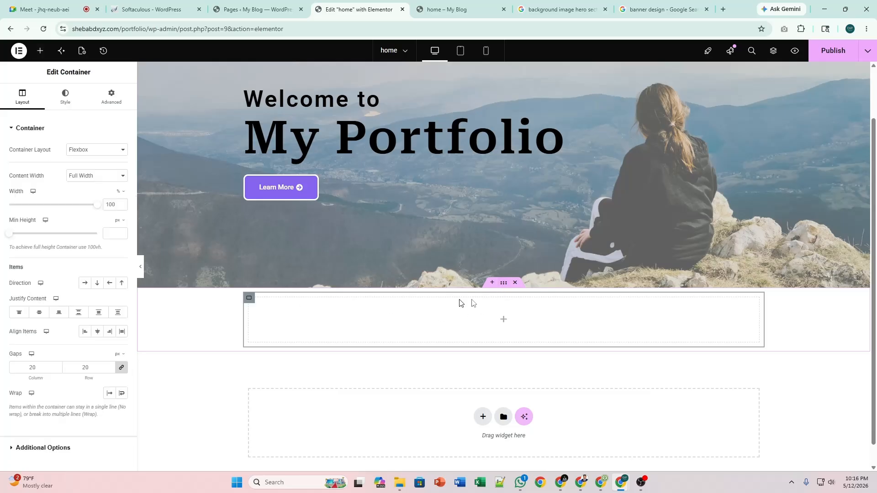
{"action": "left_click", "coordinate": [503, 283]}
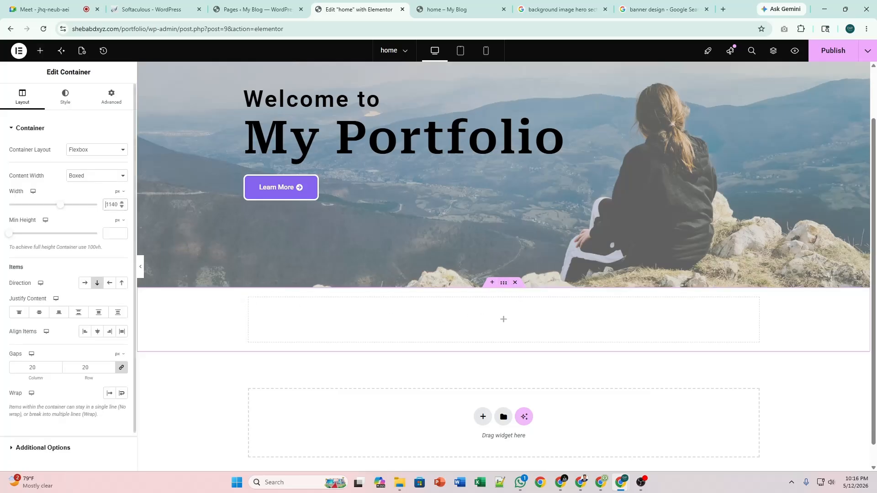
{"action": "key", "text": "Delete"}
{"action": "key", "text": "Delete"}
{"action": "key", "text": "Delete"}
{"action": "key", "text": "Delete"}
{"action": "type", "text": "1200"}
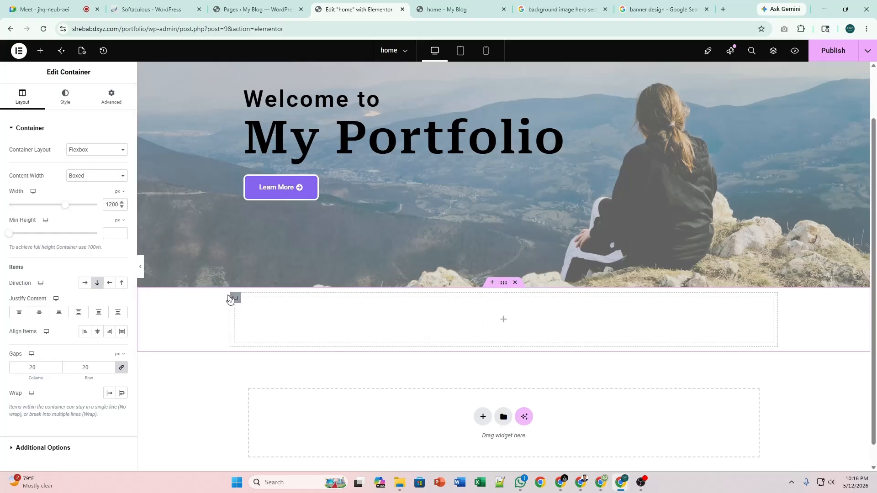
{"action": "left_click", "coordinate": [235, 299]}
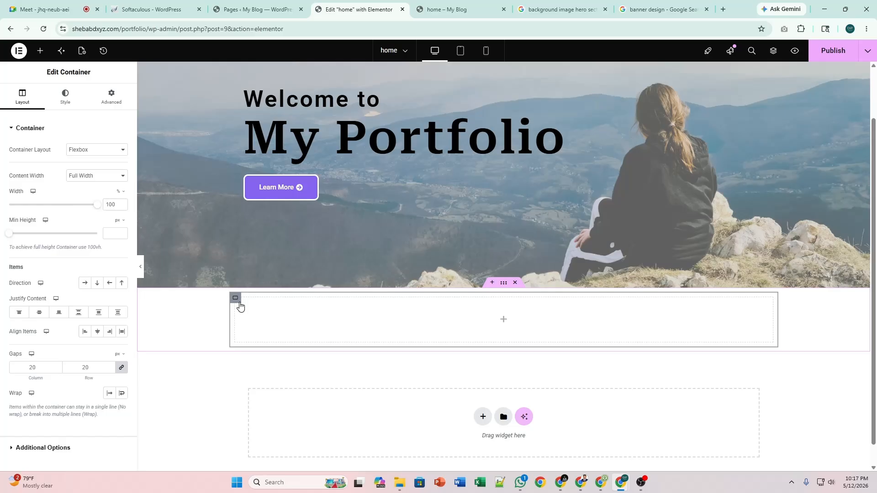
{"action": "right_click", "coordinate": [239, 305]}
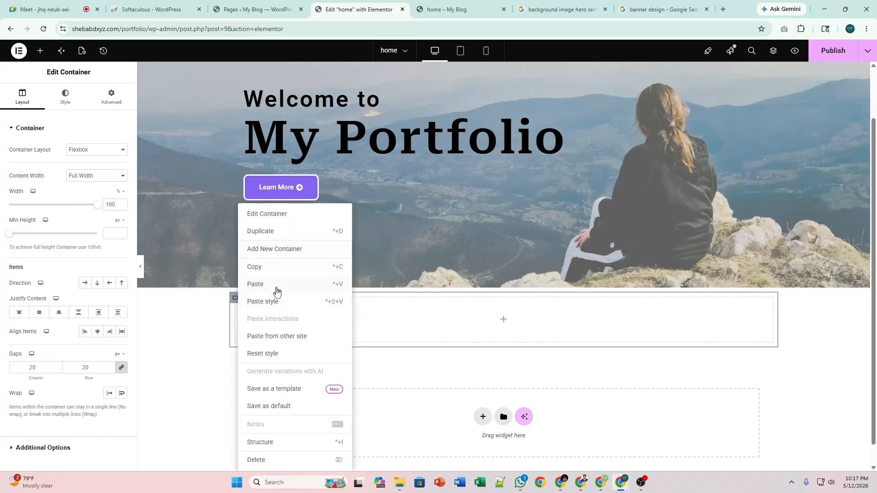
{"action": "left_click", "coordinate": [275, 235]}
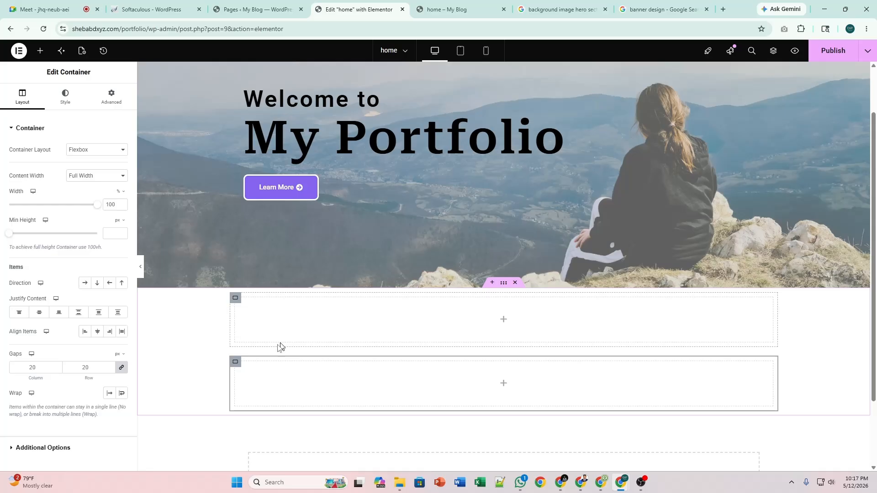
Nest two containers inside the lower container and arrange them side by side.
{"action": "left_click", "coordinate": [39, 50]}
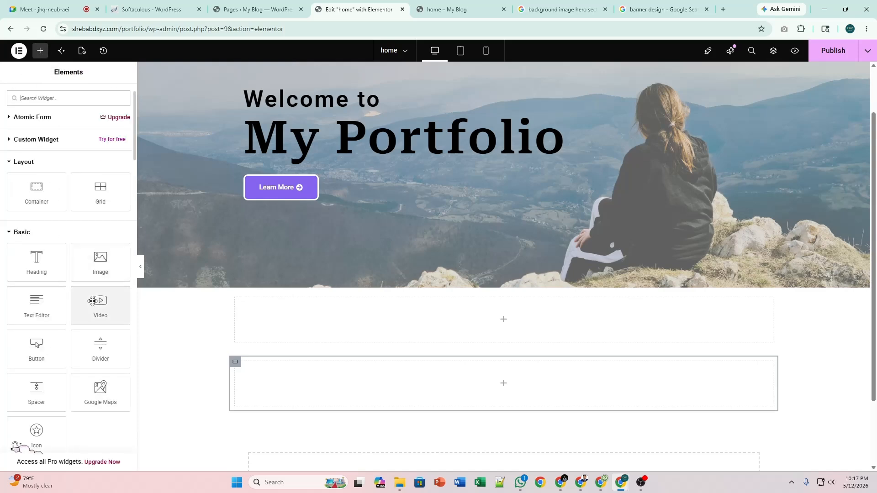
{"action": "left_click_drag", "start_coordinate": [40, 197], "coordinate": [309, 388]}
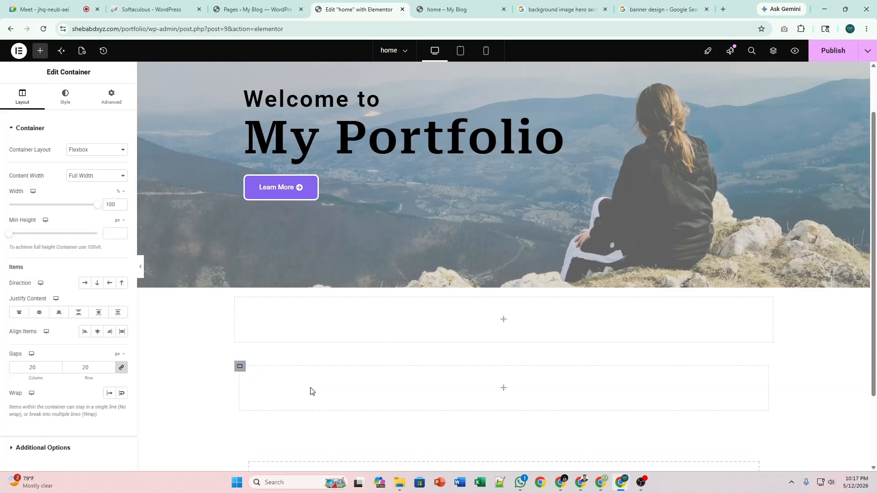
{"action": "right_click", "coordinate": [240, 366]}
{"action": "left_click", "coordinate": [277, 232]}
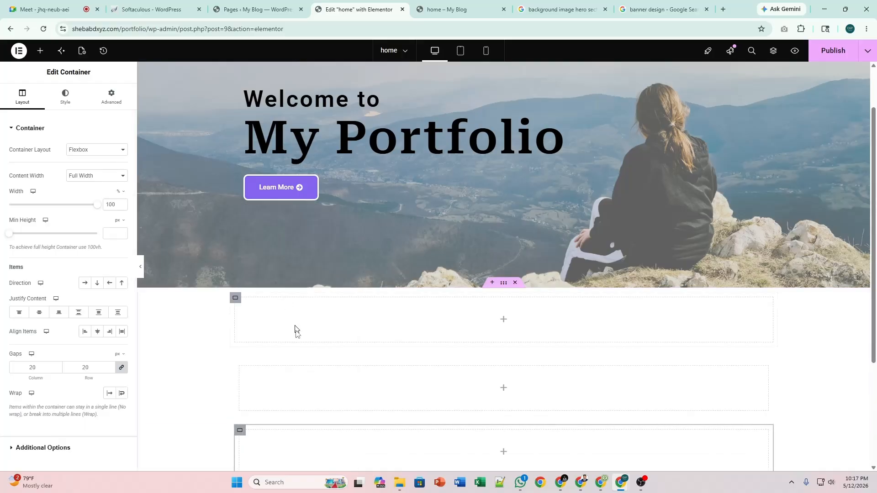
{"action": "scroll", "coordinate": [294, 328], "scroll_direction": "down", "scroll_amount": 2}
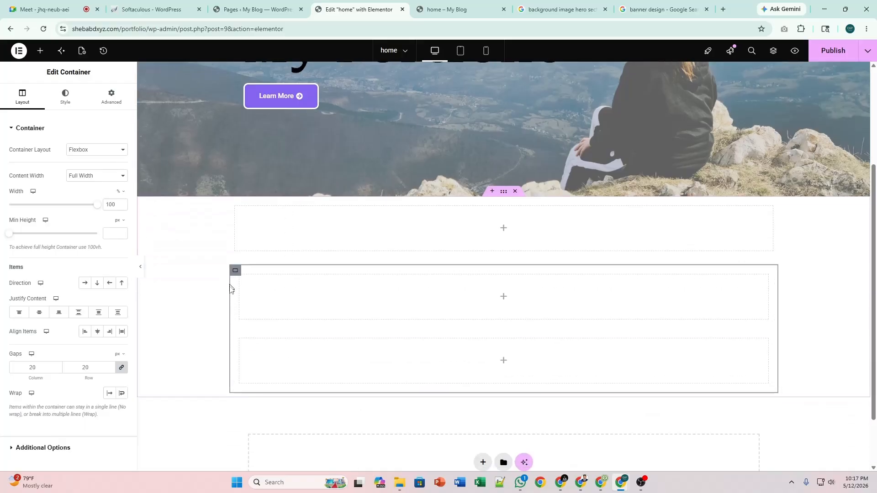
{"action": "left_click", "coordinate": [84, 282]}
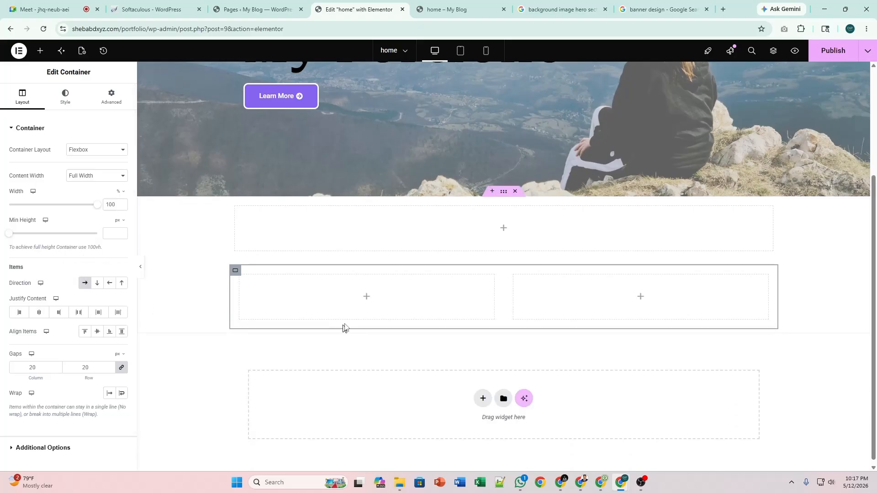
Drag a Heading widget into the top container above the two empty columns.
{"action": "scroll", "coordinate": [376, 304], "scroll_direction": "up", "scroll_amount": 1}
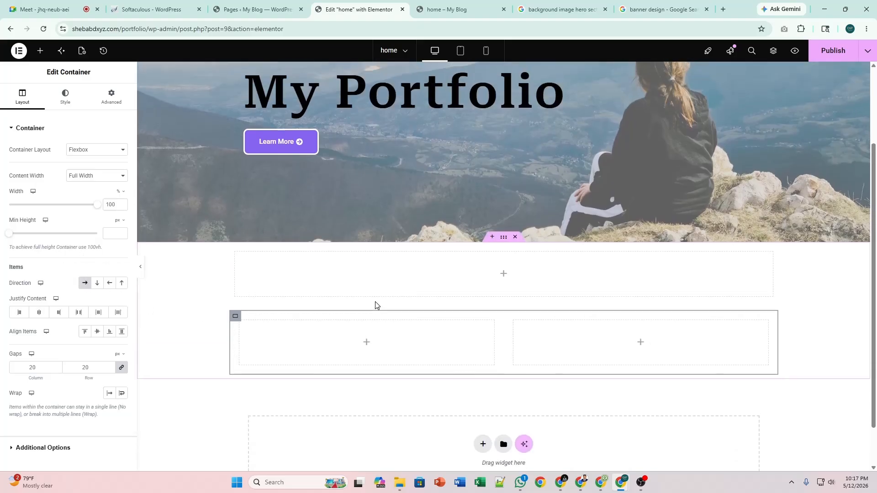
{"action": "scroll", "coordinate": [375, 302], "scroll_direction": "up", "scroll_amount": 2}
{"action": "scroll", "coordinate": [375, 305], "scroll_direction": "down", "scroll_amount": 2}
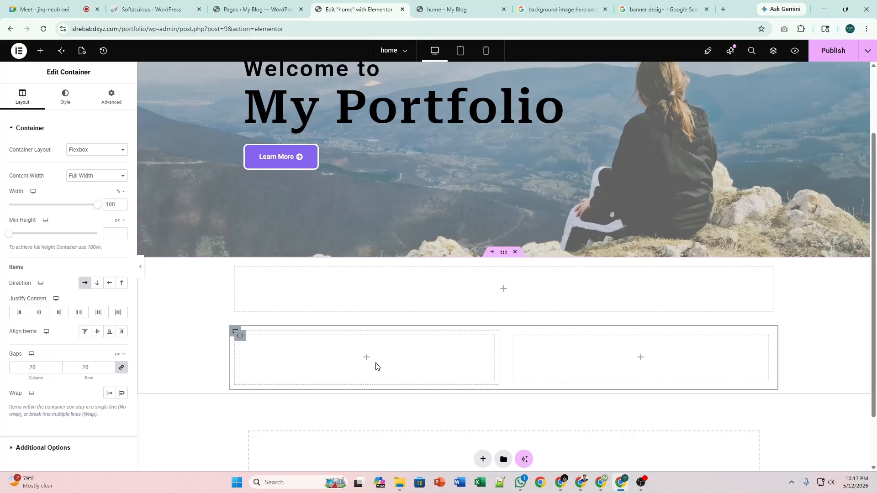
{"action": "left_click", "coordinate": [503, 289]}
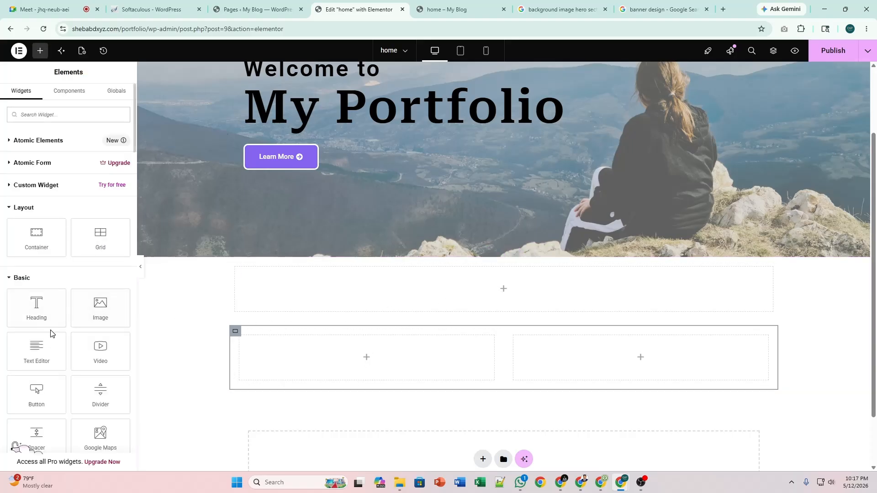
{"action": "left_click_drag", "start_coordinate": [34, 302], "coordinate": [268, 293]}
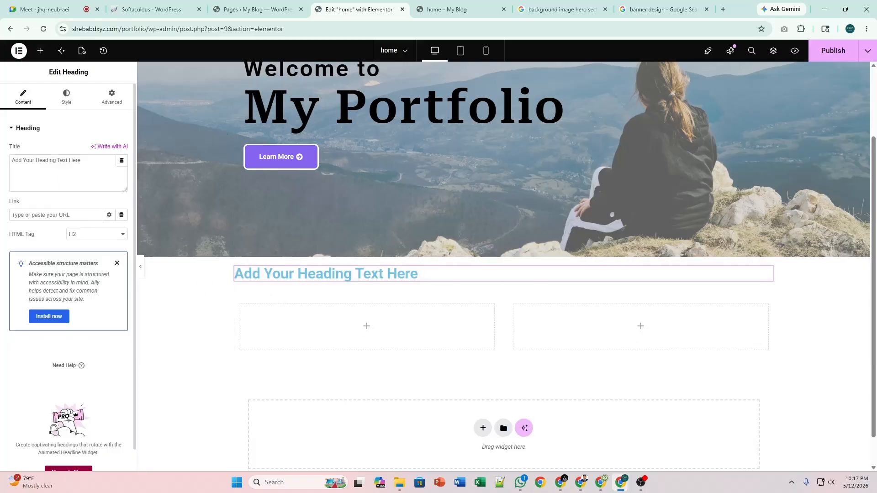
Change the heading text to 'About Us' and set its font size to 40.
{"action": "left_click", "coordinate": [56, 160]}
{"action": "key", "text": "ctrl+a"}
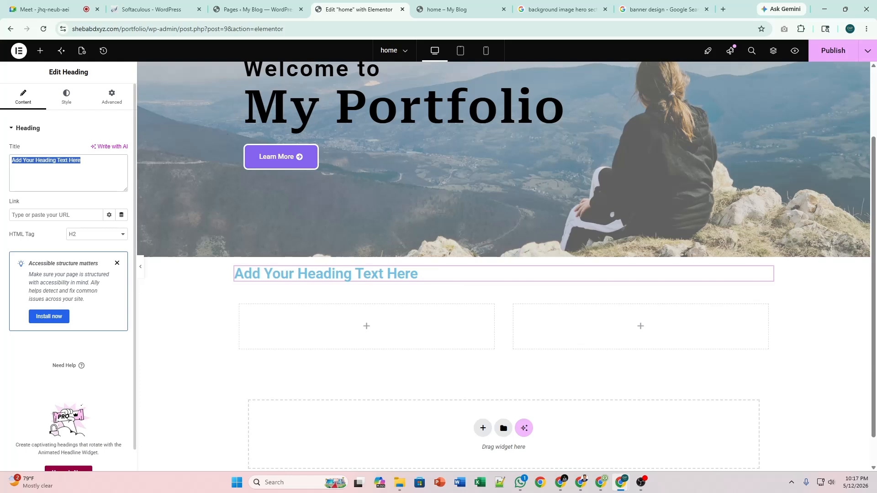
{"action": "type", "text": "Av"}
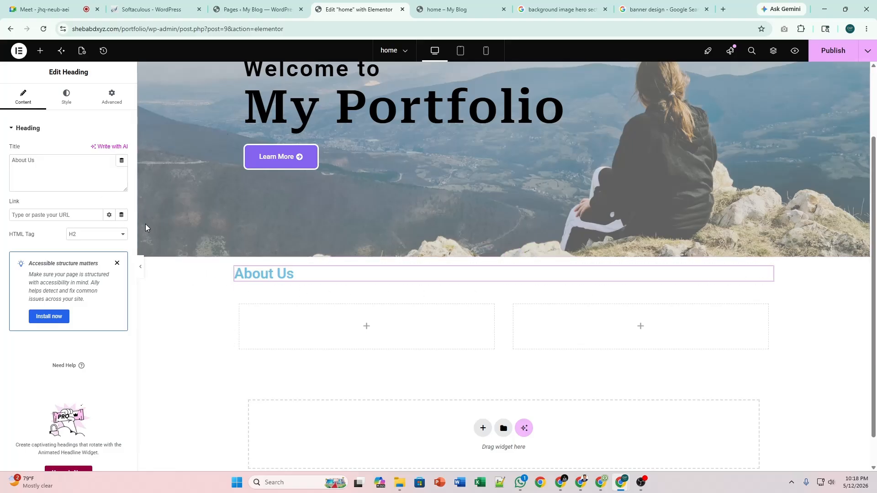
{"action": "left_click", "coordinate": [65, 99]}
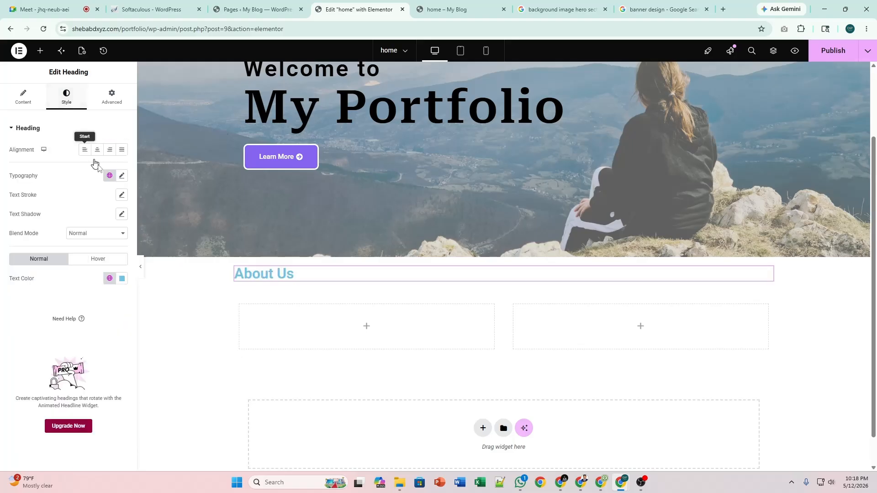
{"action": "left_click", "coordinate": [122, 176]}
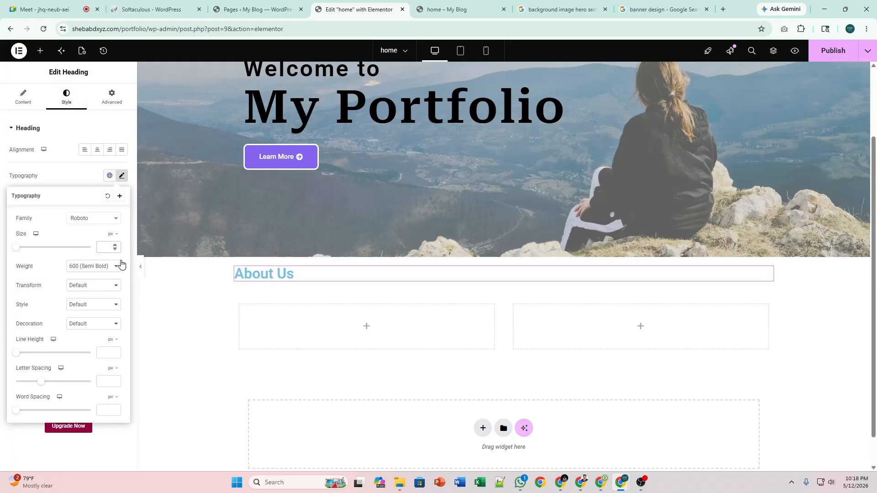
{"action": "type", "text": "30"}
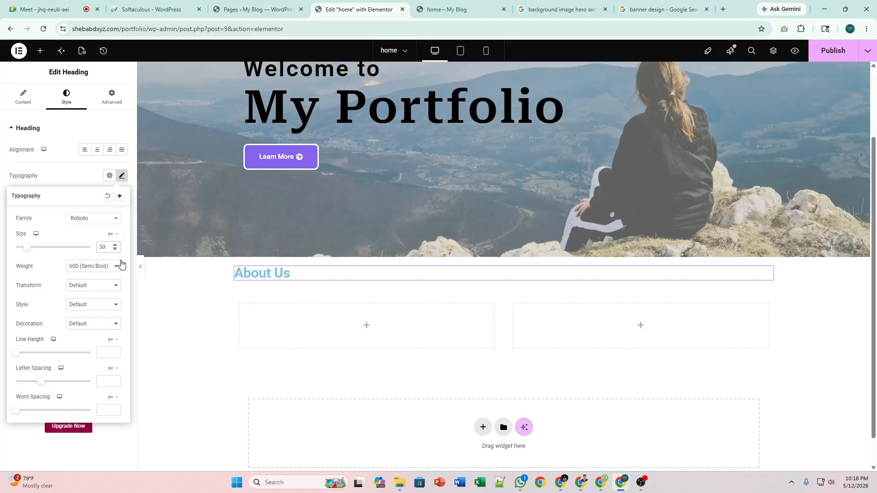
{"action": "key", "text": "BackSpace"}
{"action": "key", "text": "BackSpace"}
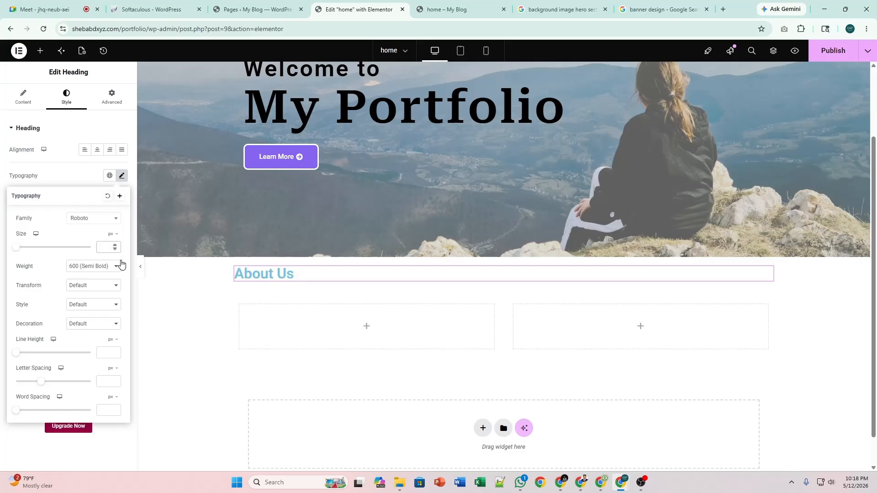
{"action": "type", "text": "40"}
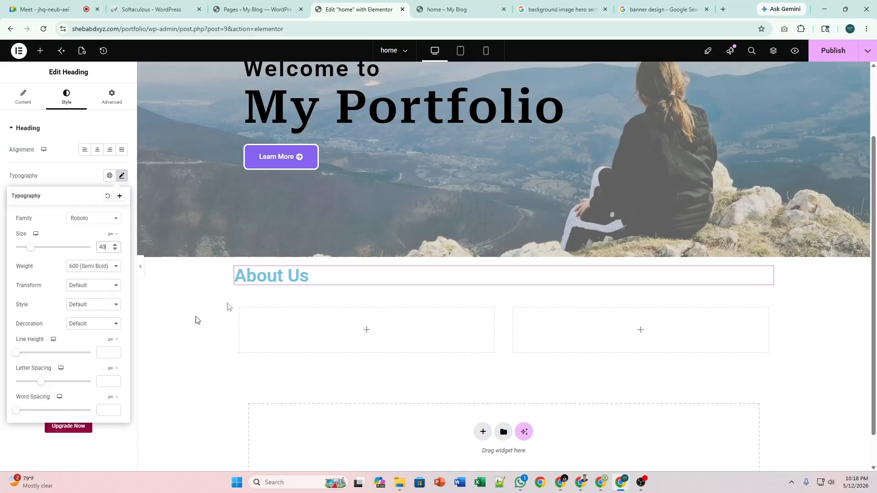
{"action": "left_click", "coordinate": [122, 178]}
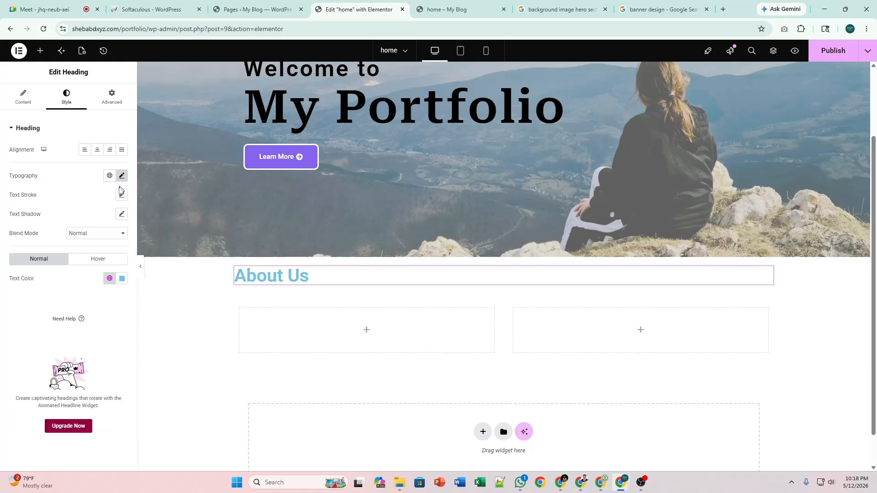
Make the heading black (#000000) and set its font family to Roboto Serif.
{"action": "left_click", "coordinate": [122, 278]}
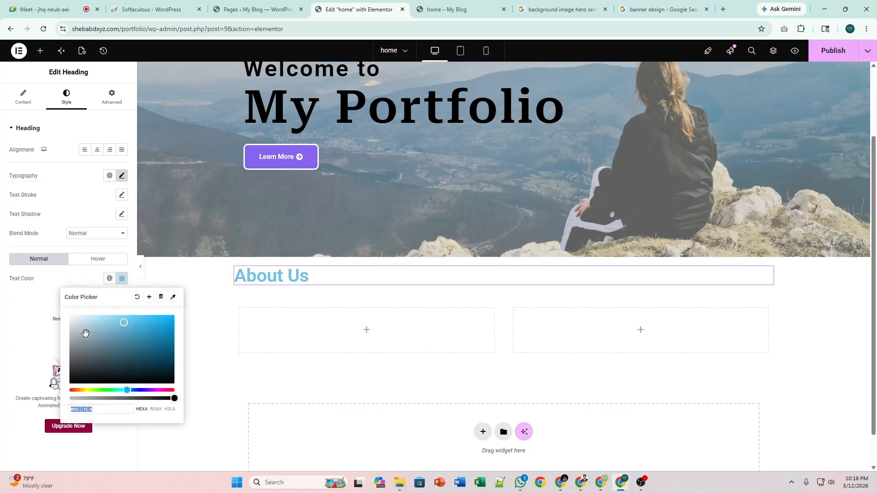
{"action": "left_click_drag", "start_coordinate": [85, 333], "coordinate": [69, 384]}
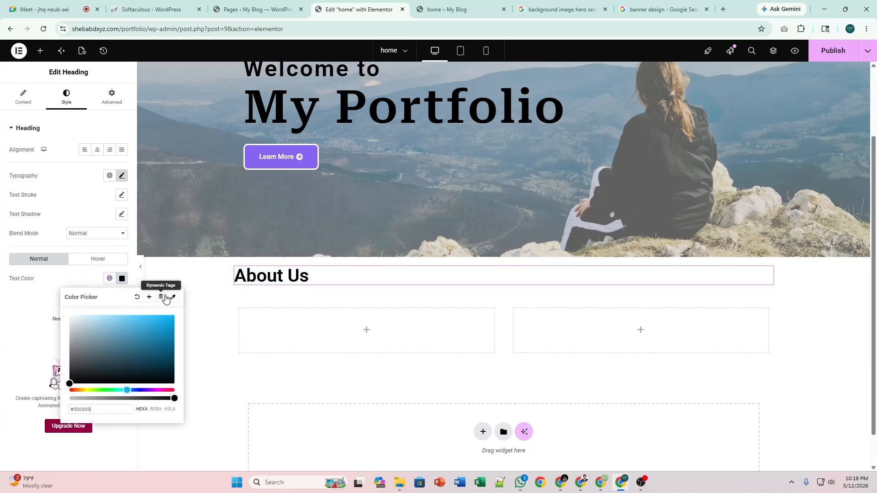
{"action": "left_click", "coordinate": [119, 178]}
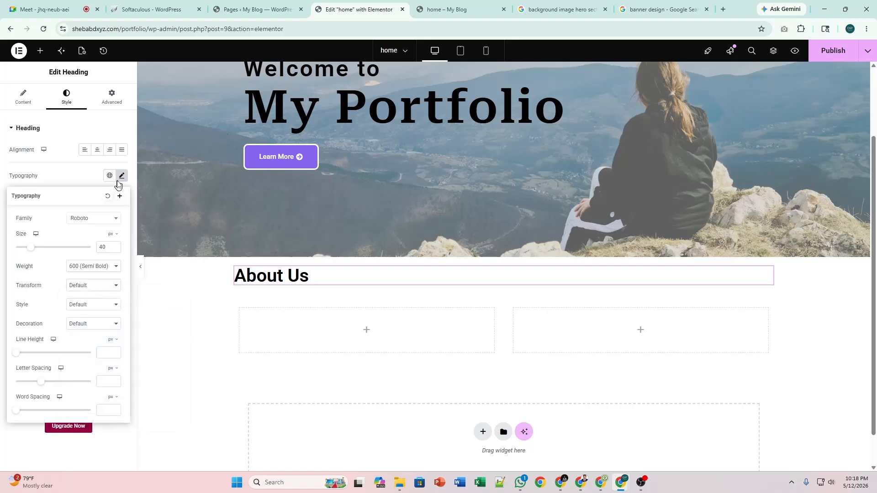
{"action": "left_click", "coordinate": [99, 220]}
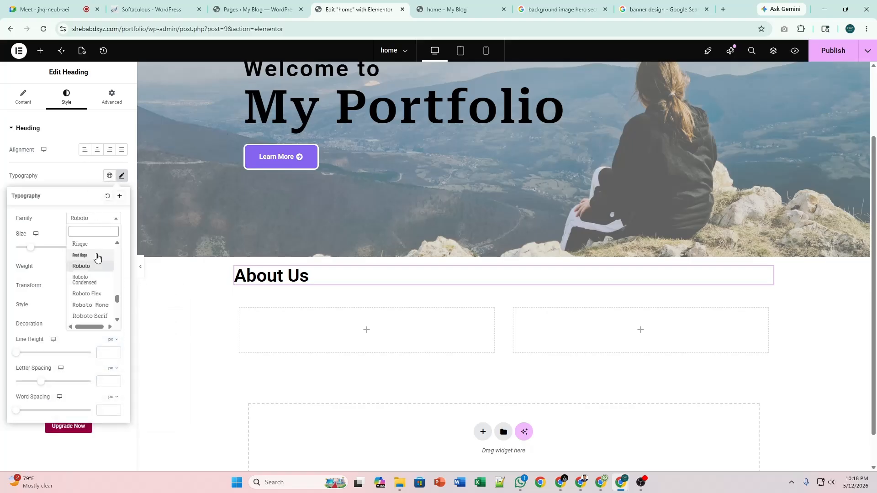
{"action": "left_click", "coordinate": [103, 316]}
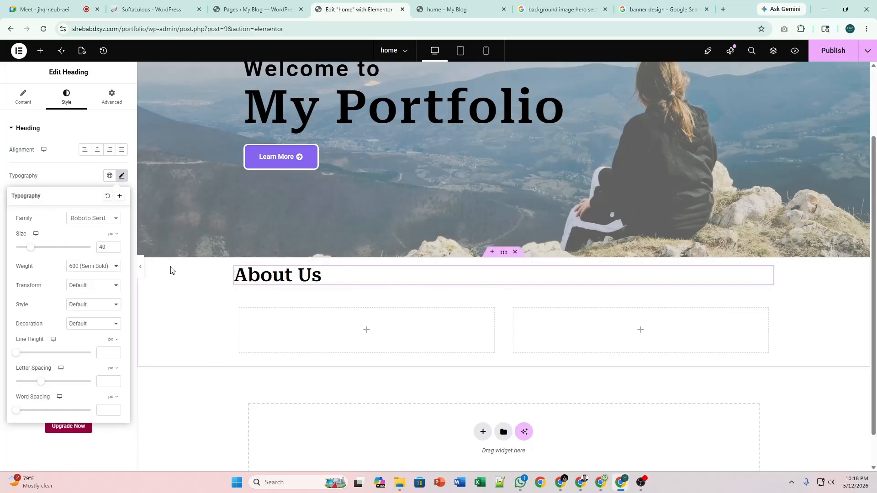
{"action": "left_click", "coordinate": [121, 180]}
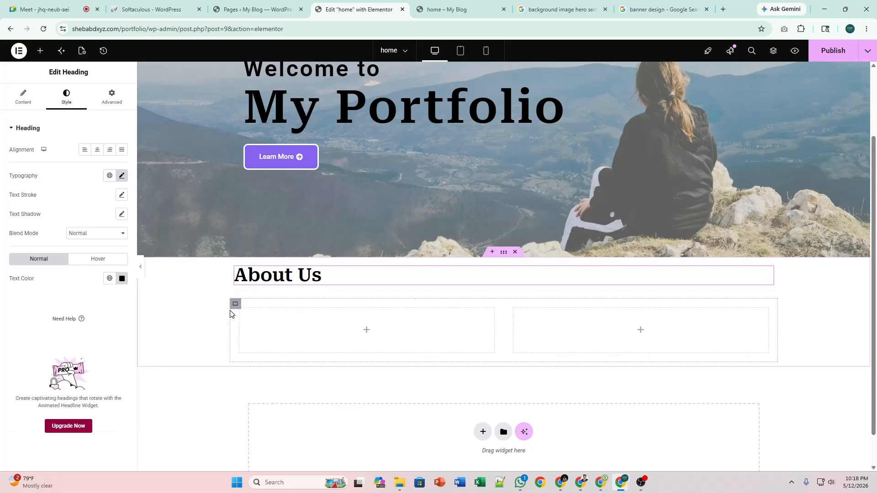
Select the left inner column of the two-column container.
{"action": "left_click", "coordinate": [236, 306]}
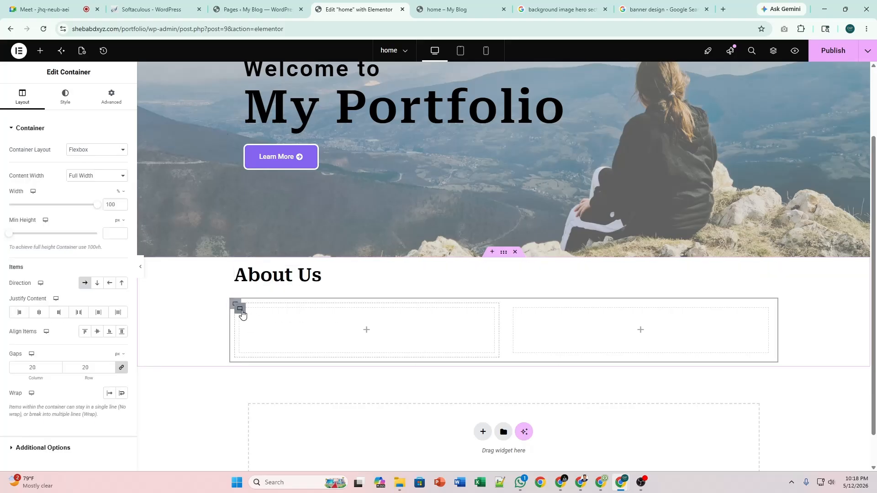
{"action": "left_click", "coordinate": [240, 309]}
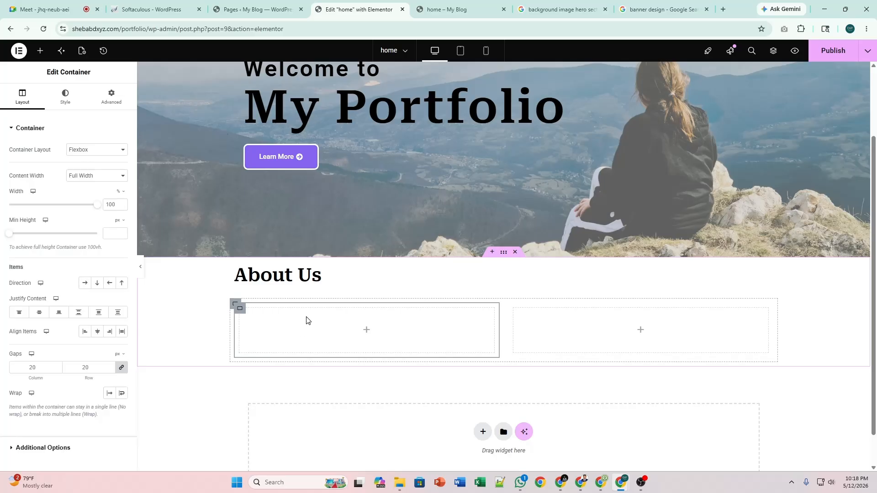
{"action": "scroll", "coordinate": [424, 306], "scroll_direction": "up", "scroll_amount": 2}
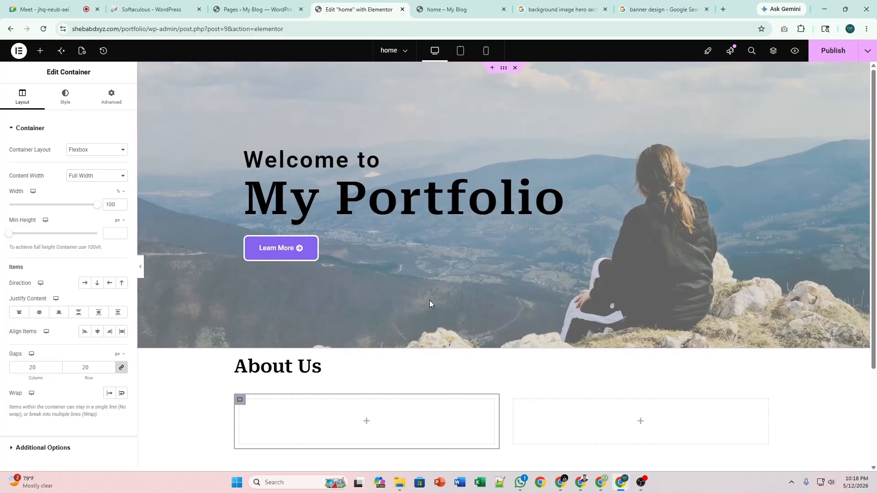
Search Google Images for 'about us section' design examples.
{"action": "left_click", "coordinate": [662, 9]}
{"action": "scroll", "coordinate": [95, 182], "scroll_direction": "up", "scroll_amount": 3}
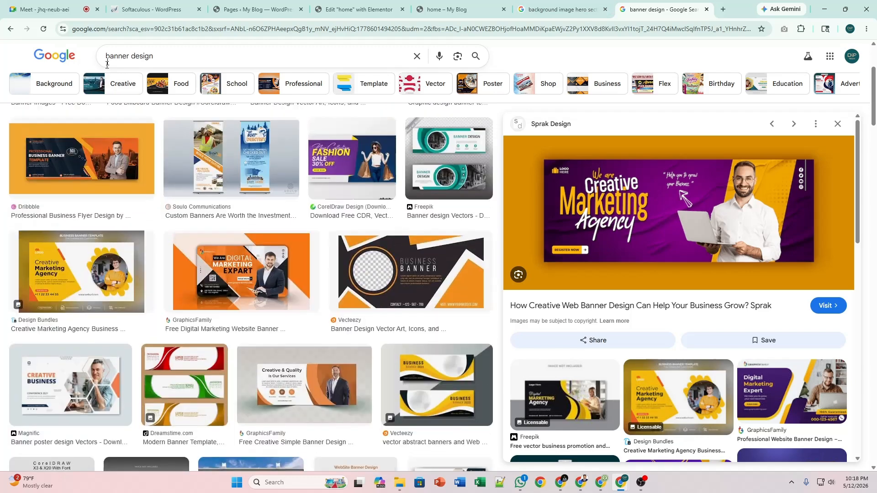
{"action": "left_click", "coordinate": [114, 55]}
{"action": "key", "text": "ctrl+a"}
{"action": "type", "text": "bout u"}
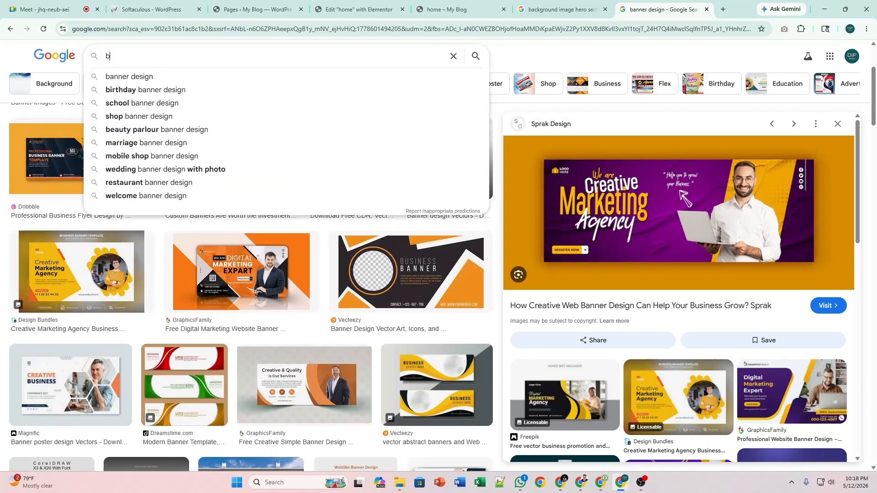
{"action": "type", "text": "s section"}
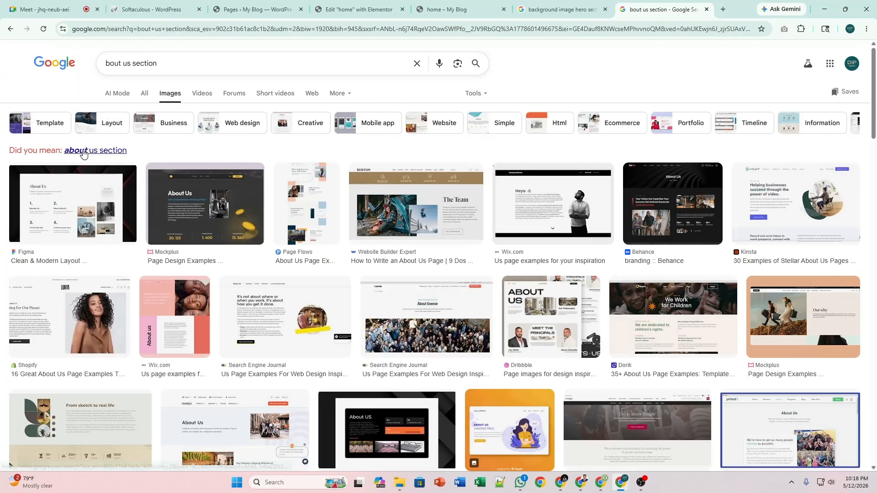
{"action": "left_click", "coordinate": [83, 154]}
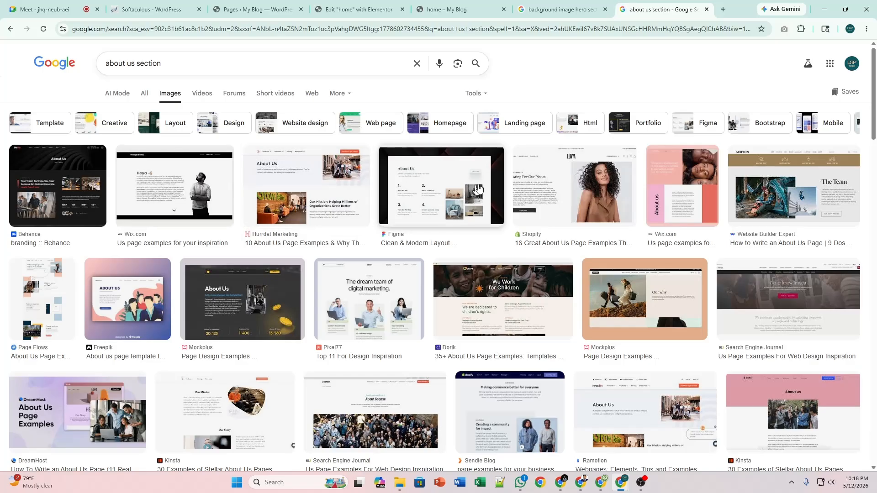
Preview the Shopify about-us example, then return to the Elementor editor.
{"action": "left_click", "coordinate": [540, 183]}
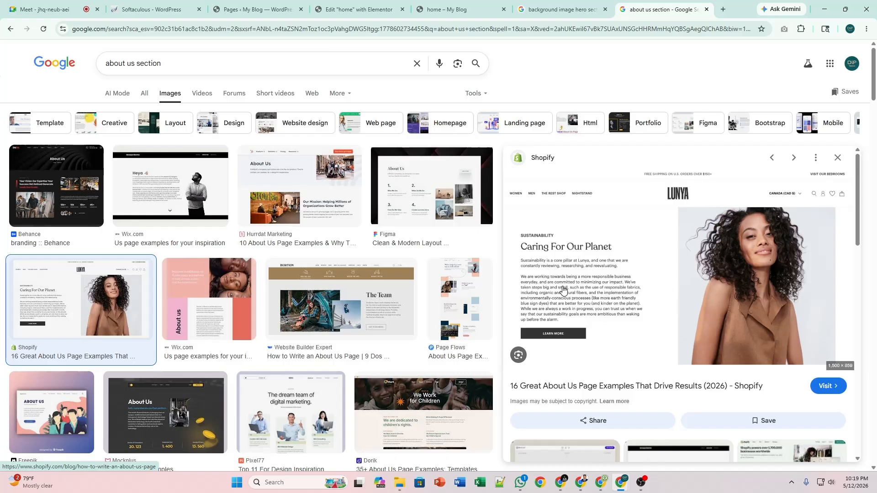
{"action": "scroll", "coordinate": [277, 338], "scroll_direction": "down", "scroll_amount": 6}
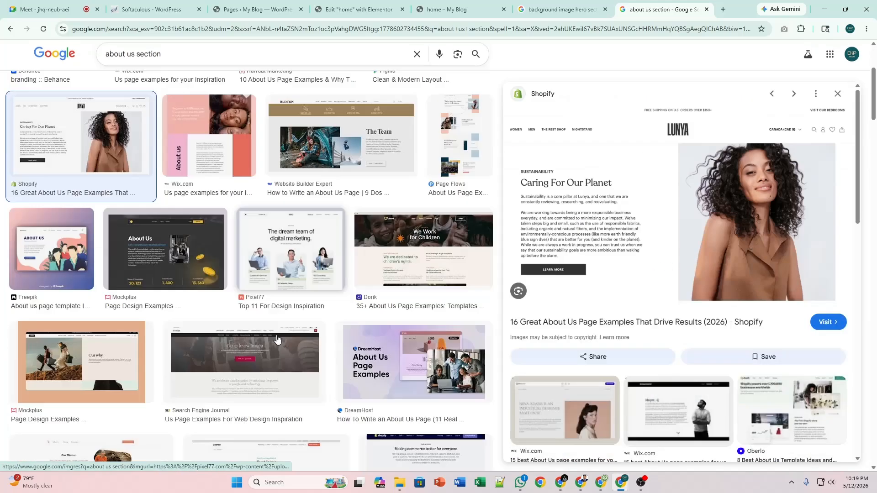
{"action": "scroll", "coordinate": [284, 337], "scroll_direction": "up", "scroll_amount": 6}
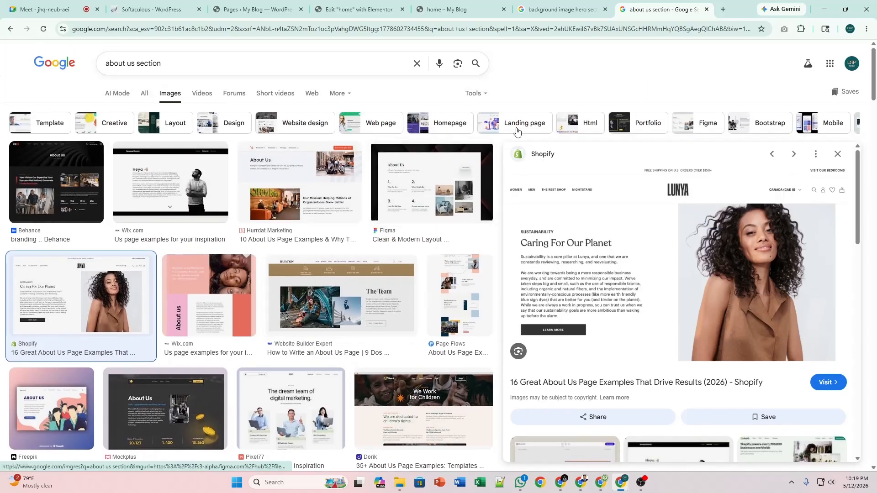
{"action": "left_click", "coordinate": [342, 5]}
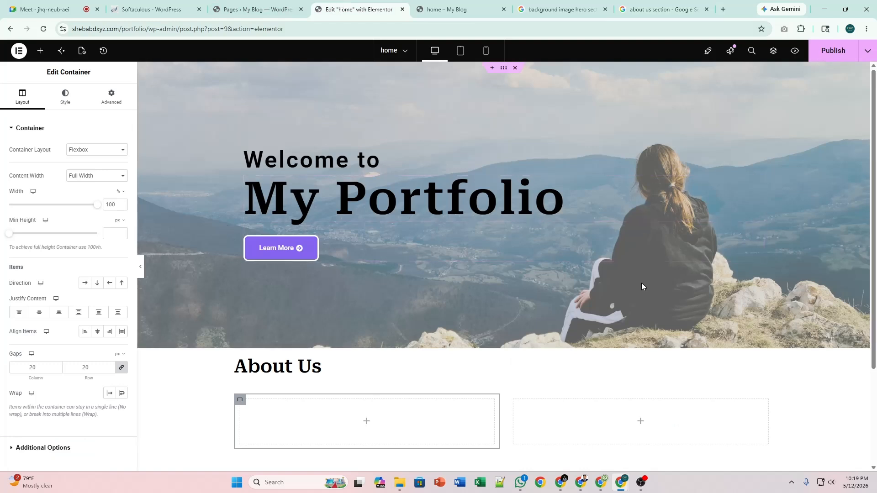
Add an Image widget to the left About Us column showing the PP2 portrait photo.
{"action": "scroll", "coordinate": [641, 287], "scroll_direction": "down", "scroll_amount": 1}
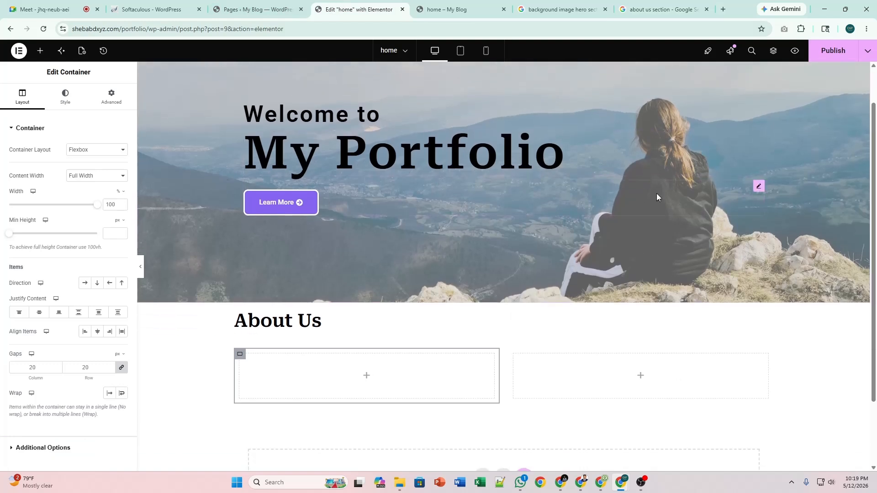
{"action": "left_click", "coordinate": [368, 381]}
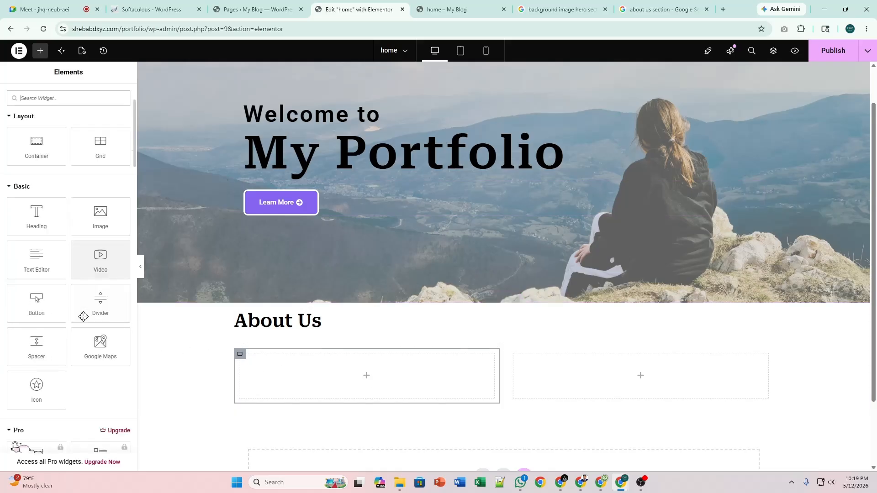
{"action": "scroll", "coordinate": [75, 307], "scroll_direction": "up", "scroll_amount": 1}
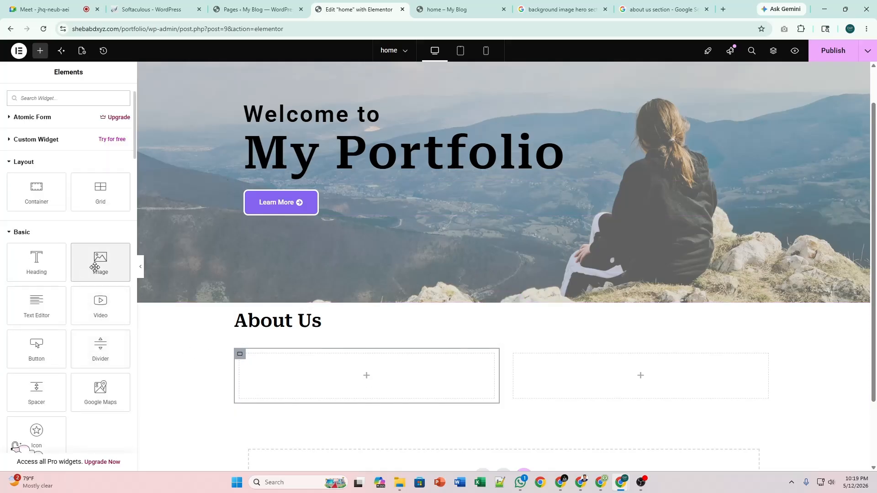
{"action": "left_click_drag", "start_coordinate": [95, 267], "coordinate": [266, 384]}
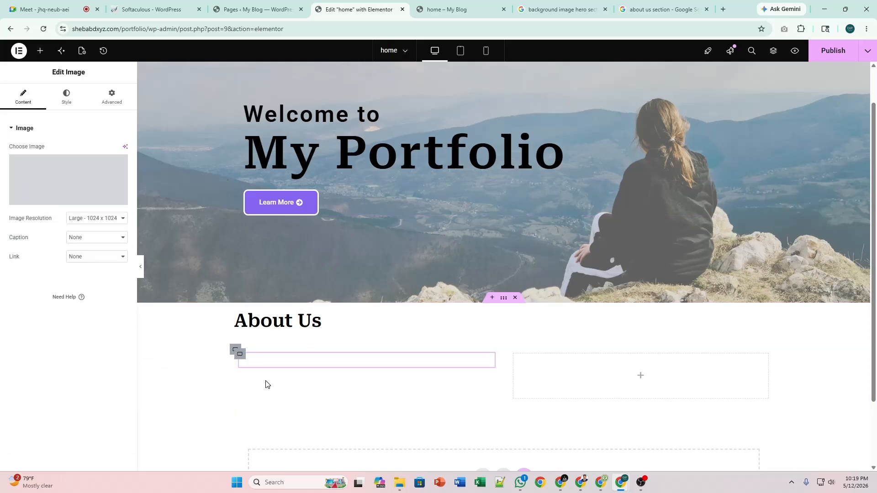
{"action": "left_click", "coordinate": [39, 171]}
{"action": "left_click", "coordinate": [150, 185]}
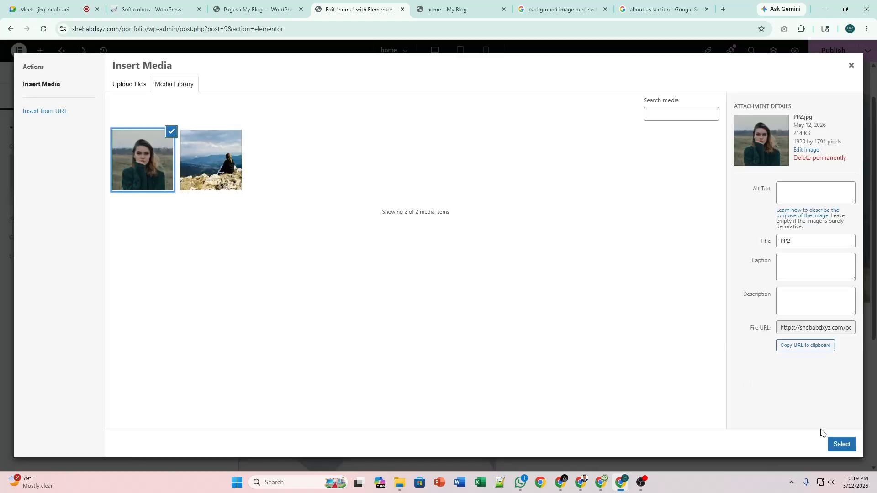
{"action": "left_click", "coordinate": [840, 444]}
Set Advanced > Layout padding to 0 on the portrait image and its container column.
{"action": "scroll", "coordinate": [466, 278], "scroll_direction": "down", "scroll_amount": 4}
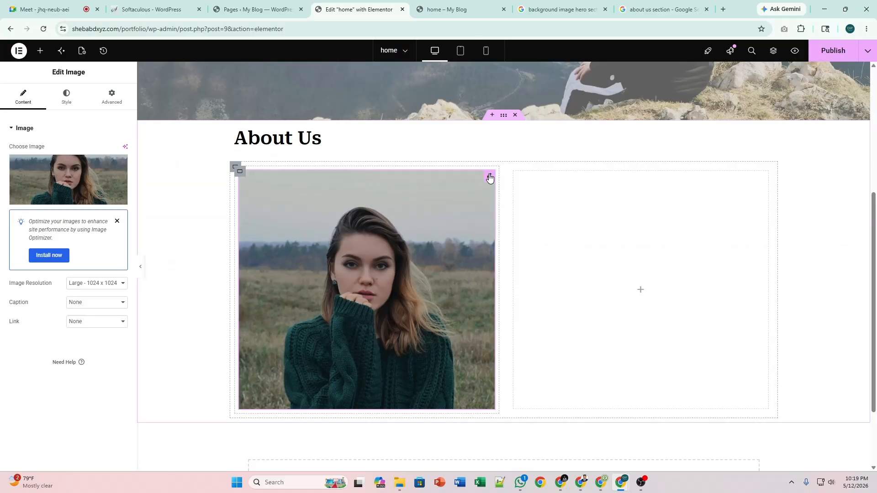
{"action": "left_click", "coordinate": [112, 99]}
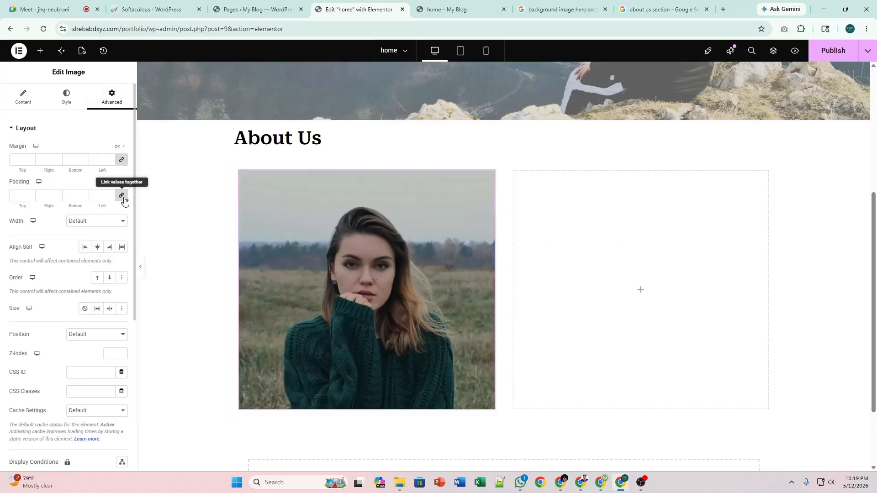
{"action": "left_click", "coordinate": [122, 196]}
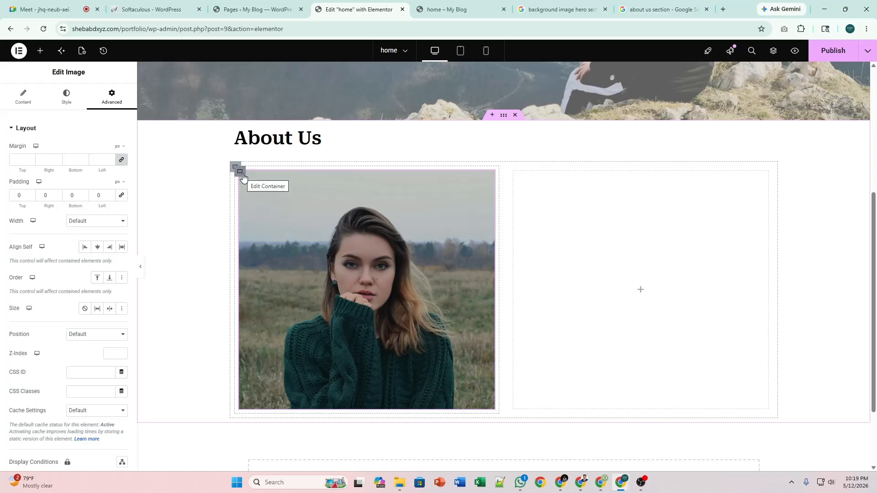
{"action": "left_click", "coordinate": [240, 173]}
{"action": "left_click", "coordinate": [113, 105]}
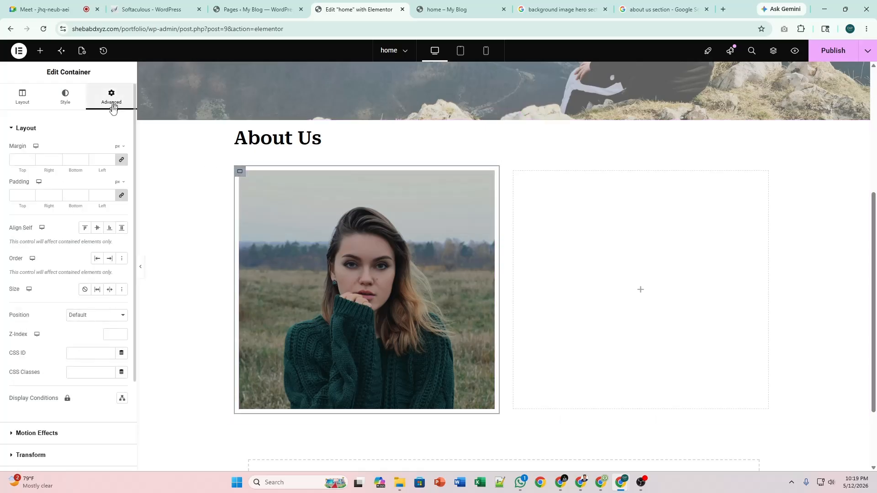
{"action": "left_click", "coordinate": [121, 196]}
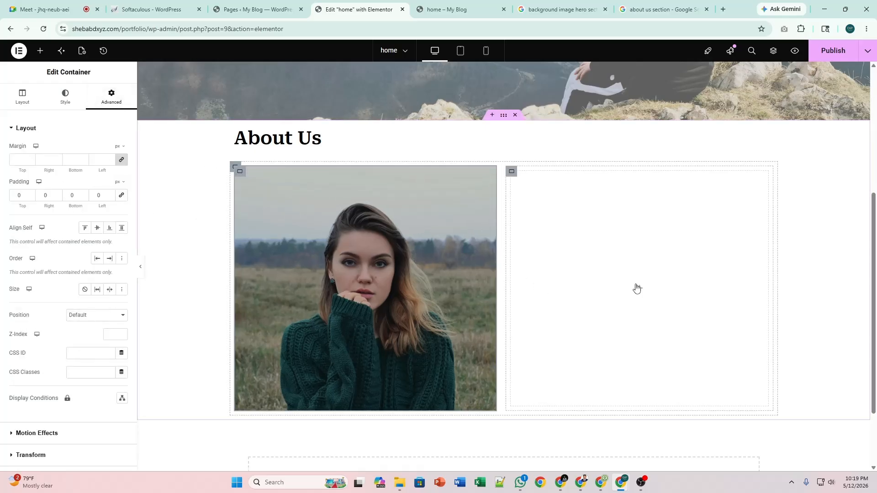
{"action": "left_click", "coordinate": [637, 291]}
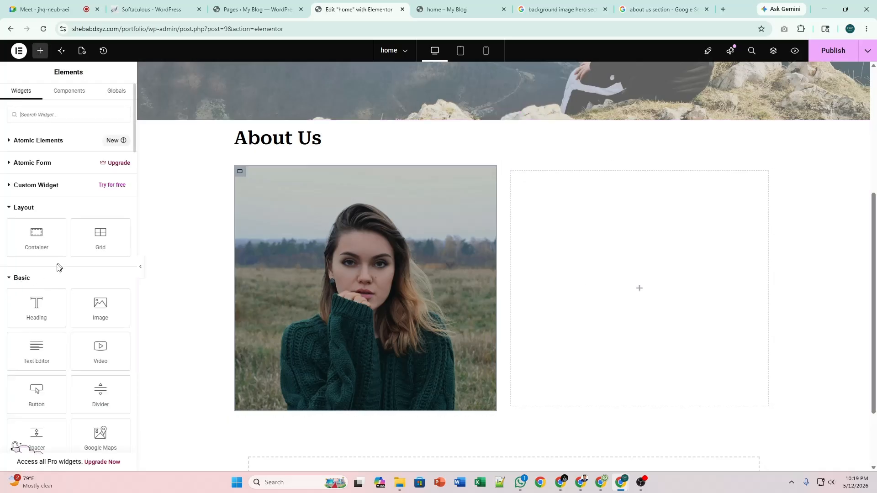
Drop a placeholder Heading into the empty right column beside the portrait, then go to Gemini.
{"action": "left_click_drag", "start_coordinate": [32, 306], "coordinate": [575, 239]}
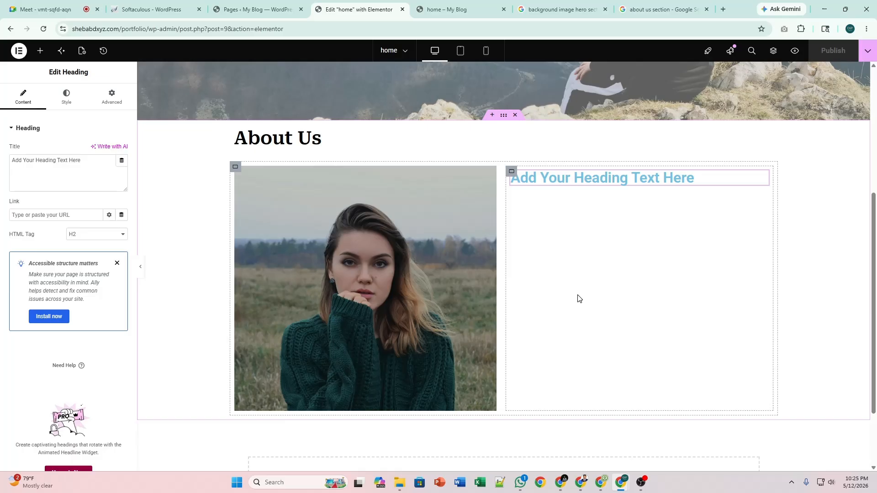
{"action": "scroll", "coordinate": [577, 297], "scroll_direction": "up", "scroll_amount": 5}
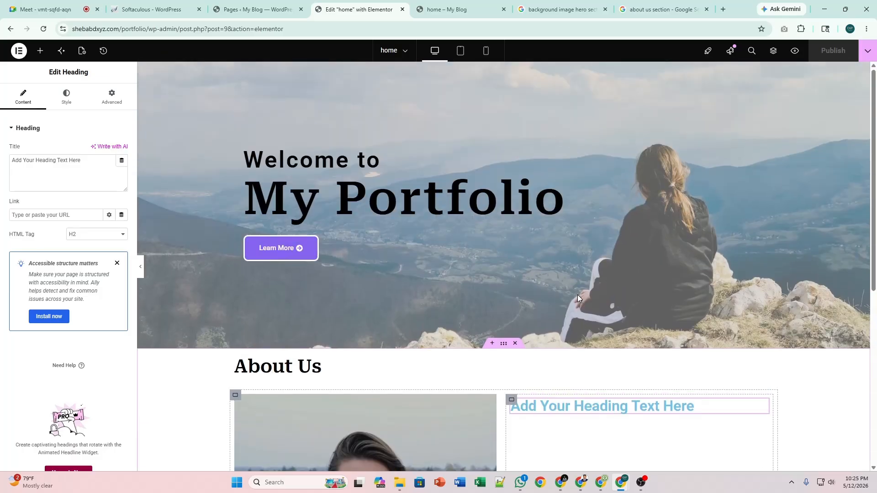
{"action": "scroll", "coordinate": [578, 297], "scroll_direction": "down", "scroll_amount": 4}
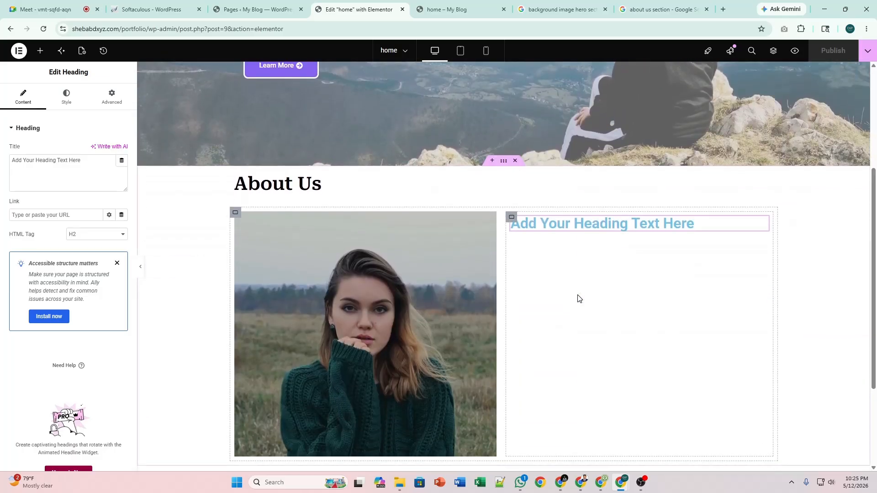
{"action": "scroll", "coordinate": [578, 298], "scroll_direction": "down", "scroll_amount": 2}
{"action": "scroll", "coordinate": [579, 298], "scroll_direction": "up", "scroll_amount": 1}
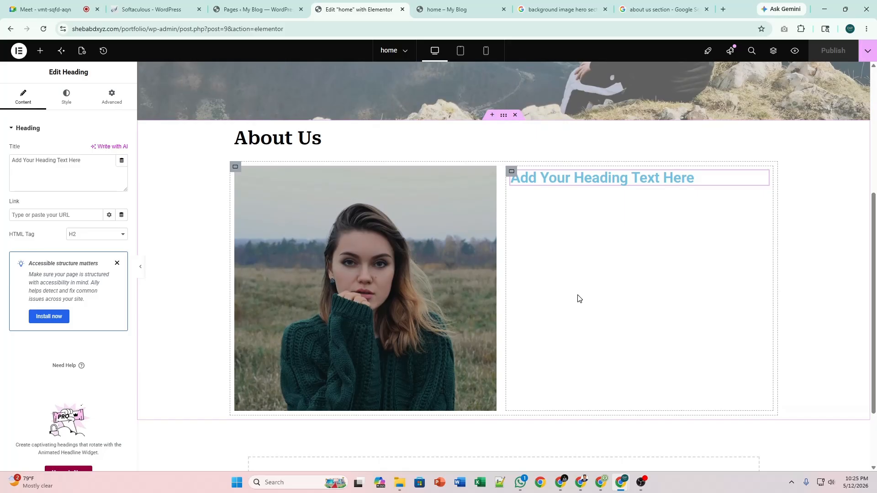
{"action": "key", "text": "alt+Tab"}
{"action": "key", "text": "Tab"}
{"action": "key", "text": "Tab"}
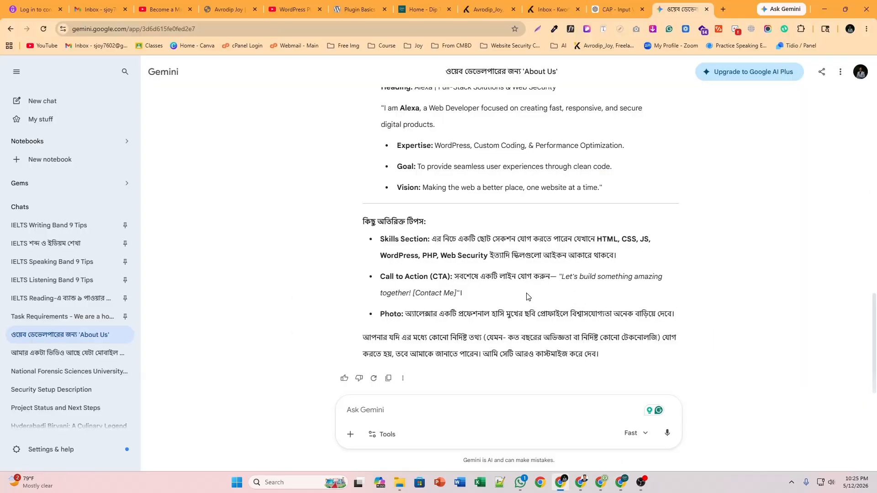
Select the 'Creative & Friendly' draft's 'Hi there!' introduction paragraph in Gemini.
{"action": "scroll", "coordinate": [528, 297], "scroll_direction": "up", "scroll_amount": 6}
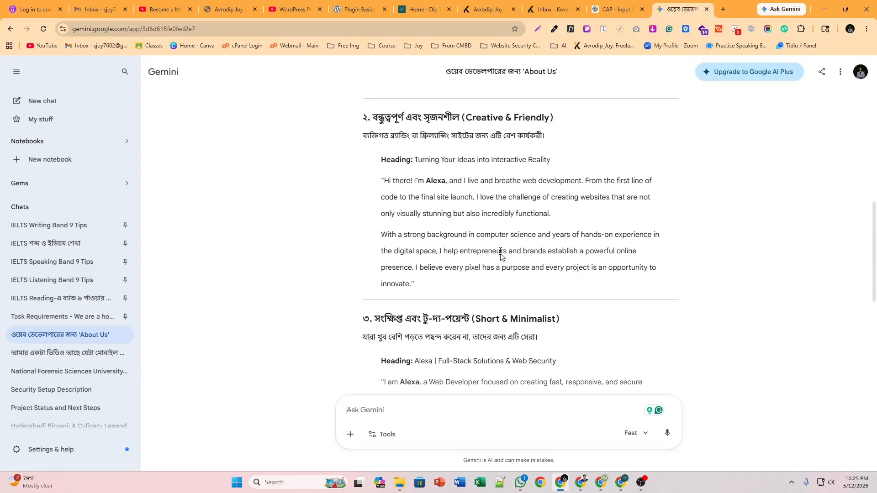
{"action": "left_click_drag", "start_coordinate": [383, 180], "coordinate": [552, 214]}
{"action": "key", "text": "ctrl+c"}
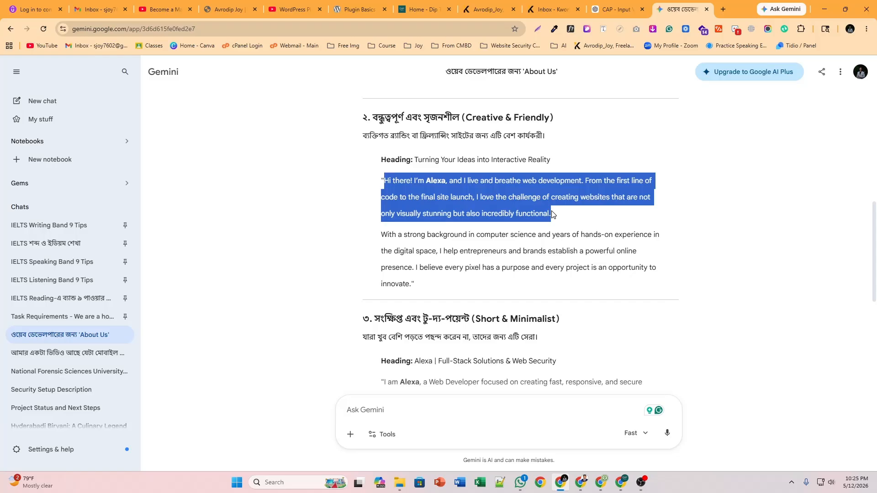
Replace the heading's placeholder title with the pasted 'Hi there!' paragraph.
{"action": "key", "text": "alt+Tab"}
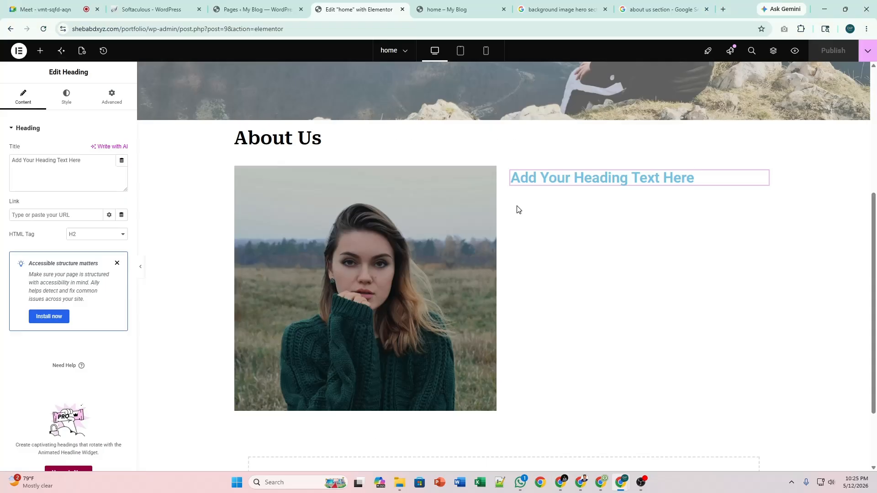
{"action": "left_click", "coordinate": [43, 160]}
{"action": "key", "text": "ctrl+a"}
{"action": "key", "text": "ctrl+v"}
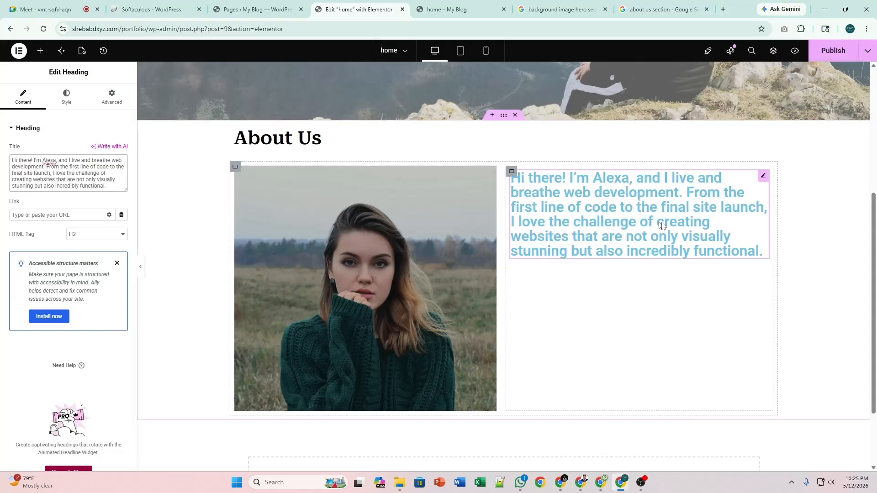
Select the computer-science background paragraph in the Gemini chat.
{"action": "key", "text": "alt+Tab"}
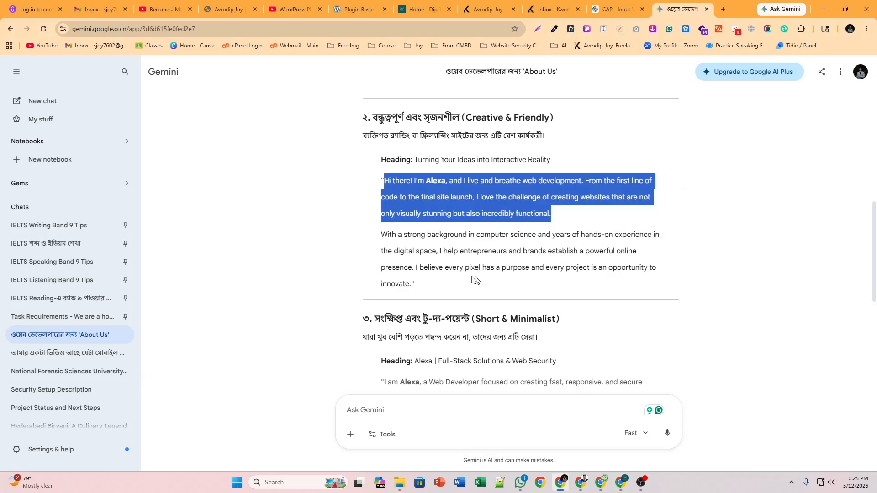
{"action": "left_click", "coordinate": [384, 234]}
{"action": "left_click_drag", "start_coordinate": [384, 234], "coordinate": [411, 284]}
{"action": "key", "text": "ctrl+c"}
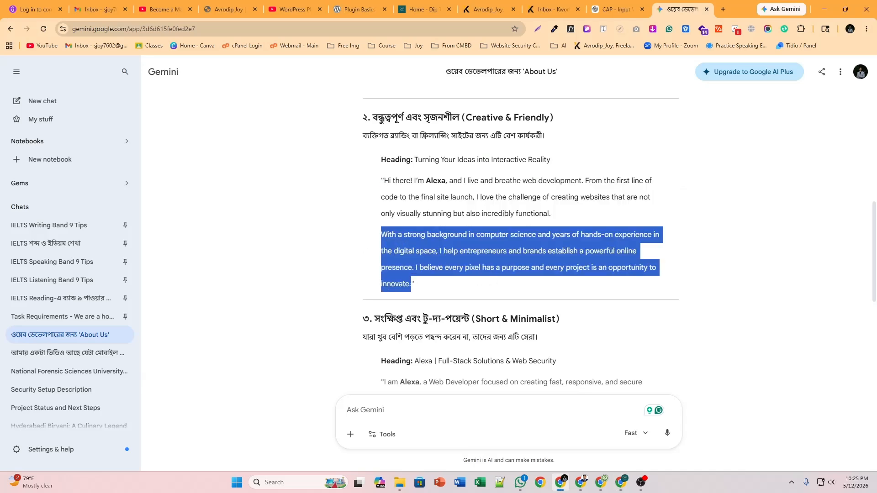
{"action": "key", "text": "alt+Tab"}
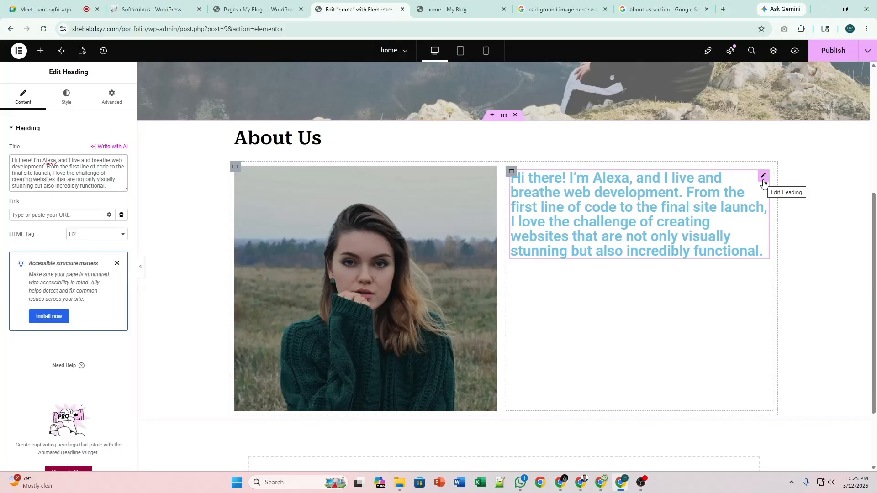
Duplicate the introduction heading and paste the background paragraph as the copy's title.
{"action": "right_click", "coordinate": [763, 182]}
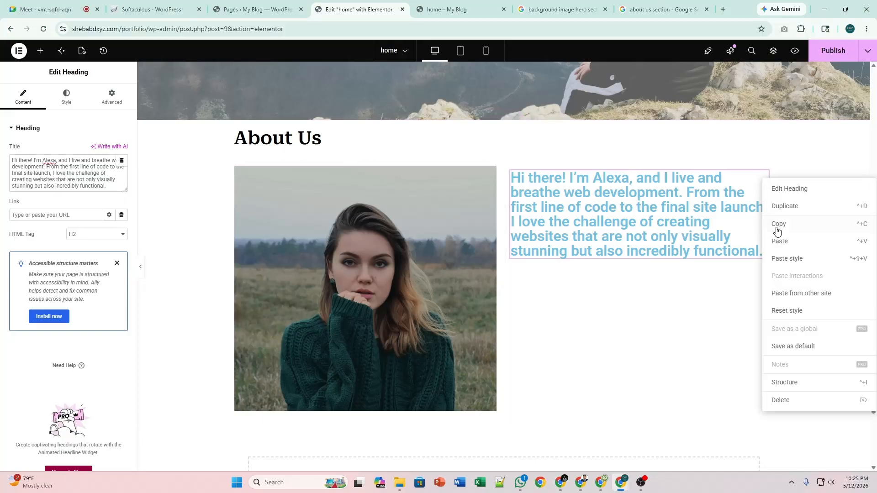
{"action": "left_click", "coordinate": [784, 206]}
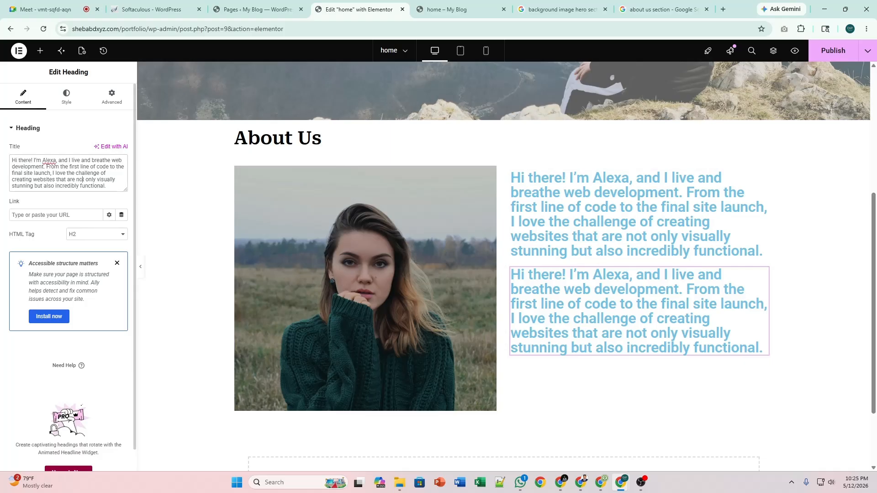
{"action": "key", "text": "ctrl+a"}
{"action": "key", "text": "BackSpace"}
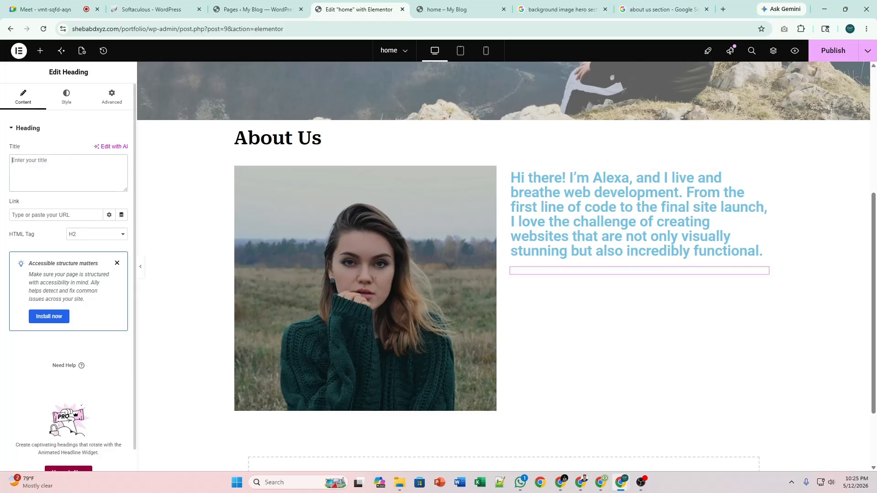
{"action": "key", "text": "ctrl+v"}
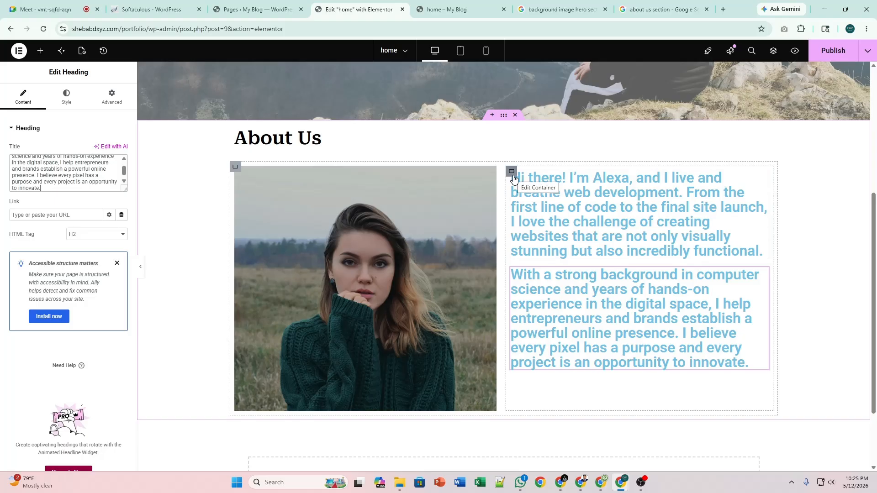
{"action": "scroll", "coordinate": [503, 211], "scroll_direction": "up", "scroll_amount": 4}
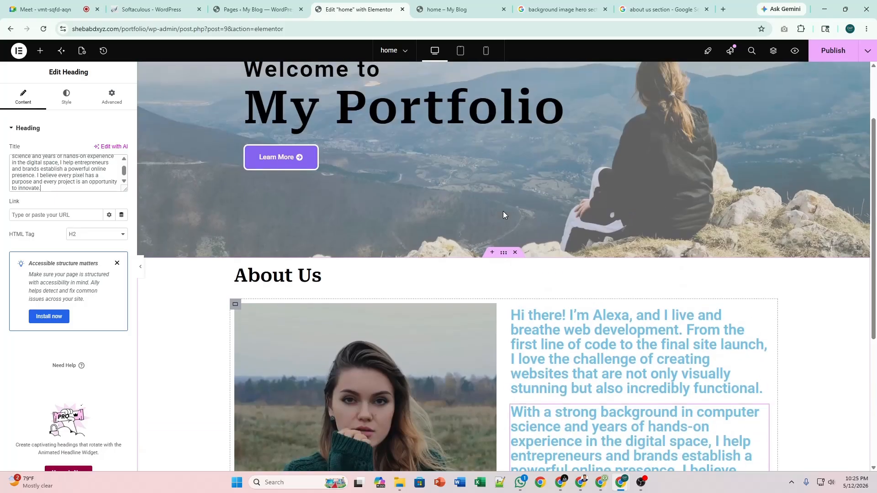
{"action": "scroll", "coordinate": [502, 211], "scroll_direction": "down", "scroll_amount": 2}
{"action": "scroll", "coordinate": [503, 211], "scroll_direction": "down", "scroll_amount": 2}
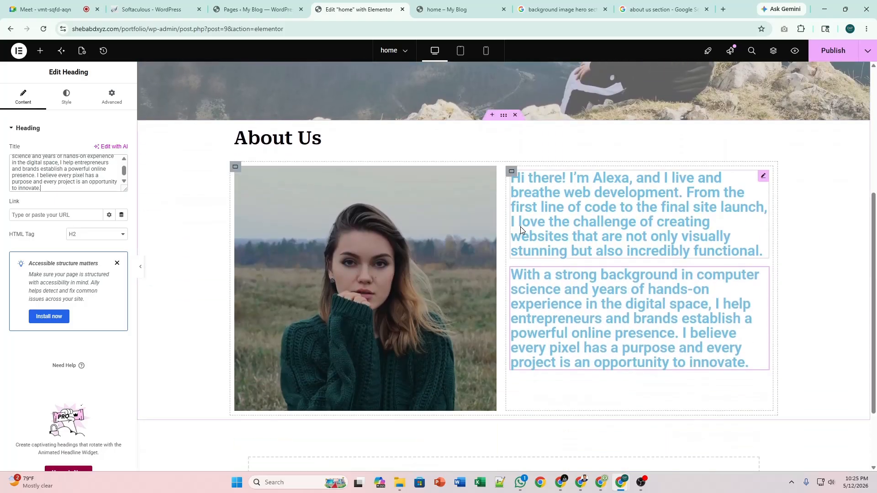
{"action": "left_click", "coordinate": [763, 176]}
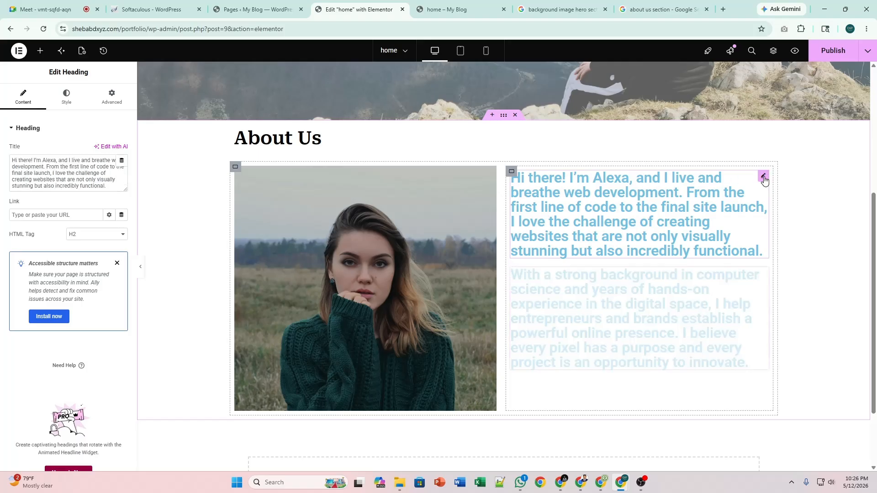
Give the 'Hi there!' heading Typography size 20, weight 400 (Normal), letter spacing 0.5.
{"action": "left_click", "coordinate": [66, 96]}
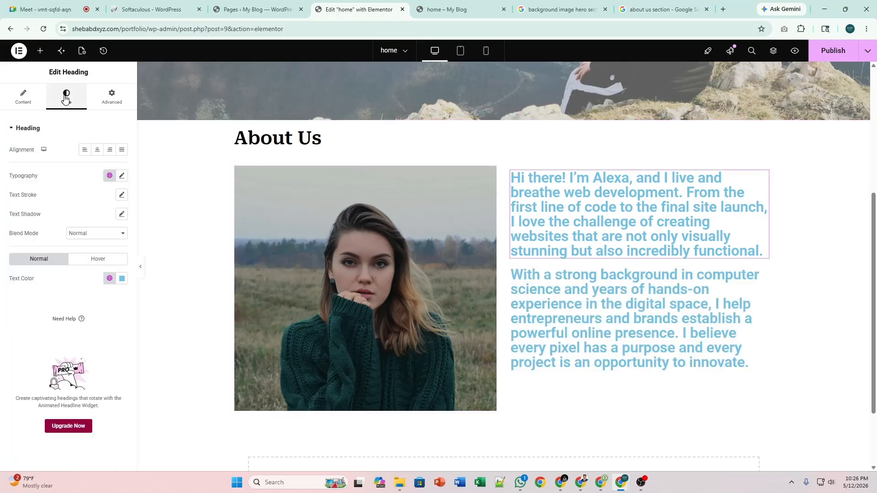
{"action": "left_click", "coordinate": [121, 177]}
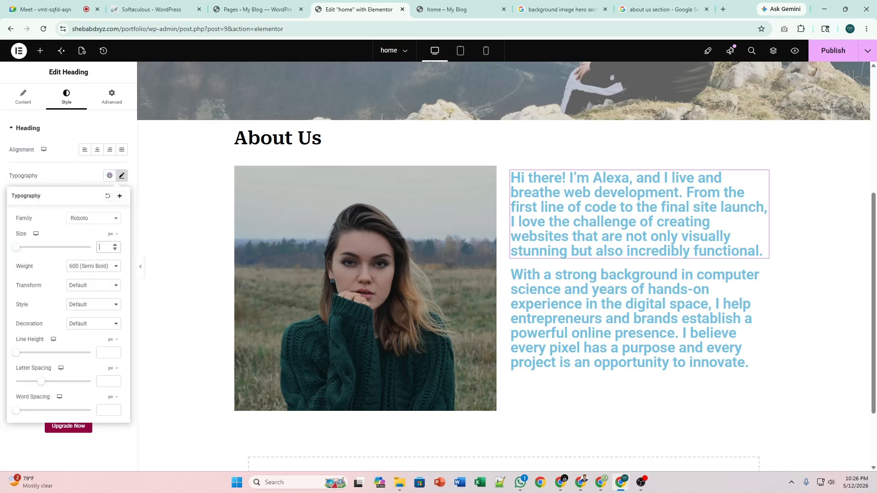
{"action": "type", "text": "20"}
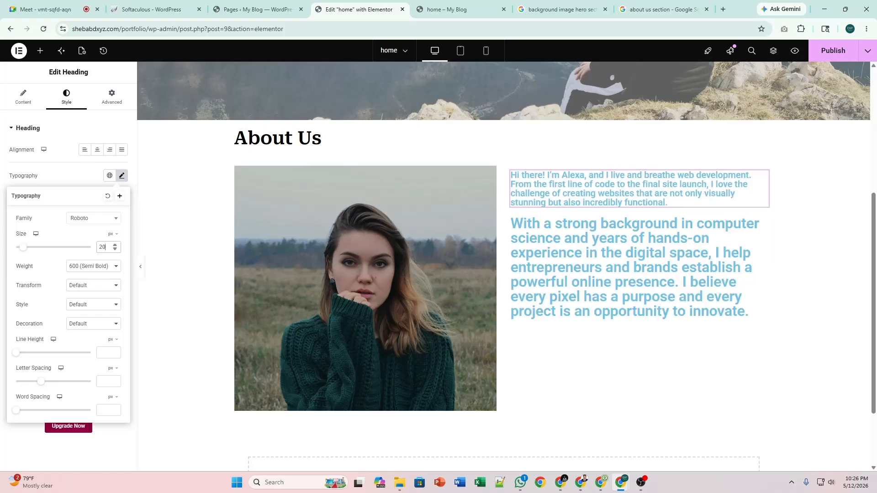
{"action": "left_click", "coordinate": [115, 250]}
{"action": "left_click", "coordinate": [115, 250]}
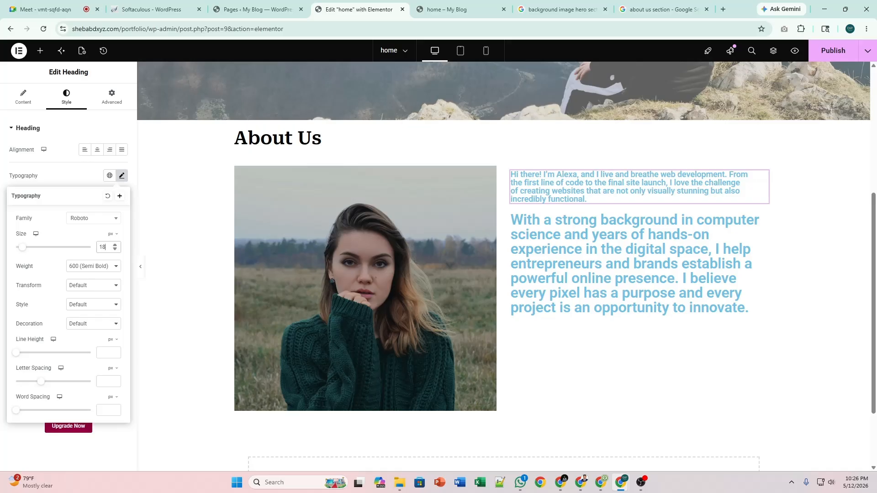
{"action": "left_click", "coordinate": [116, 245]}
{"action": "left_click", "coordinate": [115, 246]}
{"action": "left_click", "coordinate": [113, 274]}
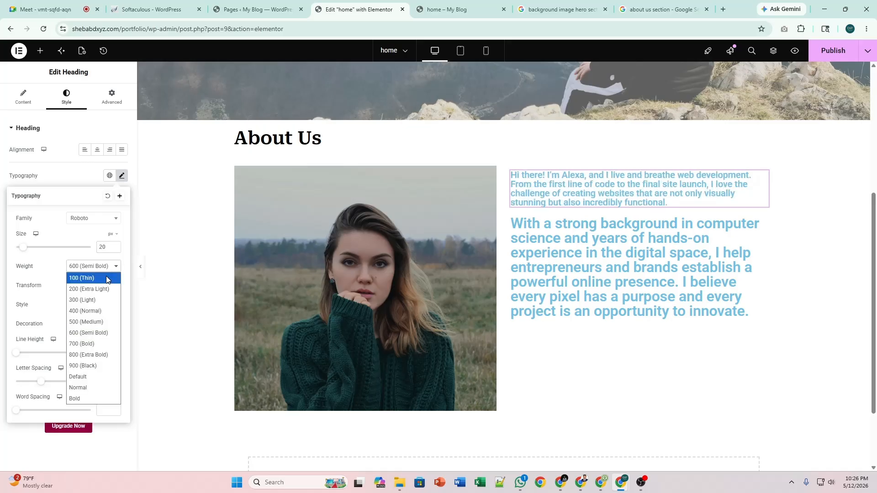
{"action": "left_click", "coordinate": [96, 314]}
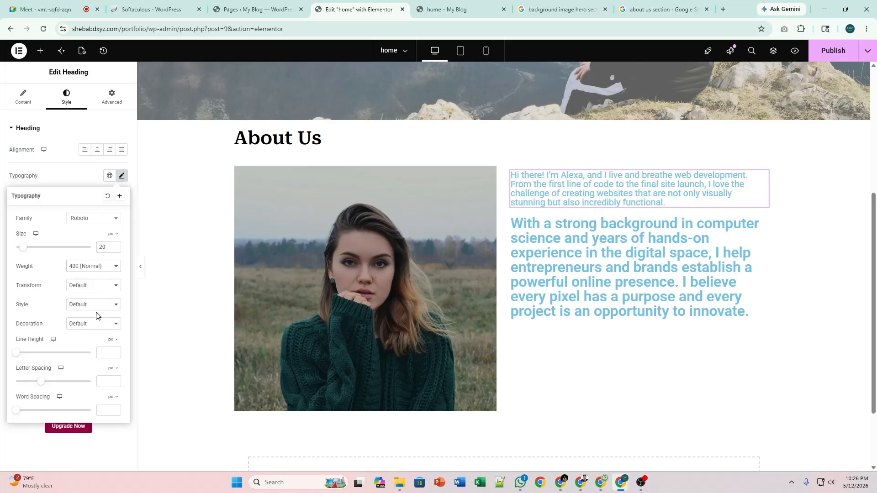
{"action": "left_click", "coordinate": [105, 289]}
{"action": "left_click", "coordinate": [107, 289]}
{"action": "left_click", "coordinate": [98, 323]}
{"action": "left_click", "coordinate": [99, 325]}
{"action": "left_click_drag", "start_coordinate": [44, 383], "coordinate": [47, 385]}
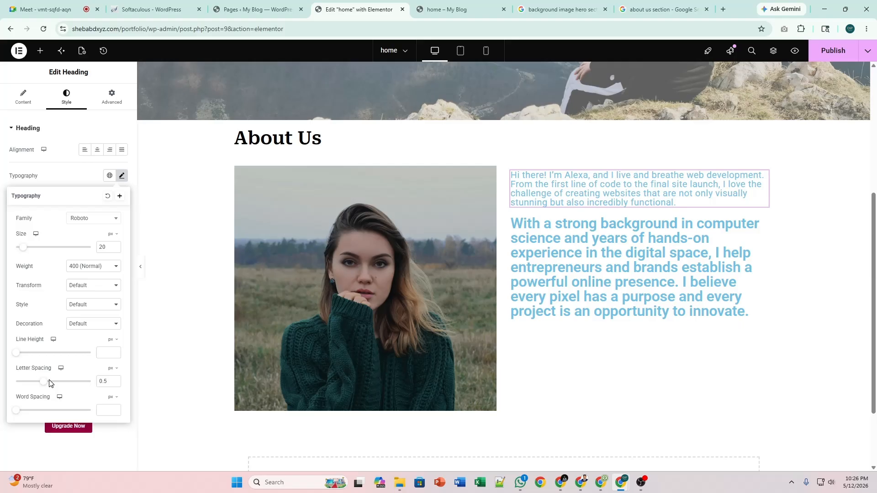
Give the 'Hi there!' paragraph a grey global text colour.
{"action": "left_click", "coordinate": [123, 176]}
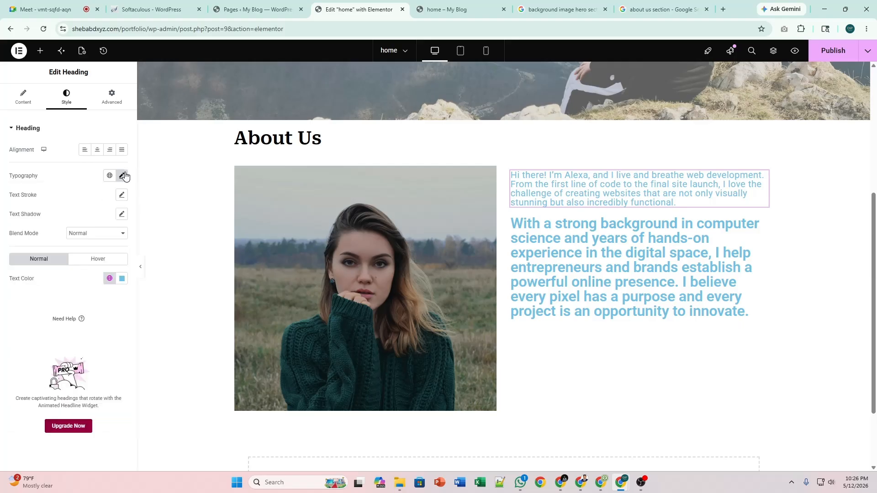
{"action": "left_click", "coordinate": [121, 282]}
{"action": "left_click", "coordinate": [110, 278]}
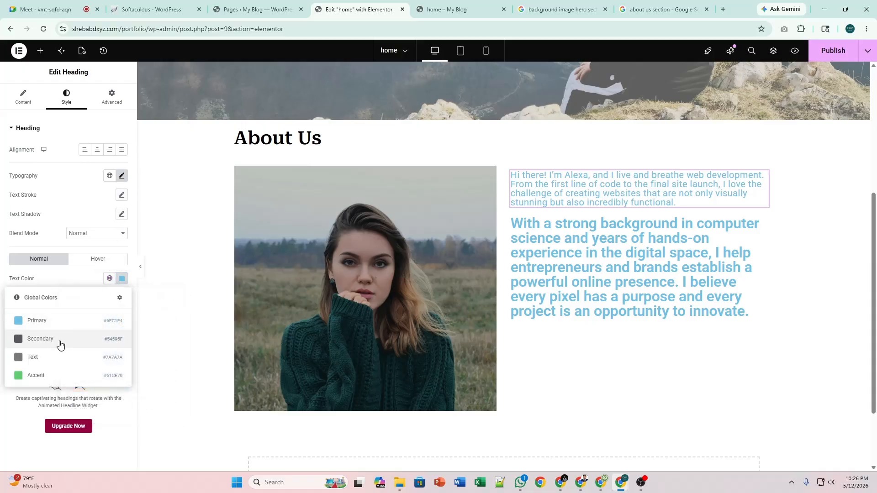
{"action": "left_click", "coordinate": [54, 357]}
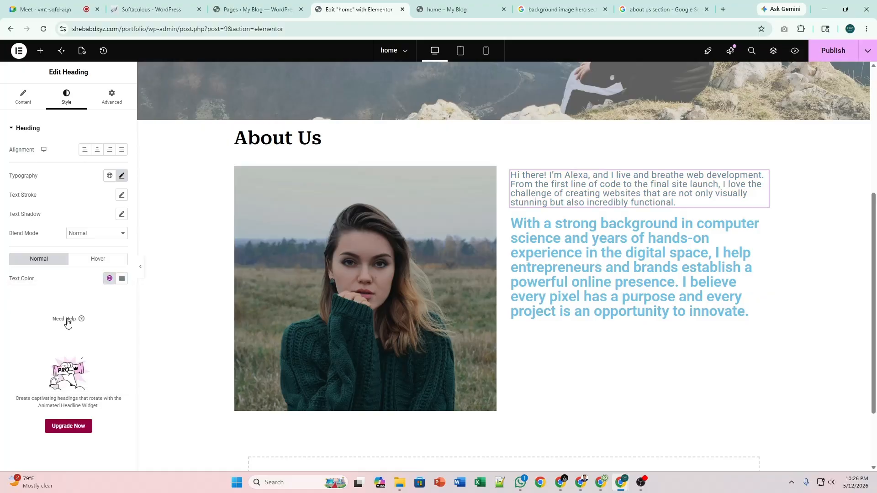
{"action": "left_click", "coordinate": [110, 278]}
{"action": "left_click", "coordinate": [62, 340]}
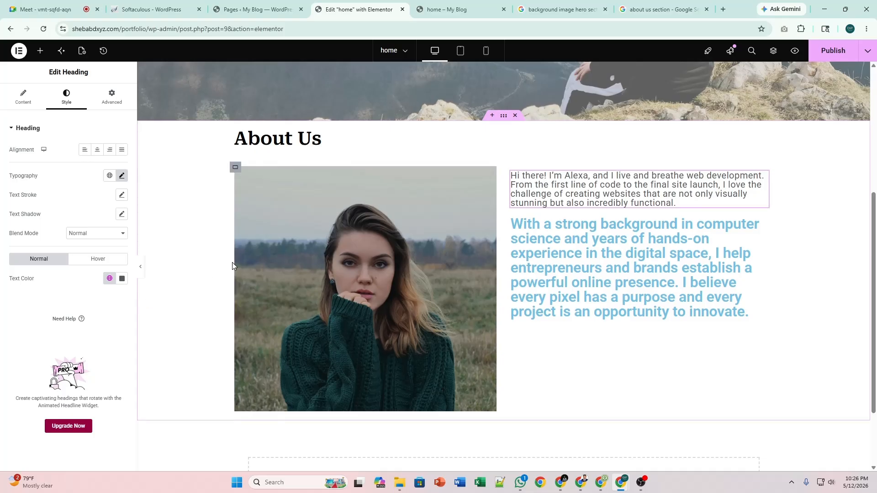
Enlarge the paragraph's Typography size from 20 to 25 px.
{"action": "scroll", "coordinate": [232, 262], "scroll_direction": "up", "scroll_amount": 3}
{"action": "scroll", "coordinate": [291, 255], "scroll_direction": "down", "scroll_amount": 2}
{"action": "scroll", "coordinate": [638, 242], "scroll_direction": "down", "scroll_amount": 2}
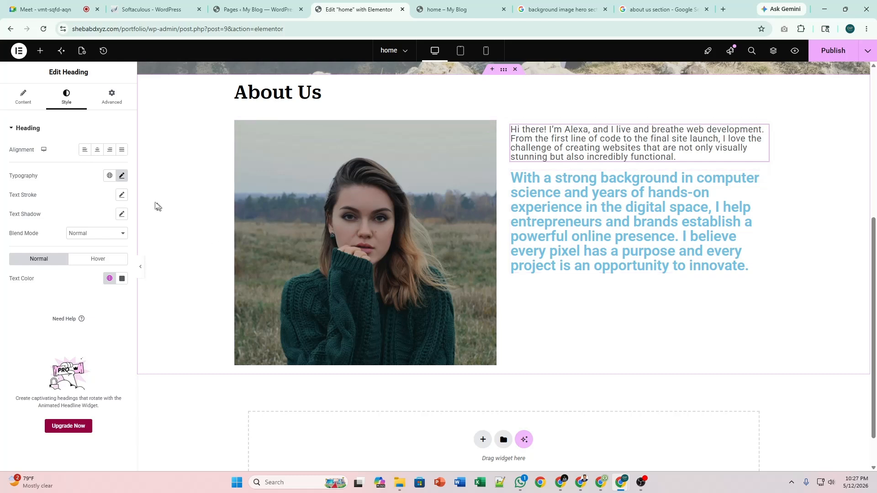
{"action": "left_click", "coordinate": [122, 178]}
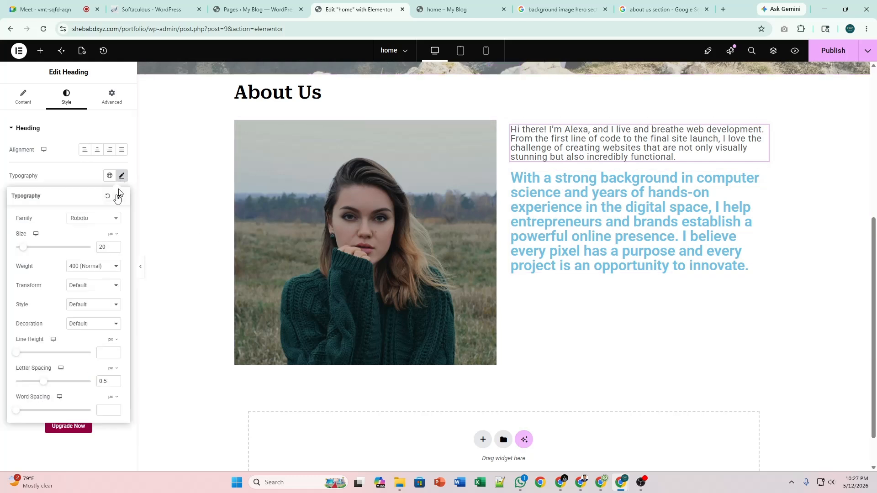
{"action": "left_click", "coordinate": [115, 246]}
{"action": "left_click", "coordinate": [115, 245]}
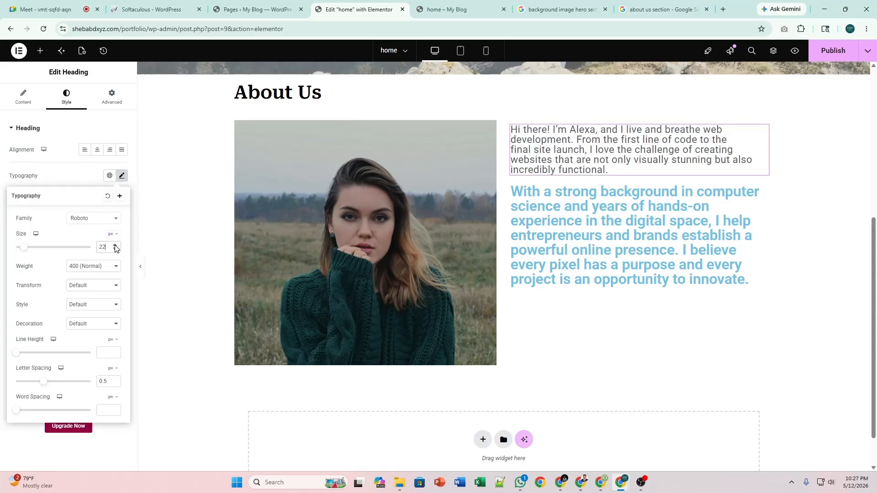
{"action": "left_click", "coordinate": [114, 245]}
{"action": "left_click", "coordinate": [115, 246]}
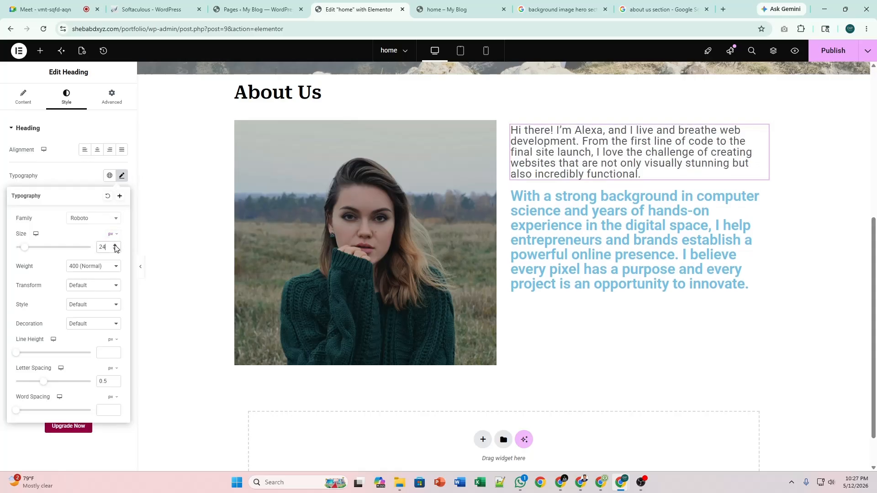
{"action": "left_click", "coordinate": [115, 245]}
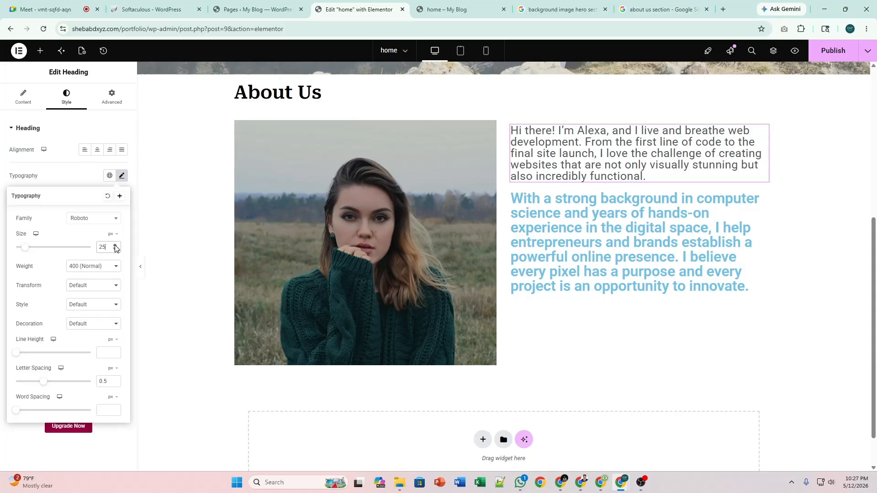
{"action": "left_click", "coordinate": [121, 175]}
Copy the first paragraph and paste its style onto the second paragraph.
{"action": "right_click", "coordinate": [765, 133]}
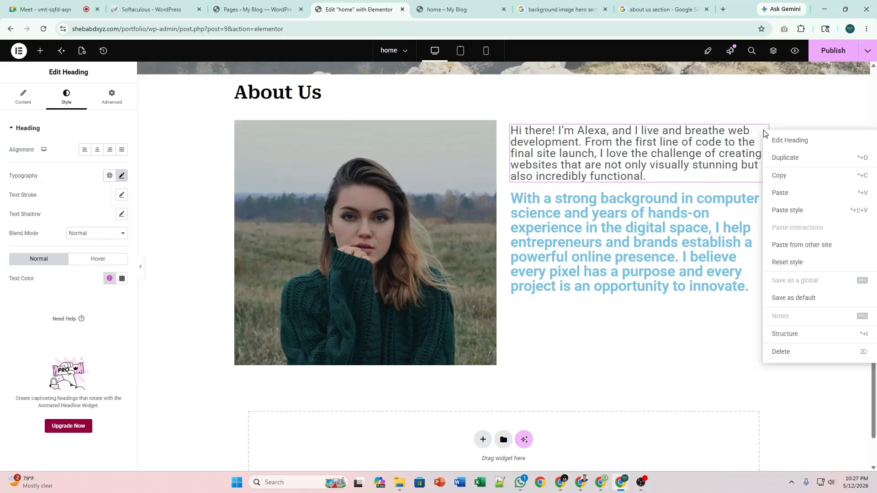
{"action": "left_click", "coordinate": [789, 181]}
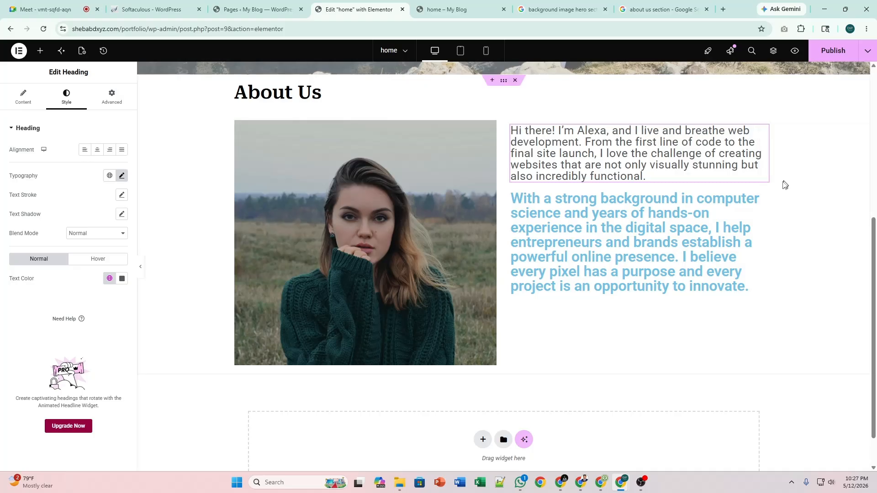
{"action": "left_click", "coordinate": [764, 198]}
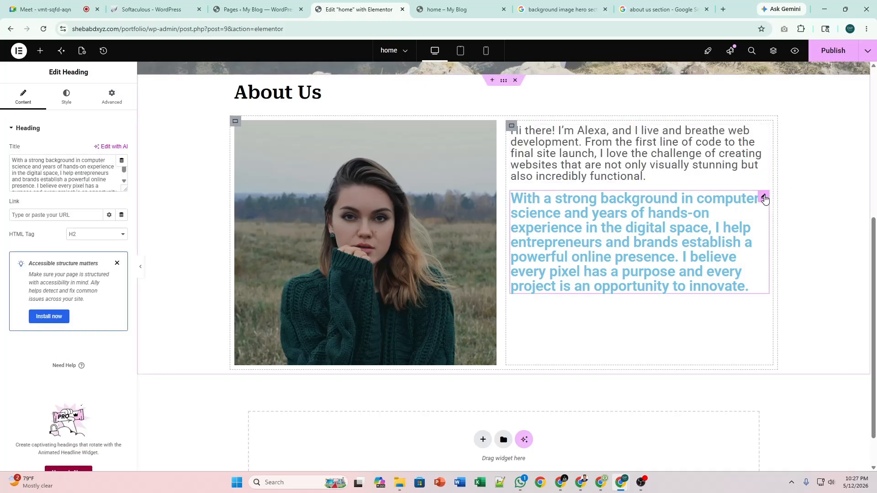
{"action": "right_click", "coordinate": [765, 200]}
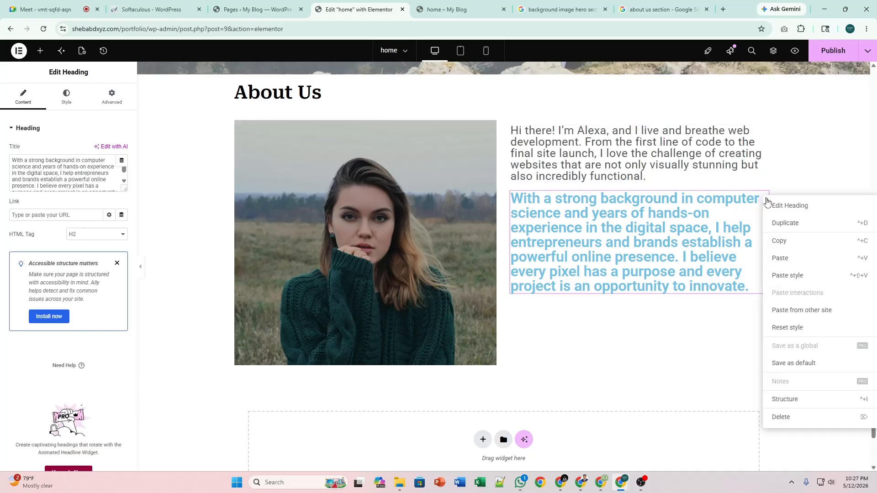
{"action": "left_click", "coordinate": [797, 276]}
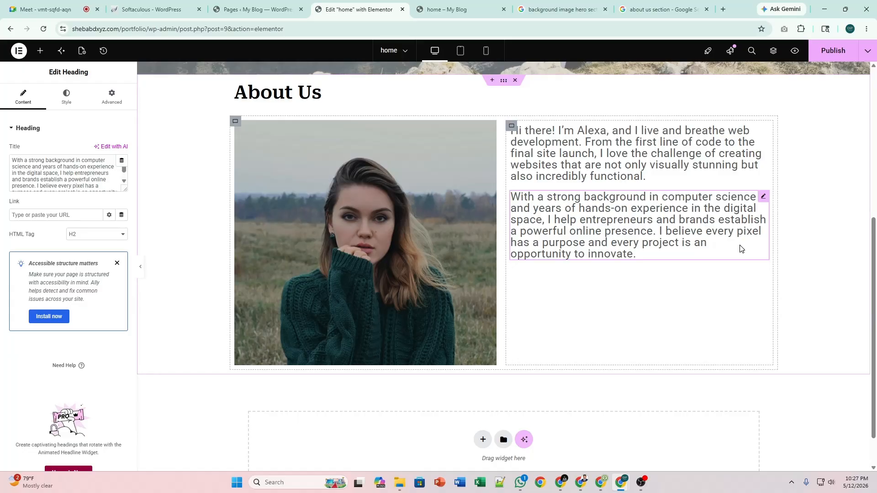
Review the restyled paragraphs, then switch to the Gemini chat window.
{"action": "scroll", "coordinate": [582, 198], "scroll_direction": "up", "scroll_amount": 3}
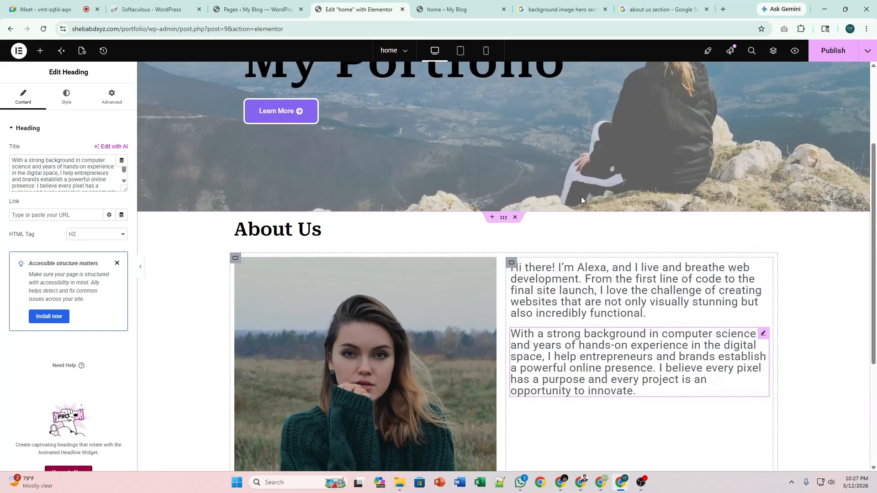
{"action": "scroll", "coordinate": [581, 199], "scroll_direction": "down", "scroll_amount": 3}
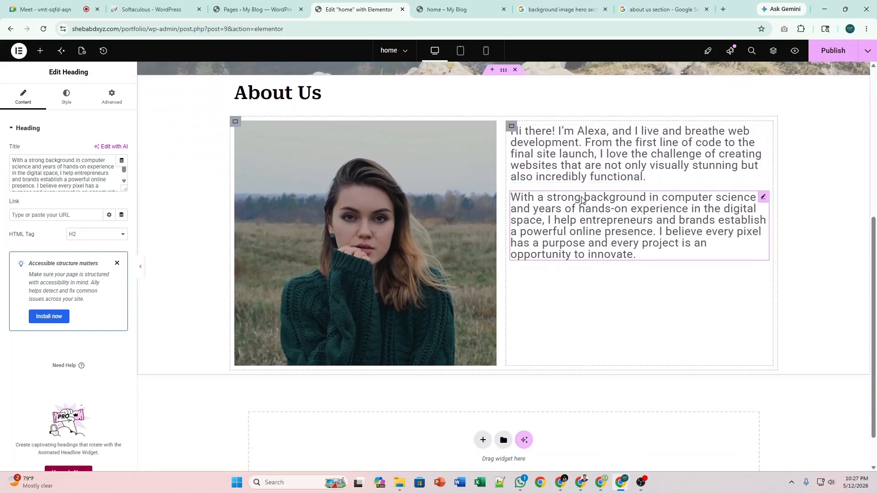
{"action": "scroll", "coordinate": [581, 199], "scroll_direction": "up", "scroll_amount": 3}
{"action": "scroll", "coordinate": [581, 200], "scroll_direction": "down", "scroll_amount": 1}
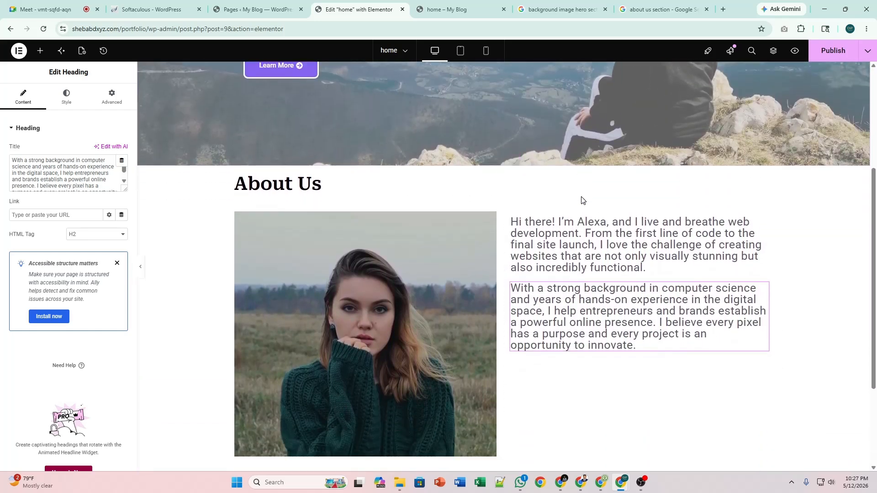
{"action": "scroll", "coordinate": [581, 199], "scroll_direction": "down", "scroll_amount": 1}
{"action": "scroll", "coordinate": [583, 199], "scroll_direction": "up", "scroll_amount": 1}
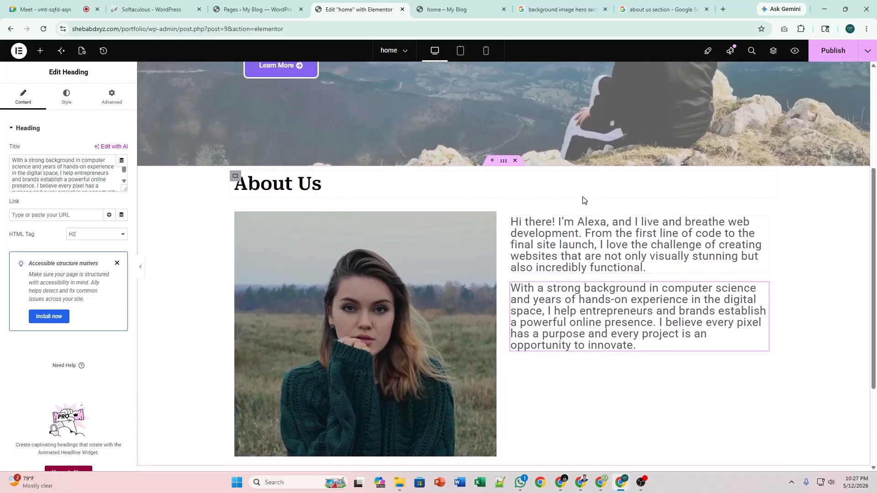
{"action": "scroll", "coordinate": [582, 200], "scroll_direction": "down", "scroll_amount": 1}
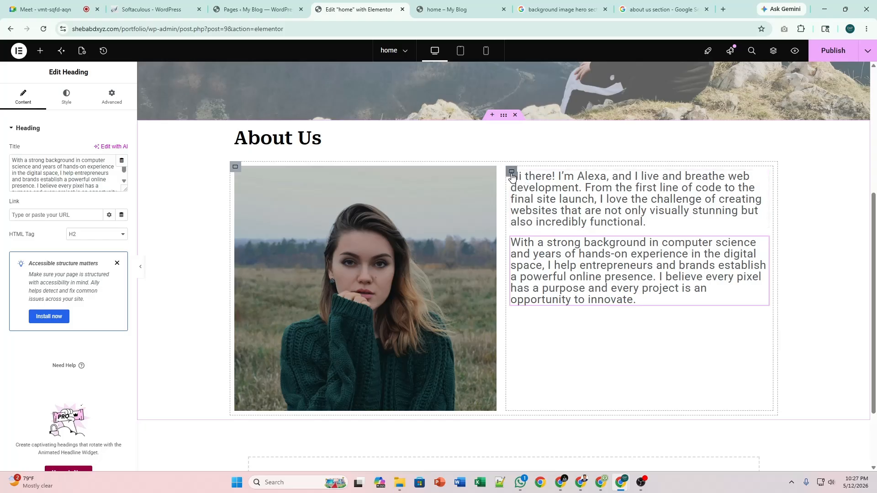
{"action": "key", "text": "alt+Tab"}
Copy Gemini's 'My approach is simple' paragraph from the Professional & Formal variant, then return to Elementor.
{"action": "left_click", "coordinate": [458, 265]}
{"action": "scroll", "coordinate": [466, 265], "scroll_direction": "down", "scroll_amount": 5}
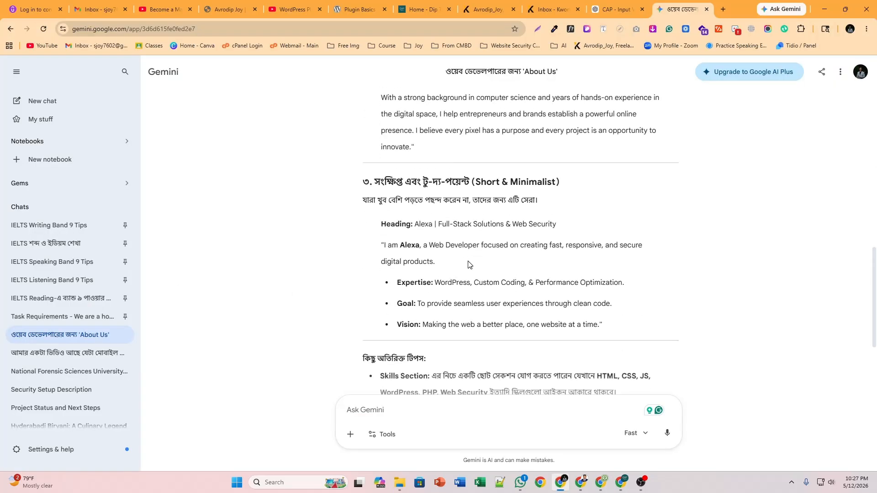
{"action": "scroll", "coordinate": [468, 265], "scroll_direction": "up", "scroll_amount": 12}
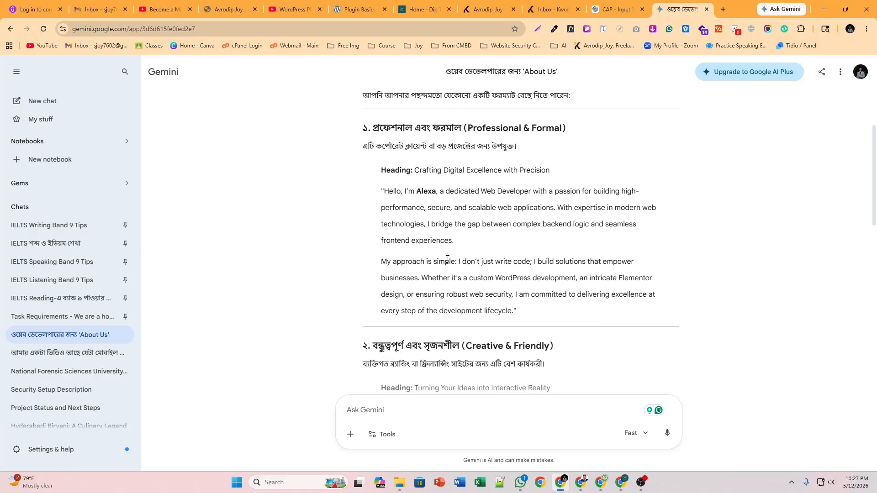
{"action": "key", "text": "alt+Tab"}
{"action": "key", "text": "alt+Tab"}
{"action": "left_click_drag", "start_coordinate": [381, 261], "coordinate": [513, 310]}
{"action": "key", "text": "ctrl+c"}
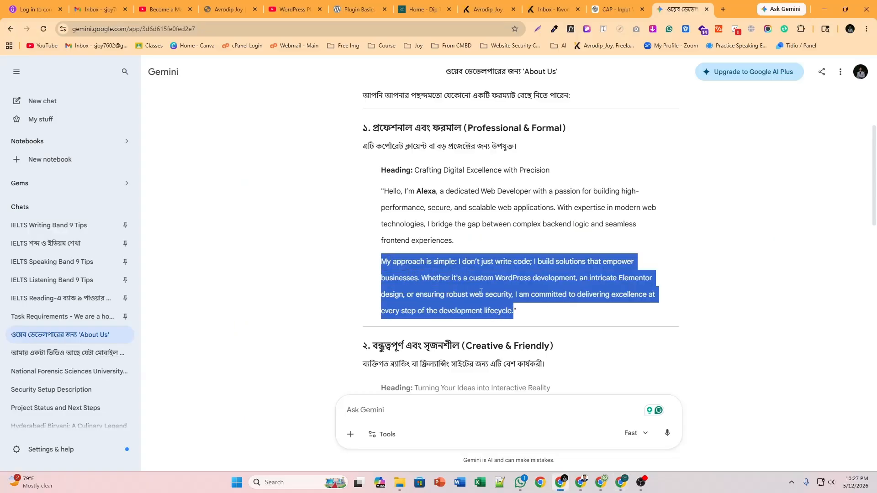
{"action": "key", "text": "alt+Tab"}
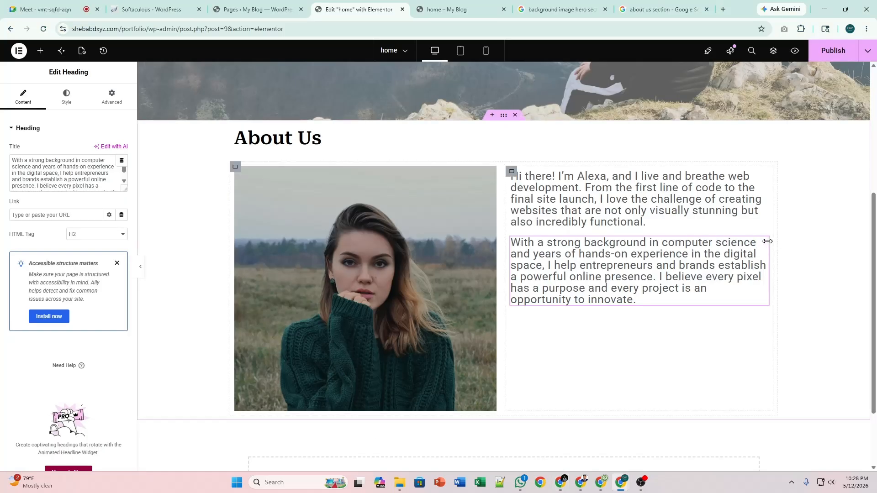
Duplicate the second paragraph and paste 'My approach is simple…' as the copy's title.
{"action": "right_click", "coordinate": [764, 242]}
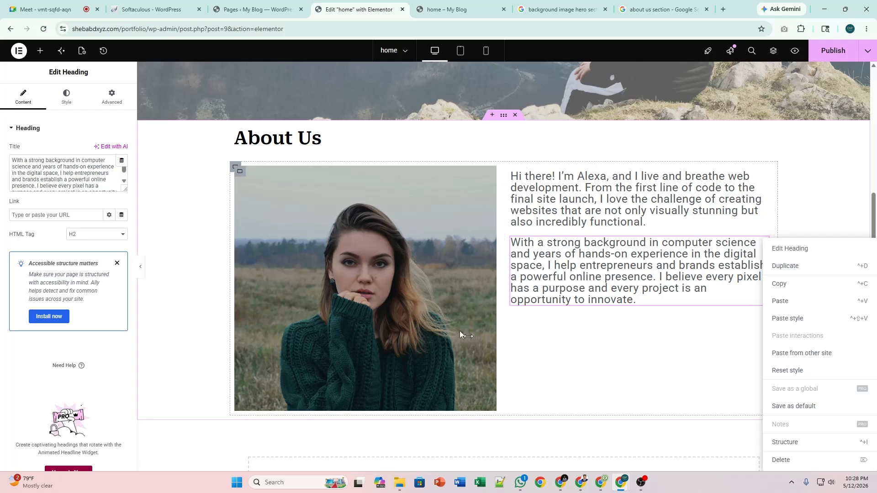
{"action": "left_click", "coordinate": [776, 269]}
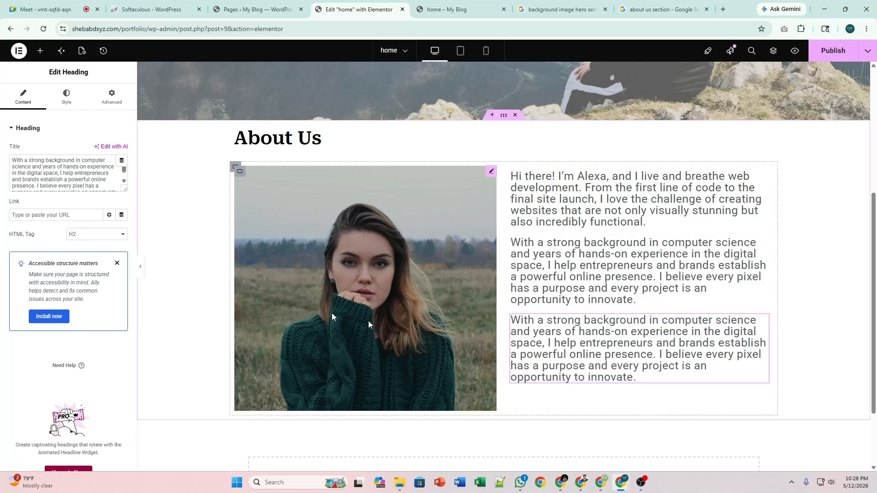
{"action": "triple_click", "coordinate": [76, 168]}
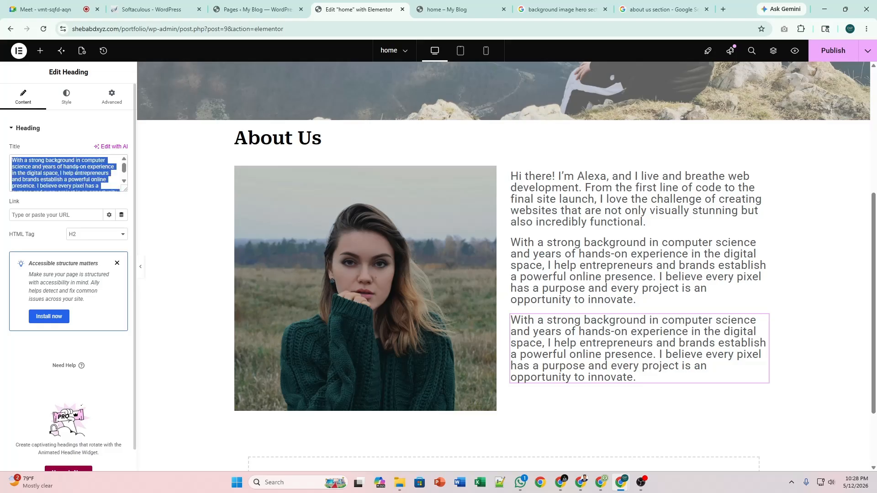
{"action": "key", "text": "ctrl+v"}
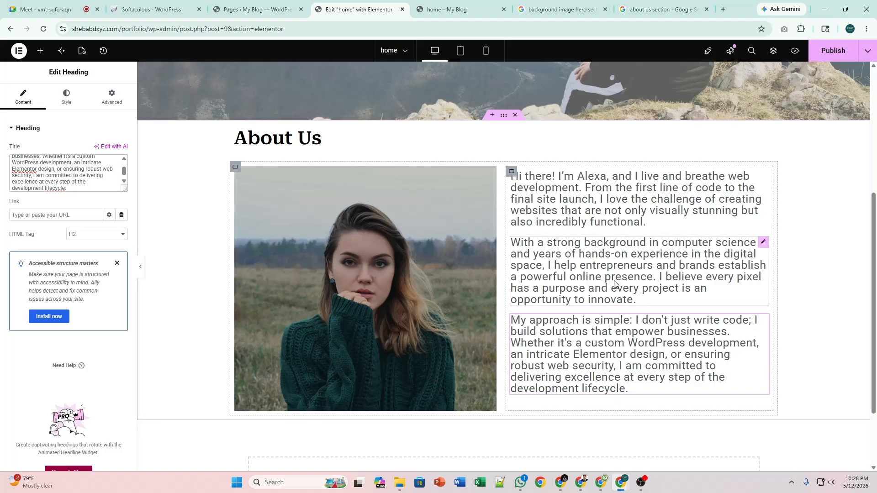
{"action": "left_click", "coordinate": [511, 172]}
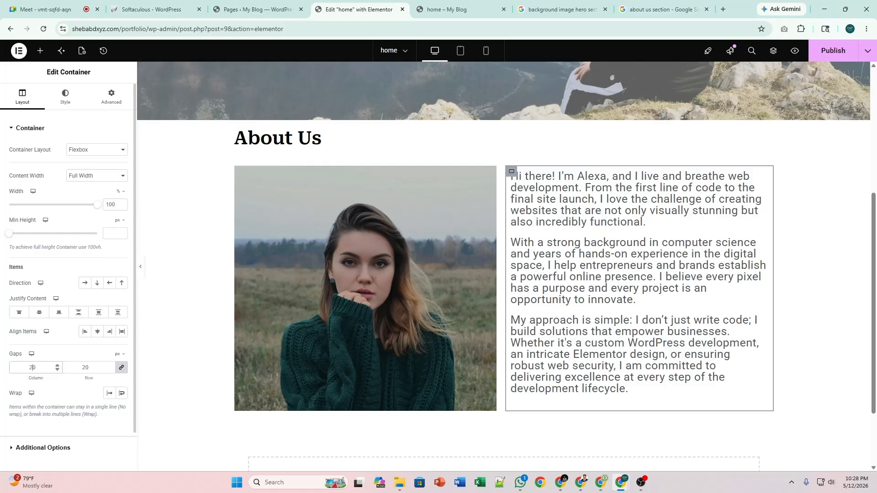
Set the text container's gap to 10 px and preview with the panel hidden.
{"action": "type", "text": "10"}
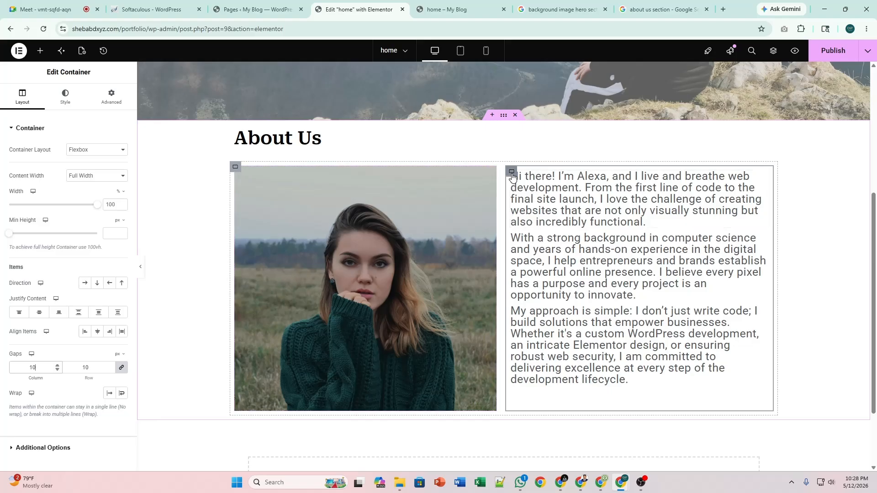
{"action": "left_click", "coordinate": [141, 269]}
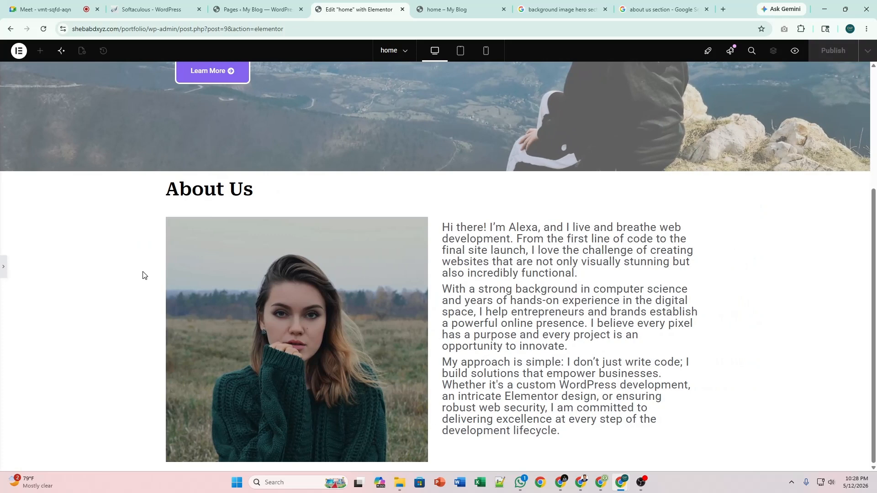
{"action": "left_click", "coordinate": [3, 274]}
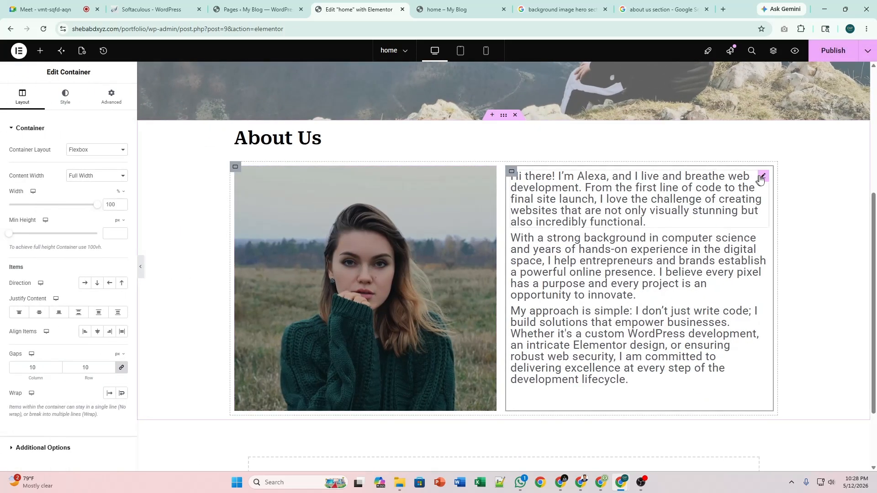
Lower the first and second paragraphs' font size from 25 to 23 px.
{"action": "left_click", "coordinate": [759, 180]}
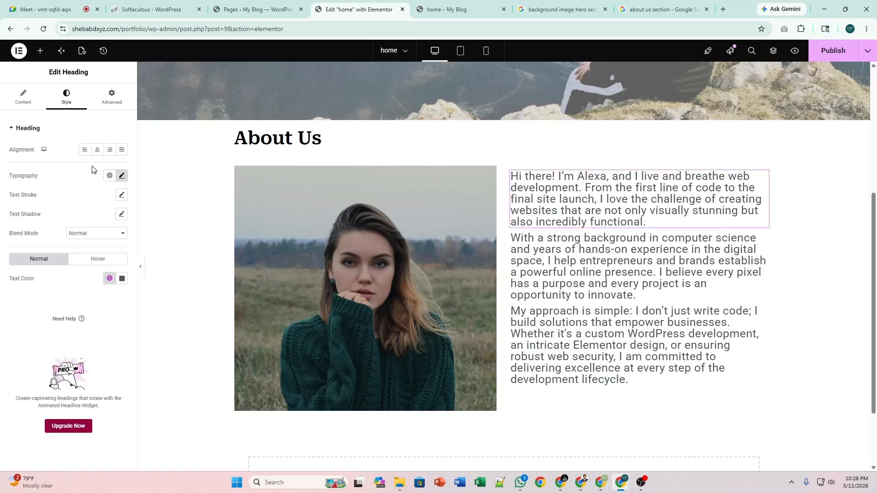
{"action": "left_click", "coordinate": [122, 176]}
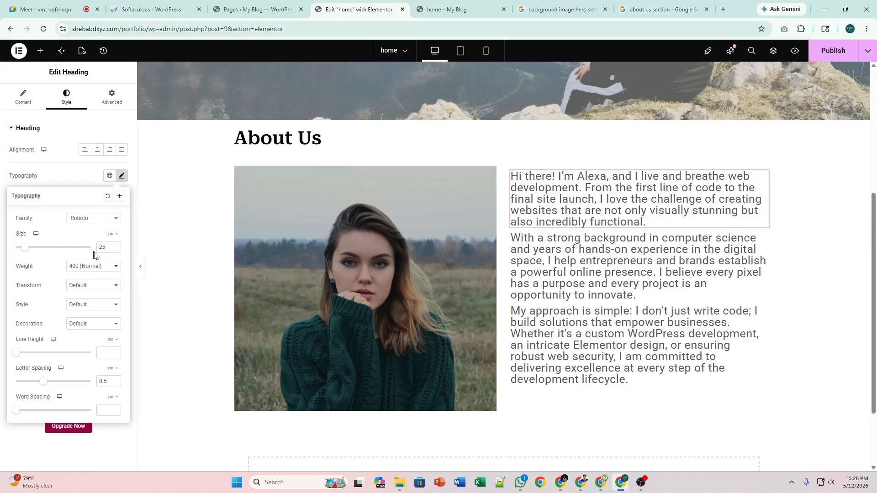
{"action": "left_click", "coordinate": [115, 250]}
{"action": "left_click", "coordinate": [114, 250]}
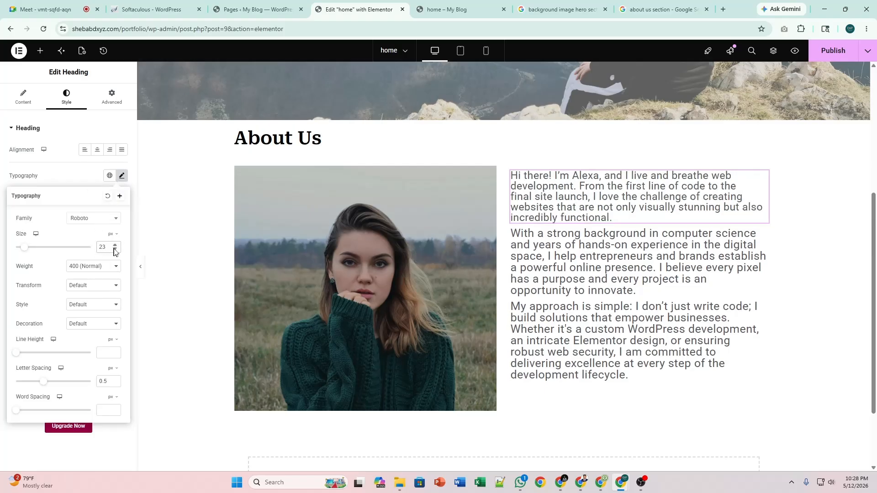
{"action": "left_click", "coordinate": [761, 234]}
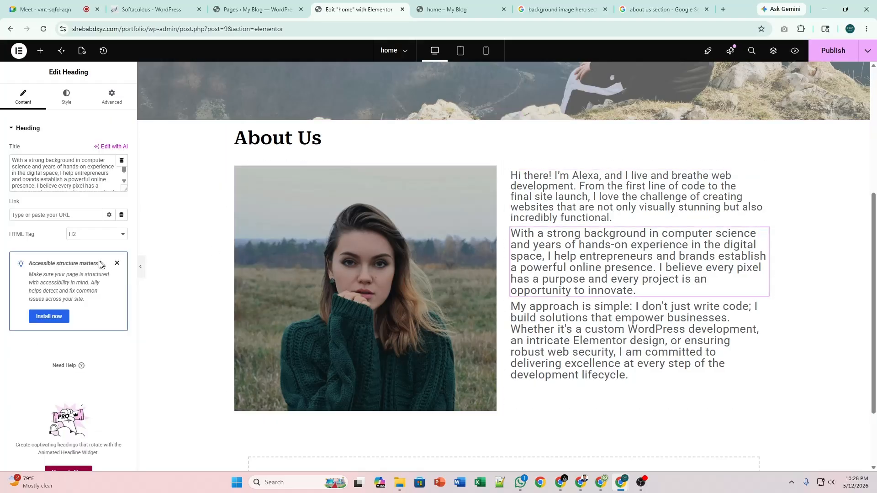
{"action": "left_click", "coordinate": [70, 102]}
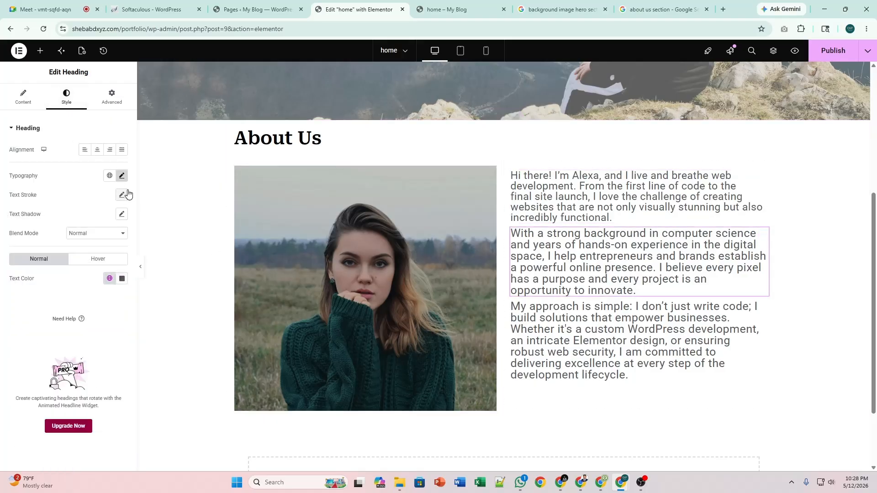
{"action": "left_click", "coordinate": [122, 176]}
{"action": "left_click", "coordinate": [114, 250]}
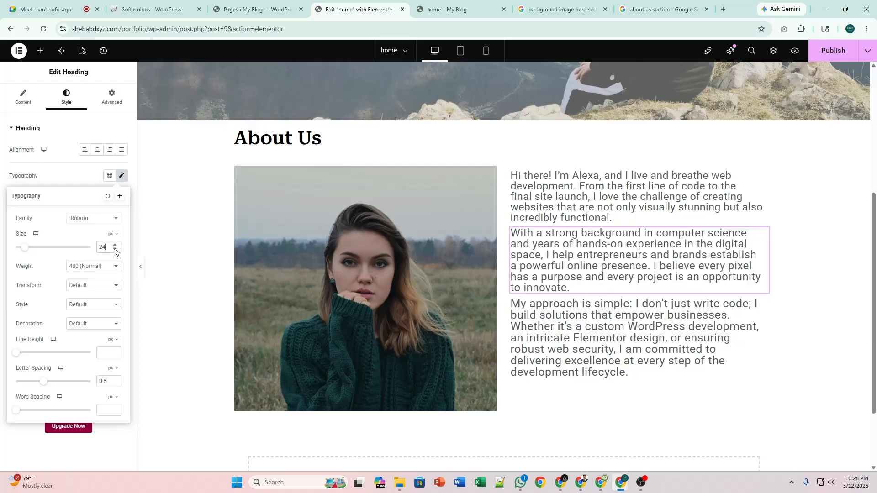
{"action": "left_click", "coordinate": [115, 250]}
{"action": "left_click", "coordinate": [122, 175]}
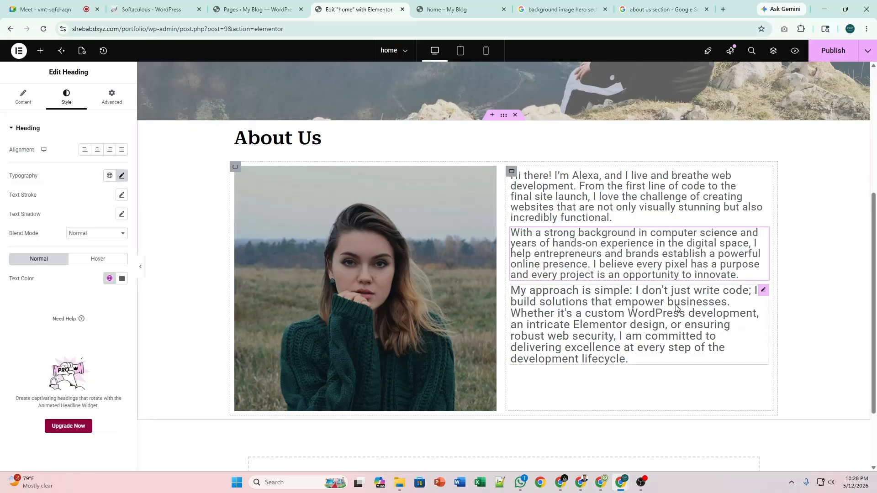
Lower the third paragraph's font size from 25 to 23 px.
{"action": "left_click", "coordinate": [763, 290]}
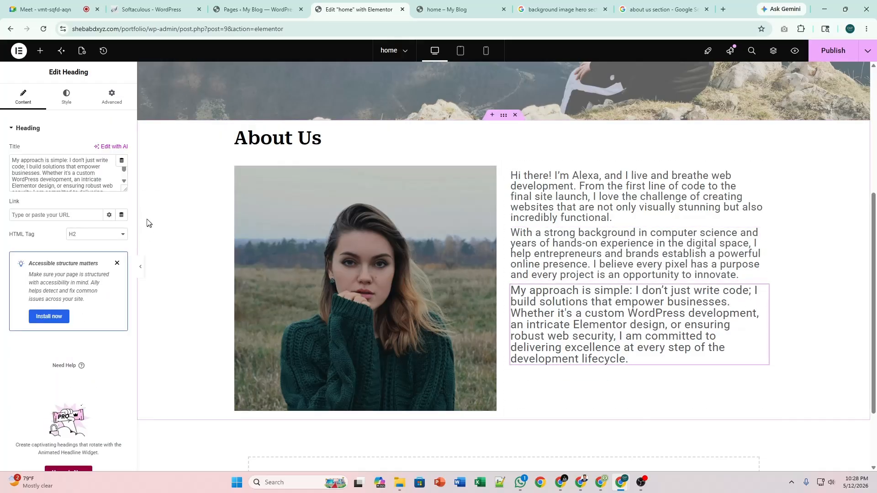
{"action": "left_click", "coordinate": [84, 102]}
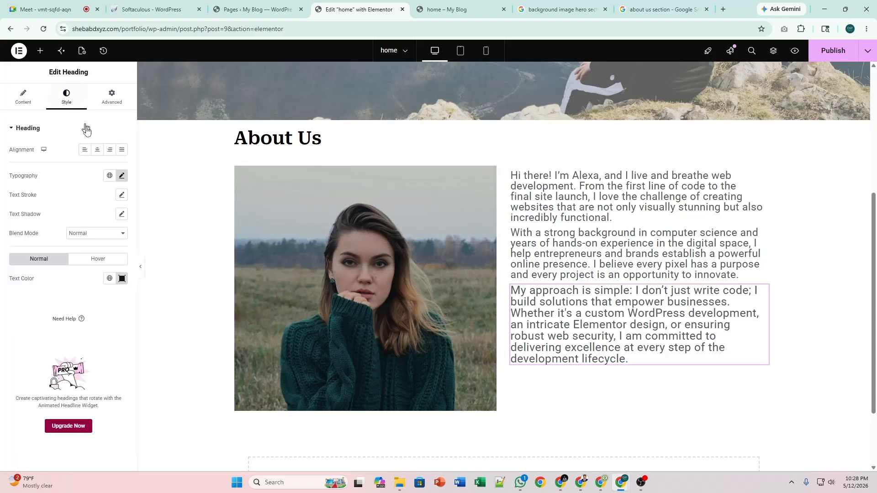
{"action": "left_click", "coordinate": [121, 175]}
{"action": "left_click", "coordinate": [115, 249]}
{"action": "left_click", "coordinate": [115, 249]}
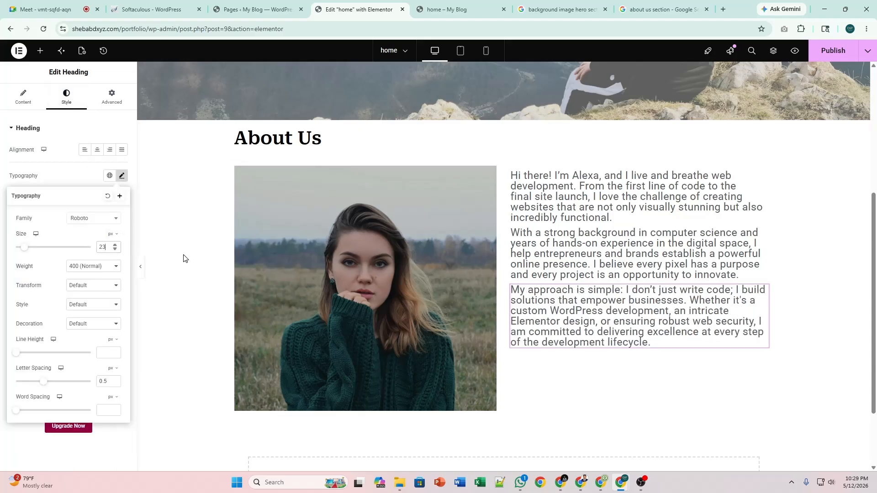
Set the About text container's gap back to 20 px.
{"action": "left_click", "coordinate": [120, 177]}
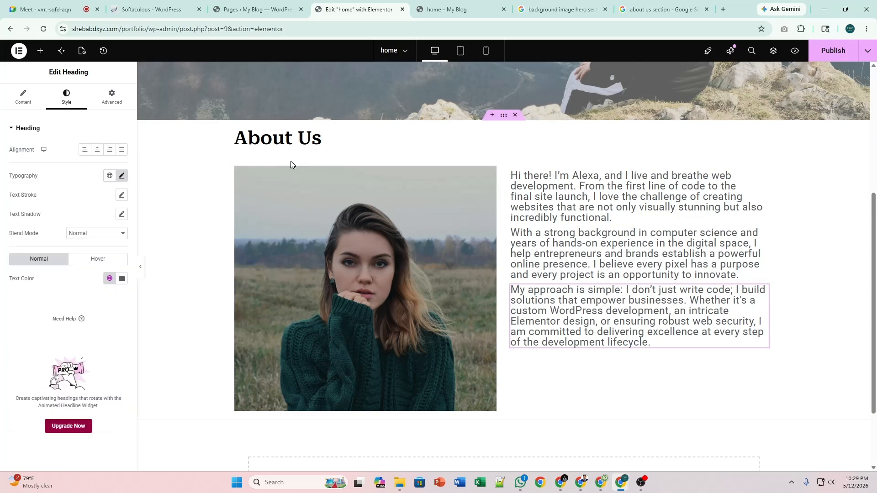
{"action": "left_click", "coordinate": [511, 172]}
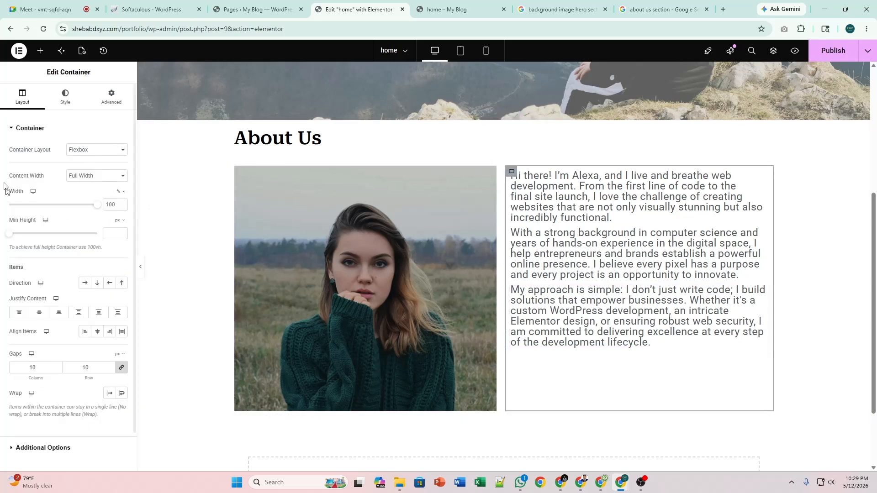
{"action": "left_click", "coordinate": [39, 367]}
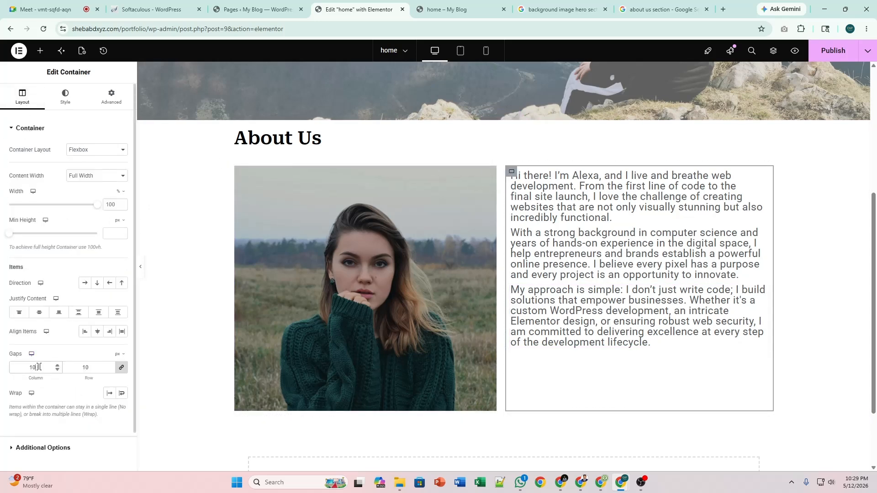
{"action": "type", "text": "20"}
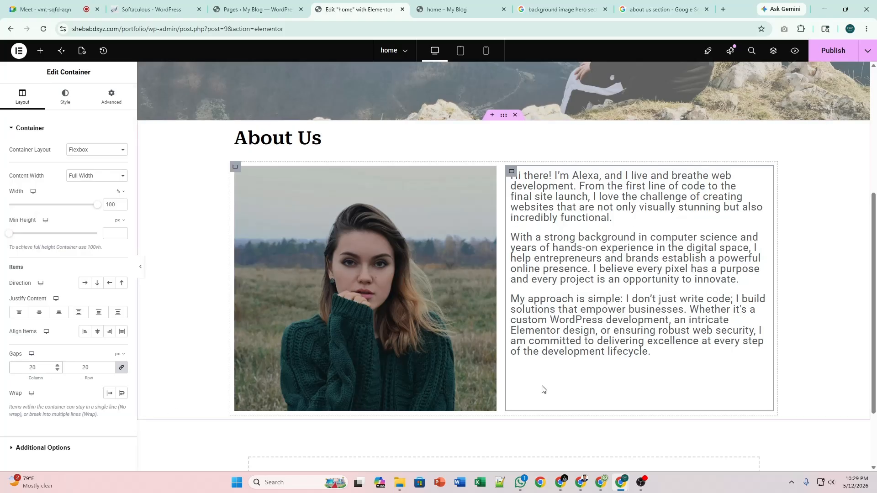
Add a Social Icons widget (Facebook, X, YouTube) below the three paragraphs.
{"action": "left_click", "coordinate": [40, 50]}
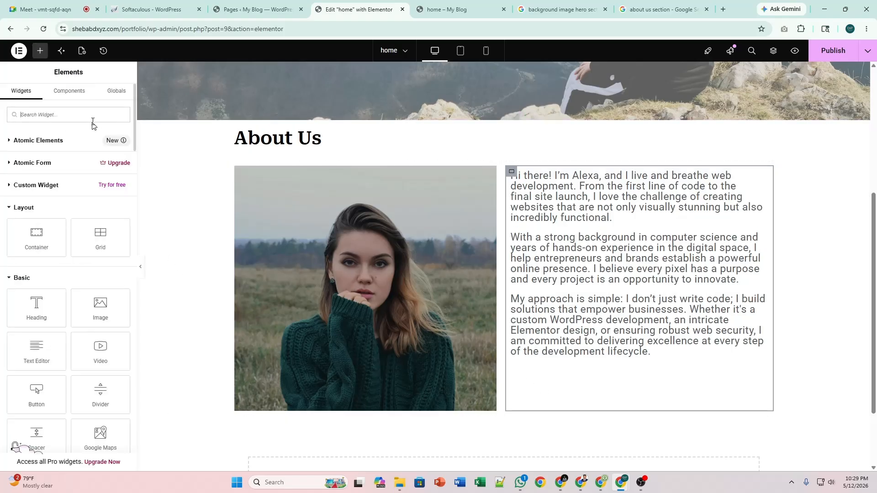
{"action": "type", "text": "socia"}
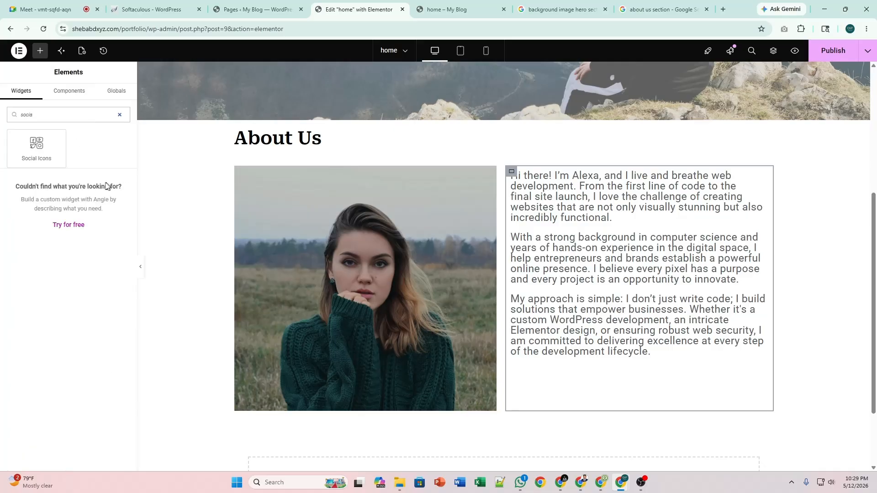
{"action": "left_click_drag", "start_coordinate": [36, 150], "coordinate": [564, 339]}
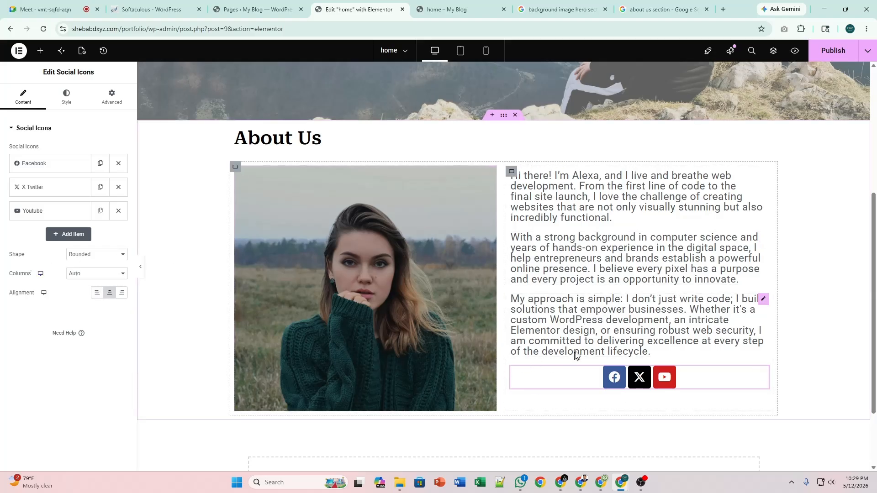
{"action": "scroll", "coordinate": [667, 309], "scroll_direction": "down", "scroll_amount": 2}
{"action": "scroll", "coordinate": [544, 326], "scroll_direction": "up", "scroll_amount": 5}
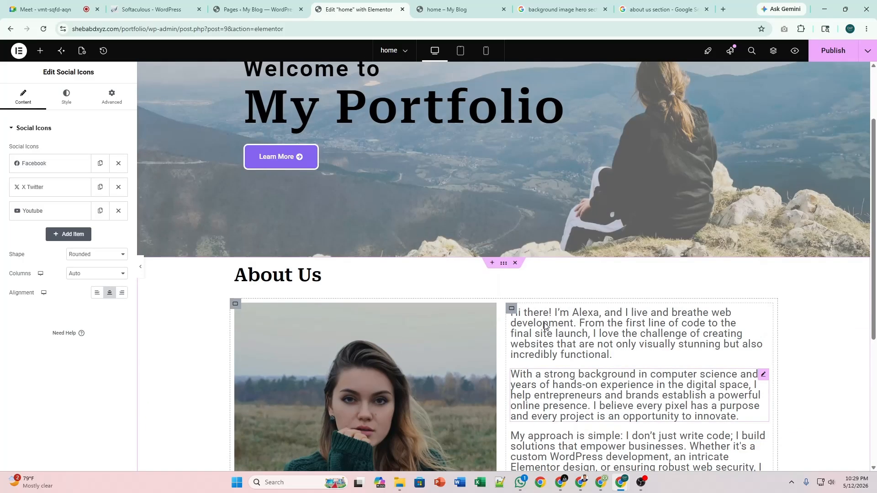
{"action": "scroll", "coordinate": [625, 302], "scroll_direction": "down", "scroll_amount": 5}
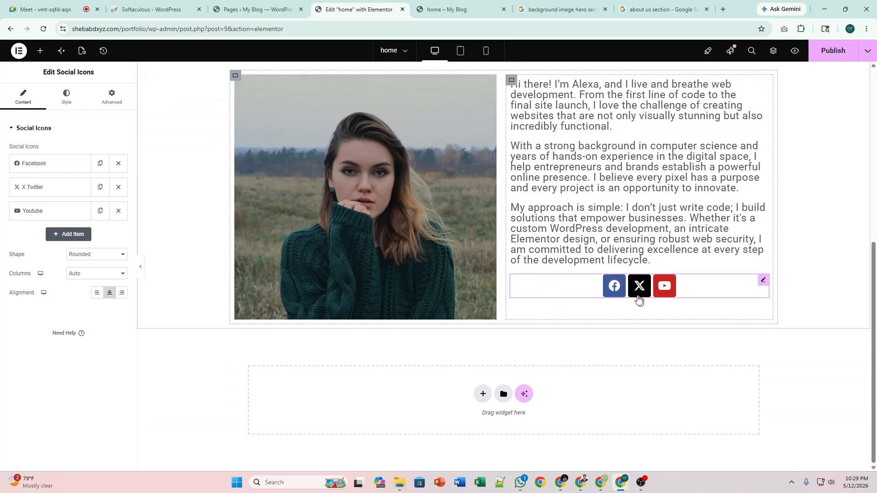
{"action": "scroll", "coordinate": [638, 299], "scroll_direction": "up", "scroll_amount": 2}
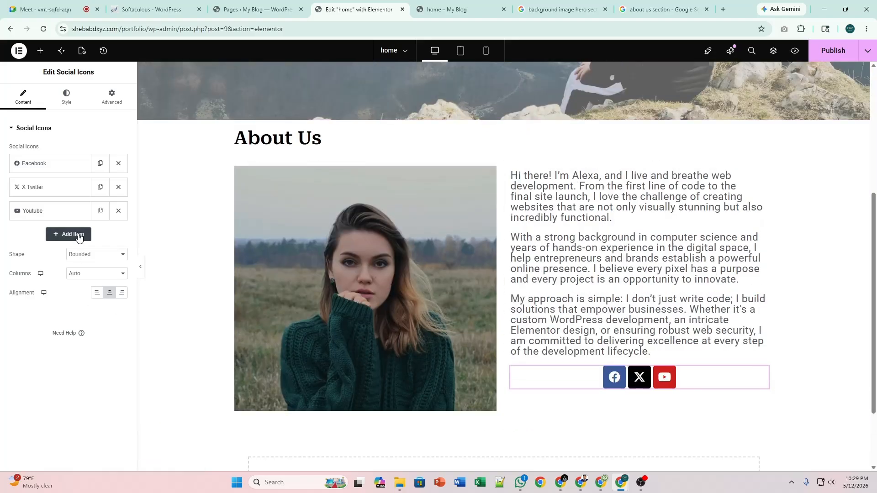
Add a Linkedin icon item and move it between X and YouTube.
{"action": "left_click", "coordinate": [77, 234]}
{"action": "left_click", "coordinate": [67, 284]}
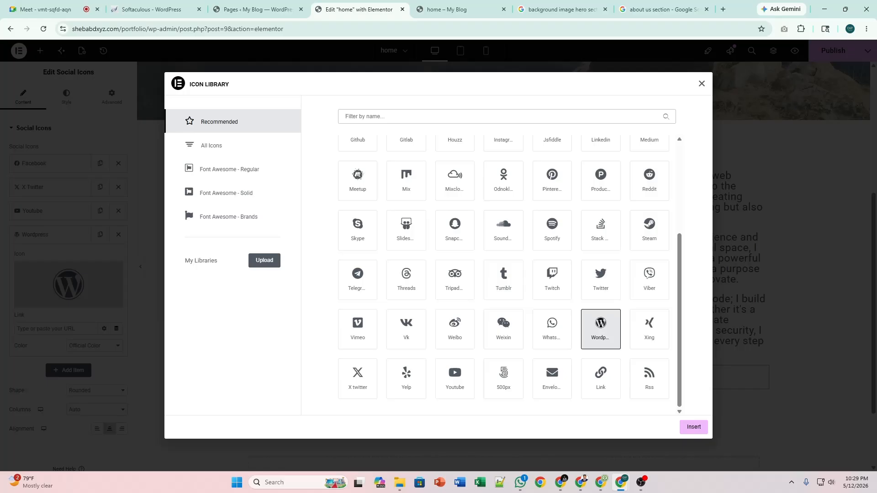
{"action": "type", "text": "lin"}
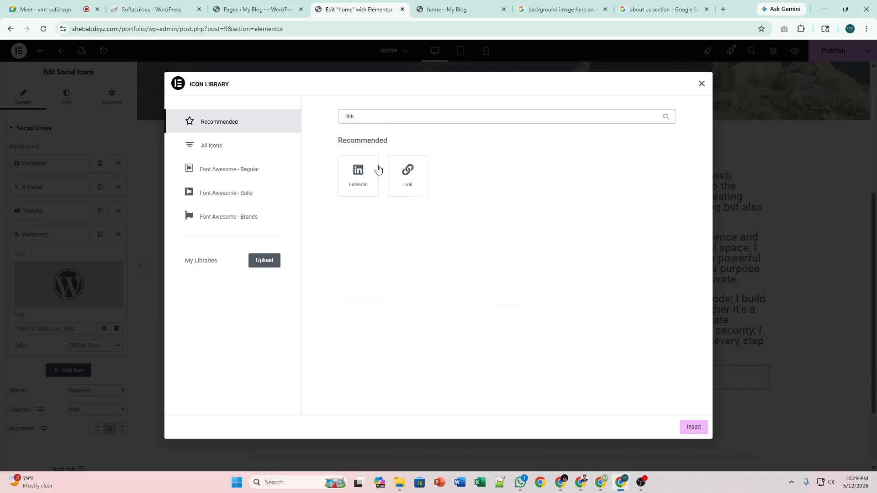
{"action": "type", "text": "k"}
{"action": "left_click", "coordinate": [377, 169]}
{"action": "left_click", "coordinate": [692, 427]}
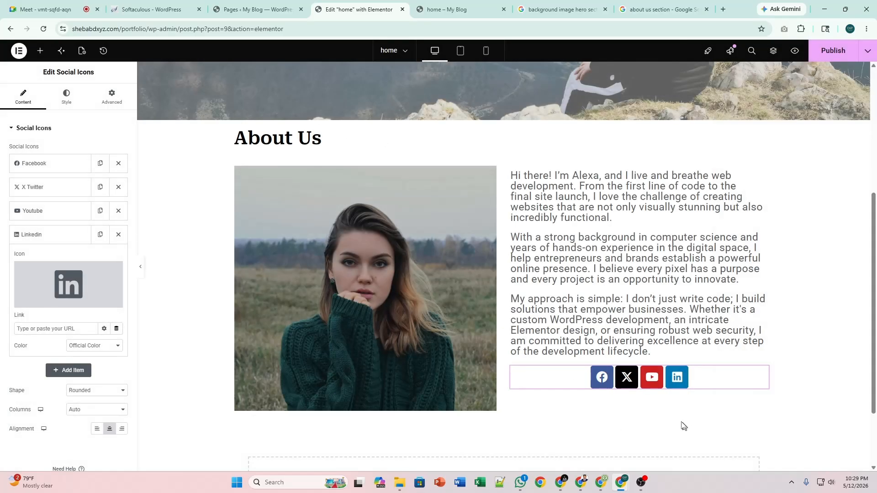
{"action": "left_click", "coordinate": [42, 237]}
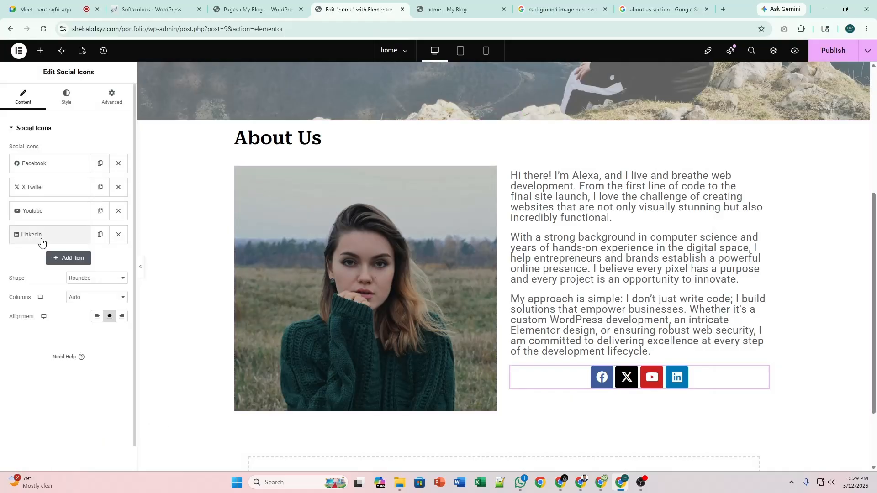
{"action": "left_click_drag", "start_coordinate": [42, 241], "coordinate": [46, 212]}
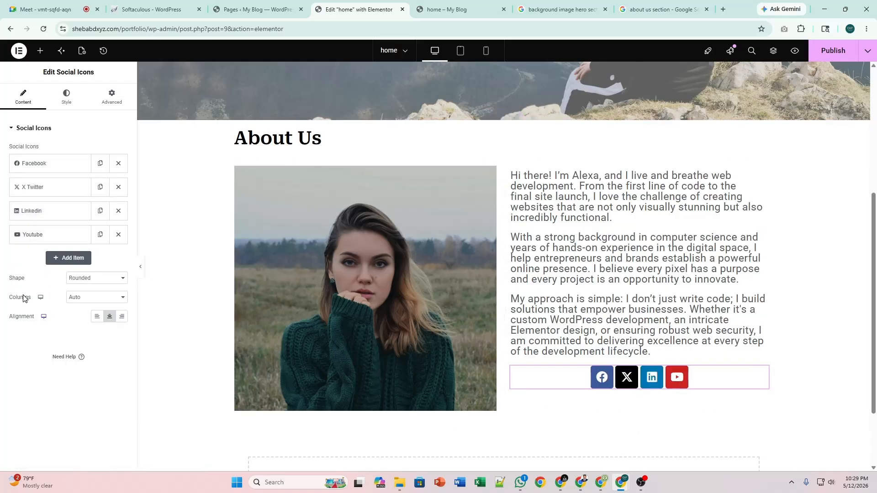
Compare the square and rounded shapes, then set the social icons' Shape to Circle.
{"action": "left_click", "coordinate": [86, 283]}
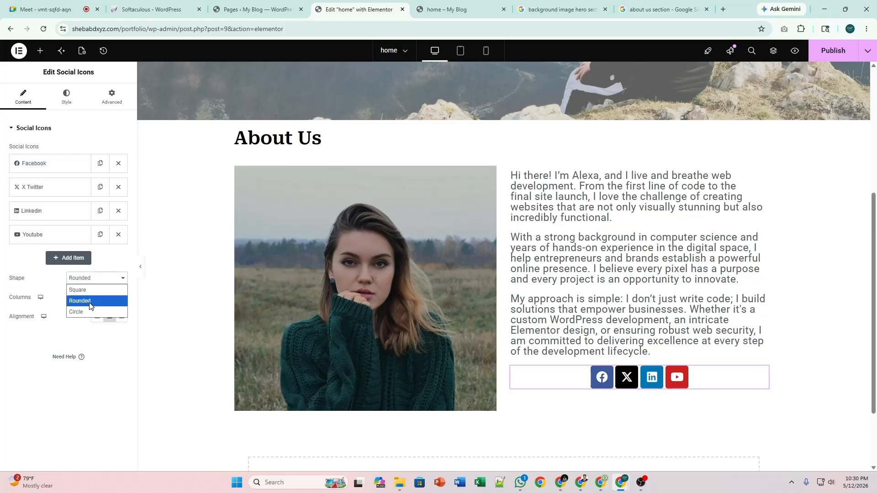
{"action": "left_click", "coordinate": [90, 300]}
{"action": "left_click", "coordinate": [90, 280]}
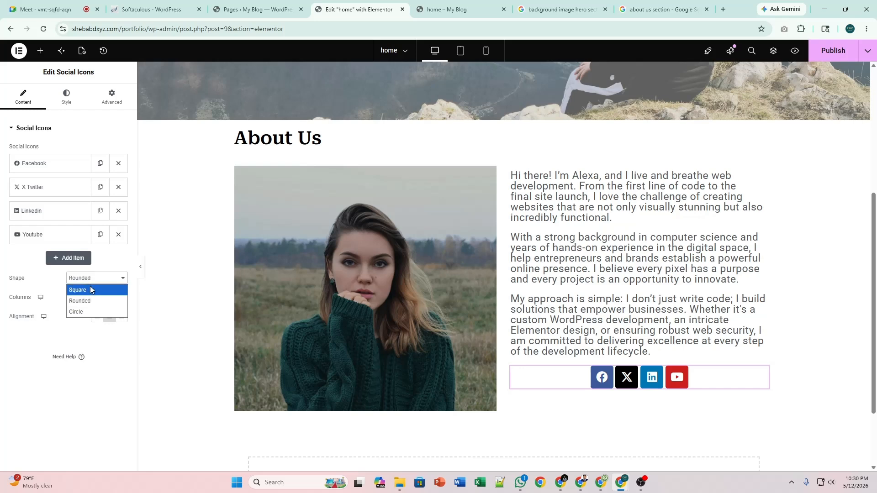
{"action": "left_click", "coordinate": [90, 287]}
{"action": "left_click", "coordinate": [90, 281]}
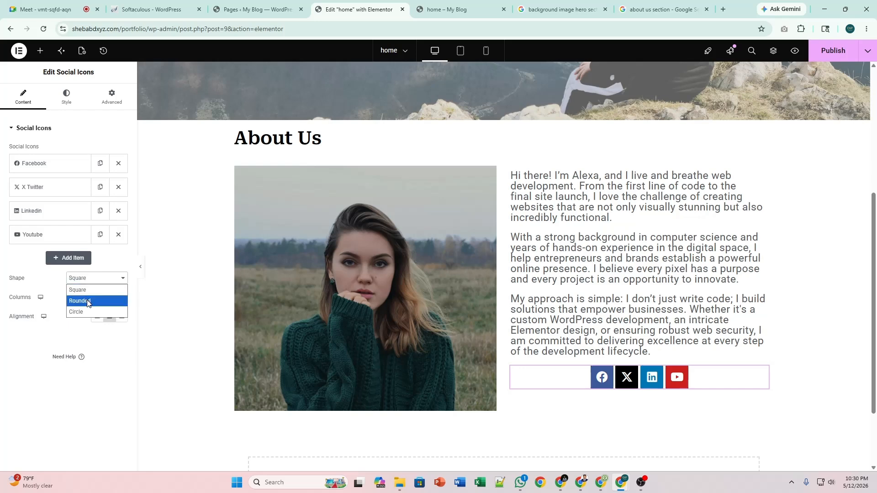
{"action": "left_click", "coordinate": [89, 301]}
{"action": "left_click", "coordinate": [91, 279]}
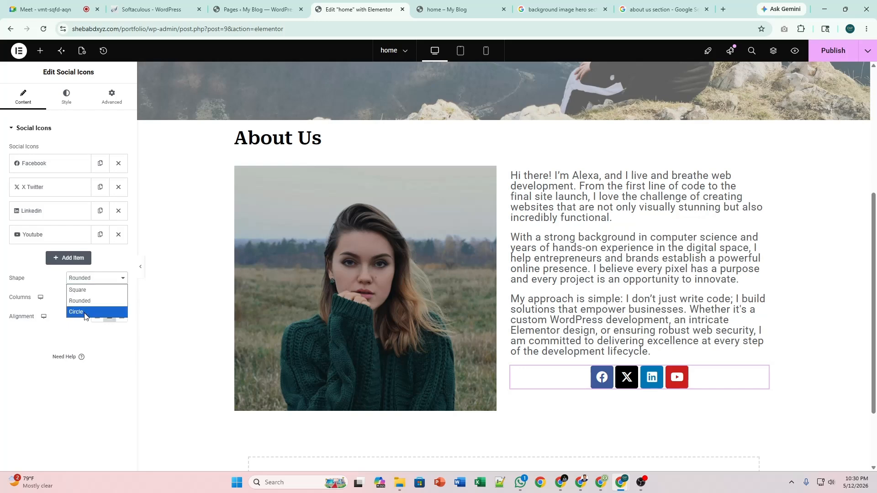
{"action": "left_click", "coordinate": [87, 312]}
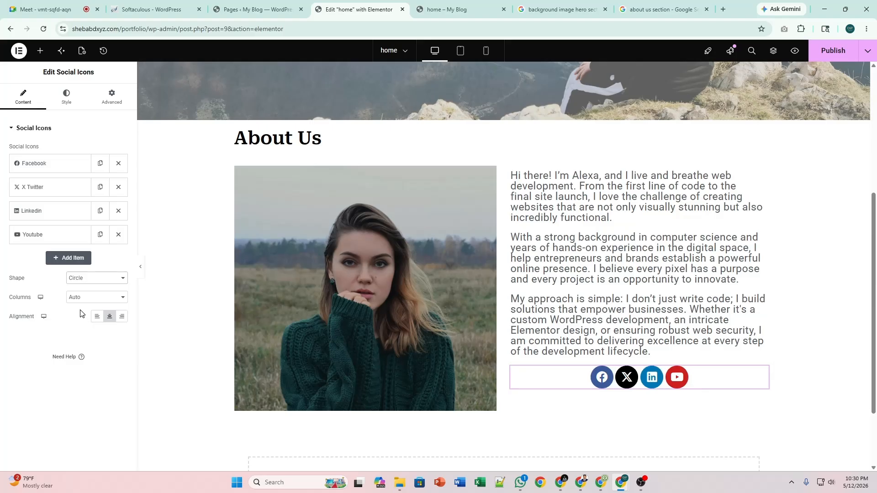
{"action": "left_click", "coordinate": [86, 282]}
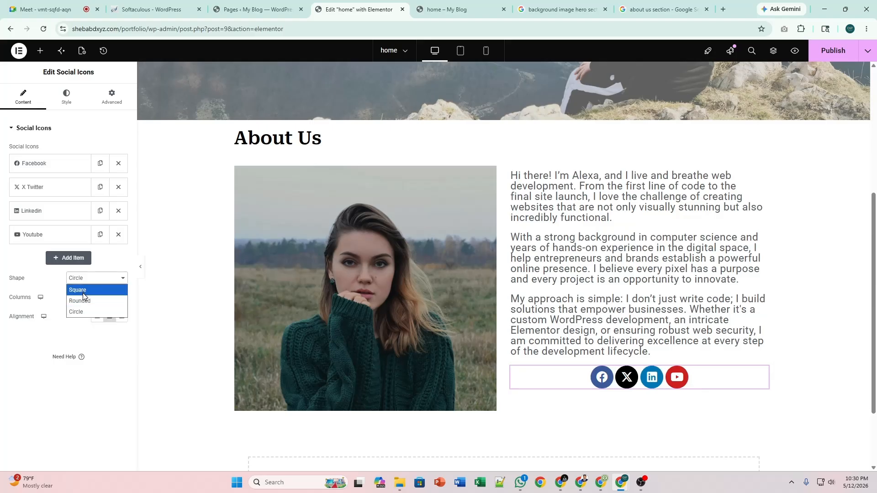
{"action": "left_click", "coordinate": [84, 287]}
{"action": "left_click", "coordinate": [86, 280]}
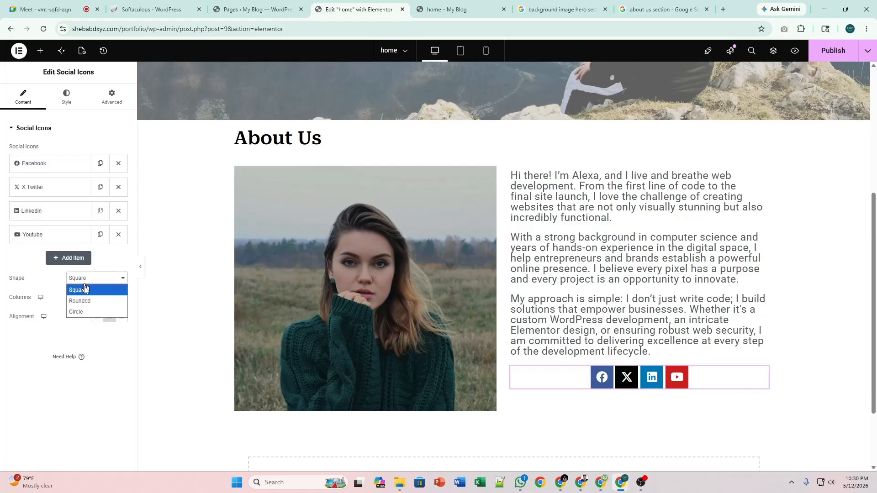
{"action": "left_click", "coordinate": [88, 300]}
{"action": "left_click", "coordinate": [87, 283]}
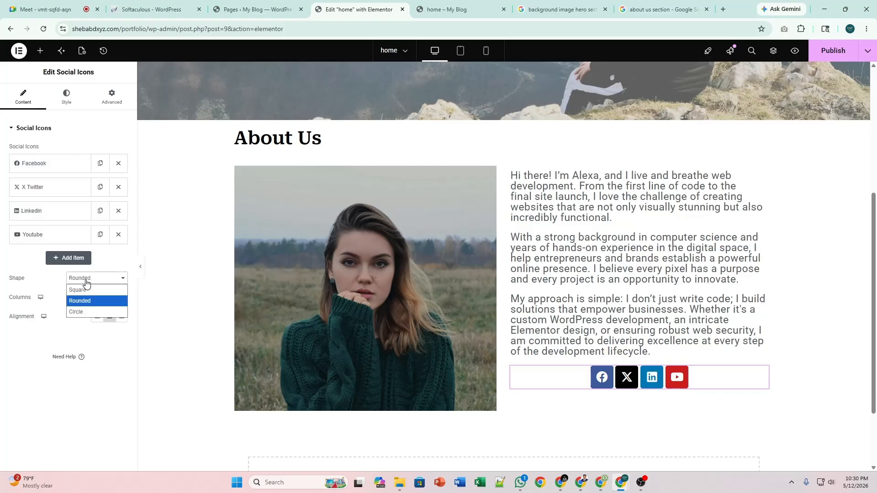
{"action": "left_click", "coordinate": [89, 308]}
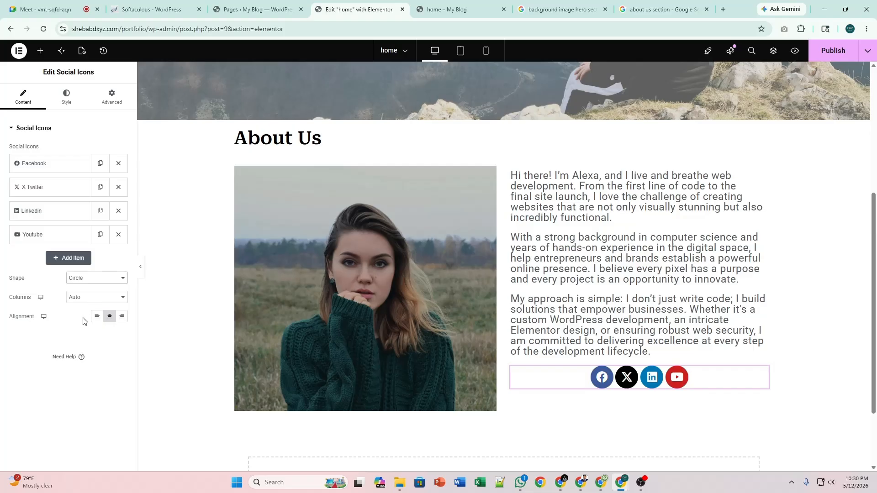
{"action": "left_click", "coordinate": [65, 109]}
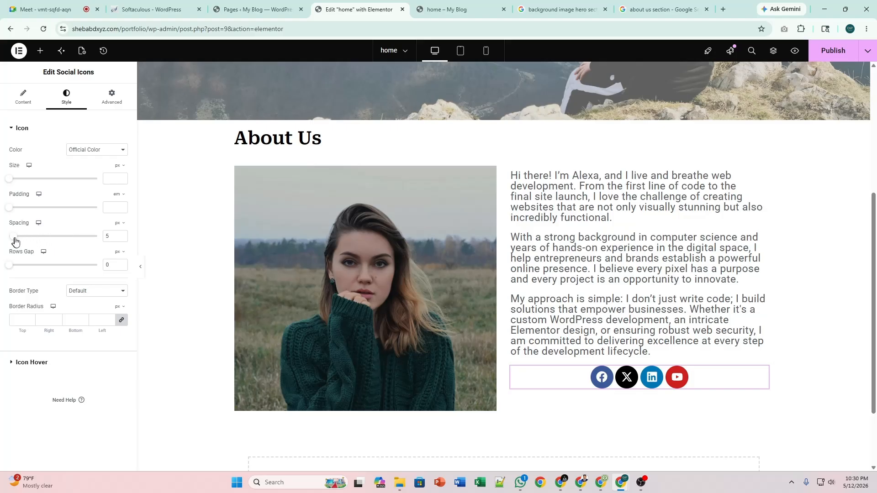
Set the social icons' Spacing to 15 px.
{"action": "left_click_drag", "start_coordinate": [15, 240], "coordinate": [24, 242]}
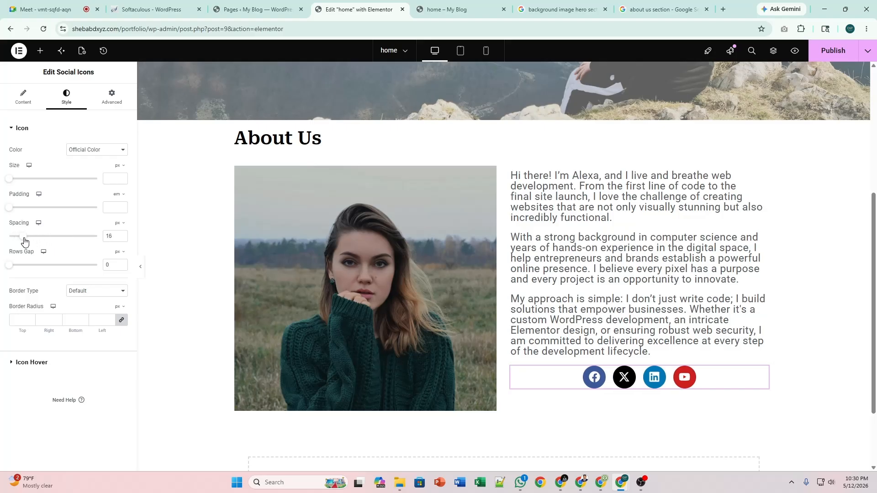
{"action": "left_click", "coordinate": [122, 234]}
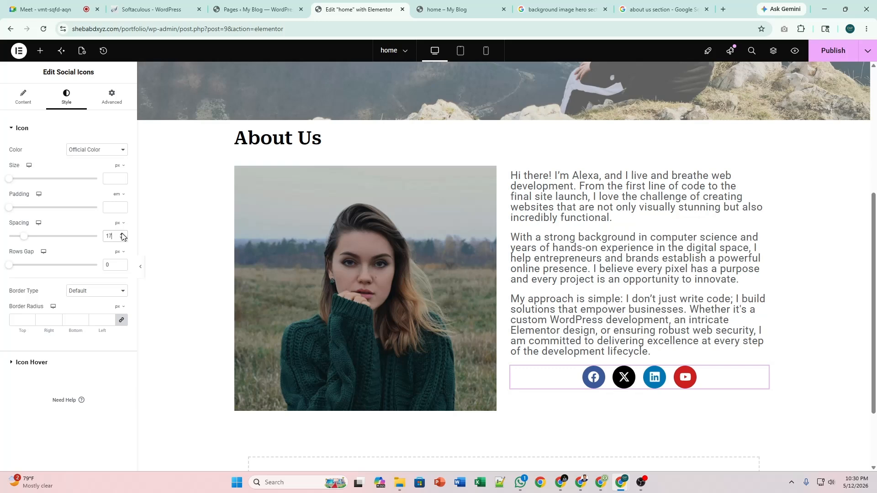
{"action": "left_click", "coordinate": [122, 233]}
{"action": "left_click", "coordinate": [122, 234]}
{"action": "left_click", "coordinate": [121, 234]}
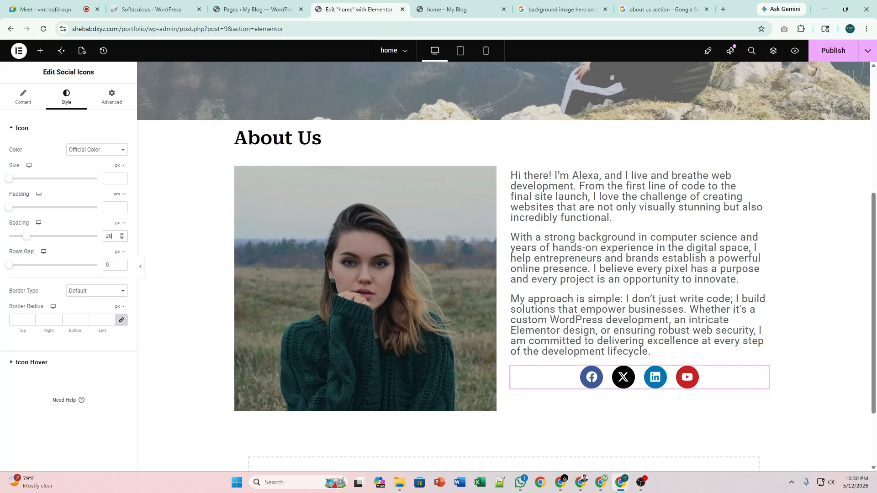
{"action": "left_click", "coordinate": [122, 238]}
{"action": "left_click", "coordinate": [121, 238]}
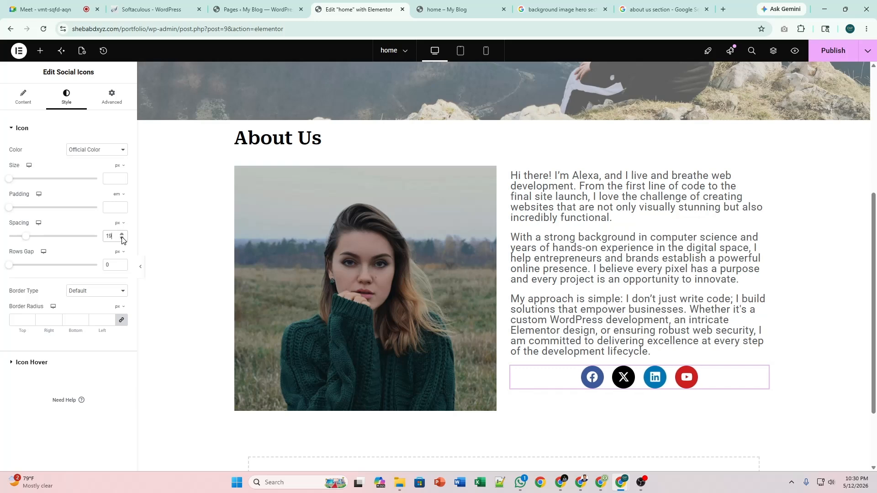
{"action": "left_click", "coordinate": [121, 238]}
{"action": "left_click", "coordinate": [122, 238]}
{"action": "left_click", "coordinate": [121, 239]}
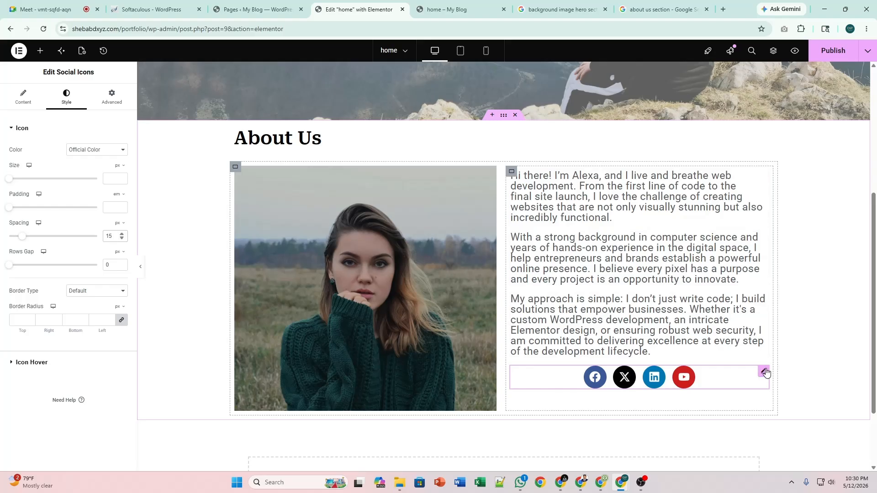
Give the social icons widget 10 px of top padding on its own, then preview it.
{"action": "left_click", "coordinate": [112, 109]}
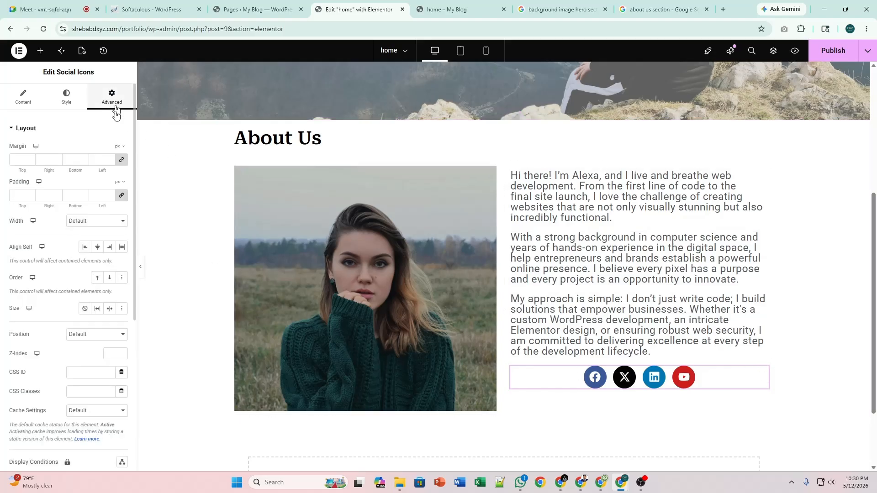
{"action": "left_click", "coordinate": [119, 200]}
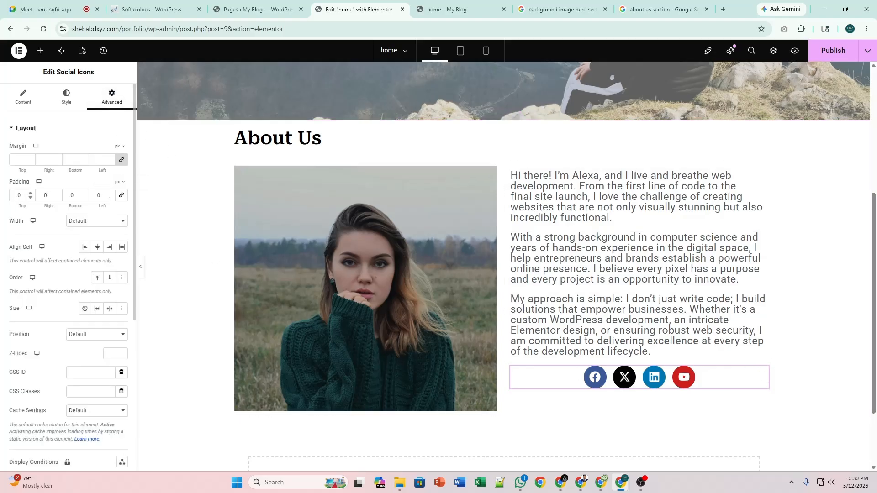
{"action": "type", "text": "10"}
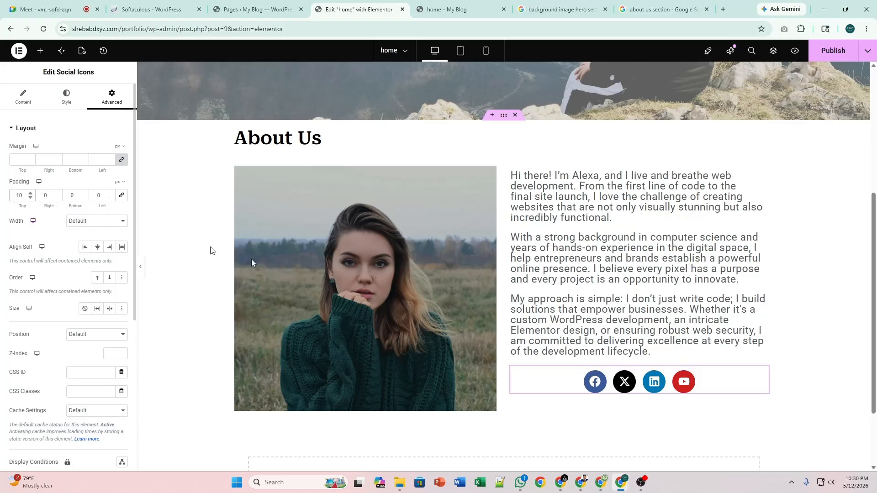
{"action": "left_click", "coordinate": [140, 267]}
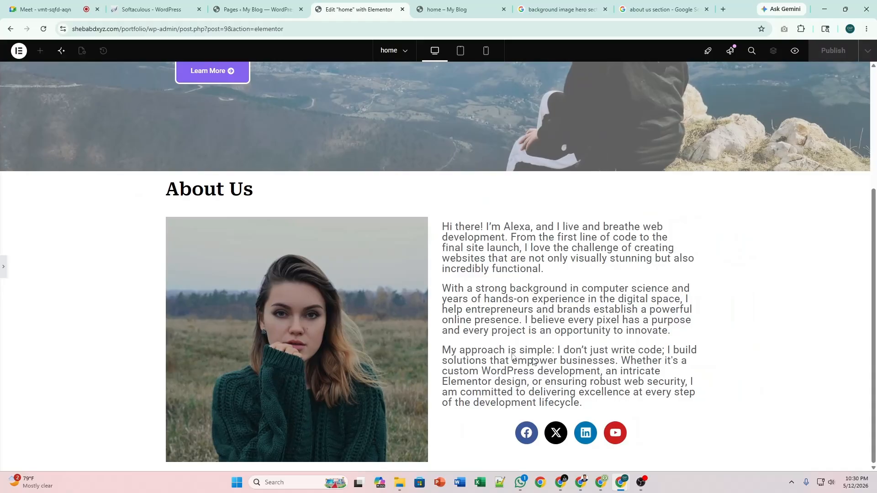
{"action": "left_click", "coordinate": [6, 264]}
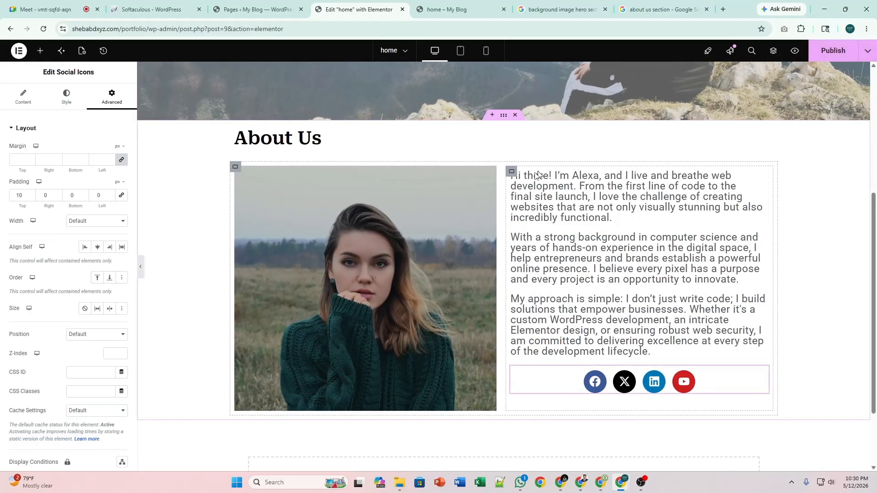
Set the text column container's Justify Content to Center to centre it vertically.
{"action": "left_click", "coordinate": [512, 172]}
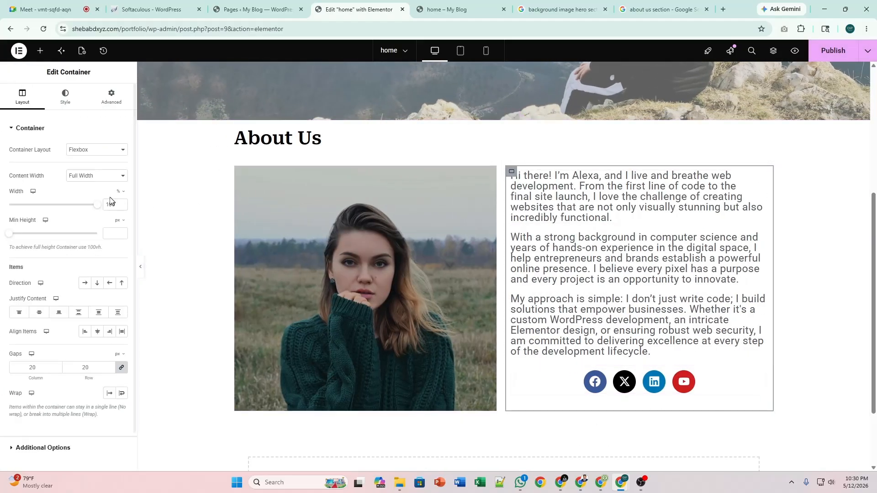
{"action": "left_click", "coordinate": [40, 311]}
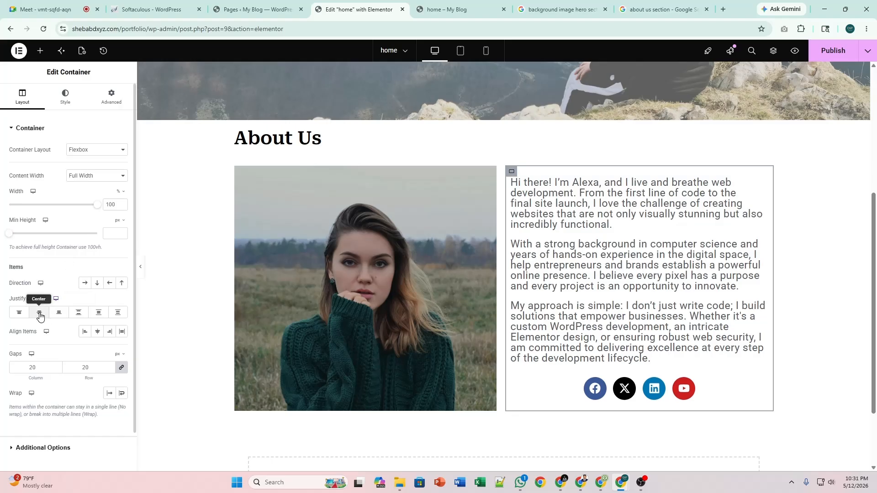
{"action": "left_click", "coordinate": [141, 270]}
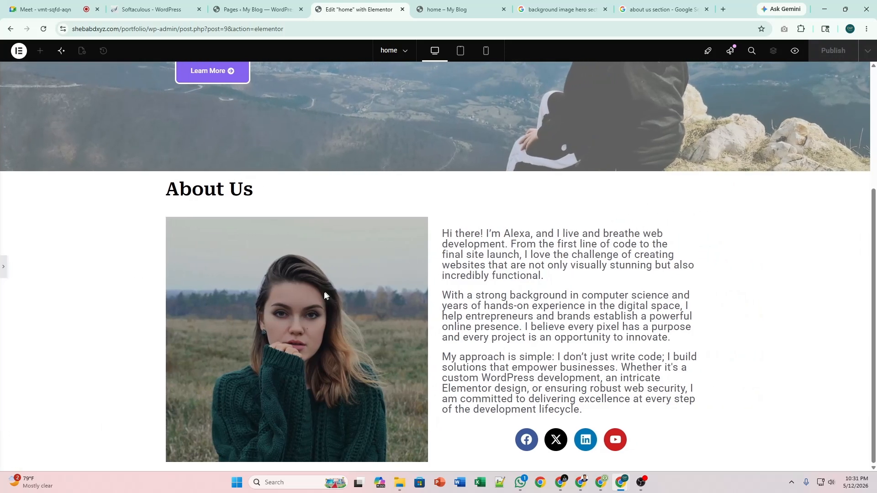
{"action": "left_click", "coordinate": [4, 274]}
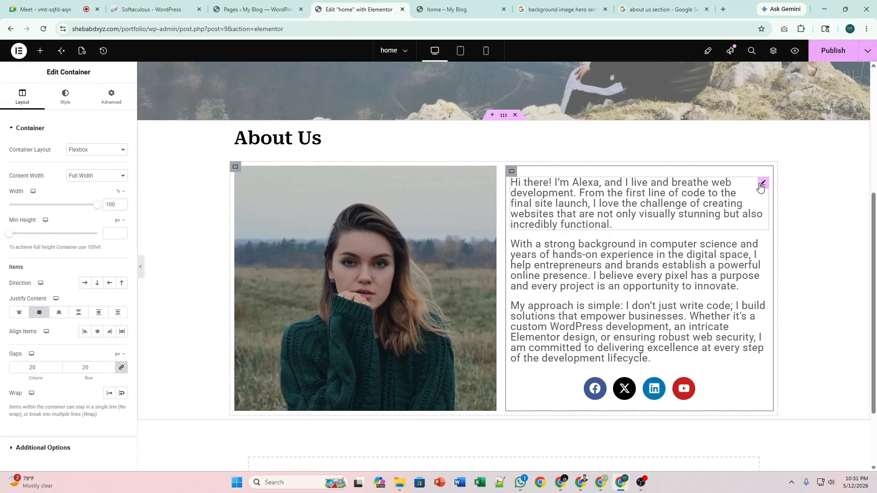
Apply Justified alignment to each of the three About Us paragraphs and preview the result.
{"action": "left_click", "coordinate": [763, 183]}
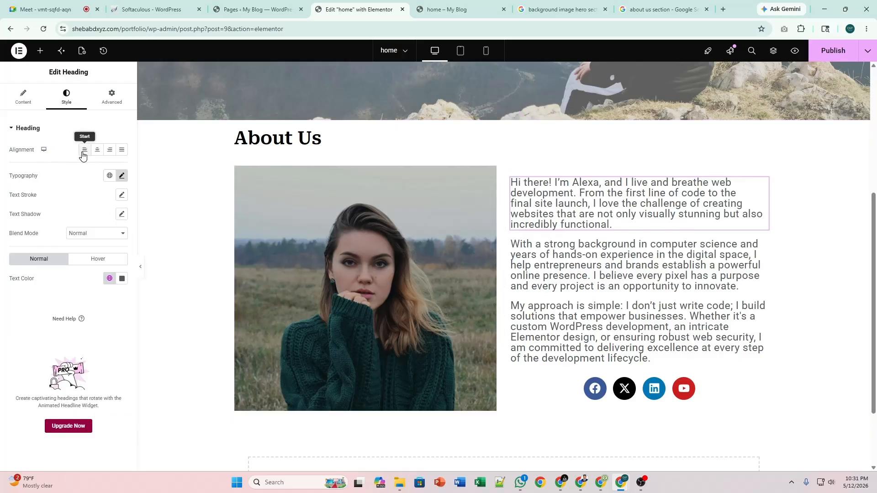
{"action": "left_click", "coordinate": [121, 155]}
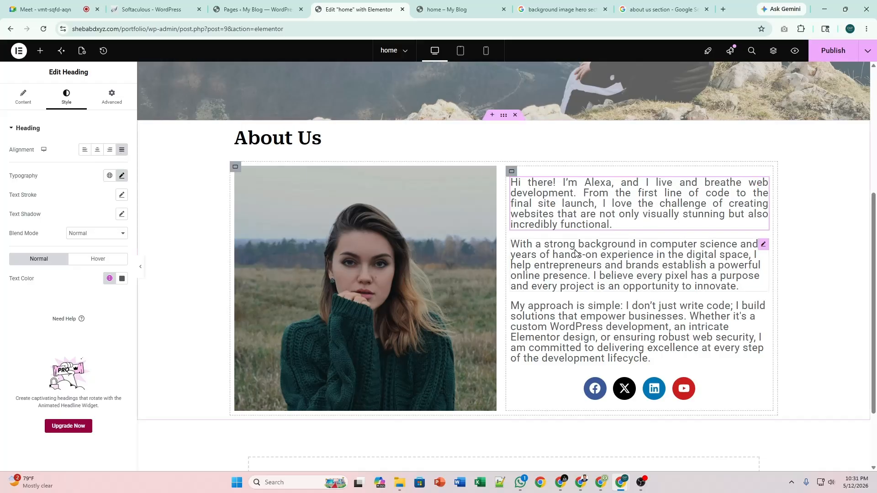
{"action": "left_click", "coordinate": [763, 244]}
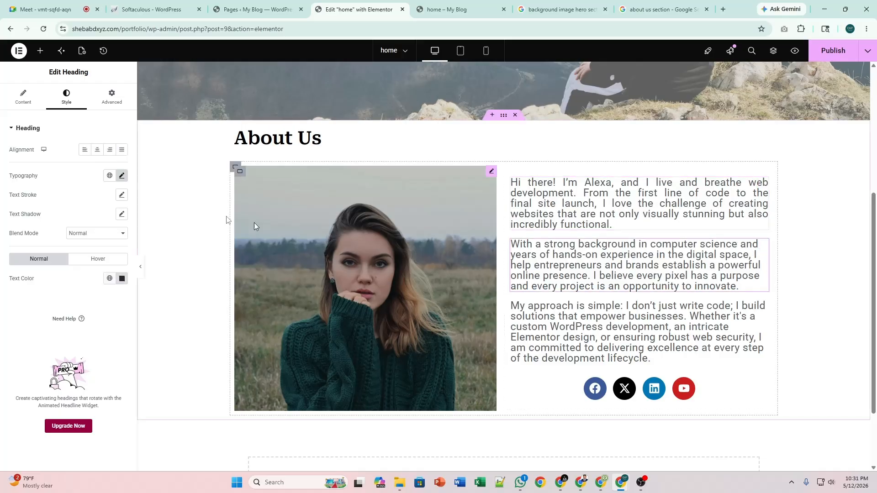
{"action": "left_click", "coordinate": [121, 150]}
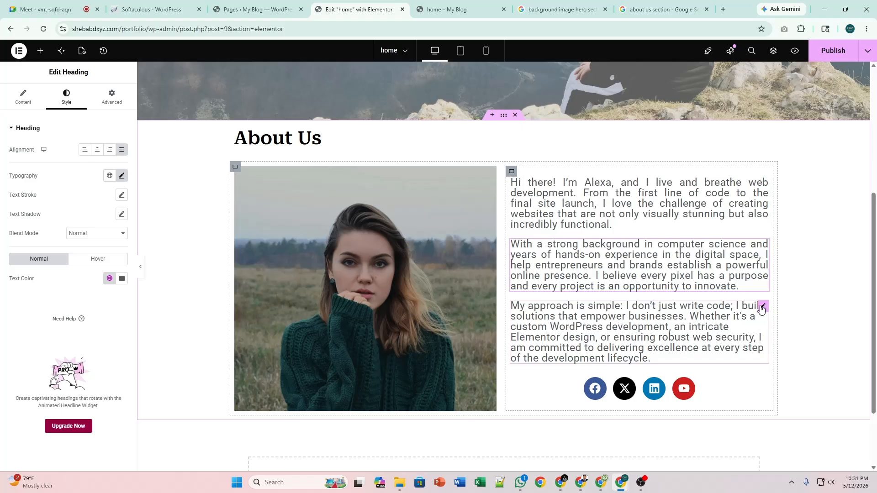
{"action": "left_click", "coordinate": [761, 307]}
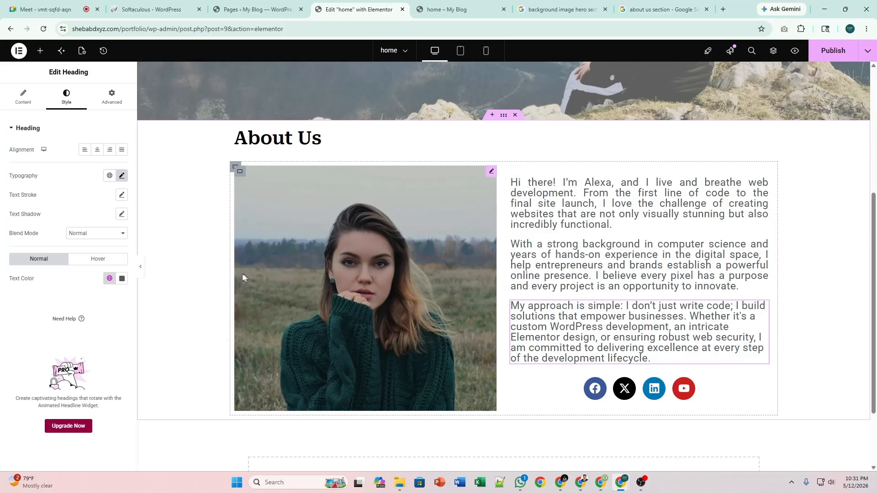
{"action": "left_click", "coordinate": [123, 151]}
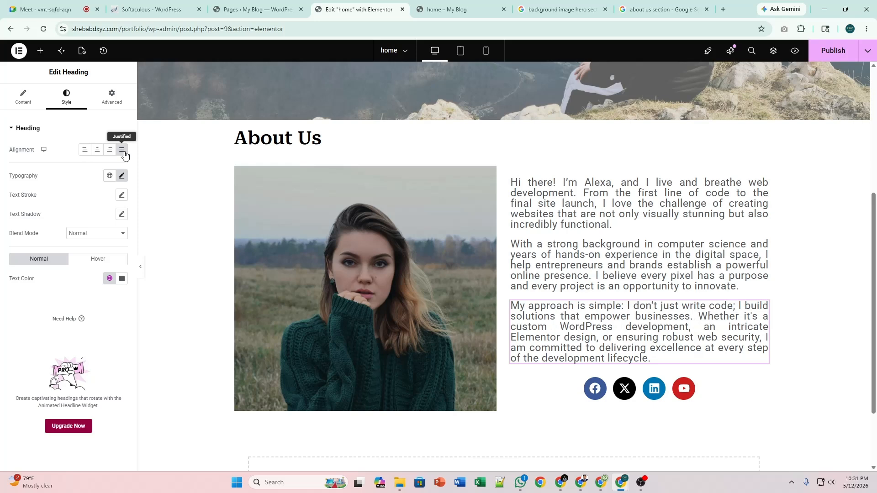
{"action": "left_click", "coordinate": [141, 267]}
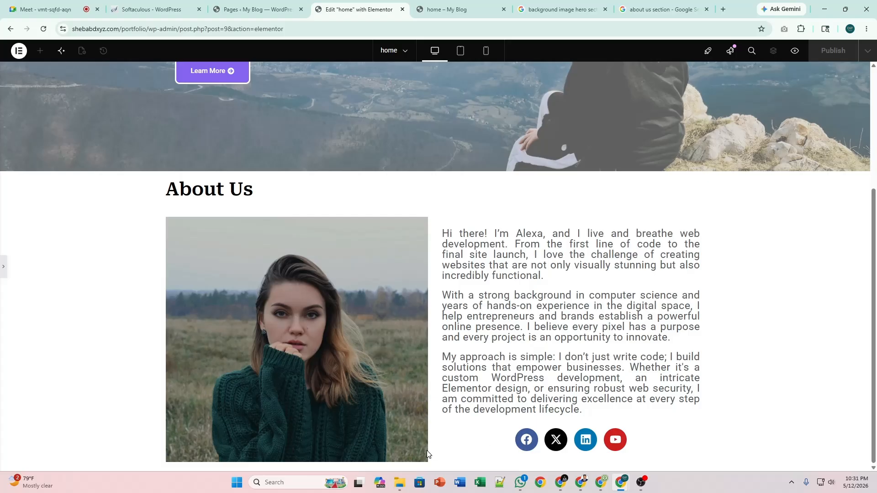
{"action": "left_click", "coordinate": [4, 278]}
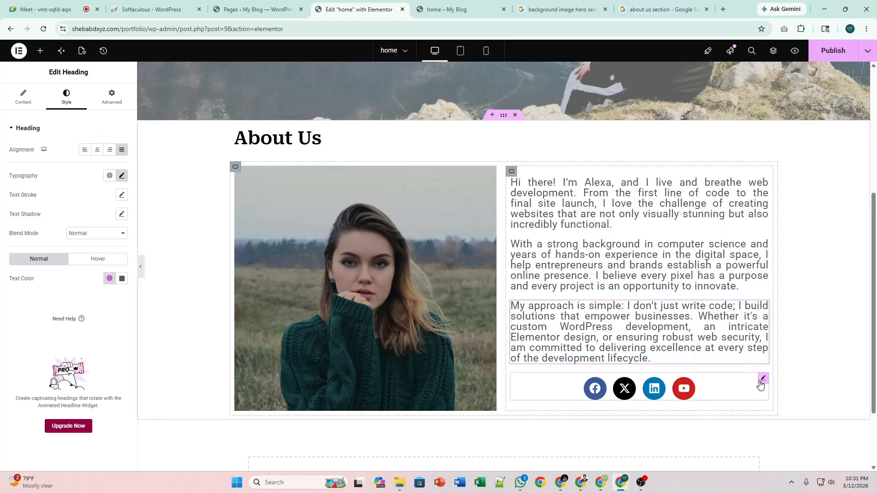
{"action": "left_click", "coordinate": [762, 379]}
{"action": "left_click", "coordinate": [24, 97]}
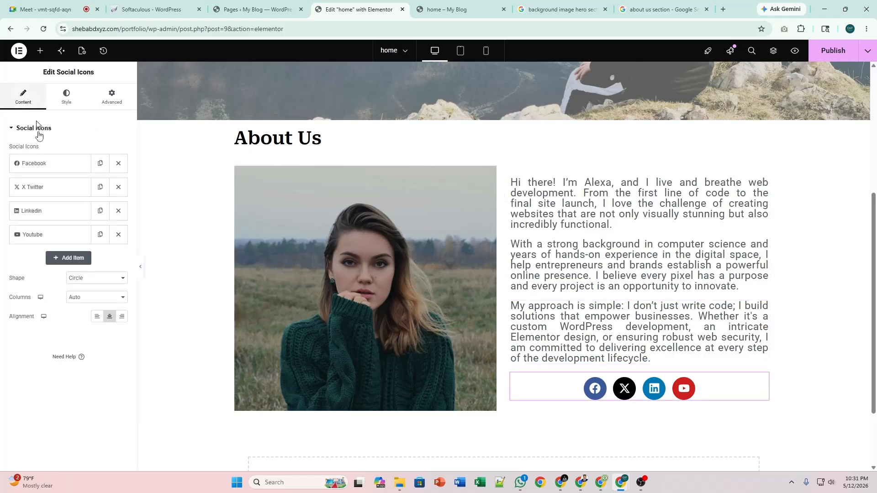
{"action": "left_click", "coordinate": [96, 316]}
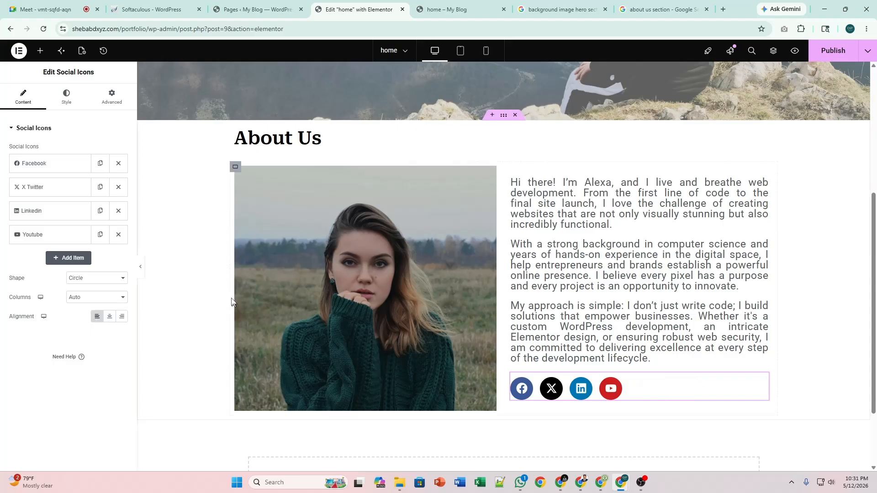
{"action": "left_click", "coordinate": [142, 267]}
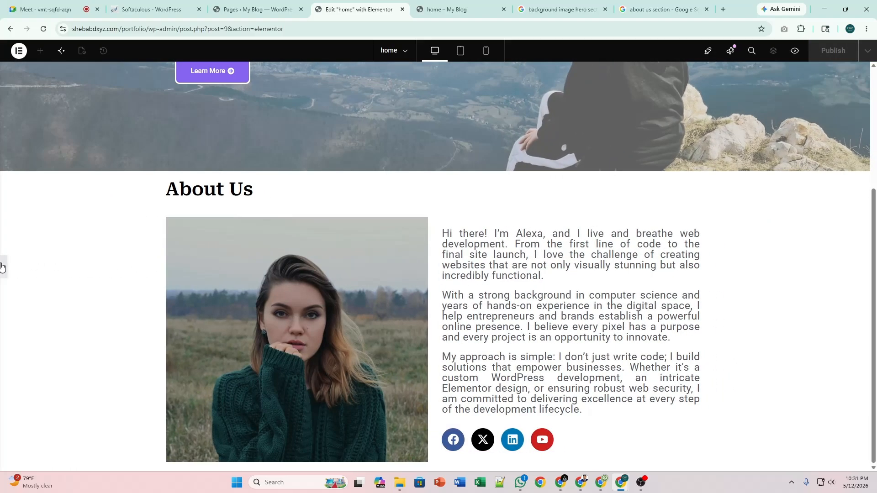
{"action": "left_click", "coordinate": [3, 267]}
{"action": "left_click", "coordinate": [122, 317]}
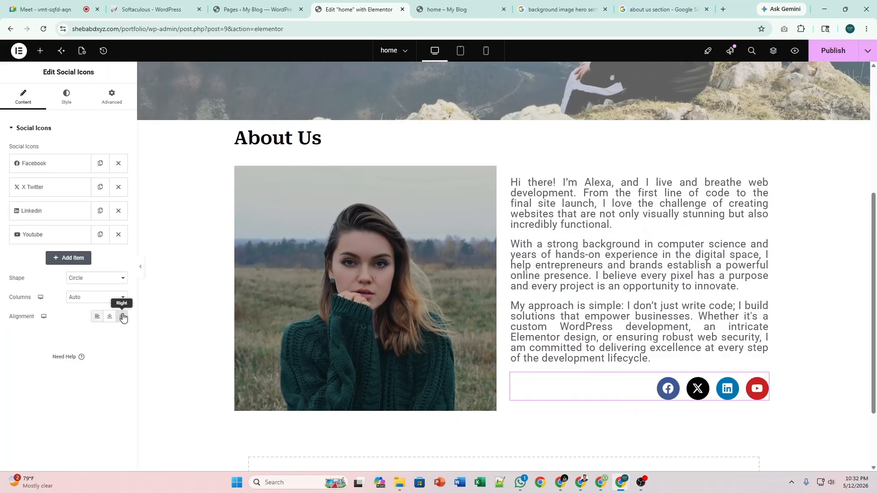
{"action": "left_click", "coordinate": [111, 317]}
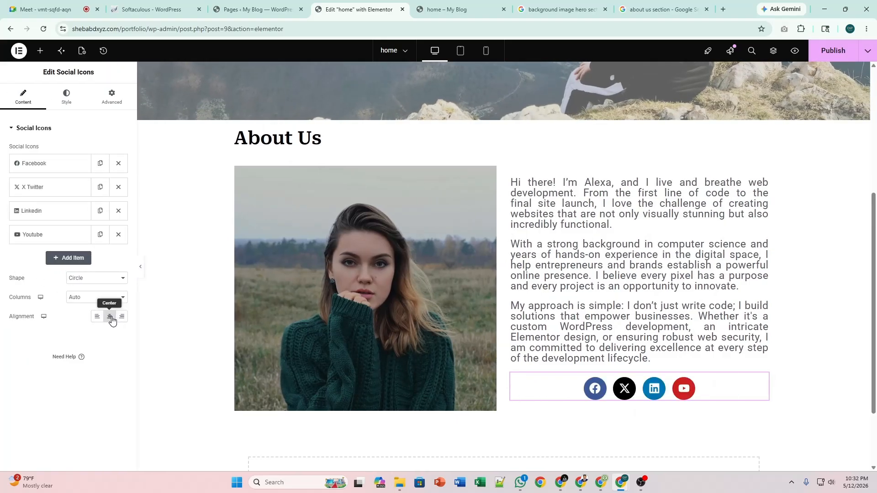
{"action": "scroll", "coordinate": [817, 143], "scroll_direction": "up", "scroll_amount": 1}
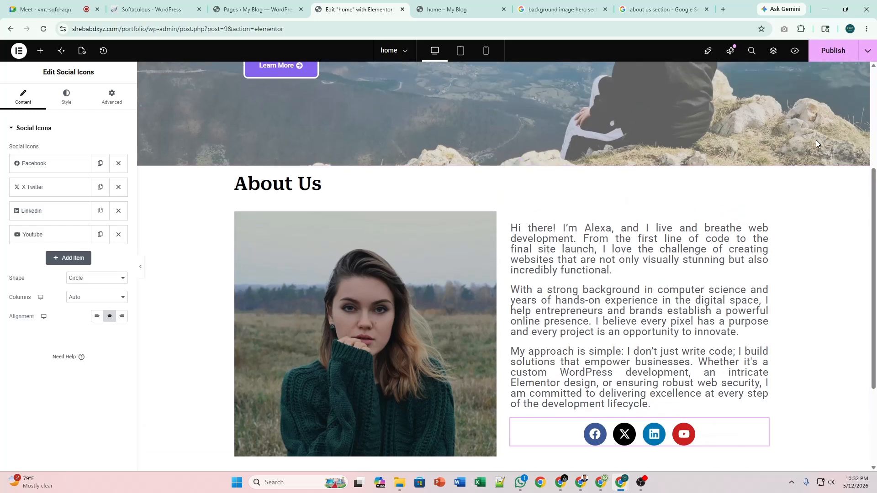
{"action": "scroll", "coordinate": [818, 144], "scroll_direction": "up", "scroll_amount": 1}
{"action": "scroll", "coordinate": [818, 144], "scroll_direction": "down", "scroll_amount": 2}
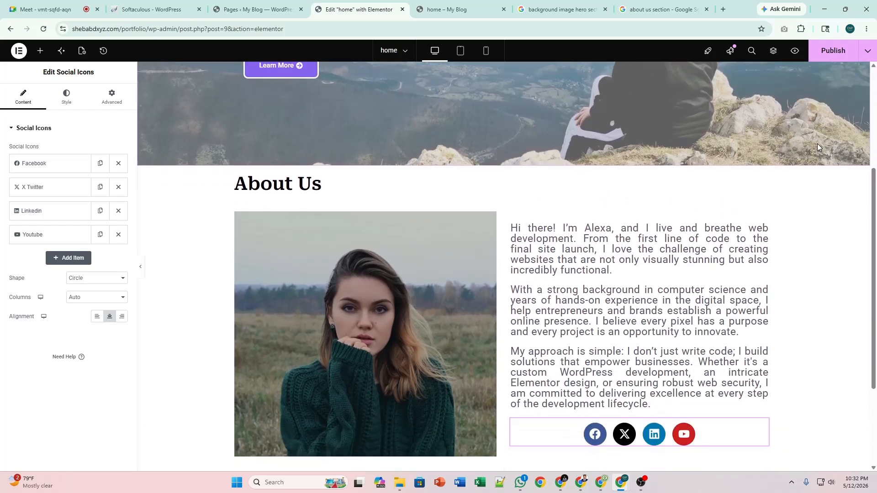
{"action": "left_click", "coordinate": [834, 51]}
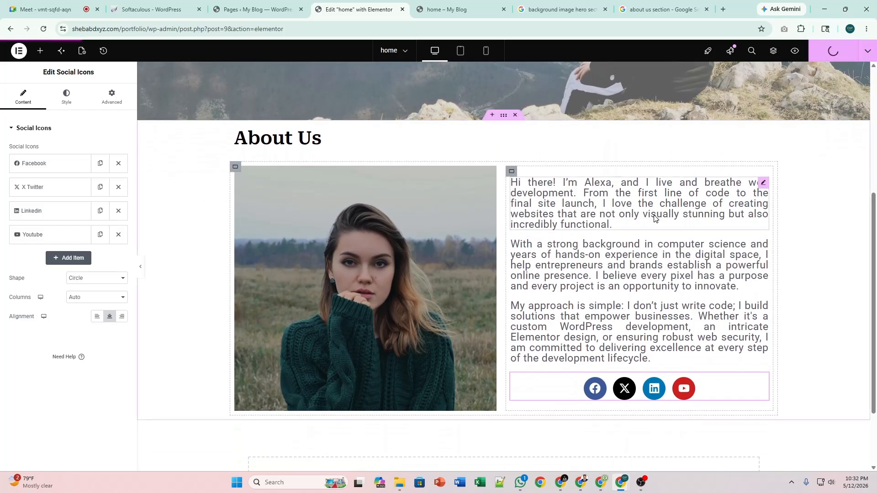
{"action": "left_click", "coordinate": [461, 9]}
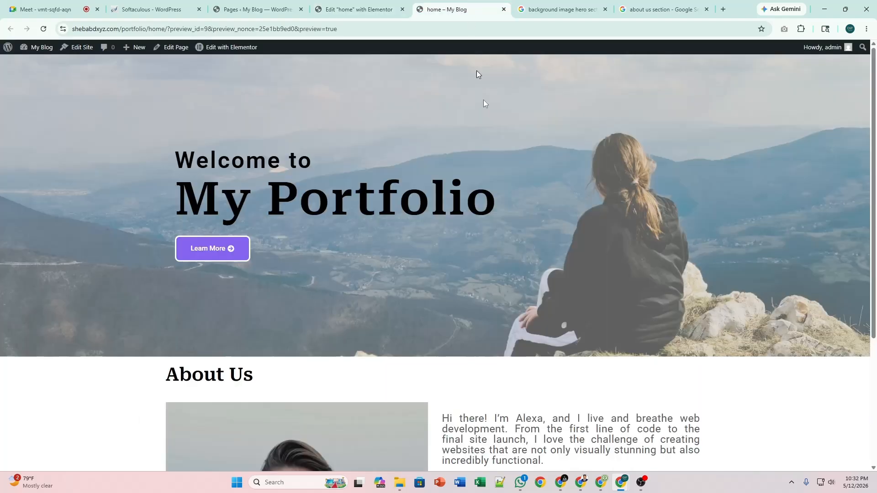
{"action": "scroll", "coordinate": [552, 207], "scroll_direction": "down", "scroll_amount": 4}
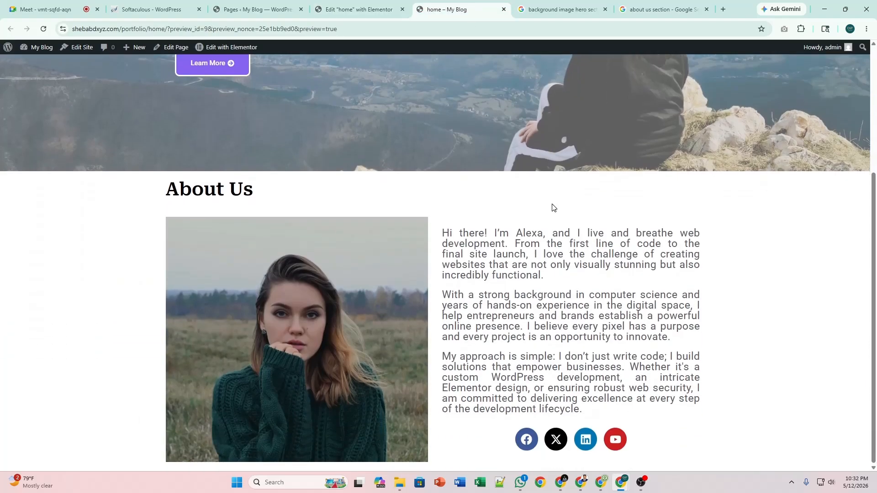
{"action": "scroll", "coordinate": [552, 208], "scroll_direction": "up", "scroll_amount": 4}
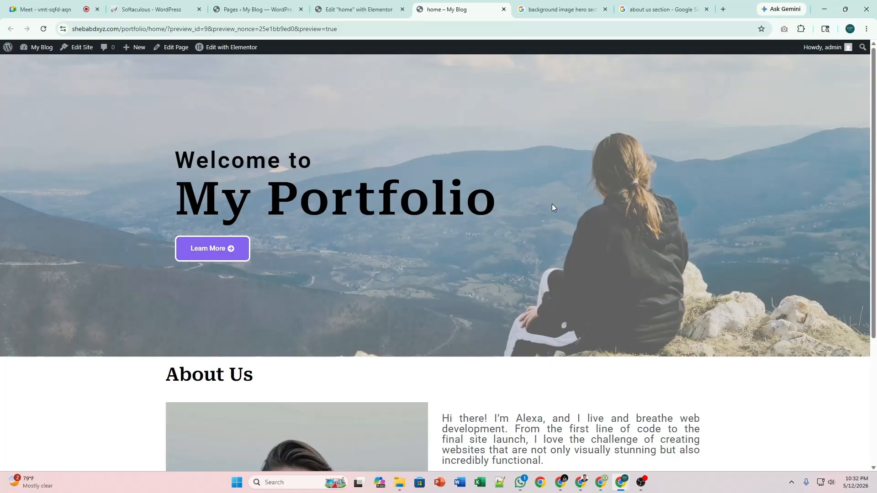
{"action": "scroll", "coordinate": [552, 208], "scroll_direction": "down", "scroll_amount": 4}
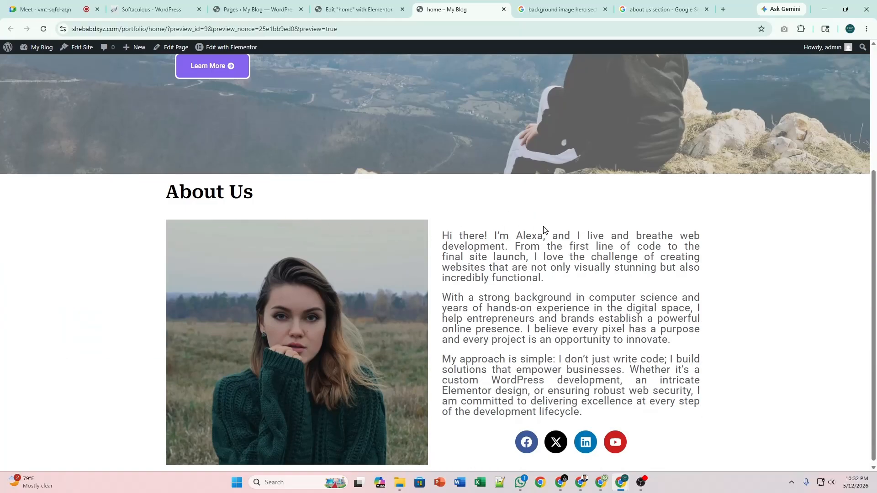
{"action": "scroll", "coordinate": [543, 229], "scroll_direction": "up", "scroll_amount": 4}
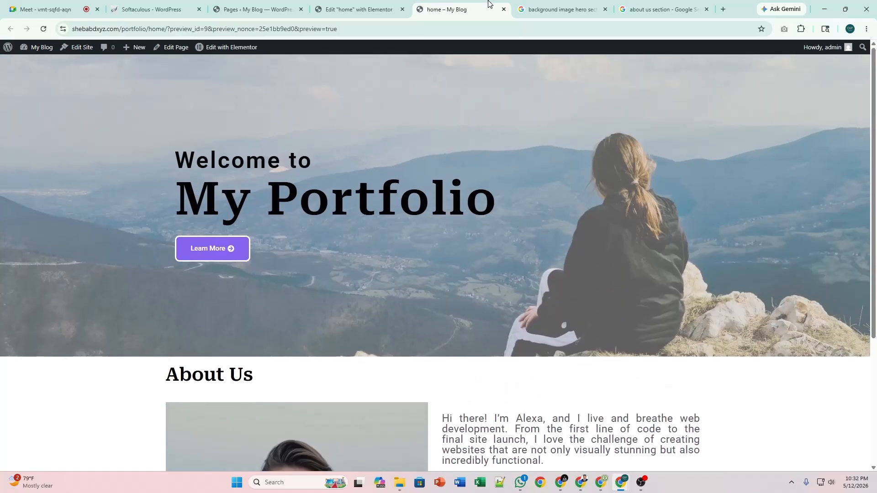
{"action": "left_click", "coordinate": [359, 10]}
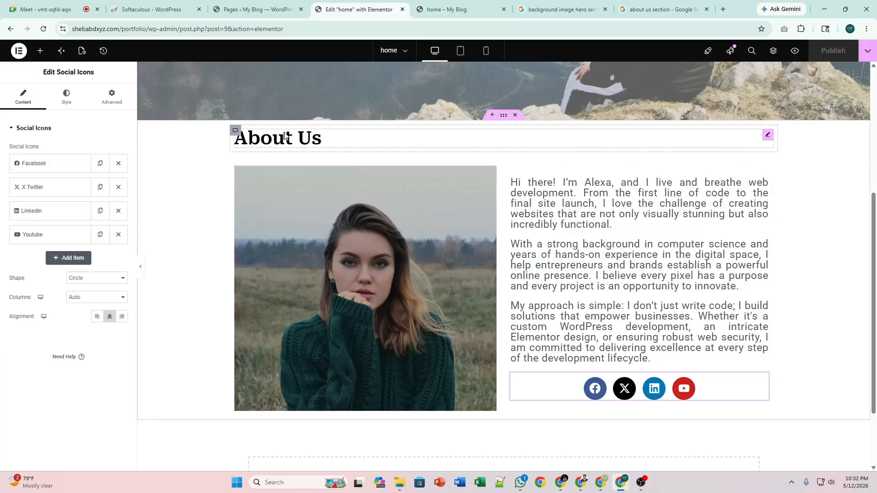
Change the About Us heading's typography size from 40 px to 45 px.
{"action": "left_click", "coordinate": [767, 137]}
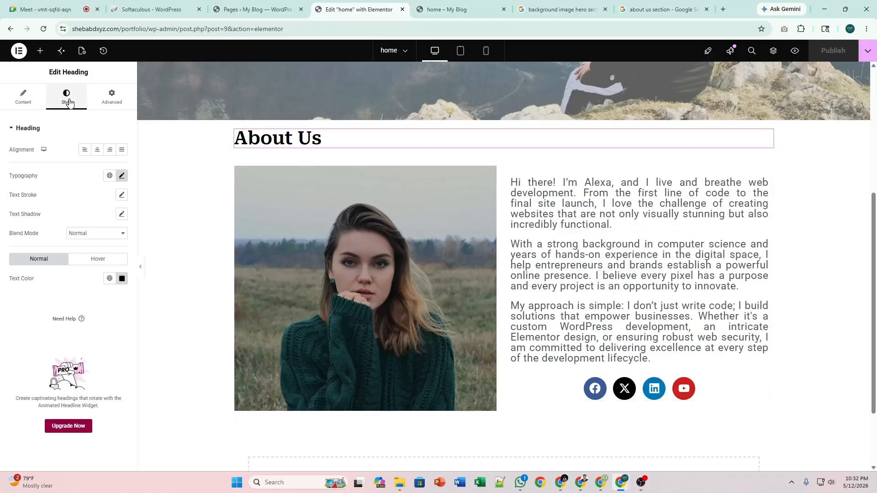
{"action": "left_click", "coordinate": [121, 176]}
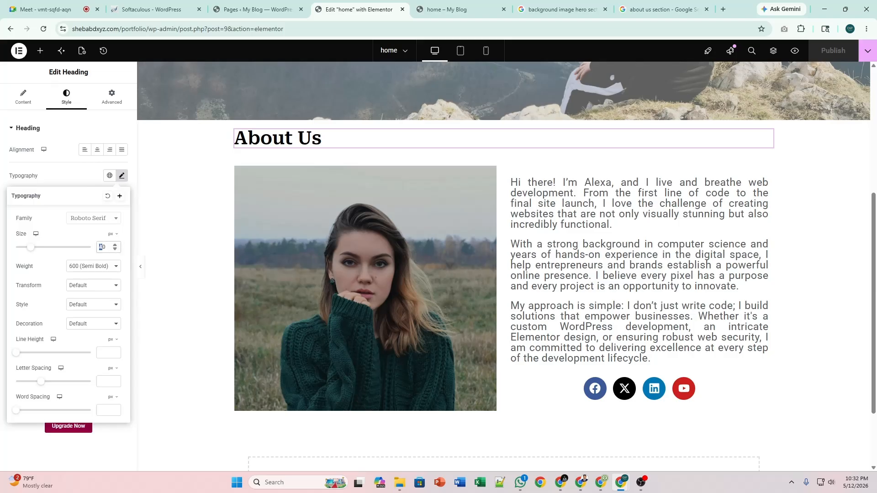
{"action": "type", "text": "5"}
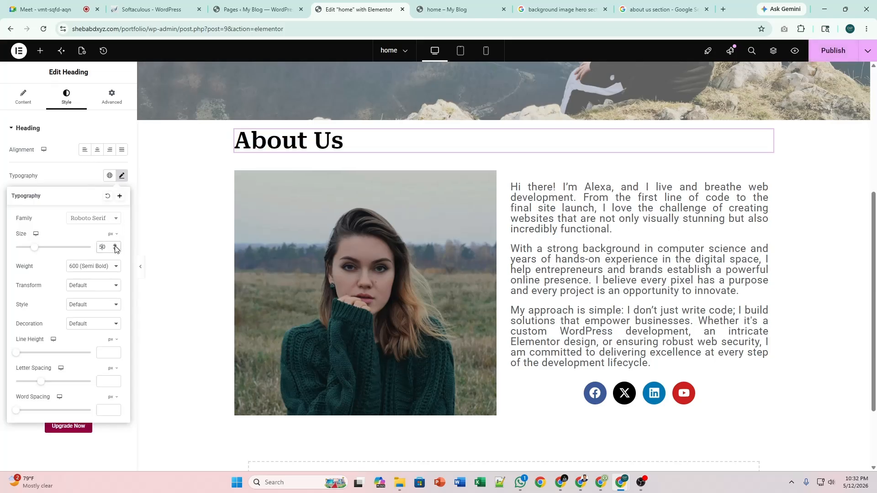
{"action": "left_click", "coordinate": [115, 250]}
{"action": "left_click", "coordinate": [116, 249]}
{"action": "left_click", "coordinate": [116, 250]}
{"action": "left_click", "coordinate": [116, 250]}
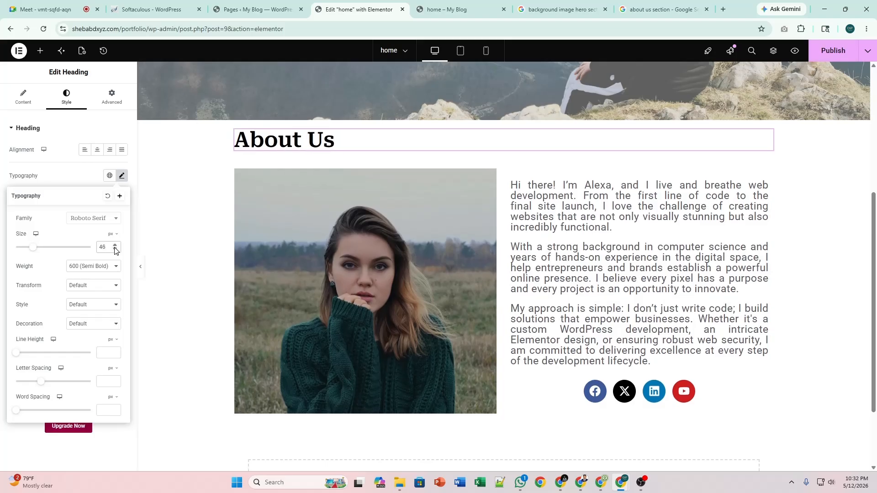
{"action": "left_click", "coordinate": [116, 250]}
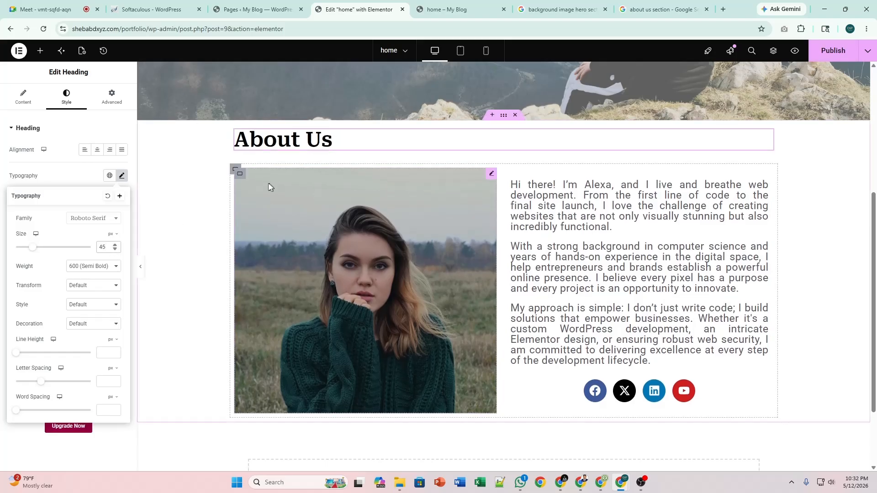
{"action": "left_click", "coordinate": [122, 176]}
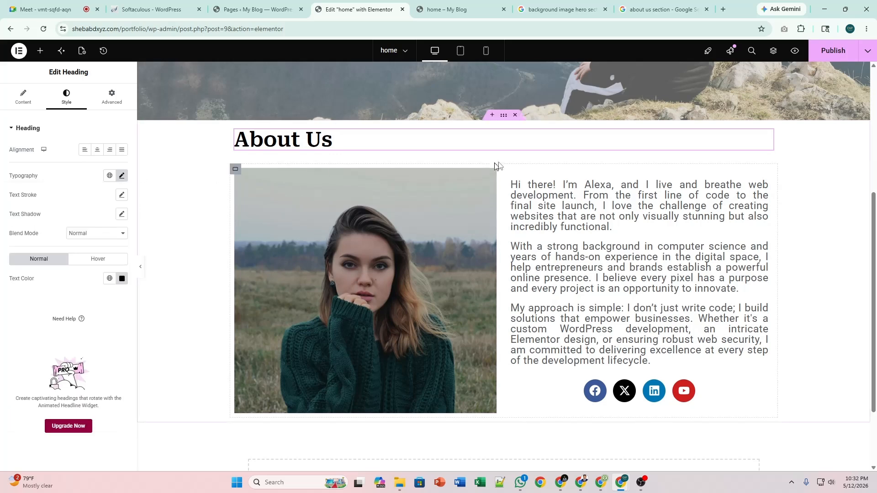
{"action": "left_click", "coordinate": [505, 122]}
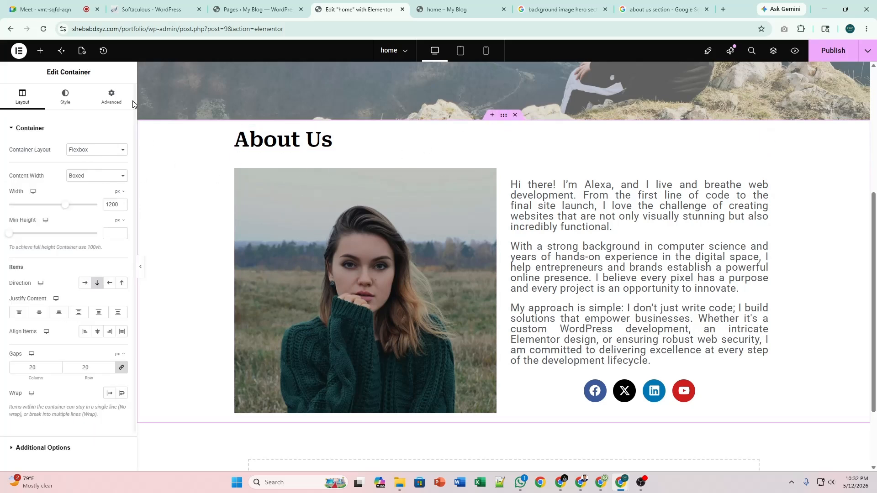
Set the section container's unlinked padding to Top 50, Right 0, Bottom 50, Left 0.
{"action": "left_click", "coordinate": [111, 97]}
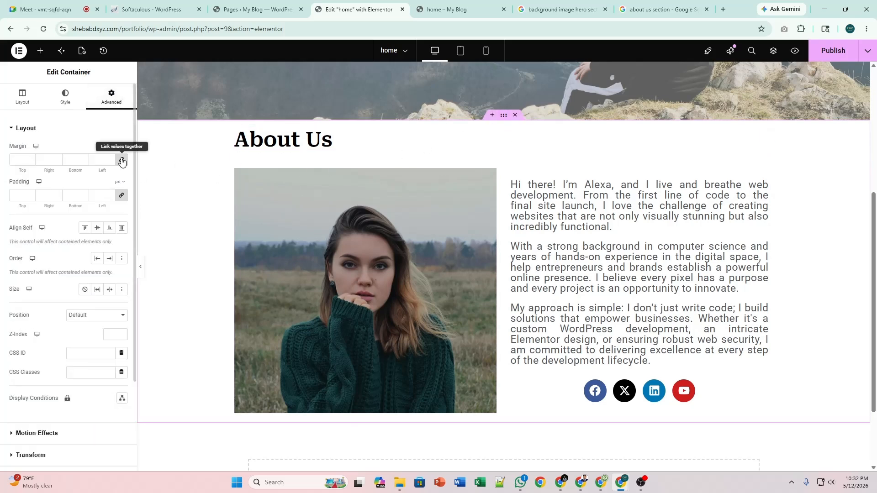
{"action": "left_click", "coordinate": [121, 196]}
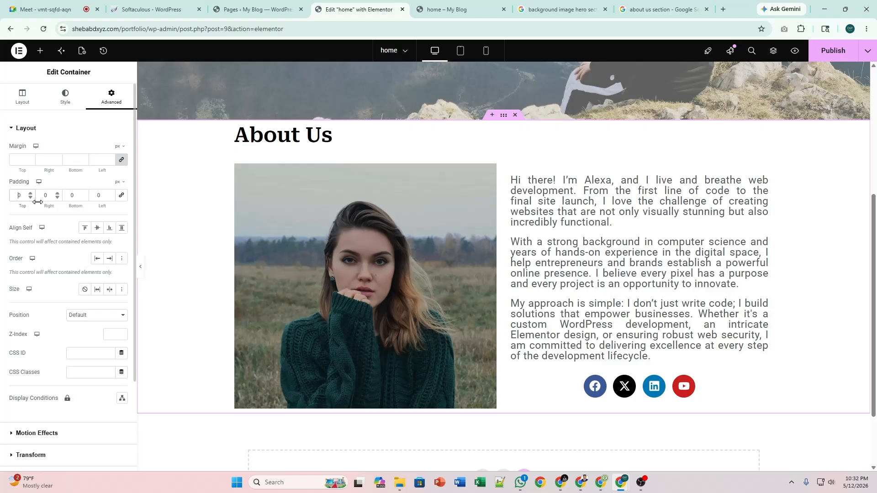
{"action": "type", "text": "5"}
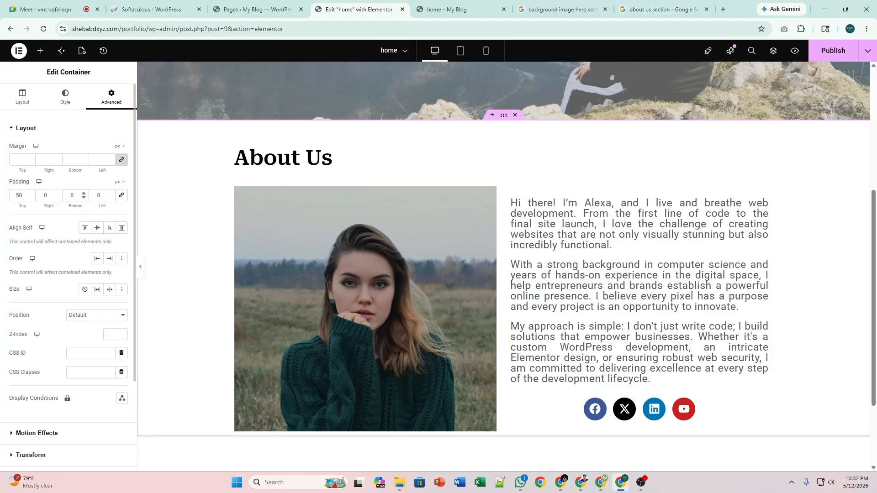
{"action": "type", "text": "5"}
{"action": "scroll", "coordinate": [344, 215], "scroll_direction": "down", "scroll_amount": 3}
{"action": "scroll", "coordinate": [343, 215], "scroll_direction": "up", "scroll_amount": 5}
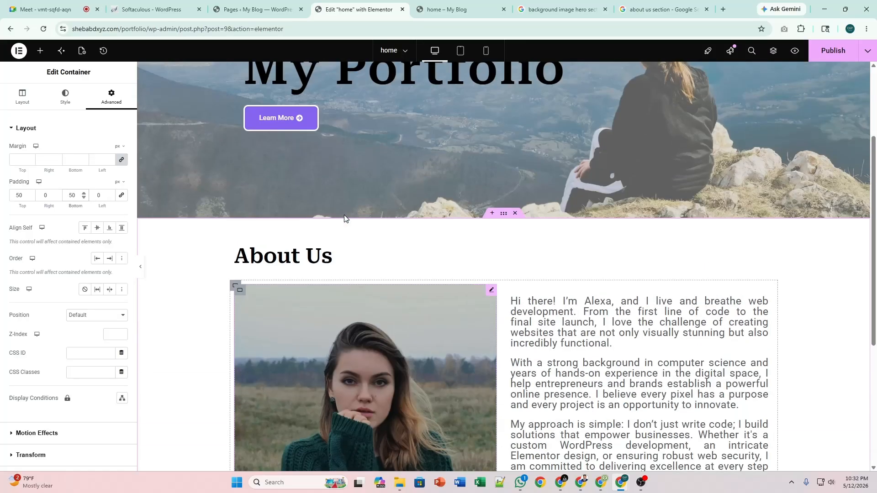
{"action": "scroll", "coordinate": [344, 215], "scroll_direction": "down", "scroll_amount": 5}
{"action": "scroll", "coordinate": [337, 214], "scroll_direction": "up", "scroll_amount": 3}
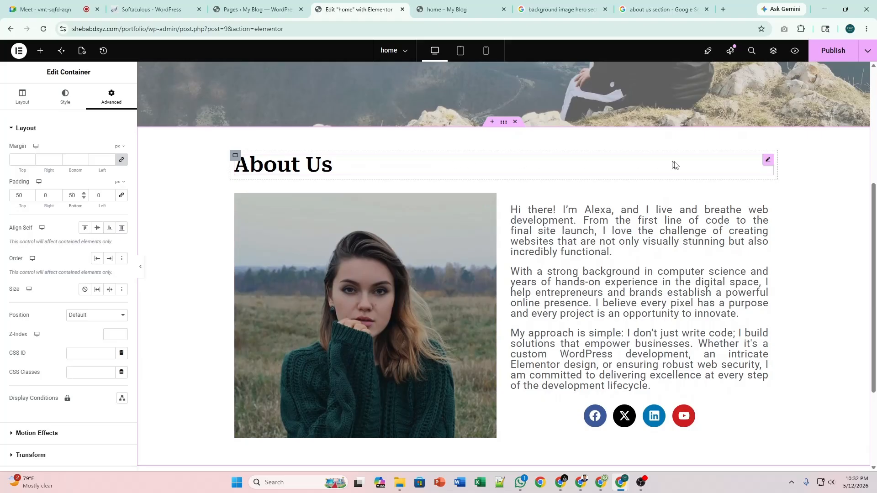
Try Underline, then Overline decoration on the About Us heading and preview it.
{"action": "left_click", "coordinate": [767, 159]}
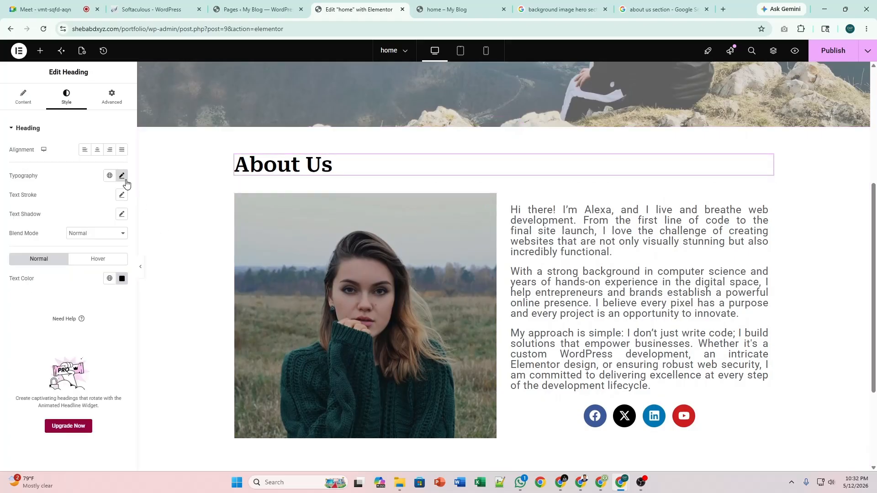
{"action": "left_click", "coordinate": [123, 177]}
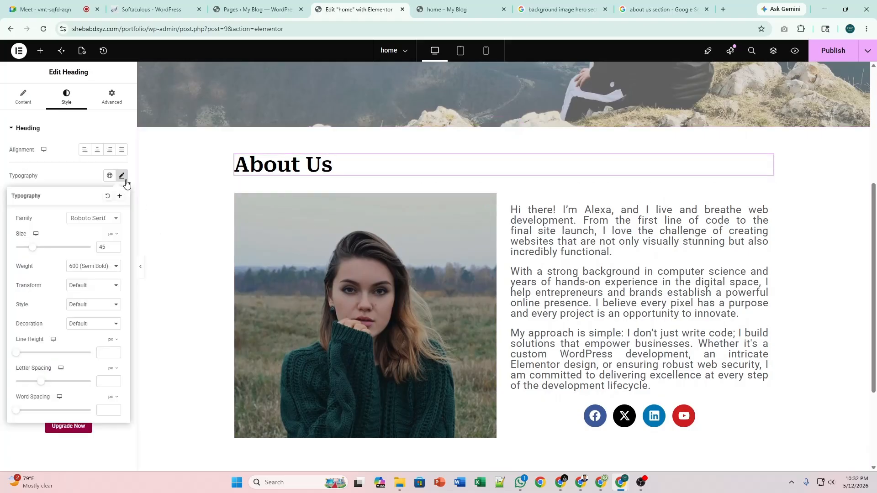
{"action": "left_click", "coordinate": [89, 326]}
{"action": "left_click", "coordinate": [90, 346]}
{"action": "left_click", "coordinate": [107, 325]}
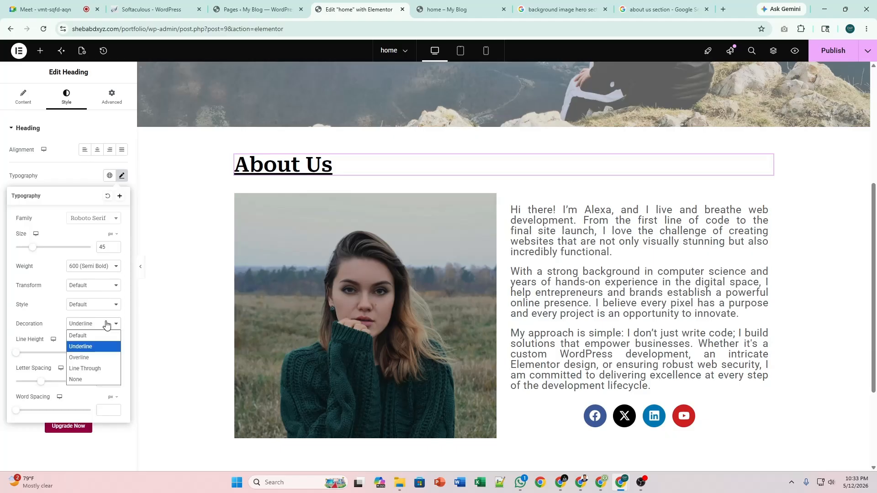
{"action": "left_click", "coordinate": [98, 356]}
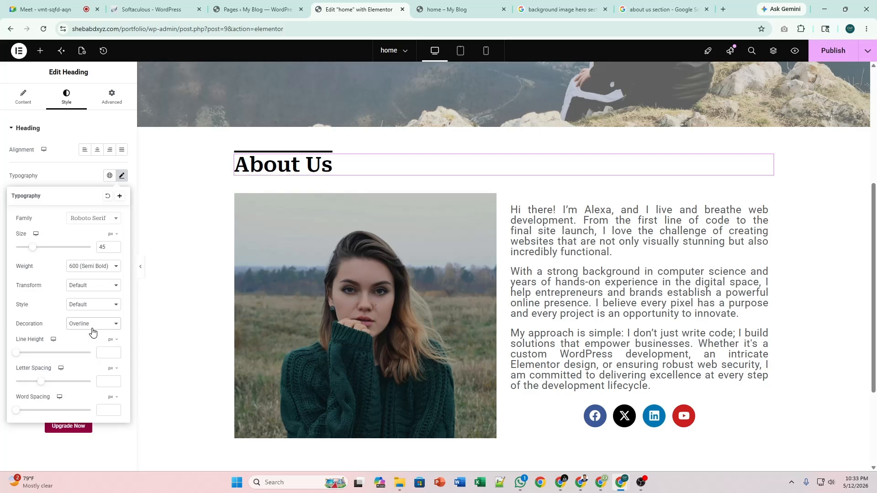
{"action": "left_click", "coordinate": [141, 267]}
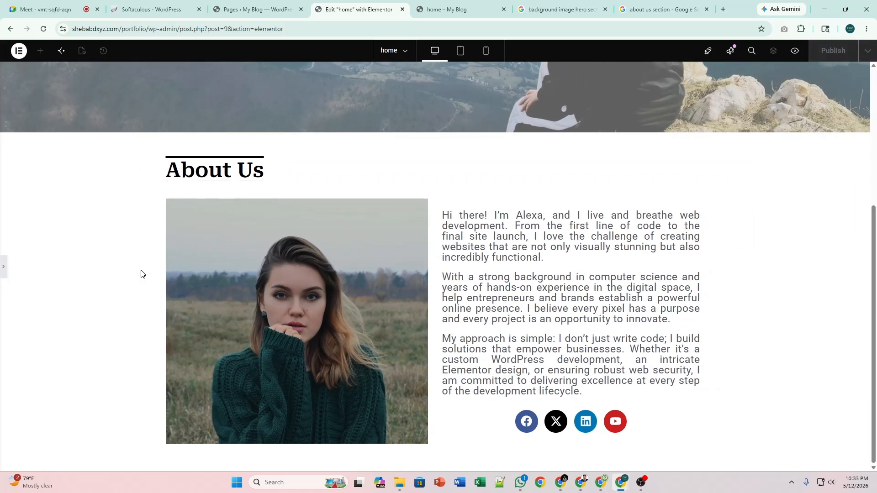
{"action": "left_click", "coordinate": [3, 276]}
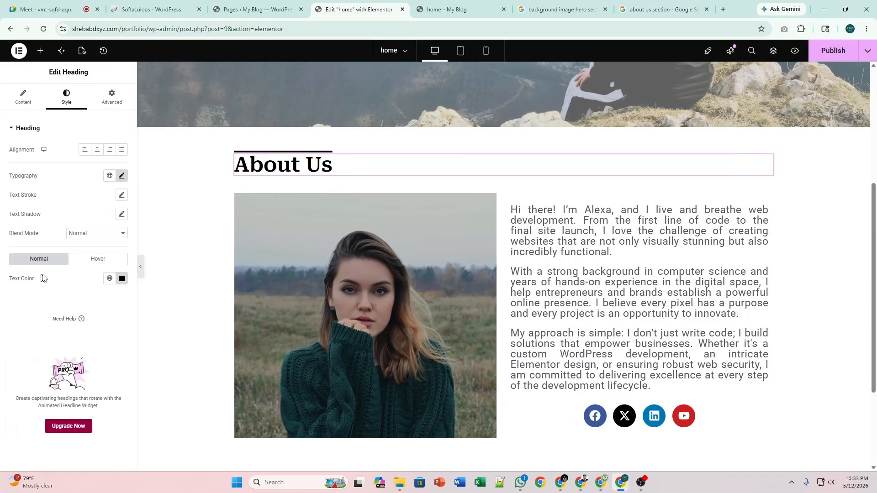
Try Line Through on the heading, then settle on Underline.
{"action": "left_click", "coordinate": [122, 176]}
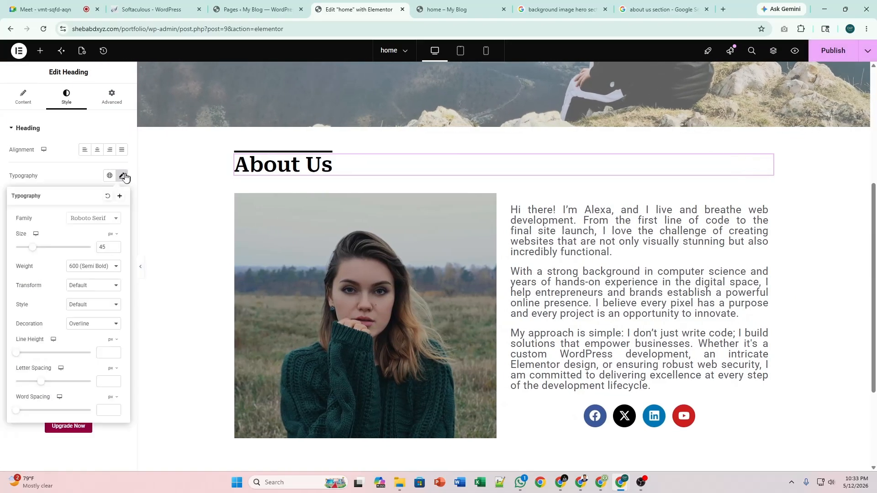
{"action": "left_click", "coordinate": [92, 325]}
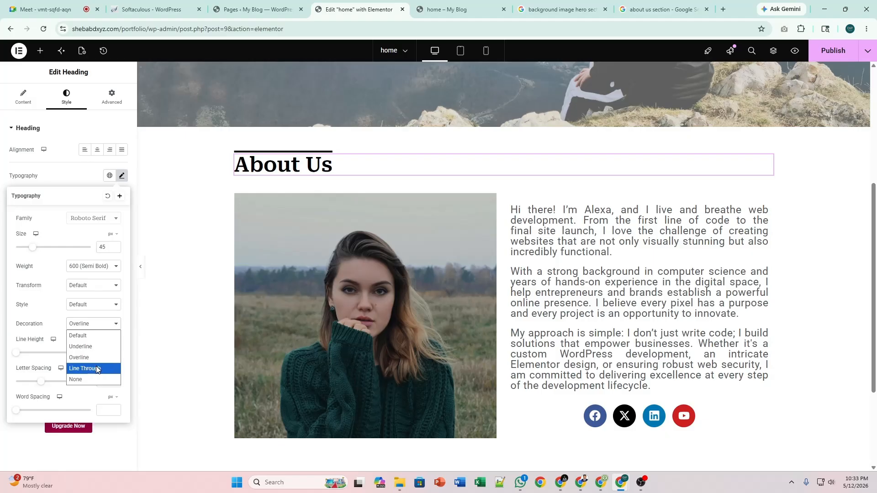
{"action": "left_click", "coordinate": [97, 369]}
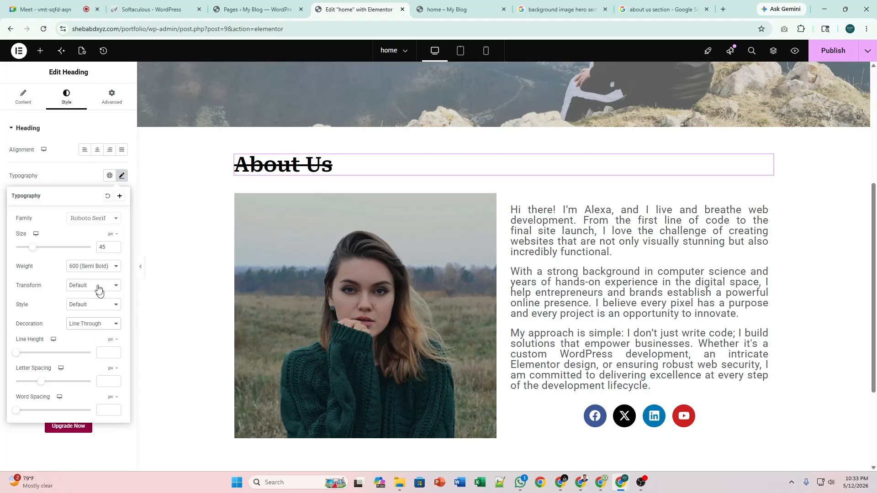
{"action": "left_click", "coordinate": [95, 327]}
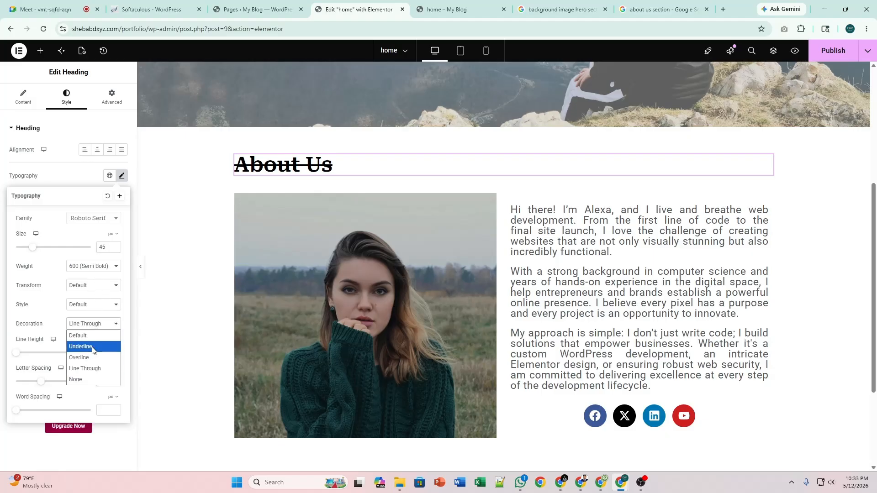
{"action": "left_click", "coordinate": [91, 347]}
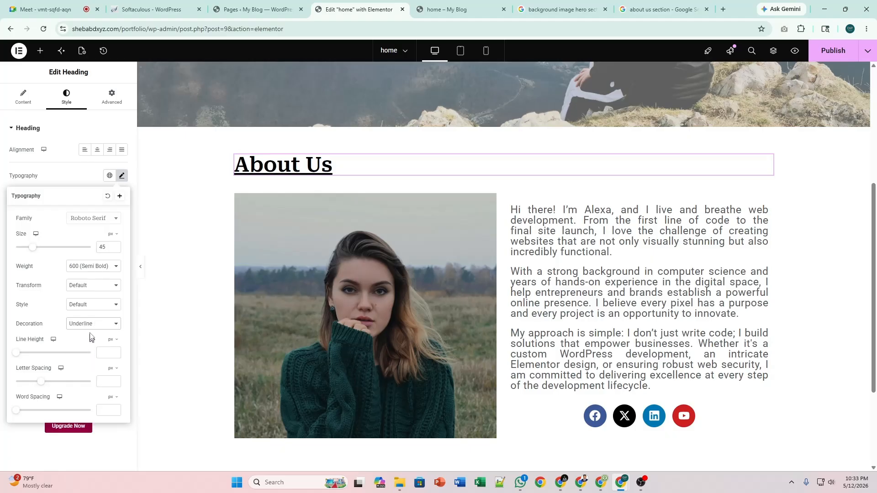
Preview the page in the editor and publish the changes.
{"action": "left_click", "coordinate": [141, 271]}
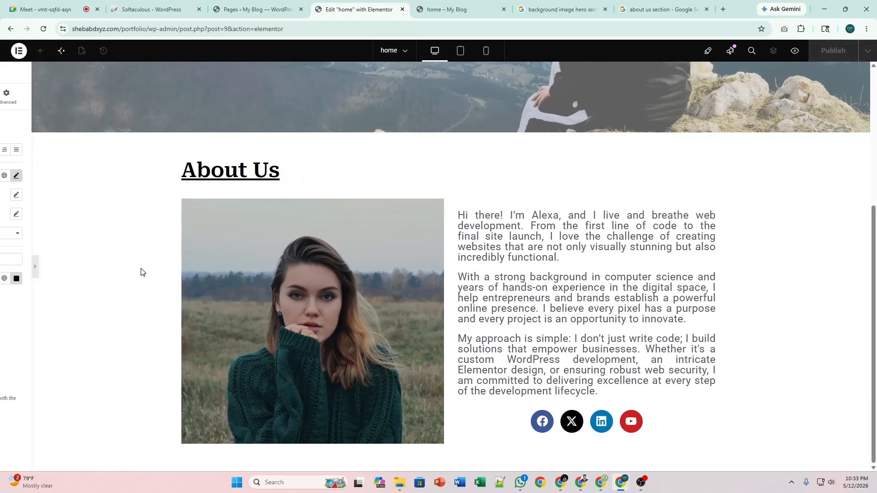
{"action": "left_click", "coordinate": [3, 279]}
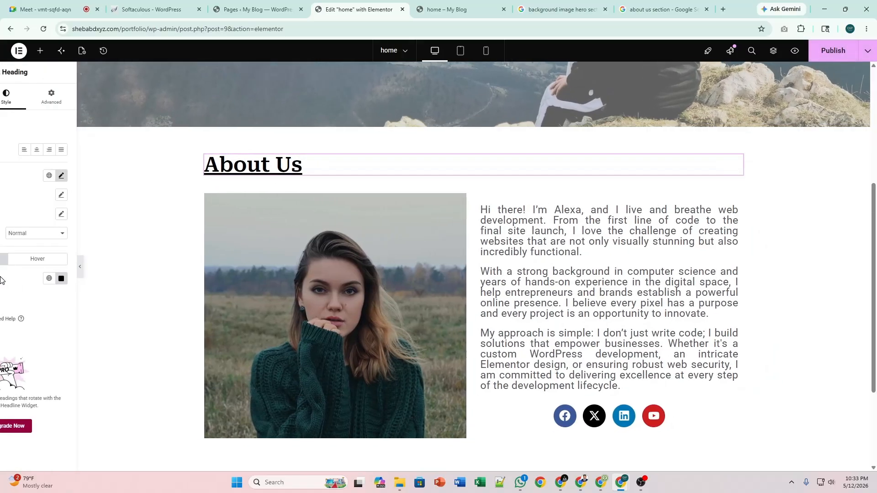
{"action": "left_click", "coordinate": [833, 60]}
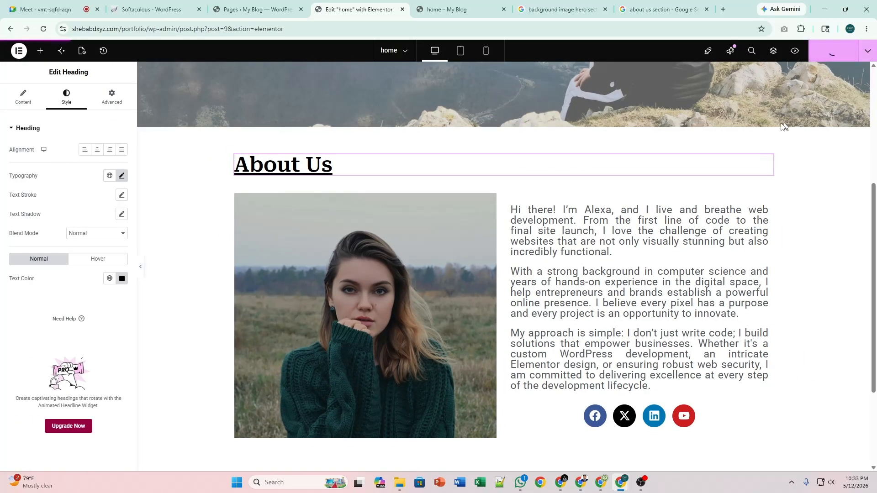
Scroll through the live page in the 'home – My Blog' tab, then return to the editor.
{"action": "left_click", "coordinate": [472, 3]}
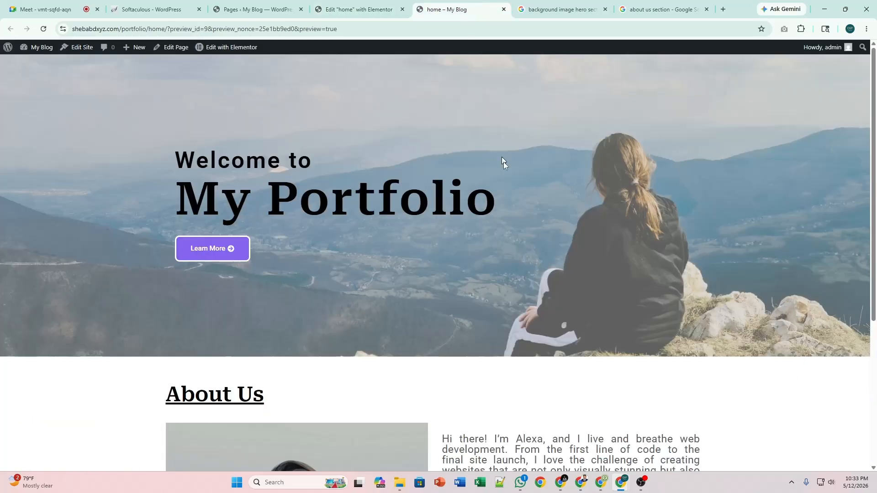
{"action": "scroll", "coordinate": [519, 206], "scroll_direction": "down", "scroll_amount": 5}
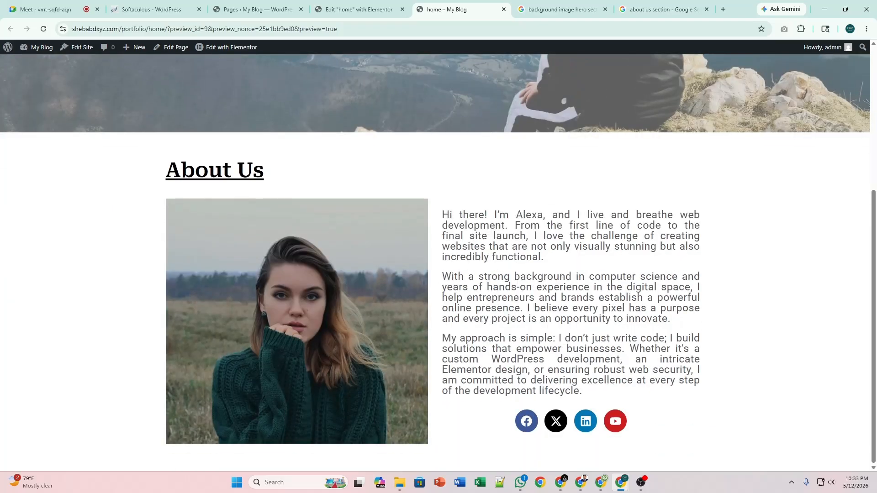
{"action": "scroll", "coordinate": [518, 216], "scroll_direction": "up", "scroll_amount": 5}
{"action": "scroll", "coordinate": [517, 225], "scroll_direction": "down", "scroll_amount": 5}
{"action": "scroll", "coordinate": [501, 207], "scroll_direction": "up", "scroll_amount": 5}
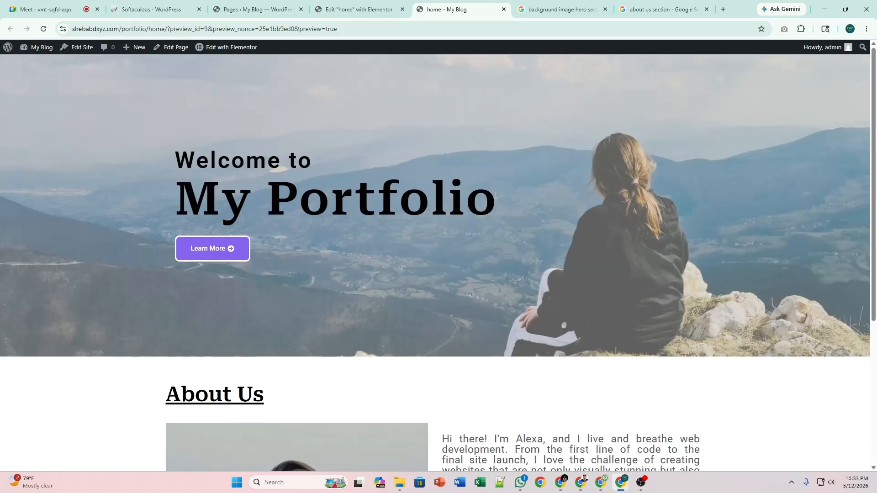
{"action": "scroll", "coordinate": [501, 206], "scroll_direction": "down", "scroll_amount": 5}
{"action": "left_click", "coordinate": [359, 9]}
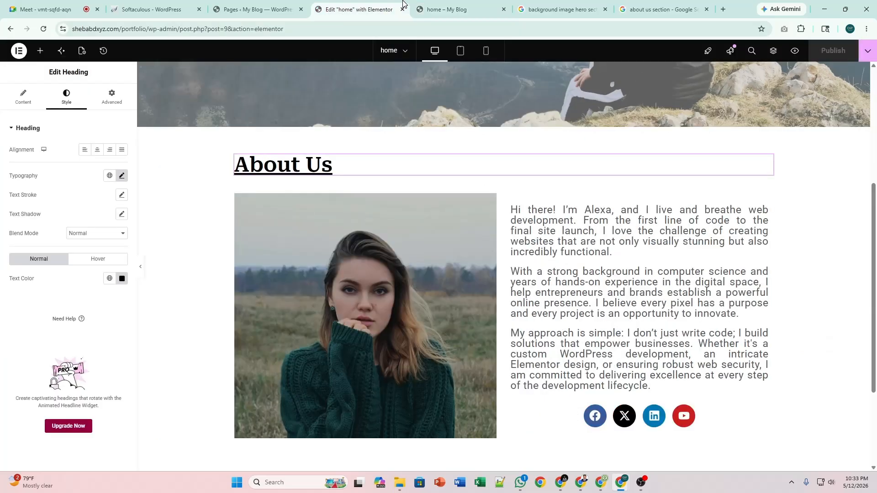
{"action": "scroll", "coordinate": [420, 212], "scroll_direction": "up", "scroll_amount": 3}
{"action": "scroll", "coordinate": [419, 212], "scroll_direction": "down", "scroll_amount": 2}
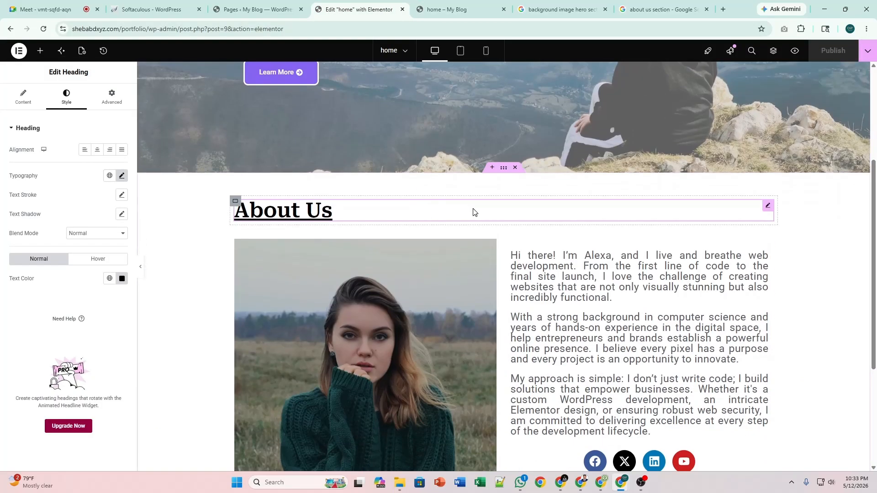
{"action": "scroll", "coordinate": [472, 210], "scroll_direction": "down", "scroll_amount": 4}
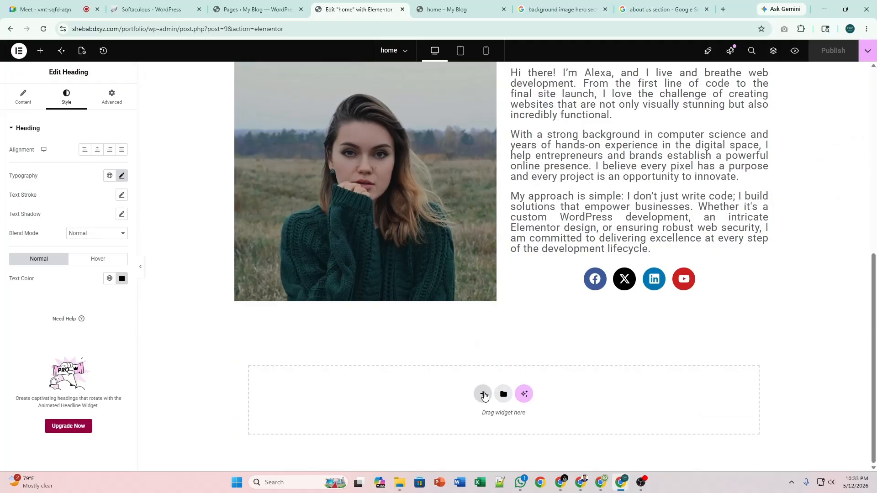
{"action": "scroll", "coordinate": [508, 364], "scroll_direction": "up", "scroll_amount": 4}
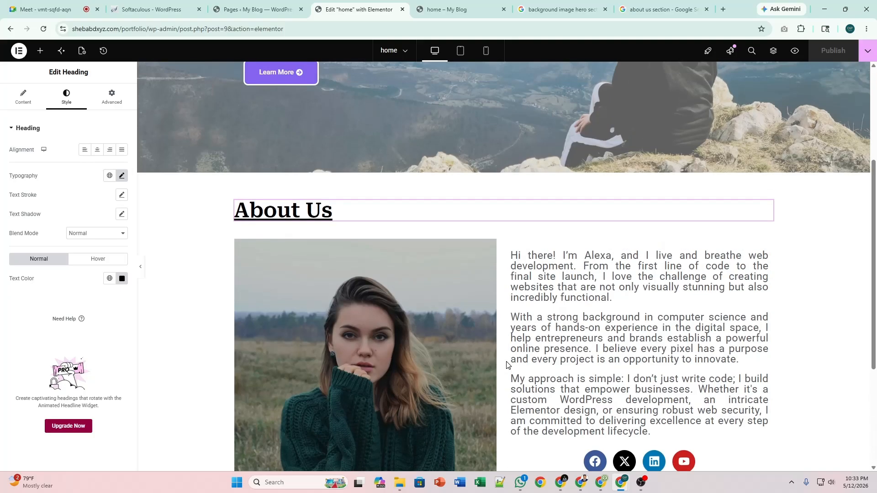
{"action": "scroll", "coordinate": [525, 328], "scroll_direction": "down", "scroll_amount": 4}
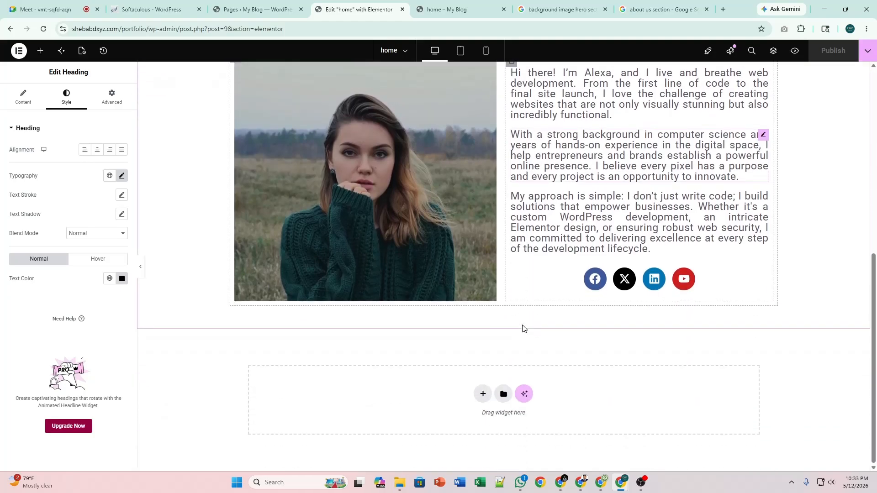
{"action": "scroll", "coordinate": [523, 327], "scroll_direction": "up", "scroll_amount": 2}
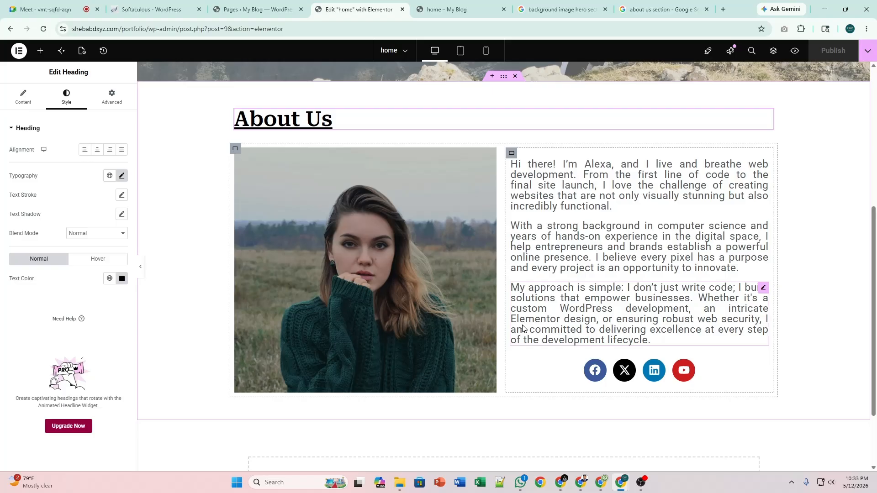
{"action": "scroll", "coordinate": [522, 327], "scroll_direction": "up", "scroll_amount": 2}
{"action": "scroll", "coordinate": [522, 328], "scroll_direction": "down", "scroll_amount": 3}
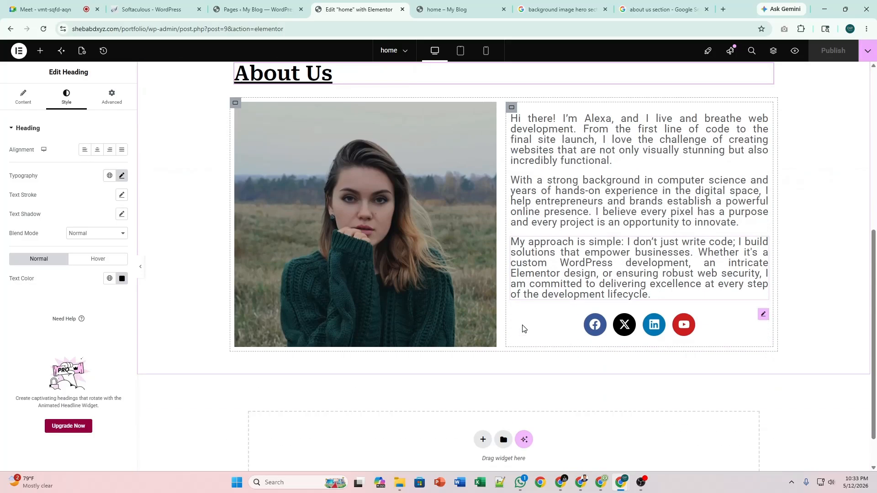
{"action": "scroll", "coordinate": [523, 328], "scroll_direction": "up", "scroll_amount": 4}
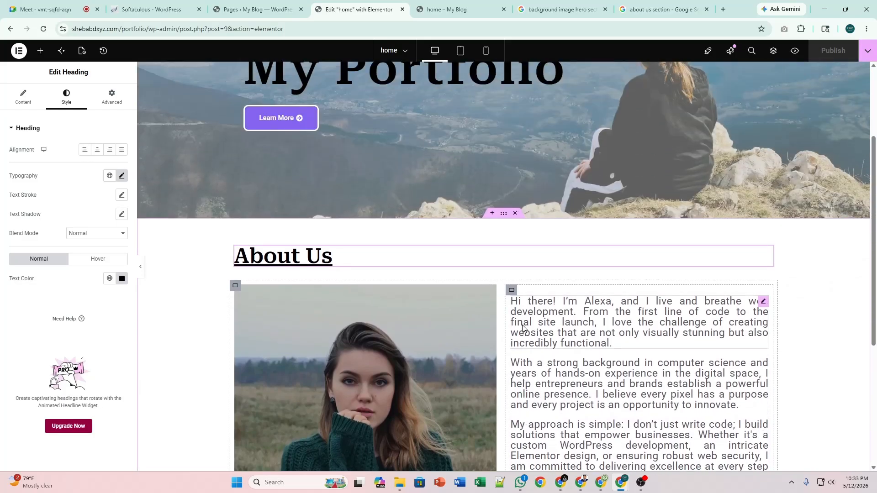
{"action": "scroll", "coordinate": [533, 315], "scroll_direction": "up", "scroll_amount": 3}
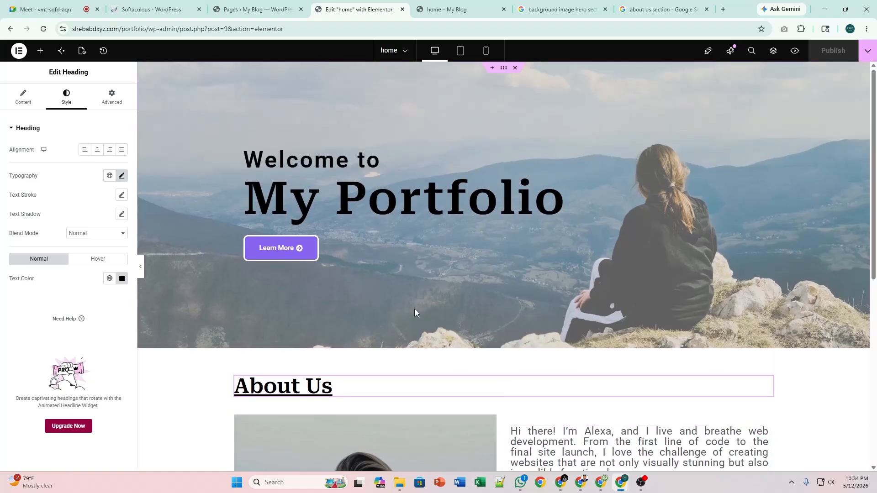
{"action": "scroll", "coordinate": [423, 307], "scroll_direction": "down", "scroll_amount": 5}
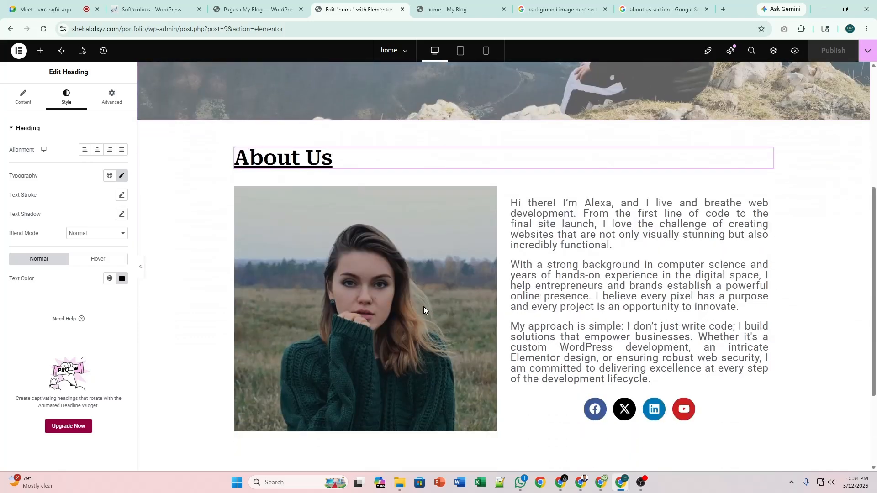
{"action": "scroll", "coordinate": [423, 306], "scroll_direction": "up", "scroll_amount": 3}
{"action": "scroll", "coordinate": [482, 308], "scroll_direction": "down", "scroll_amount": 5}
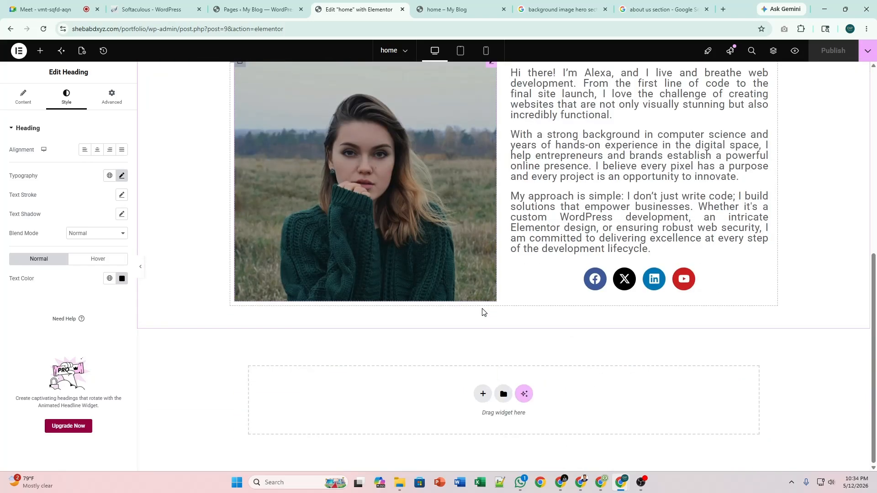
Add a new single-column Flexbox section below About Us.
{"action": "left_click", "coordinate": [483, 393]}
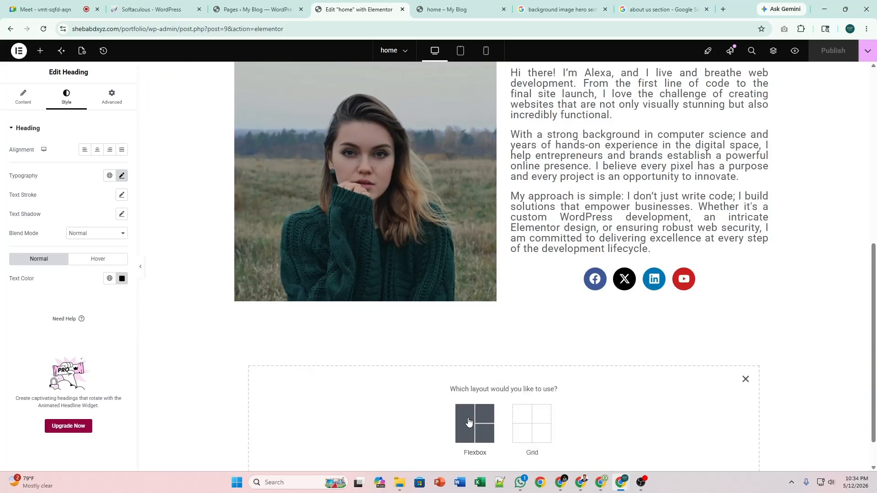
{"action": "left_click", "coordinate": [475, 416]}
{"action": "scroll", "coordinate": [443, 339], "scroll_direction": "down", "scroll_amount": 1}
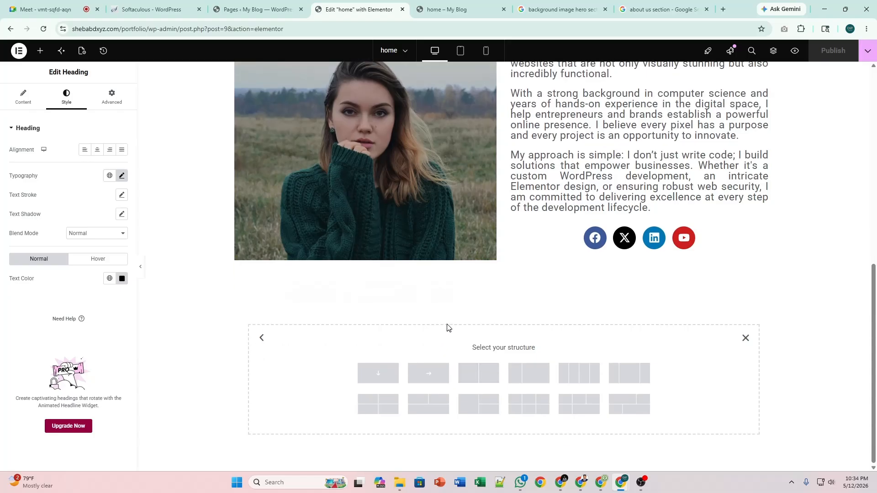
{"action": "left_click", "coordinate": [392, 374]}
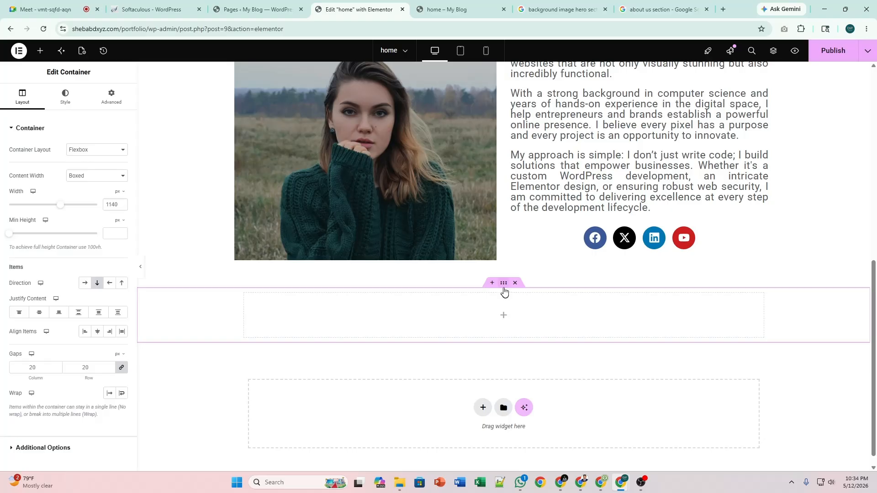
Place an inner Container in the new section and duplicate it.
{"action": "left_click", "coordinate": [41, 51]}
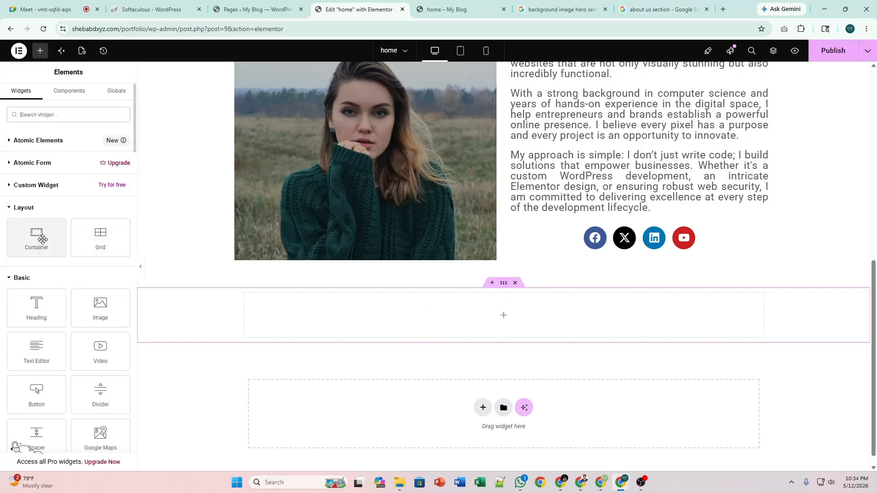
{"action": "left_click_drag", "start_coordinate": [40, 241], "coordinate": [298, 326]}
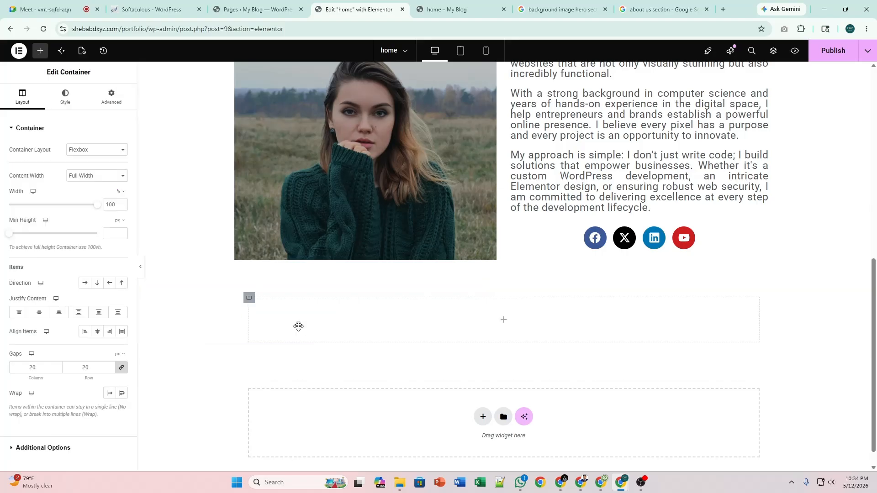
{"action": "right_click", "coordinate": [245, 306]}
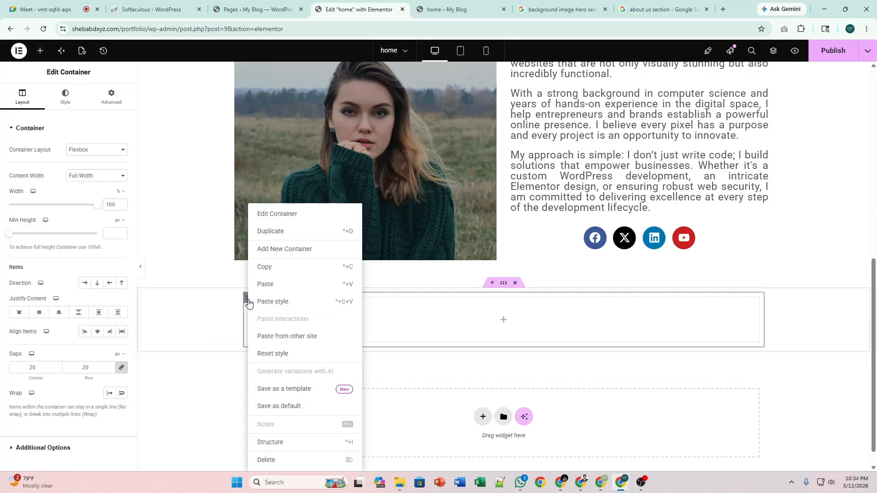
{"action": "left_click", "coordinate": [301, 232]}
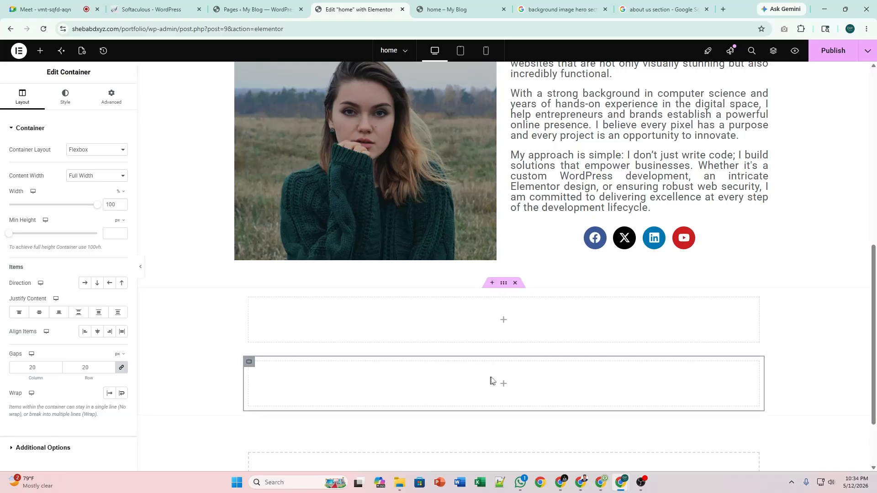
Nest two containers in the lower box and set its Direction to Row.
{"action": "left_click", "coordinate": [503, 383]}
{"action": "left_click_drag", "start_coordinate": [60, 232], "coordinate": [329, 379]}
{"action": "right_click", "coordinate": [256, 373]}
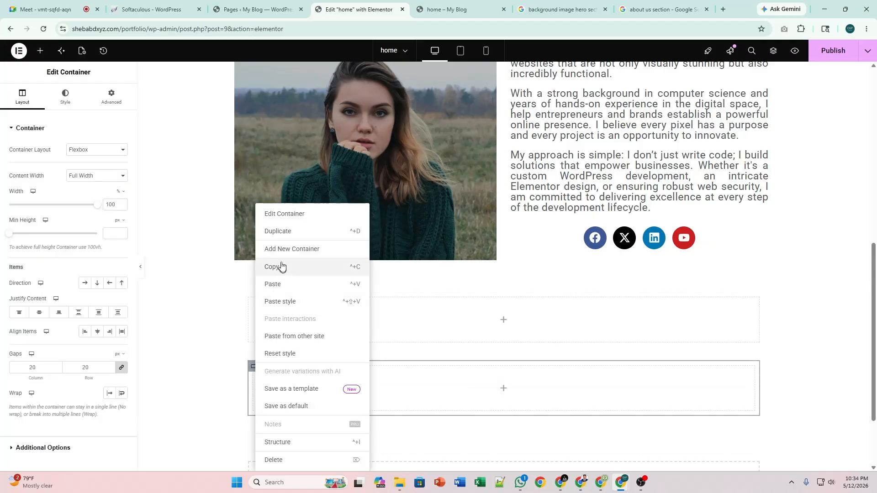
{"action": "left_click", "coordinate": [284, 232]}
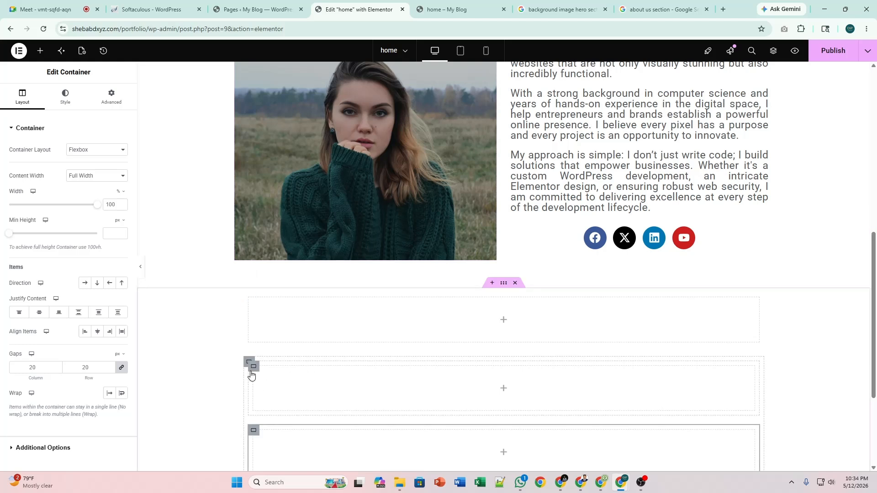
{"action": "right_click", "coordinate": [246, 367]}
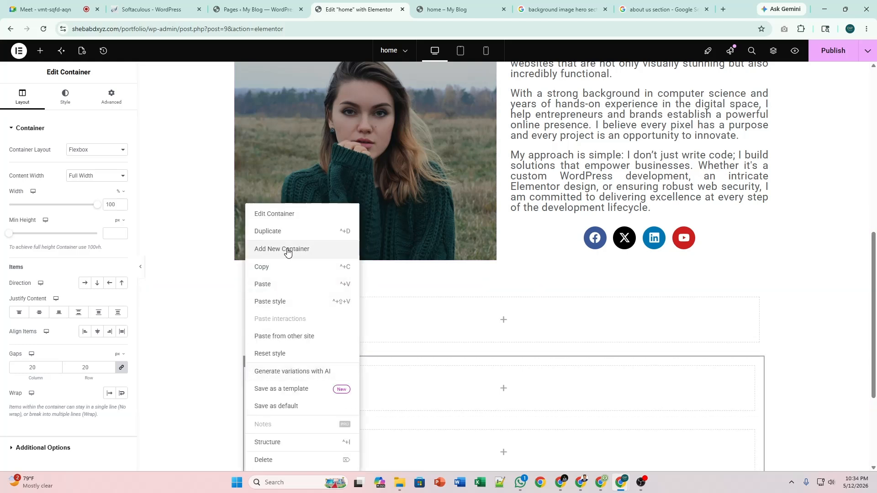
{"action": "left_click", "coordinate": [85, 283]}
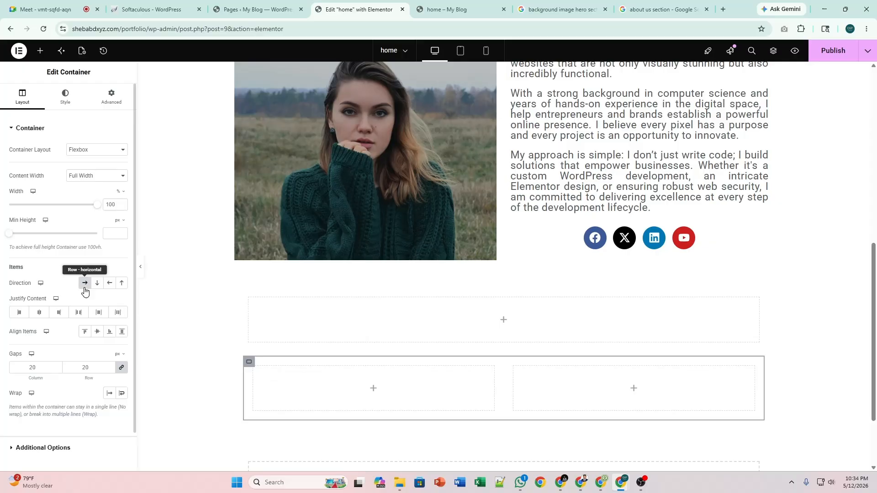
{"action": "right_click", "coordinate": [251, 303]}
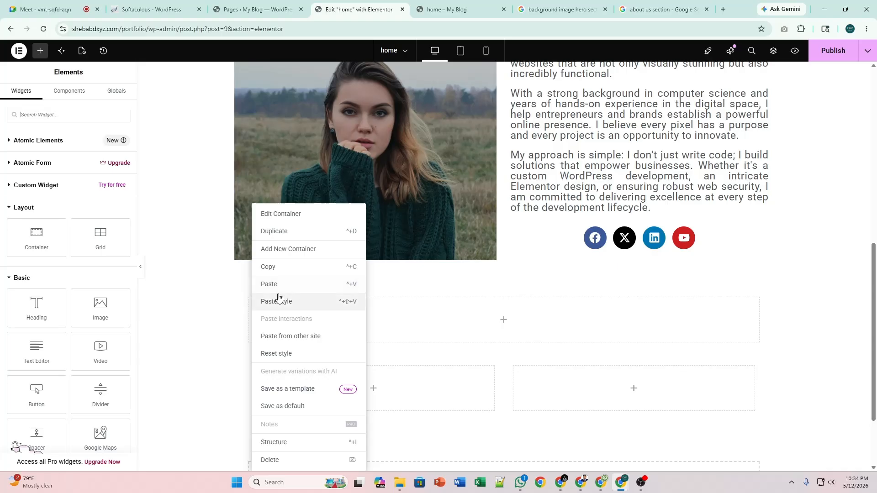
{"action": "left_click", "coordinate": [227, 321]}
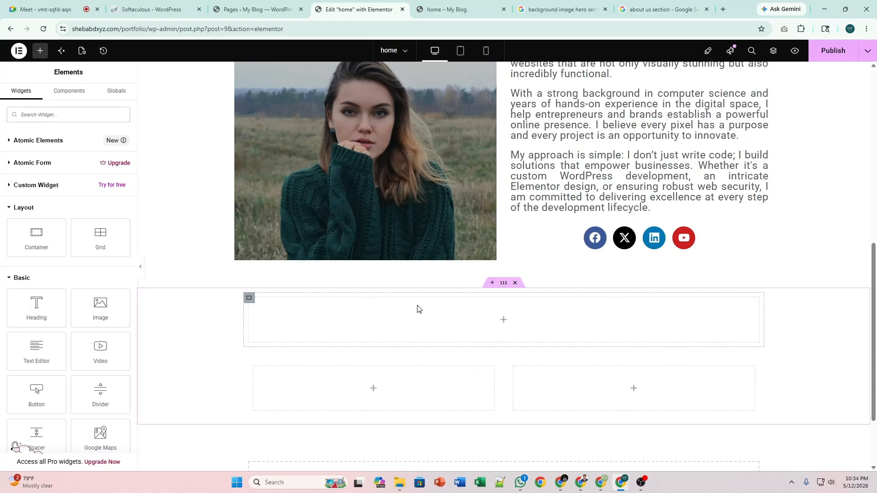
{"action": "scroll", "coordinate": [417, 309], "scroll_direction": "up", "scroll_amount": 5}
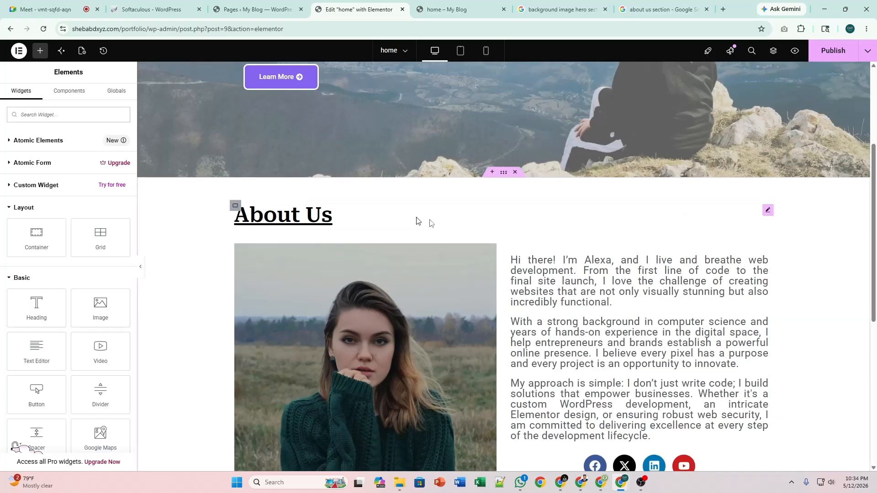
Copy the About Us heading to paste into the empty top container.
{"action": "left_click", "coordinate": [769, 215]}
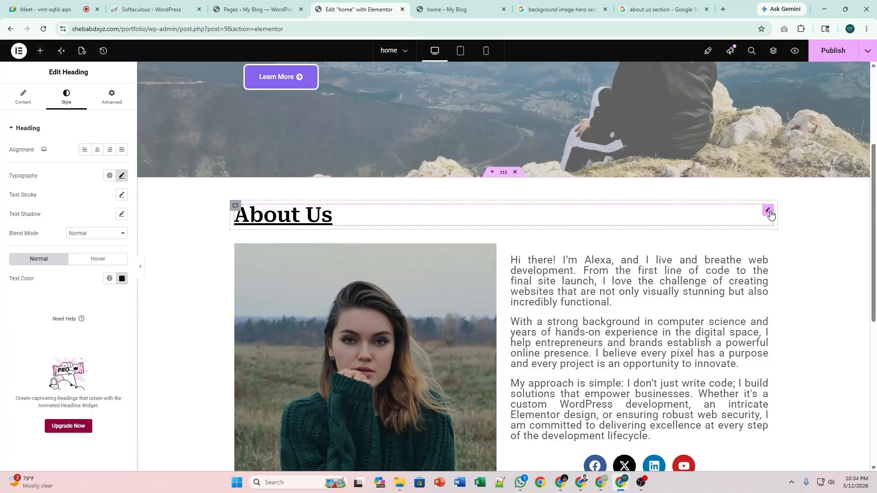
{"action": "right_click", "coordinate": [772, 213]}
{"action": "left_click", "coordinate": [781, 255]}
{"action": "scroll", "coordinate": [502, 297], "scroll_direction": "down", "scroll_amount": 5}
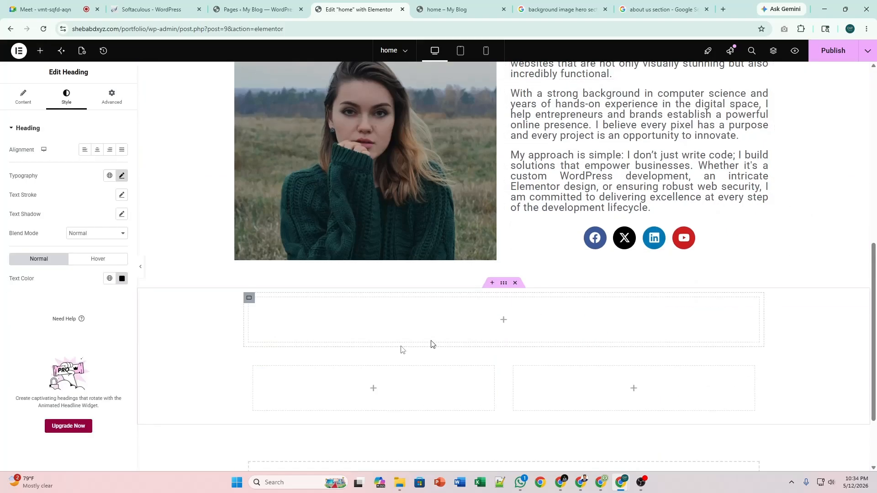
{"action": "right_click", "coordinate": [289, 322]}
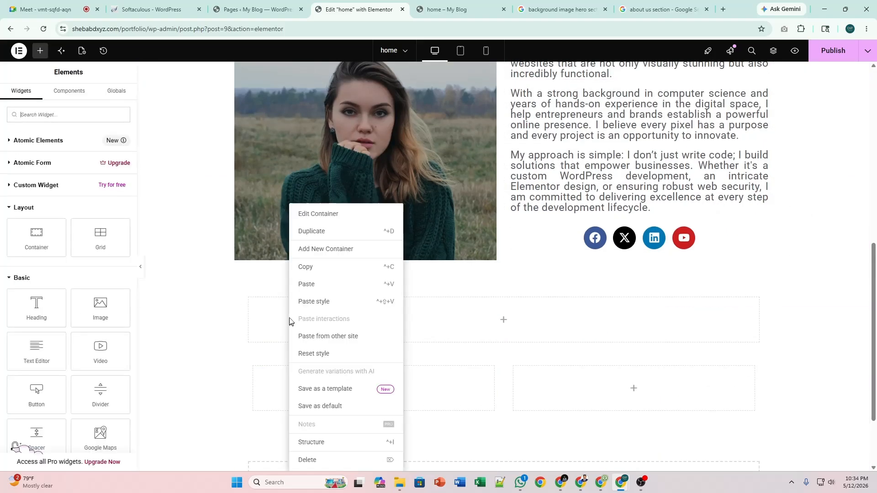
{"action": "left_click", "coordinate": [320, 286]}
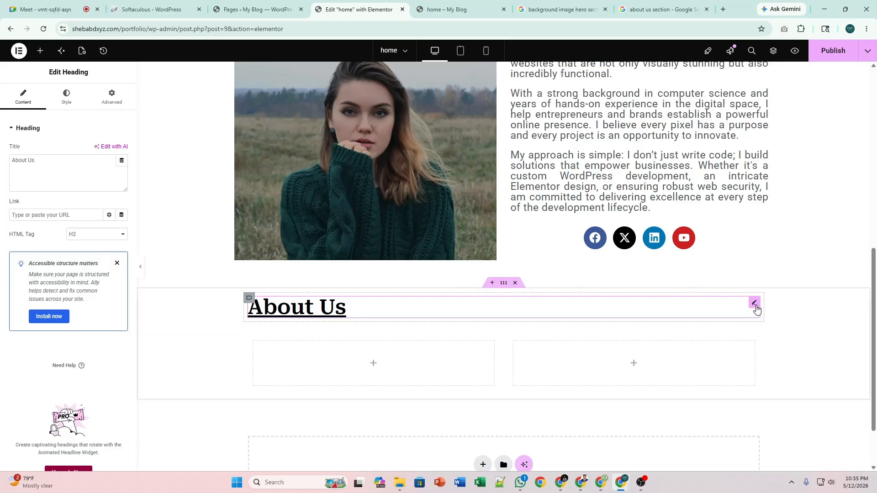
{"action": "left_click", "coordinate": [45, 168]}
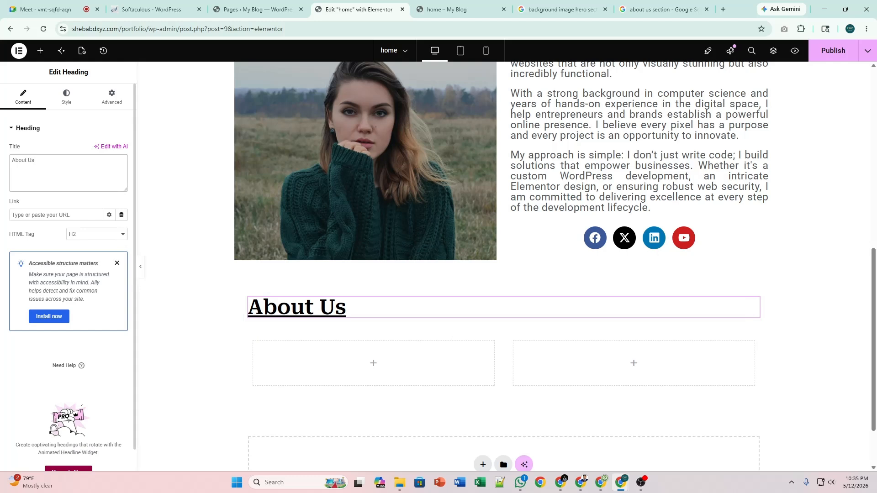
{"action": "key", "text": "ctrl+a"}
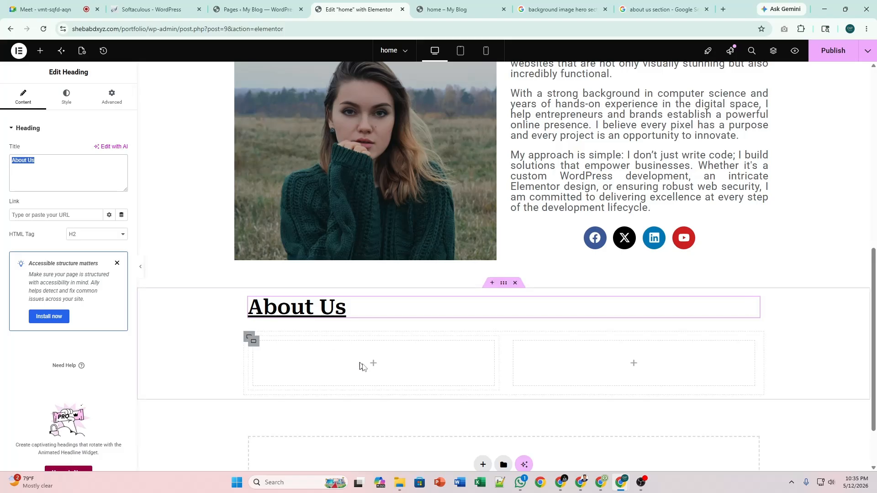
{"action": "left_click", "coordinate": [399, 482]}
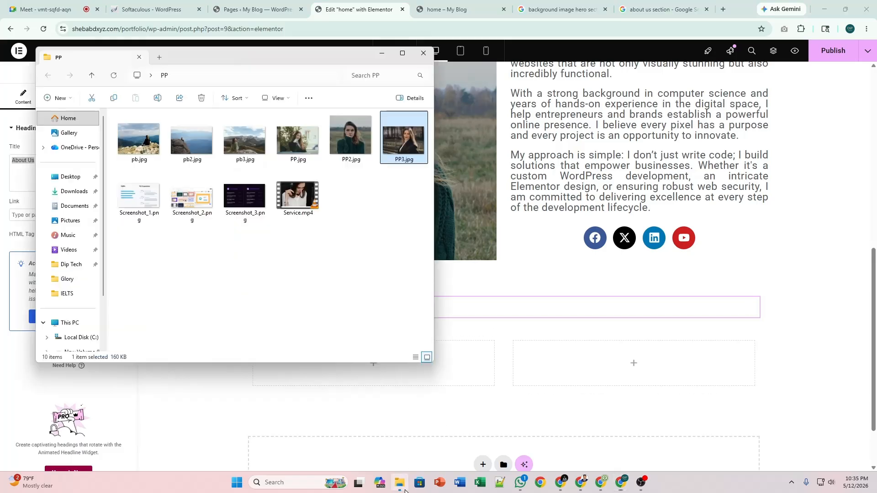
{"action": "double_click", "coordinate": [241, 198]}
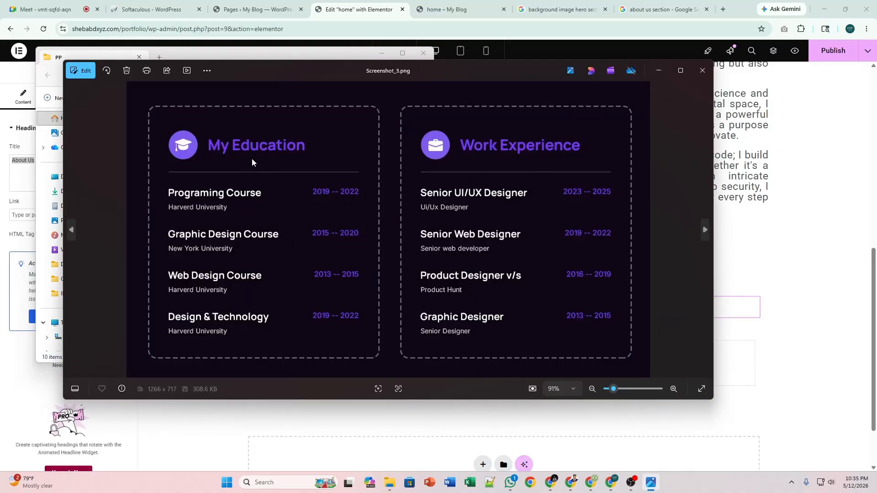
{"action": "left_click", "coordinate": [702, 70]}
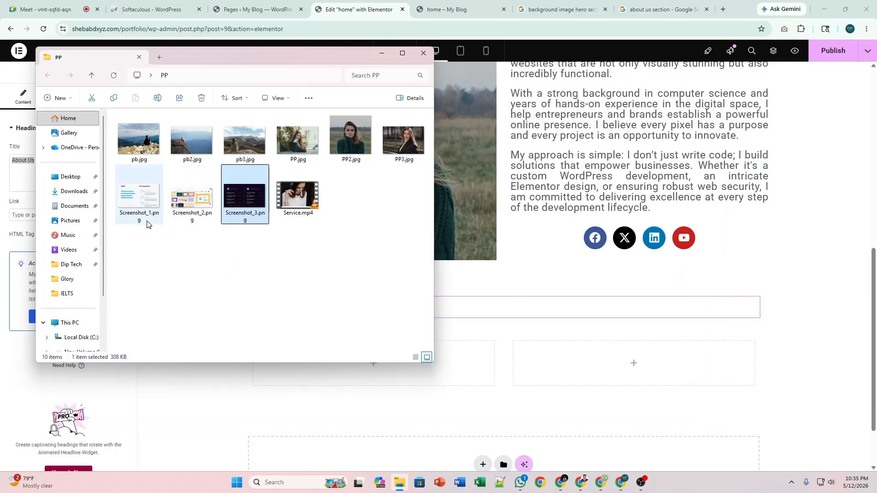
{"action": "double_click", "coordinate": [144, 206]}
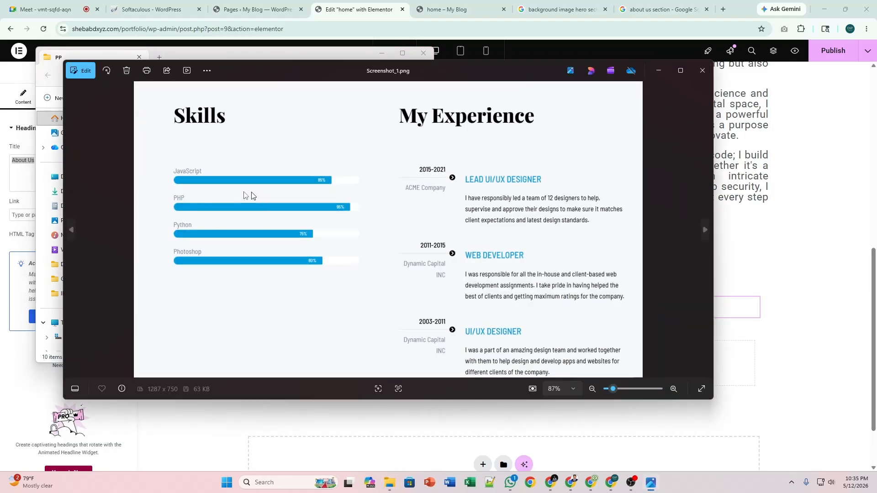
{"action": "left_click", "coordinate": [702, 71]}
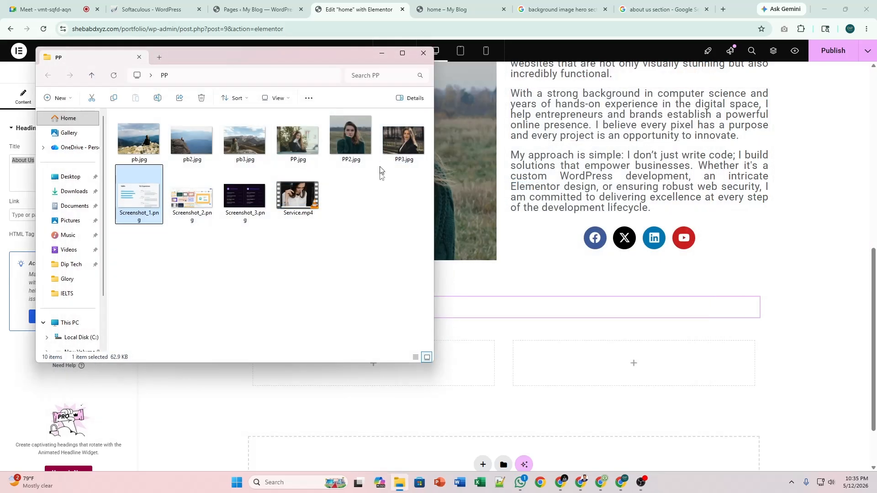
{"action": "left_click", "coordinate": [755, 305]}
{"action": "left_click_drag", "start_coordinate": [49, 161], "coordinate": [10, 160]}
Replace the heading's title text with 'Background'.
{"action": "left_click", "coordinate": [50, 162]}
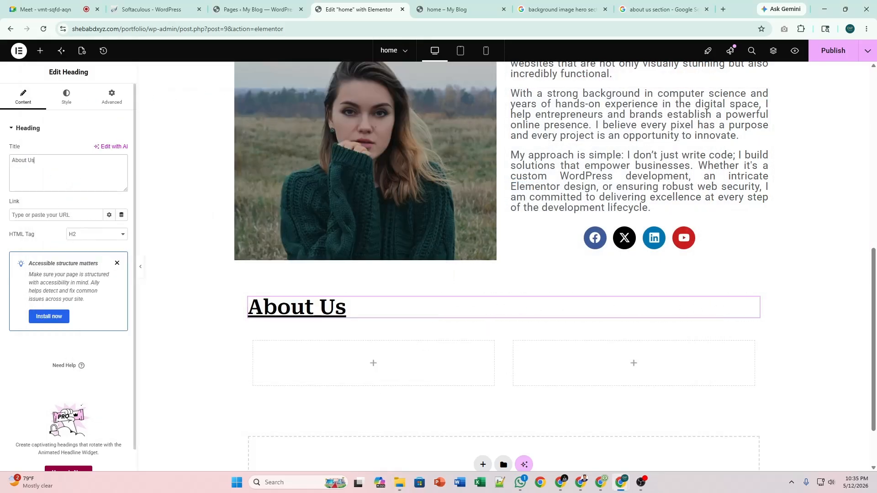
{"action": "key", "text": "ctrl+a"}
{"action": "type", "text": "Bac"}
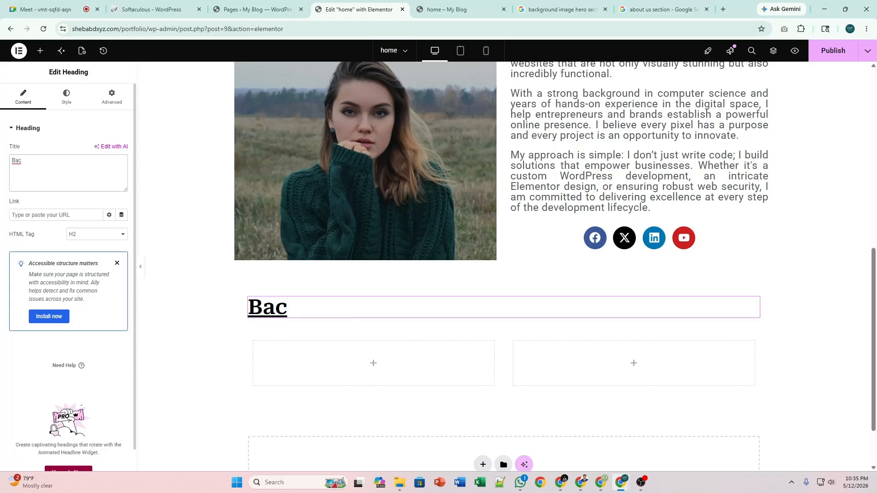
{"action": "type", "text": "kground"}
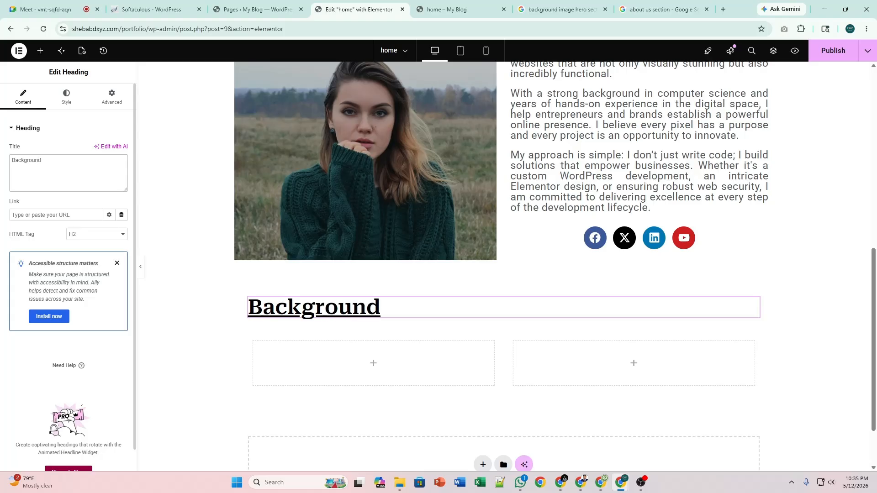
Open the widget panel for the empty left column and switch to the reference screenshots.
{"action": "left_click", "coordinate": [370, 365]}
{"action": "scroll", "coordinate": [471, 337], "scroll_direction": "down", "scroll_amount": 2}
{"action": "scroll", "coordinate": [472, 338], "scroll_direction": "up", "scroll_amount": 2}
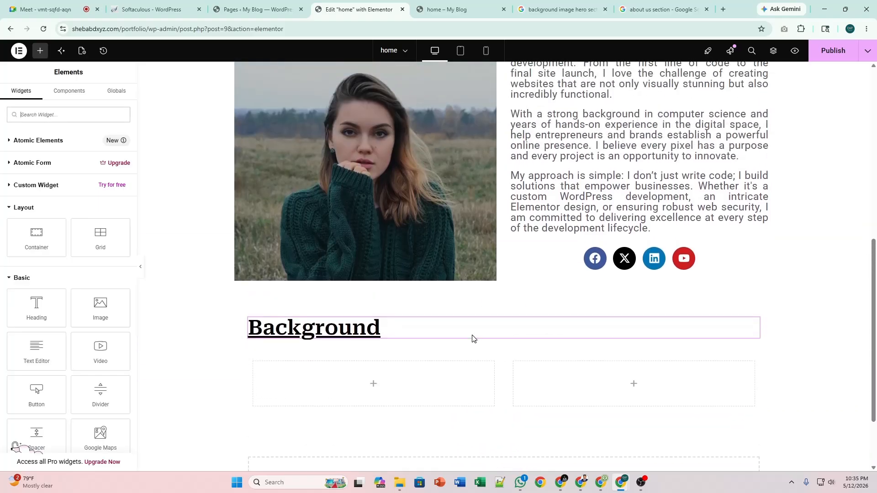
{"action": "scroll", "coordinate": [472, 339], "scroll_direction": "down", "scroll_amount": 2}
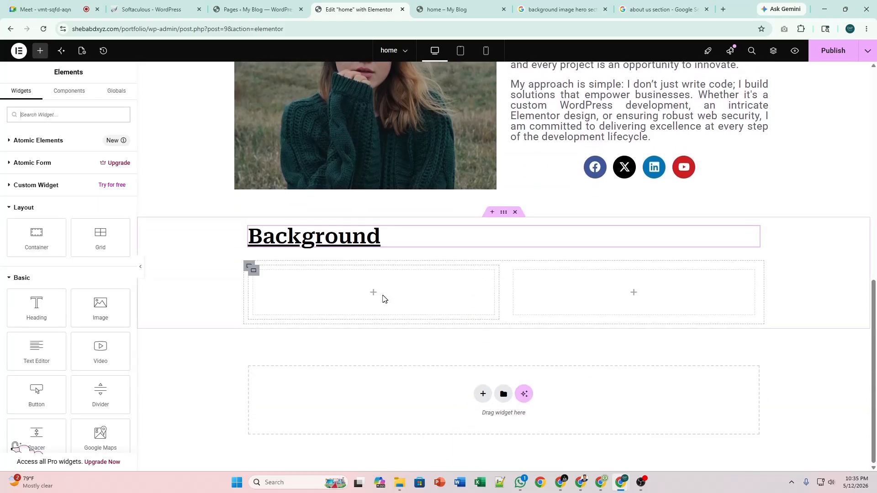
{"action": "scroll", "coordinate": [420, 299], "scroll_direction": "up", "scroll_amount": 3}
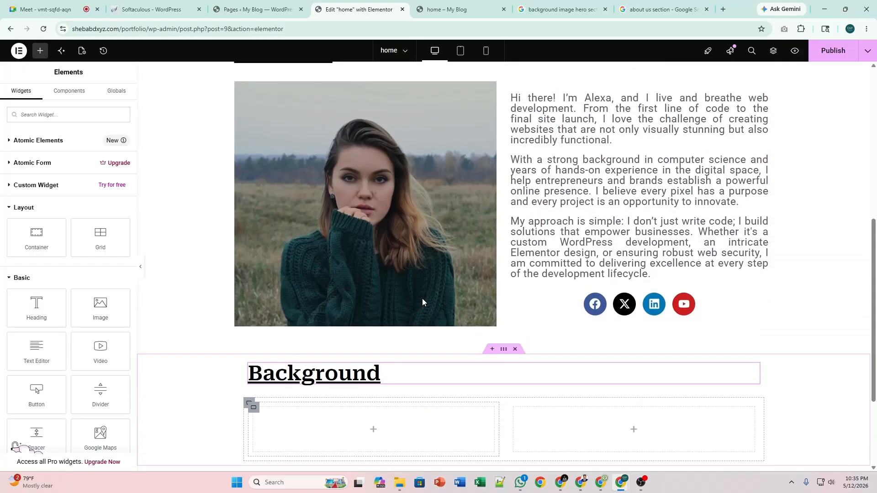
{"action": "scroll", "coordinate": [451, 282], "scroll_direction": "up", "scroll_amount": 1}
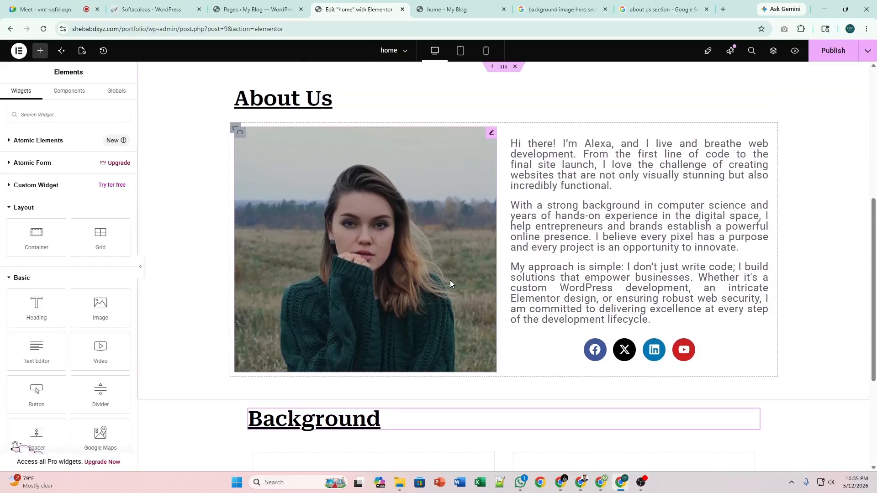
{"action": "key", "text": "alt+Tab"}
{"action": "double_click", "coordinate": [242, 203]}
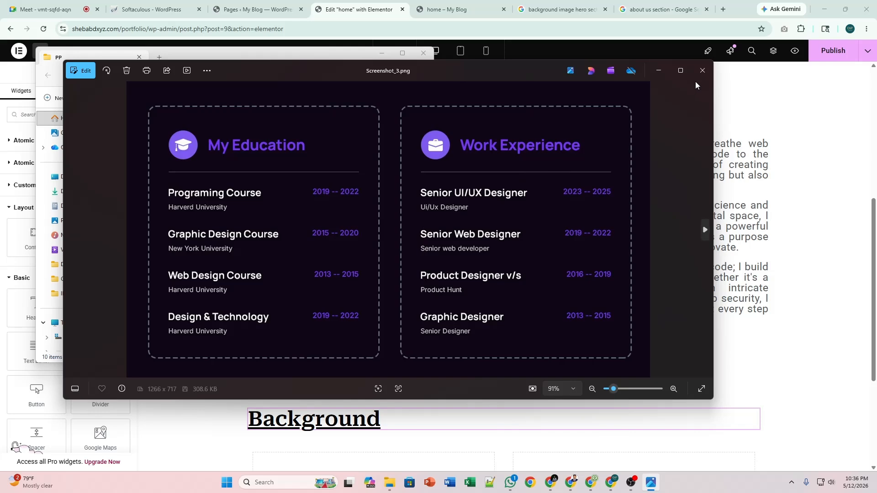
{"action": "left_click", "coordinate": [702, 70]}
{"action": "scroll", "coordinate": [434, 432], "scroll_direction": "down", "scroll_amount": 4}
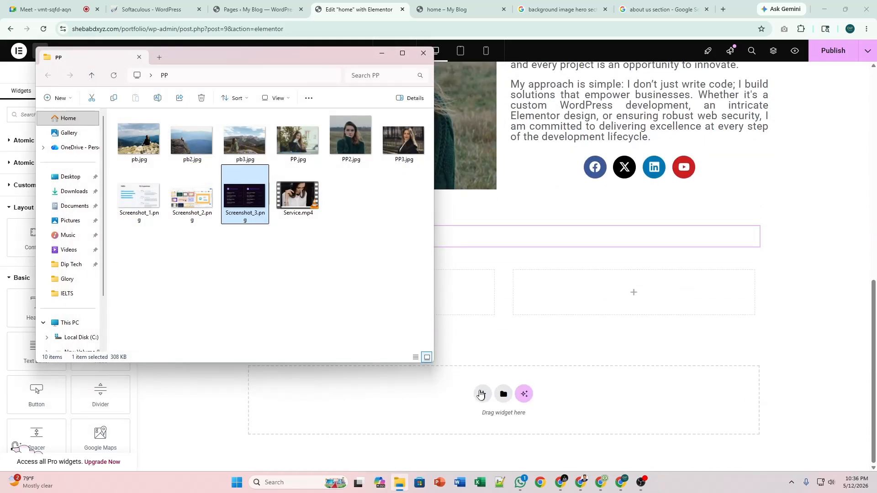
{"action": "scroll", "coordinate": [411, 411], "scroll_direction": "up", "scroll_amount": 2}
{"action": "left_click", "coordinate": [373, 389]}
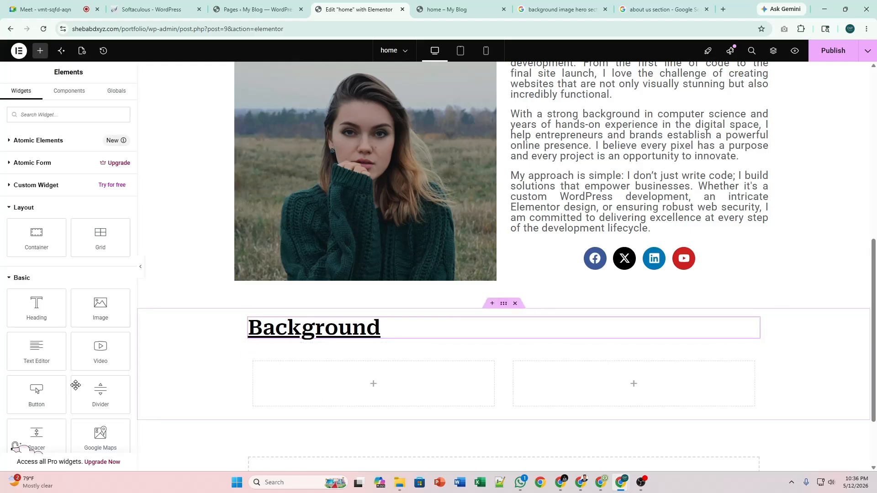
Drop a Heading widget into the Background left column and duplicate it.
{"action": "left_click_drag", "start_coordinate": [36, 307], "coordinate": [304, 391]}
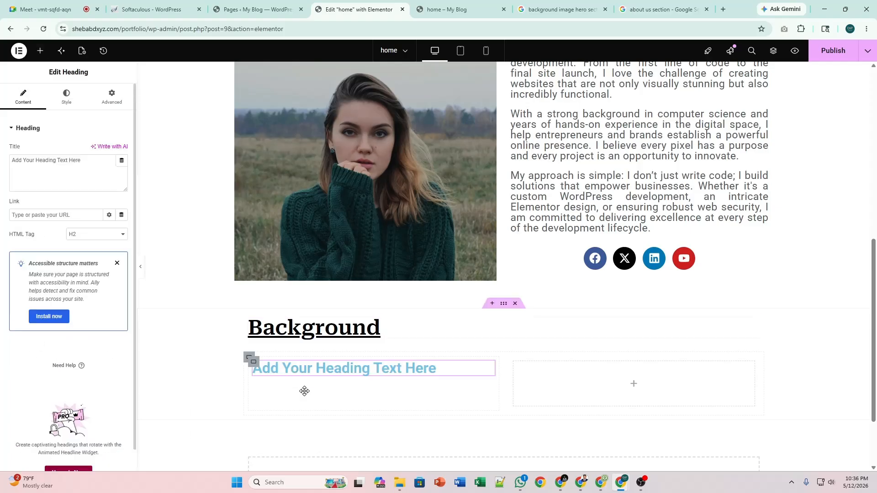
{"action": "right_click", "coordinate": [490, 371]}
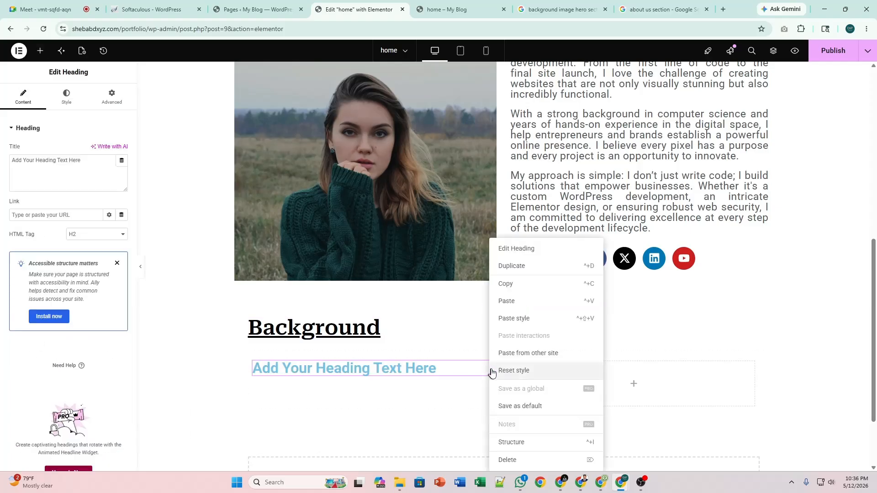
{"action": "left_click", "coordinate": [517, 267]}
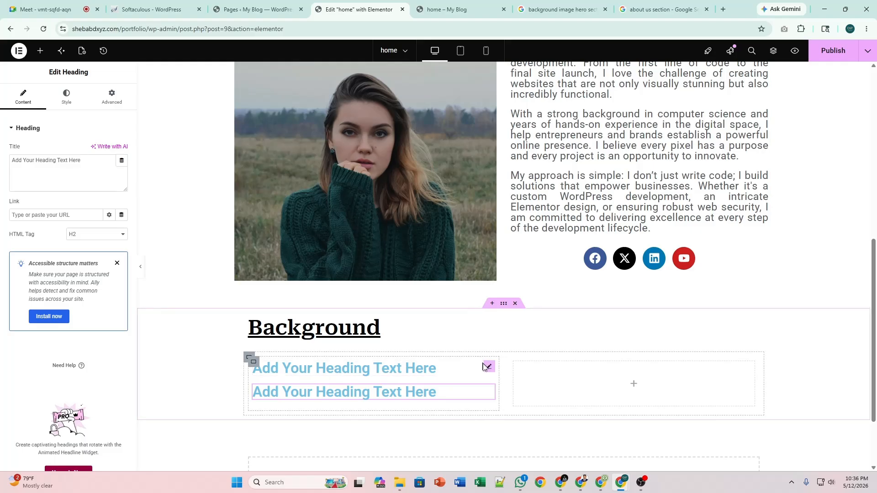
Retitle the first heading 'Educations'.
{"action": "left_click", "coordinate": [376, 375]}
{"action": "left_click", "coordinate": [82, 161]}
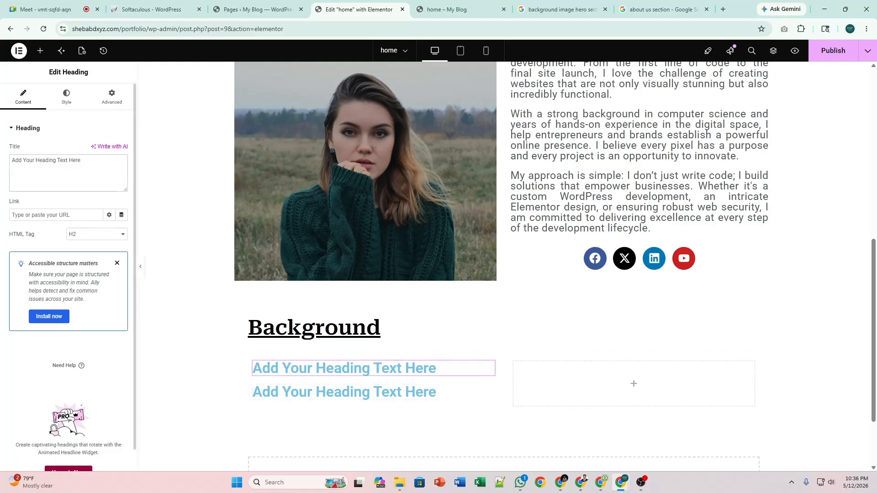
{"action": "key", "text": "ctrl+a"}
{"action": "type", "text": "E"}
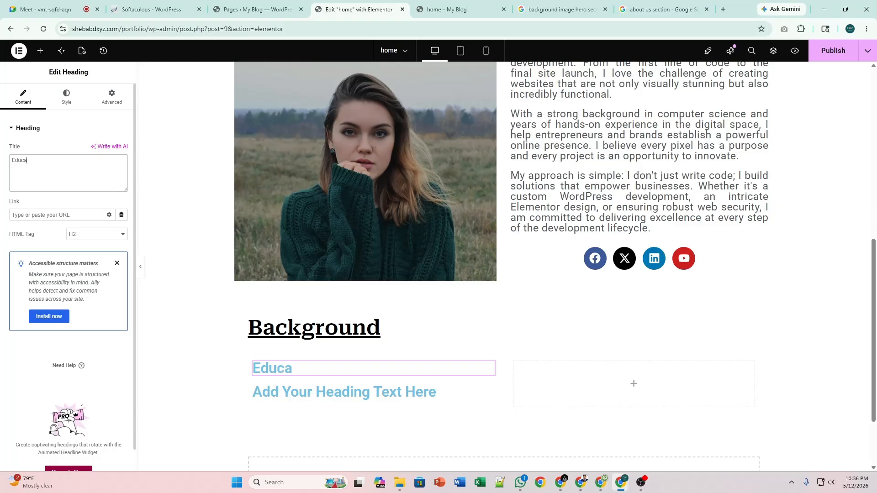
{"action": "type", "text": "ducations"}
{"action": "left_click", "coordinate": [67, 95]}
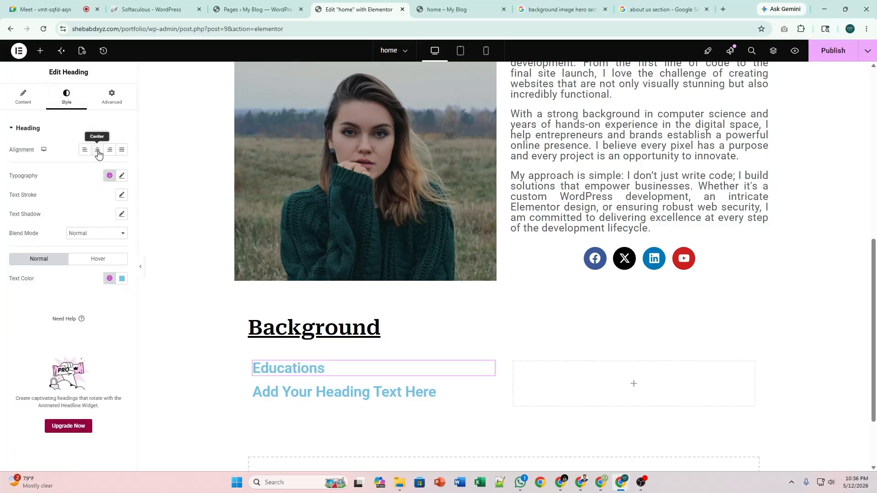
Centre the Educations heading in the Background section's left column.
{"action": "left_click", "coordinate": [97, 151]}
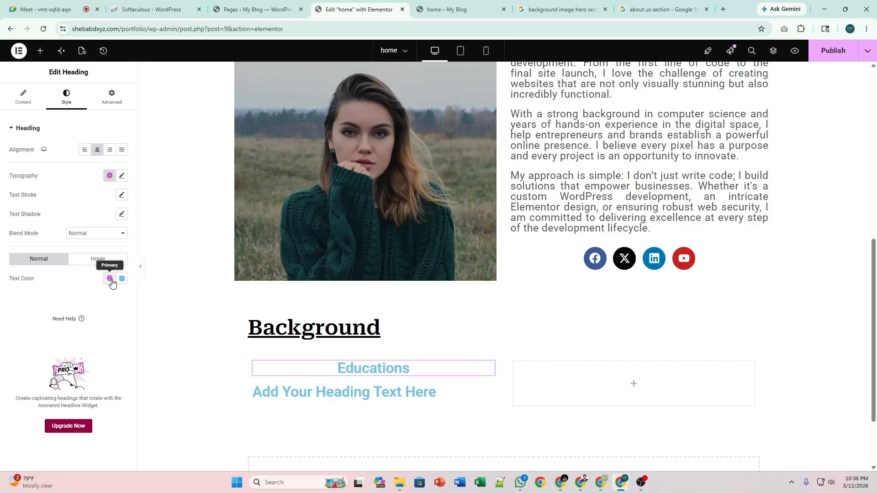
{"action": "scroll", "coordinate": [409, 219], "scroll_direction": "up", "scroll_amount": 4}
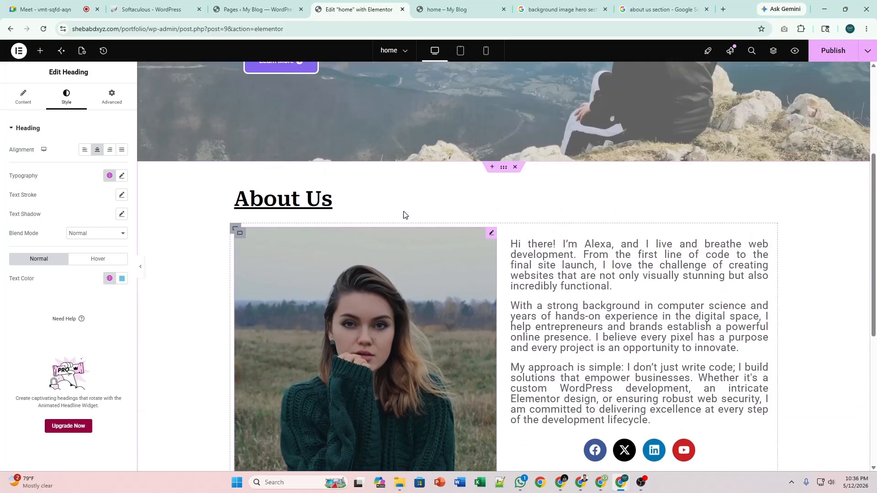
{"action": "scroll", "coordinate": [404, 214], "scroll_direction": "up", "scroll_amount": 3}
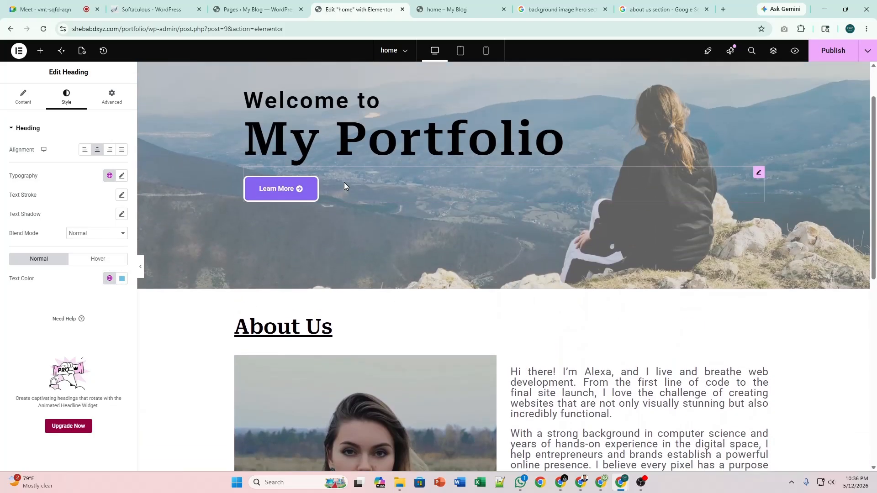
Save the Learn More button's purple background as a global colour named 'New'.
{"action": "left_click", "coordinate": [758, 174]}
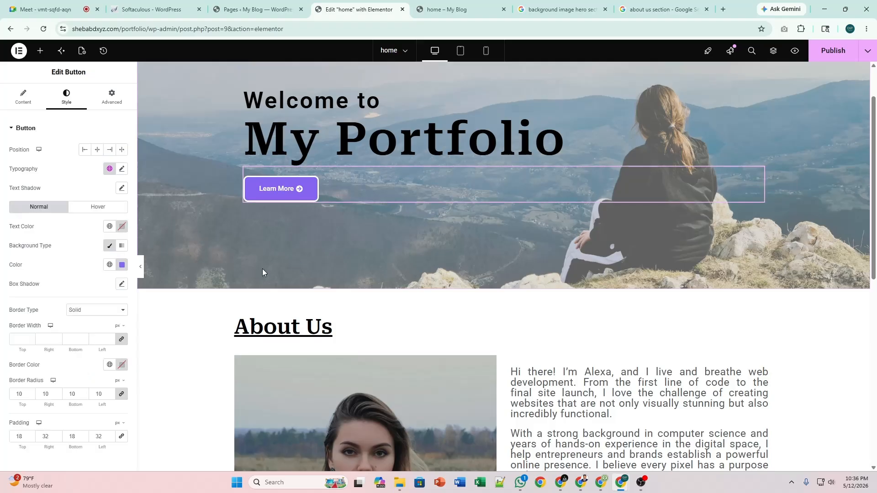
{"action": "left_click", "coordinate": [121, 265]}
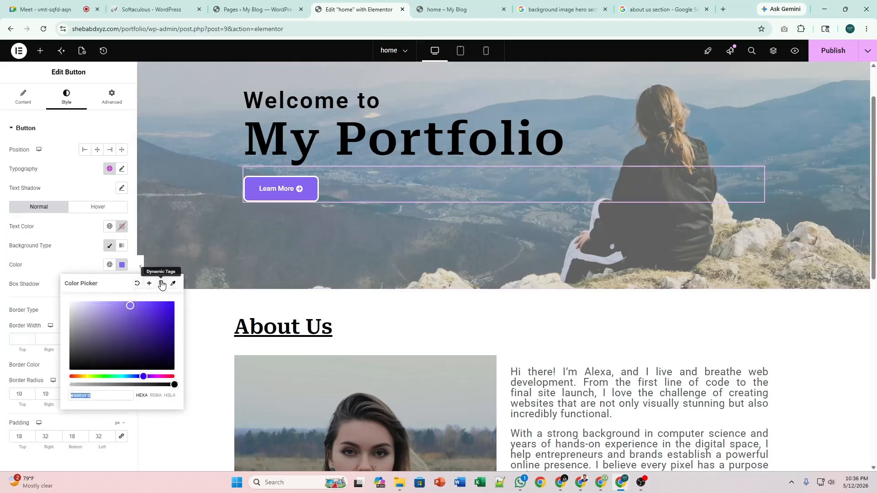
{"action": "left_click", "coordinate": [148, 284]}
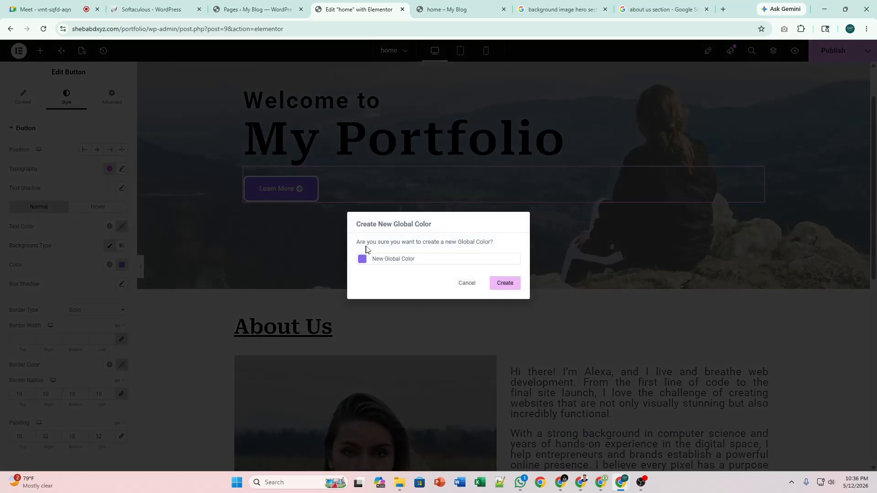
{"action": "key", "text": "ctrl+shift+Left"}
{"action": "key", "text": "ctrl+shift+Left"}
{"action": "key", "text": "BackSpace"}
{"action": "left_click", "coordinate": [504, 283]}
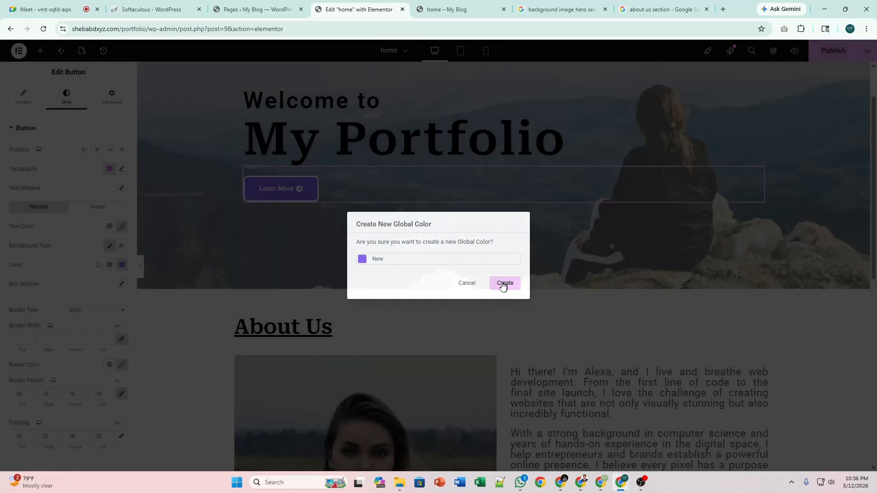
Colour the Educations heading with the 'New' purple global colour and select the heading beneath it.
{"action": "scroll", "coordinate": [339, 281], "scroll_direction": "down", "scroll_amount": 9}
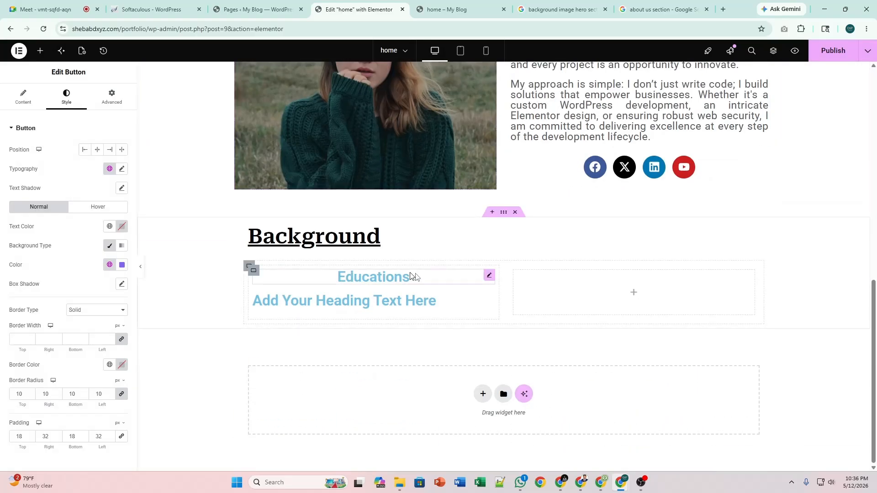
{"action": "left_click", "coordinate": [489, 276]}
{"action": "left_click", "coordinate": [110, 278]}
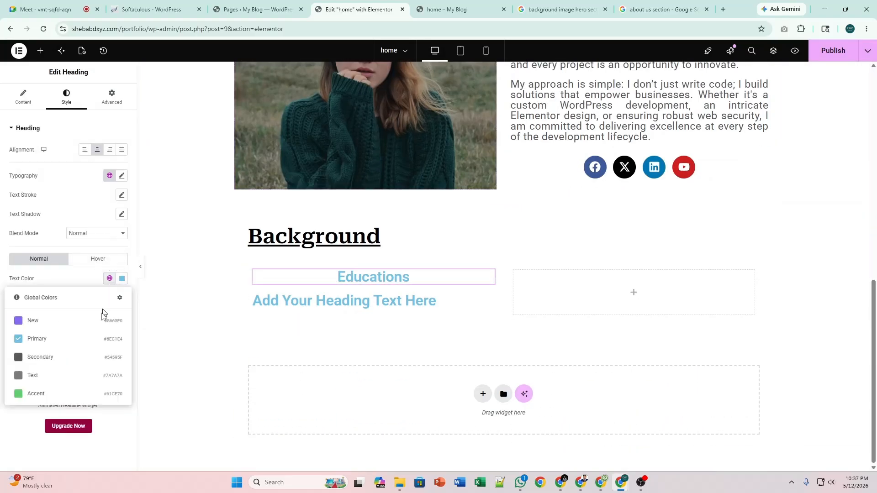
{"action": "left_click", "coordinate": [51, 320]}
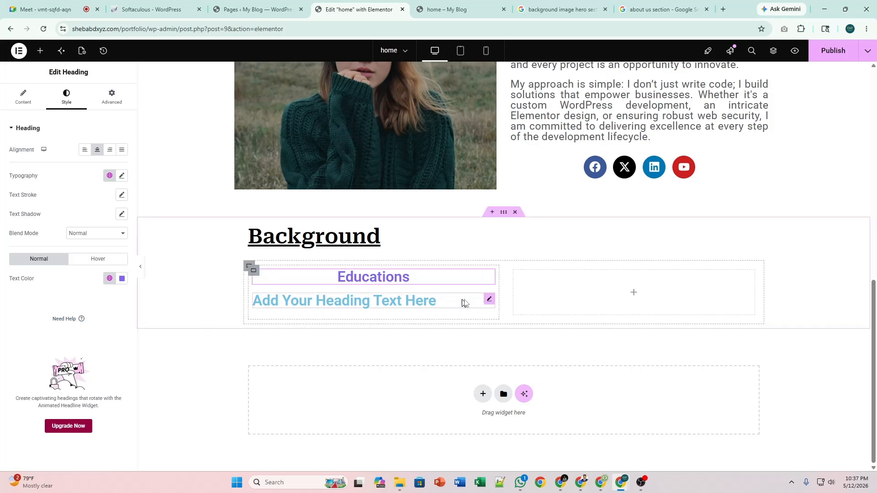
{"action": "left_click", "coordinate": [489, 299]}
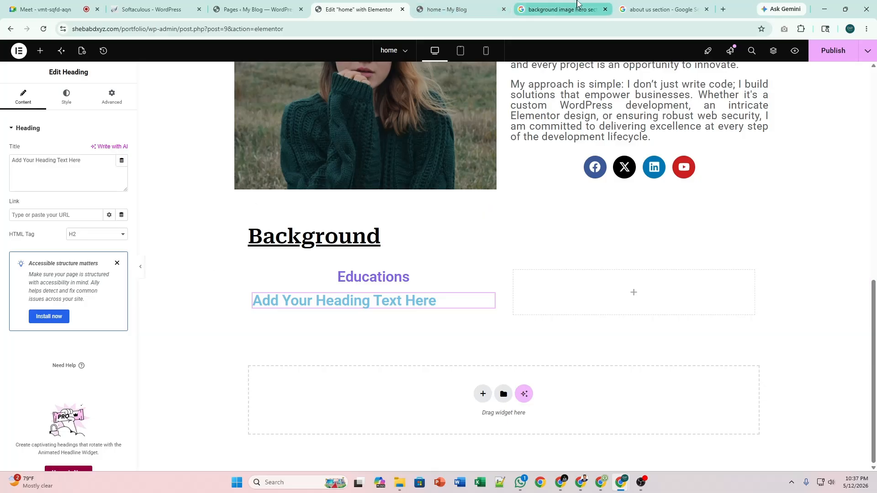
In the image search tab, change the query to 'education background design' and search.
{"action": "left_click", "coordinate": [601, 3]}
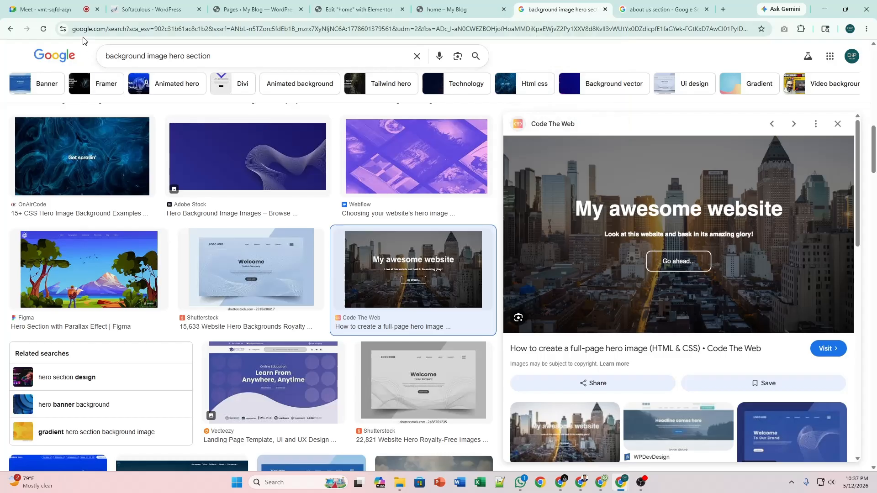
{"action": "double_click", "coordinate": [121, 57]}
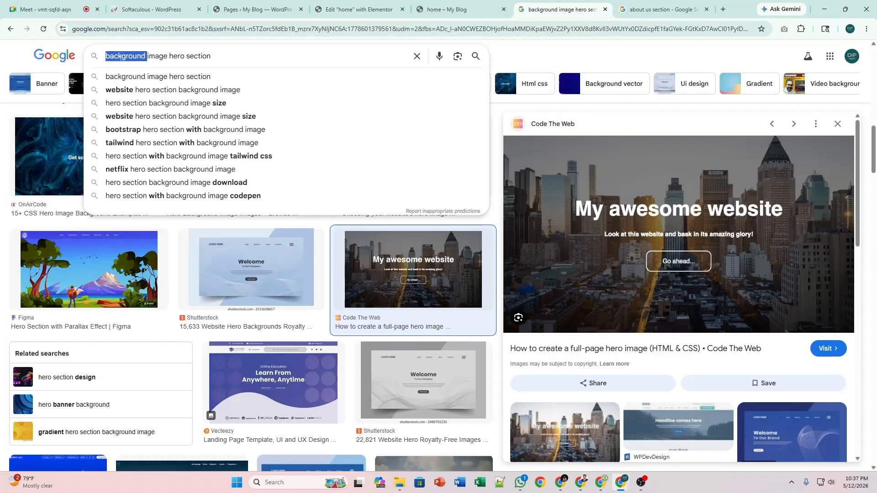
{"action": "left_click", "coordinate": [106, 55]}
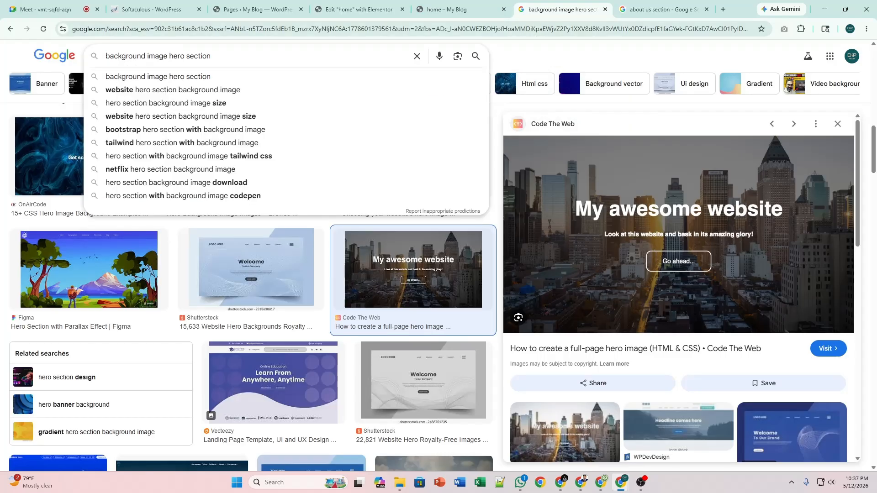
{"action": "type", "text": "education"}
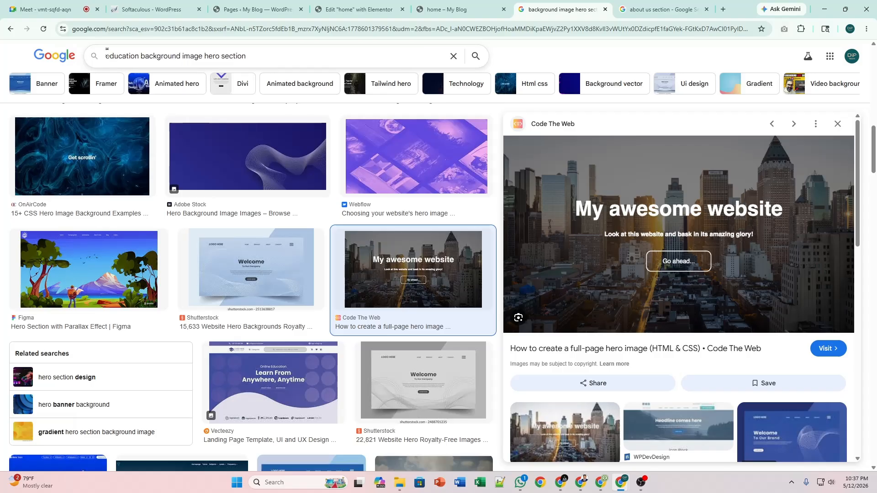
{"action": "left_click_drag", "start_coordinate": [180, 56], "coordinate": [247, 55]}
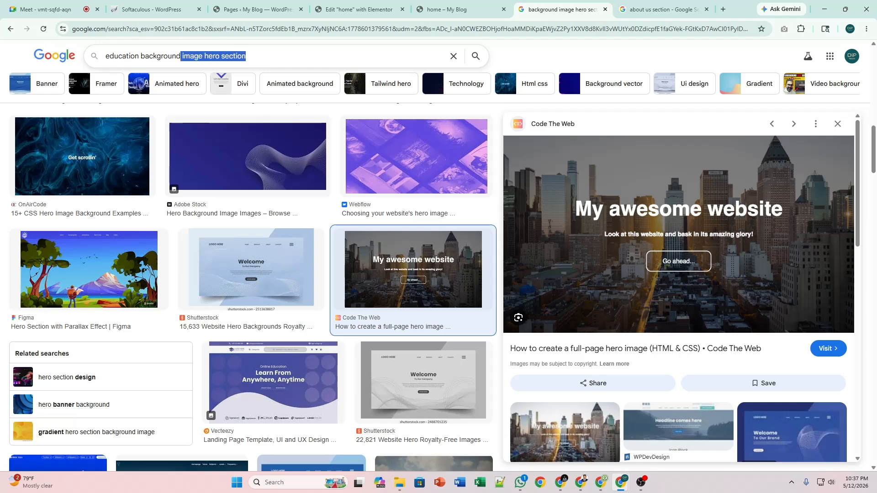
{"action": "type", "text": "des"}
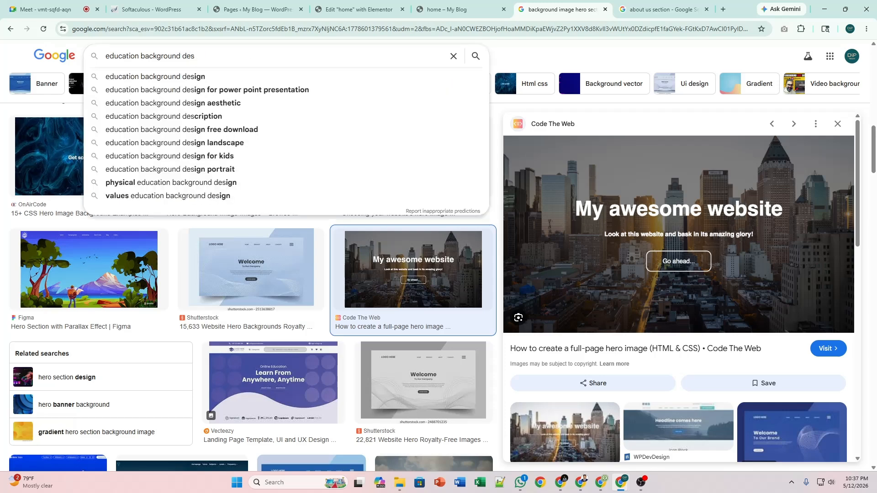
{"action": "type", "text": "ign"}
{"action": "key", "text": "Return"}
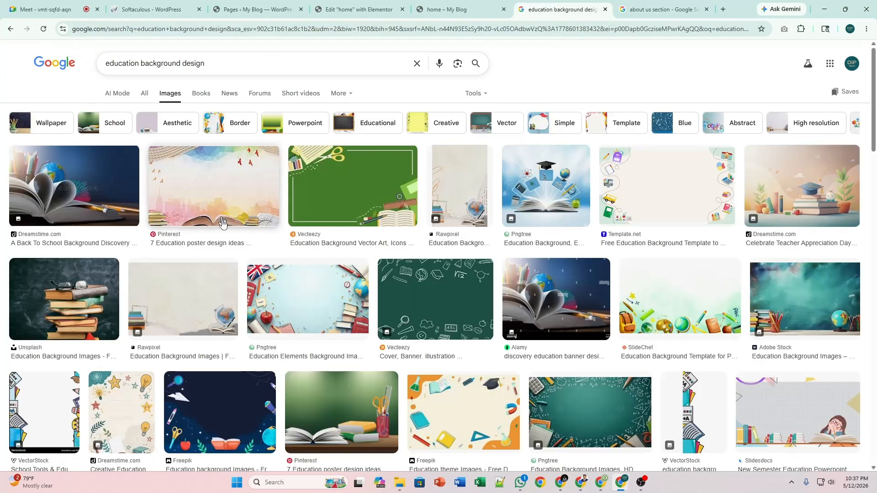
Refine the image search to 'education background web design'.
{"action": "scroll", "coordinate": [223, 223], "scroll_direction": "down", "scroll_amount": 7}
{"action": "scroll", "coordinate": [222, 222], "scroll_direction": "up", "scroll_amount": 7}
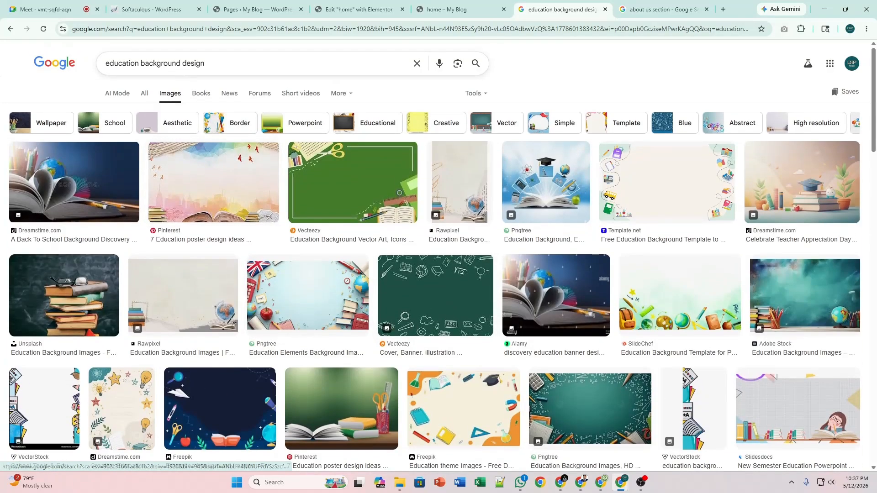
{"action": "left_click", "coordinate": [181, 63]}
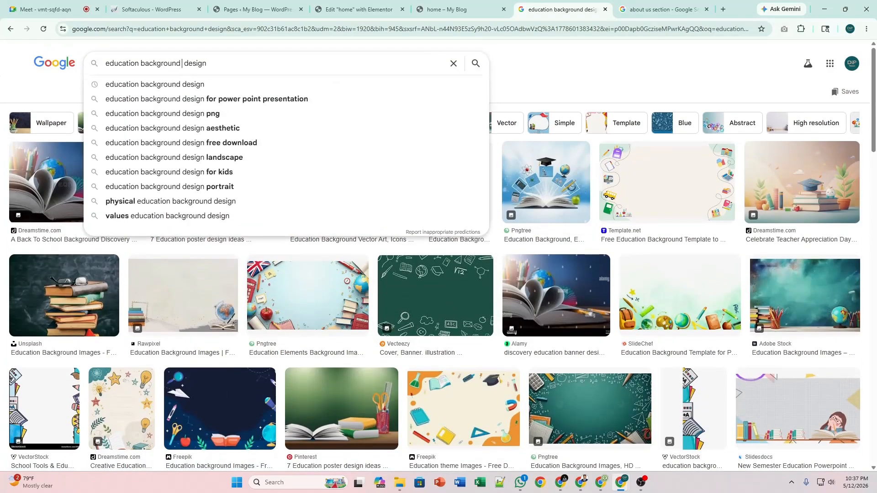
{"action": "type", "text": "web"}
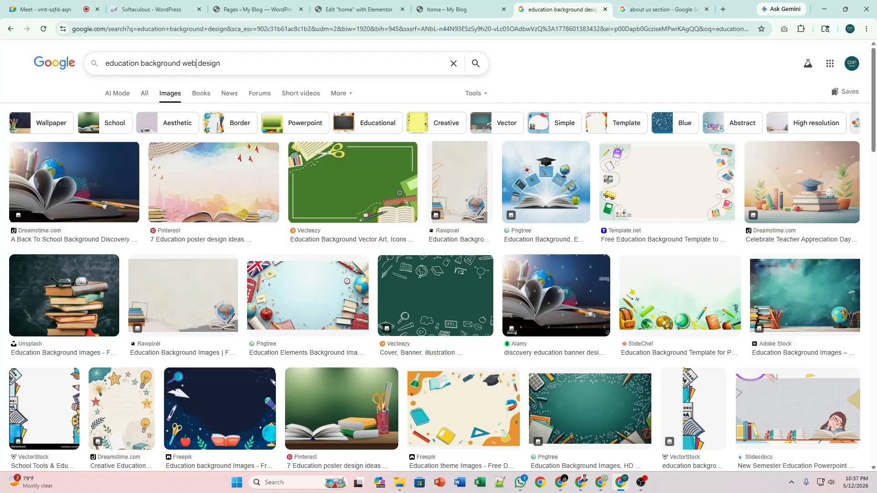
{"action": "key", "text": "Return"}
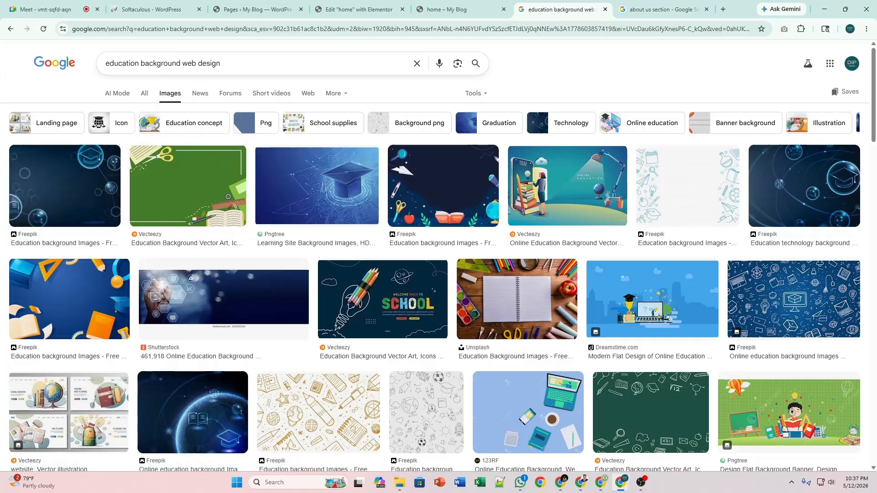
Replace the query with the 'portfolio website design' suggestion and search.
{"action": "left_click", "coordinate": [180, 63]}
{"action": "key", "text": "ctrl+a"}
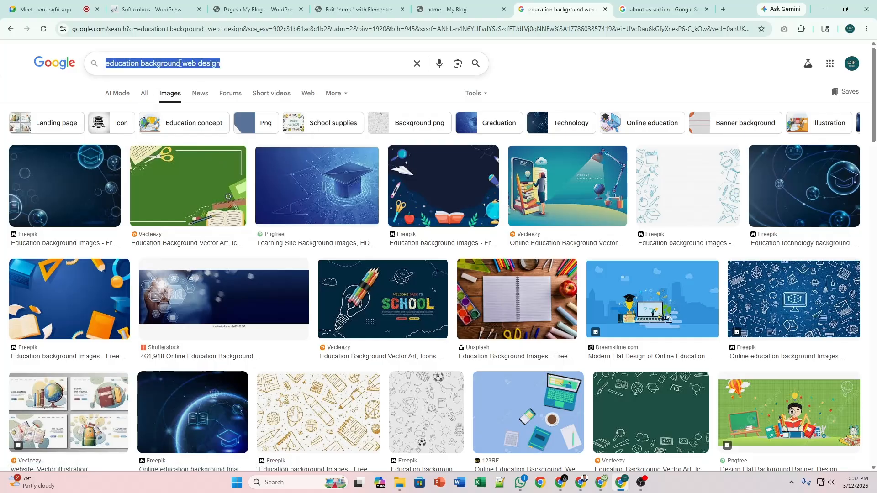
{"action": "type", "text": "portf"}
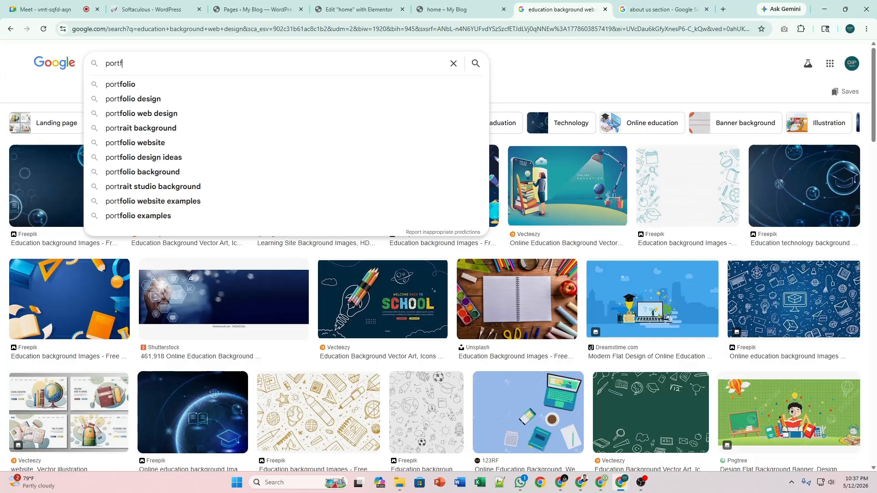
{"action": "type", "text": "oloi"}
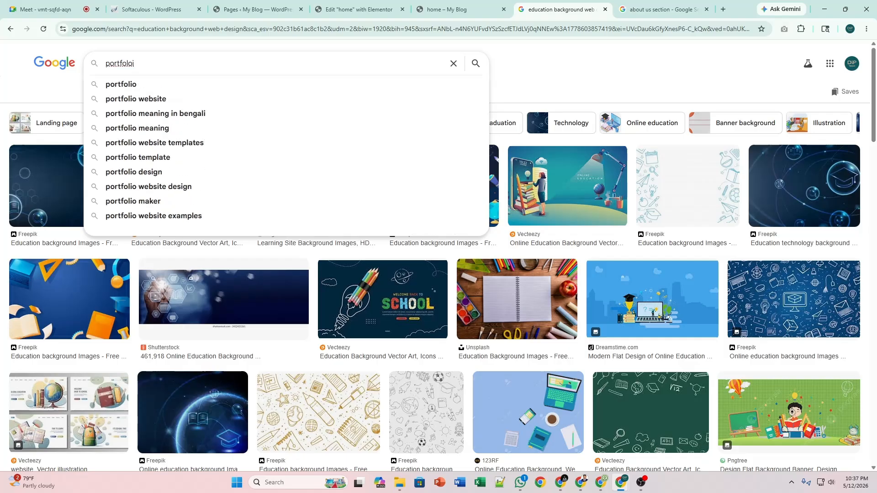
{"action": "key", "text": "Down"}
{"action": "key", "text": "Down"}
{"action": "key", "text": "Down"}
{"action": "key", "text": "Return"}
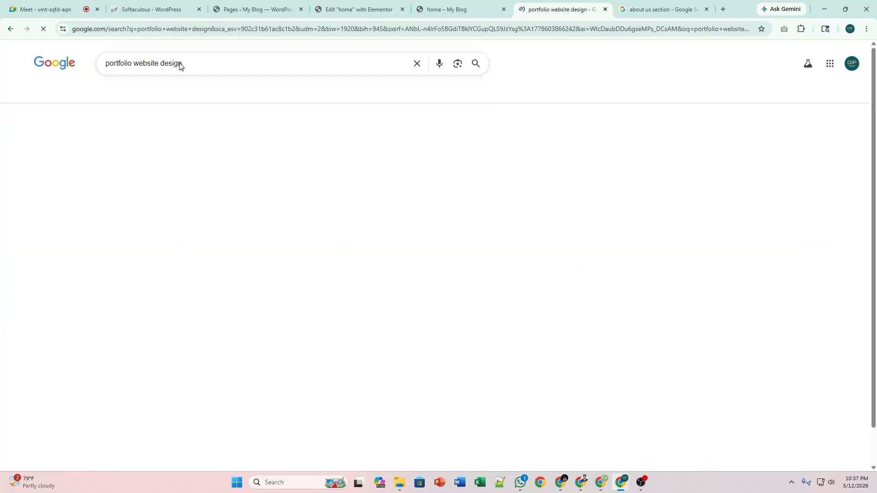
Preview the Dribbble, Figma, Pinterest and Behance web developer portfolio design examples.
{"action": "left_click", "coordinate": [148, 185]}
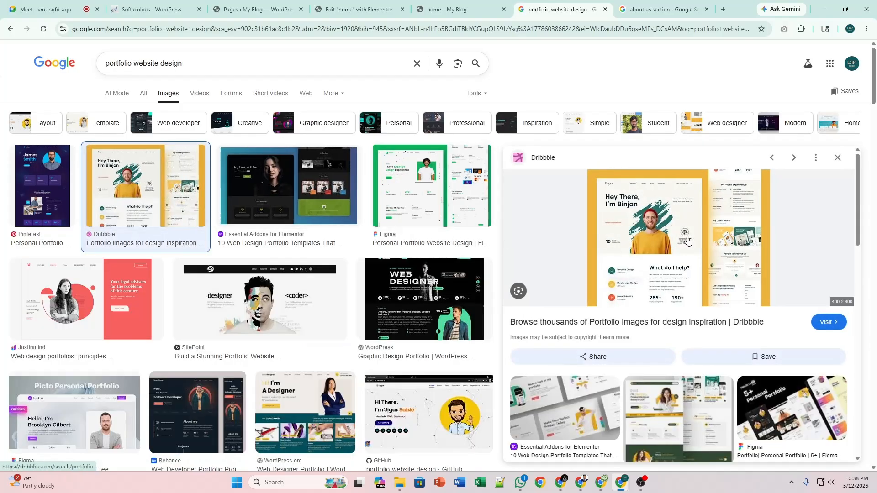
{"action": "left_click", "coordinate": [411, 196]}
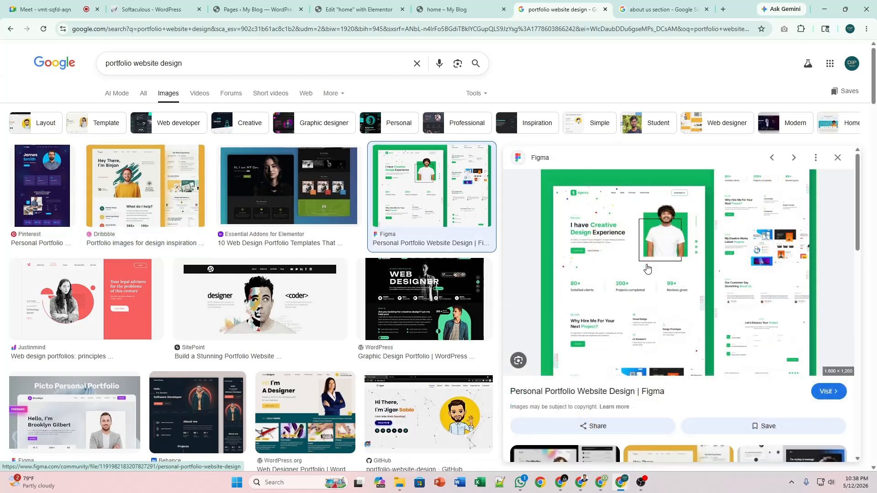
{"action": "scroll", "coordinate": [647, 268], "scroll_direction": "down", "scroll_amount": 3}
{"action": "scroll", "coordinate": [647, 267], "scroll_direction": "down", "scroll_amount": 1}
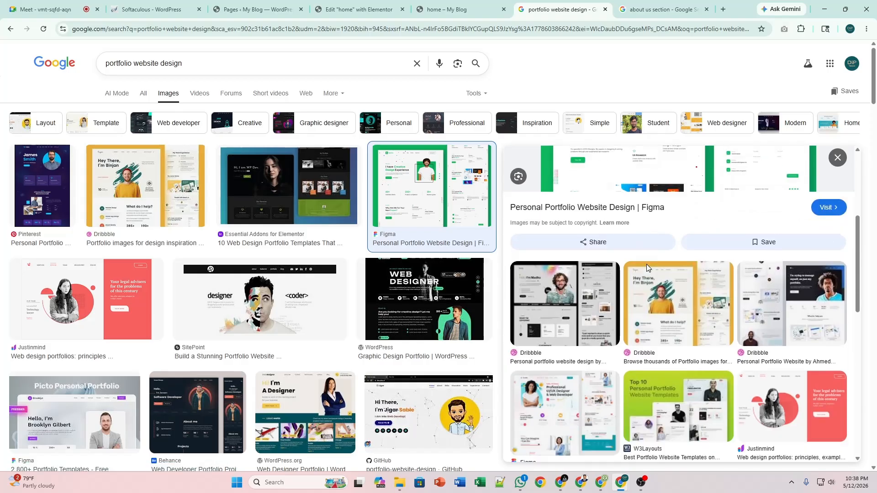
{"action": "scroll", "coordinate": [646, 264], "scroll_direction": "down", "scroll_amount": 2}
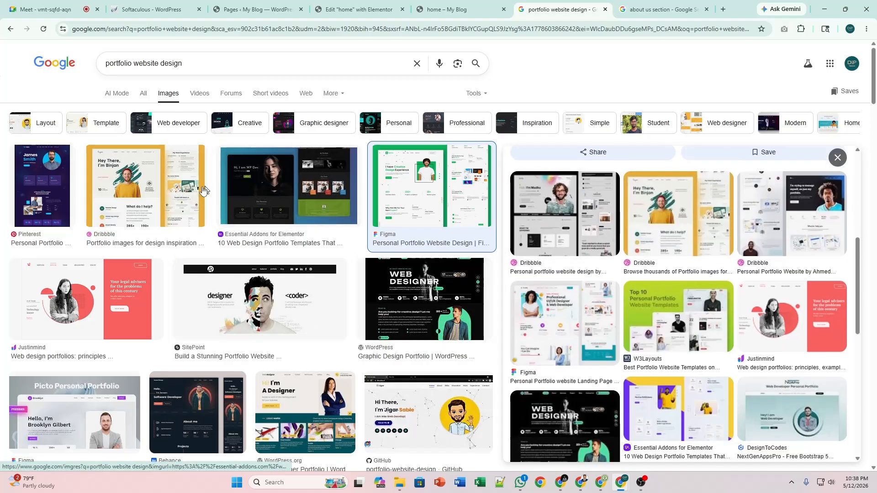
{"action": "left_click", "coordinate": [52, 205]}
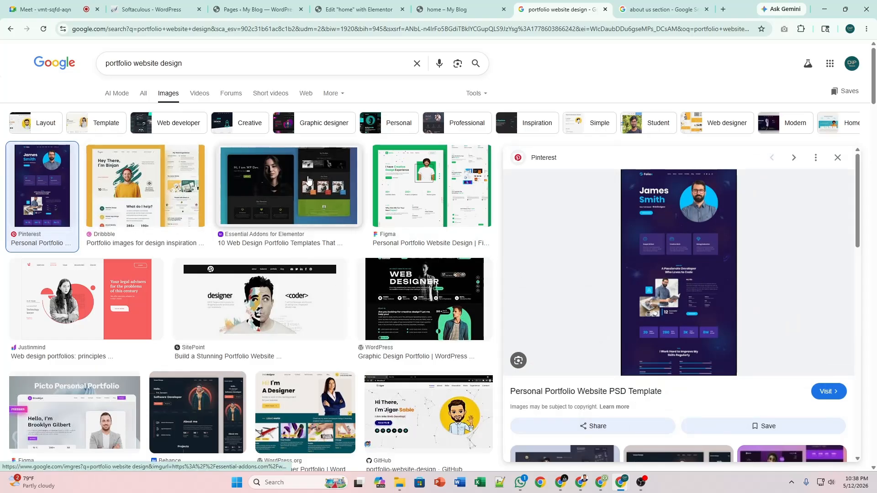
{"action": "left_click", "coordinate": [425, 198]}
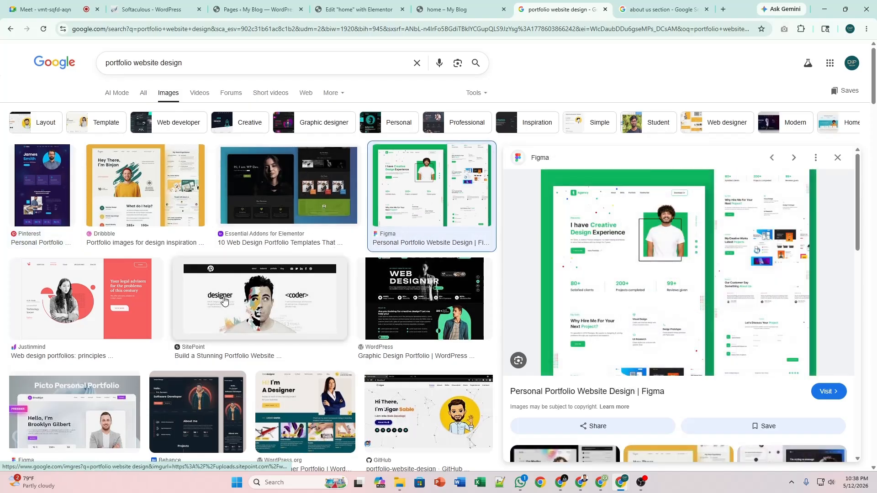
{"action": "scroll", "coordinate": [224, 300], "scroll_direction": "down", "scroll_amount": 3}
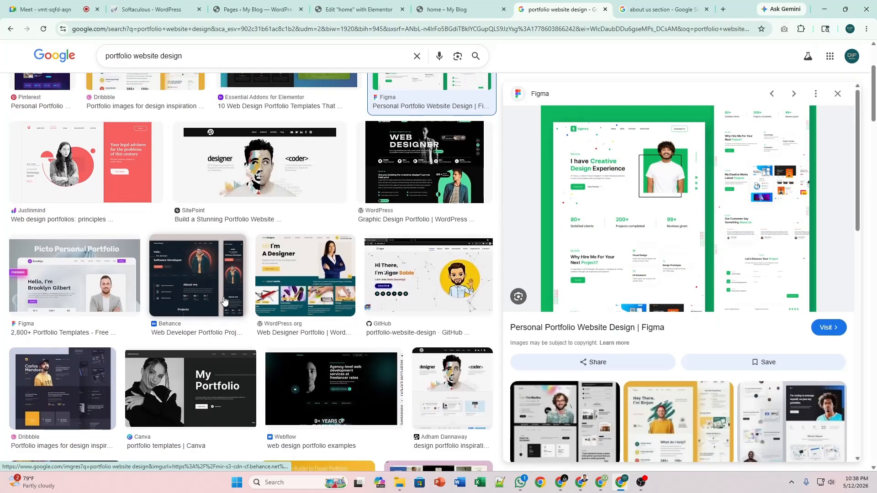
{"action": "left_click", "coordinate": [195, 274]}
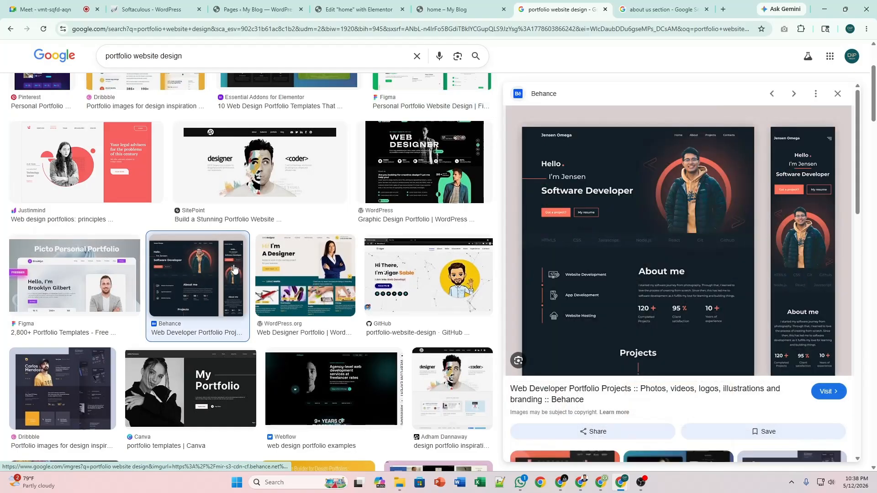
{"action": "scroll", "coordinate": [235, 269], "scroll_direction": "up", "scroll_amount": 3}
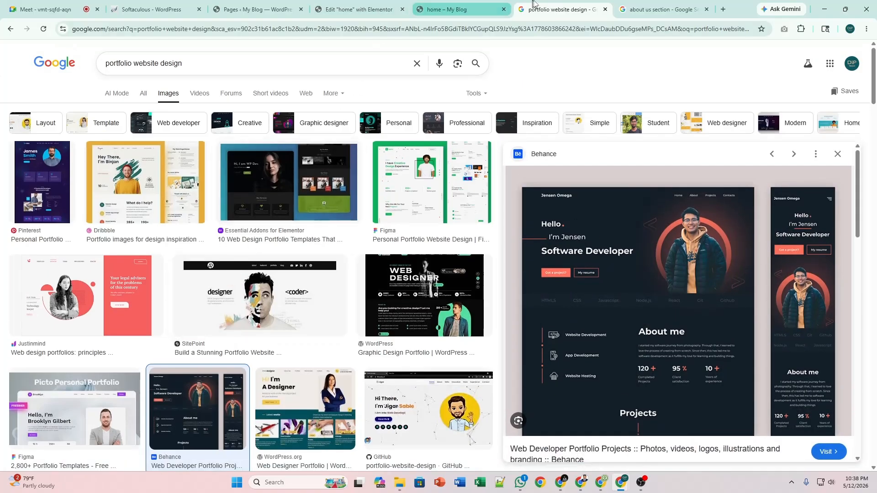
Back in Elementor, drag an Icon Box below the second Educations heading and delete its star icon.
{"action": "left_click", "coordinate": [377, 5]}
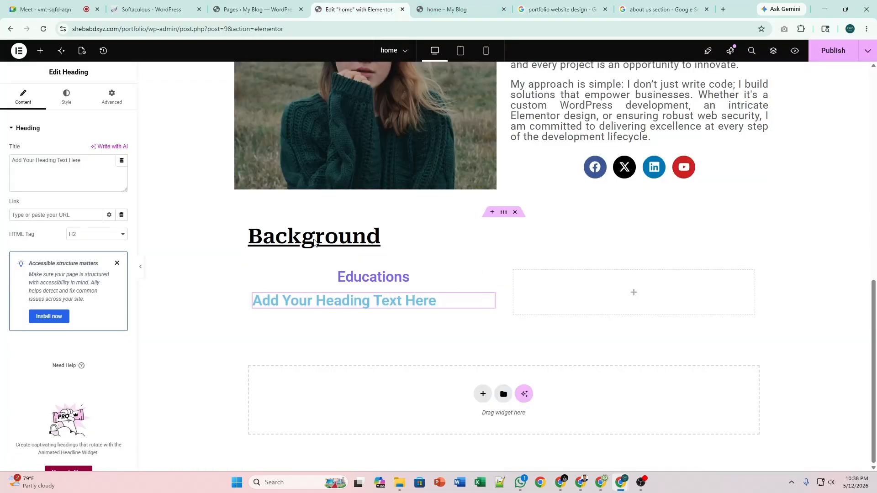
{"action": "left_click", "coordinate": [41, 53]}
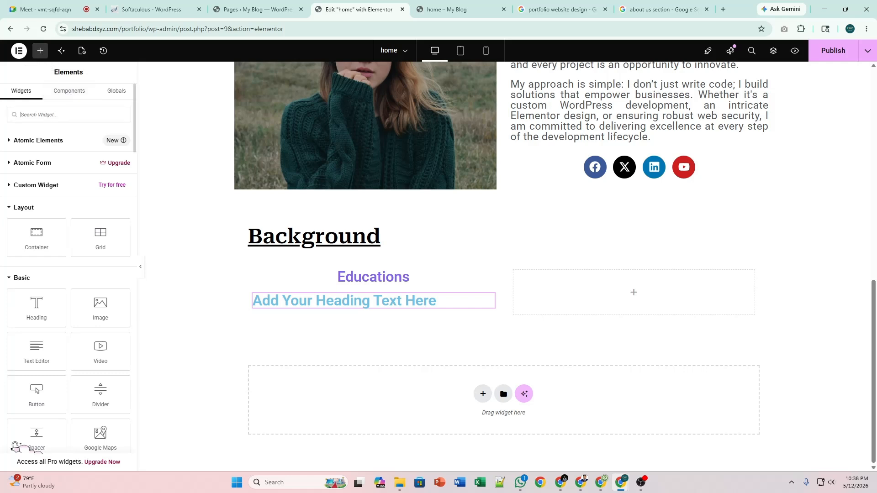
{"action": "type", "text": "ic"}
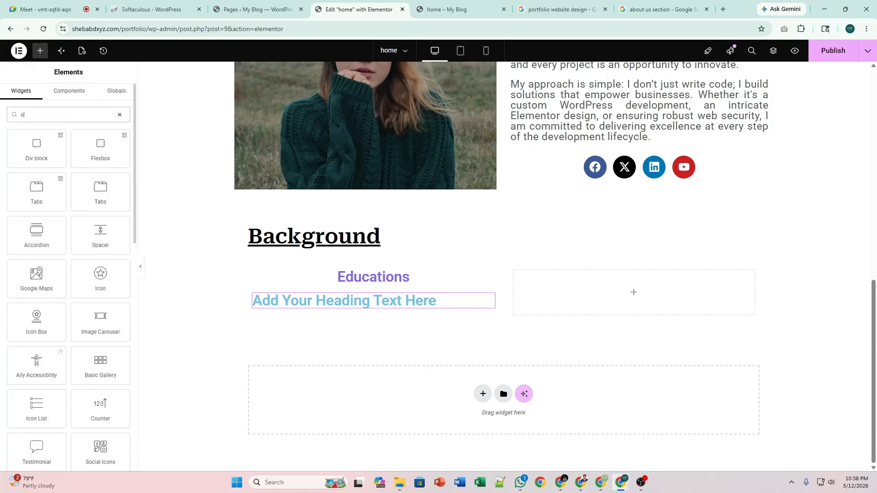
{"action": "type", "text": "on"}
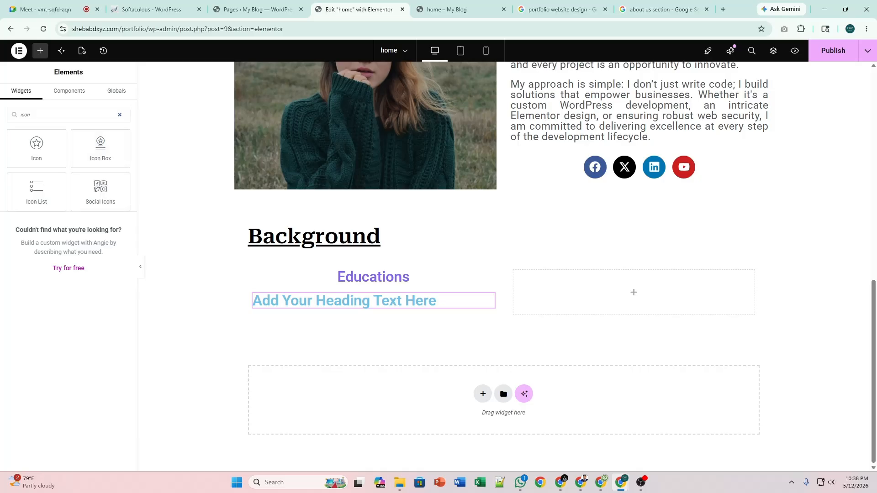
{"action": "left_click_drag", "start_coordinate": [100, 147], "coordinate": [304, 305]}
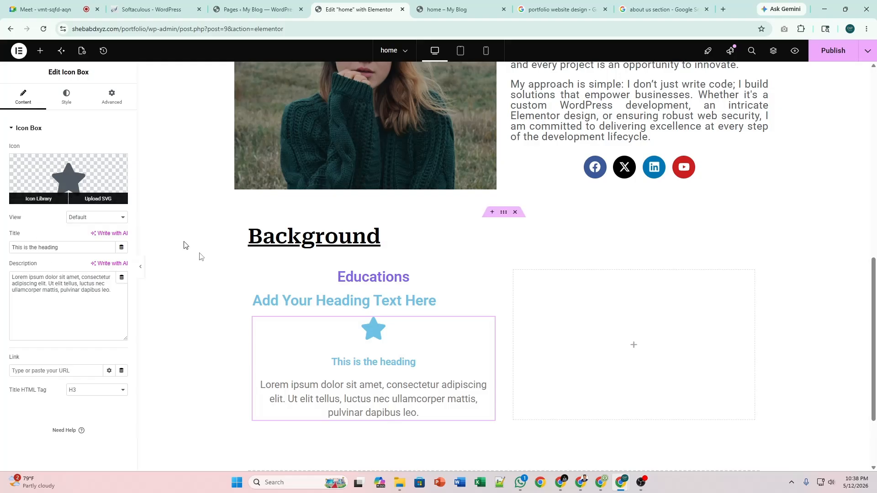
{"action": "left_click", "coordinate": [119, 163]}
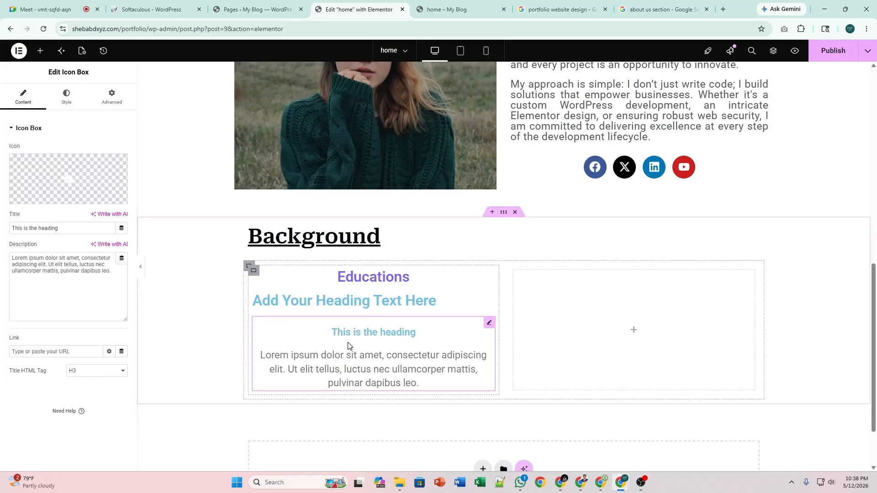
{"action": "left_click", "coordinate": [69, 108]}
Left-align the icon box, set its content spacing to 5, and delete the placeholder heading.
{"action": "left_click", "coordinate": [87, 150]}
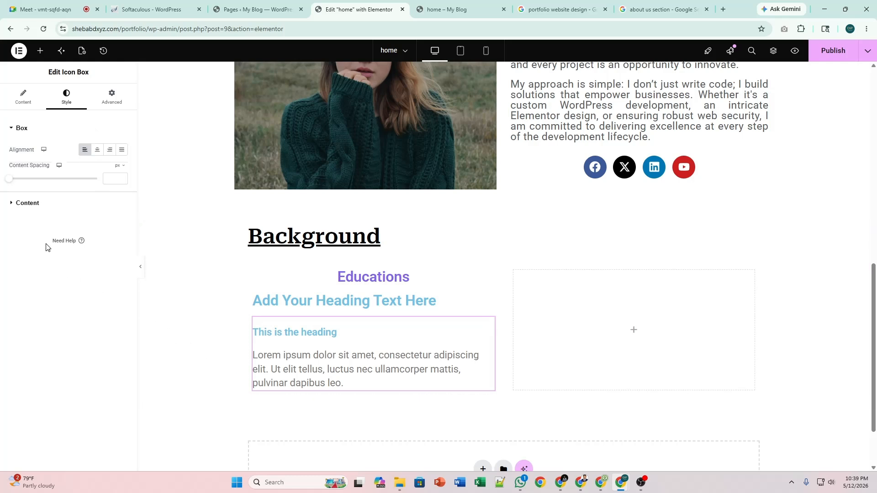
{"action": "left_click_drag", "start_coordinate": [11, 181], "coordinate": [16, 181]}
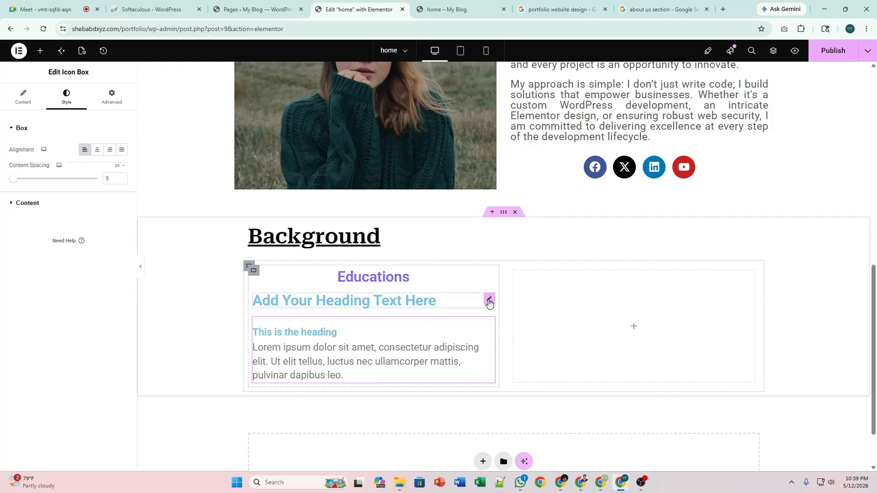
{"action": "right_click", "coordinate": [488, 302]}
{"action": "left_click", "coordinate": [522, 458]}
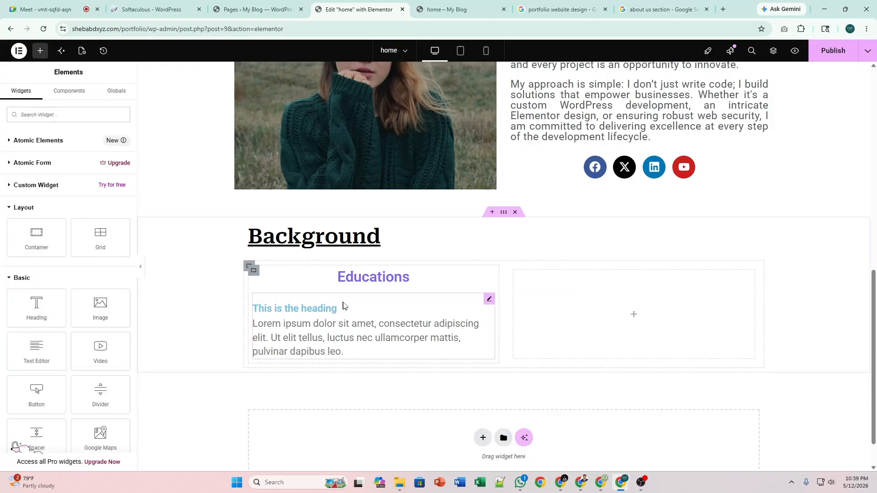
Change the Educations heading's text colour from purple to black (#000000).
{"action": "left_click", "coordinate": [488, 301]}
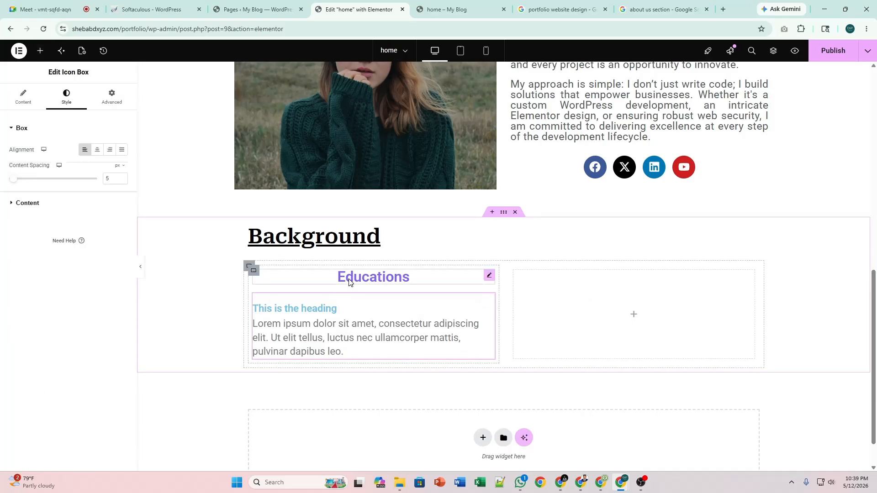
{"action": "left_click", "coordinate": [489, 276]}
{"action": "left_click", "coordinate": [110, 278]}
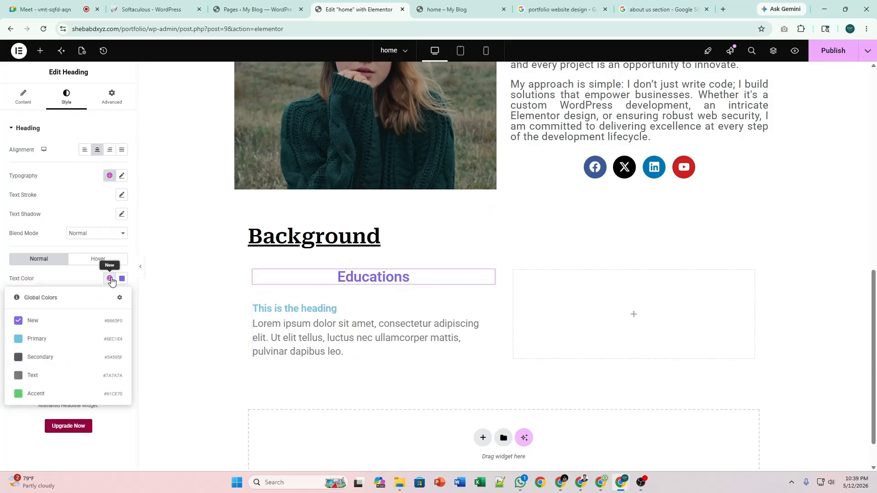
{"action": "left_click", "coordinate": [48, 357]}
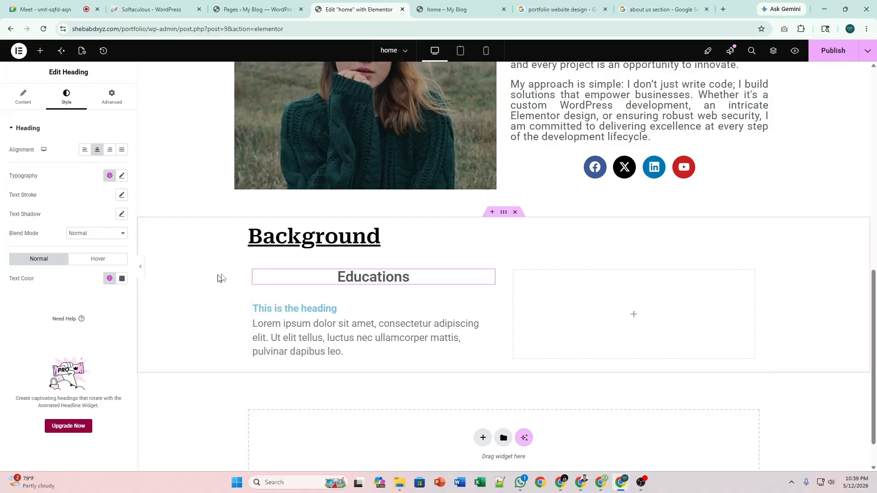
{"action": "left_click", "coordinate": [121, 279]}
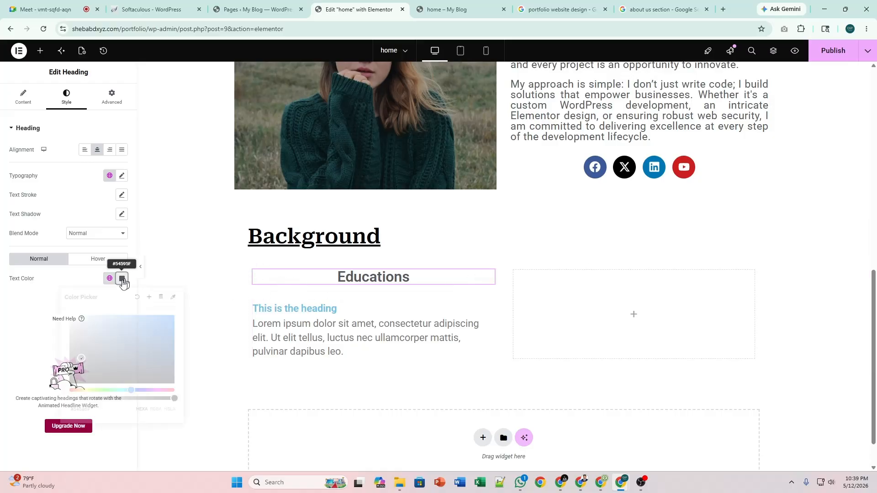
{"action": "left_click_drag", "start_coordinate": [75, 358], "coordinate": [59, 393]}
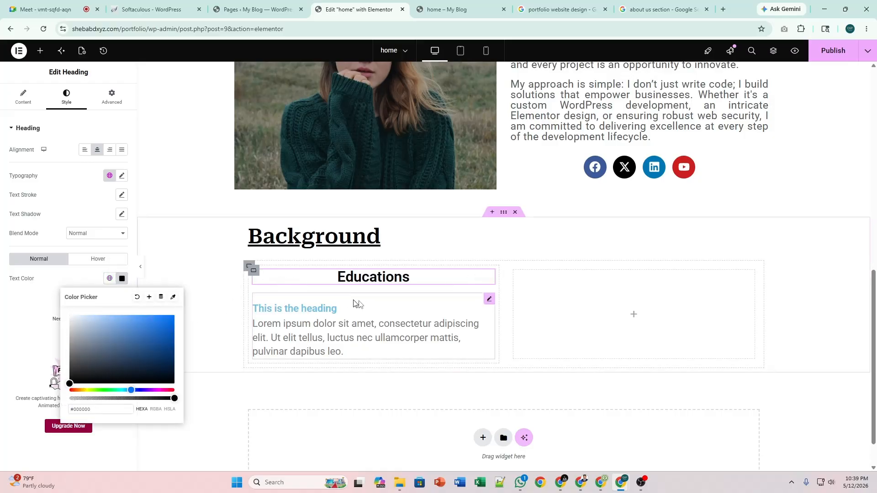
{"action": "left_click", "coordinate": [489, 297]}
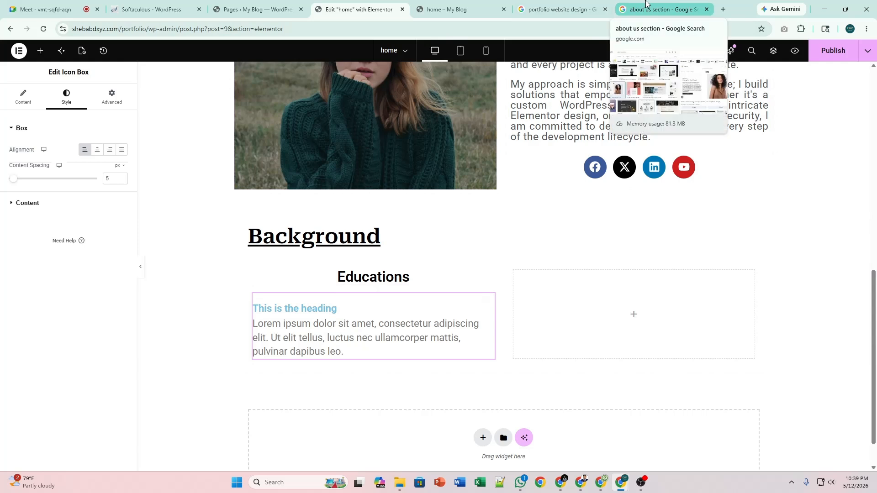
Search Google for 'presidency university' in a new tab, then return to the about us section tab.
{"action": "left_click", "coordinate": [723, 9]}
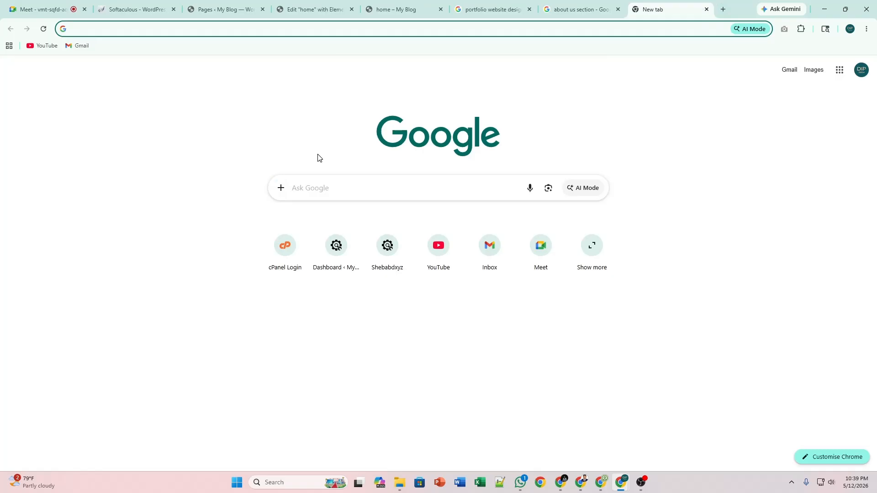
{"action": "type", "text": "P"}
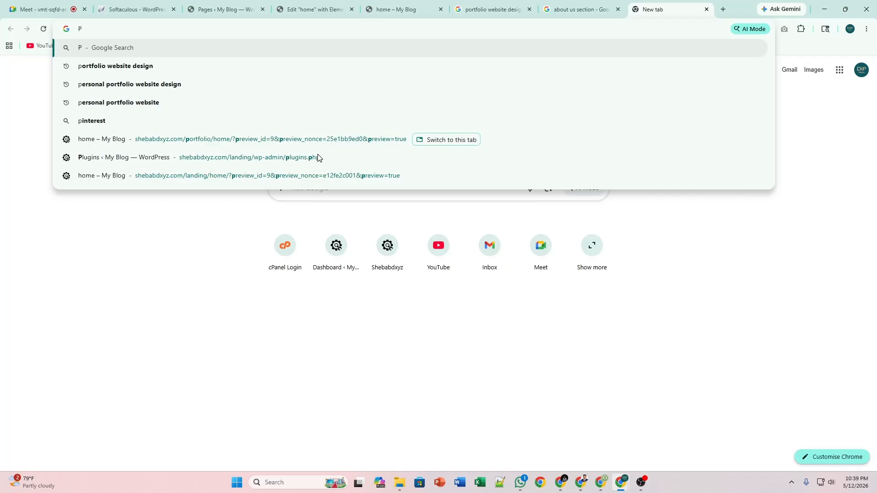
{"action": "type", "text": "re"}
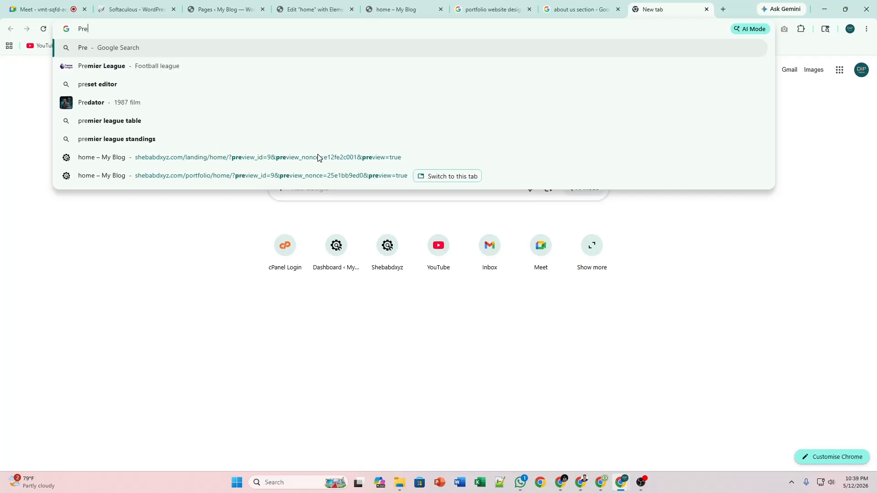
{"action": "type", "text": "s"}
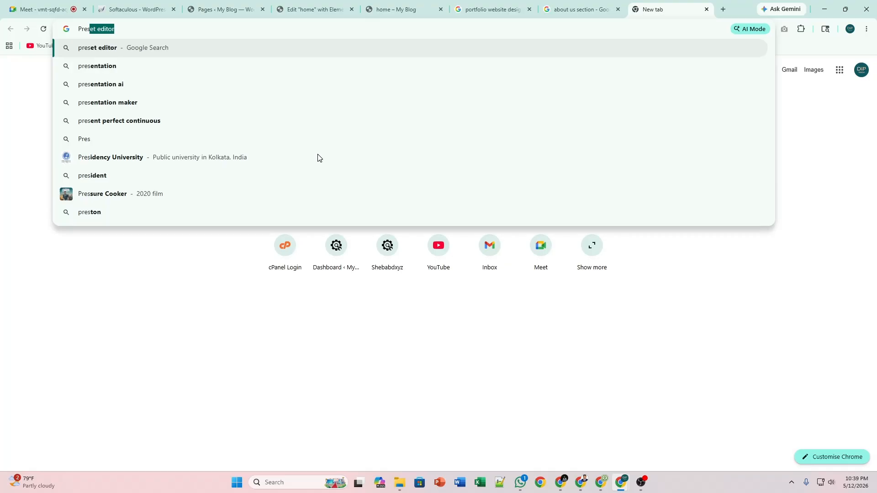
{"action": "key", "text": "Down"}
{"action": "key", "text": "Down"}
{"action": "key", "text": "Down"}
{"action": "key", "text": "Down"}
{"action": "key", "text": "Down"}
{"action": "key", "text": "Down"}
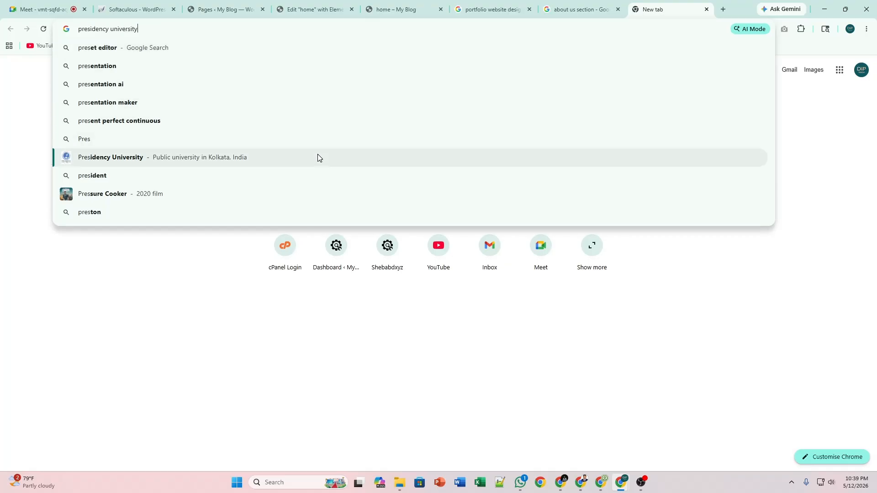
{"action": "key", "text": "Return"}
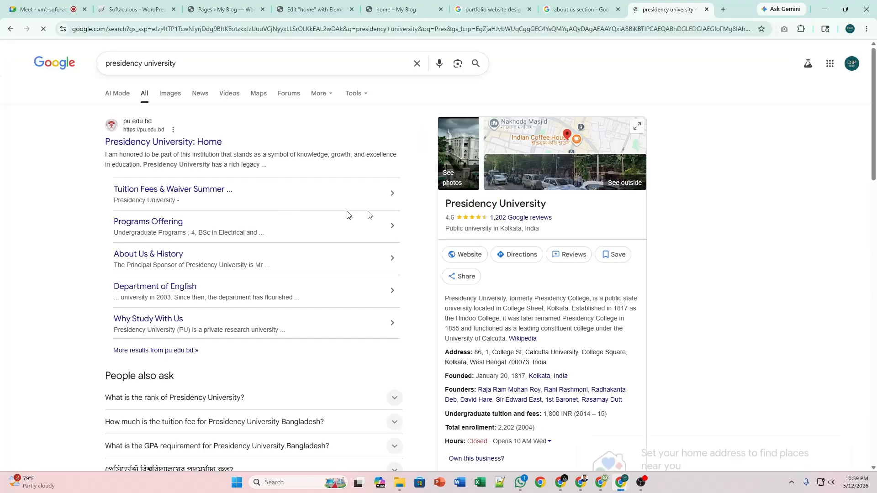
{"action": "triple_click", "coordinate": [470, 203]}
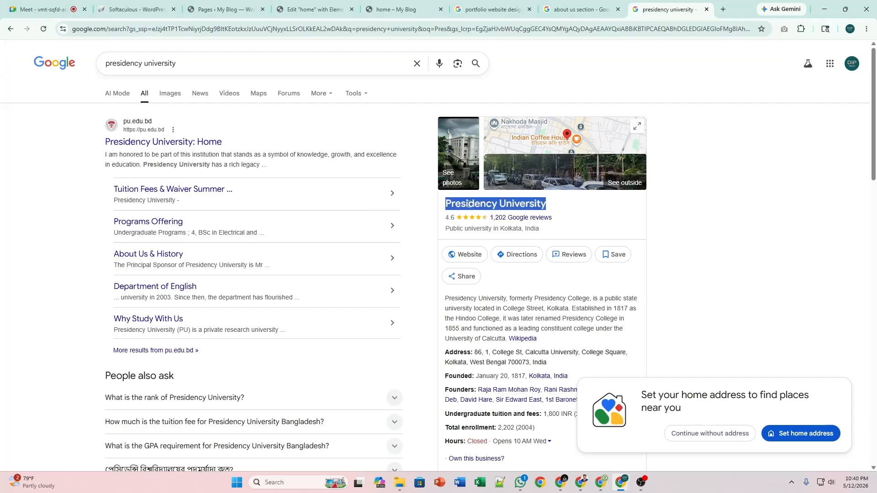
{"action": "left_click", "coordinate": [469, 205]}
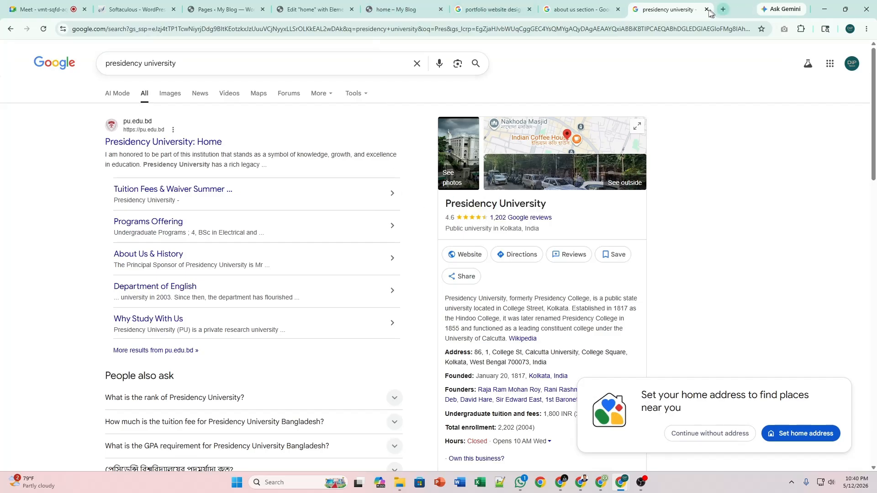
{"action": "left_click", "coordinate": [586, 9]}
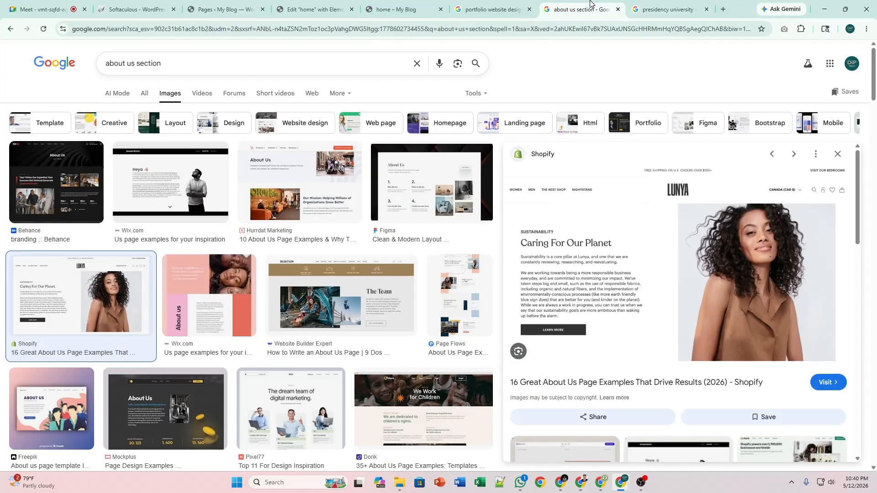
{"action": "left_click", "coordinate": [383, 4]}
Set the Educations icon box title to 'Presidency University'.
{"action": "left_click", "coordinate": [343, 7]}
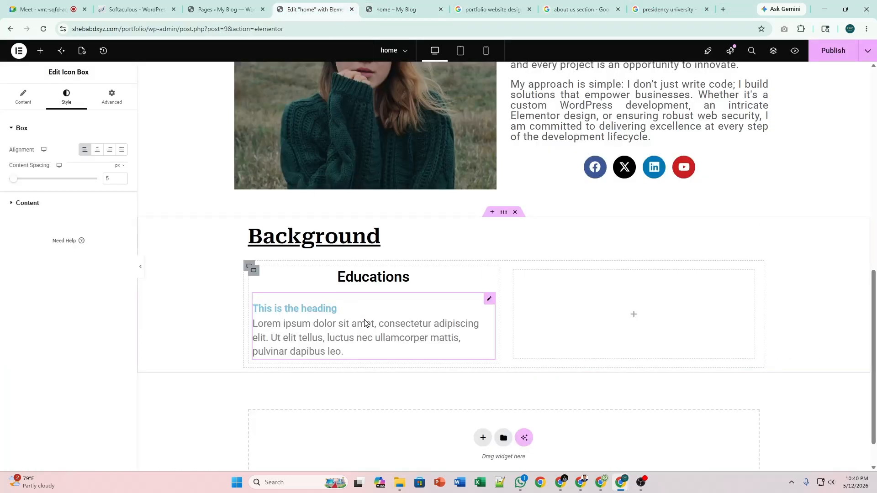
{"action": "left_click", "coordinate": [23, 97]}
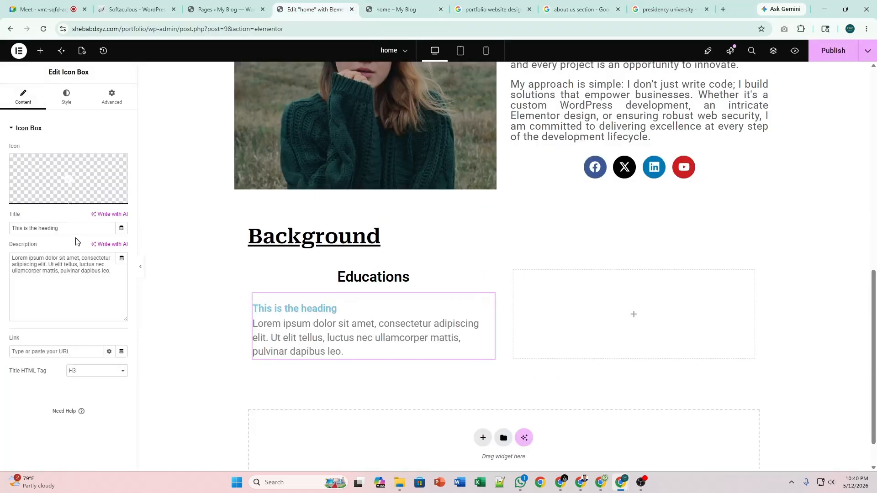
{"action": "left_click", "coordinate": [78, 228]}
{"action": "key", "text": "ctrl+a"}
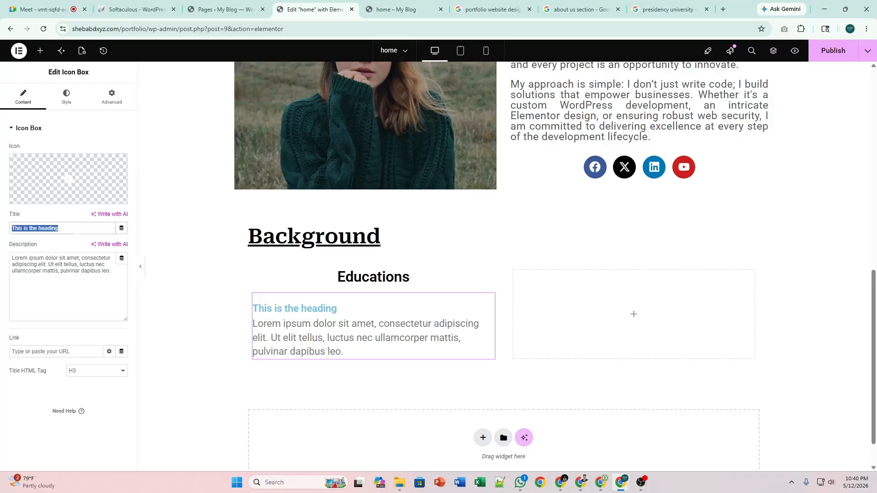
{"action": "type", "text": "Presidency University"}
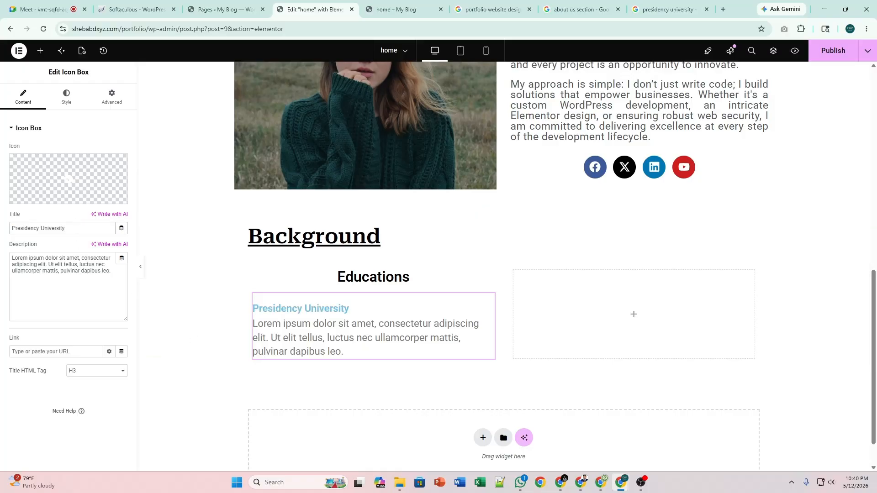
Set the icon box description to 'BA in English', replacing the interim 'Dept. of English'.
{"action": "left_click", "coordinate": [104, 270]}
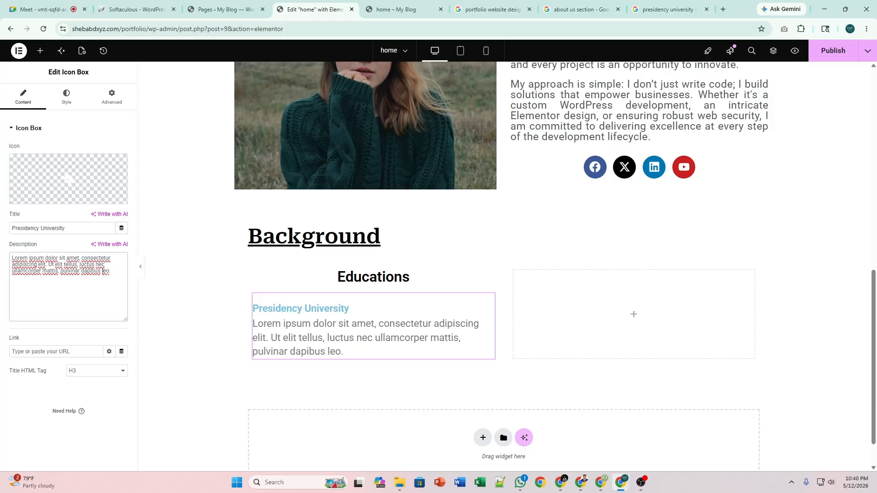
{"action": "key", "text": "ctrl+a"}
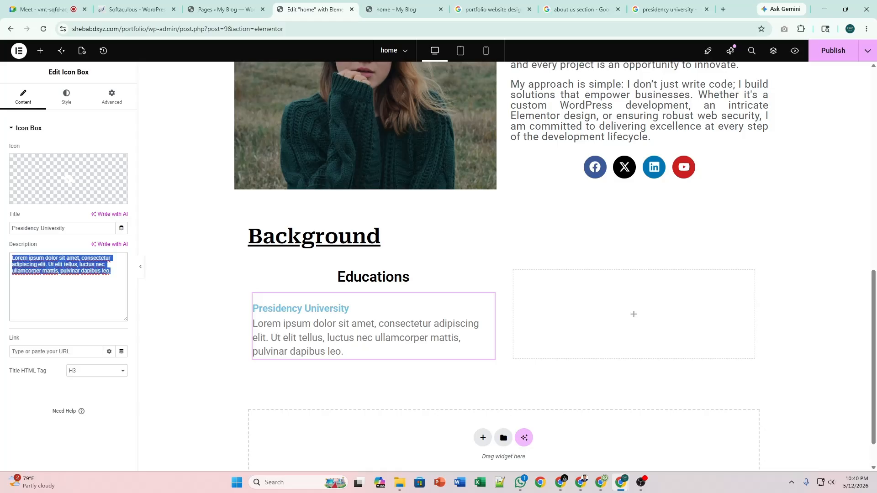
{"action": "type", "text": "De"}
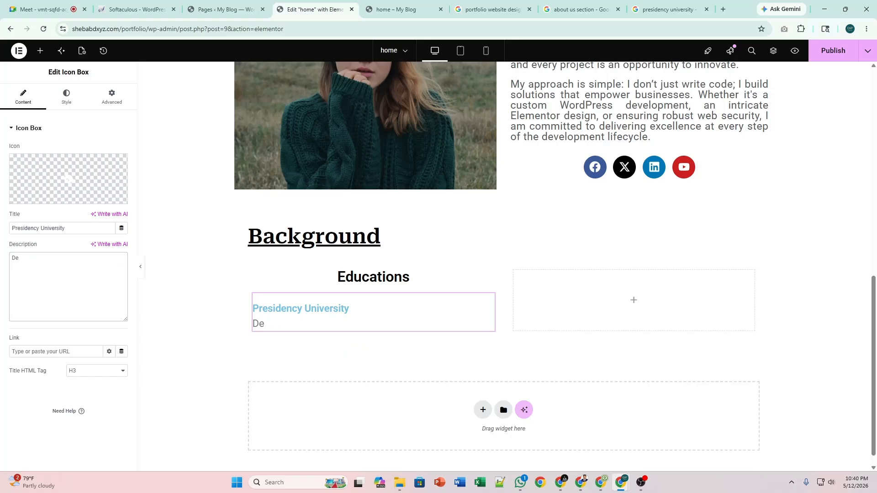
{"action": "type", "text": "pt"}
{"action": "type", "text": ". of English"}
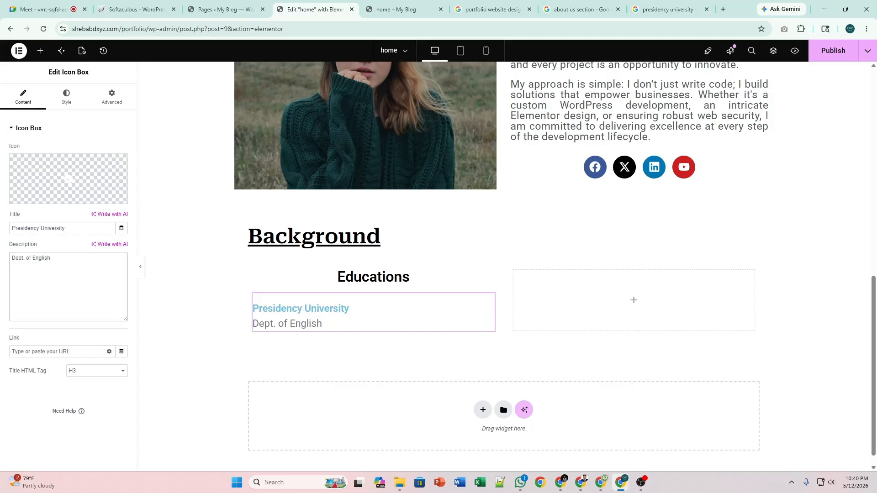
{"action": "left_click_drag", "start_coordinate": [12, 258], "coordinate": [31, 258]}
{"action": "type", "text": "BA in"}
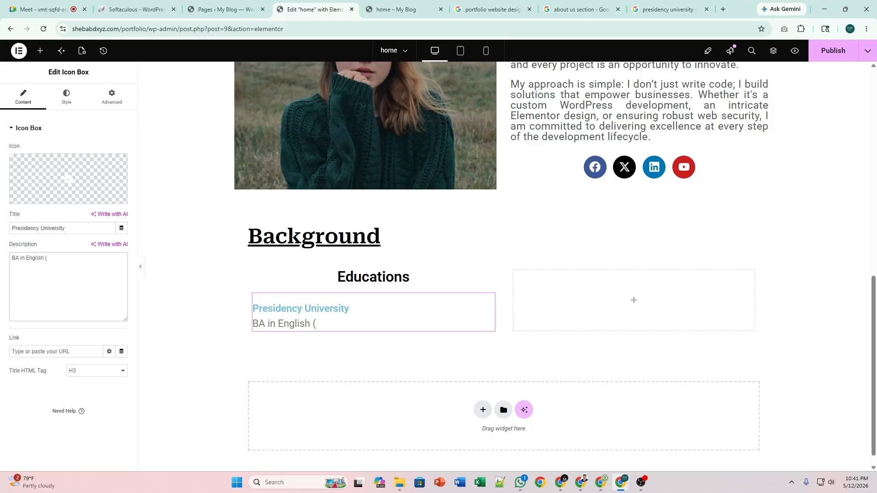
Finish the Presidency University description so it reads 'BA in English (On going)'.
{"action": "type", "text": "On going"}
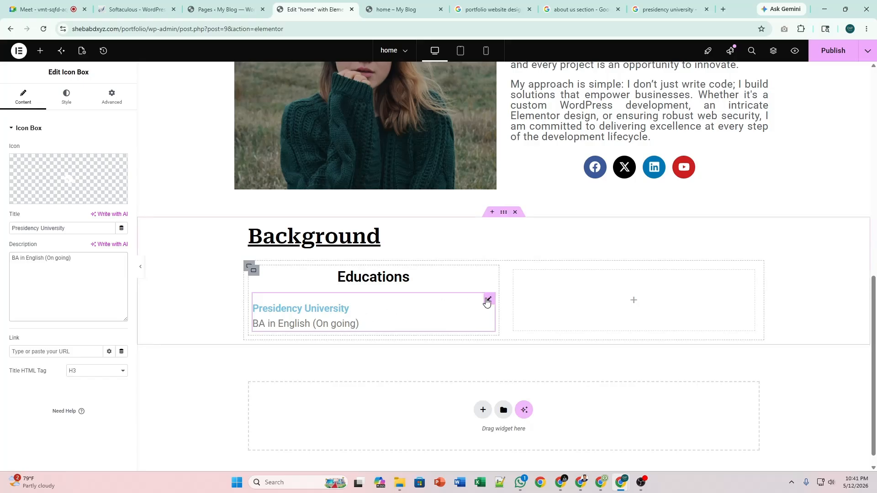
{"action": "right_click", "coordinate": [487, 301]}
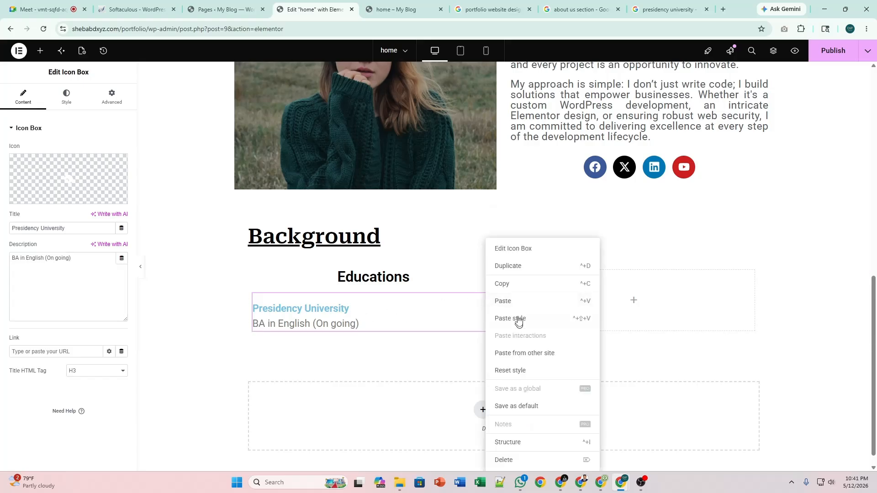
{"action": "left_click", "coordinate": [521, 267]}
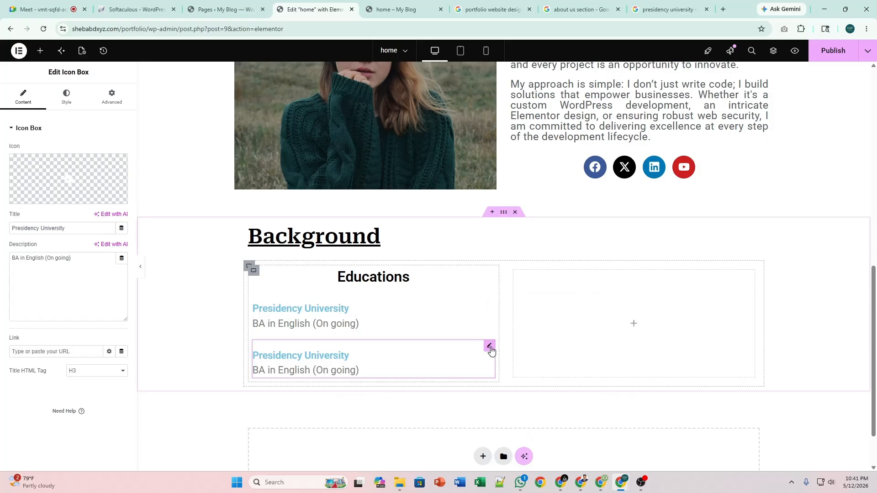
{"action": "right_click", "coordinate": [488, 348]}
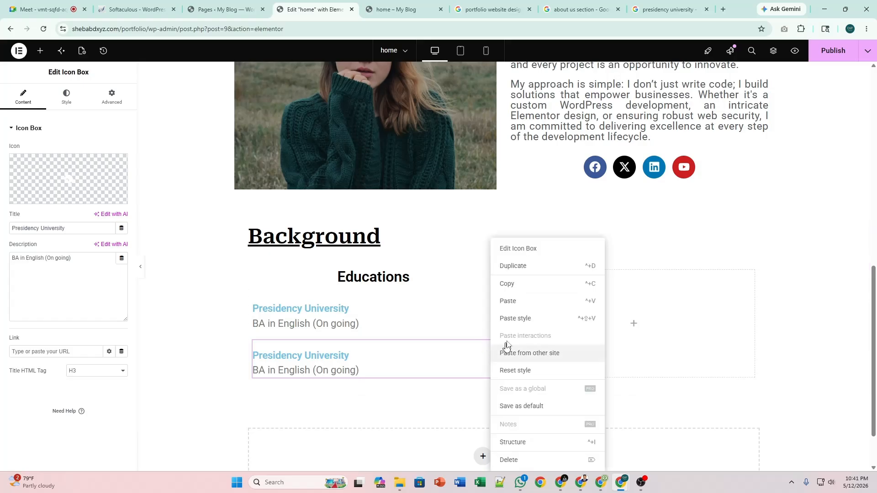
{"action": "left_click", "coordinate": [514, 269]}
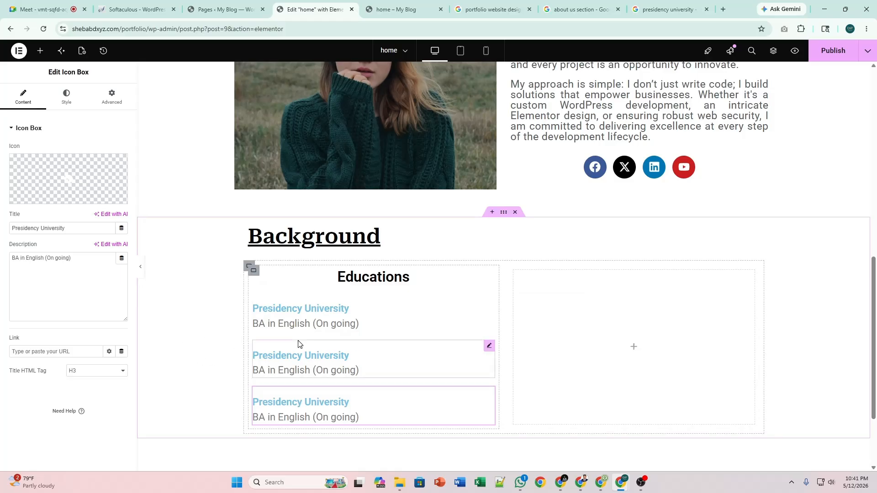
{"action": "left_click", "coordinate": [253, 272]}
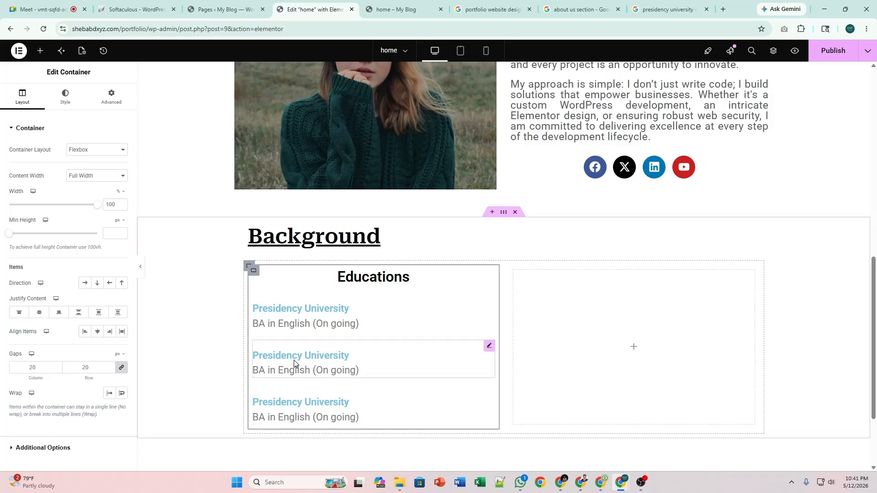
{"action": "left_click", "coordinate": [488, 346]}
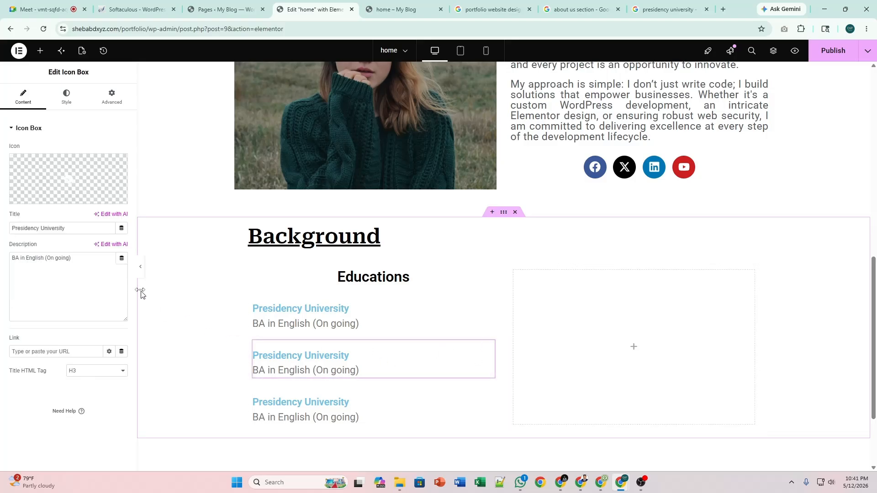
{"action": "left_click", "coordinate": [66, 98]}
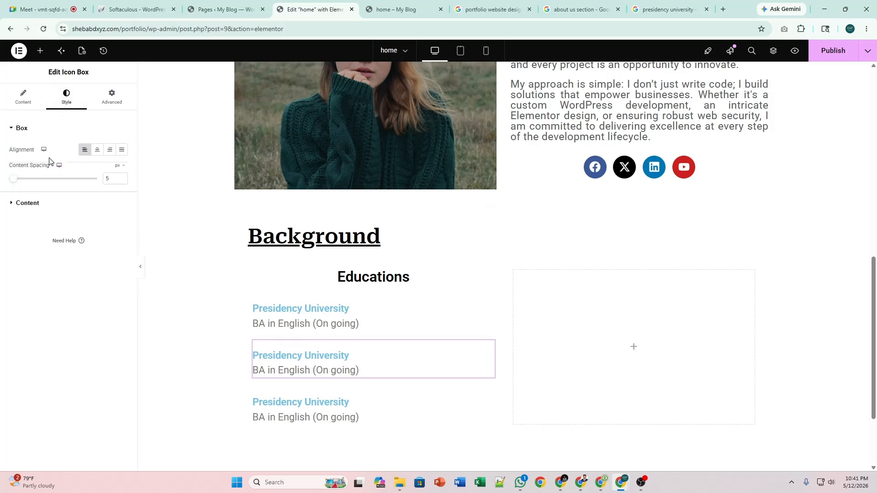
{"action": "left_click", "coordinate": [32, 202]}
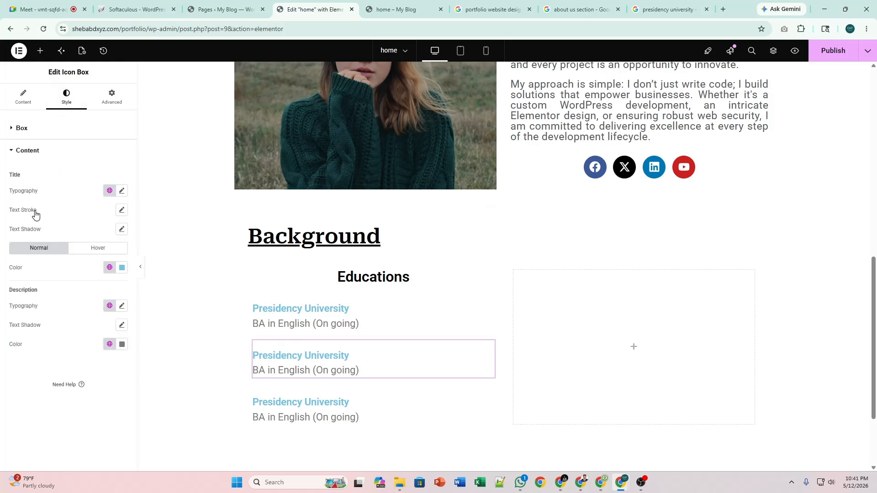
{"action": "right_click", "coordinate": [489, 348]}
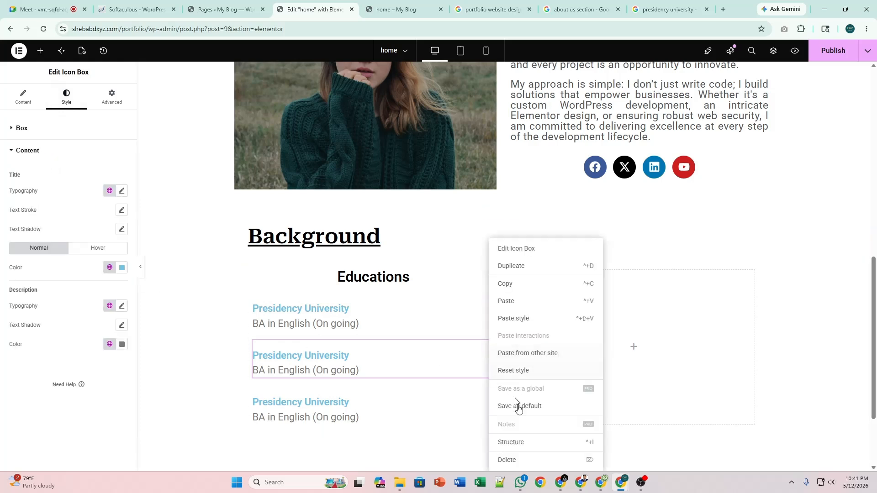
{"action": "left_click", "coordinate": [522, 461]}
{"action": "right_click", "coordinate": [489, 345]}
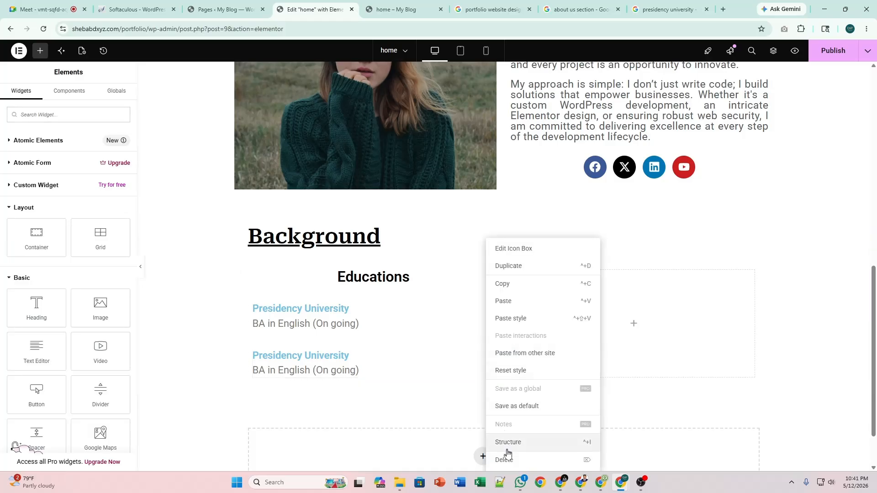
{"action": "left_click", "coordinate": [490, 457]}
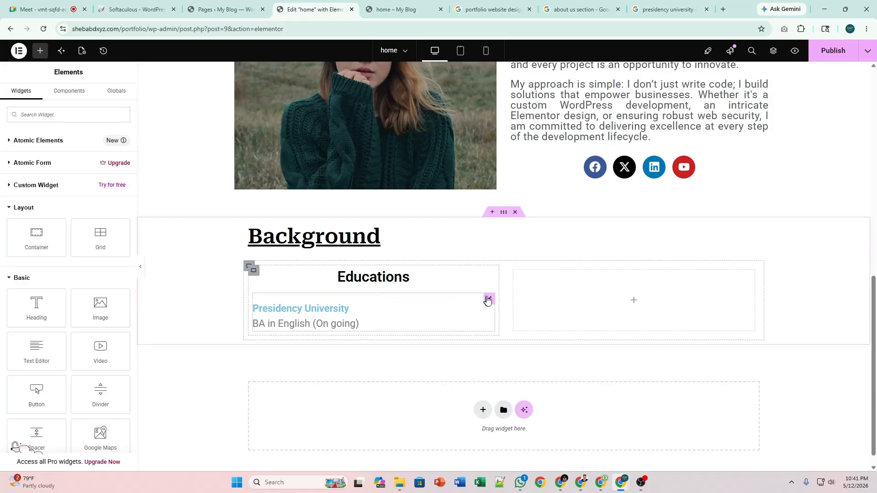
{"action": "left_click", "coordinate": [489, 298]}
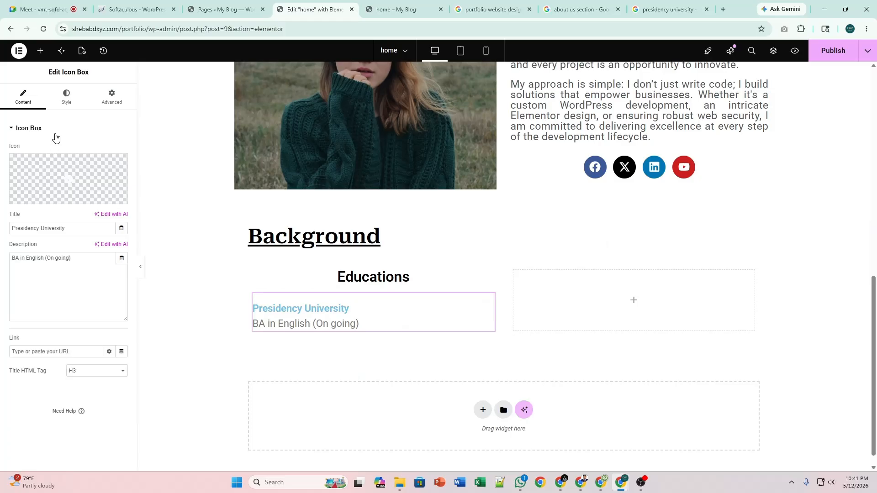
Set the Presidency University title colour to the global purple 'New' colour.
{"action": "mouse_move", "coordinate": [56, 188]}
{"action": "left_click", "coordinate": [55, 94]}
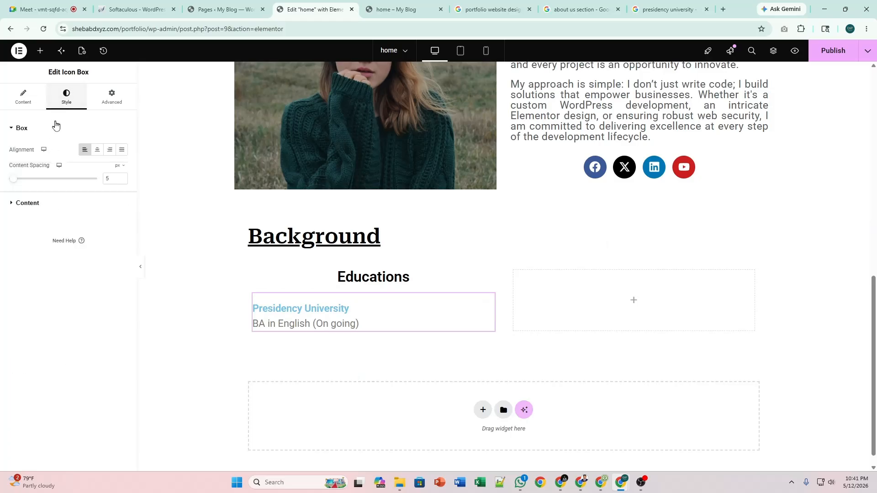
{"action": "left_click", "coordinate": [32, 203]}
{"action": "left_click", "coordinate": [122, 191]}
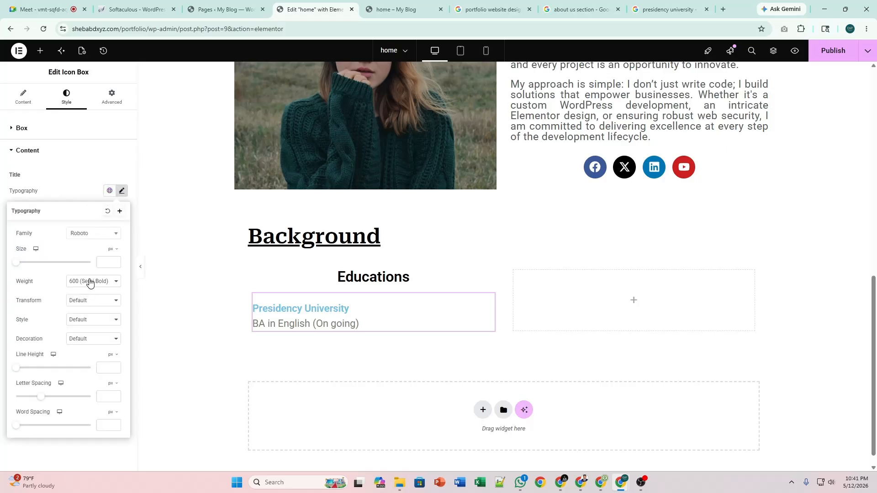
{"action": "left_click", "coordinate": [122, 192]}
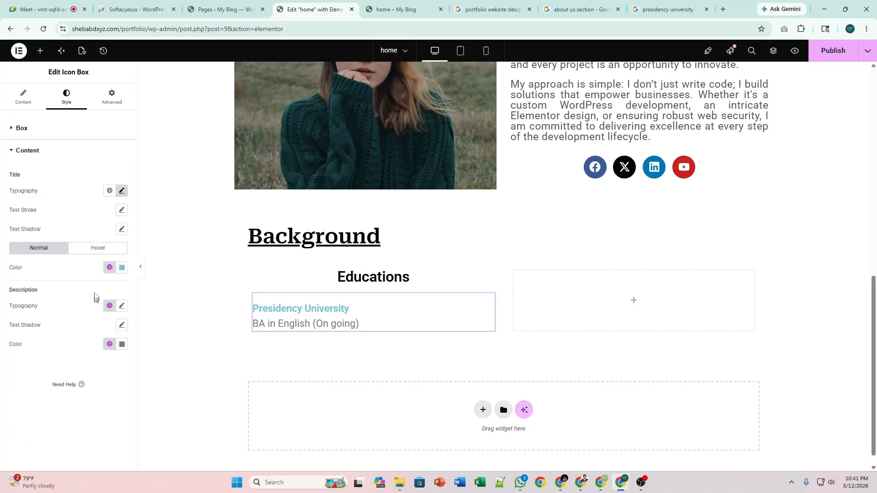
{"action": "left_click", "coordinate": [109, 268]}
{"action": "left_click", "coordinate": [78, 310]}
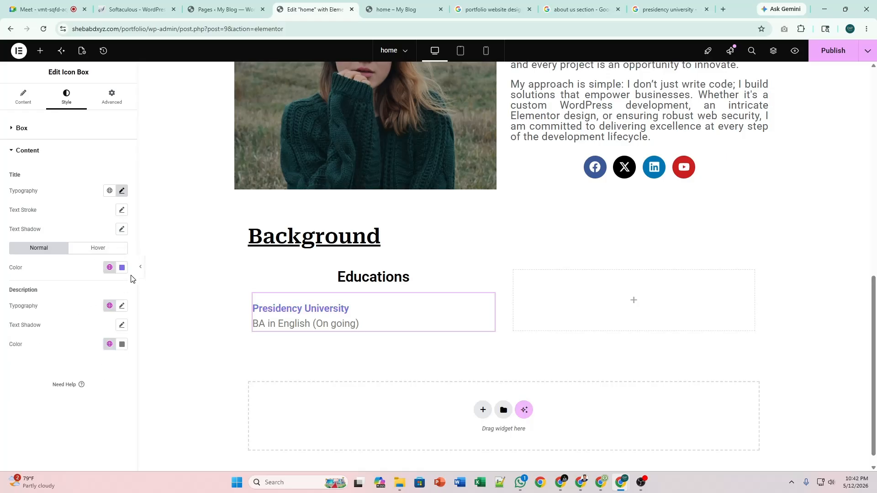
Set the description's typography size to 18.
{"action": "left_click", "coordinate": [122, 307]}
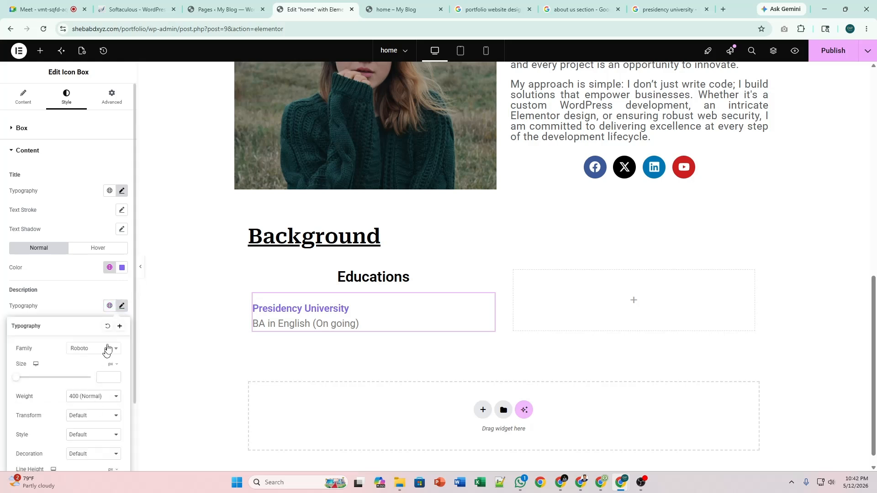
{"action": "left_click", "coordinate": [121, 307]}
{"action": "left_click", "coordinate": [122, 310]}
{"action": "type", "text": "20"}
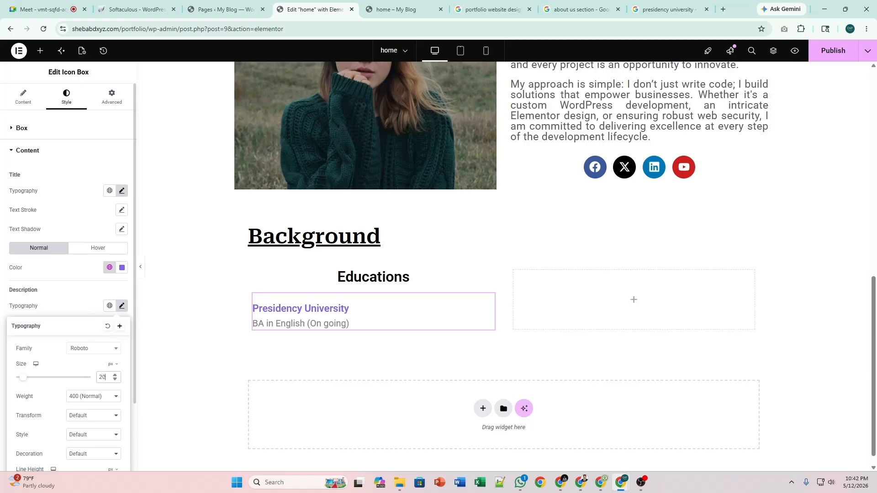
{"action": "left_click", "coordinate": [115, 379]}
{"action": "left_click", "coordinate": [115, 379]}
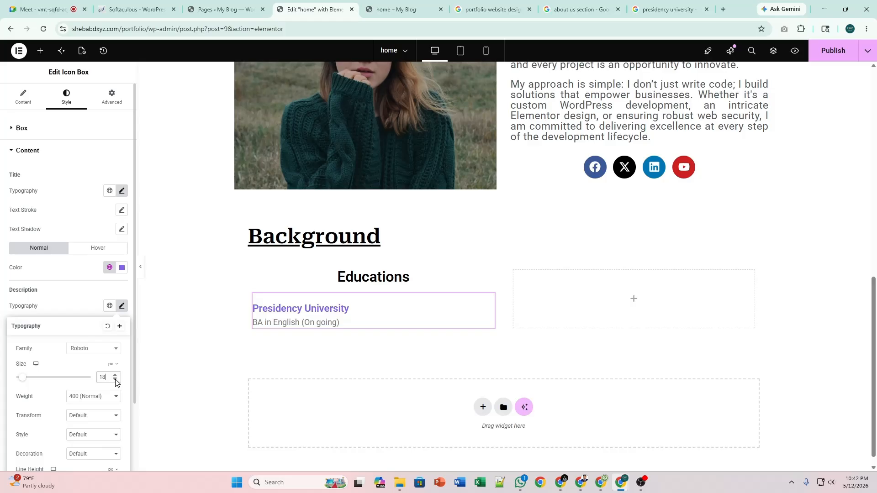
{"action": "left_click", "coordinate": [122, 306]}
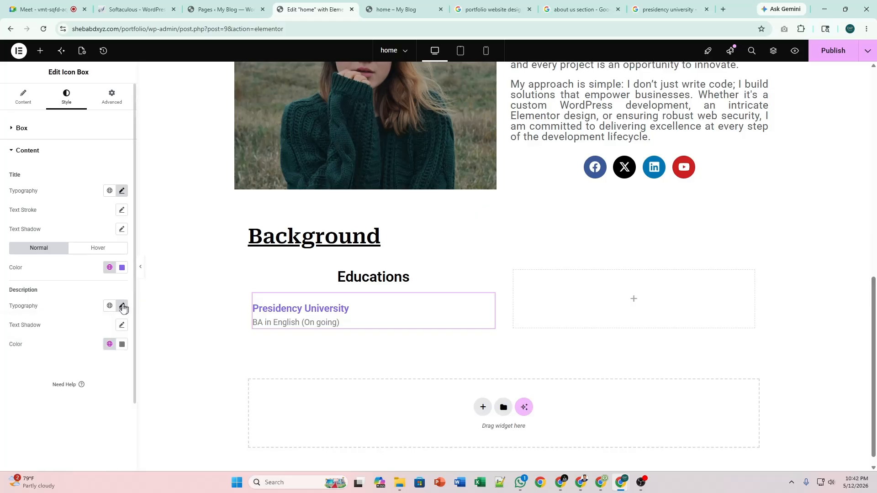
{"action": "left_click", "coordinate": [122, 346]}
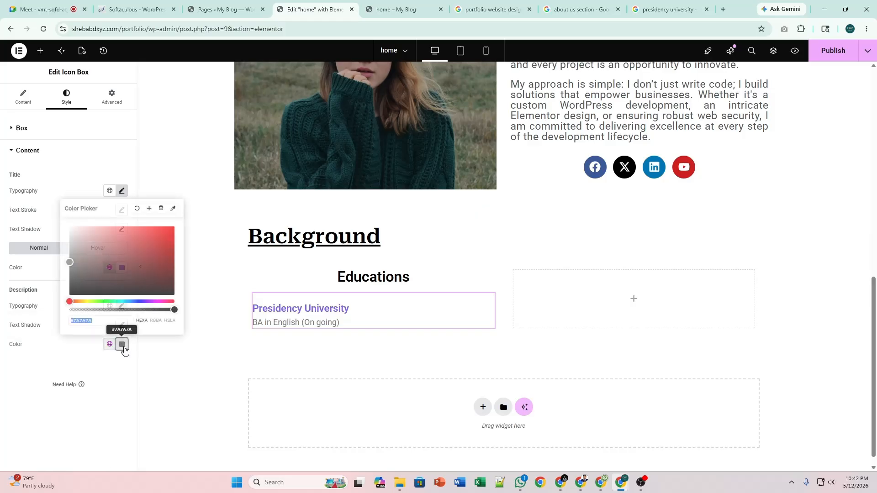
{"action": "left_click", "coordinate": [122, 346]}
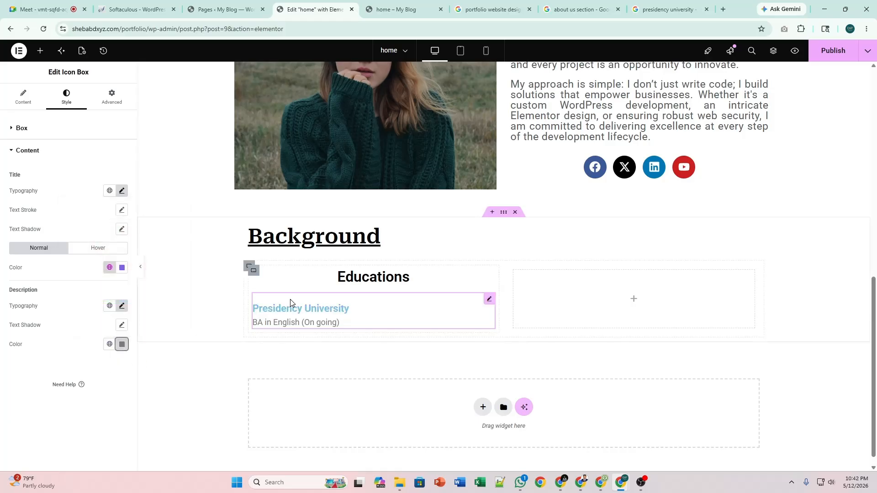
Make the title's hover colour purple too, and set all box padding to 0.
{"action": "left_click", "coordinate": [86, 252]}
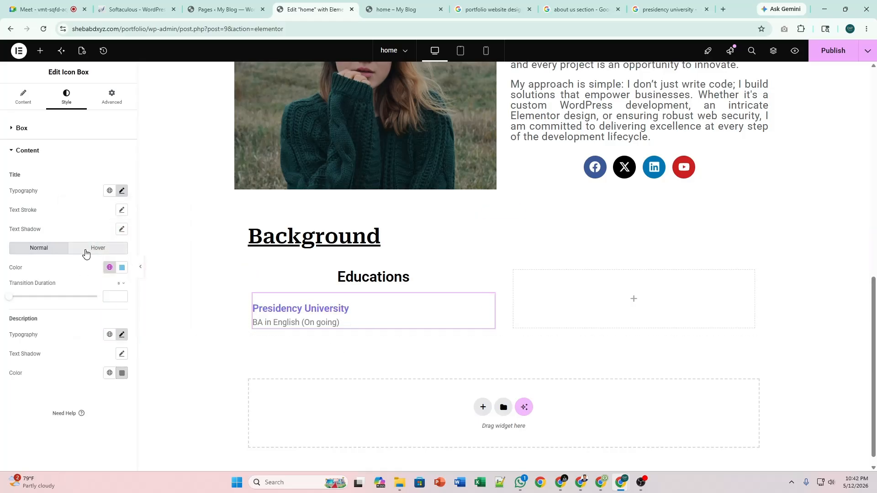
{"action": "left_click", "coordinate": [112, 270]}
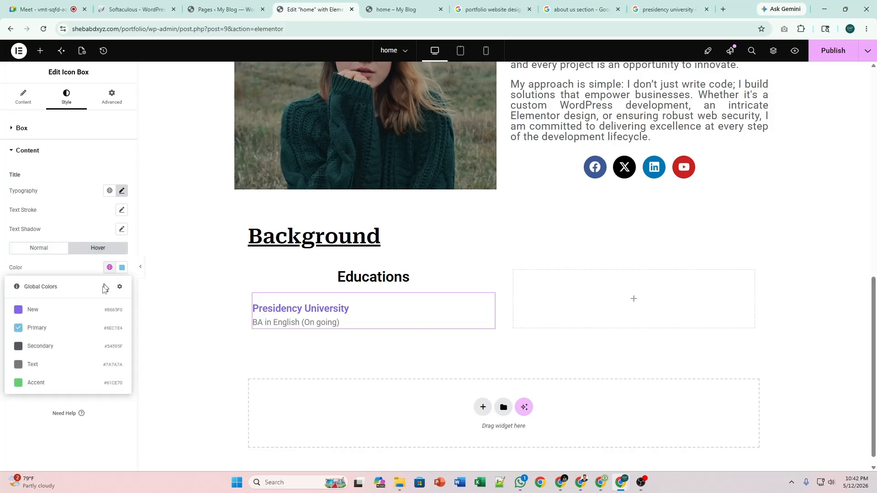
{"action": "left_click", "coordinate": [83, 309]}
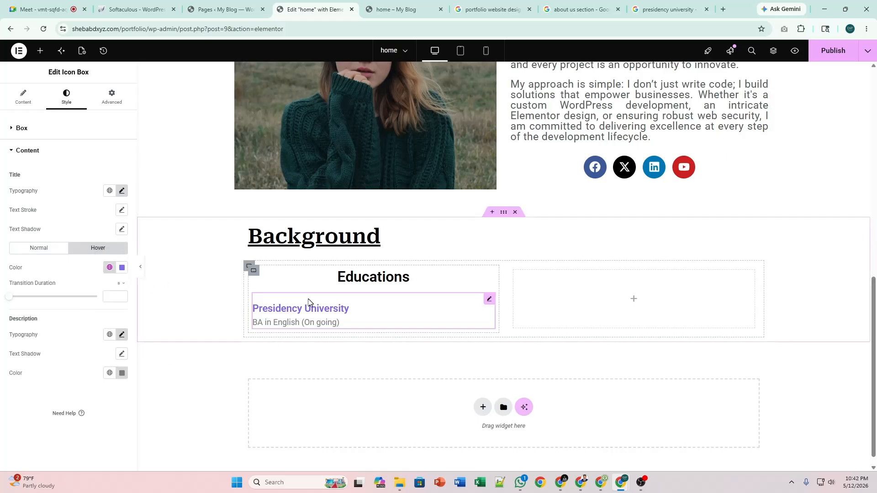
{"action": "left_click", "coordinate": [32, 155]}
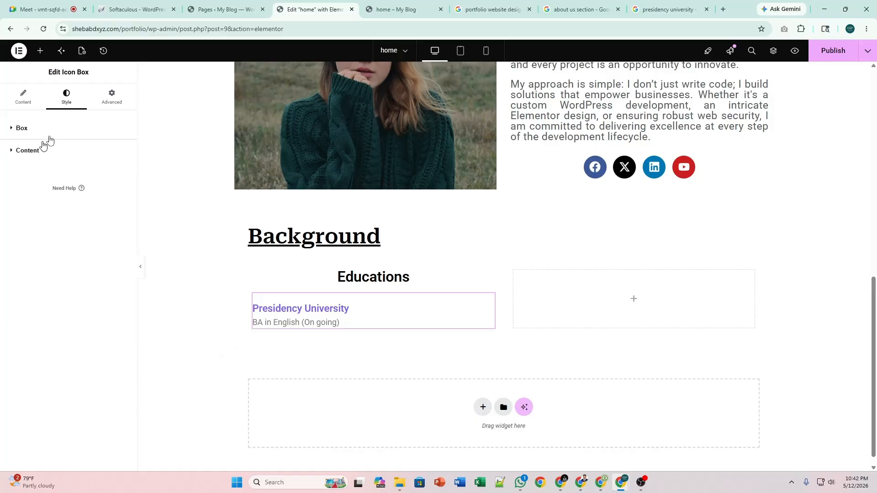
{"action": "left_click", "coordinate": [109, 99]}
{"action": "left_click", "coordinate": [122, 200]}
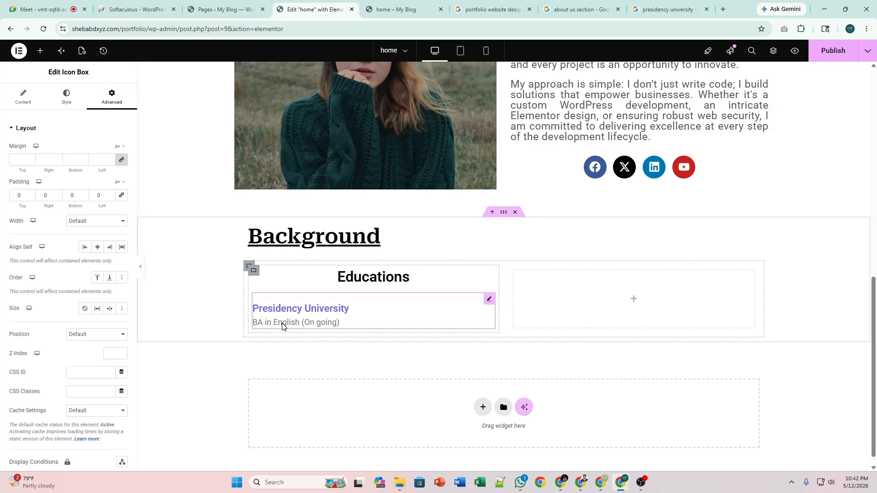
Duplicate the Presidency University entry and retitle the copy 'Holly Cross College'.
{"action": "left_click", "coordinate": [252, 270]}
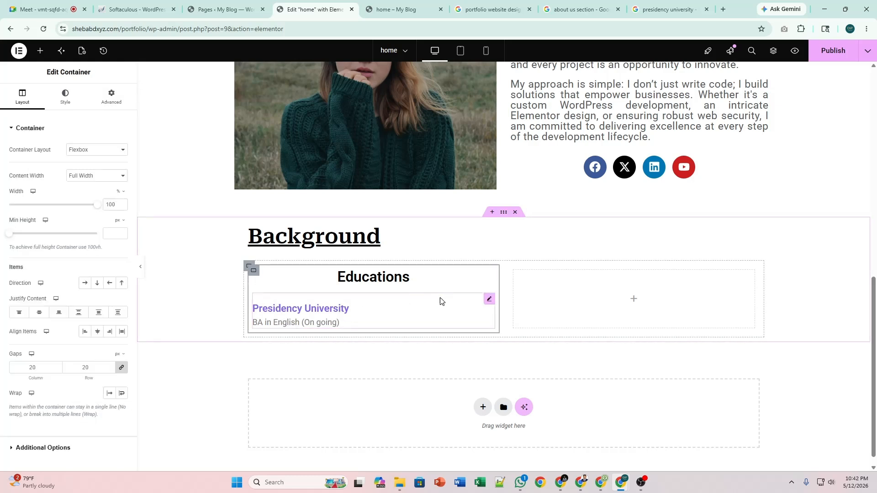
{"action": "right_click", "coordinate": [488, 299]}
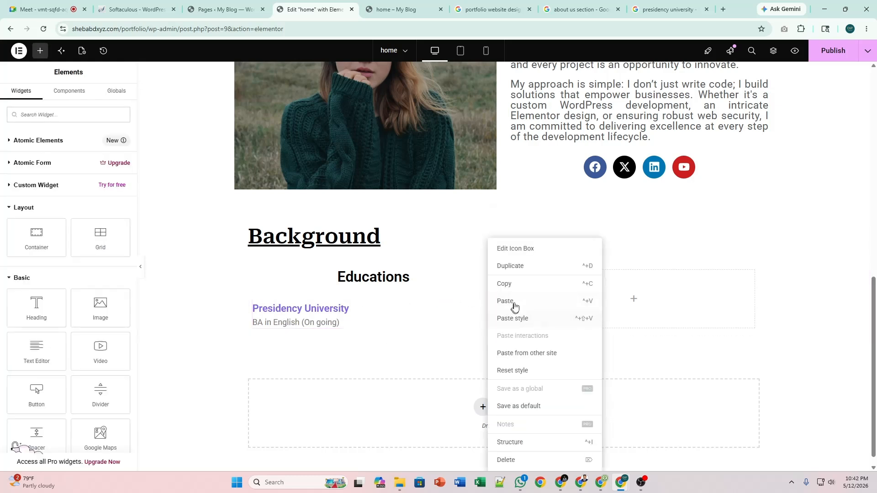
{"action": "left_click", "coordinate": [515, 267]}
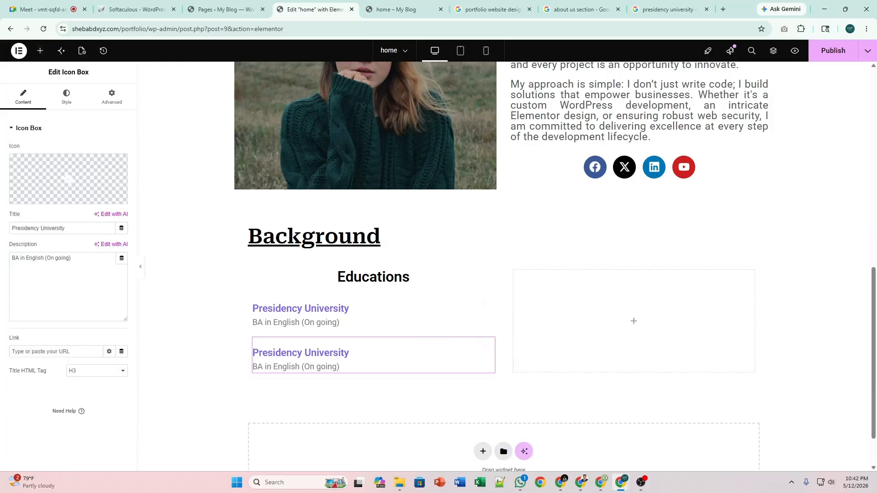
{"action": "left_click", "coordinate": [68, 229]}
{"action": "key", "text": "ctrl+a"}
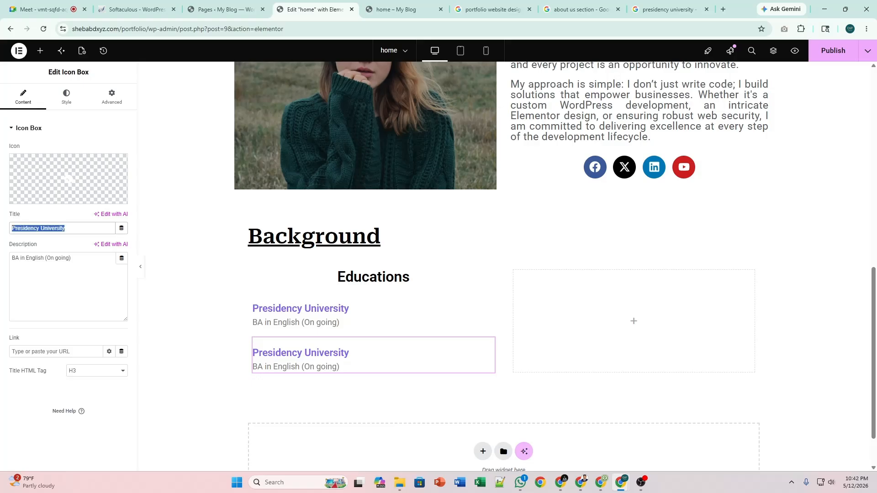
{"action": "type", "text": "H"}
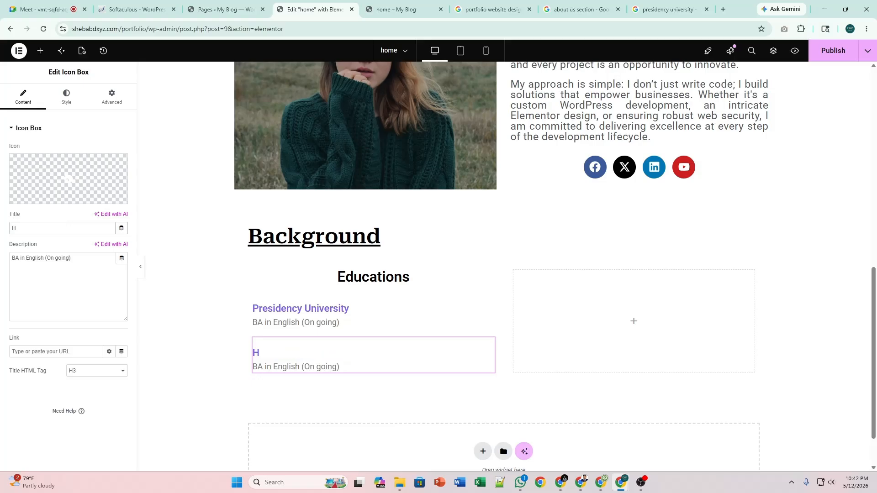
{"action": "type", "text": "olly Cross College"}
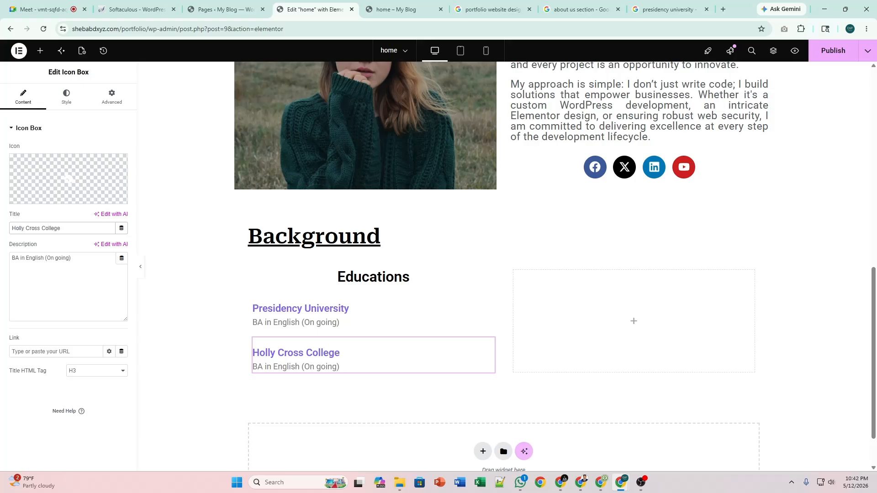
Replace the copy's description with 'Higher Secondery (2024)'.
{"action": "left_click", "coordinate": [72, 260]}
{"action": "key", "text": "ctrl+a"}
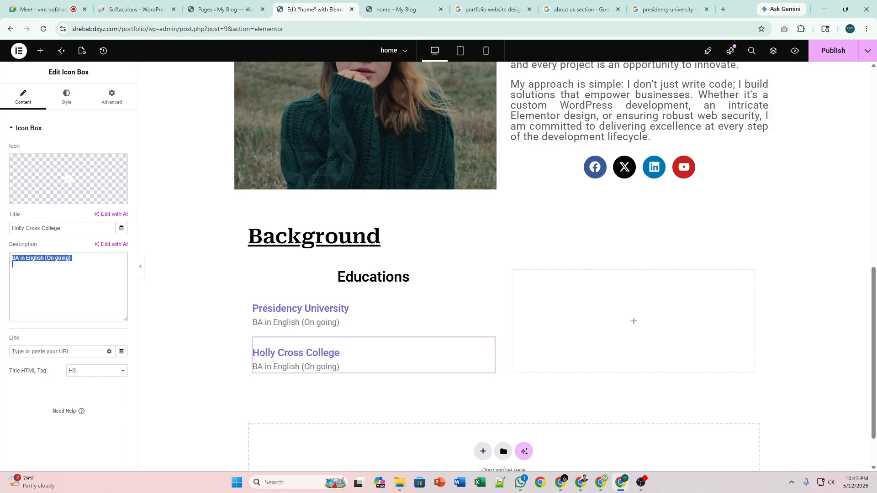
{"action": "key", "text": "BackSpace"}
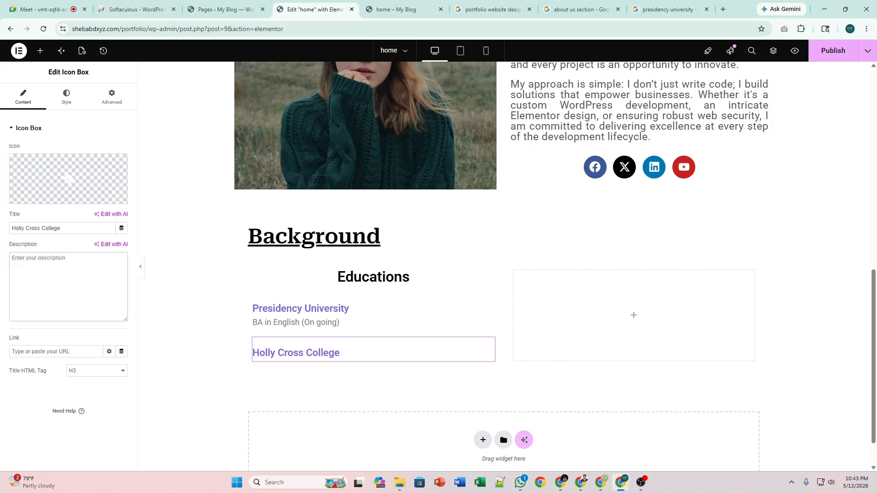
{"action": "type", "text": "Higher S"}
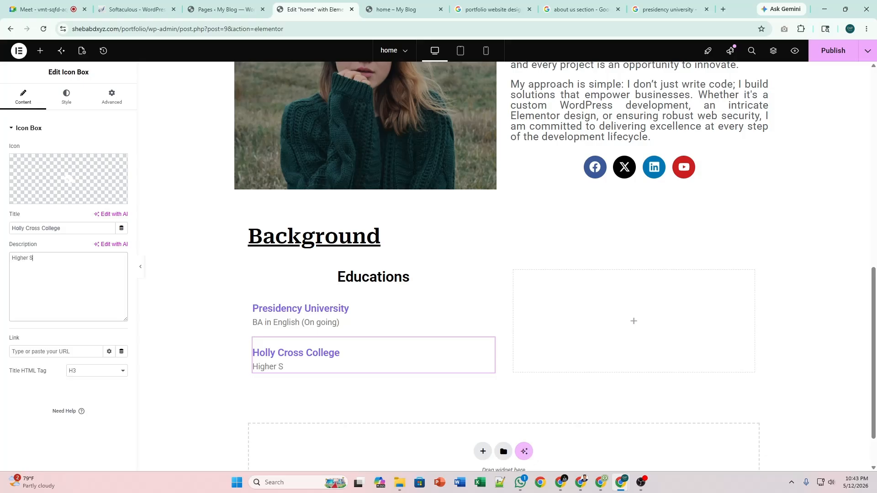
{"action": "type", "text": "econdery (20"}
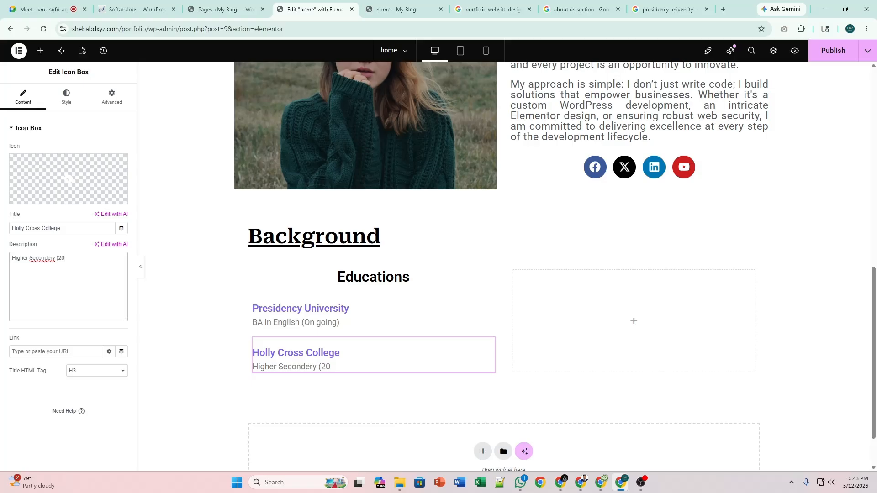
{"action": "type", "text": "24"}
Duplicate the Holly Cross College entry and change its description to 'Secondery School (2022)'.
{"action": "right_click", "coordinate": [488, 351]}
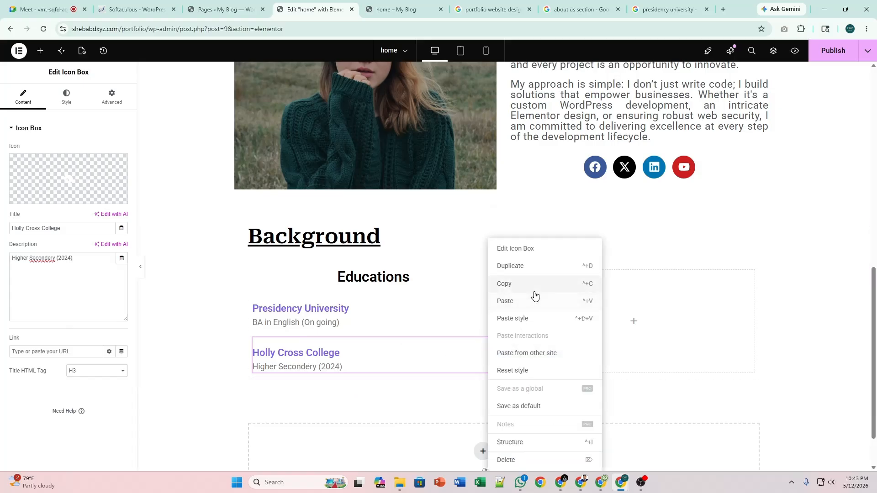
{"action": "left_click", "coordinate": [533, 266]}
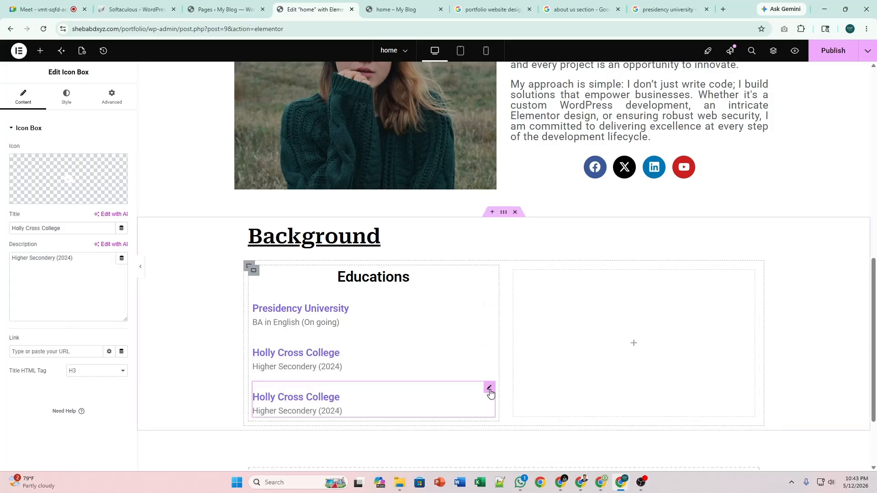
{"action": "double_click", "coordinate": [27, 260]}
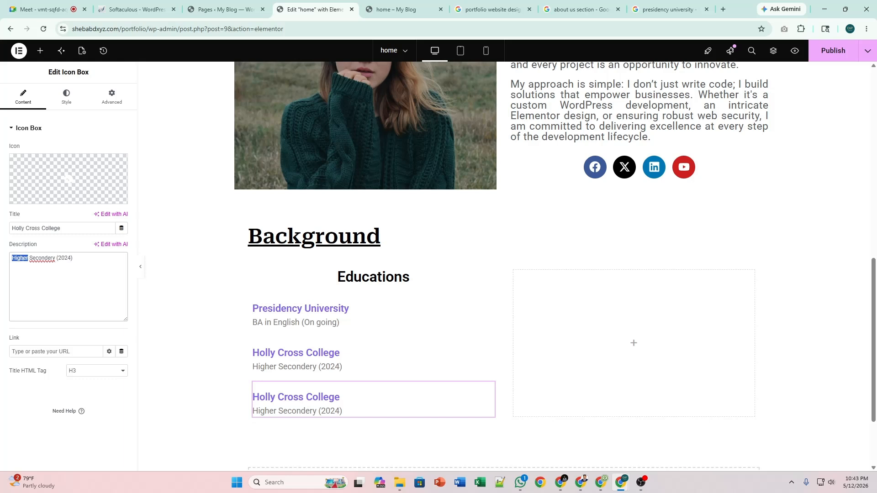
{"action": "key", "text": "BackSpace"}
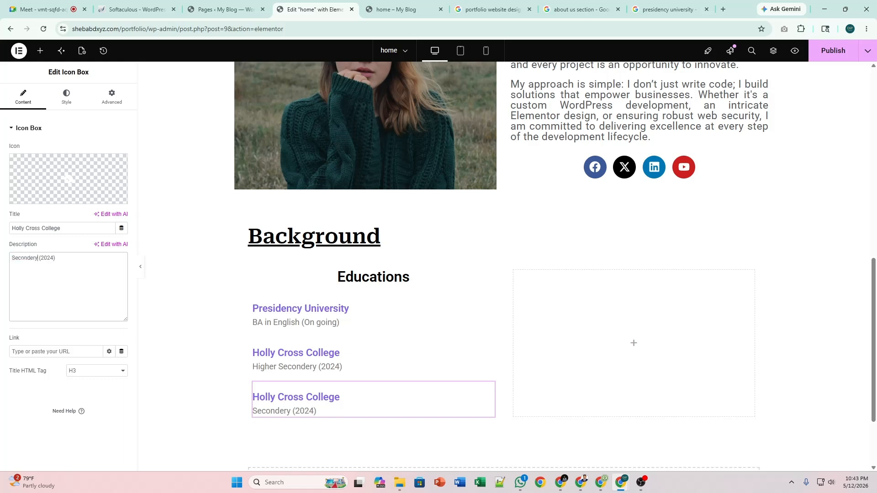
{"action": "type", "text": "School"}
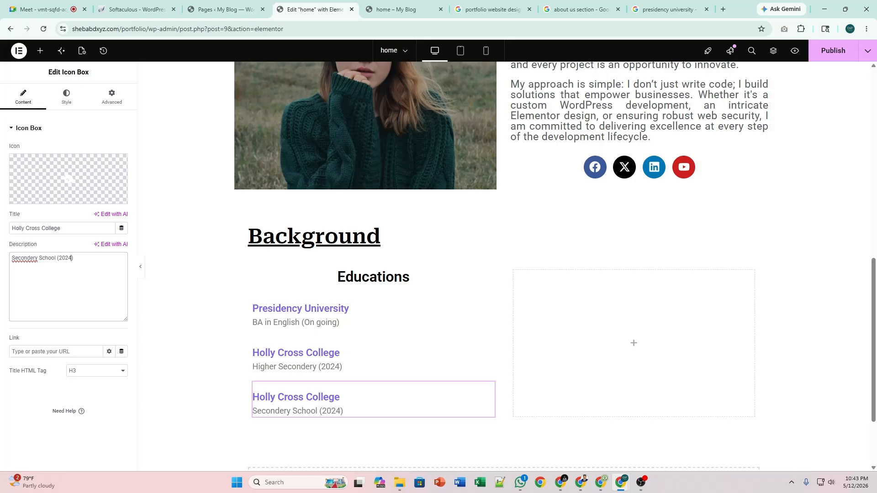
{"action": "key", "text": "BackSpace"}
{"action": "type", "text": "2"}
Retitle the new entry 'Sherpur Pilot Girls High School'.
{"action": "left_click", "coordinate": [44, 229]}
{"action": "key", "text": "ctrl+a"}
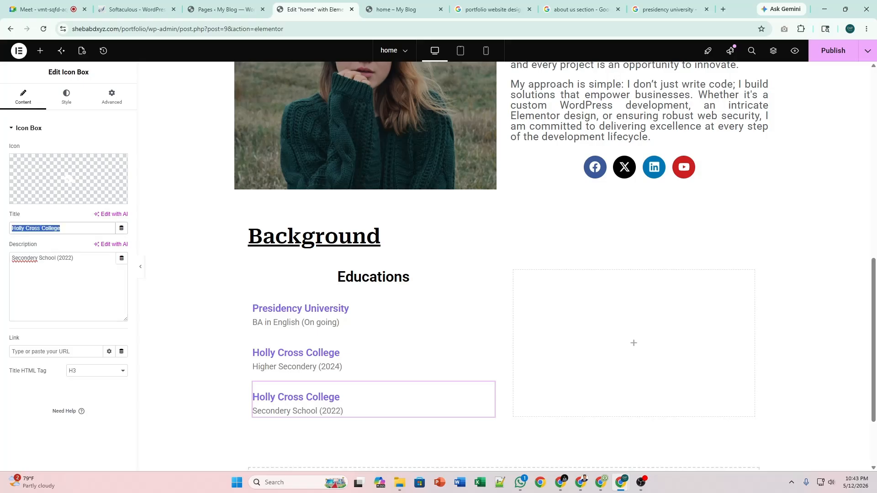
{"action": "type", "text": "Beg"}
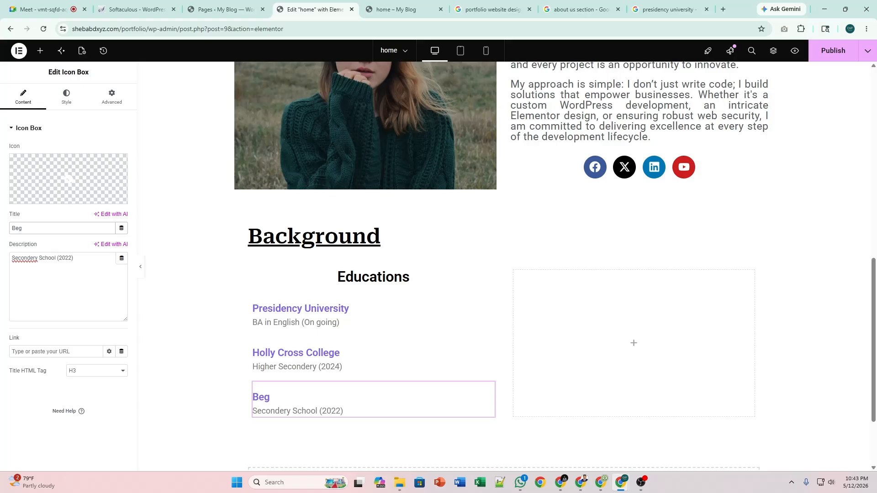
{"action": "key", "text": "BackSpace"}
{"action": "key", "text": "BackSpace"}
{"action": "key", "text": "BackSpace"}
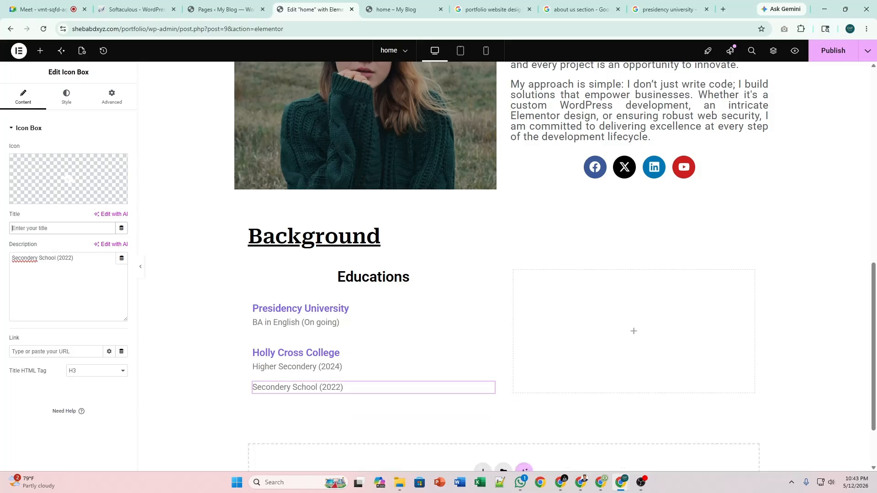
{"action": "type", "text": "Sh"}
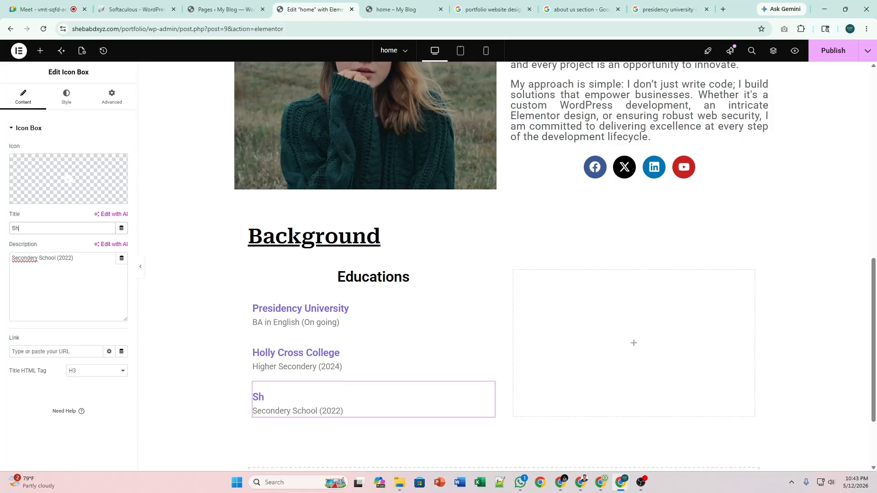
{"action": "type", "text": "erpur Pilot Girl"}
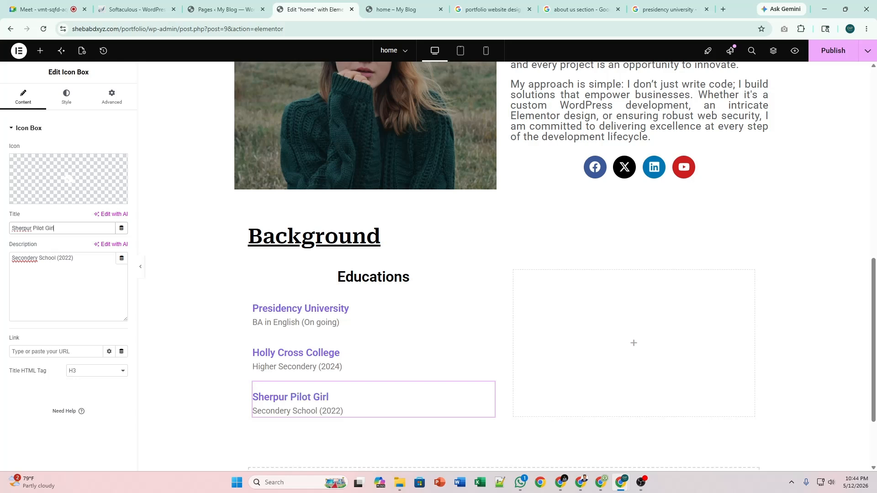
{"action": "type", "text": "s High School"}
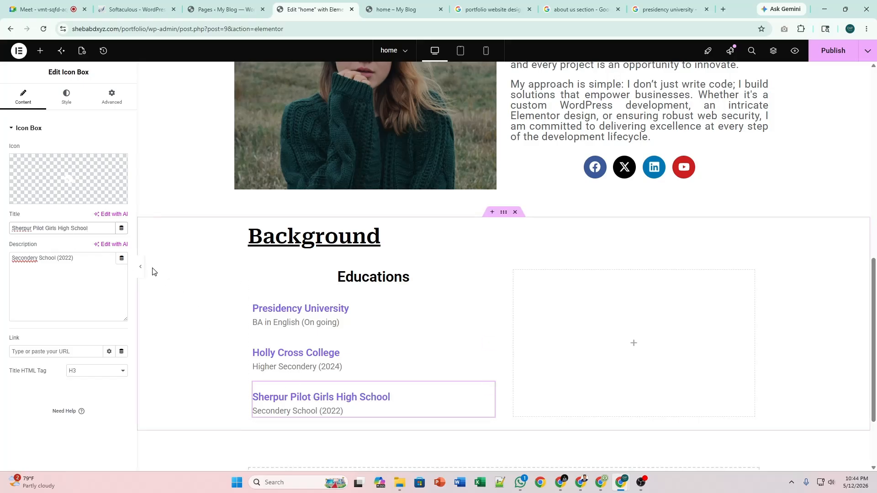
{"action": "left_click", "coordinate": [833, 51]}
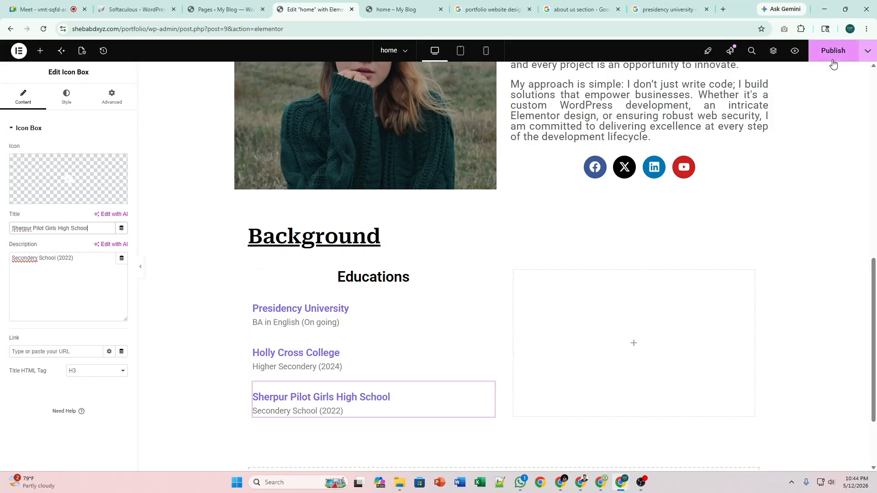
{"action": "left_click", "coordinate": [400, 9]}
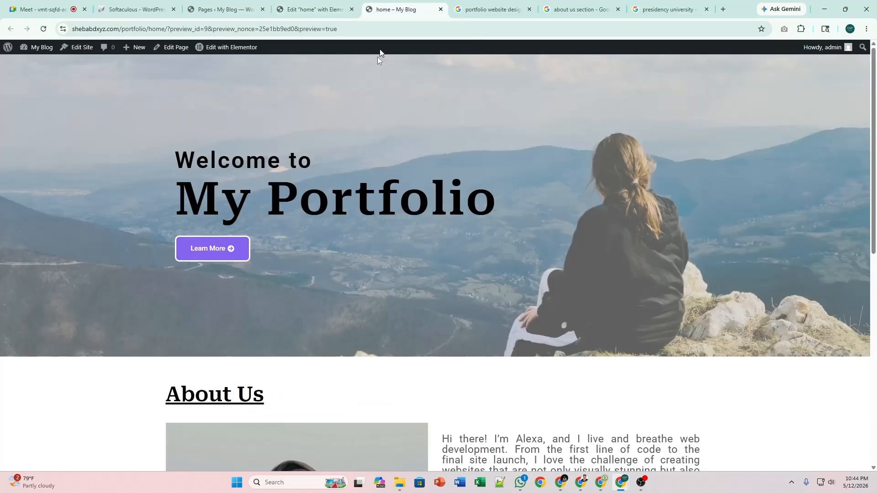
{"action": "scroll", "coordinate": [382, 252], "scroll_direction": "down", "scroll_amount": 10}
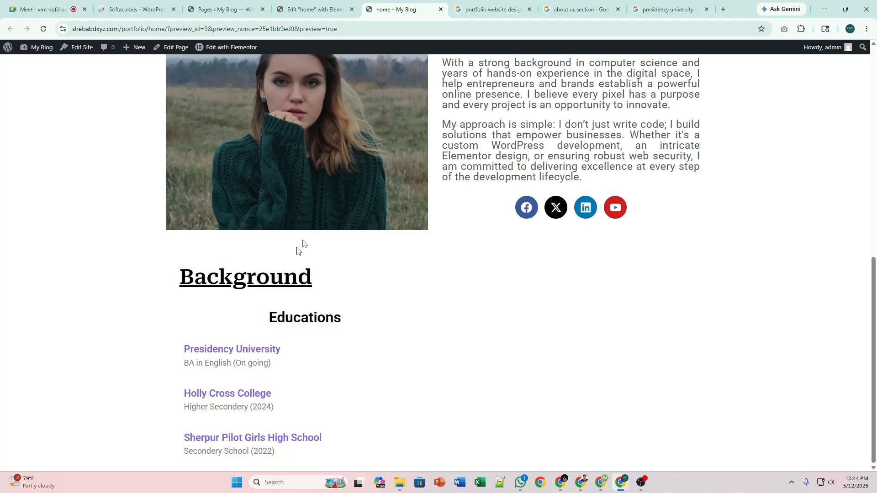
{"action": "left_click", "coordinate": [350, 5]}
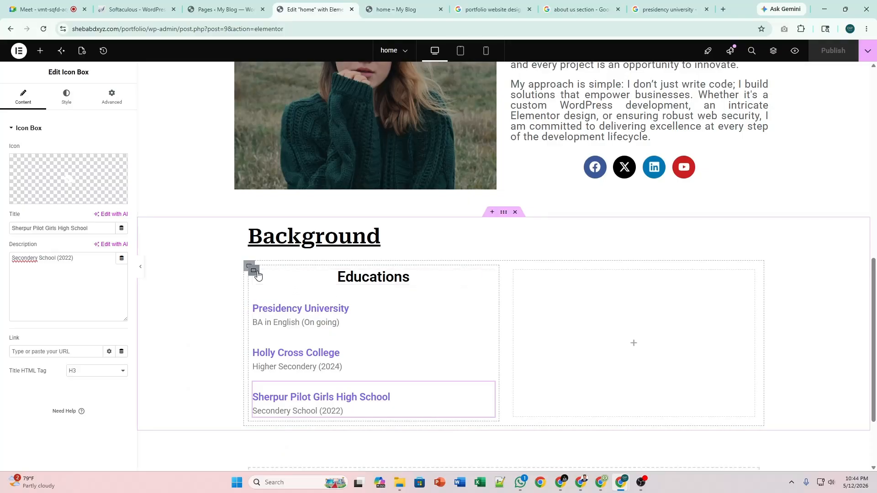
Set the Educations heading size to 40 px and select the card container holding the list.
{"action": "left_click", "coordinate": [489, 276]}
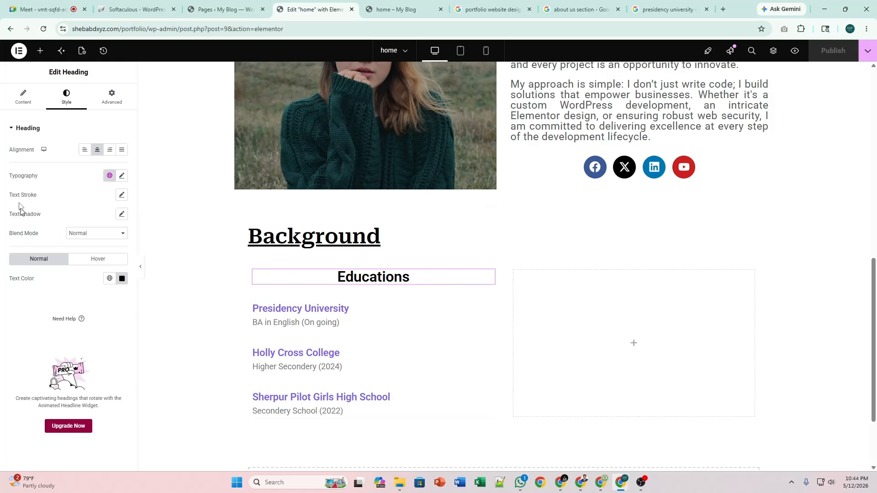
{"action": "left_click", "coordinate": [122, 175]}
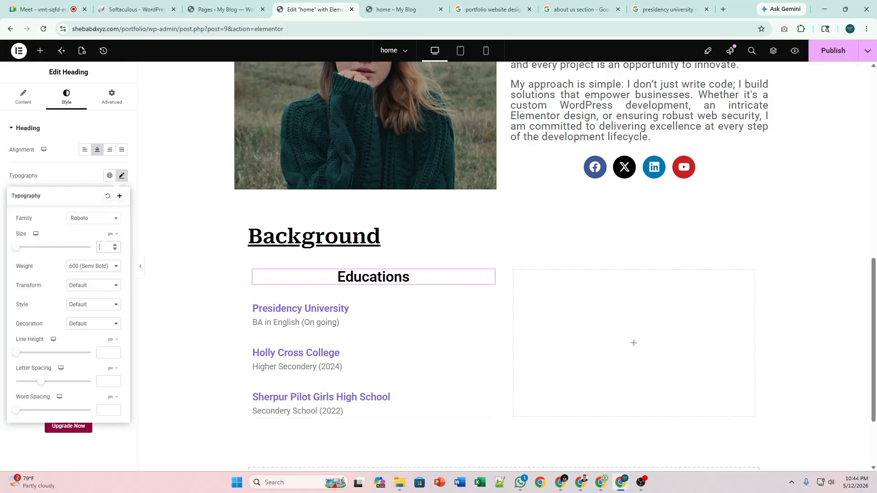
{"action": "type", "text": "30"}
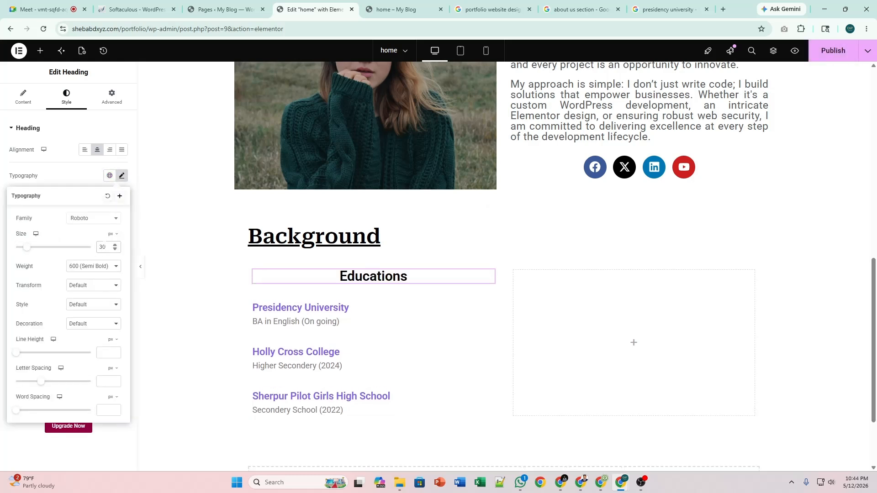
{"action": "key", "text": "BackSpace"}
{"action": "key", "text": "BackSpace"}
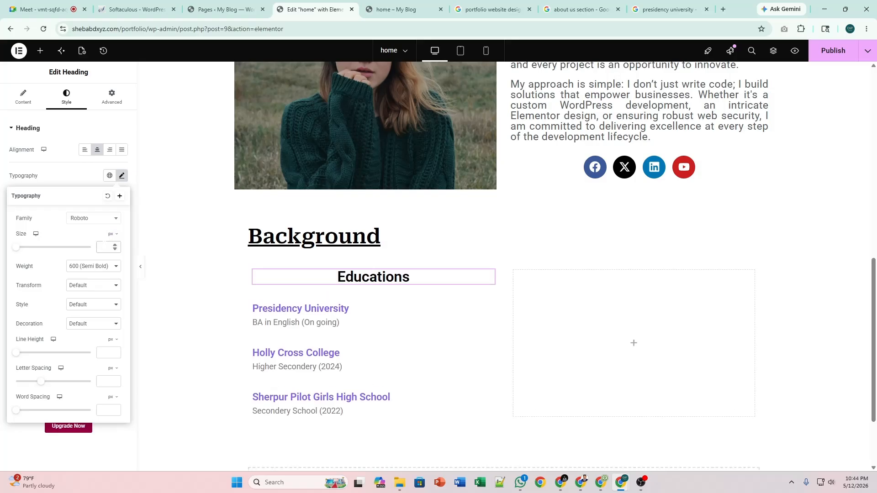
{"action": "type", "text": "40"}
{"action": "scroll", "coordinate": [383, 338], "scroll_direction": "down", "scroll_amount": 2}
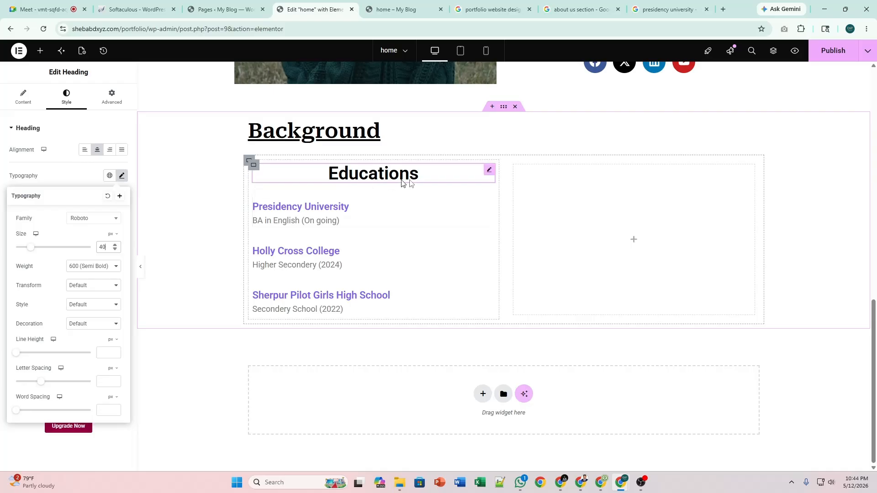
{"action": "left_click", "coordinate": [251, 168]}
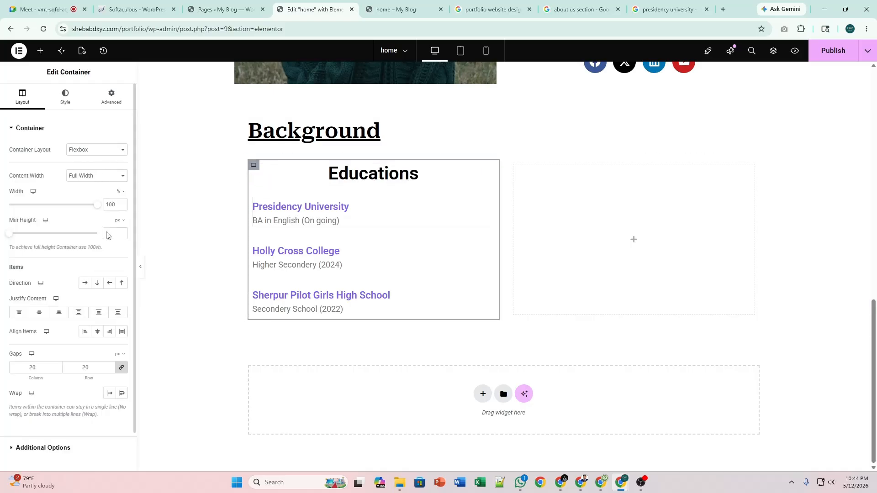
Give the Educations card a classic background colour of light grey #CECECE.
{"action": "left_click", "coordinate": [57, 98]}
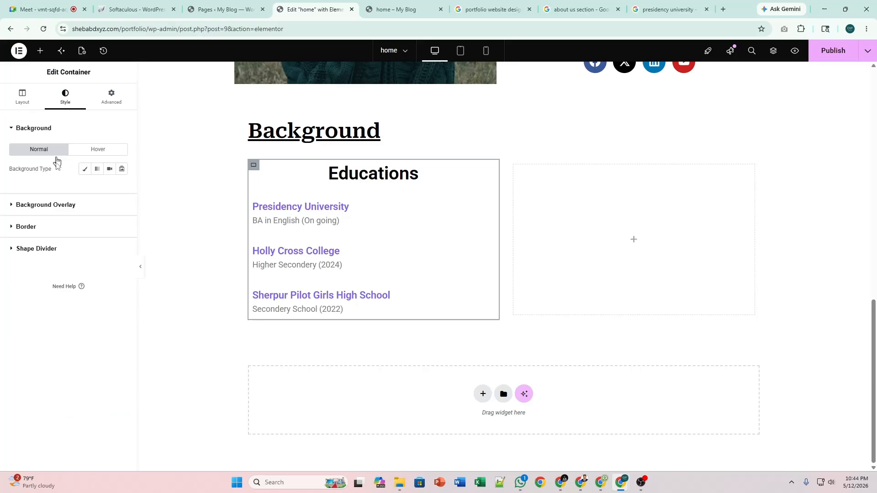
{"action": "left_click", "coordinate": [84, 169]}
{"action": "left_click", "coordinate": [110, 188]}
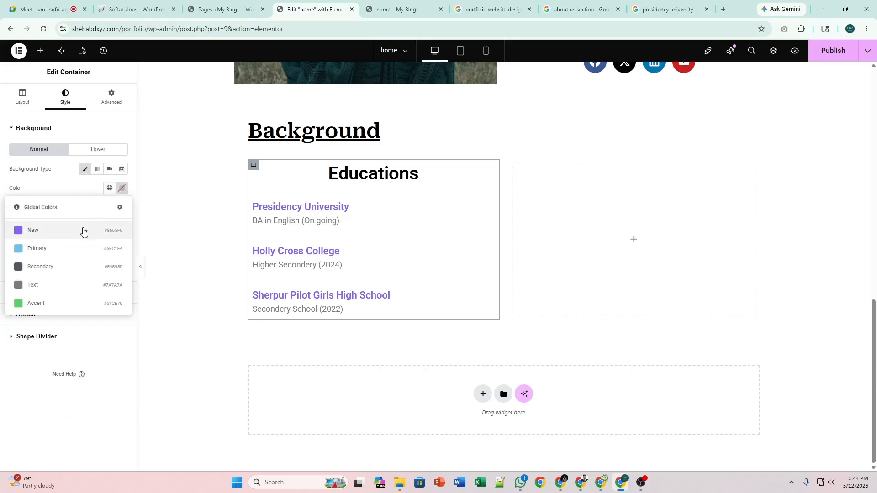
{"action": "left_click", "coordinate": [74, 230]}
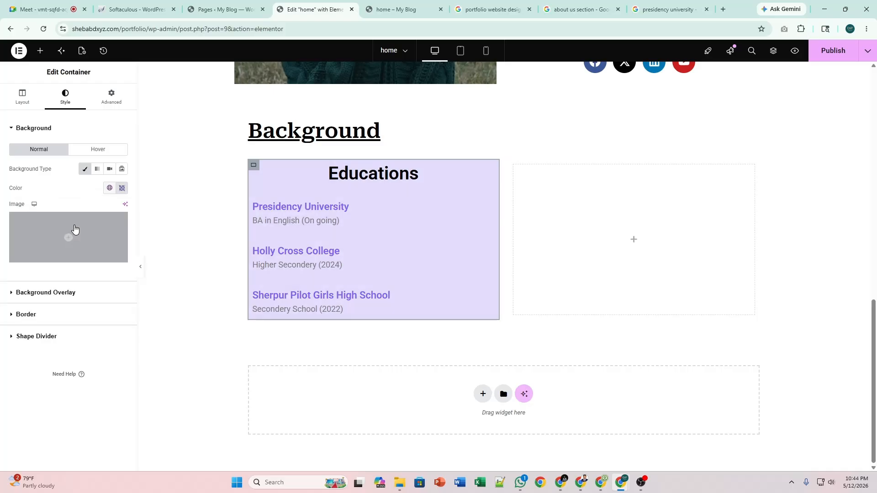
{"action": "left_click", "coordinate": [119, 188]}
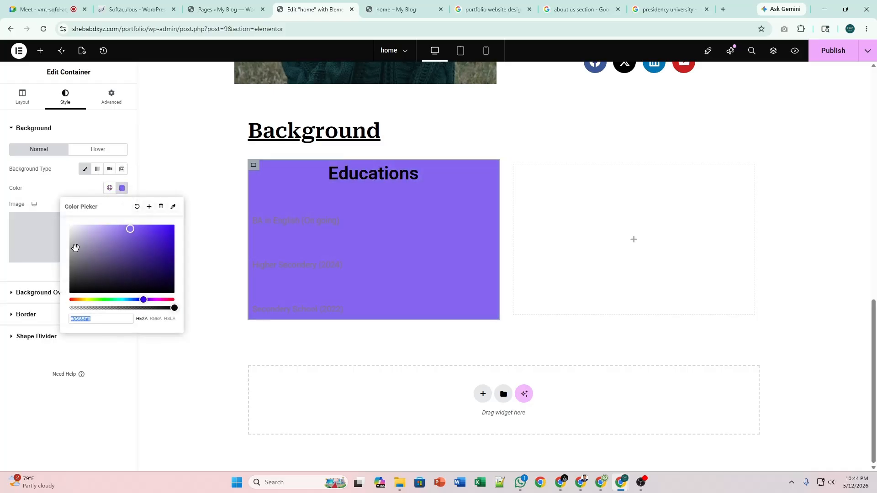
{"action": "left_click_drag", "start_coordinate": [85, 238], "coordinate": [96, 243]}
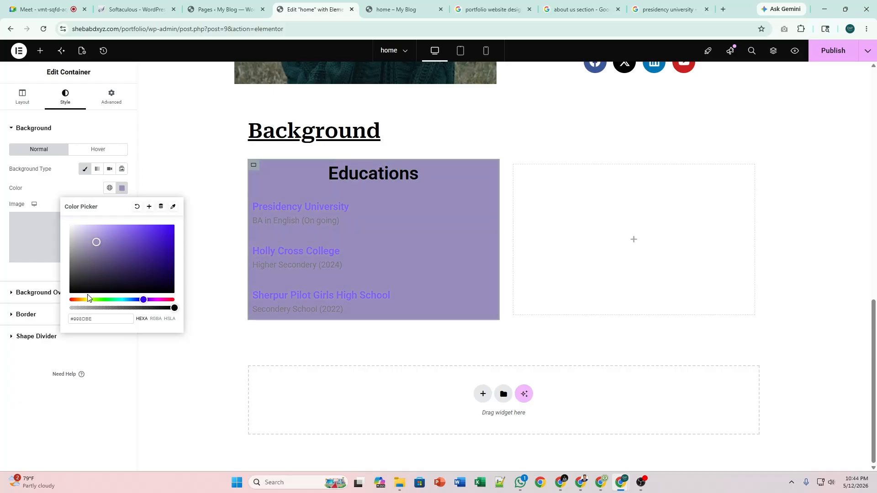
{"action": "left_click", "coordinate": [87, 245]}
{"action": "left_click", "coordinate": [72, 238]}
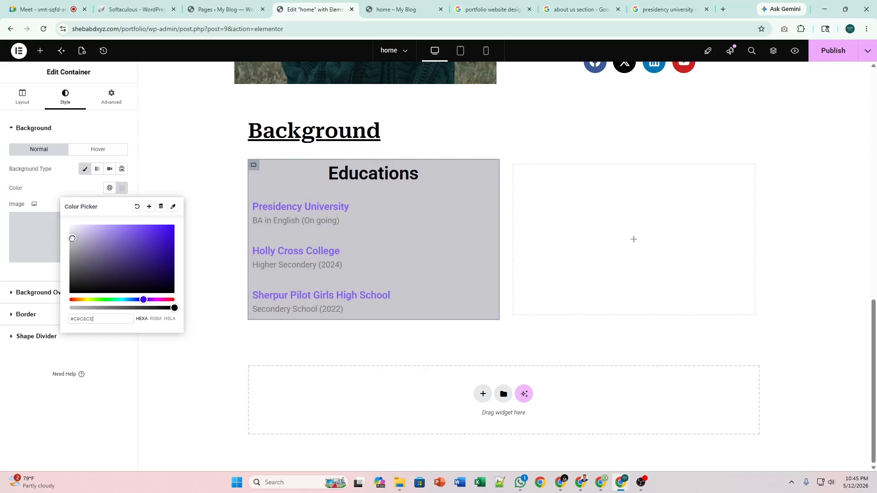
{"action": "left_click_drag", "start_coordinate": [72, 238], "coordinate": [101, 229]}
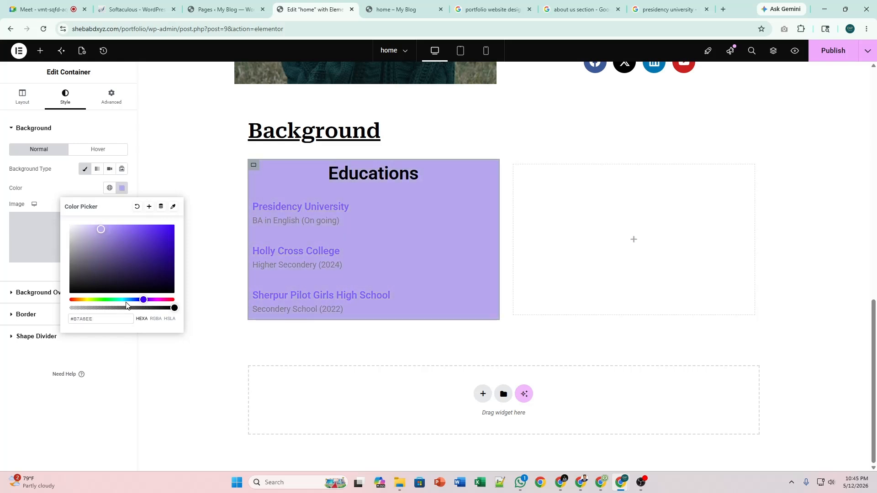
{"action": "left_click_drag", "start_coordinate": [127, 299], "coordinate": [116, 299]}
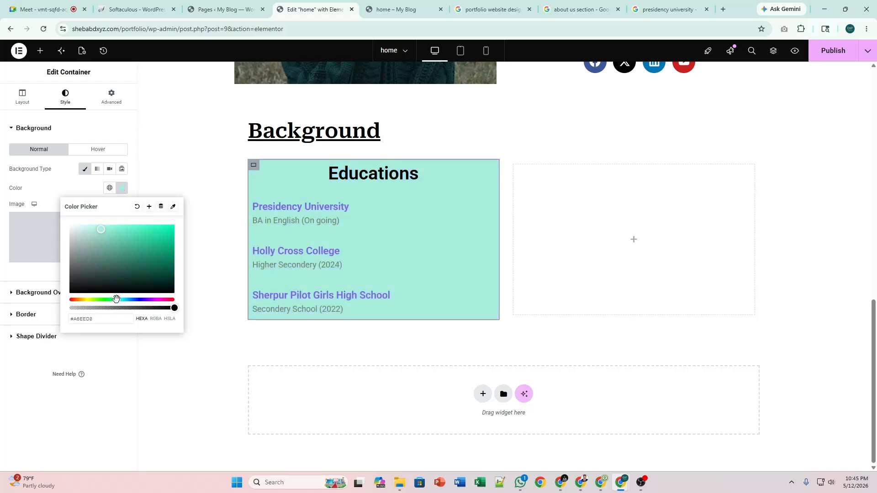
{"action": "left_click_drag", "start_coordinate": [100, 230], "coordinate": [60, 241]}
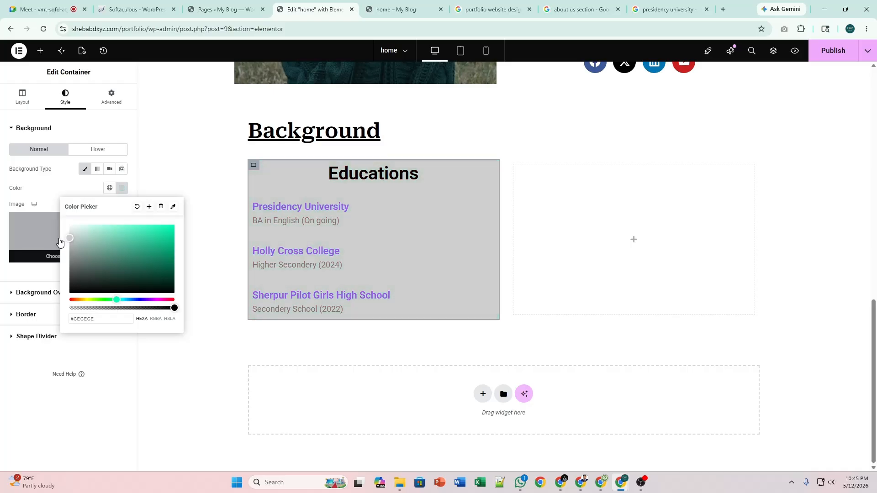
{"action": "left_click", "coordinate": [125, 187]}
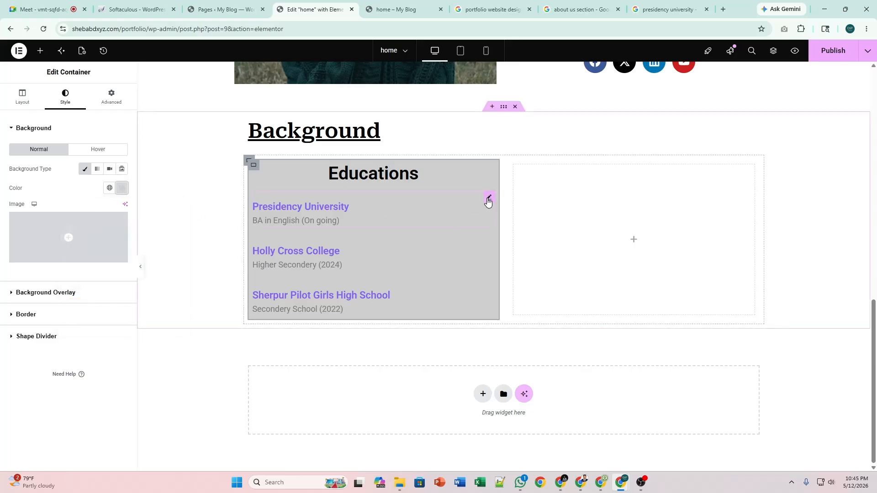
{"action": "left_click", "coordinate": [488, 199]}
{"action": "left_click", "coordinate": [66, 97]}
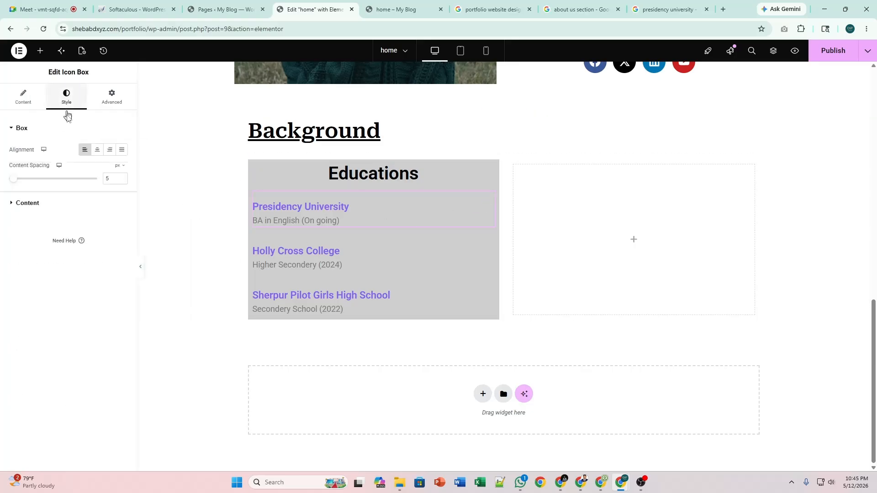
{"action": "left_click", "coordinate": [97, 153]}
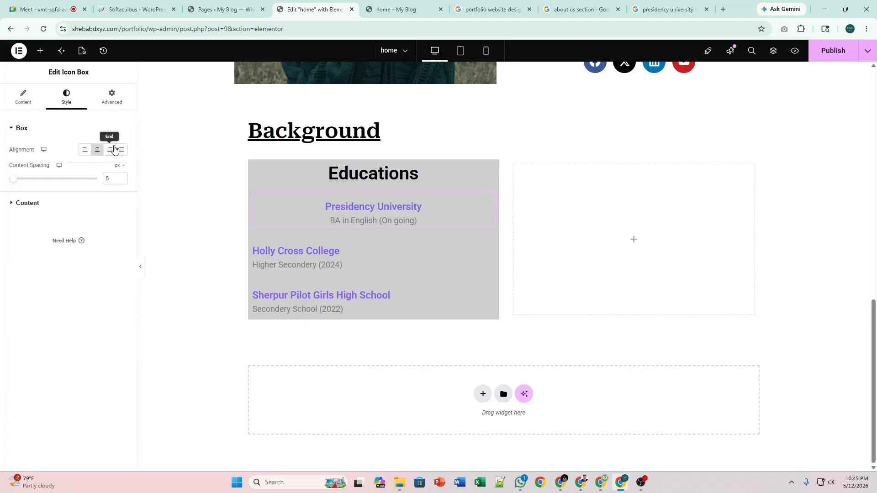
{"action": "left_click", "coordinate": [85, 152]}
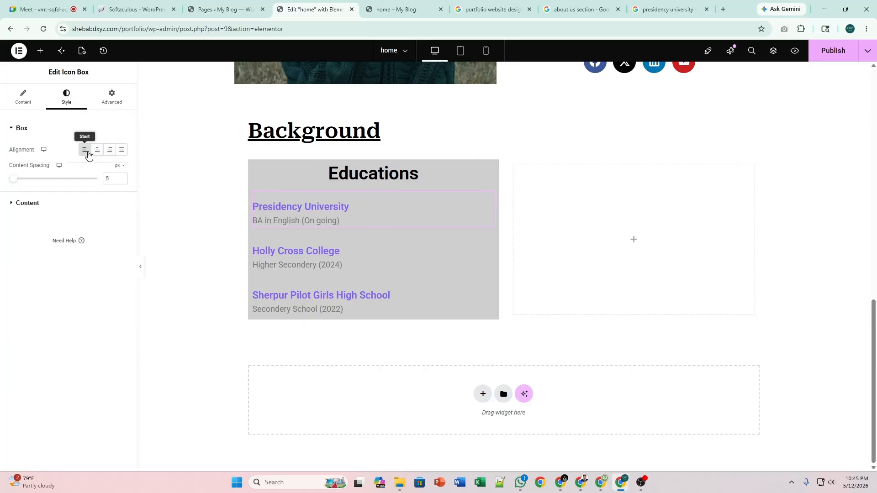
{"action": "scroll", "coordinate": [180, 336], "scroll_direction": "up", "scroll_amount": 4}
{"action": "scroll", "coordinate": [211, 332], "scroll_direction": "down", "scroll_amount": 3}
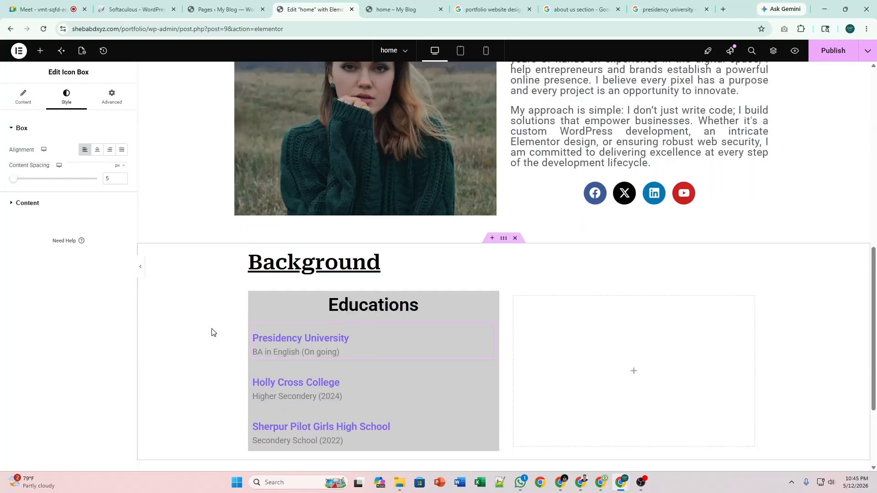
Reselect the Educations card and adjust its background colour to #D5D5D5.
{"action": "left_click", "coordinate": [489, 218]}
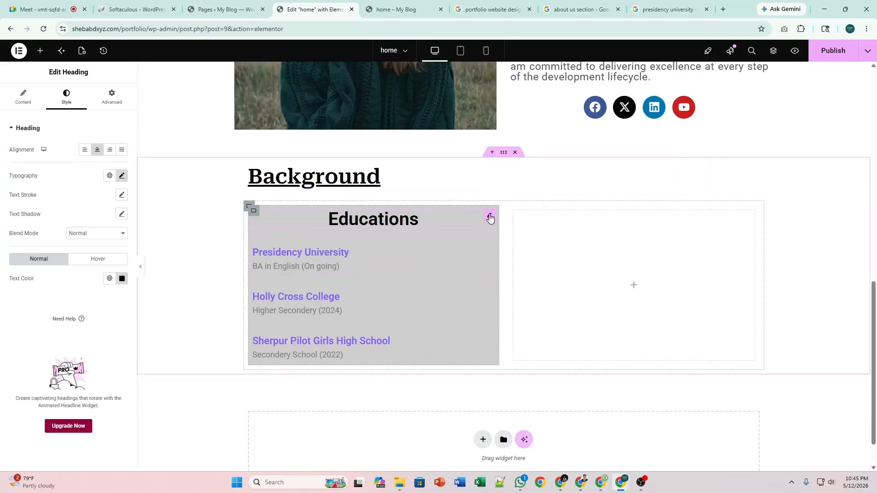
{"action": "left_click", "coordinate": [255, 212]}
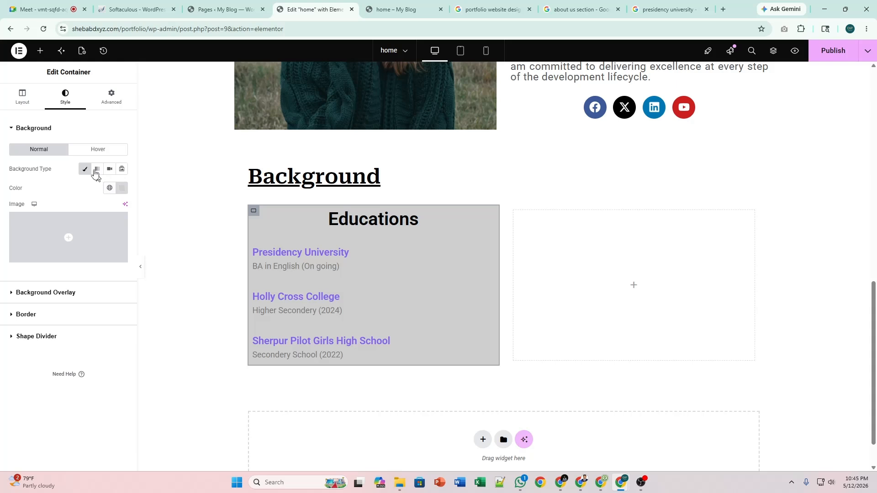
{"action": "left_click", "coordinate": [121, 189]}
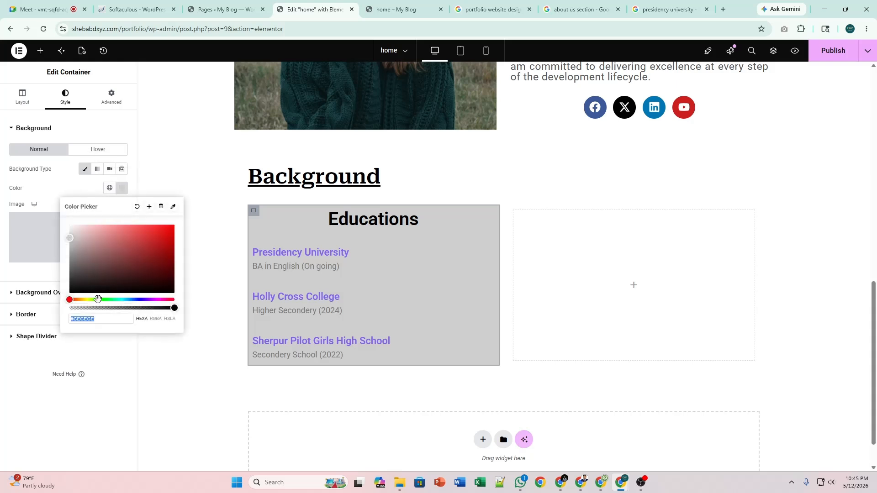
{"action": "mouse_move", "coordinate": [97, 300]}
{"action": "left_mouse_down"}
{"action": "mouse_move", "coordinate": [117, 300]}
{"action": "mouse_move", "coordinate": [100, 299]}
{"action": "left_mouse_up"}
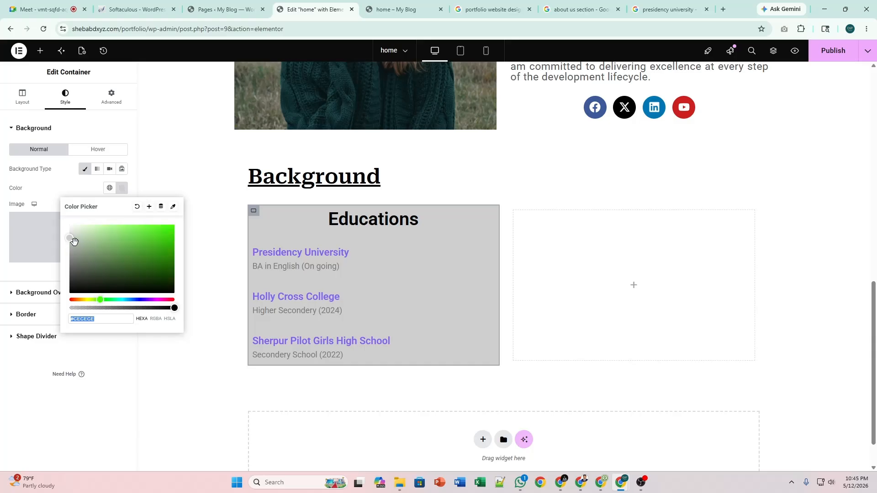
{"action": "mouse_move", "coordinate": [71, 239]}
{"action": "left_mouse_down"}
{"action": "mouse_move", "coordinate": [185, 275]}
{"action": "mouse_move", "coordinate": [161, 278]}
{"action": "mouse_move", "coordinate": [154, 261]}
{"action": "mouse_move", "coordinate": [96, 260]}
{"action": "mouse_move", "coordinate": [67, 237]}
{"action": "left_mouse_up"}
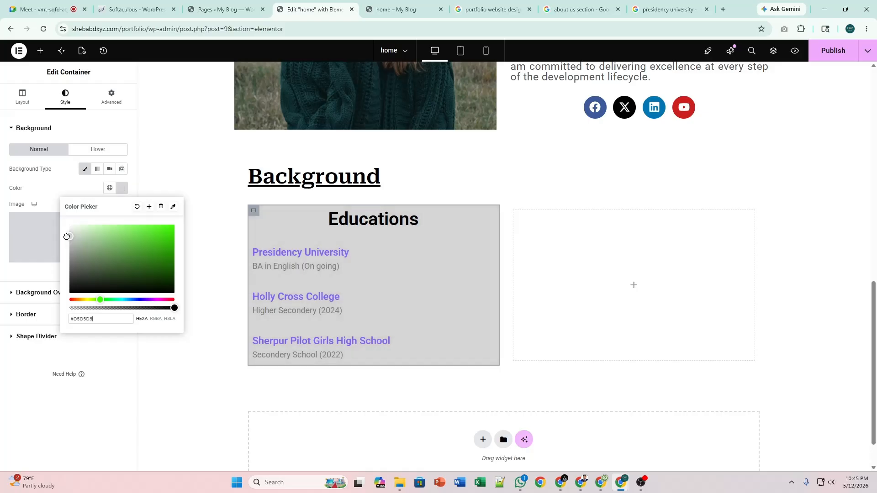
{"action": "left_click", "coordinate": [121, 188]}
Give the Educations card a solid 1 px border.
{"action": "left_click", "coordinate": [73, 294]}
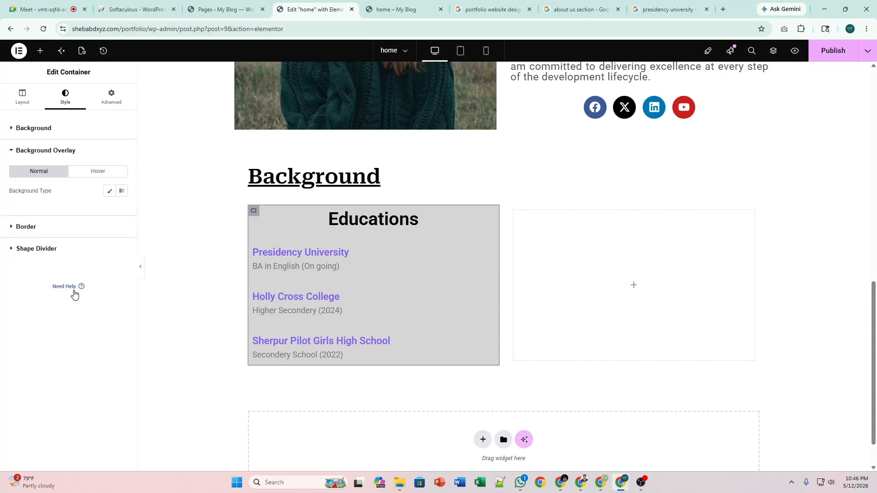
{"action": "left_click", "coordinate": [56, 230]}
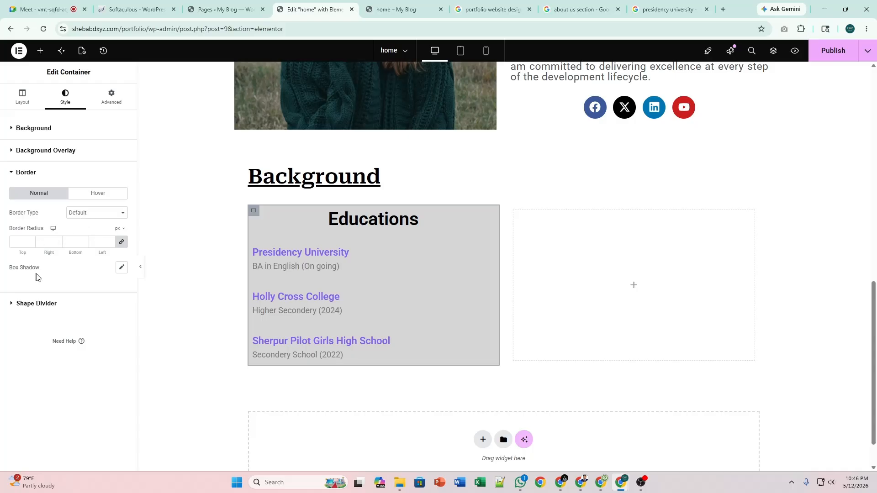
{"action": "left_click", "coordinate": [122, 268]}
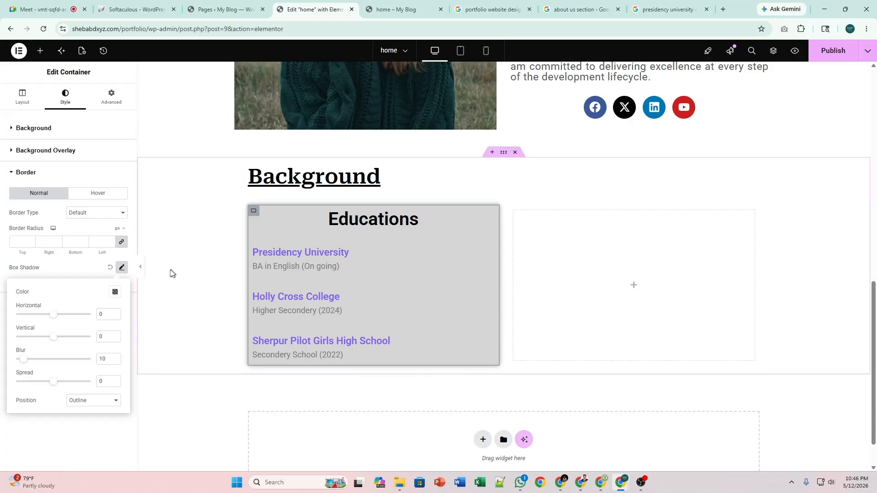
{"action": "left_click", "coordinate": [122, 270]}
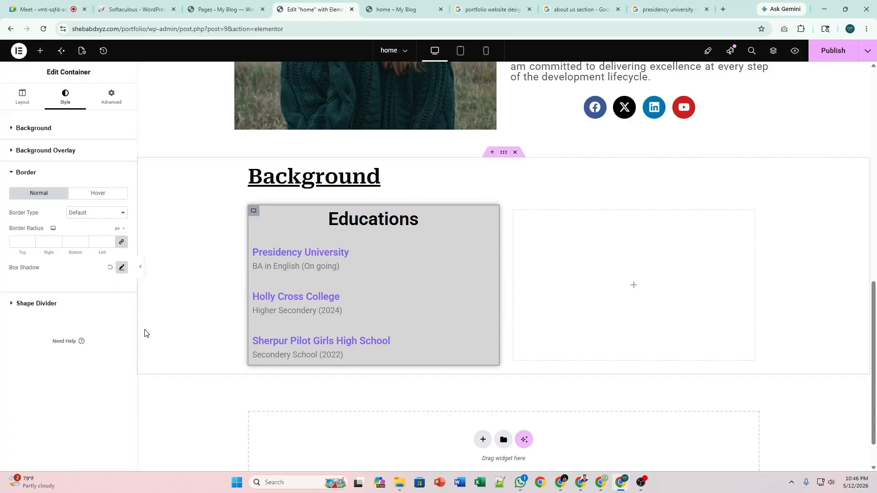
{"action": "left_click", "coordinate": [104, 213]}
{"action": "left_click", "coordinate": [101, 246]}
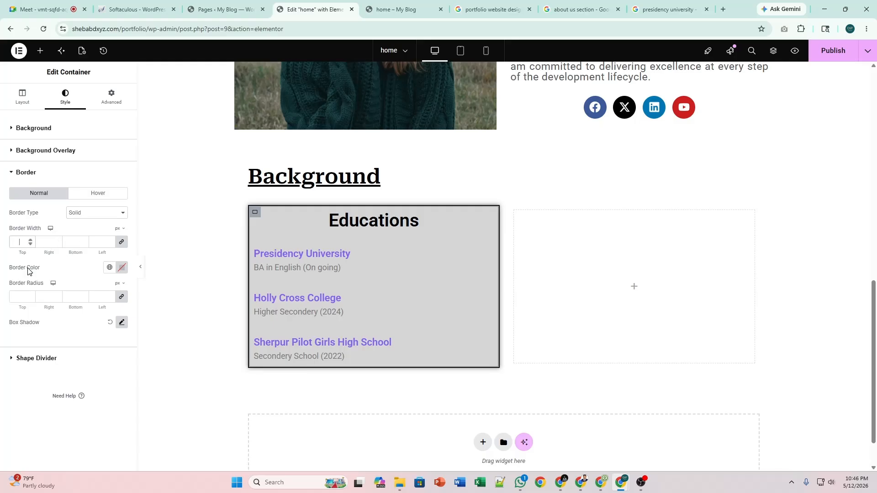
{"action": "type", "text": "1"}
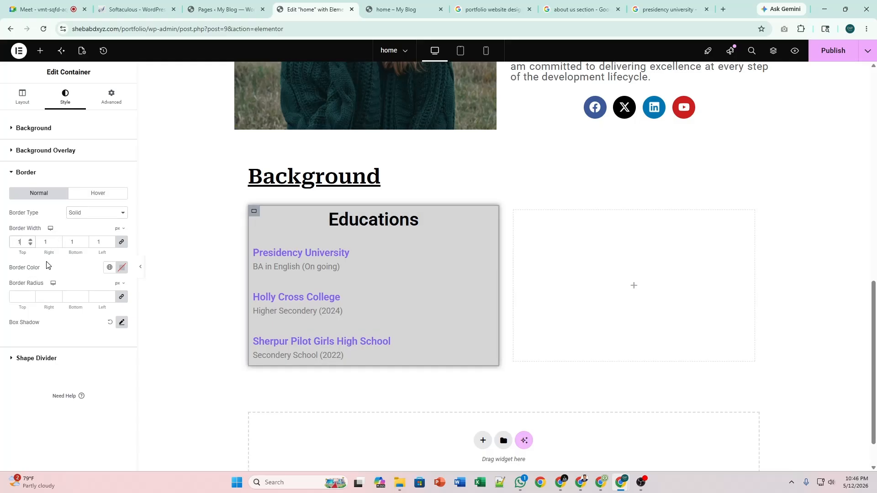
Colour the border with the global grey Text colour and round the corners to 10 px.
{"action": "left_click", "coordinate": [121, 269]}
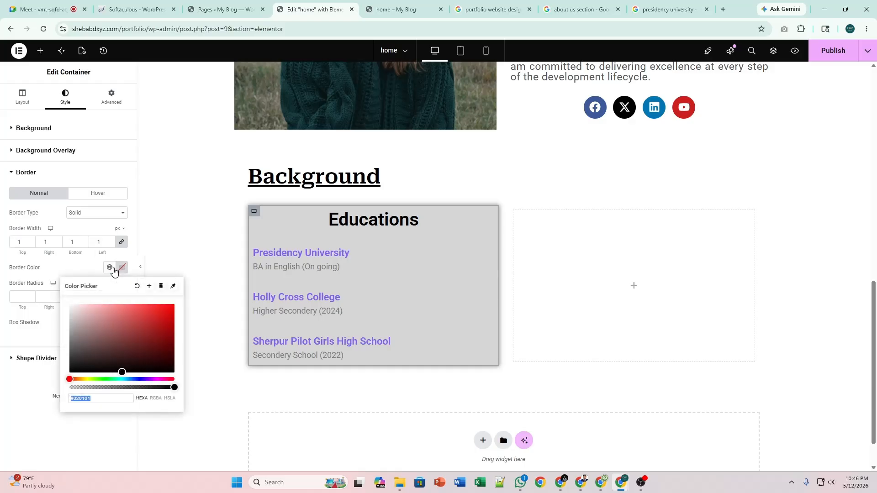
{"action": "left_click", "coordinate": [110, 267]}
{"action": "left_click", "coordinate": [61, 311]}
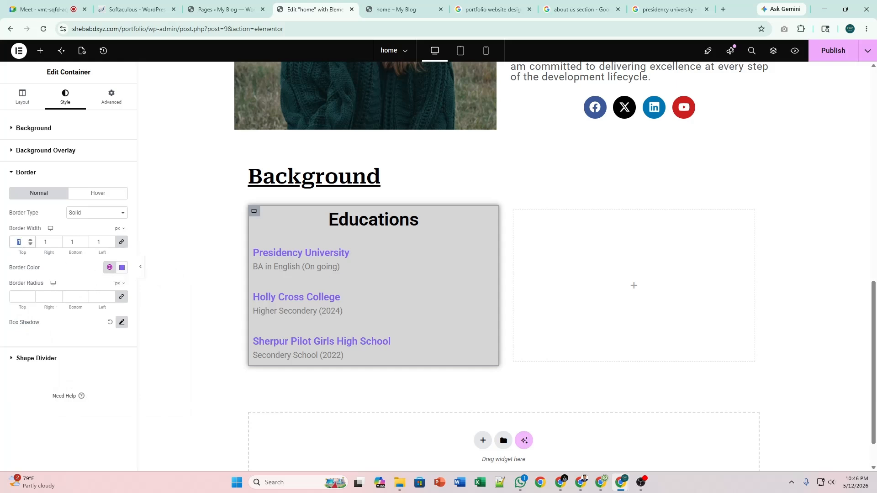
{"action": "type", "text": "3"}
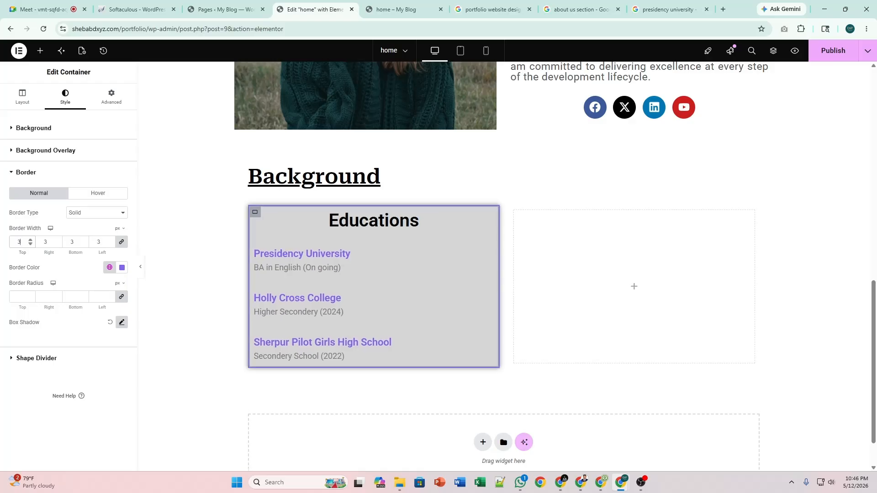
{"action": "type", "text": "1"}
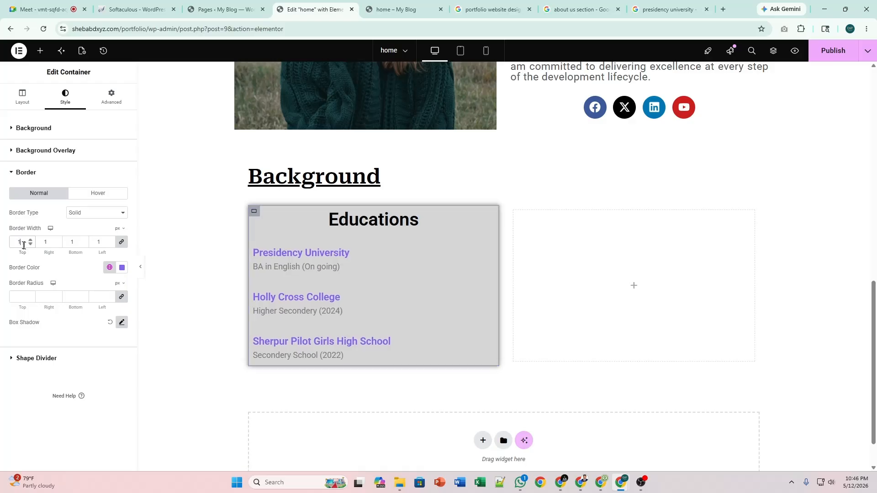
{"action": "left_click", "coordinate": [110, 268]}
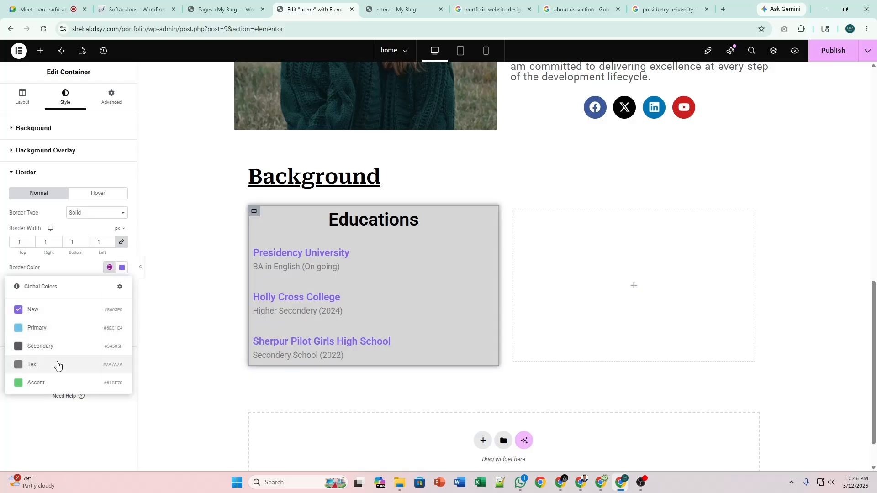
{"action": "left_click", "coordinate": [57, 365]}
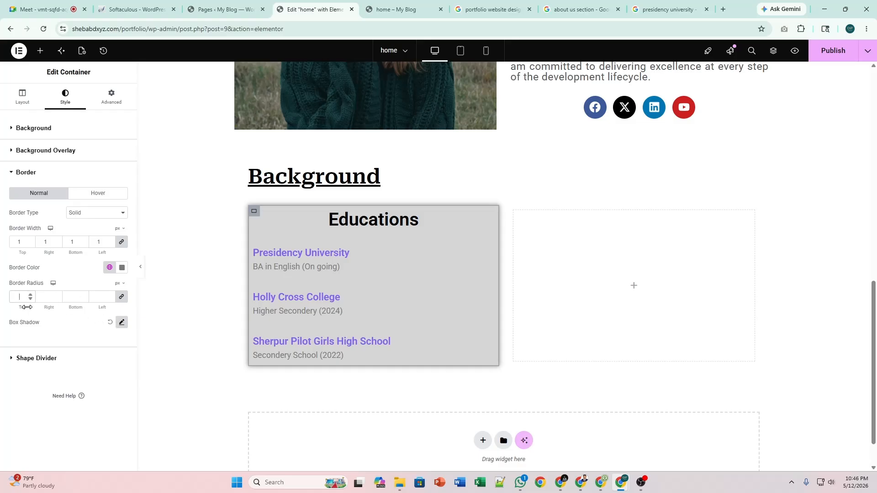
{"action": "type", "text": "30"}
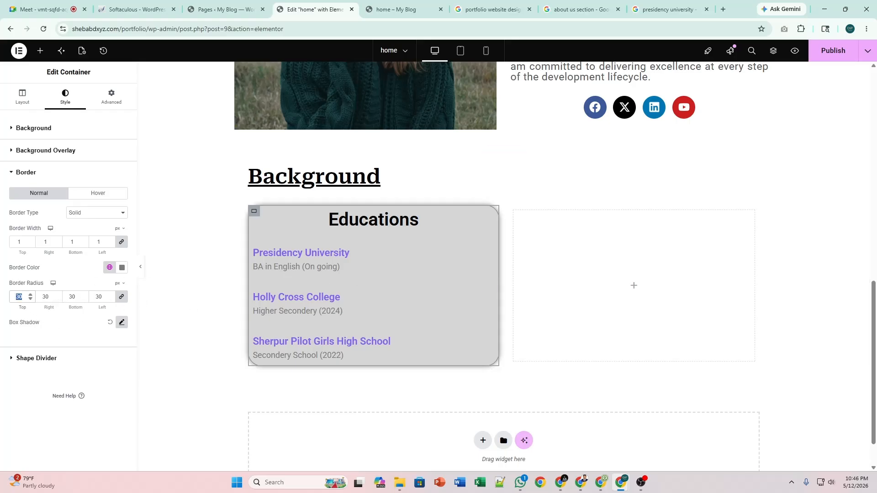
{"action": "type", "text": "10"}
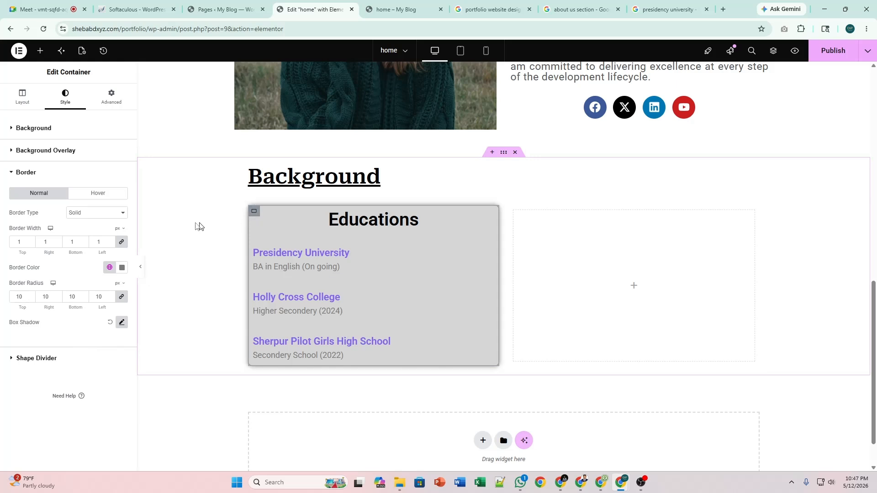
{"action": "left_click", "coordinate": [71, 130]}
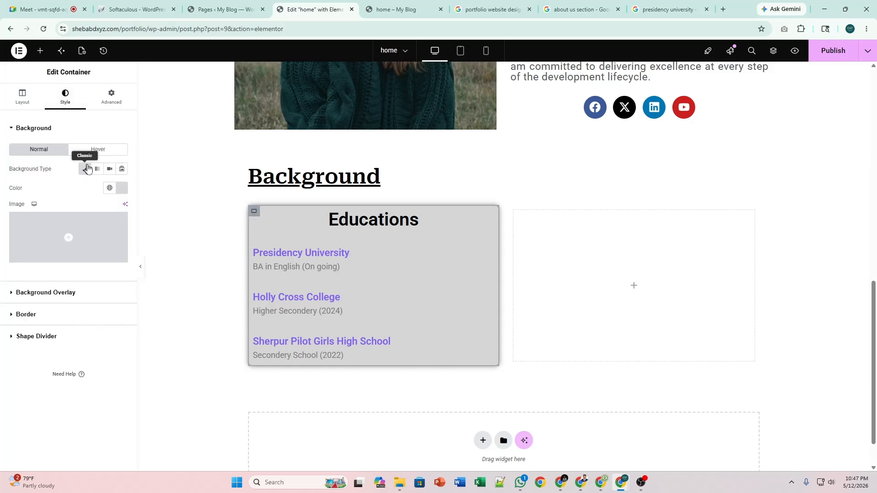
Clear the card's grey background colour so it shows white, checking the result in preview.
{"action": "left_click", "coordinate": [83, 169]}
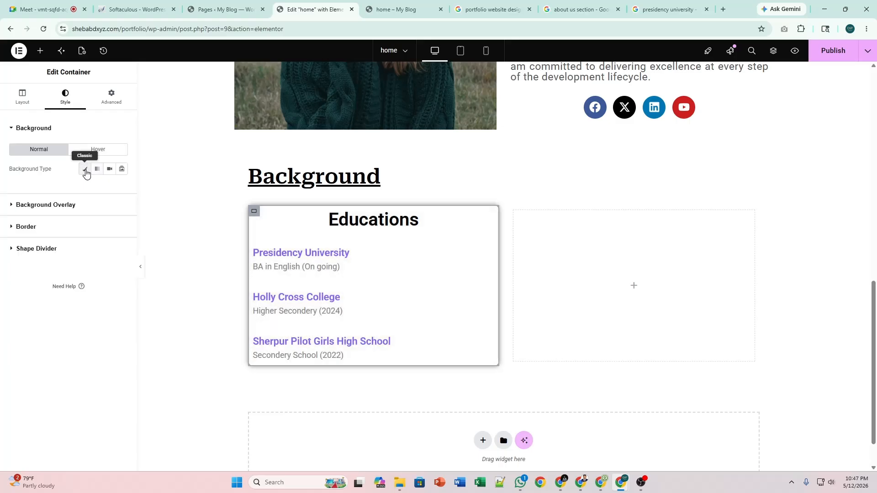
{"action": "left_click", "coordinate": [84, 169]}
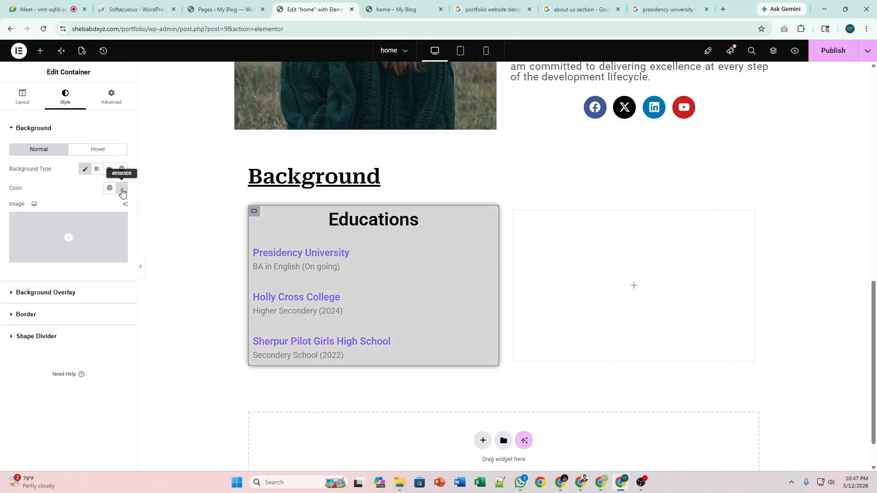
{"action": "left_click", "coordinate": [123, 192]}
{"action": "left_click", "coordinate": [138, 206]}
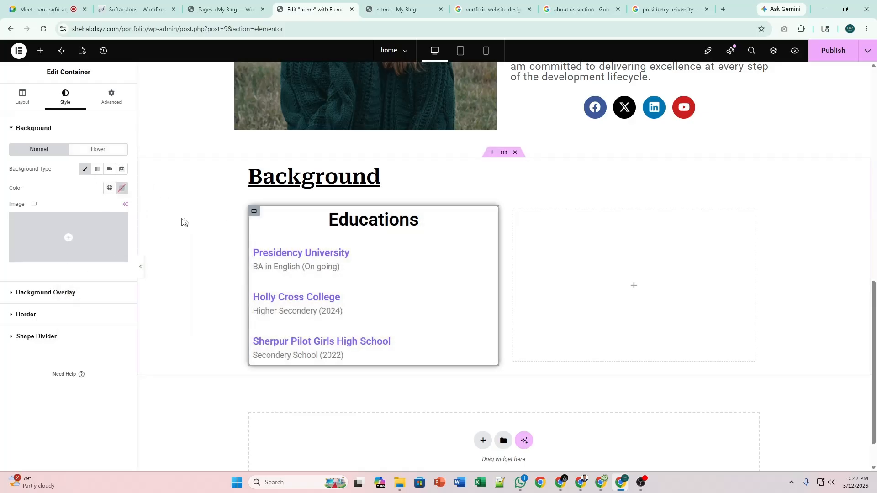
{"action": "left_click", "coordinate": [141, 269]}
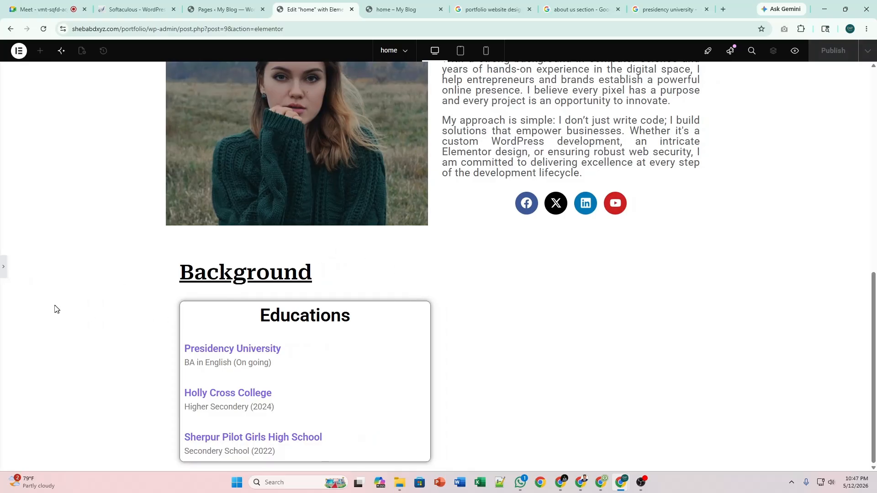
{"action": "left_click", "coordinate": [4, 268]}
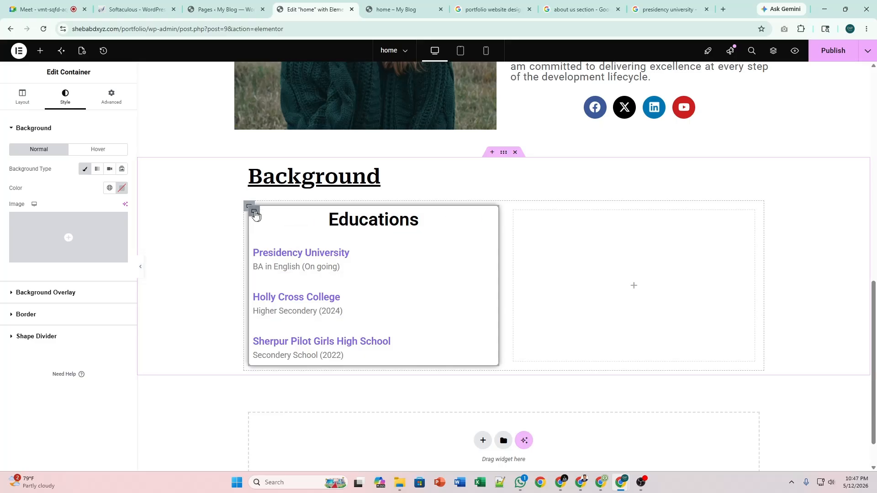
Set the Educations card's padding to 20 px on all four sides.
{"action": "left_click", "coordinate": [106, 104]}
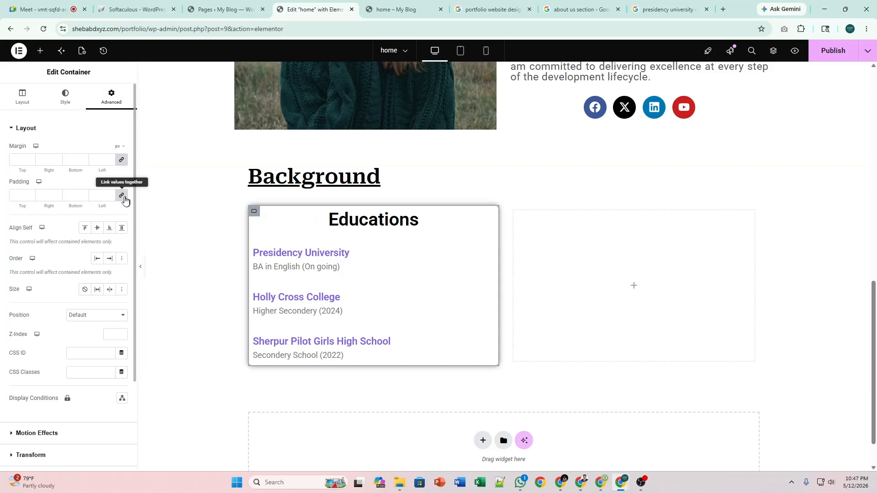
{"action": "left_click", "coordinate": [121, 195]}
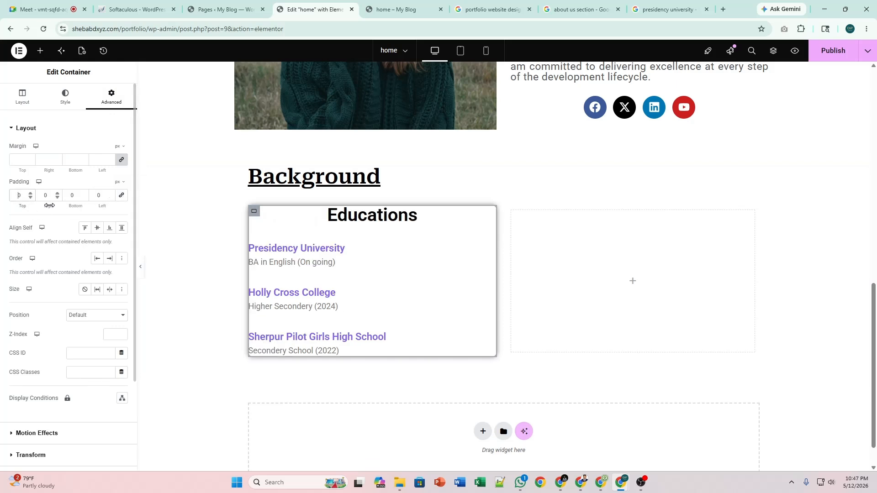
{"action": "type", "text": "1"}
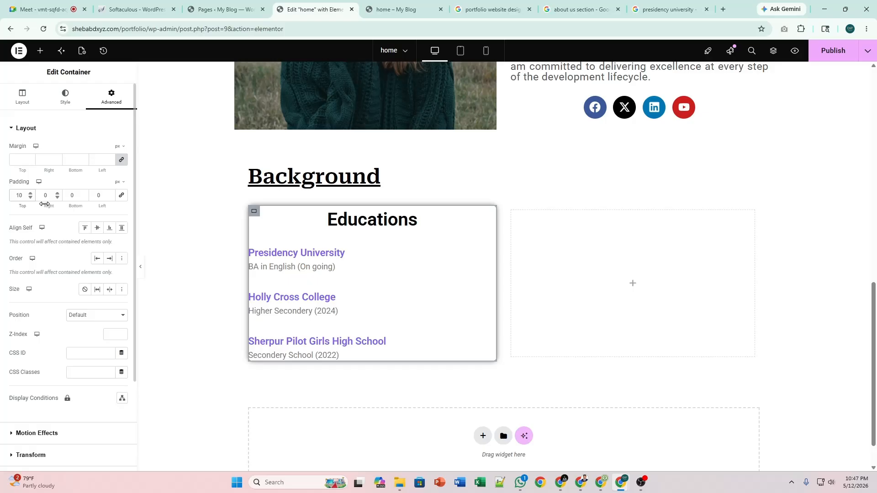
{"action": "key", "text": "BackSpace"}
{"action": "type", "text": "2"}
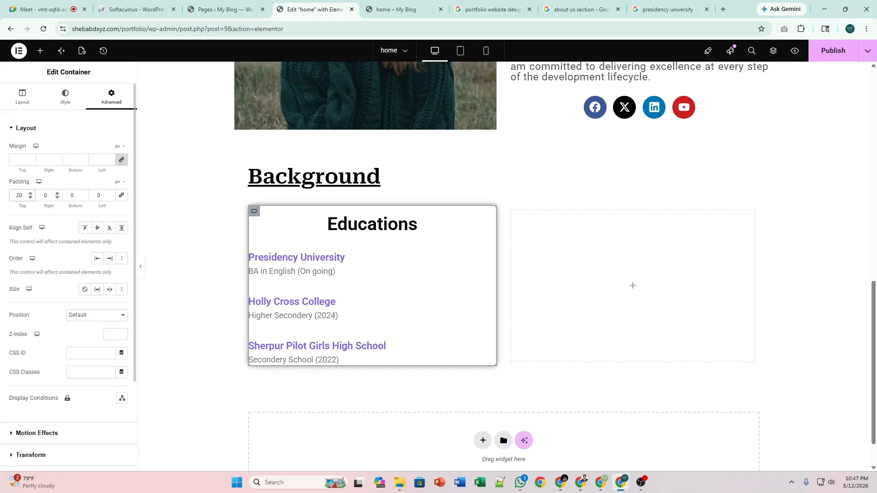
{"action": "left_click", "coordinate": [121, 195]}
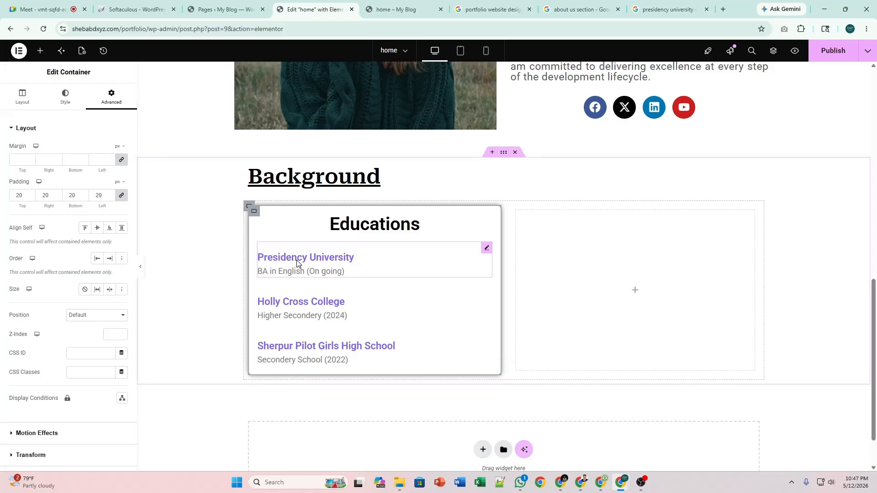
Try Center alignment on the Presidency University entry, revert it to Start (left), and preview the card.
{"action": "left_click", "coordinate": [486, 248]}
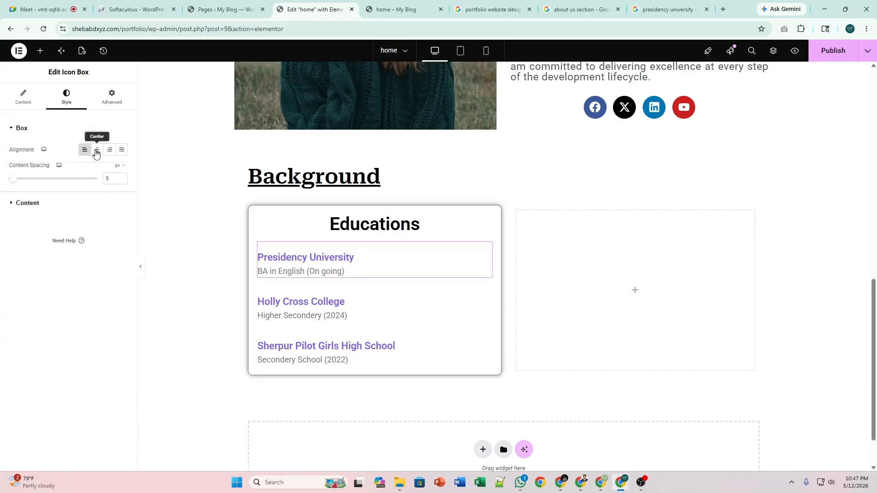
{"action": "left_click", "coordinate": [97, 150]}
{"action": "left_click", "coordinate": [486, 292]}
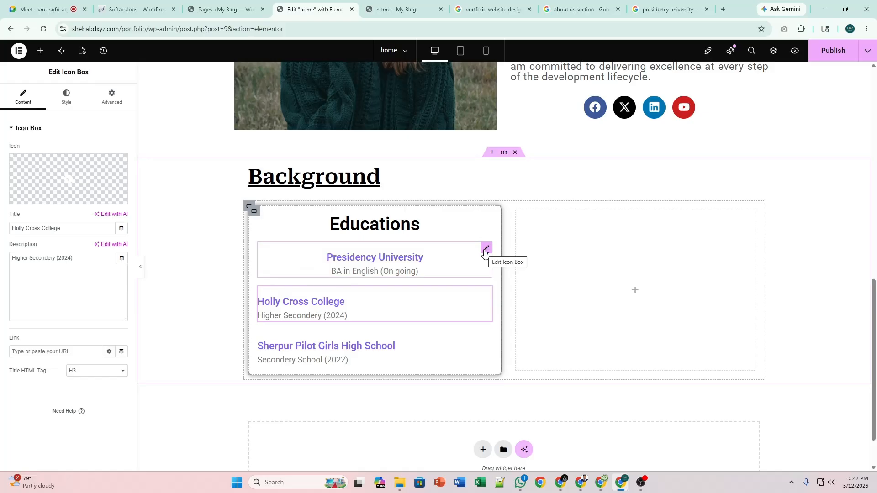
{"action": "left_click", "coordinate": [485, 250]}
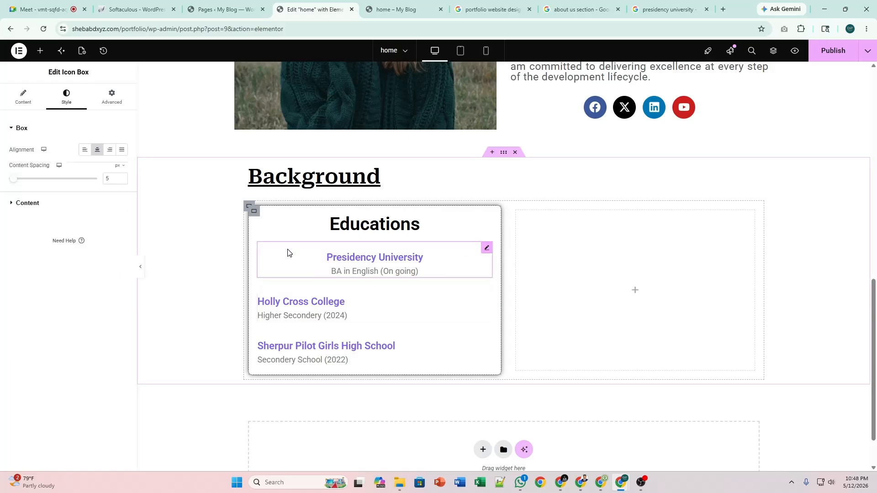
{"action": "left_click", "coordinate": [86, 151]}
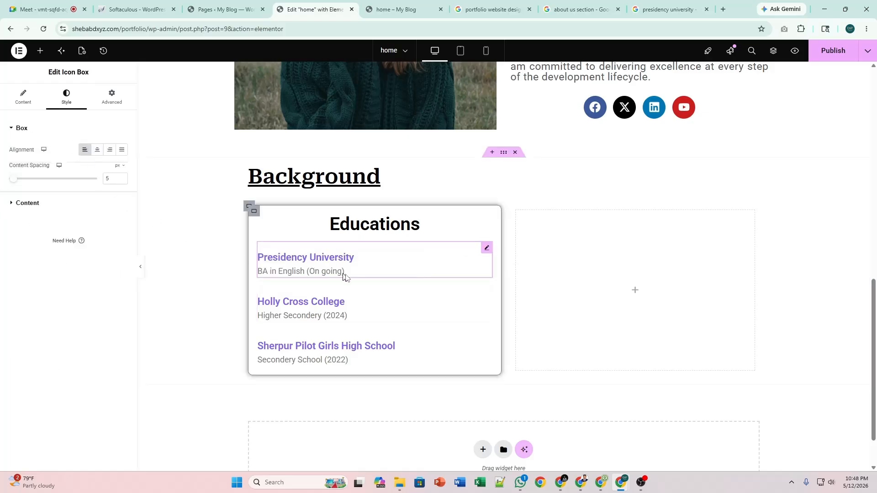
{"action": "left_click", "coordinate": [137, 269]}
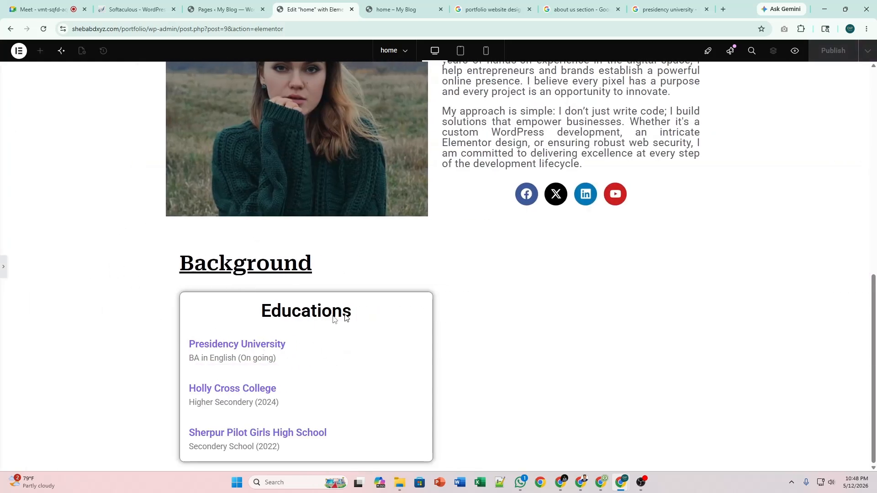
{"action": "left_click", "coordinate": [3, 268]}
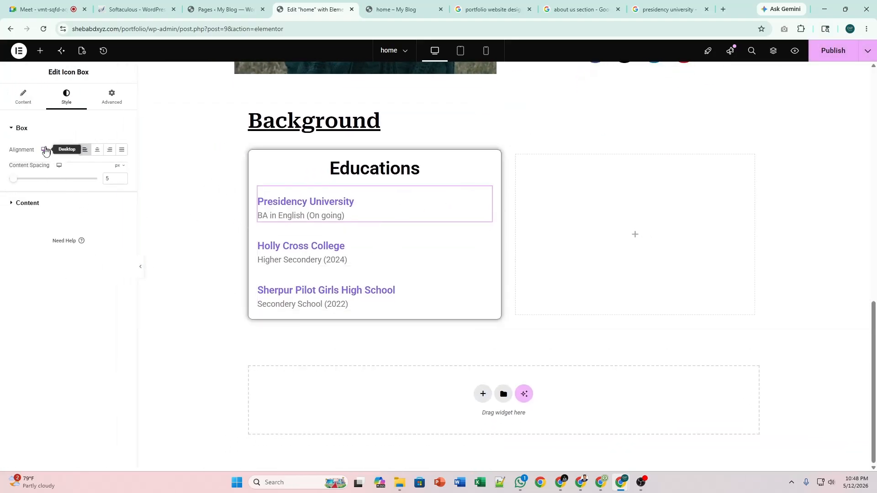
Set the Presidency University title's letter spacing to 0.5 px.
{"action": "left_click", "coordinate": [55, 204]}
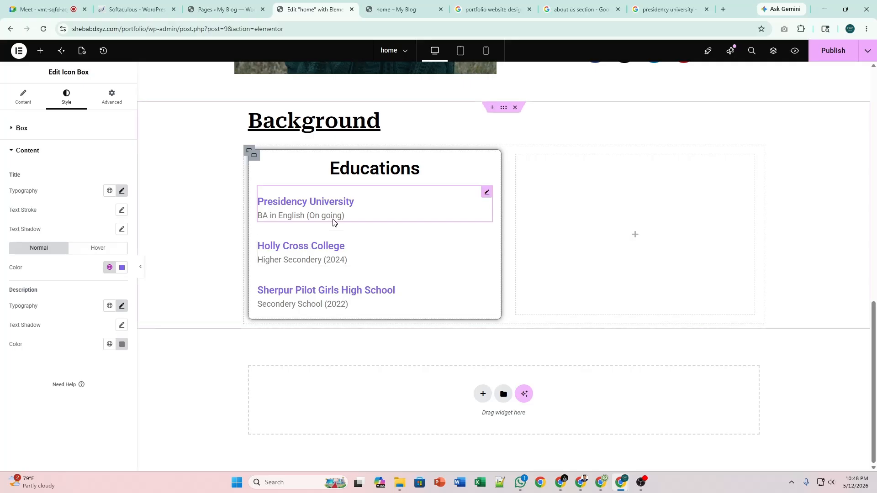
{"action": "left_click", "coordinate": [122, 196]}
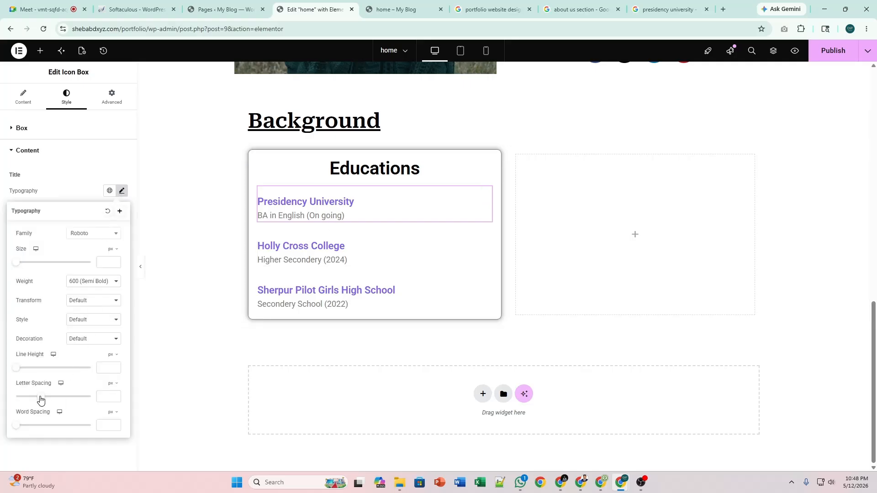
{"action": "left_click_drag", "start_coordinate": [41, 399], "coordinate": [45, 400]}
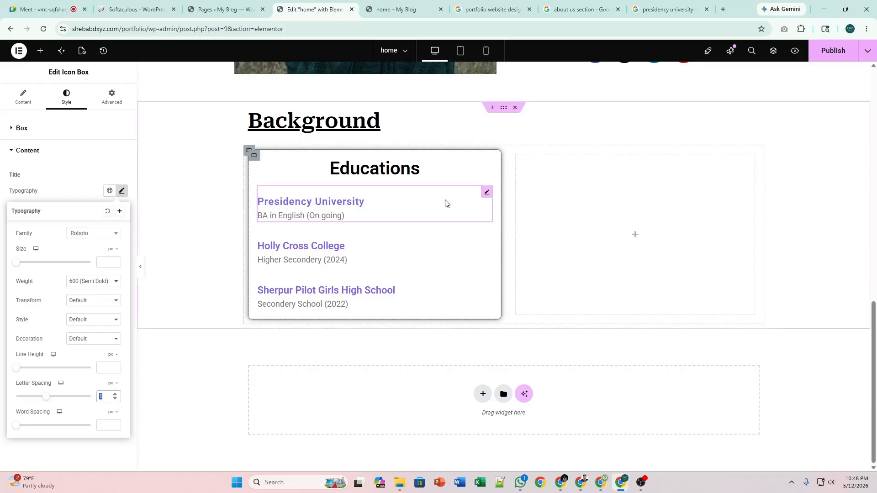
{"action": "left_click", "coordinate": [122, 192]}
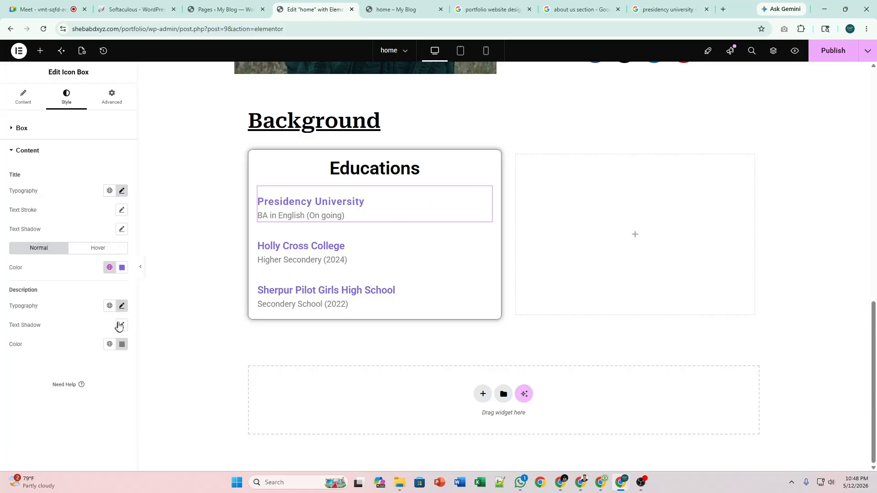
Set the Presidency University description's letter spacing to 1 px.
{"action": "left_click", "coordinate": [120, 307]}
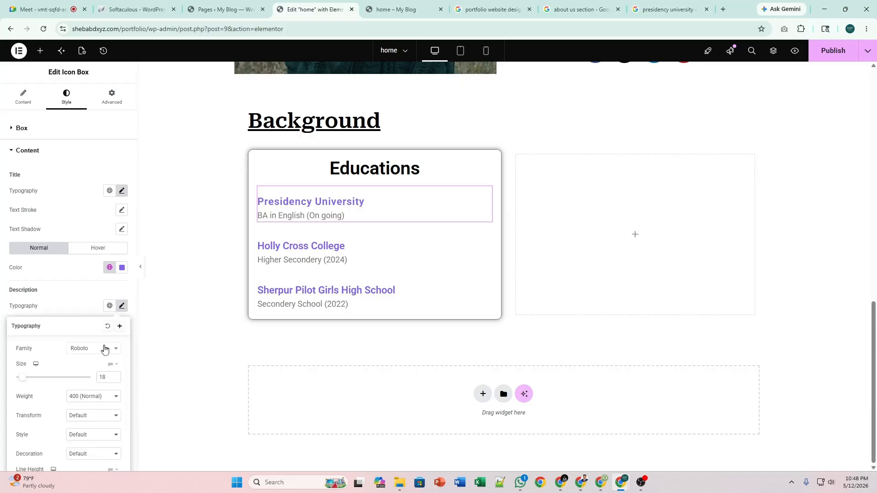
{"action": "scroll", "coordinate": [105, 381], "scroll_direction": "down", "scroll_amount": 2}
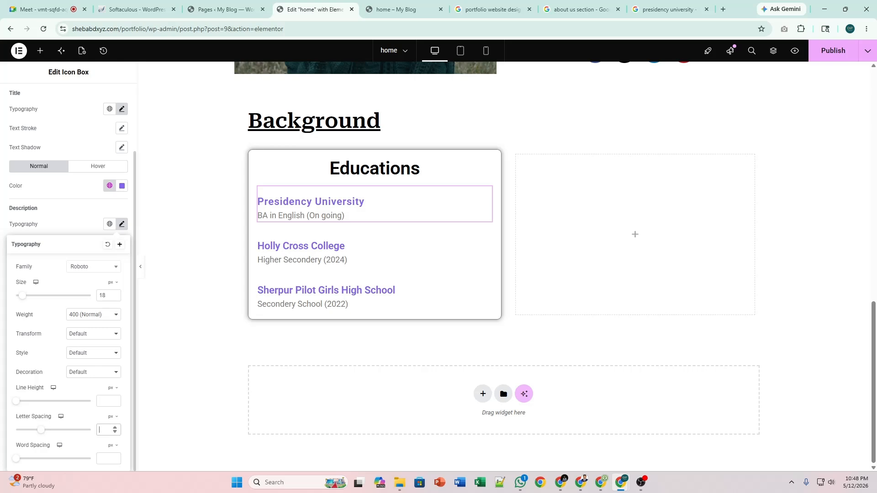
{"action": "type", "text": "1"}
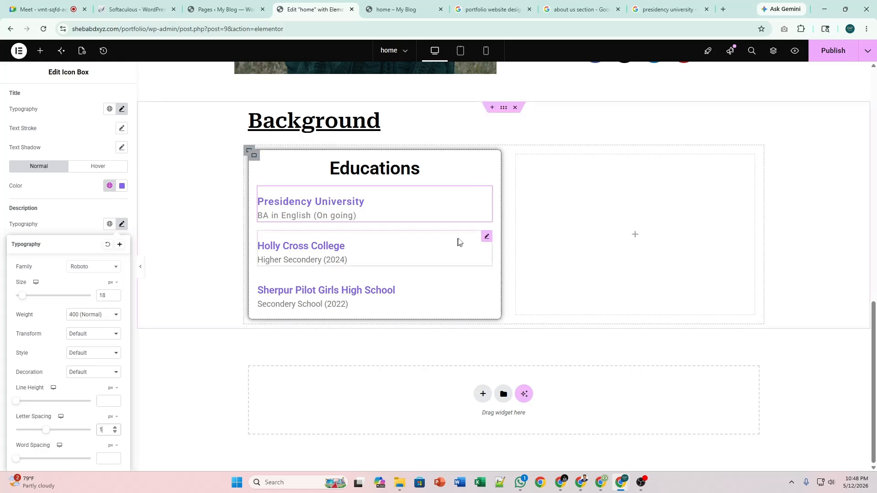
Copy Presidency University's style and paste it onto Holly Cross College and Sherpur Pilot Girls High School.
{"action": "left_click", "coordinate": [487, 195]}
{"action": "right_click", "coordinate": [487, 195]}
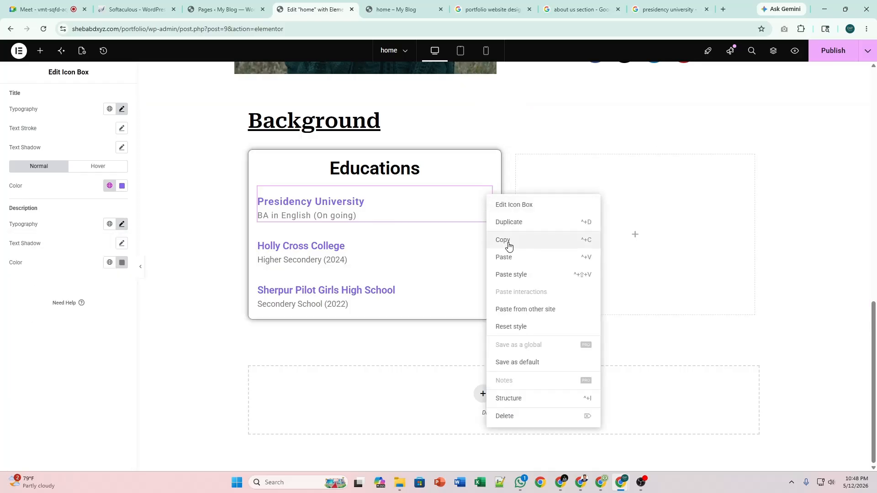
{"action": "left_click", "coordinate": [509, 246]}
{"action": "right_click", "coordinate": [487, 239]}
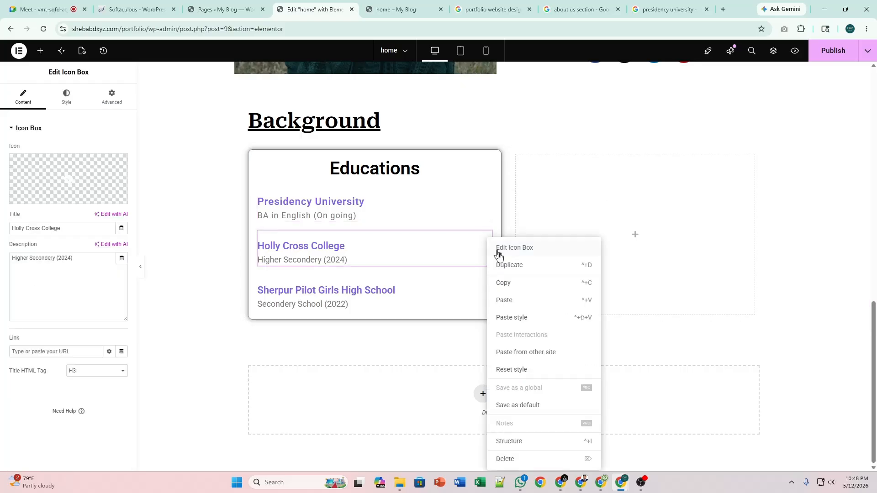
{"action": "left_click", "coordinate": [525, 315]}
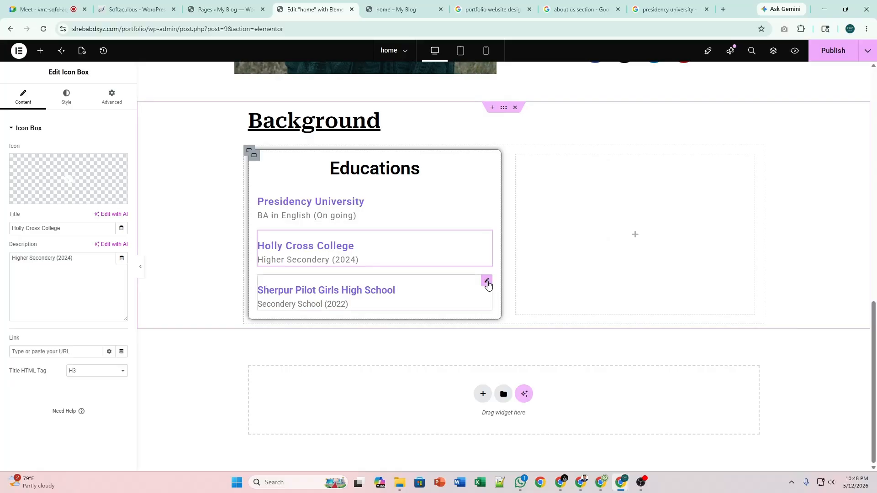
{"action": "right_click", "coordinate": [487, 280]}
{"action": "left_click", "coordinate": [519, 315]}
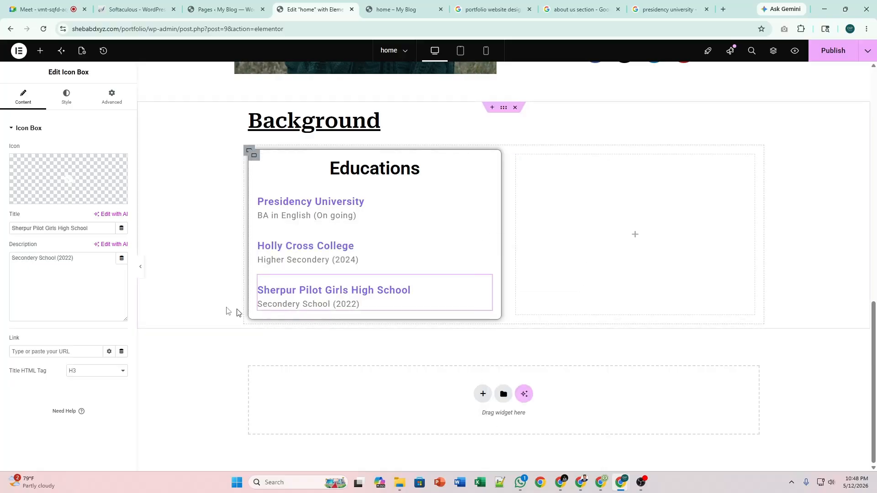
{"action": "left_click", "coordinate": [140, 267]}
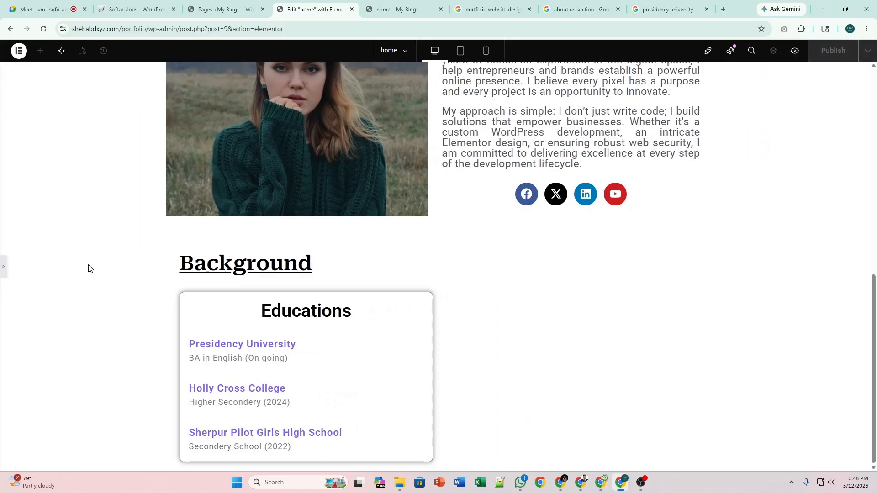
{"action": "left_click", "coordinate": [2, 269]}
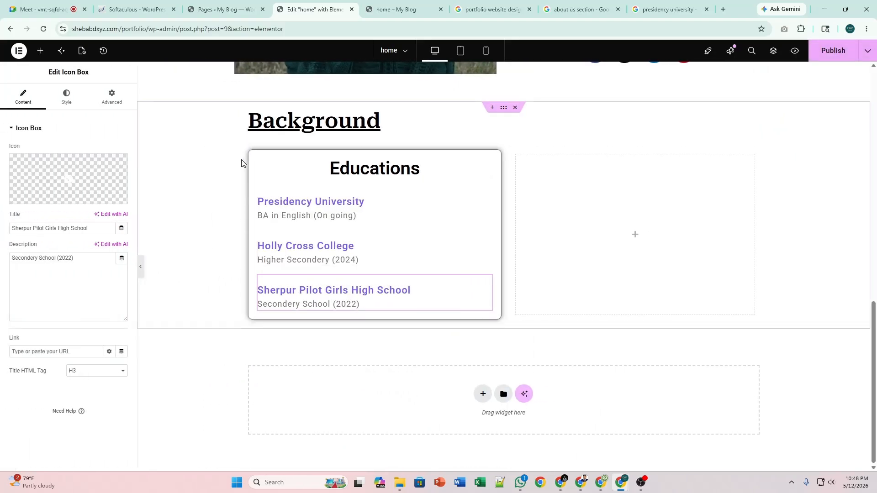
{"action": "left_click", "coordinate": [255, 161]}
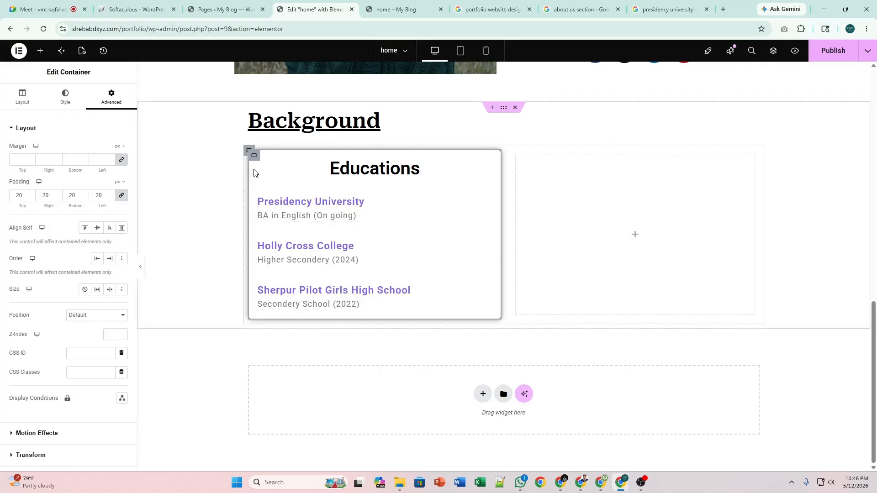
Add a dark box shadow to the Educations card with 10 px blur and spread 10 px.
{"action": "left_click", "coordinate": [66, 98]}
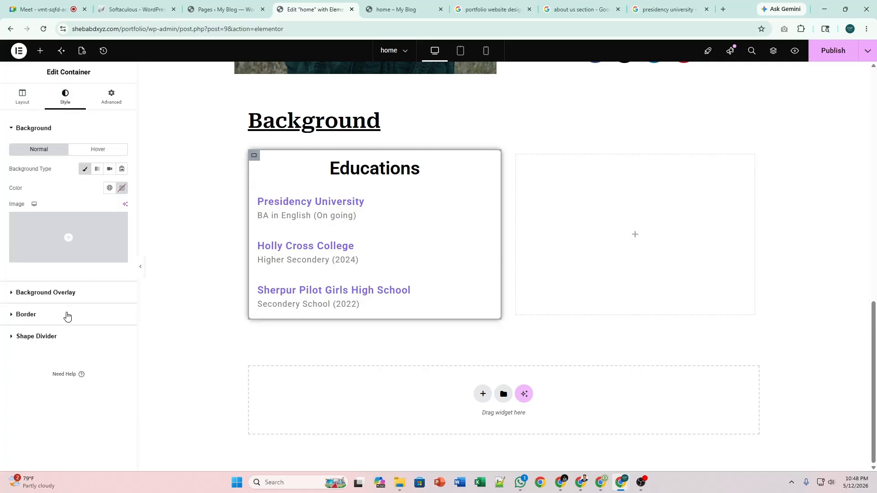
{"action": "left_click", "coordinate": [67, 316]}
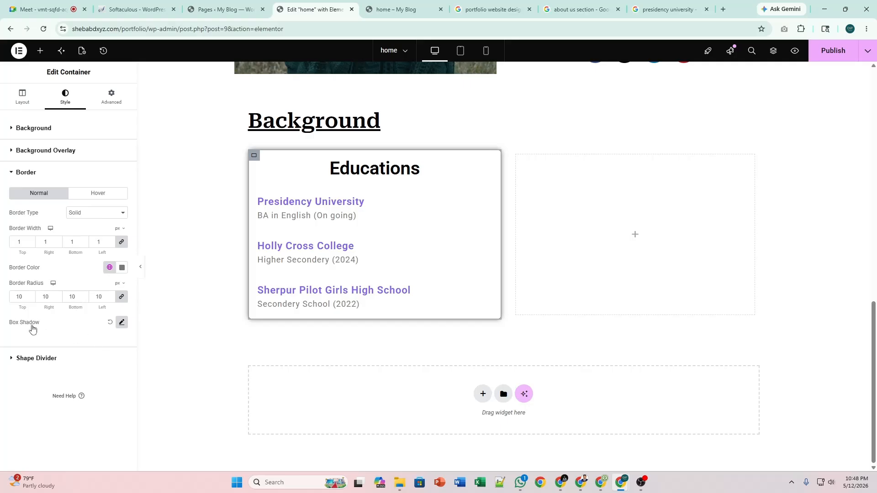
{"action": "left_click", "coordinate": [121, 323]}
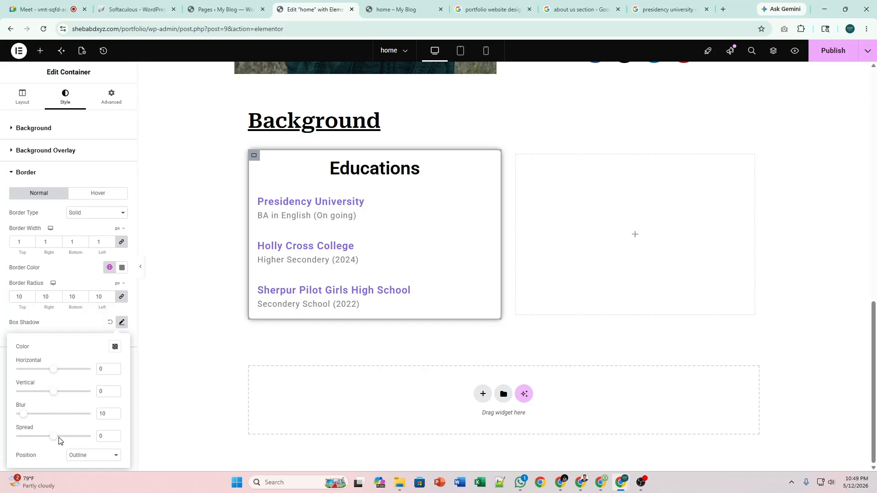
{"action": "left_click_drag", "start_coordinate": [55, 439], "coordinate": [59, 441]}
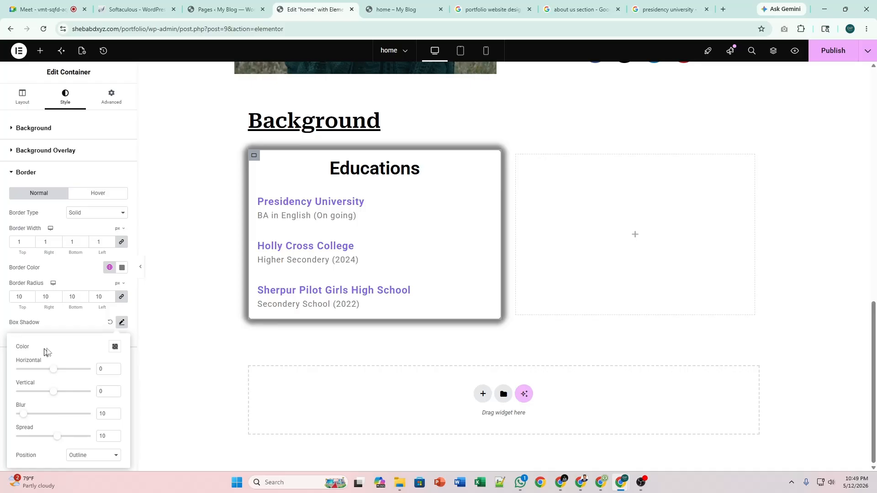
{"action": "left_click", "coordinate": [121, 322]}
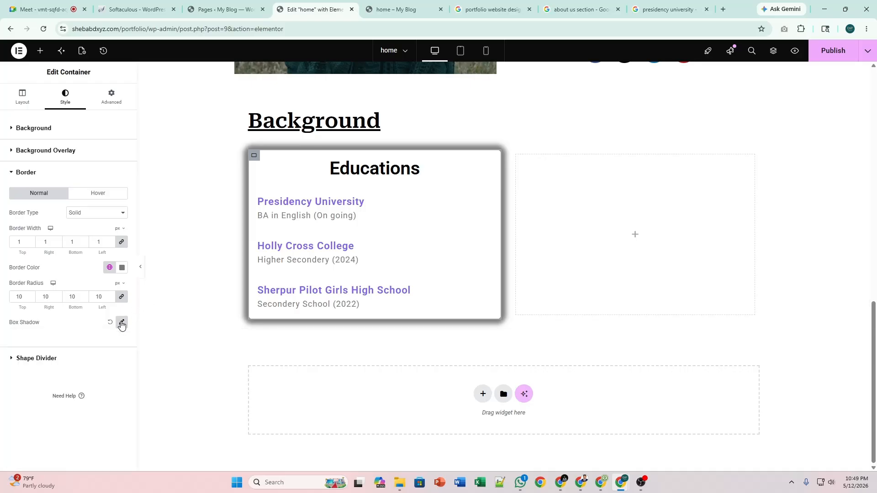
{"action": "left_click", "coordinate": [140, 267]}
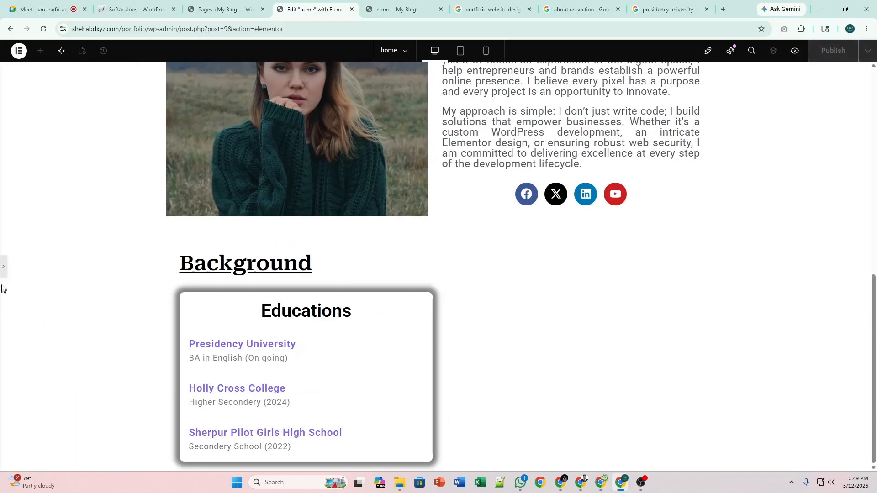
Try a purple colour for the Educations card's box shadow.
{"action": "left_click", "coordinate": [2, 273]}
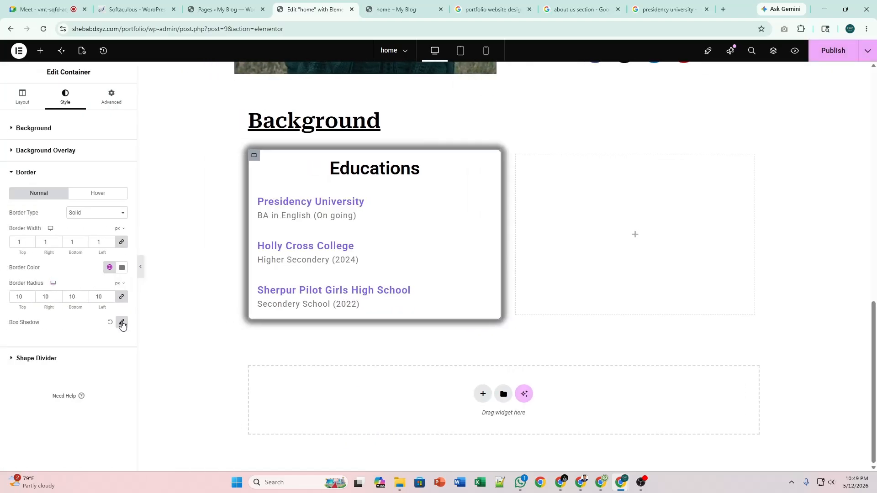
{"action": "left_click", "coordinate": [121, 322]}
{"action": "left_click", "coordinate": [115, 348]}
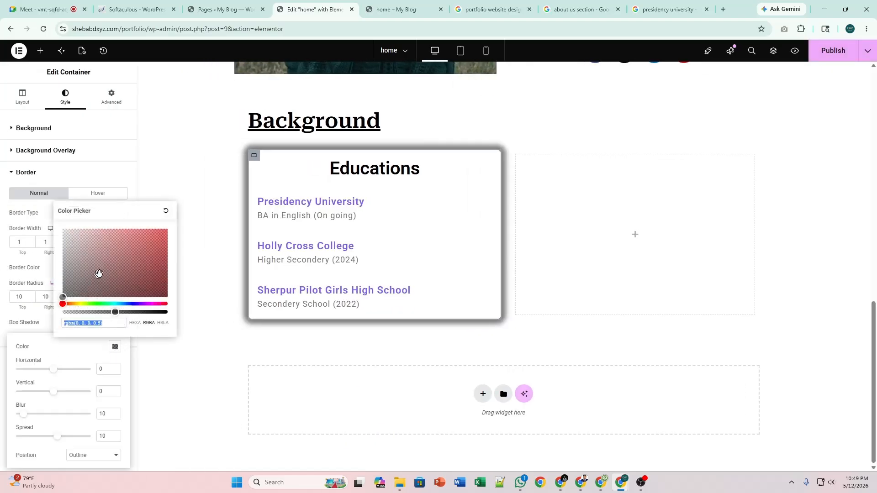
{"action": "left_click", "coordinate": [143, 303]}
{"action": "left_click", "coordinate": [132, 261]}
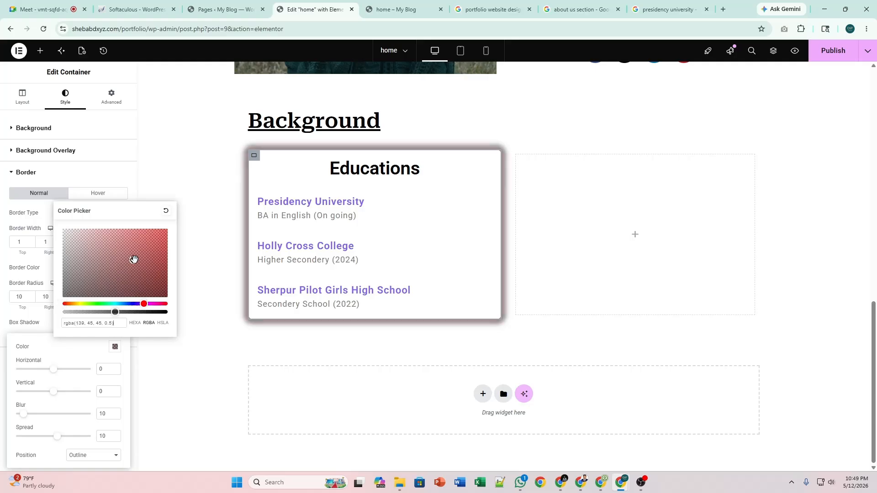
{"action": "left_click", "coordinate": [144, 305]}
{"action": "left_click", "coordinate": [145, 304]}
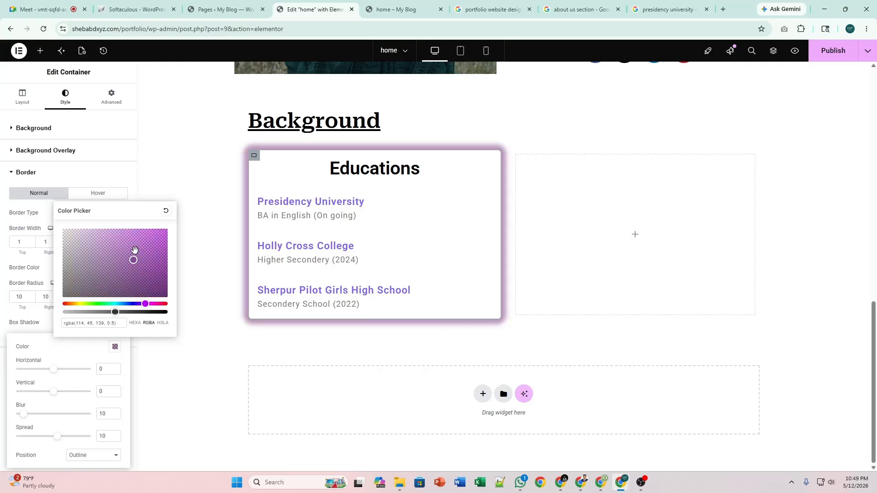
{"action": "left_click", "coordinate": [134, 250]}
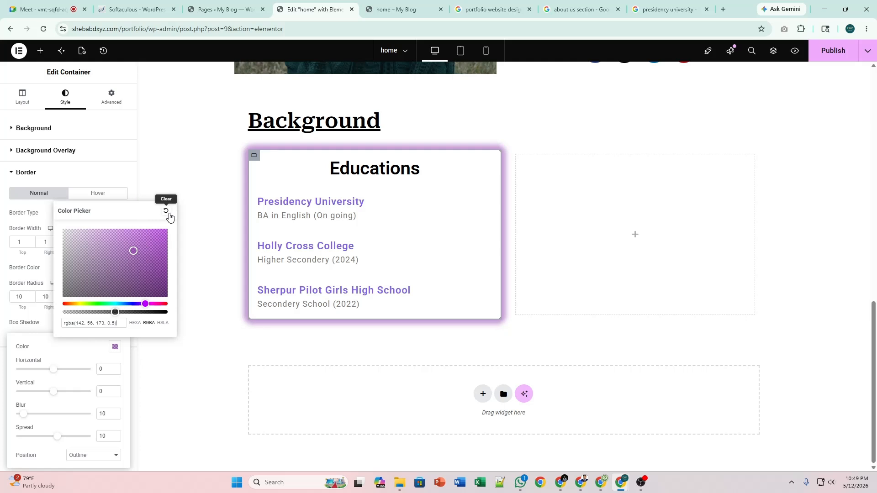
Change the shadow to translucent grey rgba(154,150,155,0.5), update the page and view its preview.
{"action": "left_click", "coordinate": [168, 213]}
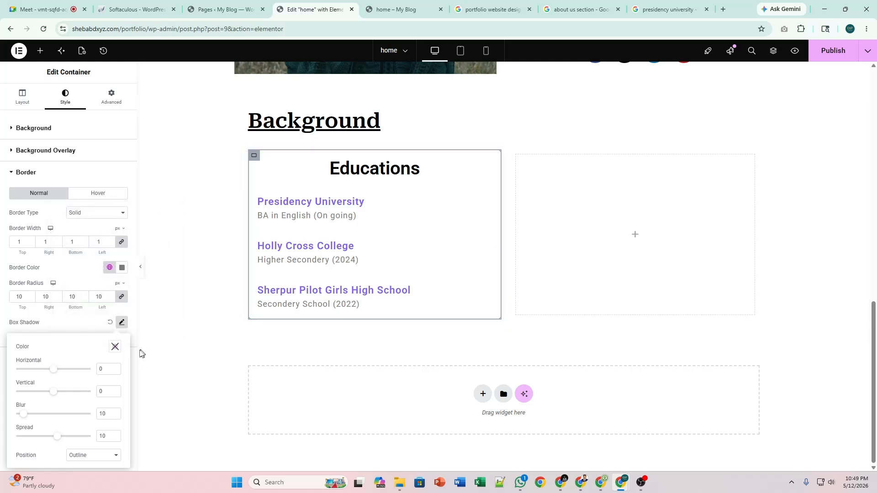
{"action": "left_click", "coordinate": [115, 349]}
{"action": "left_click", "coordinate": [116, 349]}
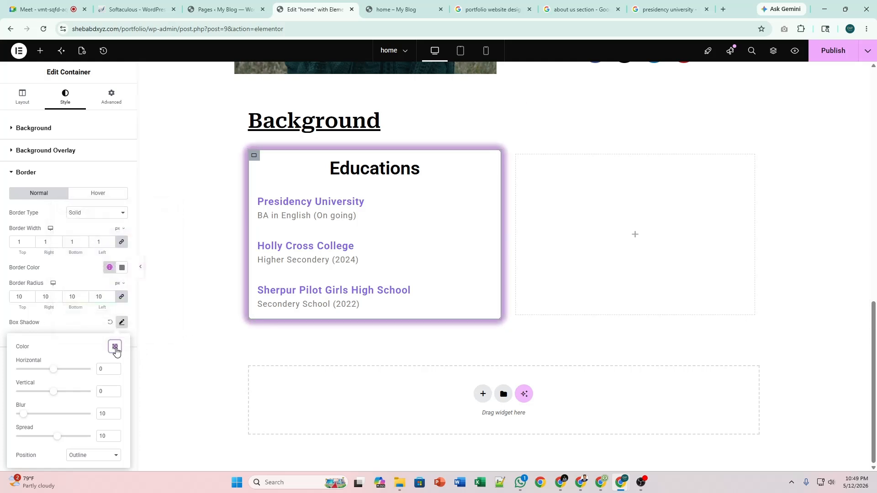
{"action": "left_click", "coordinate": [116, 350]}
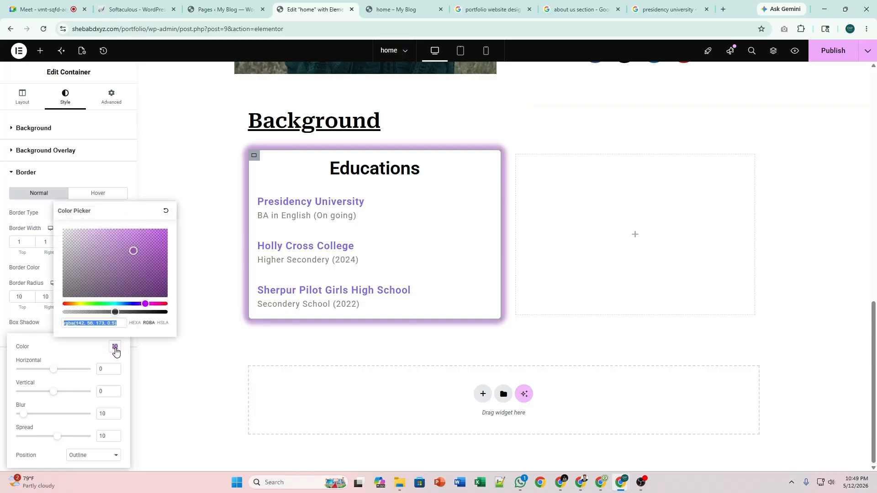
{"action": "left_click_drag", "start_coordinate": [85, 250], "coordinate": [65, 256]}
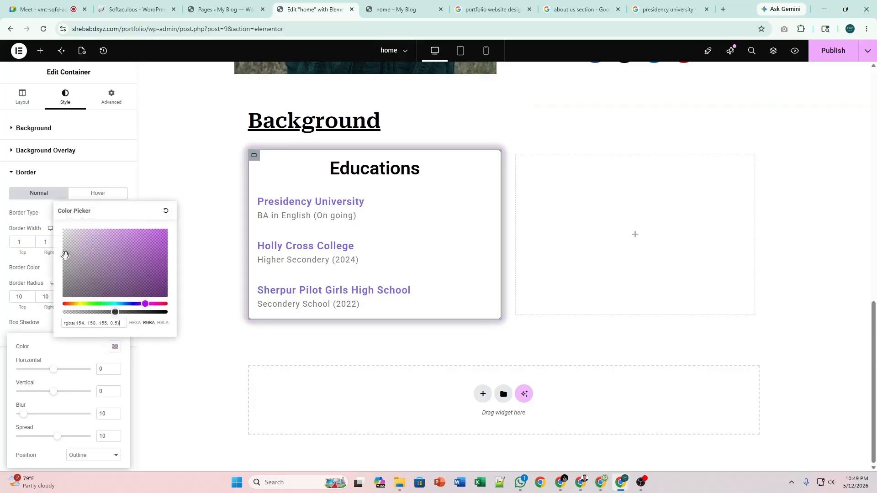
{"action": "left_click", "coordinate": [116, 349]}
{"action": "left_click", "coordinate": [122, 324]}
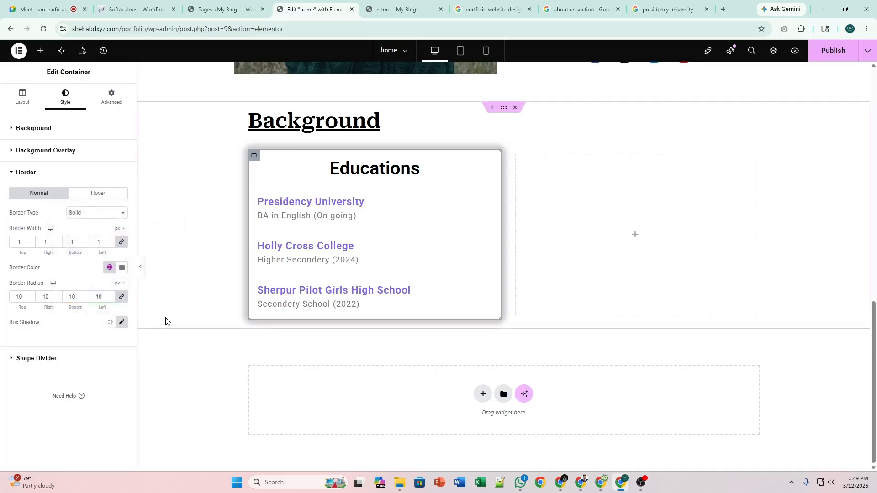
{"action": "left_click", "coordinate": [833, 50]}
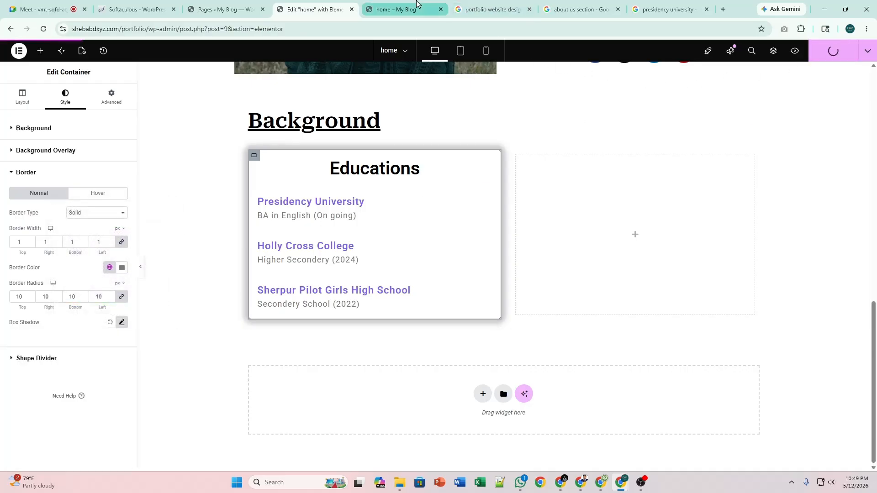
{"action": "left_click", "coordinate": [402, 10]}
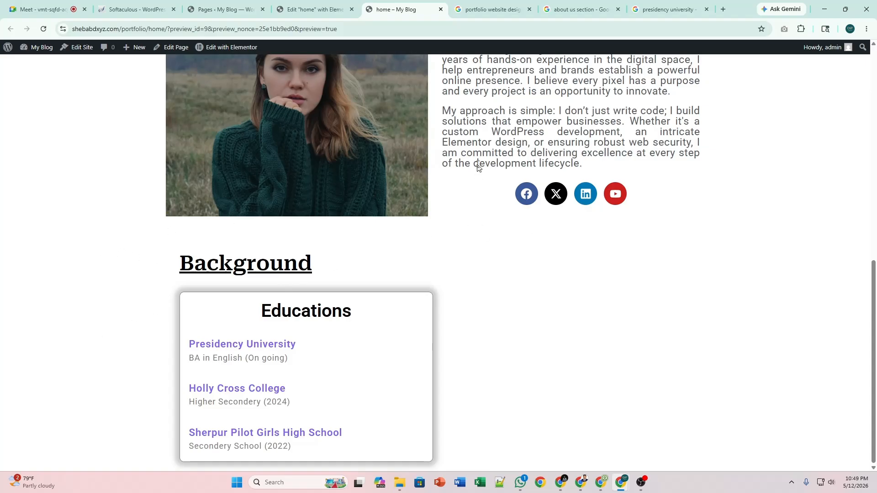
Select the empty right-hand container and browse the widgets' General group for Progress Bar.
{"action": "left_click", "coordinate": [315, 9]}
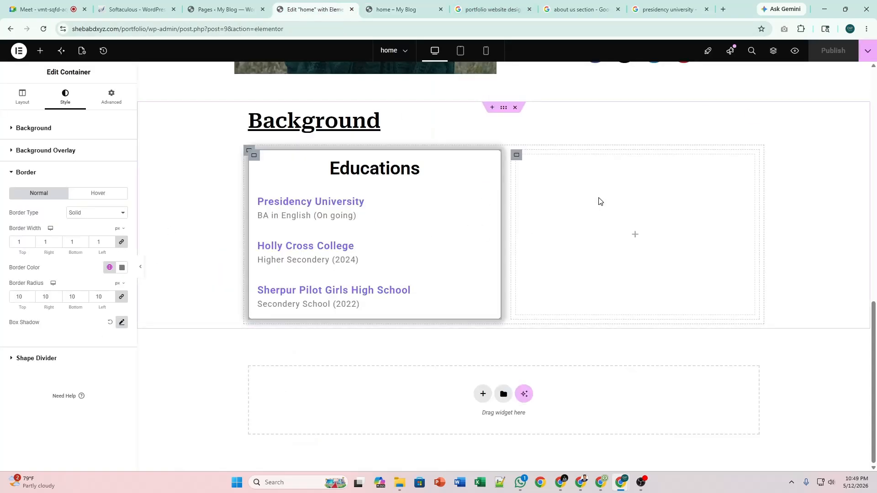
{"action": "left_click", "coordinate": [517, 155]}
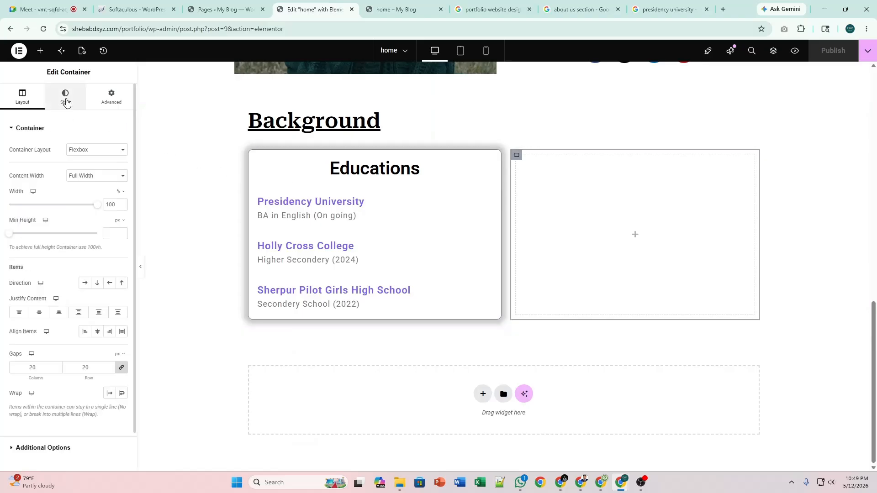
{"action": "left_click", "coordinate": [40, 50]}
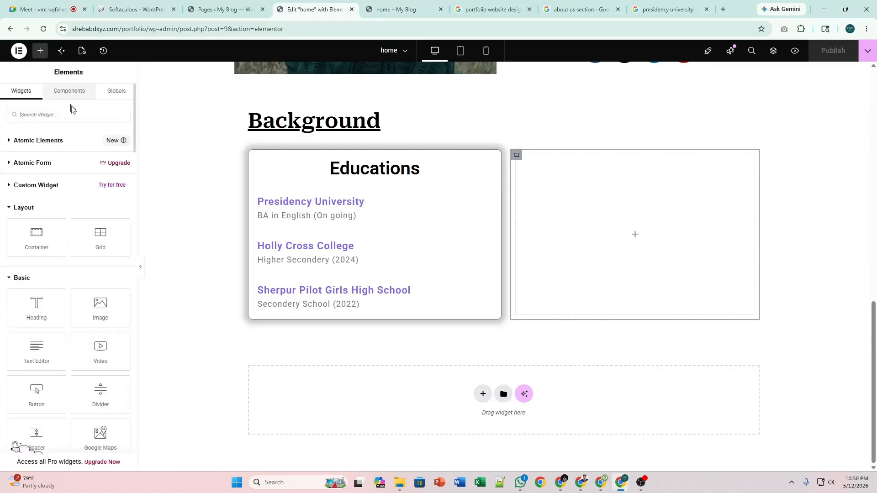
{"action": "type", "text": "skill"}
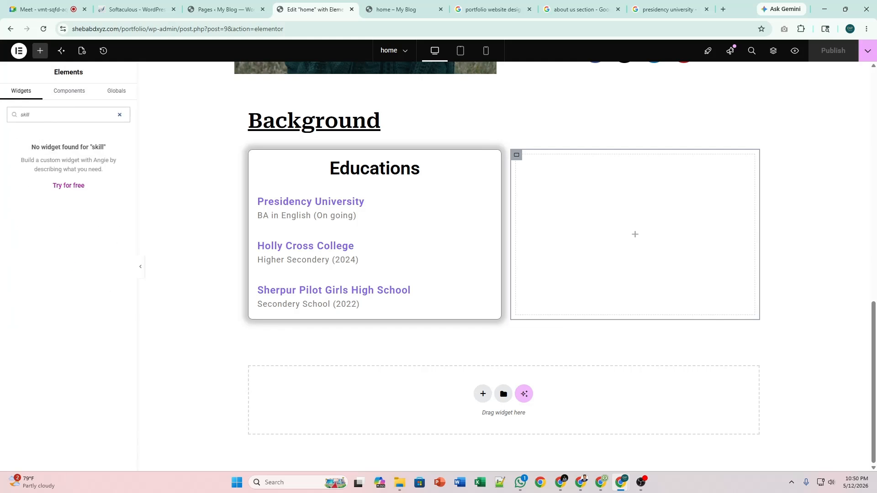
{"action": "left_click", "coordinate": [120, 115]}
{"action": "scroll", "coordinate": [71, 237], "scroll_direction": "down", "scroll_amount": 5}
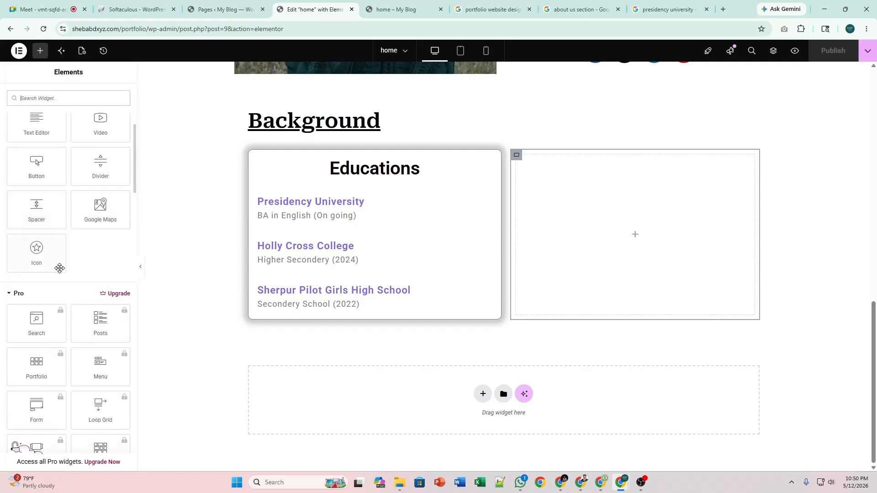
{"action": "scroll", "coordinate": [69, 264], "scroll_direction": "up", "scroll_amount": 2}
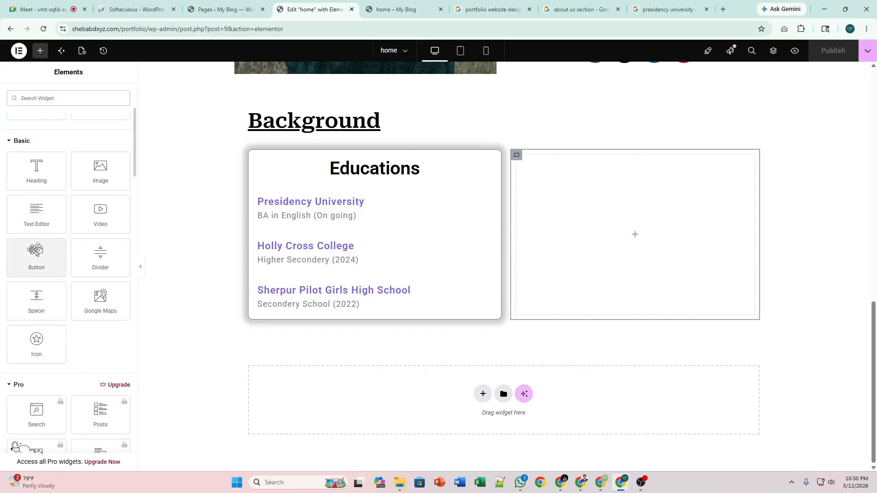
{"action": "scroll", "coordinate": [74, 283], "scroll_direction": "down", "scroll_amount": 3}
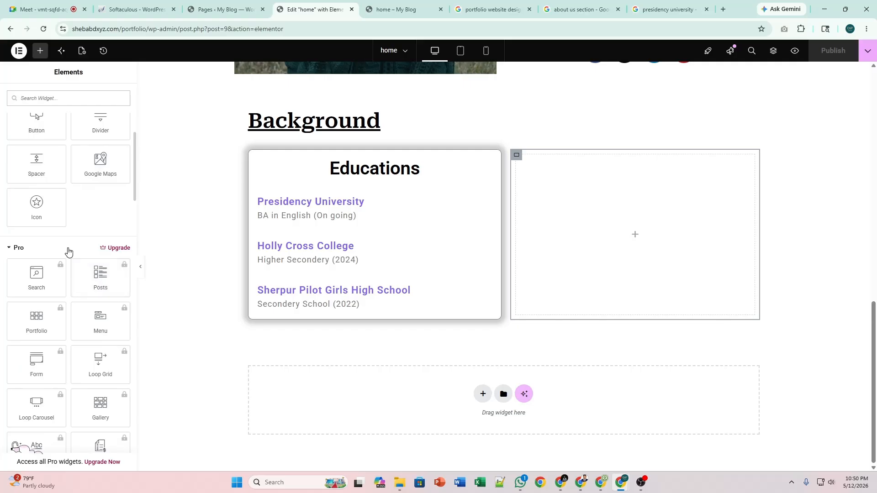
{"action": "left_click", "coordinate": [29, 252]}
{"action": "scroll", "coordinate": [430, 201], "scroll_direction": "up", "scroll_amount": 3}
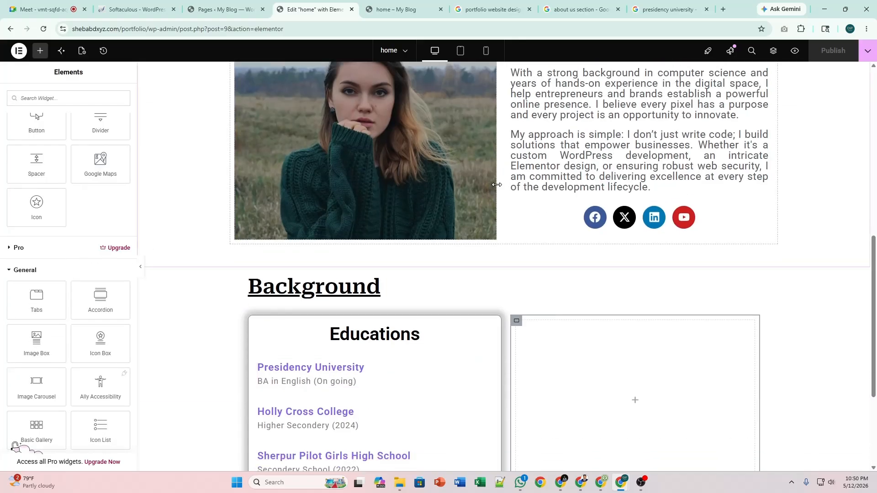
{"action": "scroll", "coordinate": [497, 184], "scroll_direction": "down", "scroll_amount": 3}
{"action": "scroll", "coordinate": [72, 297], "scroll_direction": "down", "scroll_amount": 2}
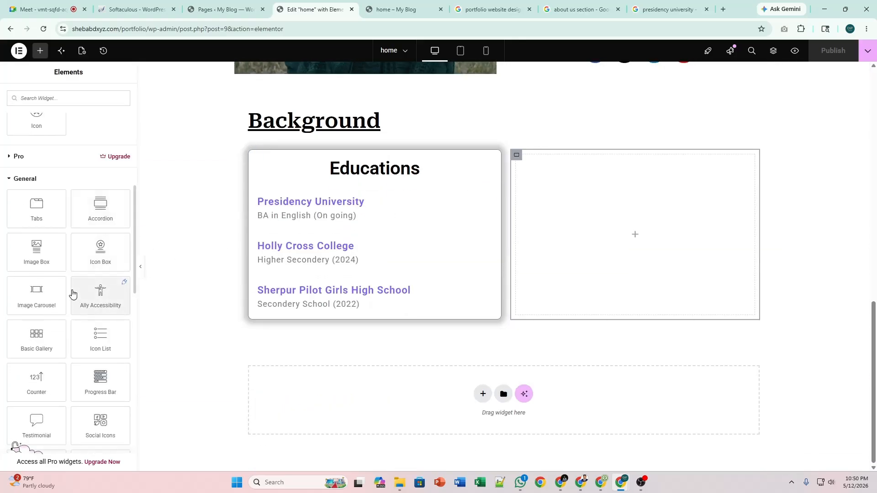
{"action": "scroll", "coordinate": [73, 294], "scroll_direction": "down", "scroll_amount": 1}
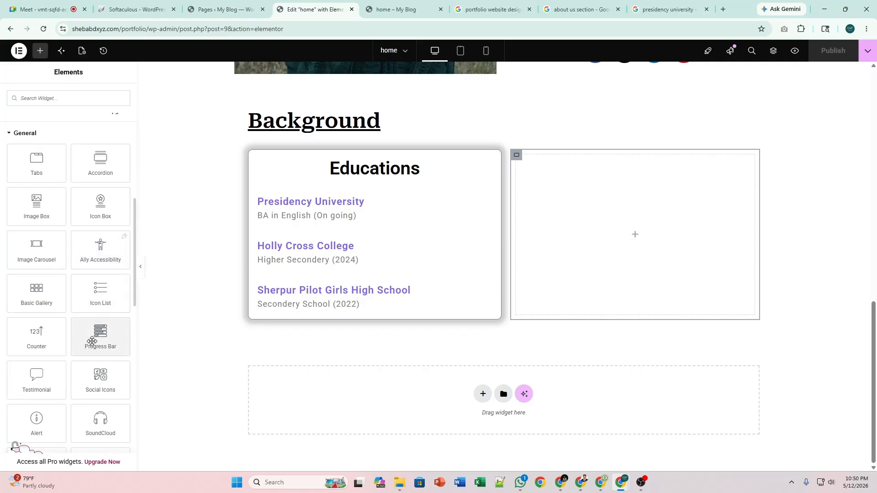
Drop a Progress Bar widget into the empty column and set its percentage to 90.
{"action": "left_click_drag", "start_coordinate": [92, 338], "coordinate": [617, 266]}
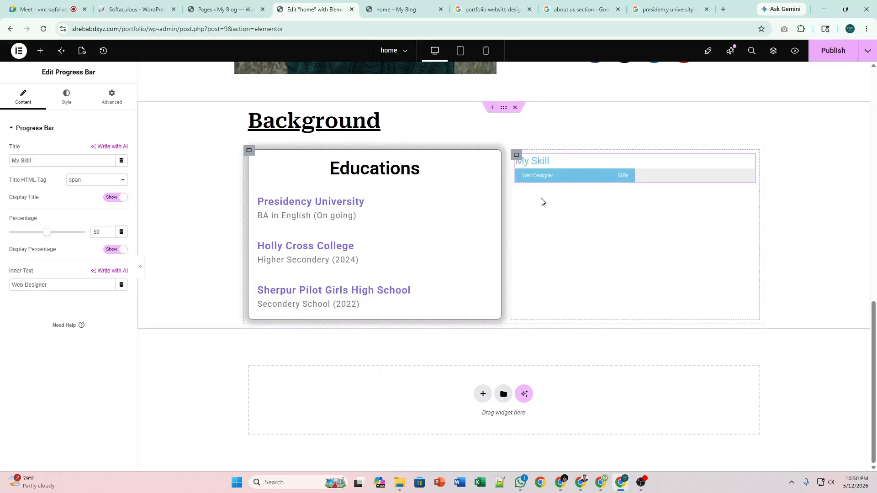
{"action": "scroll", "coordinate": [561, 239], "scroll_direction": "up", "scroll_amount": 3}
{"action": "scroll", "coordinate": [524, 259], "scroll_direction": "down", "scroll_amount": 2}
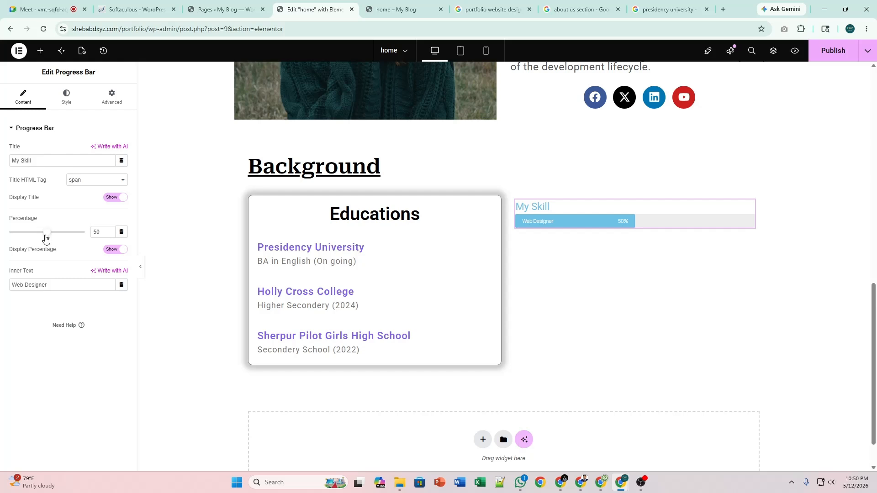
{"action": "left_click_drag", "start_coordinate": [46, 239], "coordinate": [78, 237]}
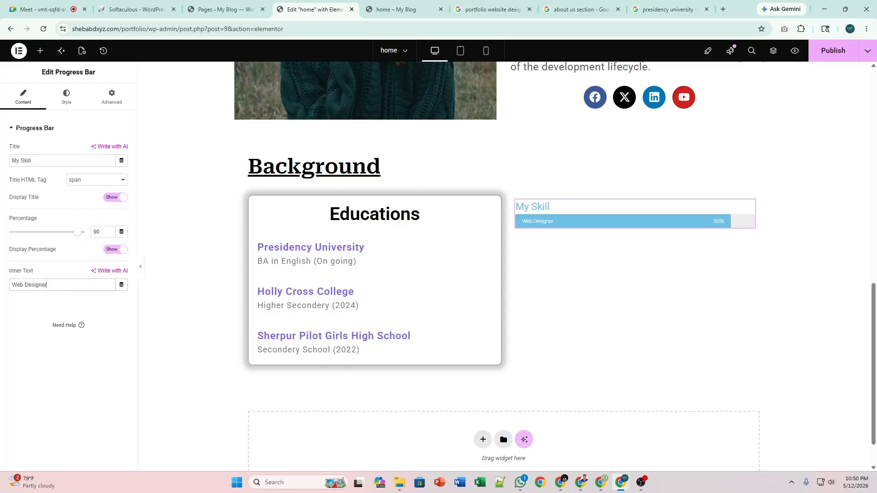
{"action": "left_click", "coordinate": [57, 106]}
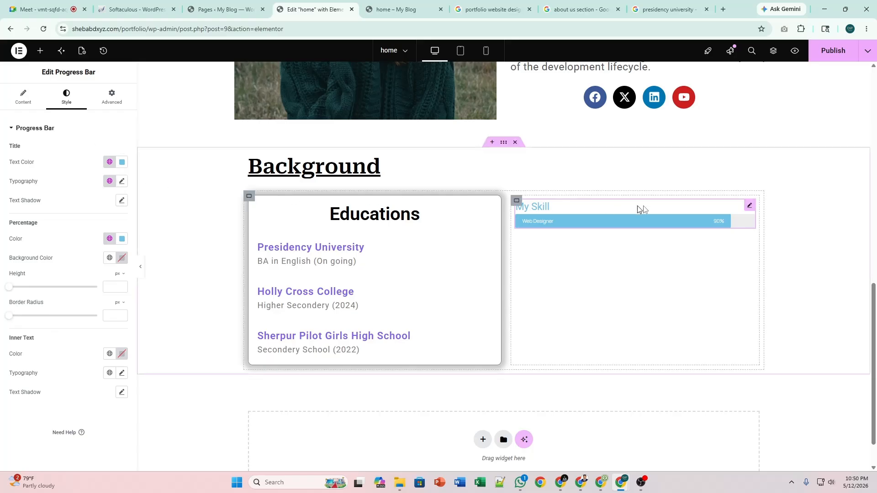
{"action": "left_click", "coordinate": [23, 97]}
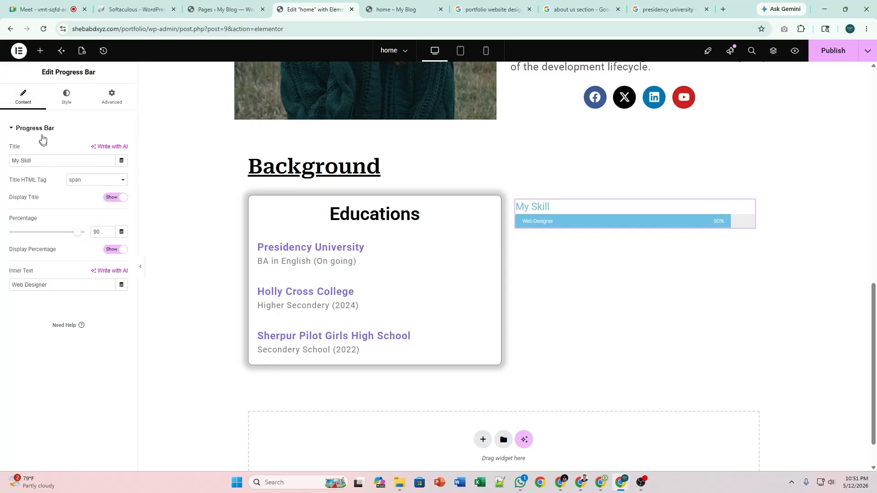
{"action": "left_click", "coordinate": [67, 103]}
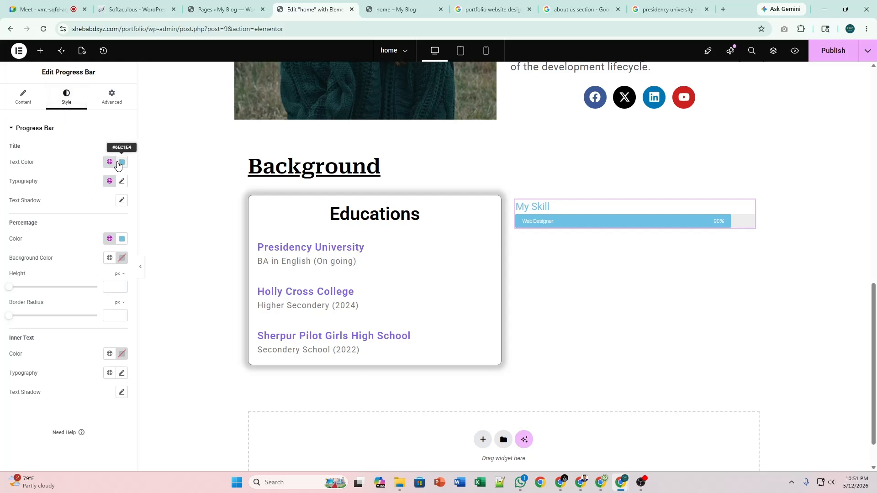
Set the progress bar's title text colour to black #000000.
{"action": "left_click", "coordinate": [121, 162]}
{"action": "left_click", "coordinate": [82, 257]}
{"action": "left_click", "coordinate": [71, 265]}
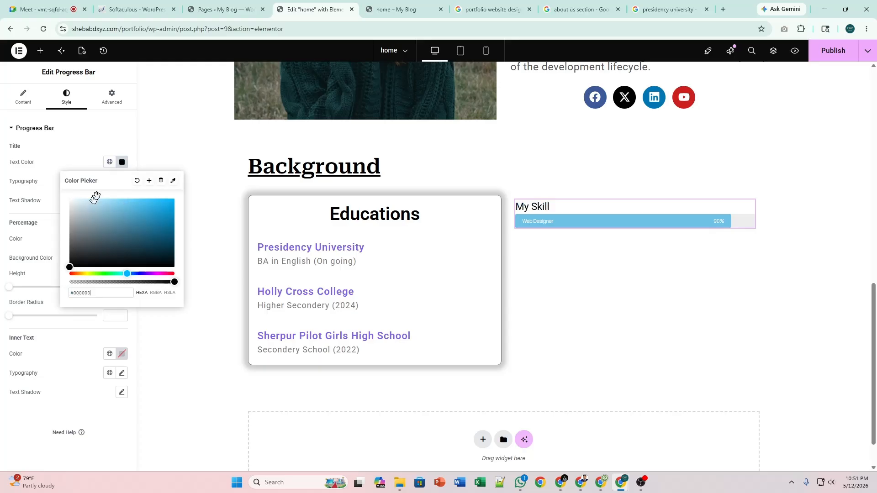
{"action": "left_click", "coordinate": [120, 166]}
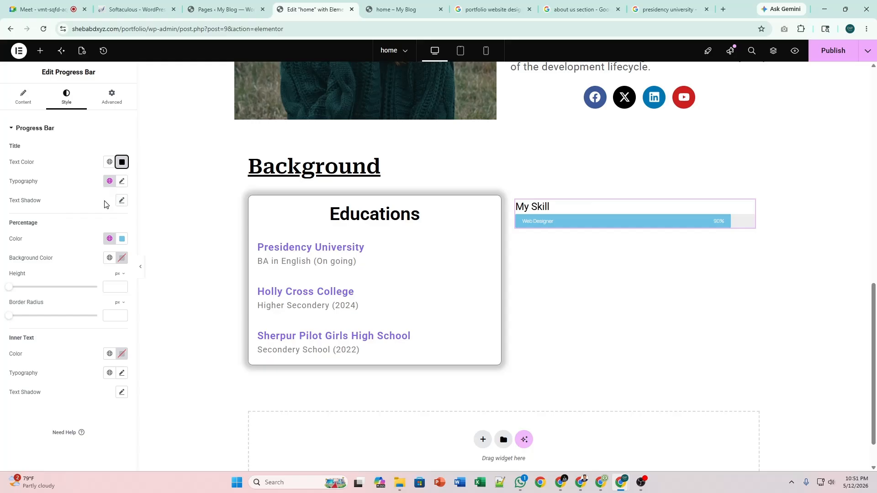
Fill the bar with the purple global colour and give it a 20 px border radius.
{"action": "left_click", "coordinate": [110, 239]}
{"action": "left_click", "coordinate": [65, 291]}
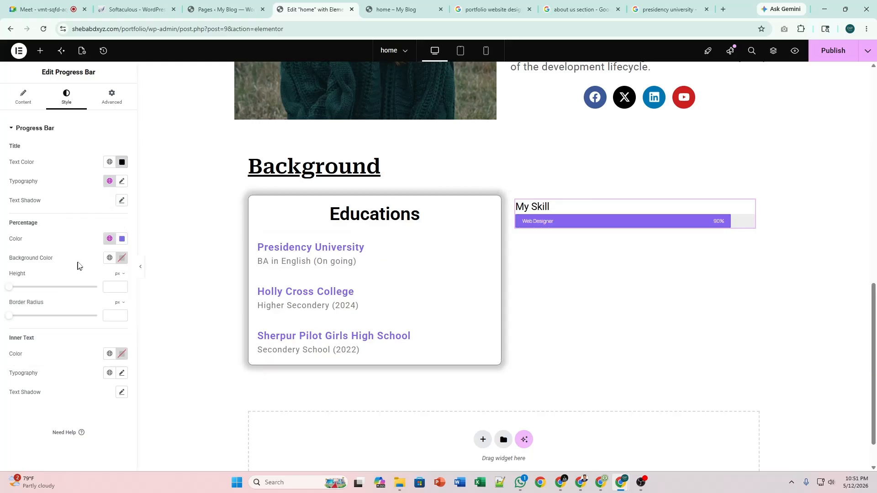
{"action": "left_click", "coordinate": [110, 239]}
{"action": "left_click", "coordinate": [110, 239]}
{"action": "left_click_drag", "start_coordinate": [7, 319], "coordinate": [26, 318]}
{"action": "left_click", "coordinate": [23, 97]}
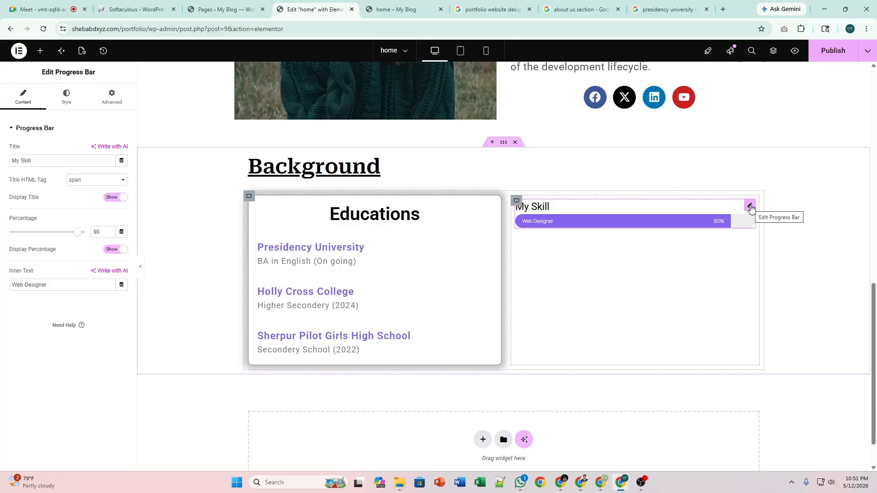
Duplicate the progress bar, hide the first bar's My Skill title, and delete the duplicate.
{"action": "right_click", "coordinate": [750, 209]}
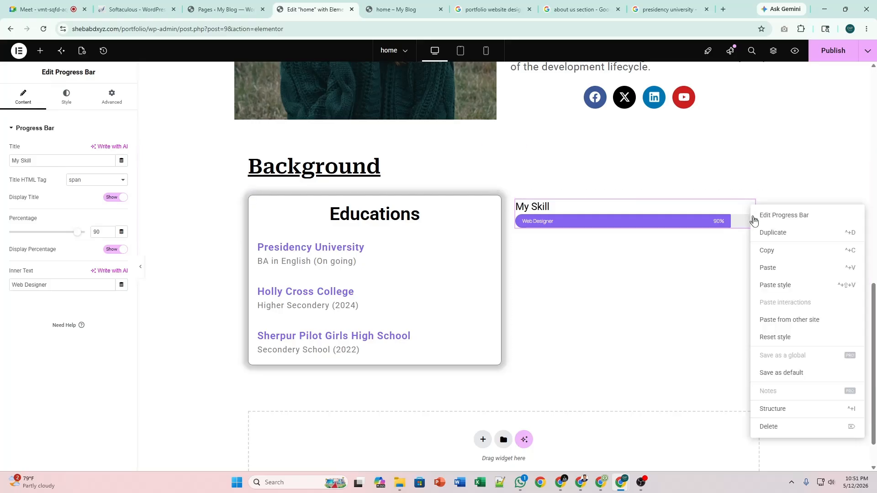
{"action": "left_click", "coordinate": [773, 233]}
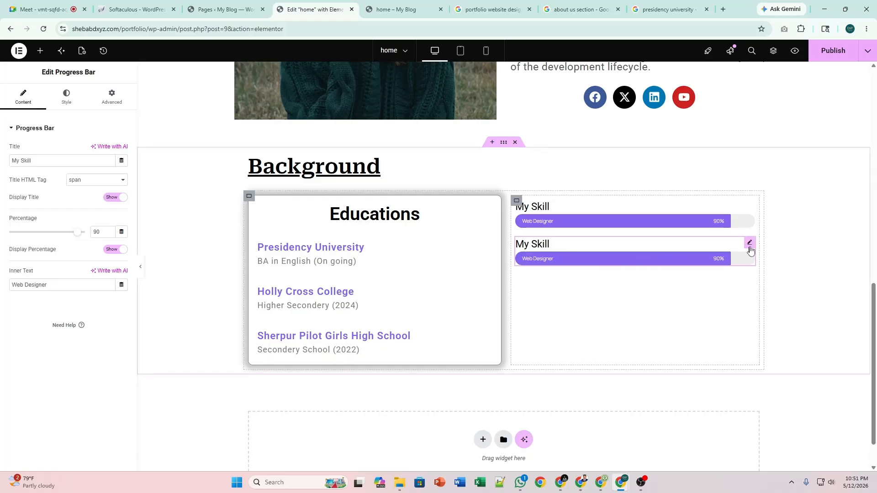
{"action": "right_click", "coordinate": [751, 247]}
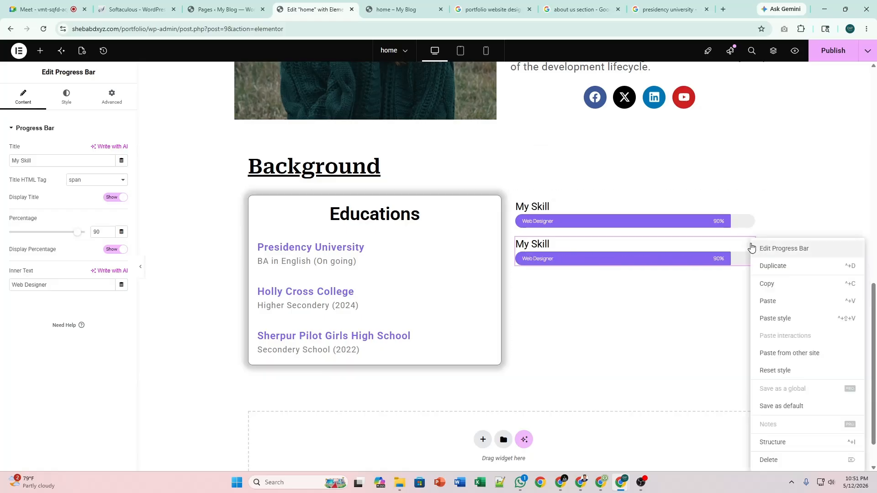
{"action": "left_click", "coordinate": [739, 210]}
{"action": "left_click", "coordinate": [738, 209]}
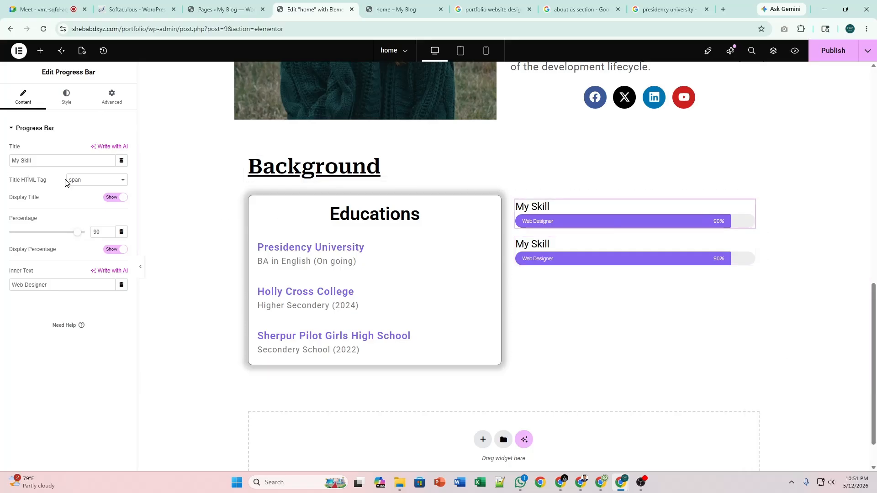
{"action": "left_click", "coordinate": [118, 198]}
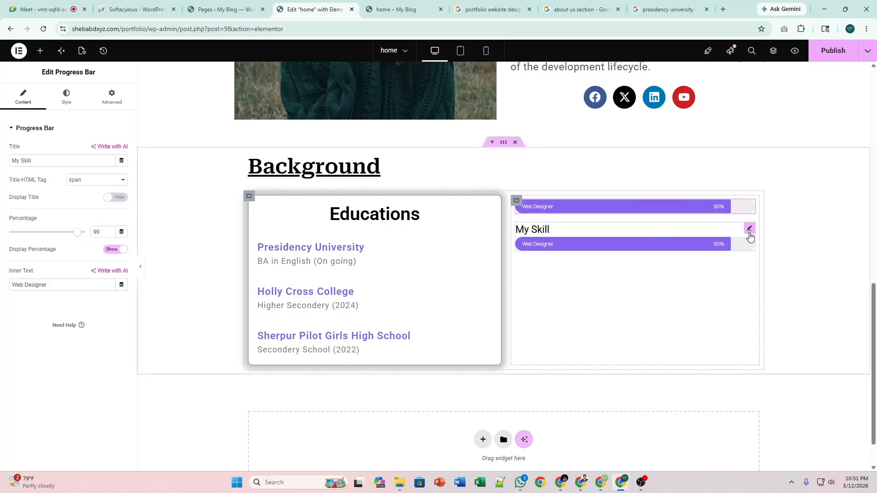
{"action": "right_click", "coordinate": [749, 231]}
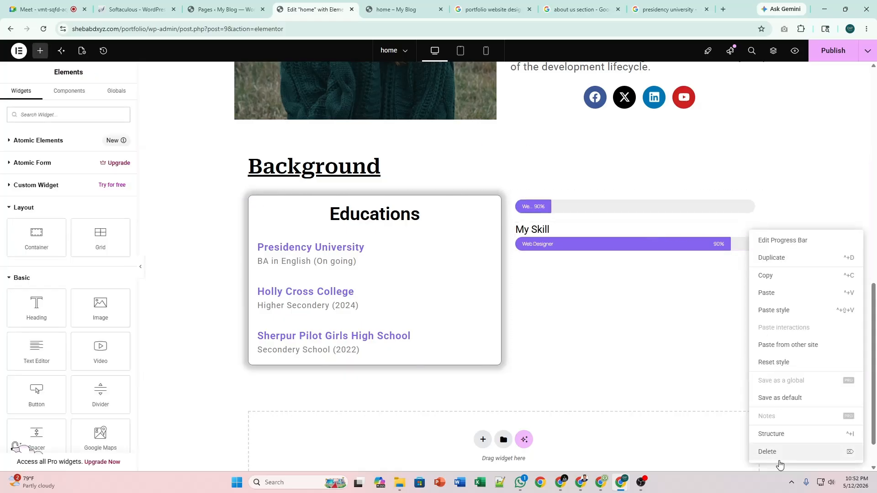
{"action": "left_click", "coordinate": [767, 452]}
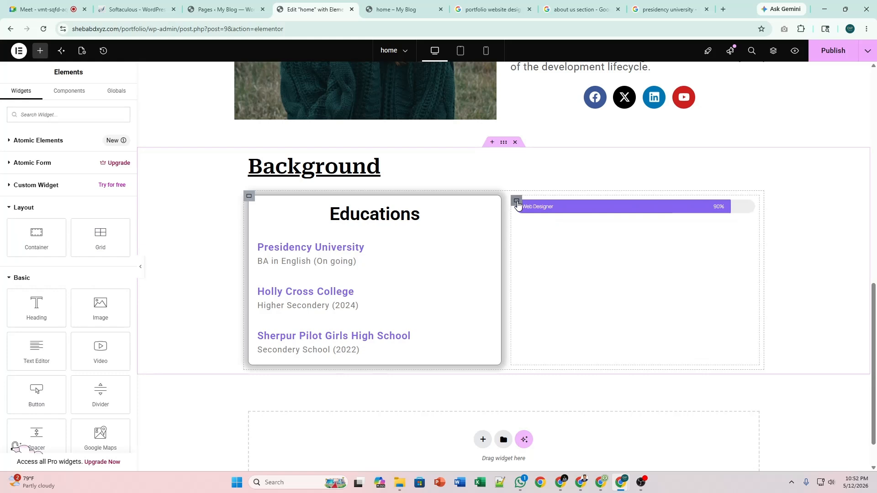
Paste the Educations heading above the bar, then delete both the heading and the progress bar.
{"action": "left_click", "coordinate": [486, 210]}
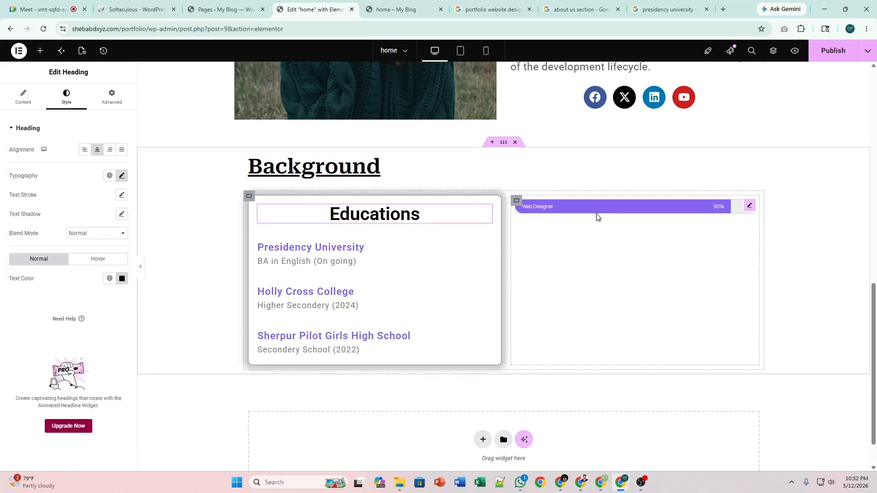
{"action": "right_click", "coordinate": [486, 212]}
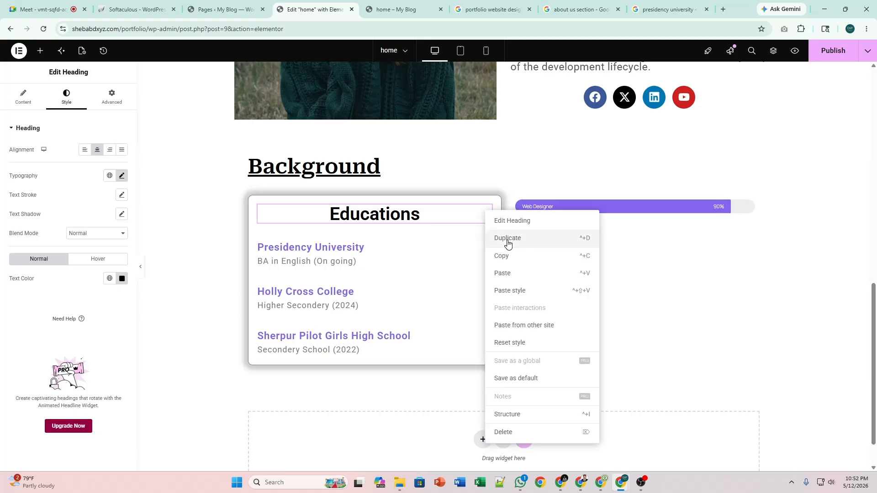
{"action": "left_click", "coordinate": [533, 254]}
{"action": "right_click", "coordinate": [562, 239]}
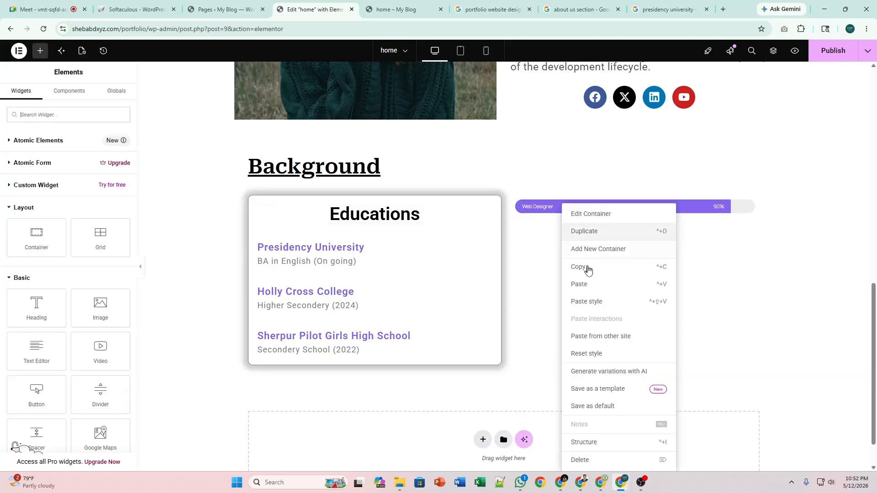
{"action": "left_click", "coordinate": [595, 294]}
{"action": "left_click_drag", "start_coordinate": [745, 228], "coordinate": [719, 202]}
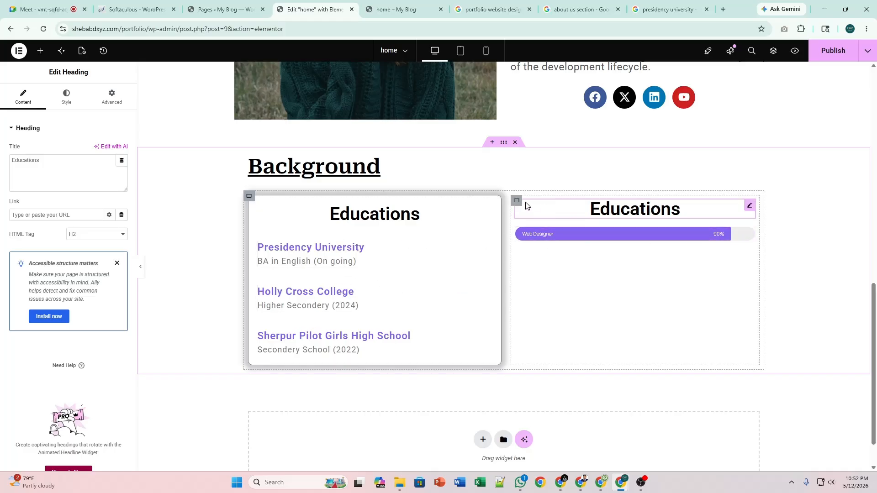
{"action": "right_click", "coordinate": [749, 205]}
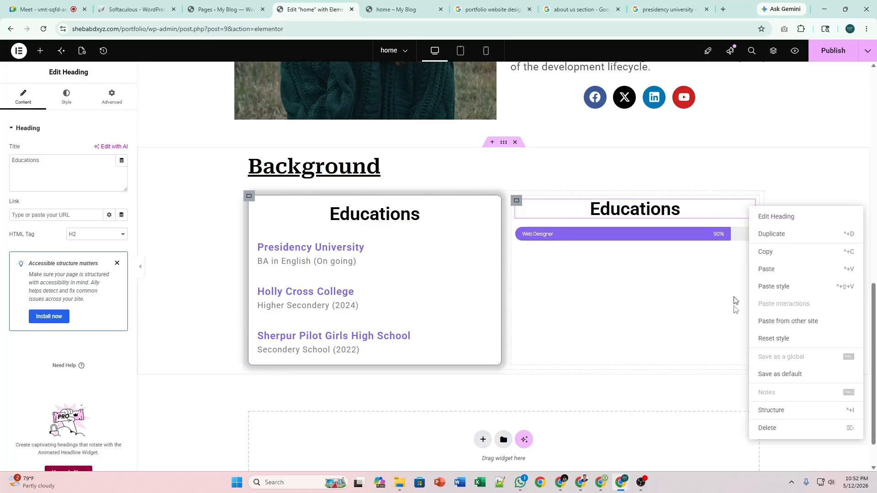
{"action": "left_click", "coordinate": [768, 428]}
{"action": "right_click", "coordinate": [747, 214]}
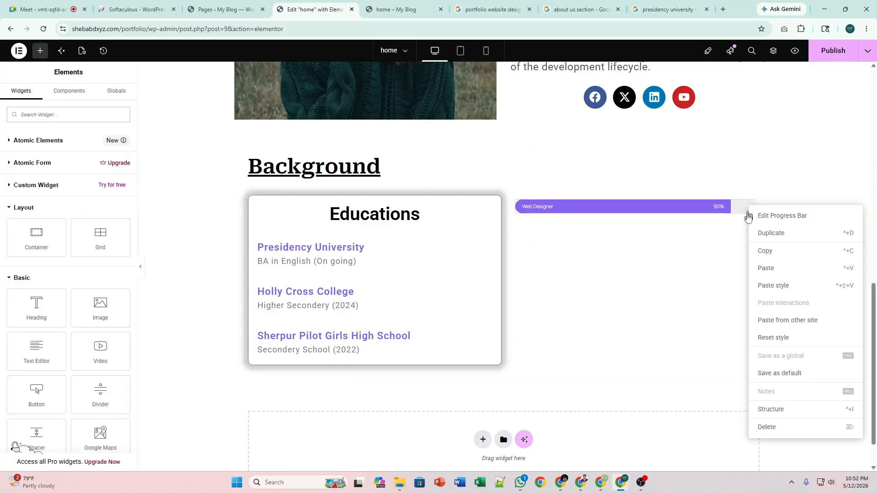
{"action": "left_click", "coordinate": [766, 426]}
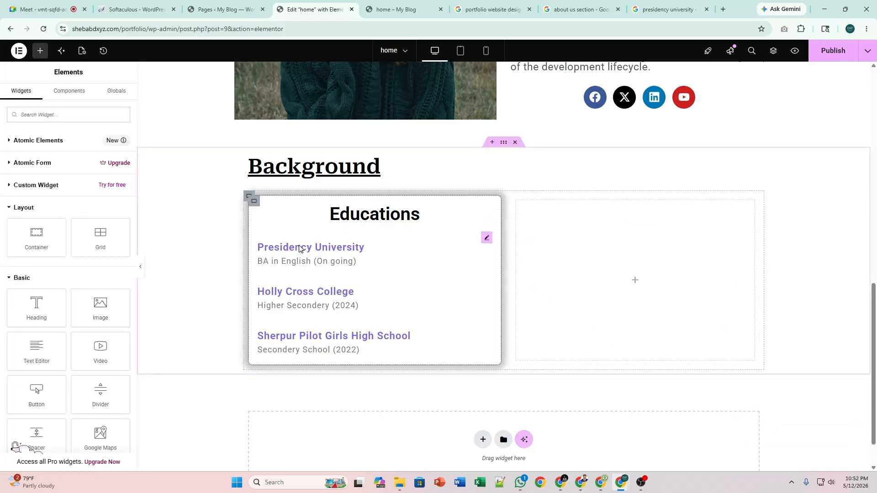
Paste a copy of the Educations card into the right column and retitle it 'My Skills'.
{"action": "right_click", "coordinate": [254, 203]}
{"action": "left_click", "coordinate": [294, 270]}
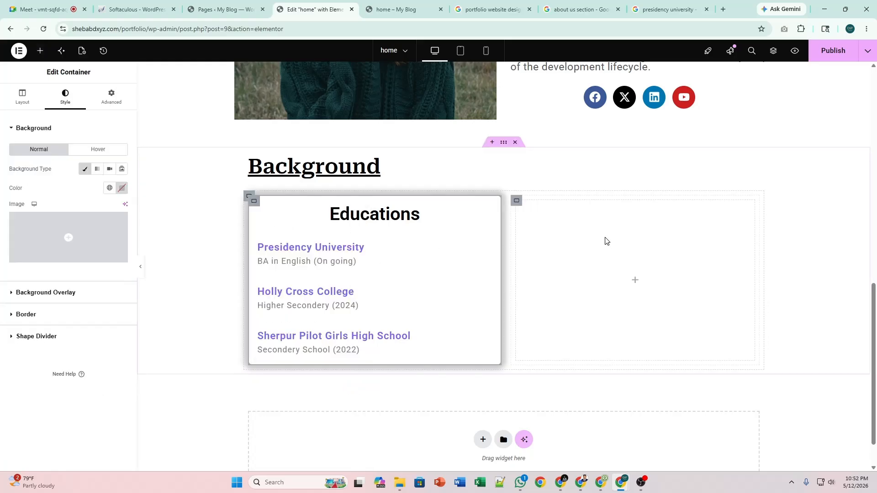
{"action": "right_click", "coordinate": [590, 236]}
{"action": "left_click", "coordinate": [625, 286]}
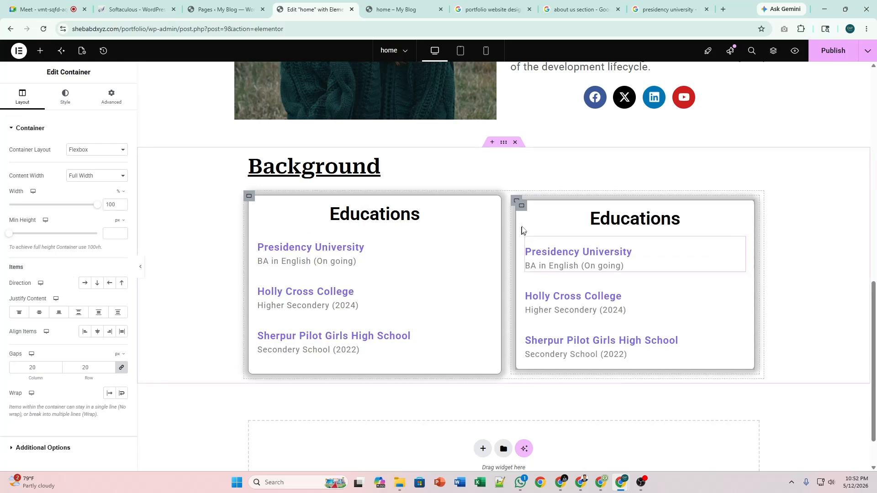
{"action": "left_click", "coordinate": [740, 216]}
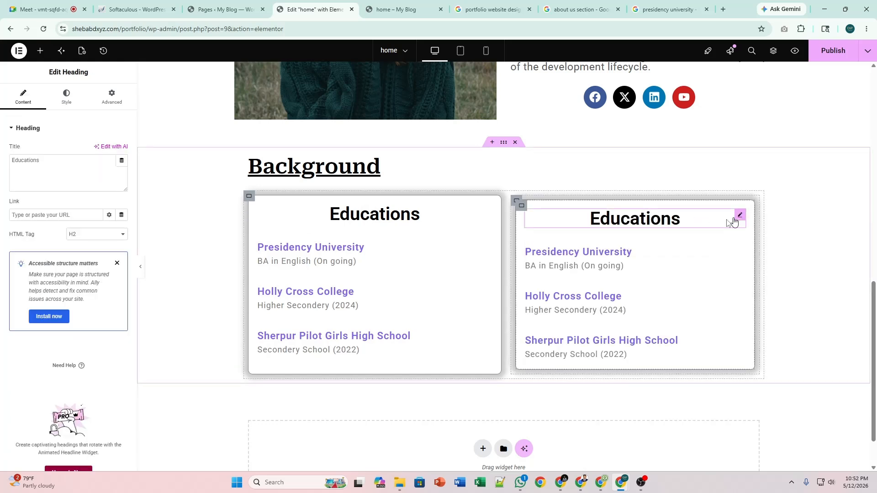
{"action": "left_click", "coordinate": [78, 180]}
{"action": "key", "text": "ctrl+a"}
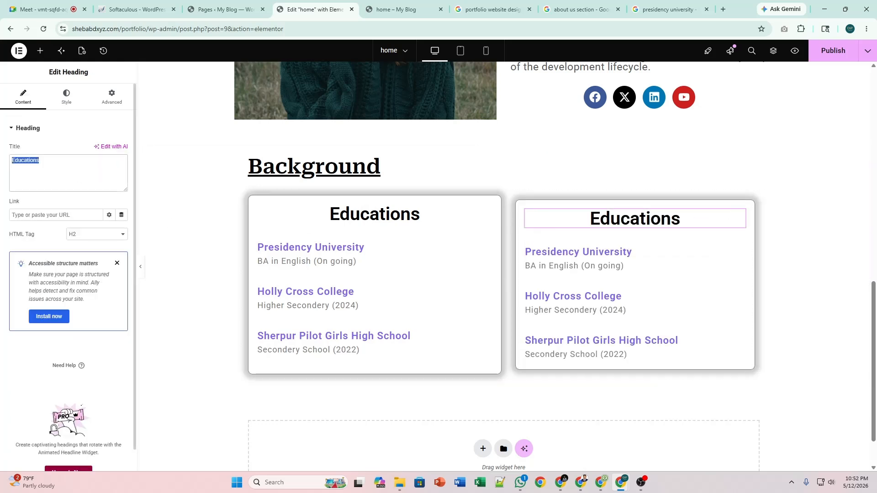
{"action": "type", "text": "M"}
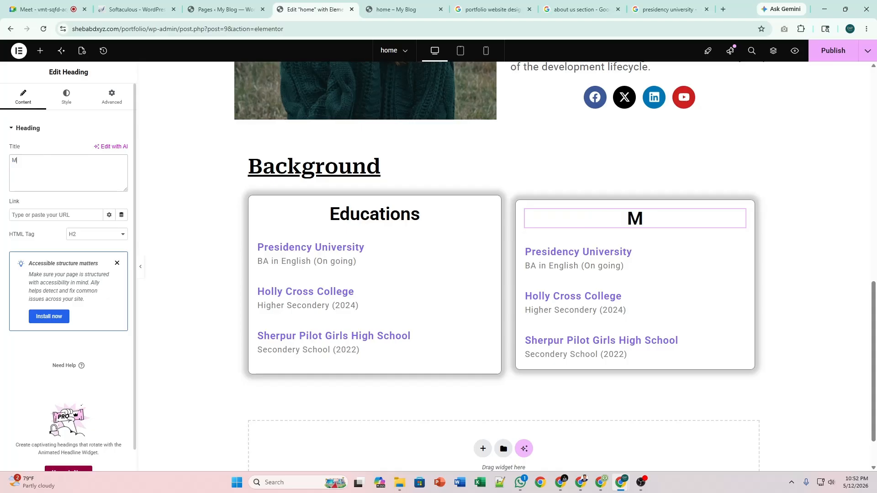
{"action": "type", "text": "y Skills"}
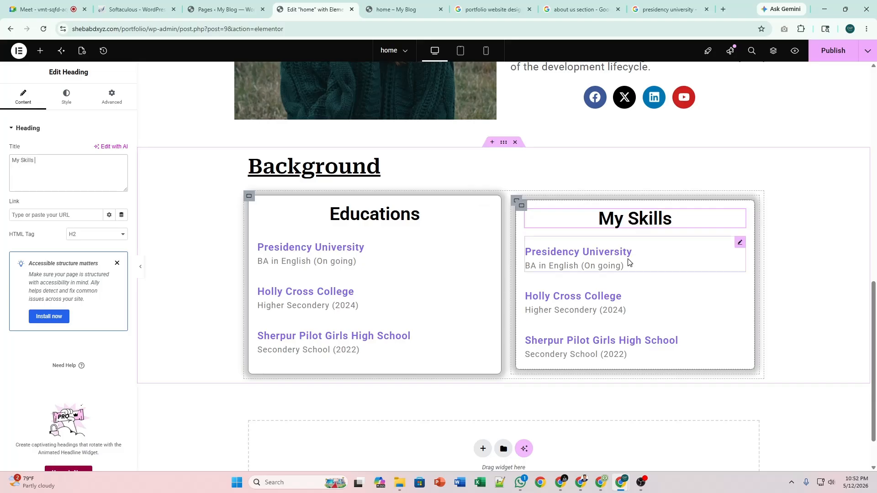
Delete the Presidency University, Holly Cross College and Sherpur entries from the My Skills card.
{"action": "right_click", "coordinate": [740, 247]}
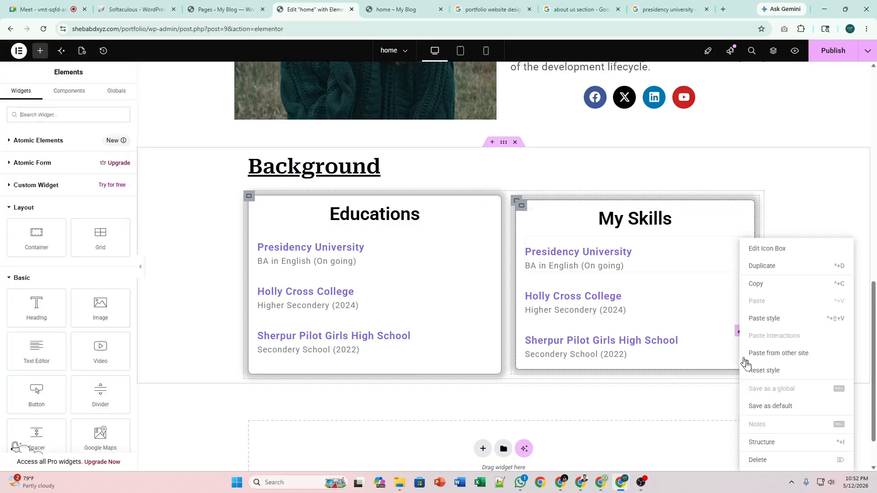
{"action": "left_click", "coordinate": [754, 458]}
{"action": "right_click", "coordinate": [740, 242]}
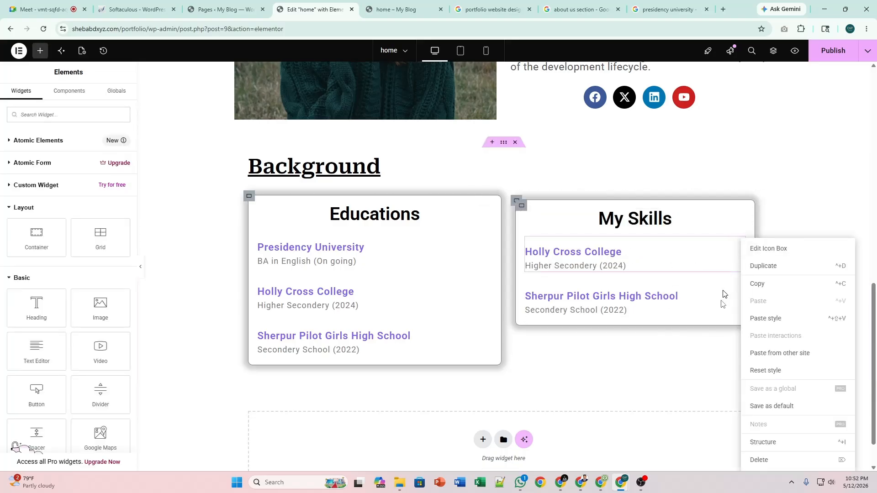
{"action": "left_click", "coordinate": [760, 461]}
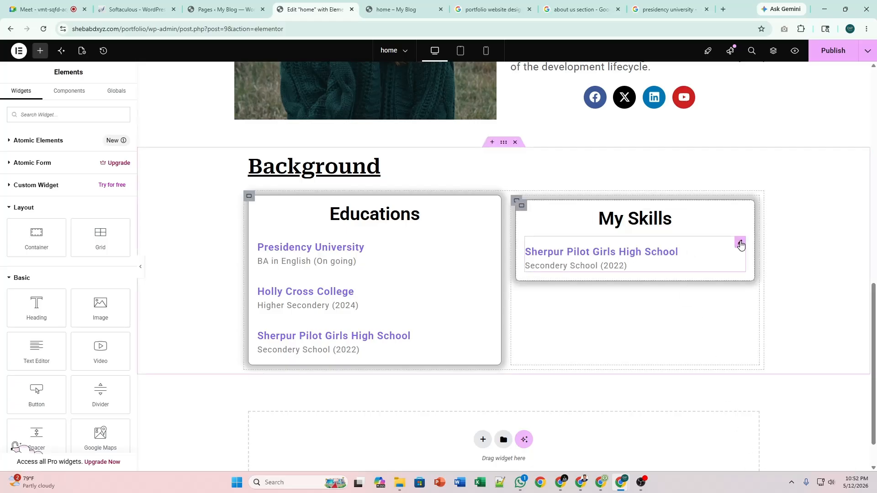
{"action": "right_click", "coordinate": [740, 243]}
{"action": "left_click", "coordinate": [760, 461]}
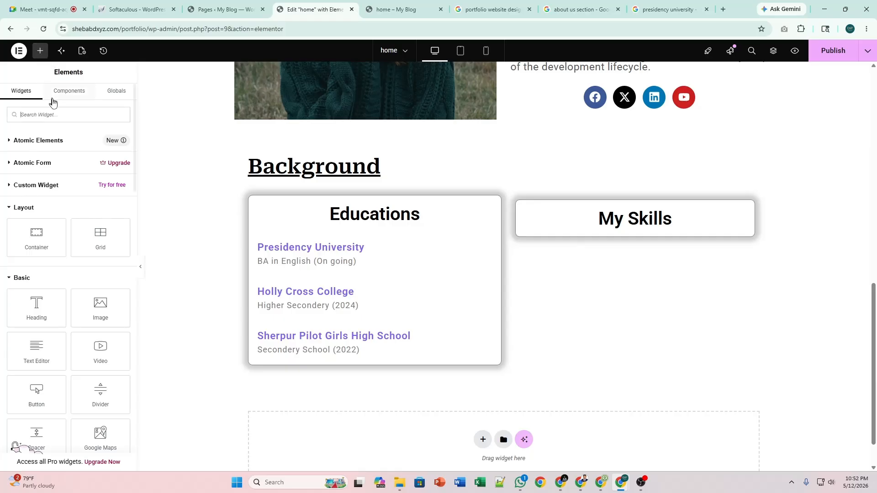
Search 'pro' and add a Progress Bar widget below the My Skills card.
{"action": "scroll", "coordinate": [80, 293], "scroll_direction": "down", "scroll_amount": 5}
{"action": "scroll", "coordinate": [65, 176], "scroll_direction": "up", "scroll_amount": 5}
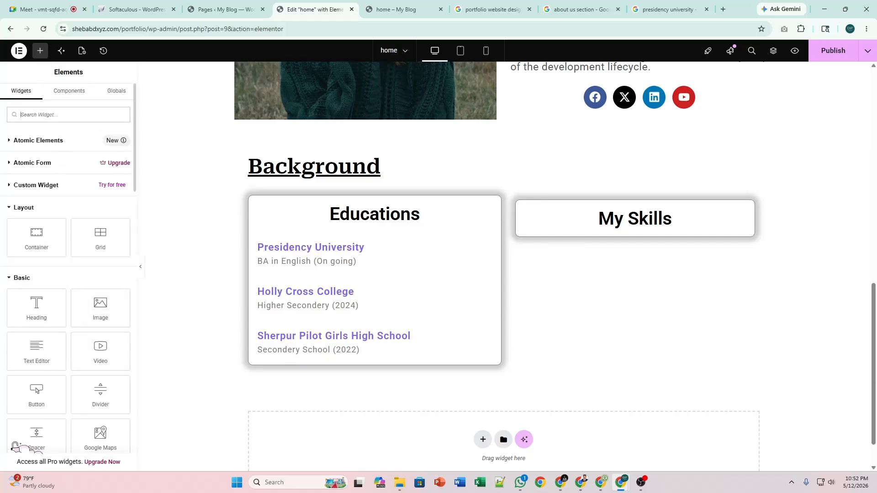
{"action": "type", "text": "pro"}
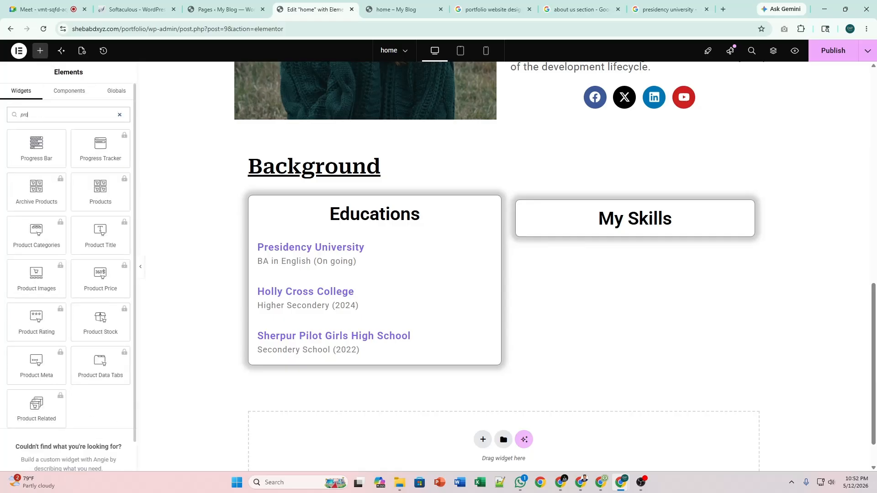
{"action": "left_click_drag", "start_coordinate": [37, 147], "coordinate": [644, 238]}
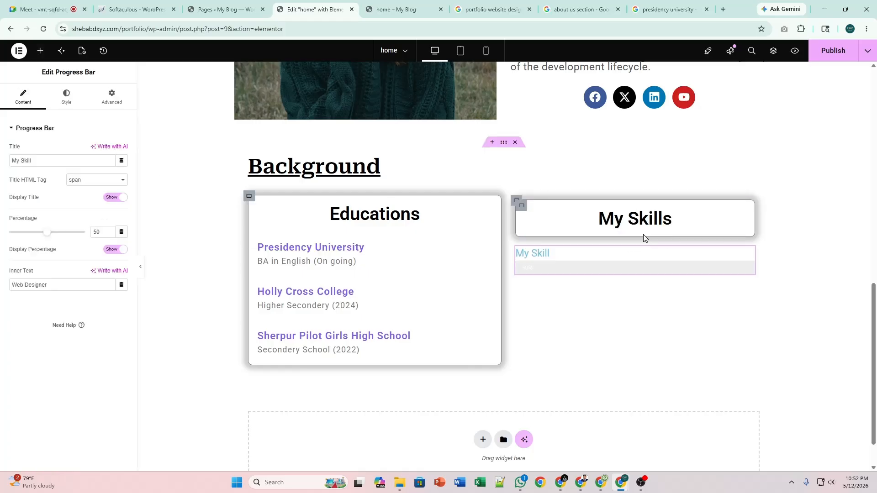
Move the progress bar into the My Skills card, hide its title, and make its fill purple.
{"action": "scroll", "coordinate": [575, 291], "scroll_direction": "up", "scroll_amount": 1}
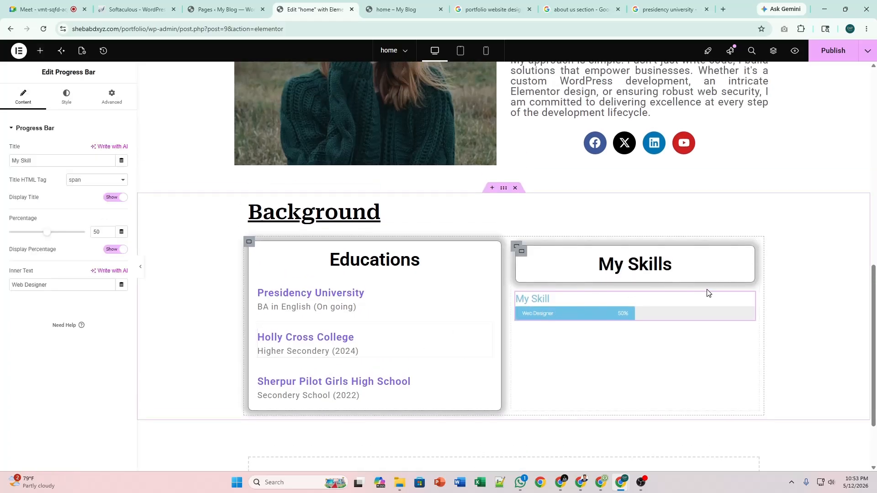
{"action": "left_click_drag", "start_coordinate": [750, 297], "coordinate": [676, 296]}
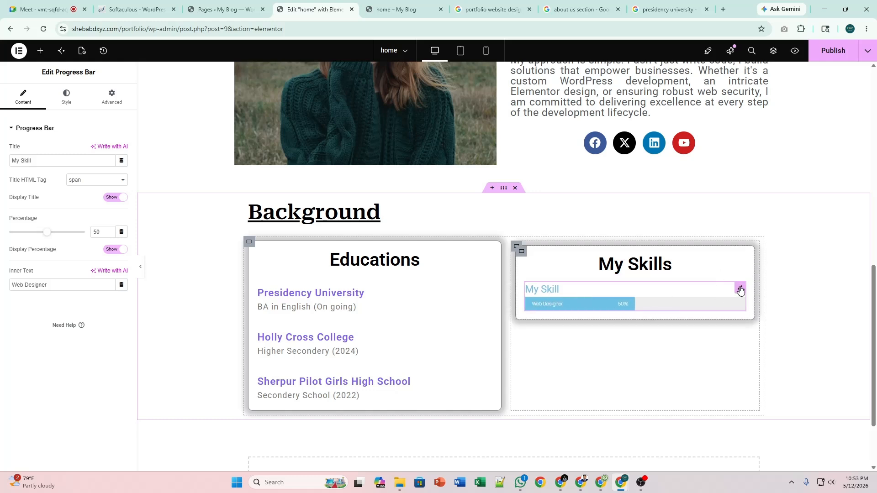
{"action": "left_click", "coordinate": [121, 197]}
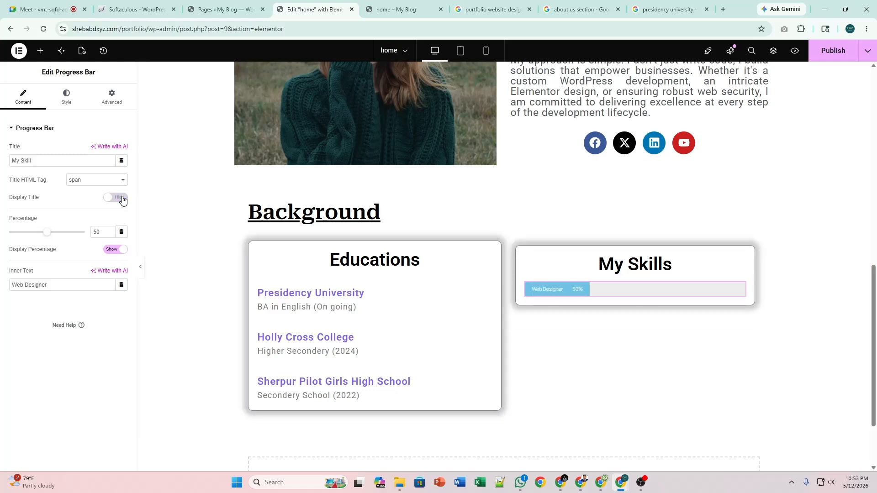
{"action": "left_click", "coordinate": [66, 100]}
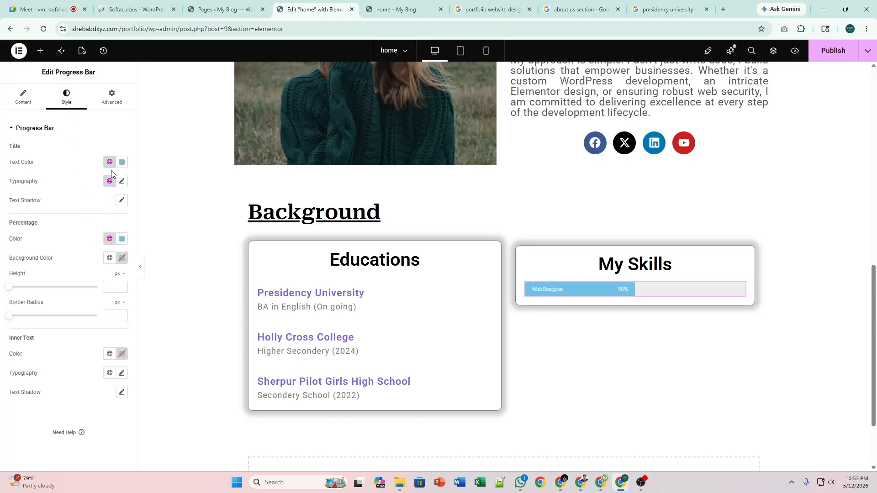
{"action": "left_click", "coordinate": [110, 238]}
{"action": "left_click", "coordinate": [62, 290]}
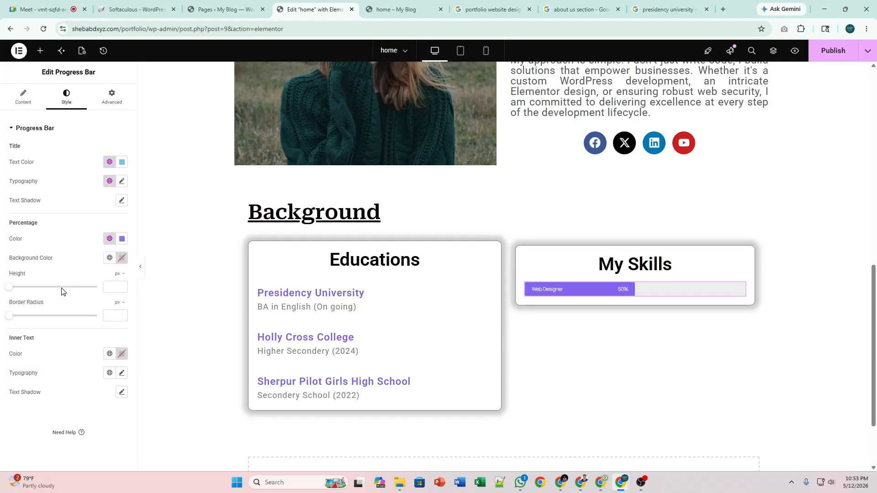
Set the progress bar's percentage to 95.
{"action": "left_click", "coordinate": [27, 109]}
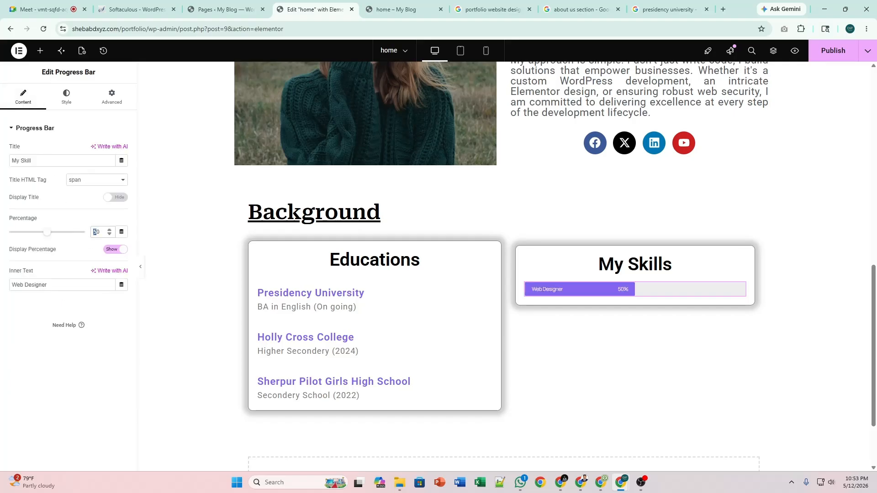
{"action": "type", "text": "9"}
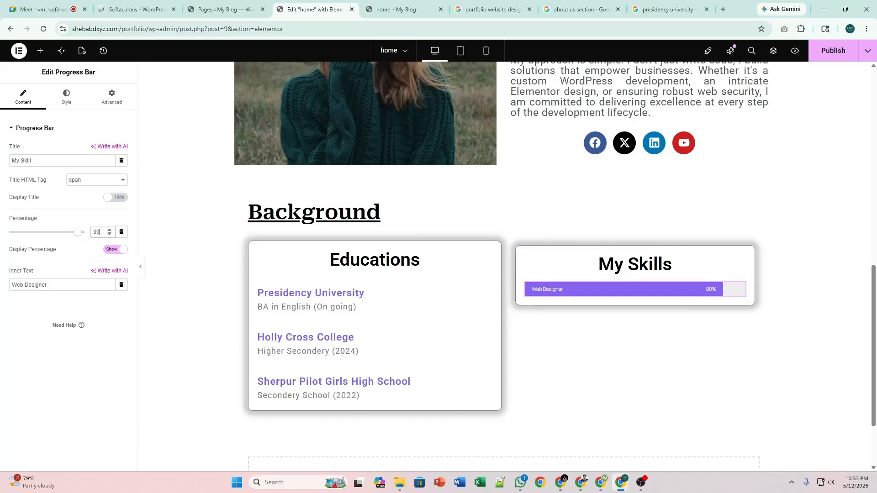
{"action": "key", "text": "BackSpace"}
{"action": "type", "text": "5"}
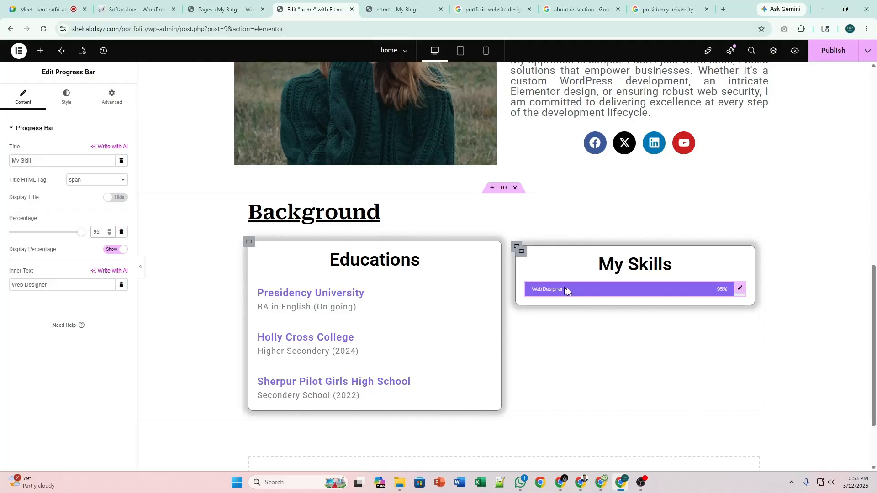
Duplicate the Web Designer progress bar three times, giving four bars.
{"action": "right_click", "coordinate": [740, 294]}
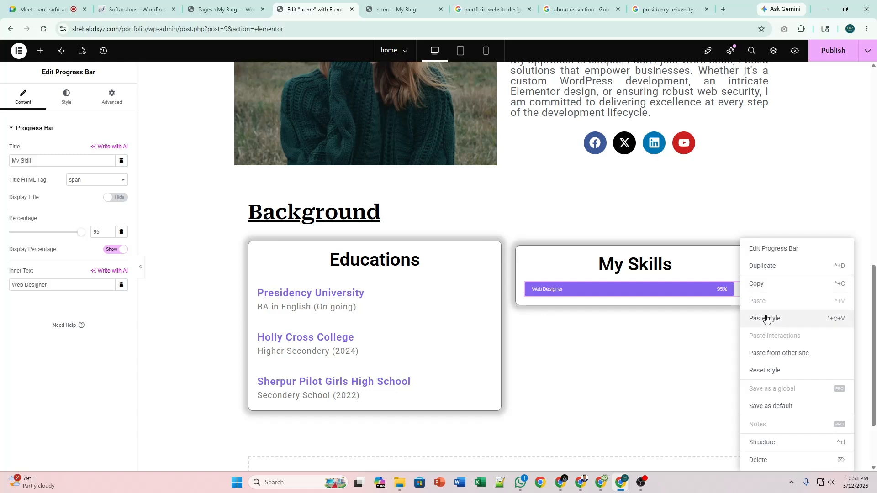
{"action": "left_click", "coordinate": [772, 267]}
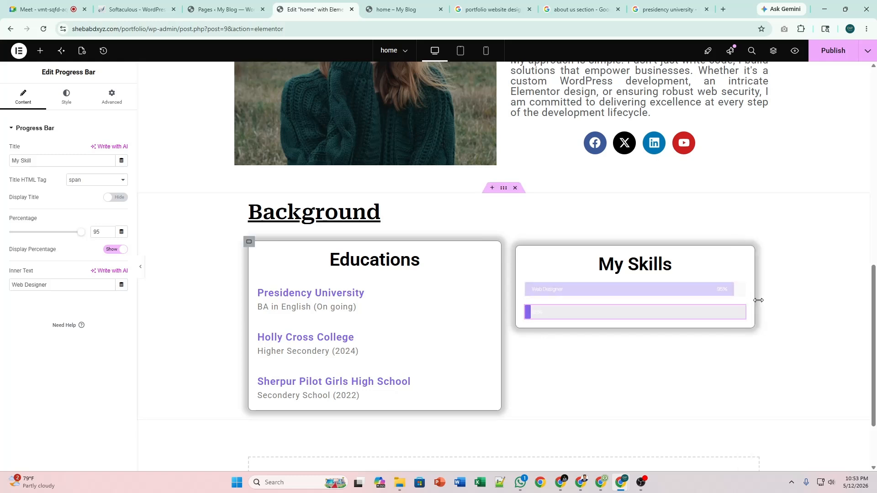
{"action": "right_click", "coordinate": [746, 315]}
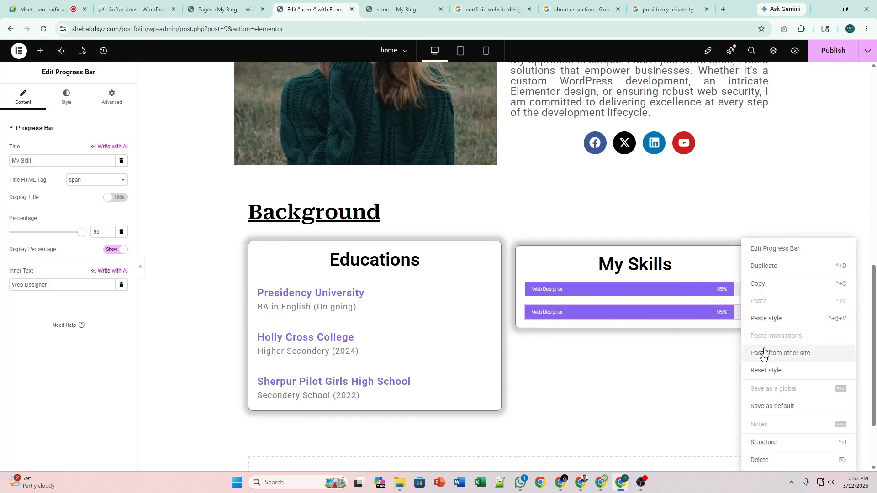
{"action": "left_click", "coordinate": [762, 272]}
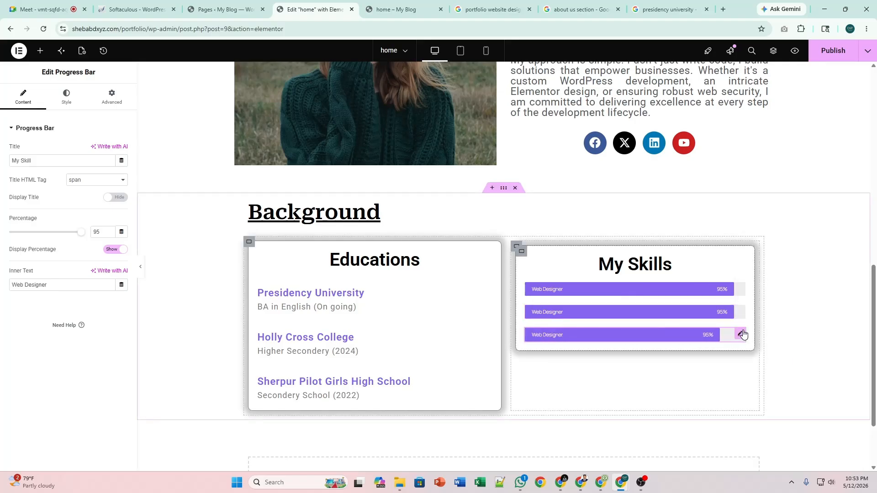
{"action": "right_click", "coordinate": [742, 335]}
{"action": "left_click", "coordinate": [790, 265]}
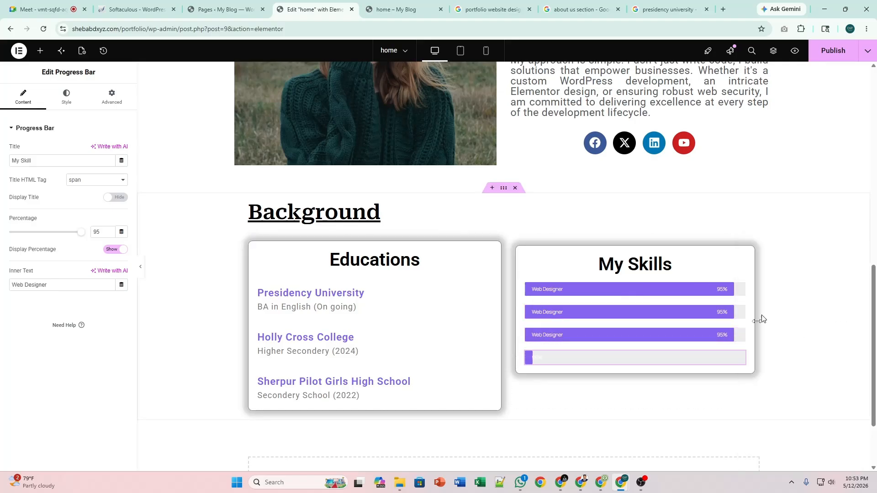
Duplicate three more Web Designer bars so the My Skills card holds seven.
{"action": "right_click", "coordinate": [742, 358]}
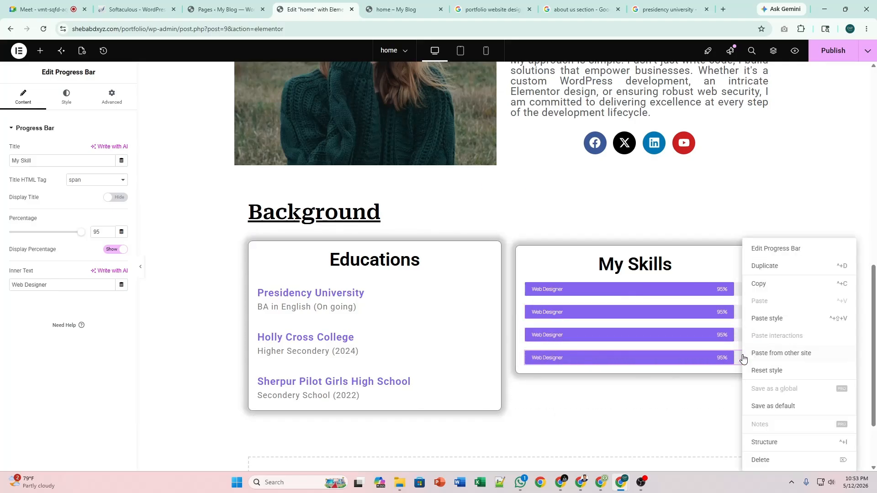
{"action": "left_click", "coordinate": [775, 276]}
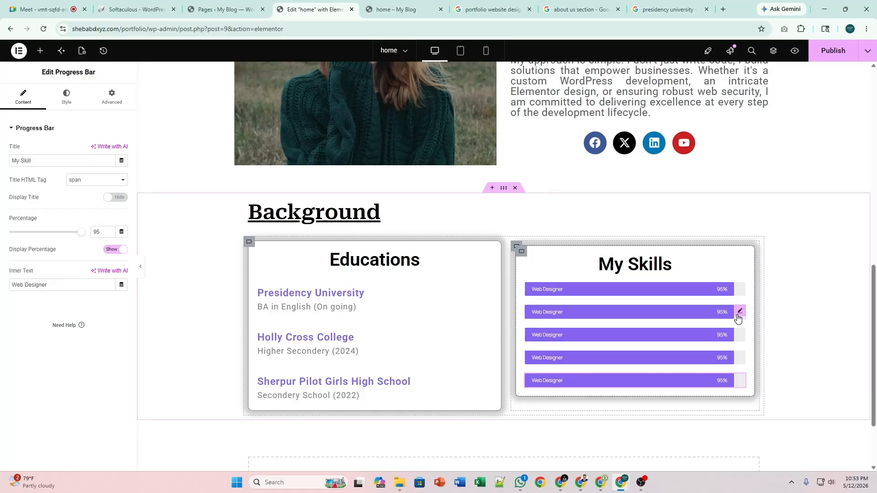
{"action": "right_click", "coordinate": [741, 313]}
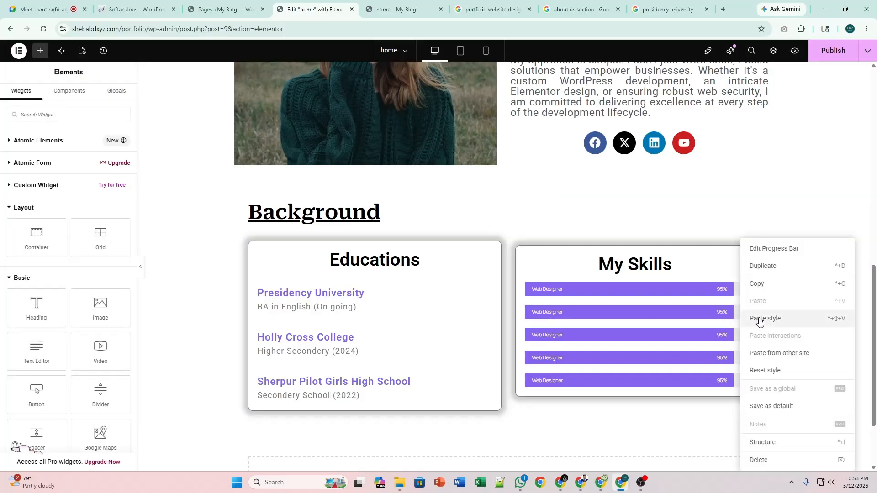
{"action": "left_click", "coordinate": [757, 274]}
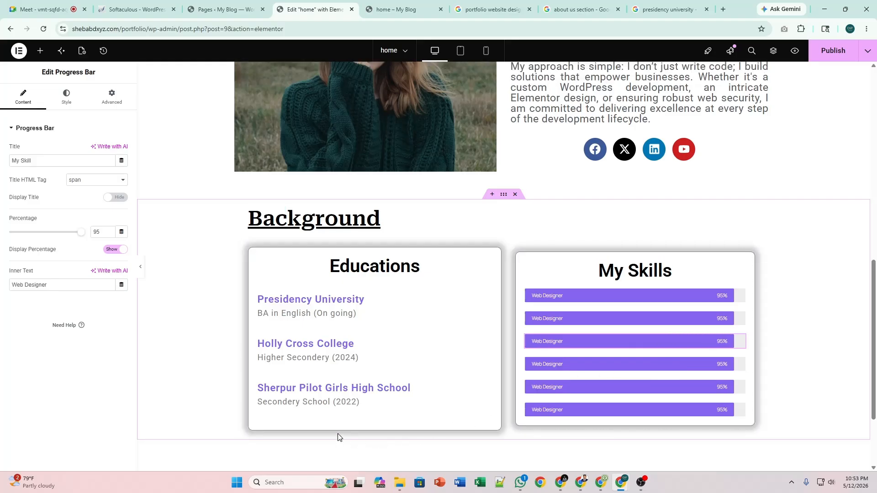
{"action": "scroll", "coordinate": [338, 434], "scroll_direction": "up", "scroll_amount": 1}
{"action": "scroll", "coordinate": [340, 433], "scroll_direction": "down", "scroll_amount": 2}
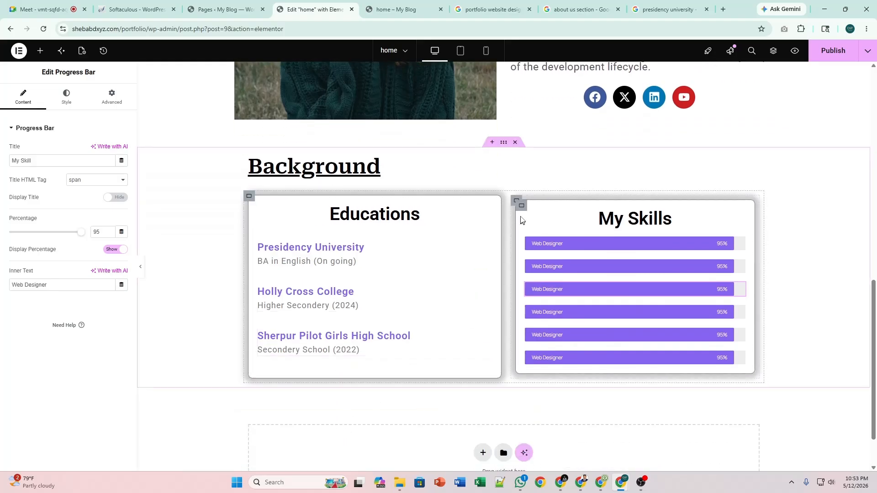
{"action": "right_click", "coordinate": [741, 242]}
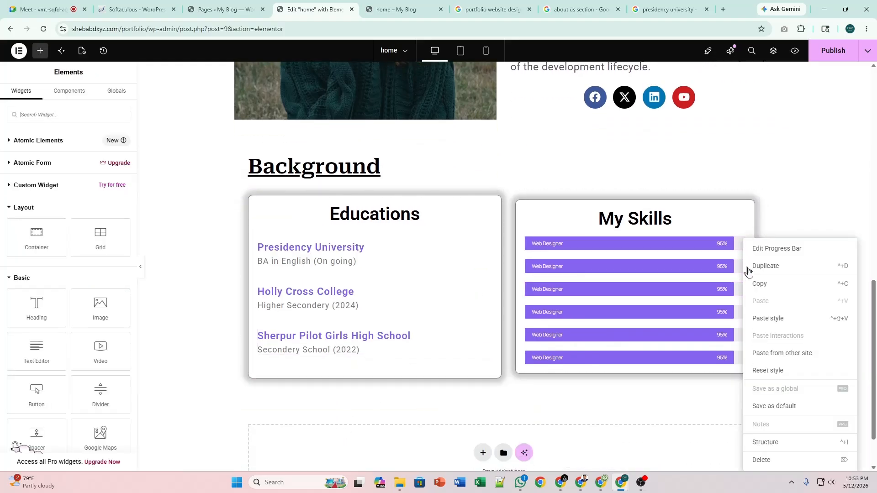
{"action": "left_click", "coordinate": [758, 273]}
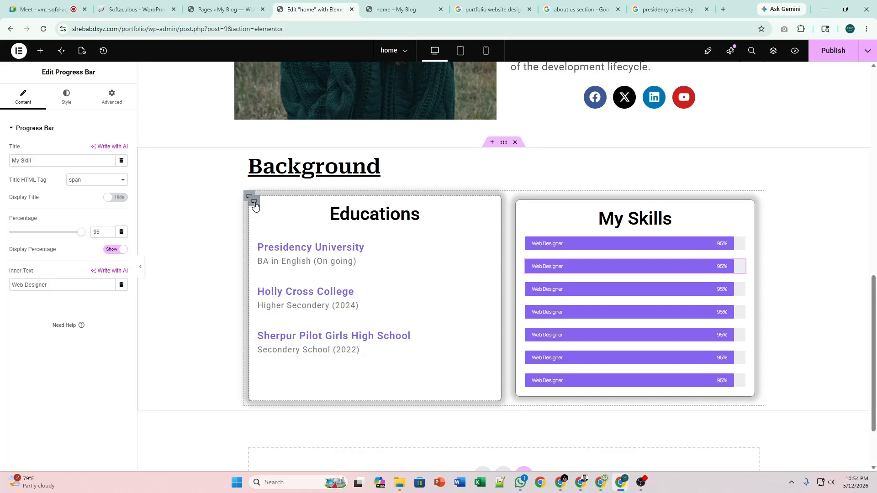
Check the Educations container and Sherpur Pilot Girls High School entry settings, then publish the page.
{"action": "left_click", "coordinate": [254, 204]}
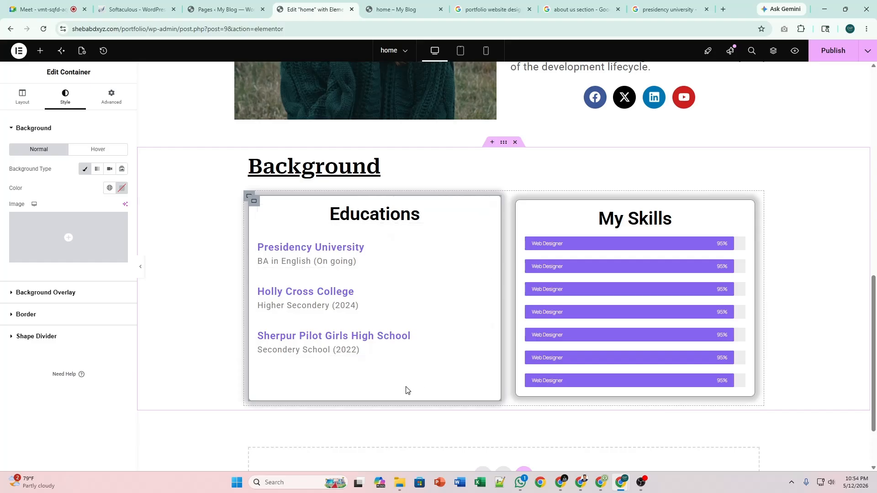
{"action": "left_click", "coordinate": [486, 329]}
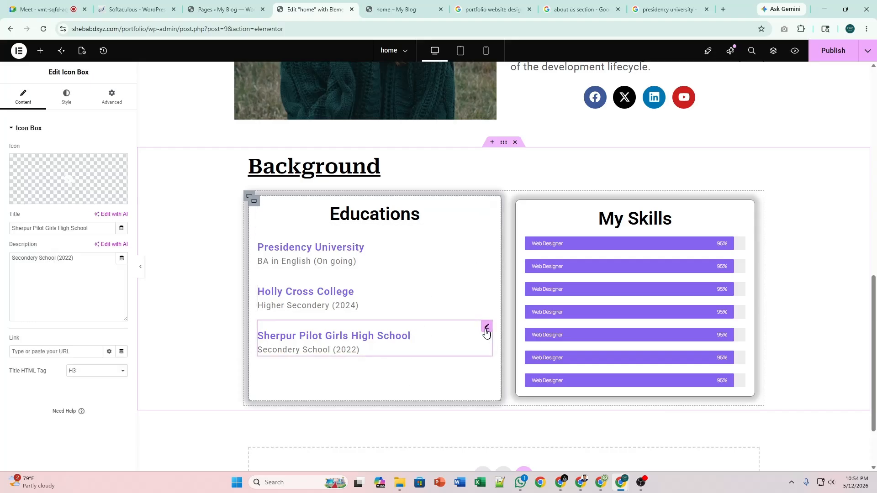
{"action": "left_click", "coordinate": [109, 95]}
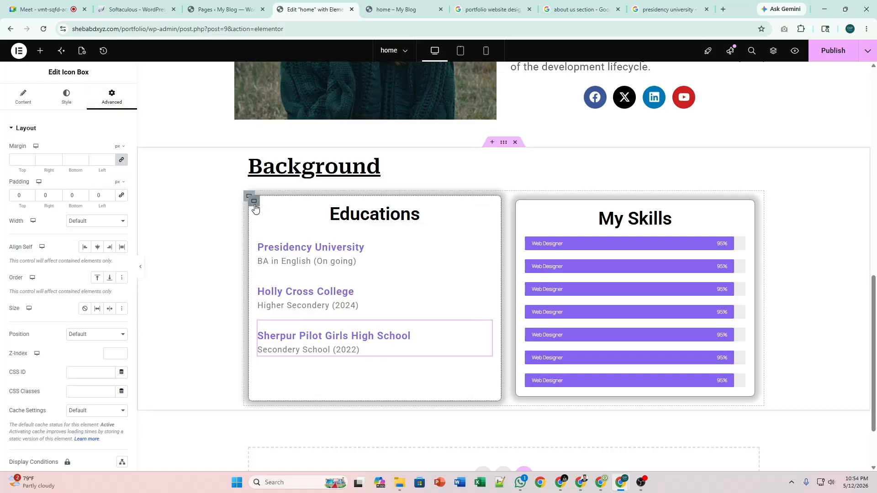
{"action": "left_click", "coordinate": [253, 202]}
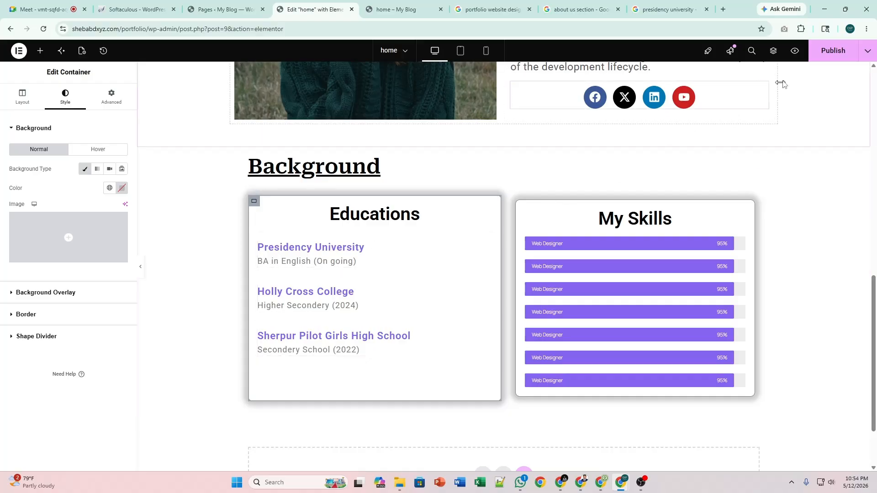
{"action": "left_click", "coordinate": [832, 51]}
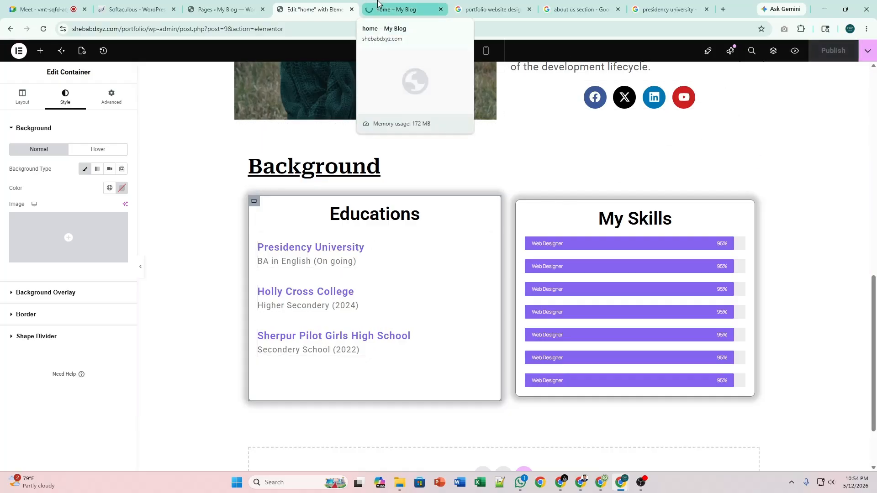
{"action": "left_click", "coordinate": [378, 6]}
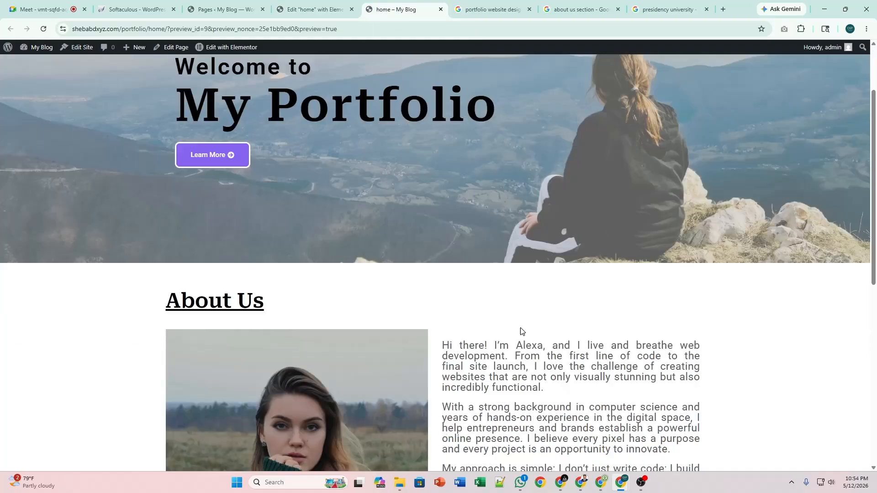
{"action": "scroll", "coordinate": [522, 331], "scroll_direction": "down", "scroll_amount": 7}
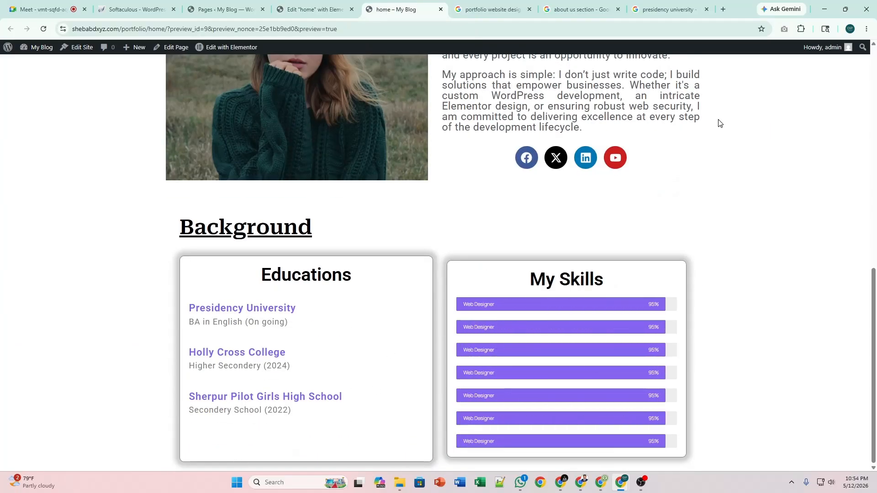
{"action": "right_click", "coordinate": [753, 195]}
{"action": "left_click", "coordinate": [688, 393]}
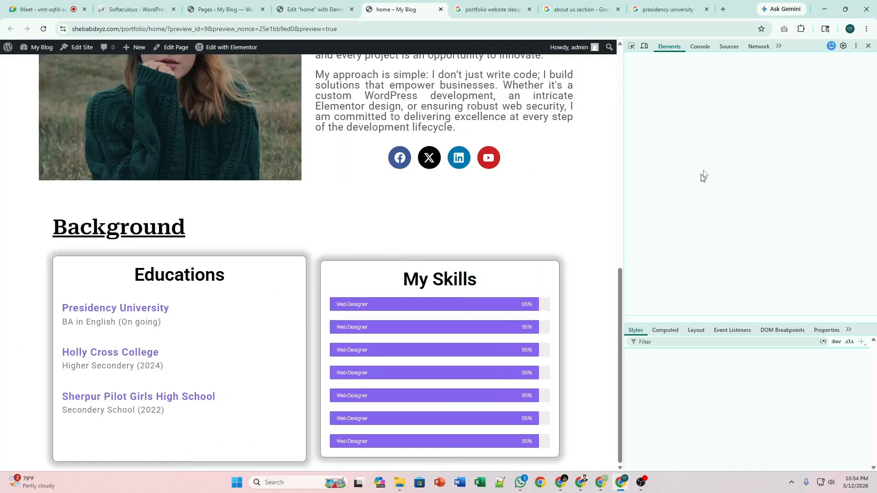
{"action": "key", "text": "ctrl+shift+c"}
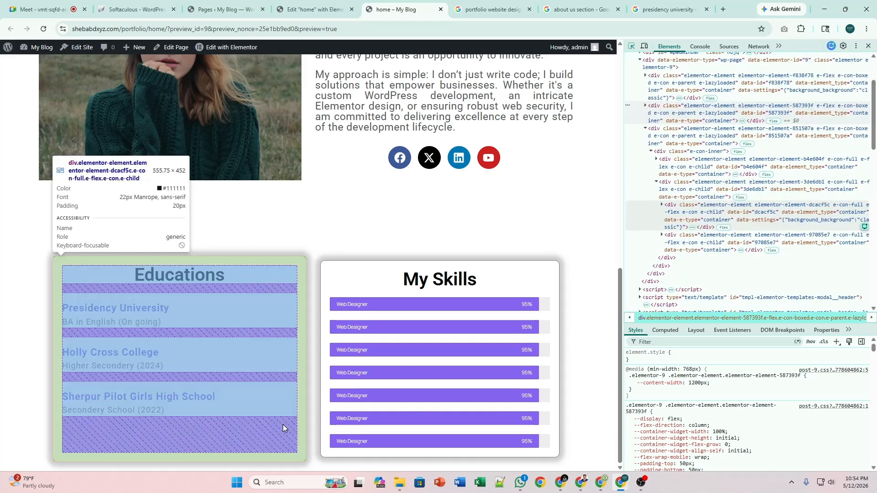
{"action": "left_click", "coordinate": [283, 428]}
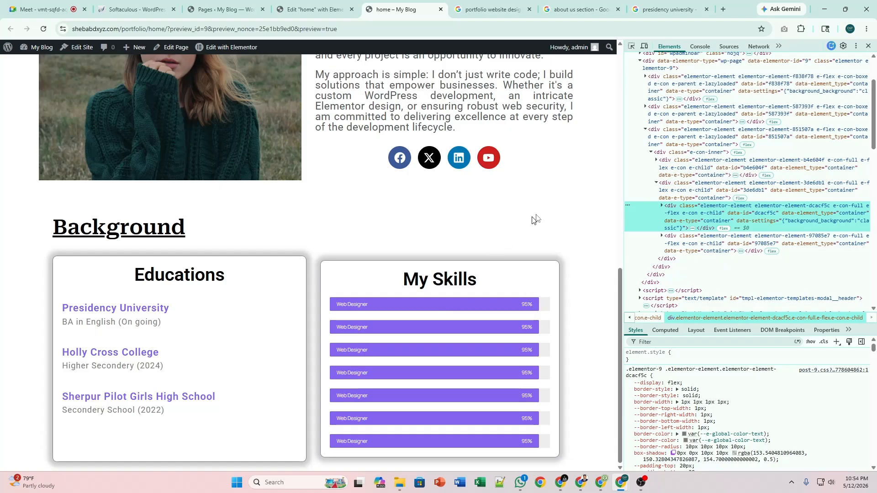
{"action": "left_click", "coordinate": [868, 46]}
{"action": "left_click", "coordinate": [315, 9]}
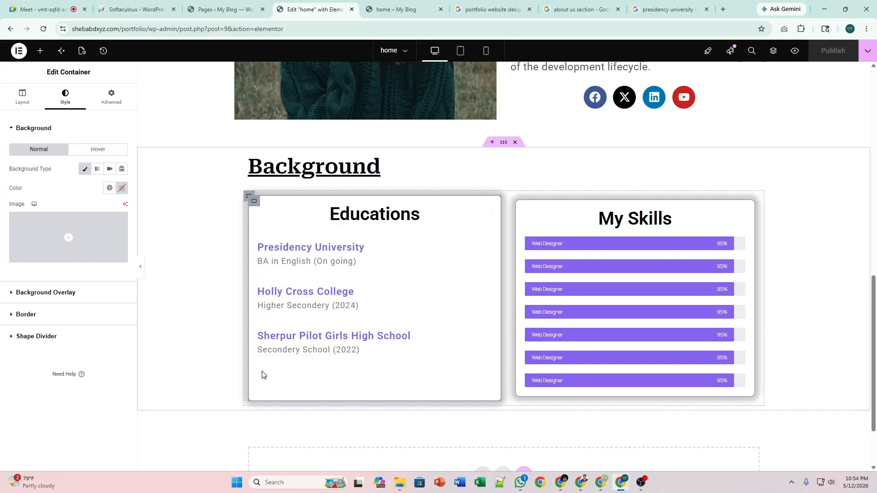
Unlink the Educations container's padding and set its bottom padding to 0.
{"action": "left_click", "coordinate": [25, 100]}
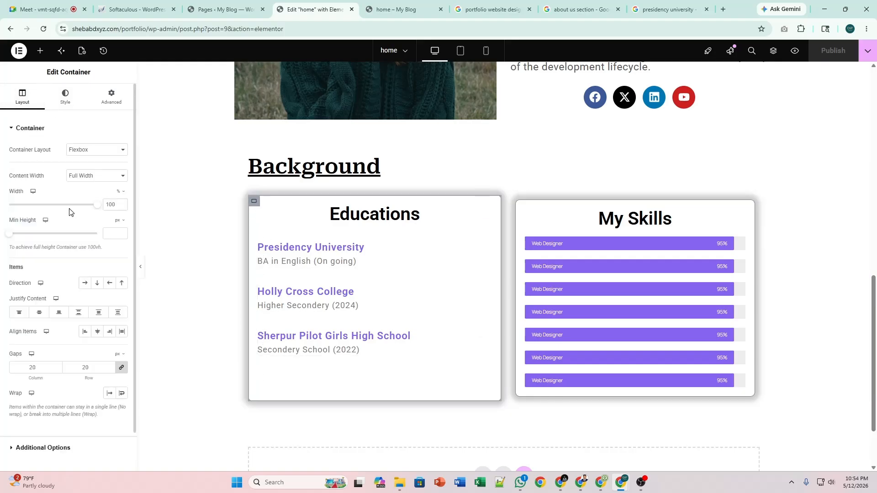
{"action": "left_click", "coordinate": [111, 96]}
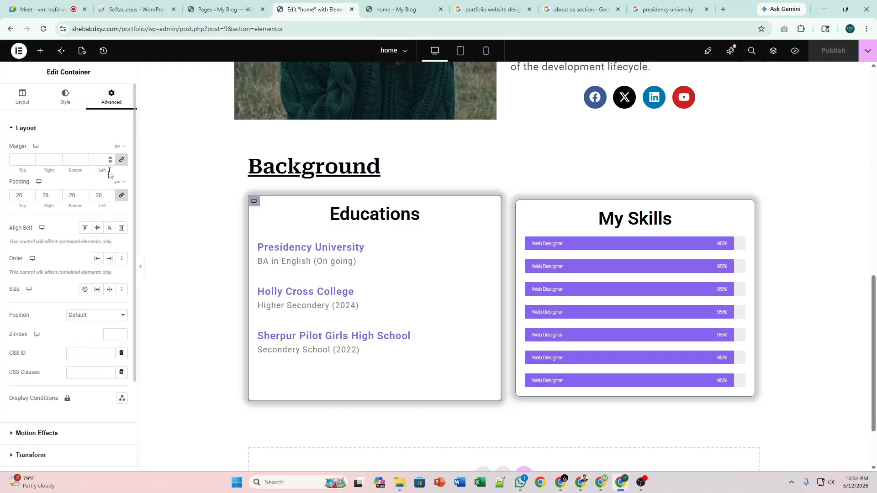
{"action": "left_click", "coordinate": [121, 196]}
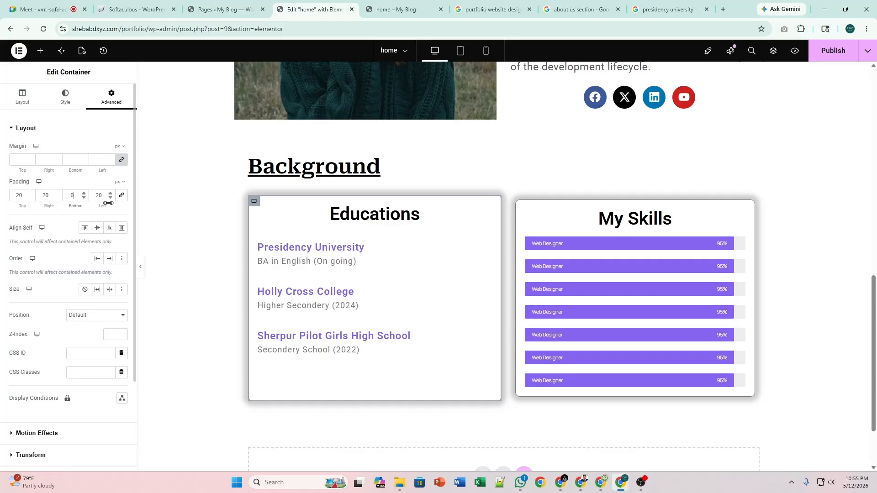
{"action": "left_click", "coordinate": [253, 204]}
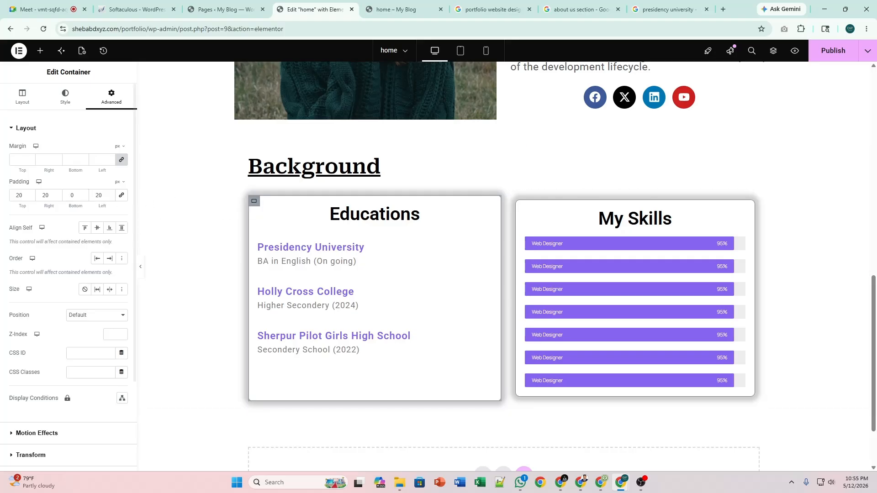
{"action": "left_click", "coordinate": [74, 195]}
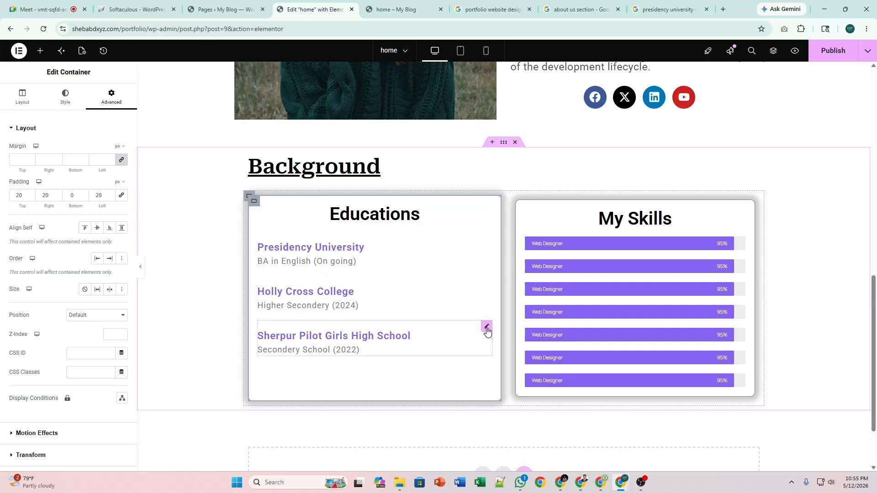
Publish the updated page and reload the editor.
{"action": "left_click", "coordinate": [487, 329]}
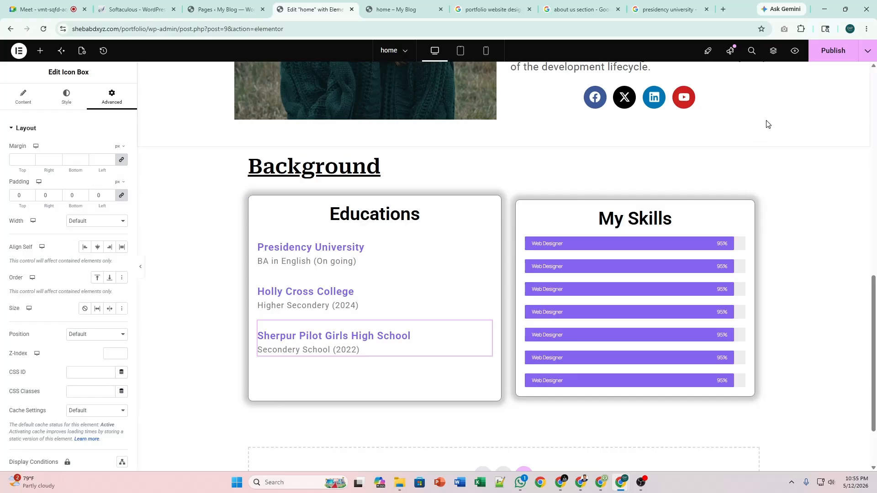
{"action": "left_click", "coordinate": [826, 53]}
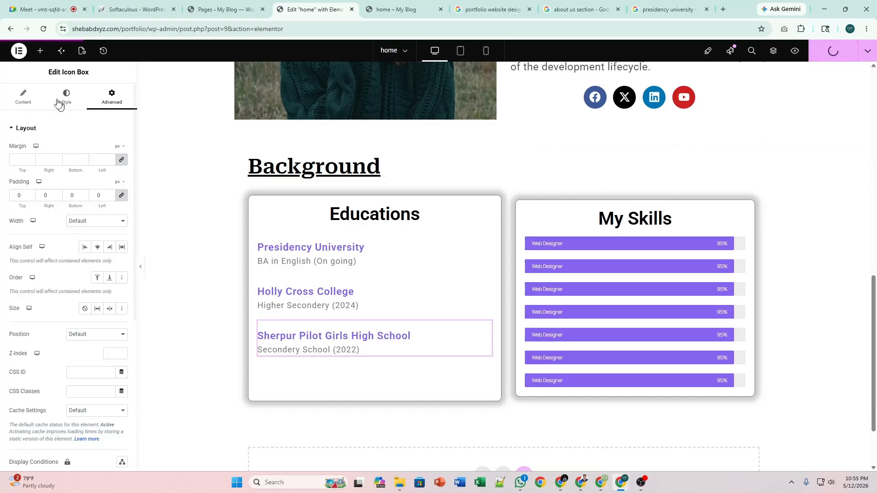
{"action": "left_click", "coordinate": [49, 30]}
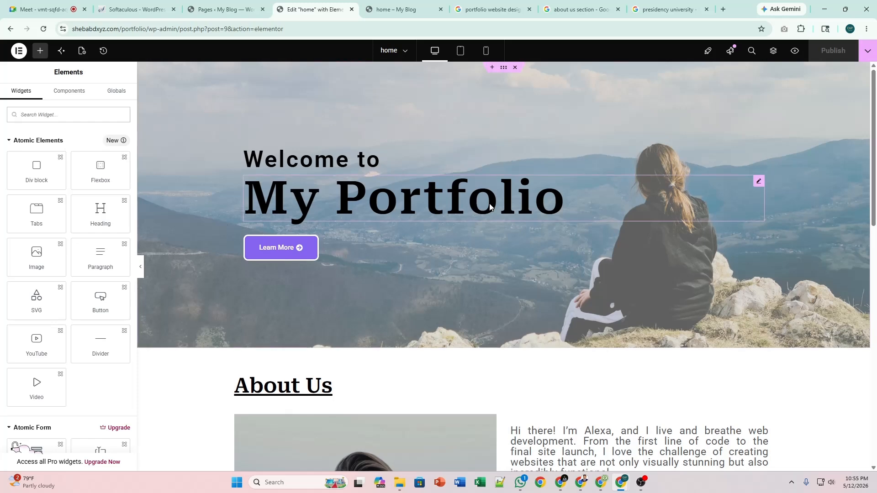
Set a Min Height on the Educations container, delete it, then select the Holly Cross and Sherpur entries.
{"action": "scroll", "coordinate": [486, 199], "scroll_direction": "down", "scroll_amount": 10}
{"action": "scroll", "coordinate": [488, 203], "scroll_direction": "down", "scroll_amount": 2}
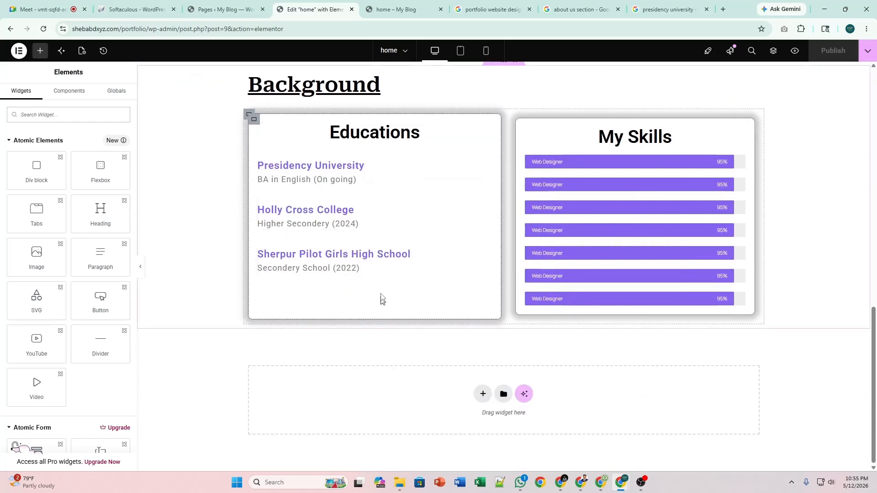
{"action": "scroll", "coordinate": [383, 299], "scroll_direction": "up", "scroll_amount": 1}
{"action": "left_click", "coordinate": [252, 164]}
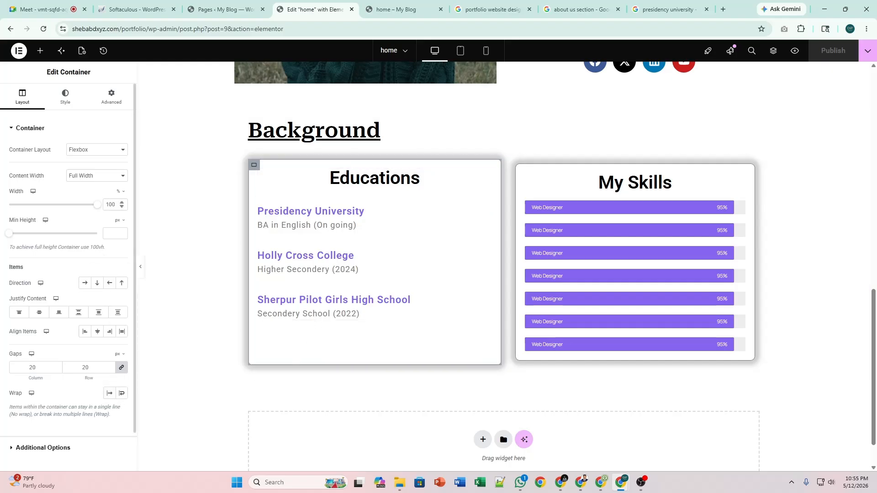
{"action": "left_click_drag", "start_coordinate": [11, 236], "coordinate": [30, 234]}
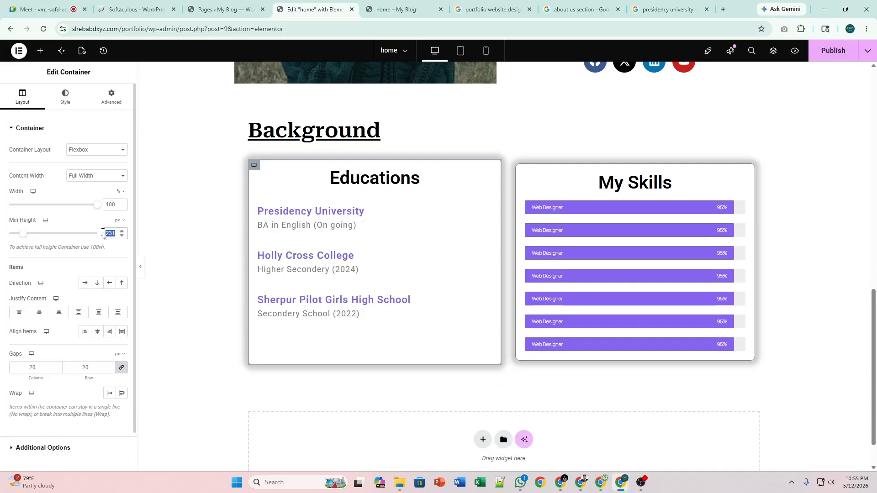
{"action": "key", "text": "BackSpace"}
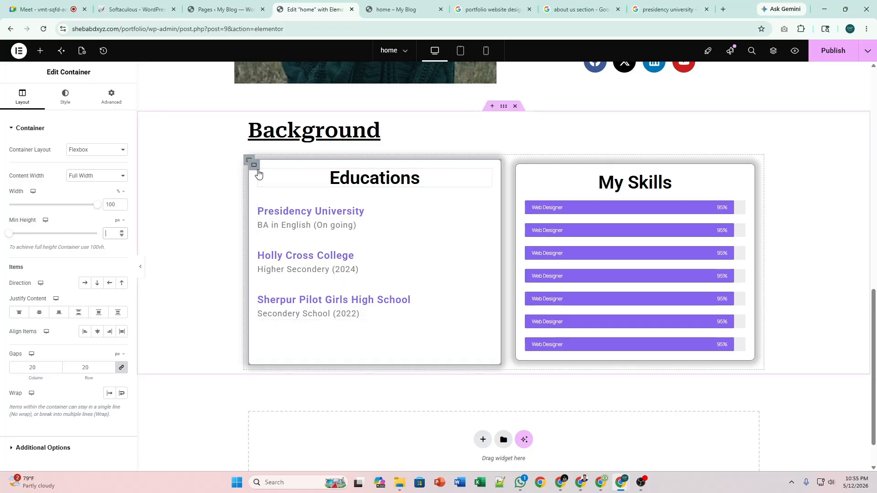
{"action": "left_click", "coordinate": [301, 262]}
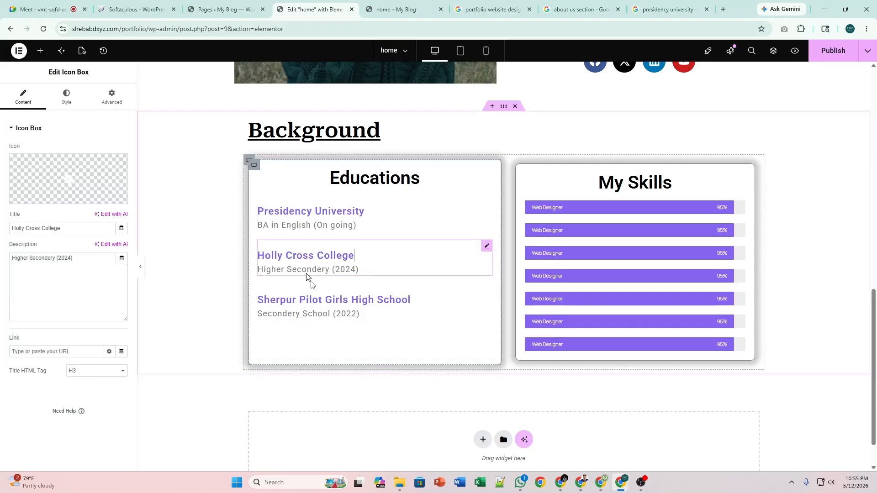
{"action": "left_click", "coordinate": [284, 312]}
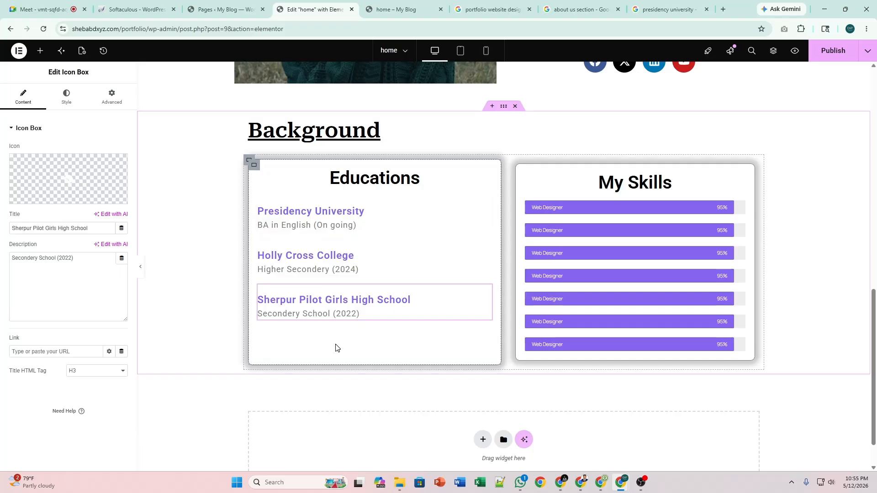
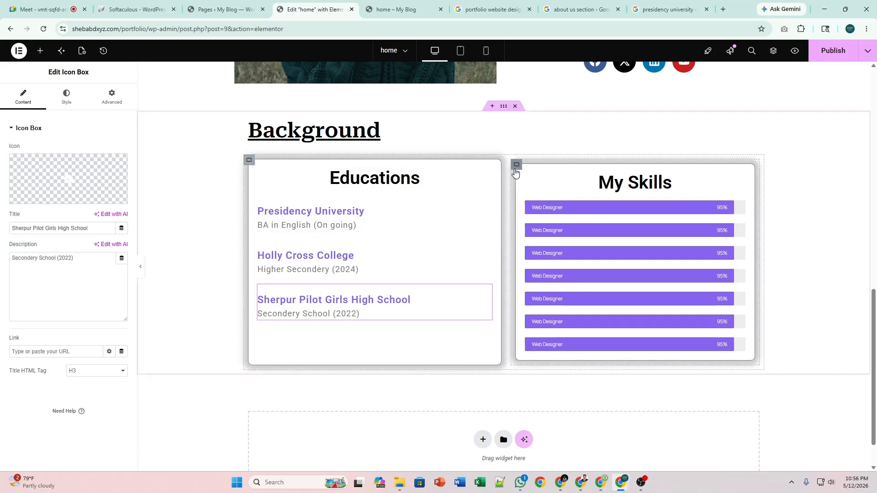
Select the Educations card's container and show its Style settings in the Edit Container panel.
{"action": "left_click", "coordinate": [514, 168]}
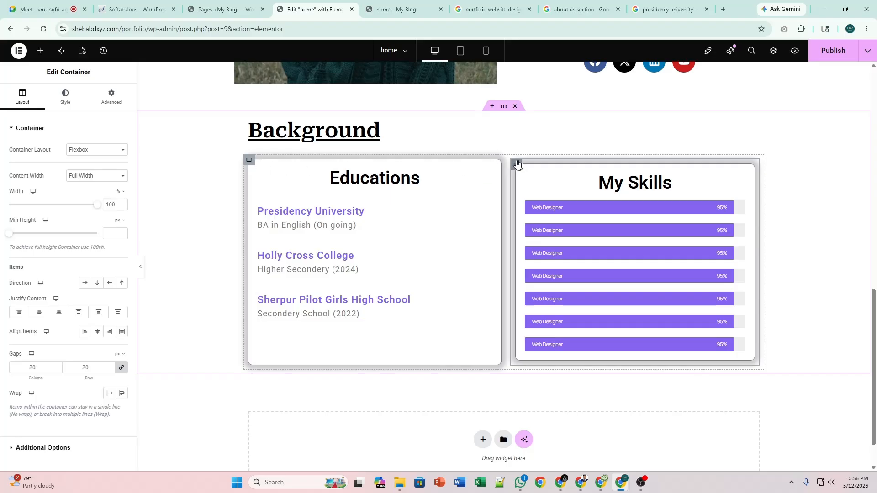
{"action": "left_click", "coordinate": [248, 160]}
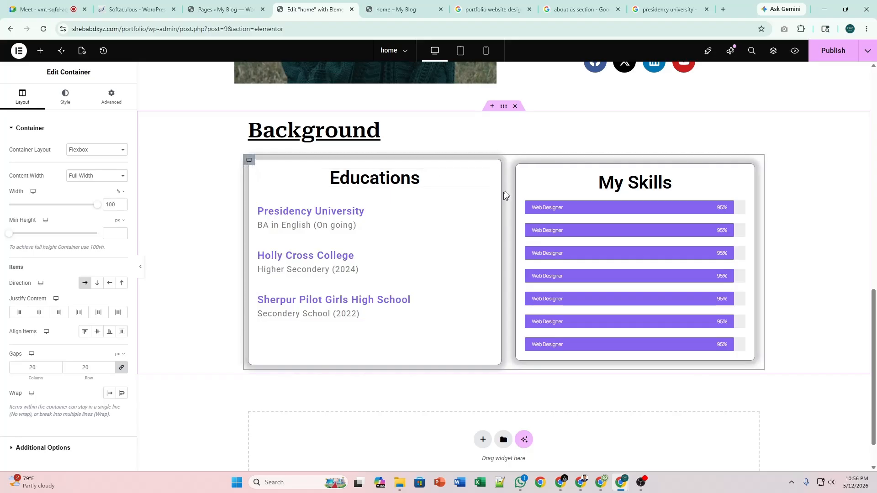
{"action": "left_click", "coordinate": [515, 167]}
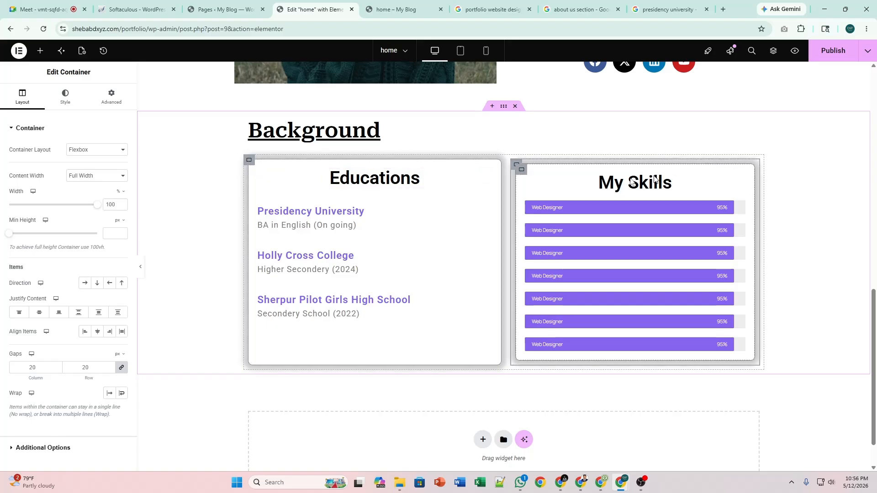
{"action": "left_click", "coordinate": [255, 167]}
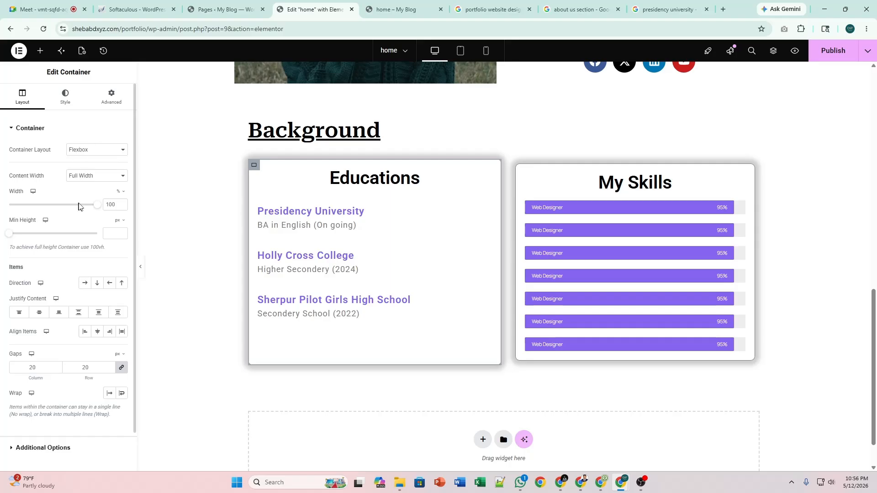
{"action": "left_click", "coordinate": [66, 99]}
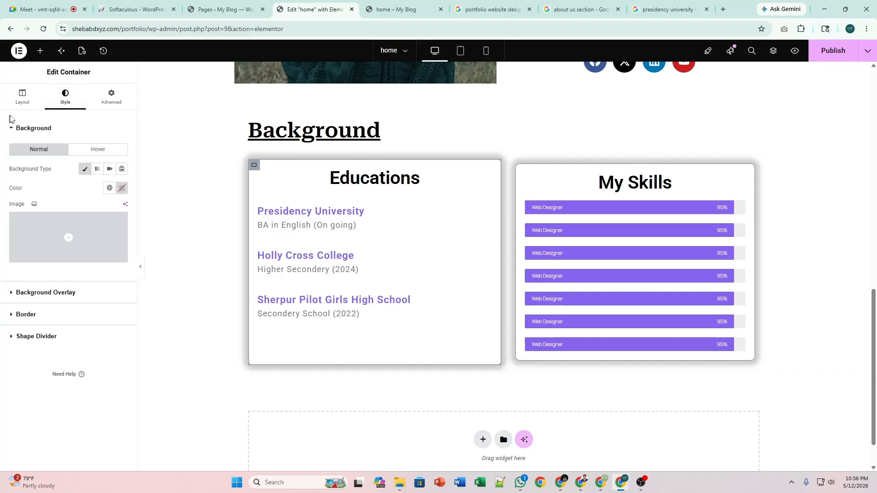
Set the Educations card's Border Type to Default and preview the page.
{"action": "left_click", "coordinate": [65, 318]}
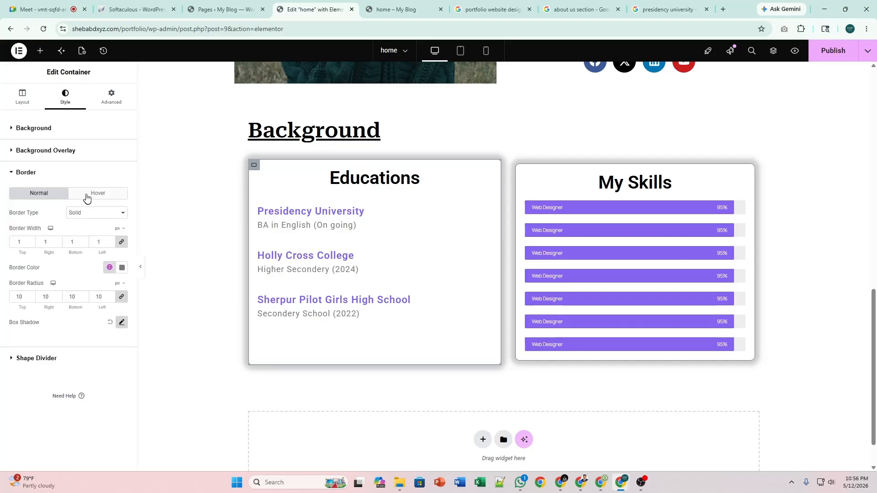
{"action": "left_click", "coordinate": [90, 215]}
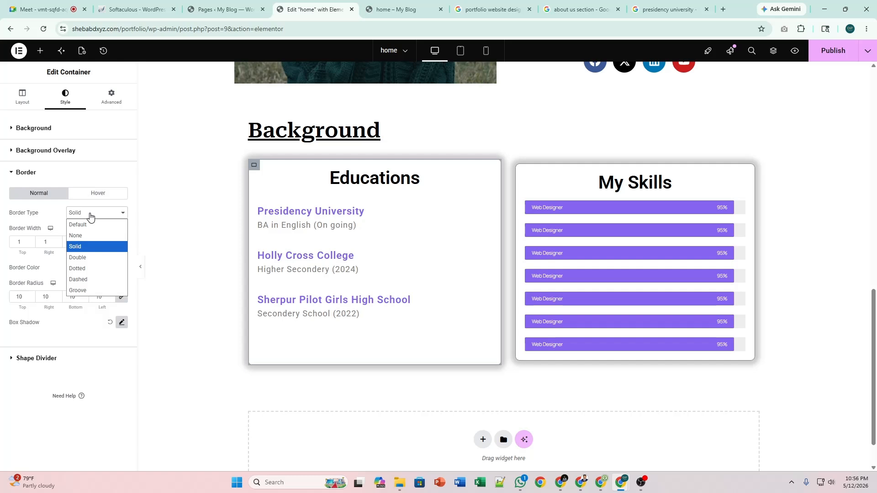
{"action": "left_click", "coordinate": [90, 224]}
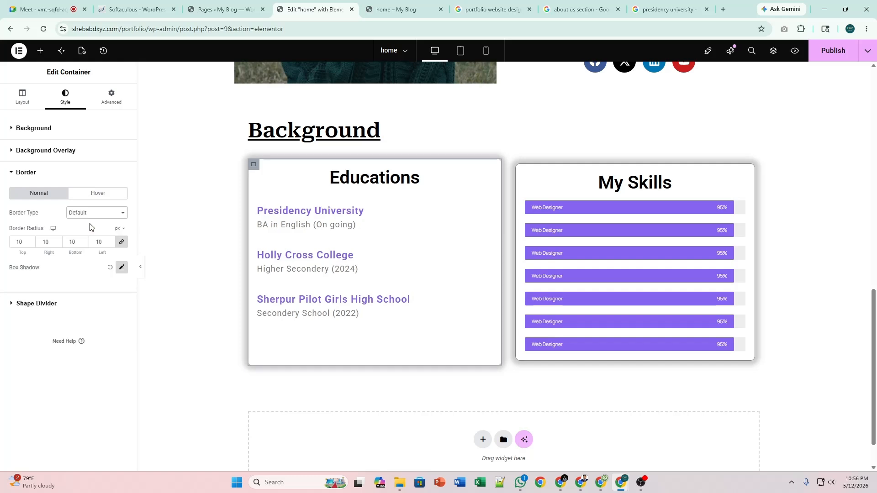
{"action": "left_click", "coordinate": [89, 215]}
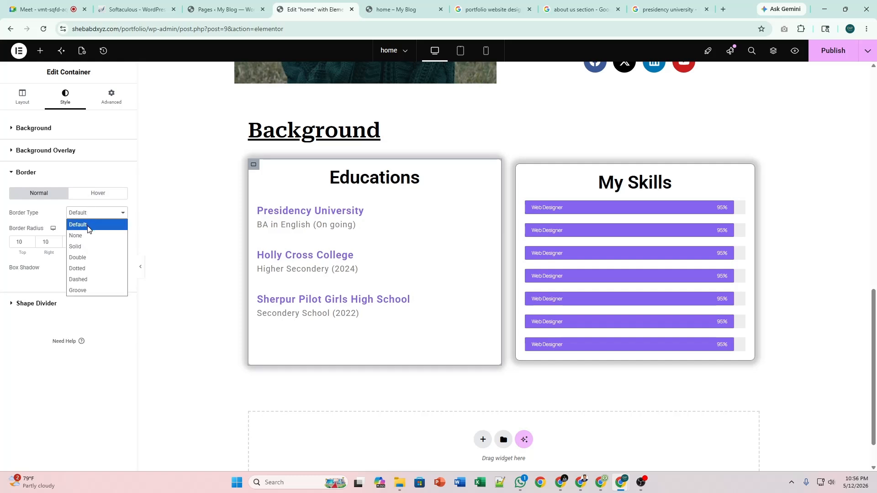
{"action": "left_click", "coordinate": [93, 216]}
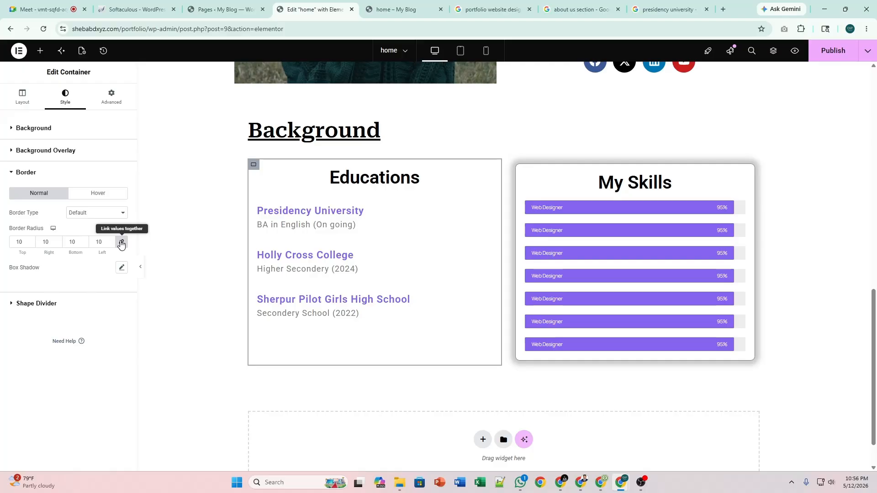
{"action": "left_click", "coordinate": [140, 267]}
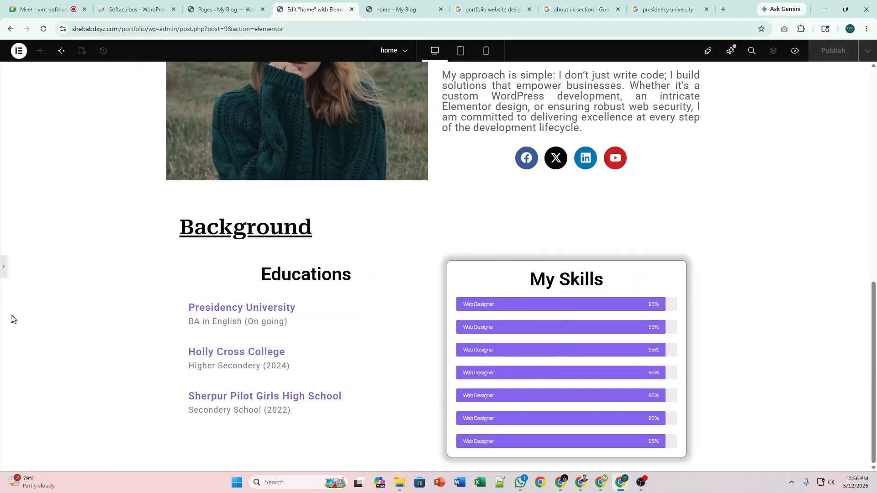
{"action": "left_click", "coordinate": [2, 274]}
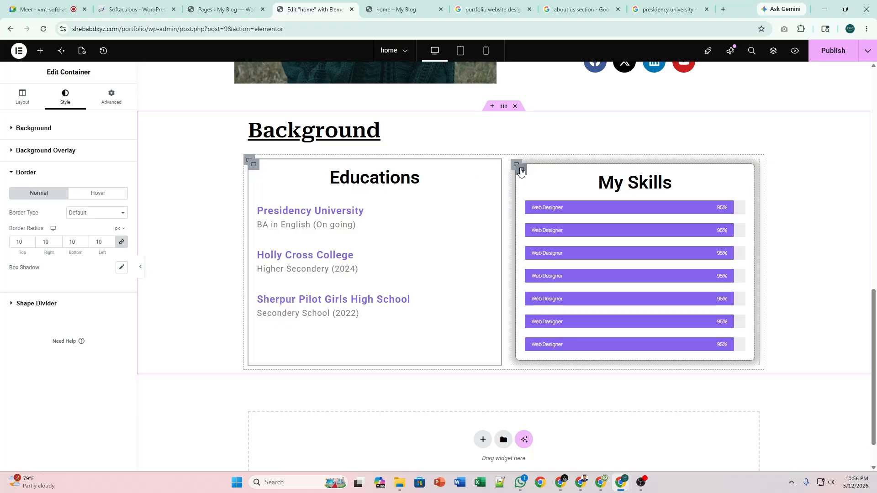
Reselect the My Skills container after checking the Educations container.
{"action": "left_click", "coordinate": [452, 171]}
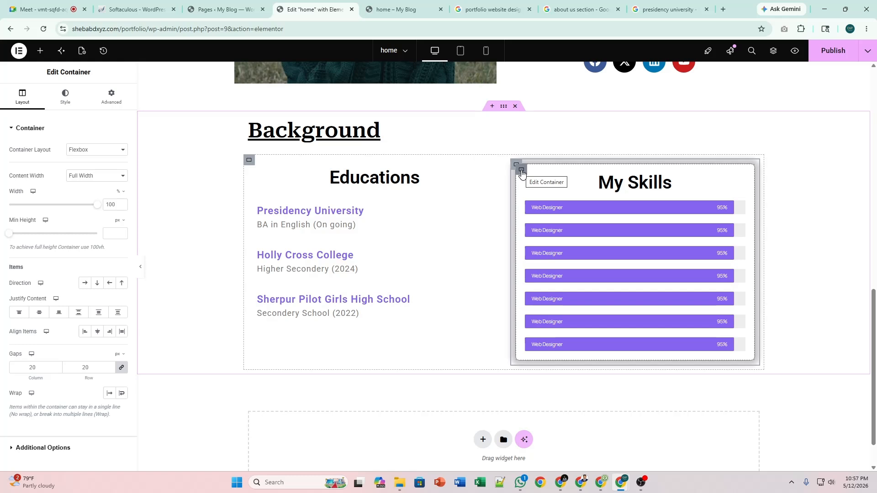
{"action": "left_click", "coordinate": [251, 163]}
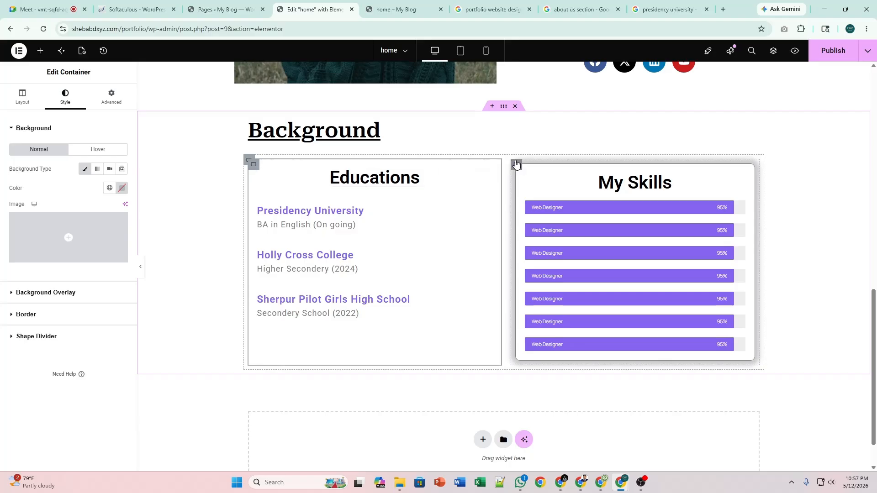
{"action": "left_click", "coordinate": [516, 164]}
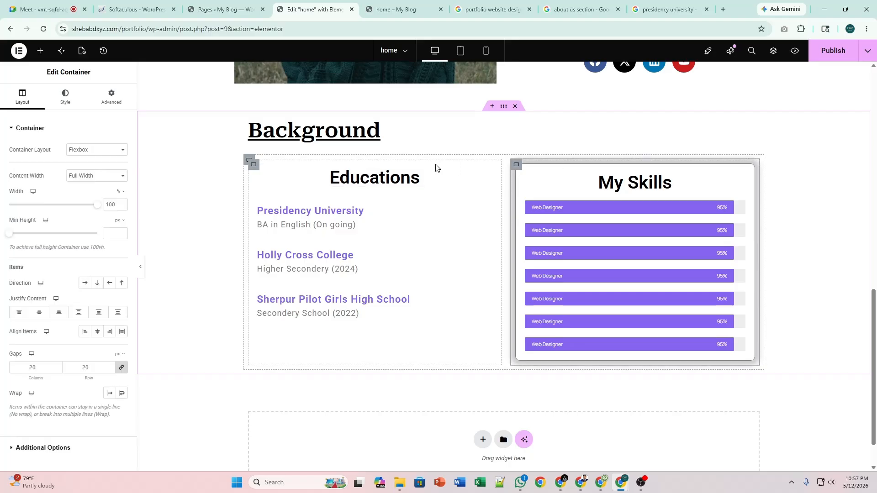
Delete the My Skills content and select the Educations container.
{"action": "right_click", "coordinate": [521, 175]}
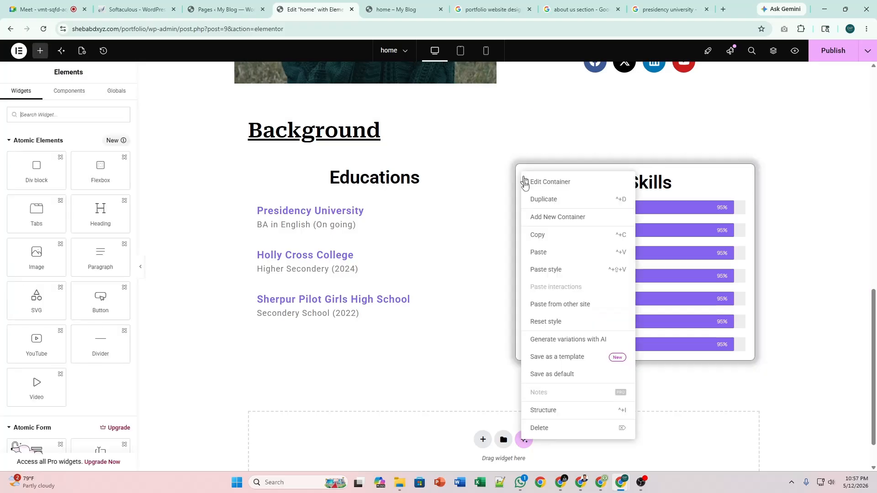
{"action": "left_click", "coordinate": [540, 429]}
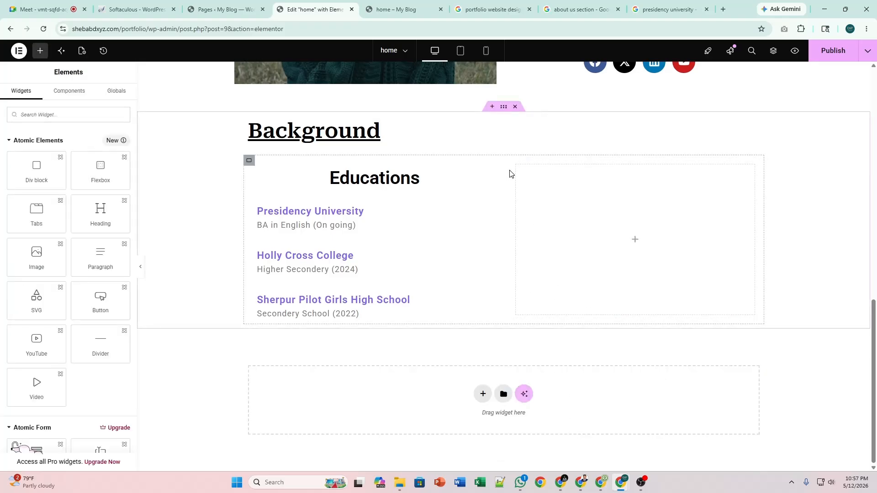
{"action": "left_click", "coordinate": [251, 164]}
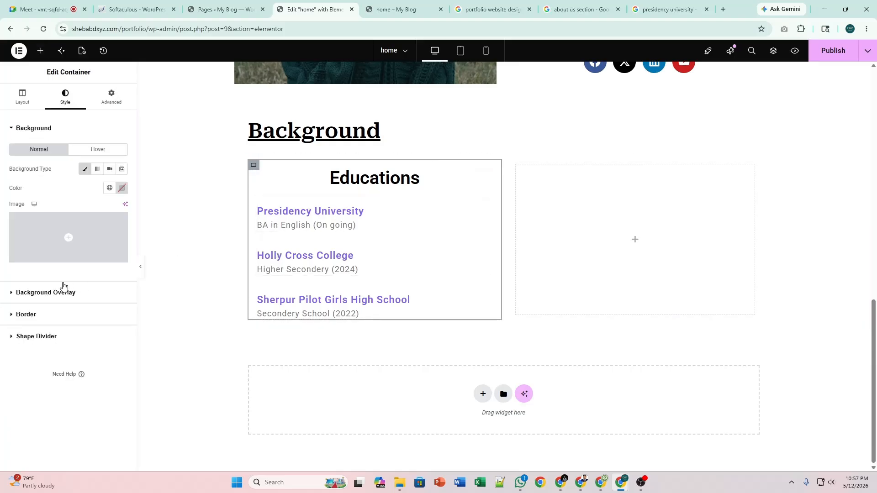
Set the Educations card's Border Type to Solid and preview the result.
{"action": "left_click", "coordinate": [67, 320]}
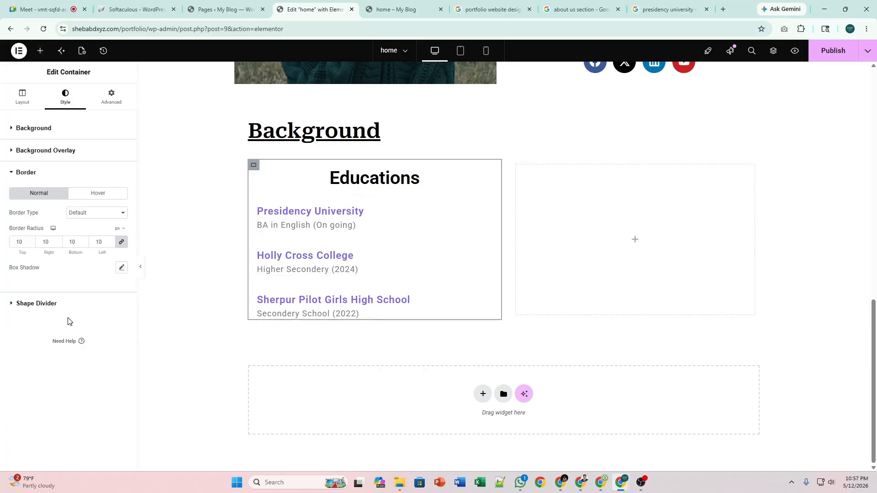
{"action": "left_click", "coordinate": [101, 212]}
{"action": "left_click", "coordinate": [93, 243]}
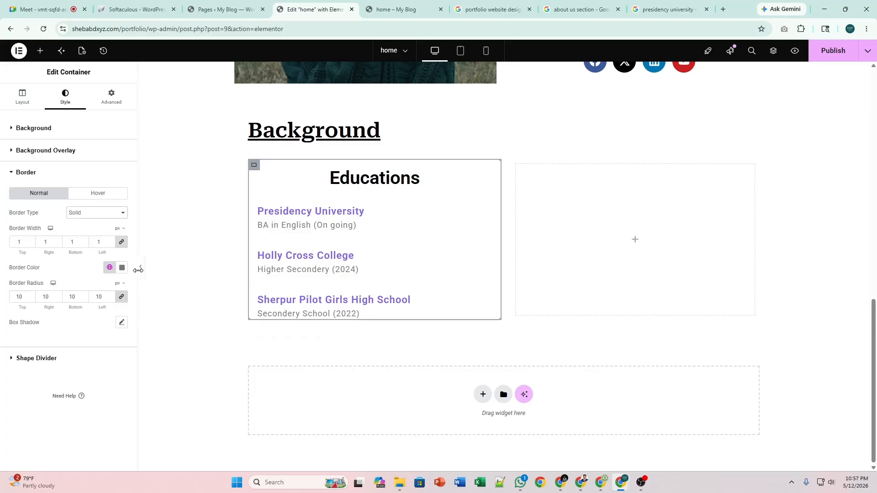
{"action": "left_click", "coordinate": [138, 269]}
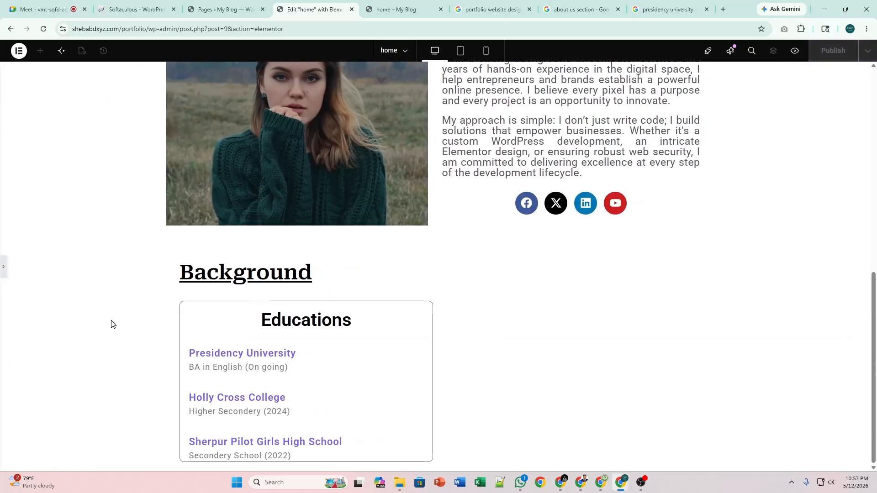
{"action": "left_click", "coordinate": [3, 267]}
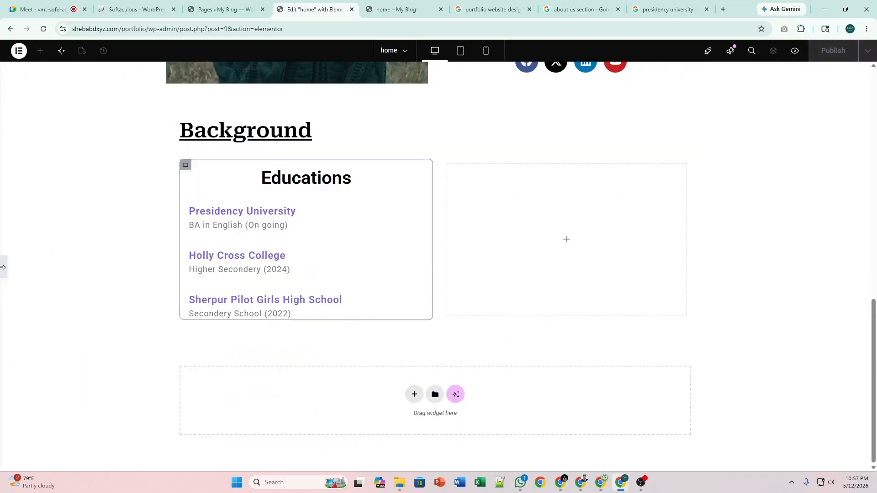
Give the Educations card 20 px bottom padding and a box shadow, then publish.
{"action": "left_click", "coordinate": [104, 103]}
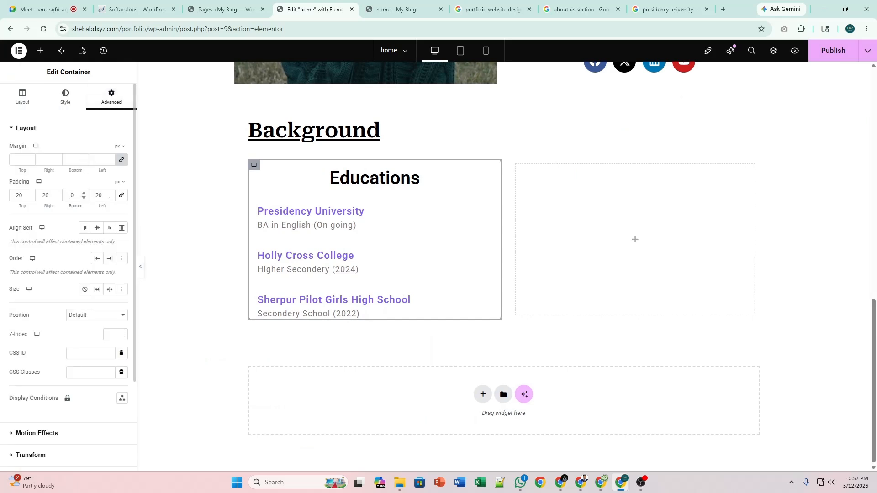
{"action": "type", "text": "2"}
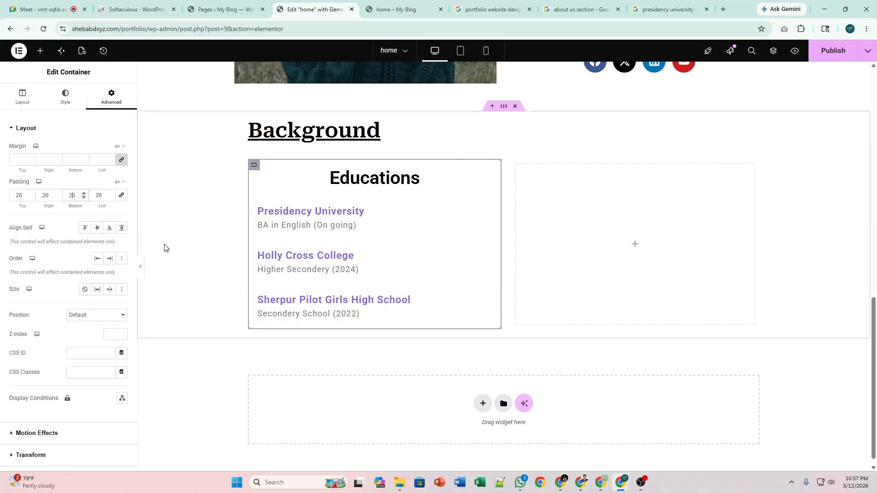
{"action": "left_click", "coordinate": [64, 100]}
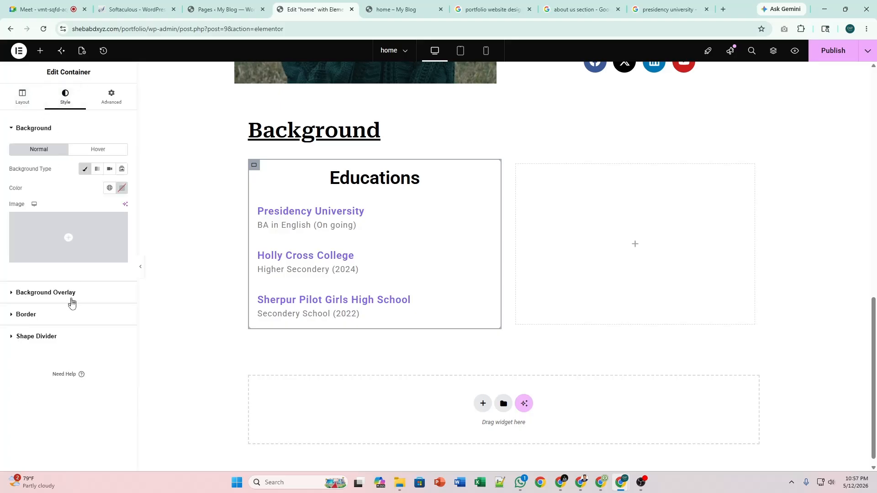
{"action": "left_click", "coordinate": [73, 315]}
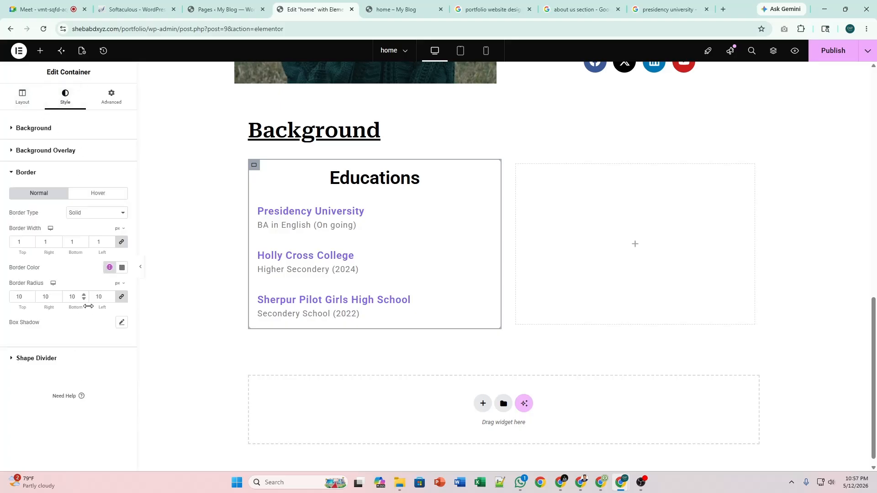
{"action": "left_click", "coordinate": [121, 323]}
{"action": "left_click", "coordinate": [121, 324]}
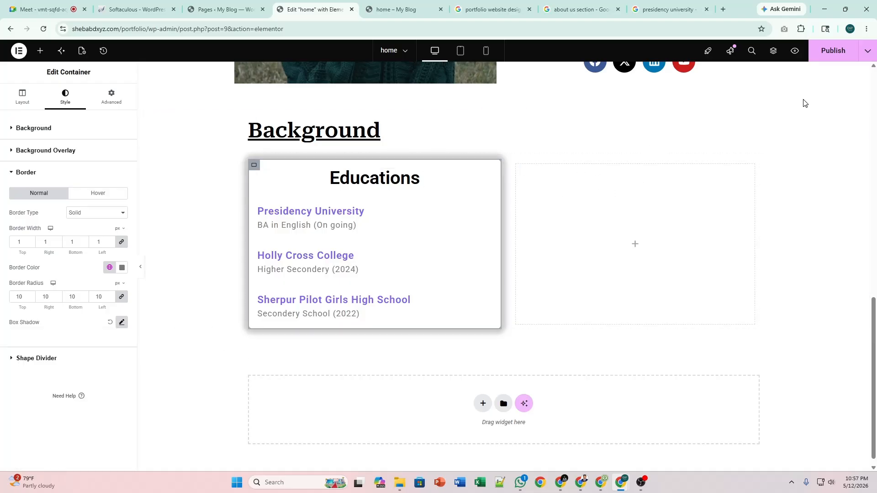
{"action": "left_click", "coordinate": [841, 58]}
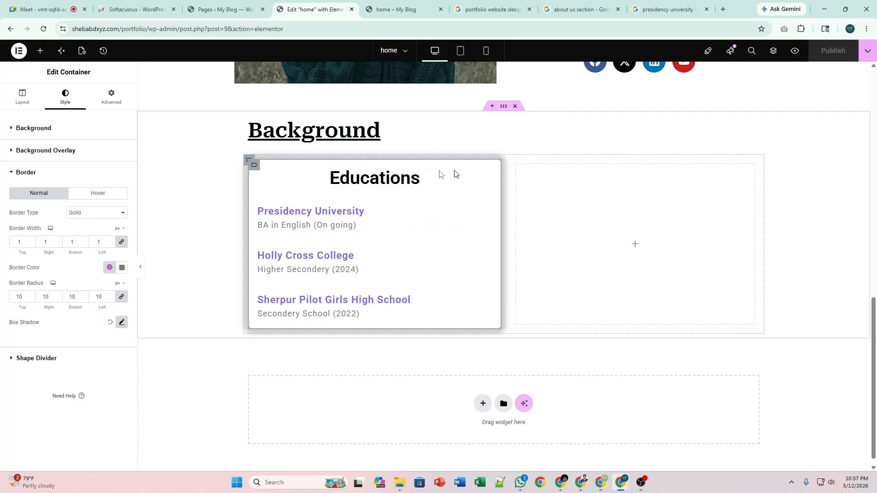
{"action": "left_click", "coordinate": [247, 161]}
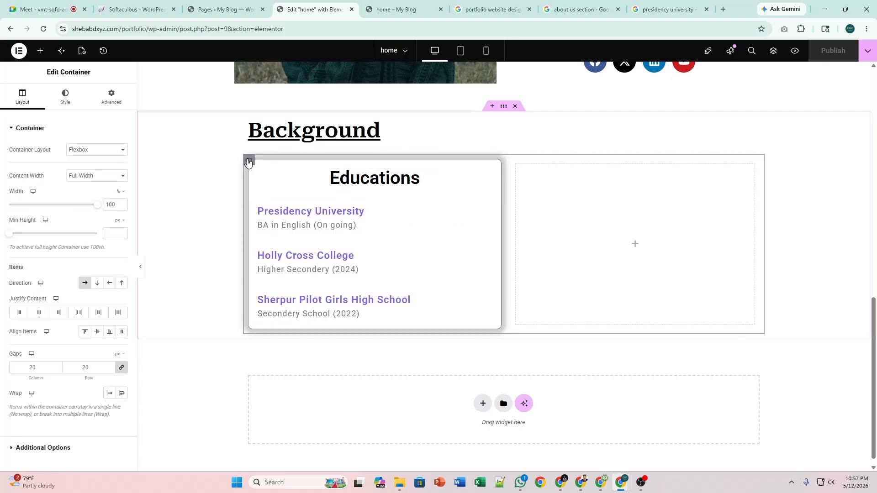
Duplicate the Educations card and delete the empty right box.
{"action": "right_click", "coordinate": [254, 166]}
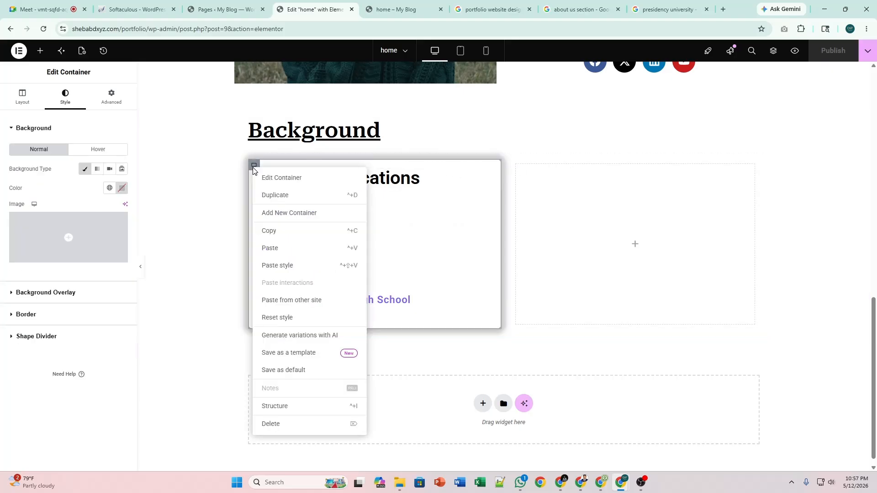
{"action": "left_click", "coordinate": [284, 196]}
{"action": "right_click", "coordinate": [603, 171]}
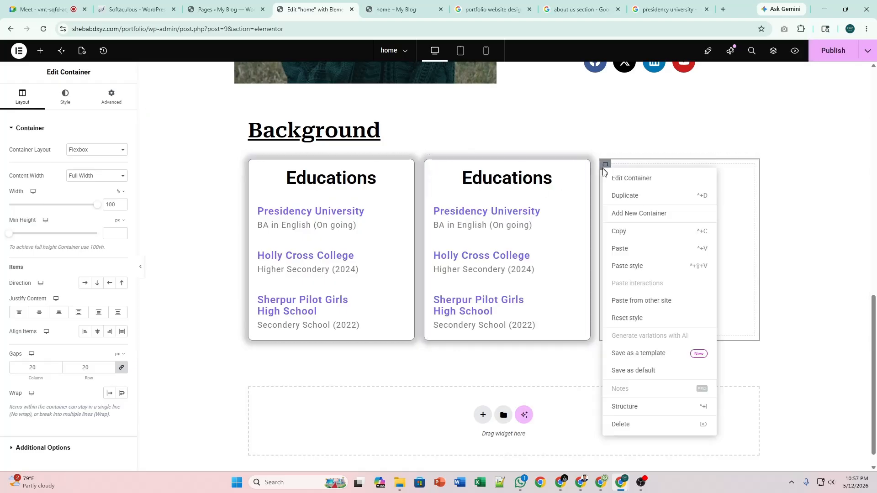
{"action": "left_click", "coordinate": [653, 424]}
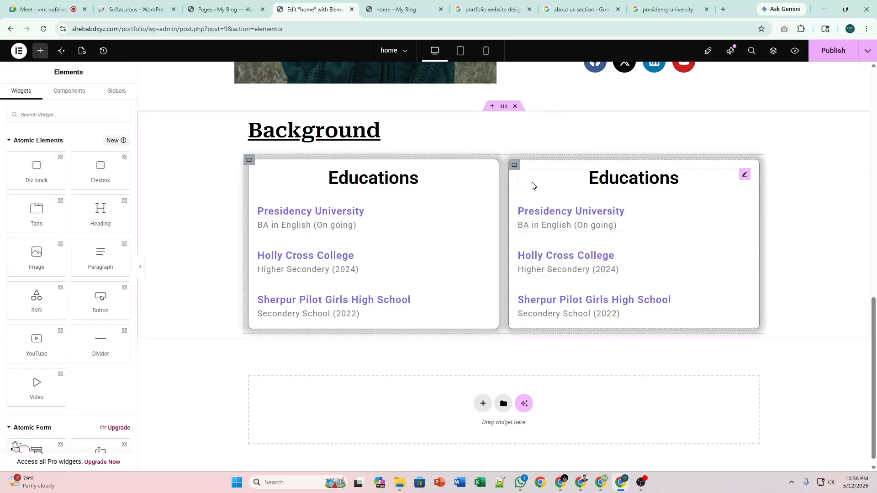
Retitle the copied card's heading from Educations to 'My Skills'.
{"action": "left_click", "coordinate": [744, 175]}
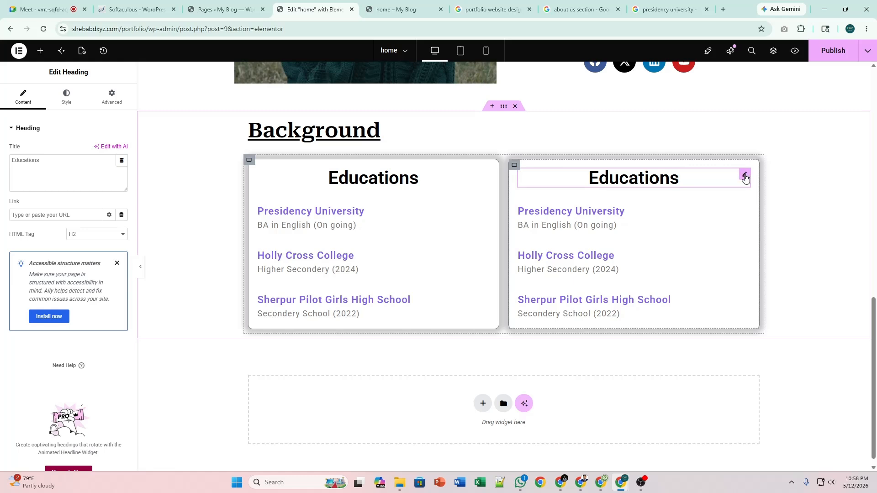
{"action": "left_click", "coordinate": [79, 168]}
{"action": "key", "text": "ctrl+a"}
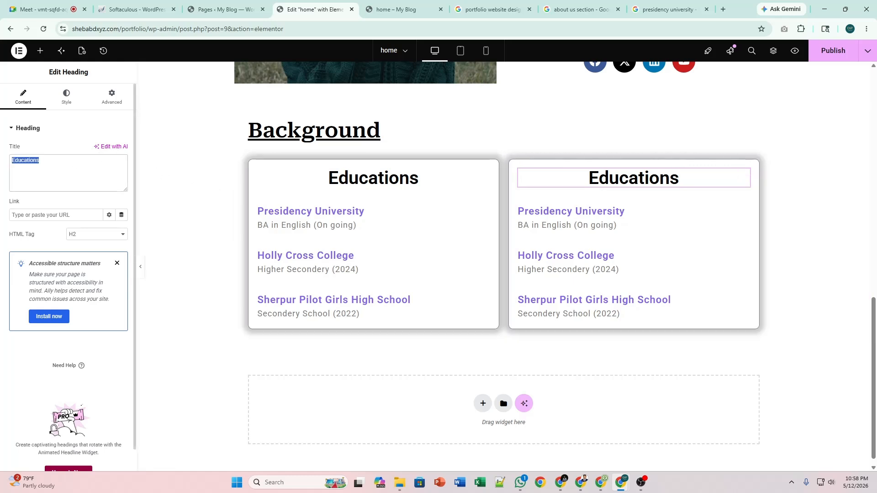
{"action": "type", "text": "My Skills"}
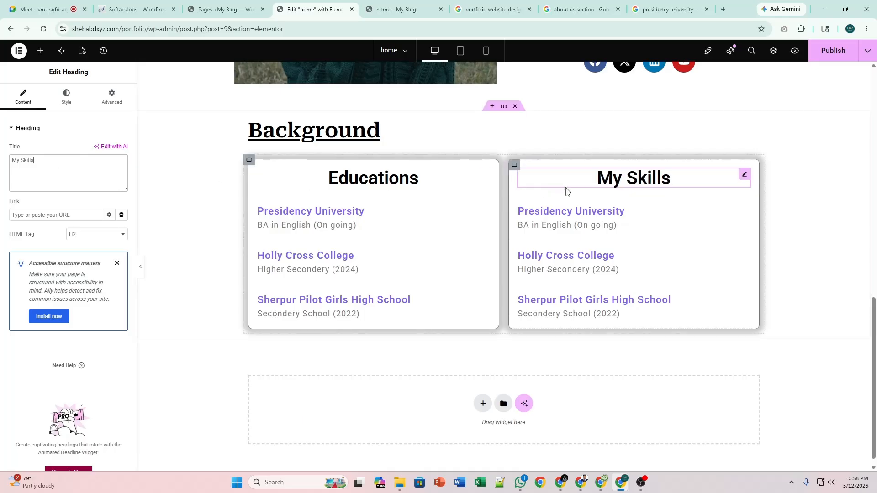
Delete the Presidency University, Holly Cross College and Sherpur Pilot entries from My Skills.
{"action": "left_click", "coordinate": [741, 203]}
{"action": "right_click", "coordinate": [742, 203]}
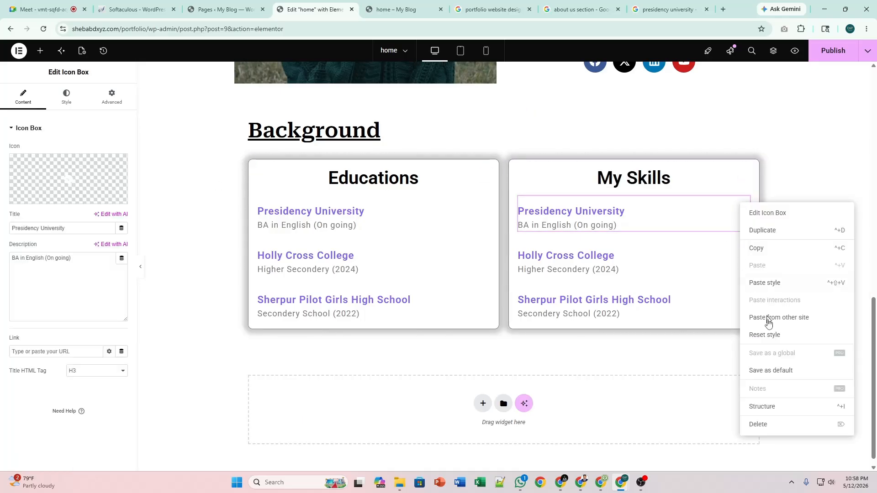
{"action": "left_click", "coordinate": [775, 423]}
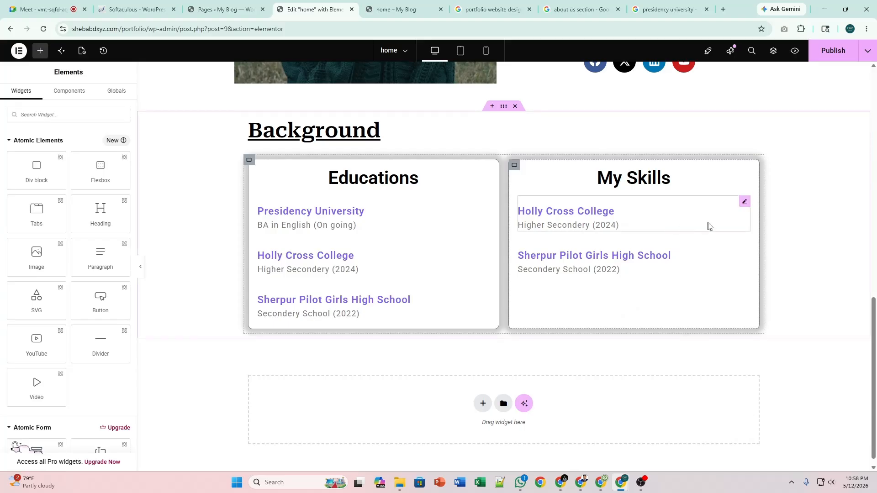
{"action": "right_click", "coordinate": [742, 202]}
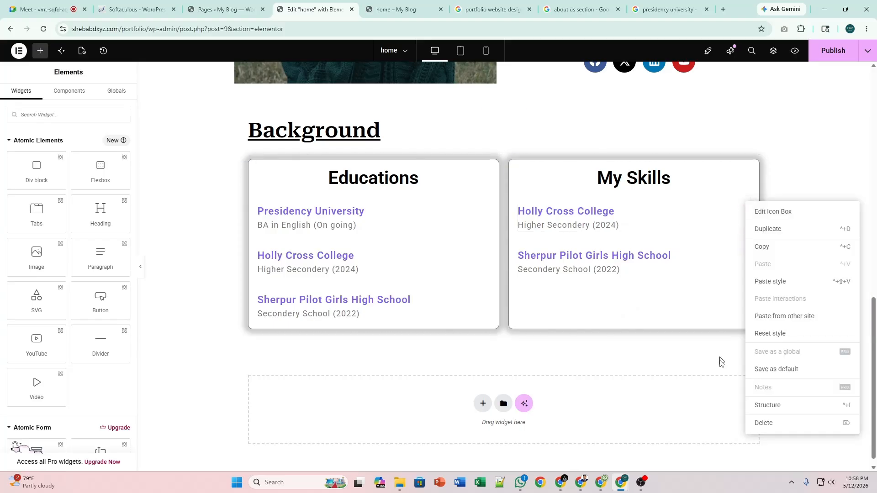
{"action": "left_click", "coordinate": [779, 421]}
{"action": "right_click", "coordinate": [740, 208]}
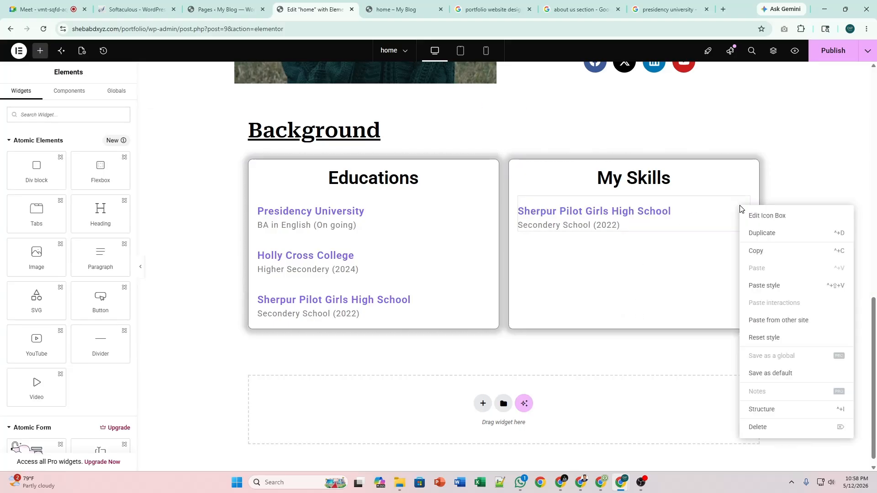
{"action": "left_click", "coordinate": [777, 424]}
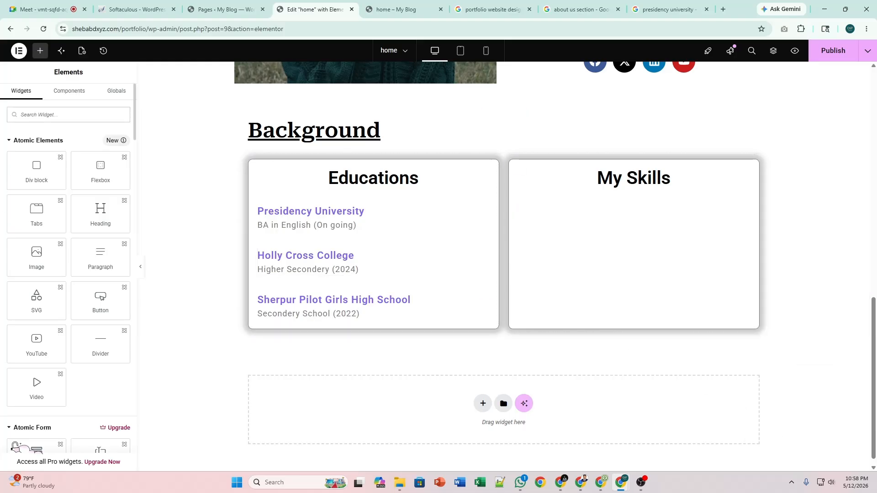
Drag a Progress Bar widget toward the My Skills card and delete the misplaced copy.
{"action": "type", "text": "pro"}
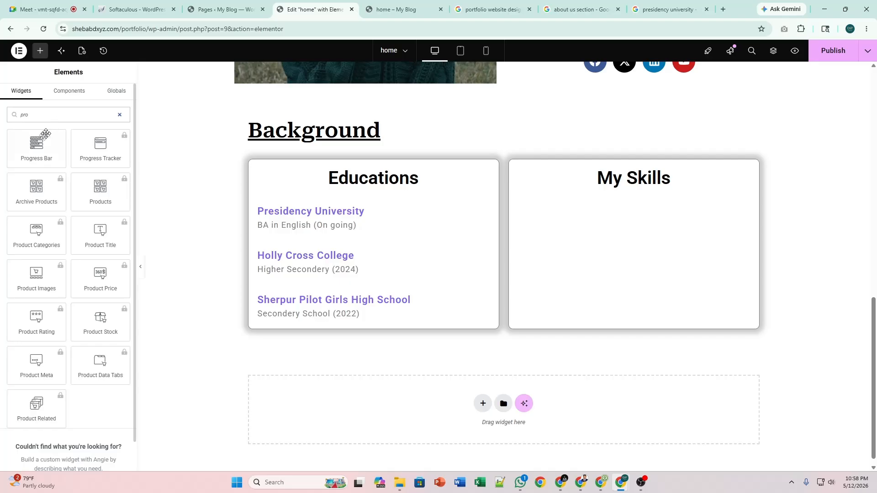
{"action": "left_click_drag", "start_coordinate": [45, 132], "coordinate": [613, 203]}
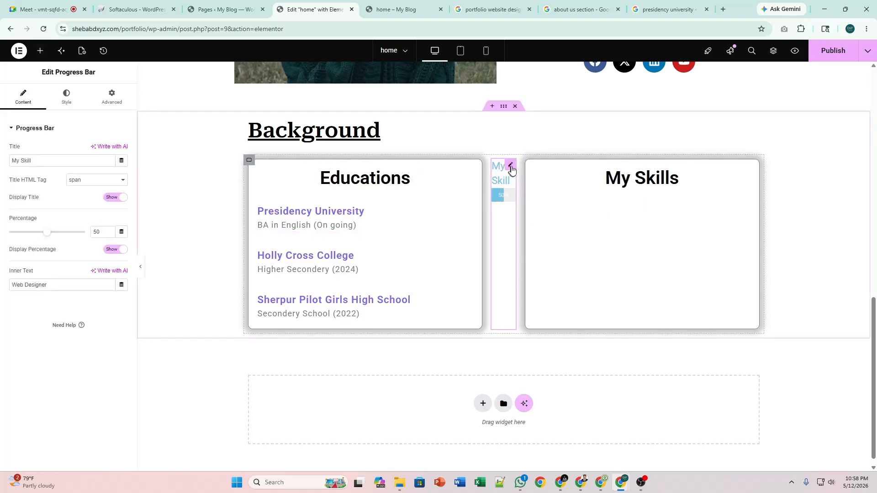
{"action": "left_click_drag", "start_coordinate": [511, 170], "coordinate": [671, 196]}
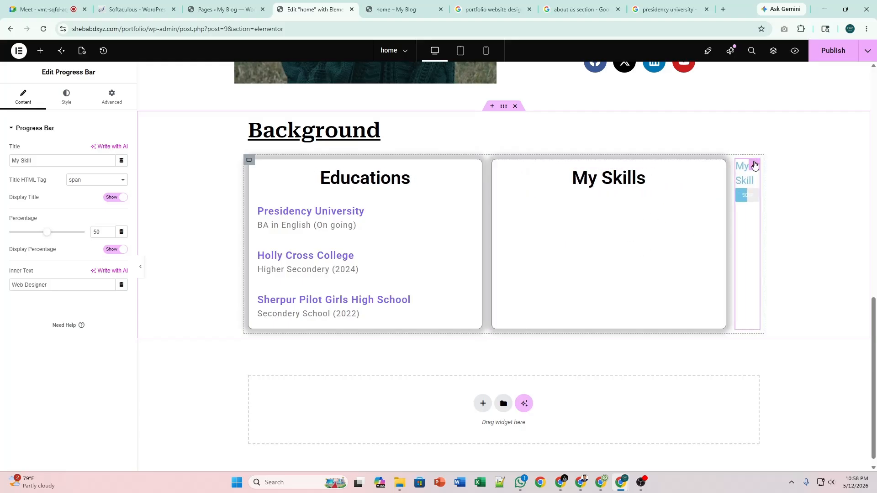
{"action": "left_click_drag", "start_coordinate": [755, 166], "coordinate": [642, 195]}
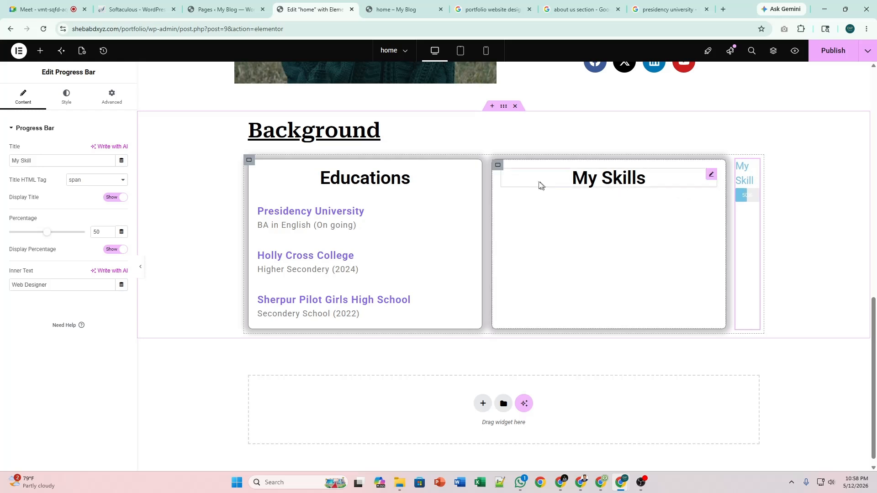
{"action": "right_click", "coordinate": [751, 168]}
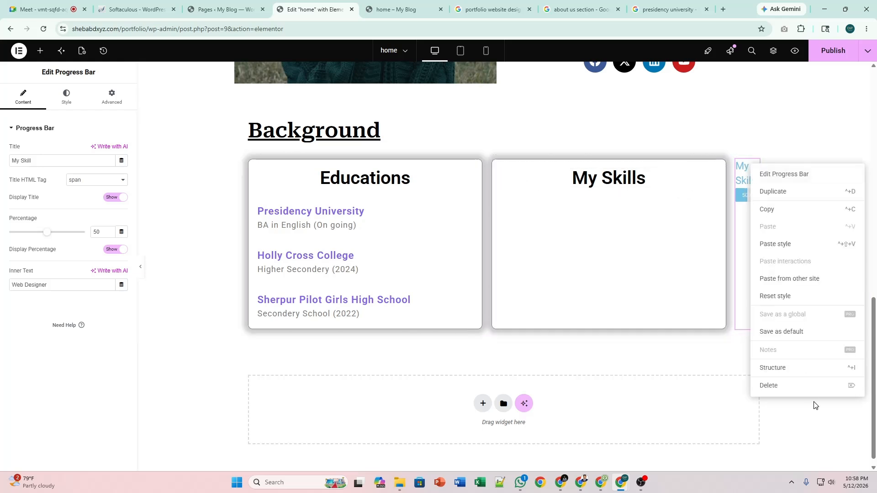
{"action": "left_click", "coordinate": [815, 386]}
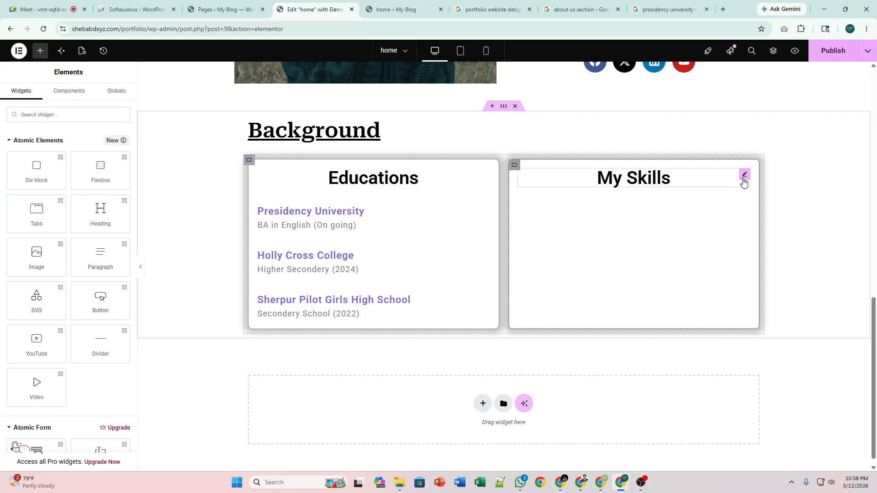
Add a Progress Bar (Web Designer, 50%) under the My Skills heading.
{"action": "left_click", "coordinate": [744, 182]}
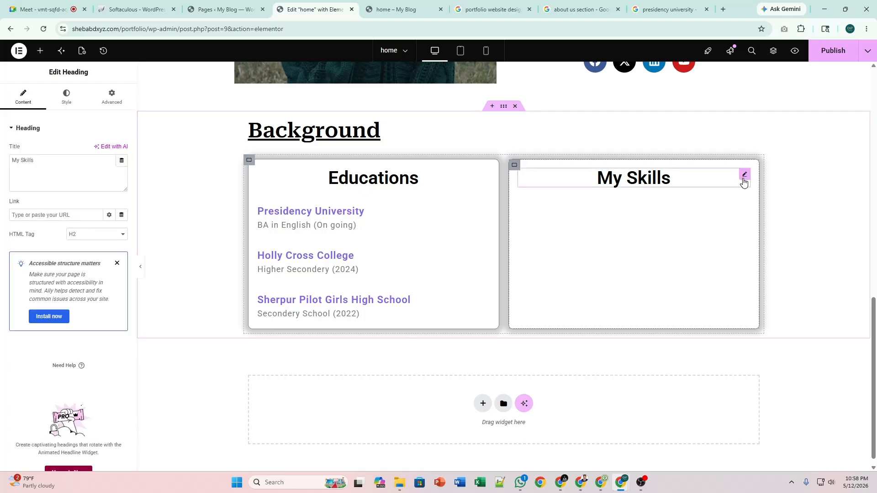
{"action": "left_click", "coordinate": [41, 53]}
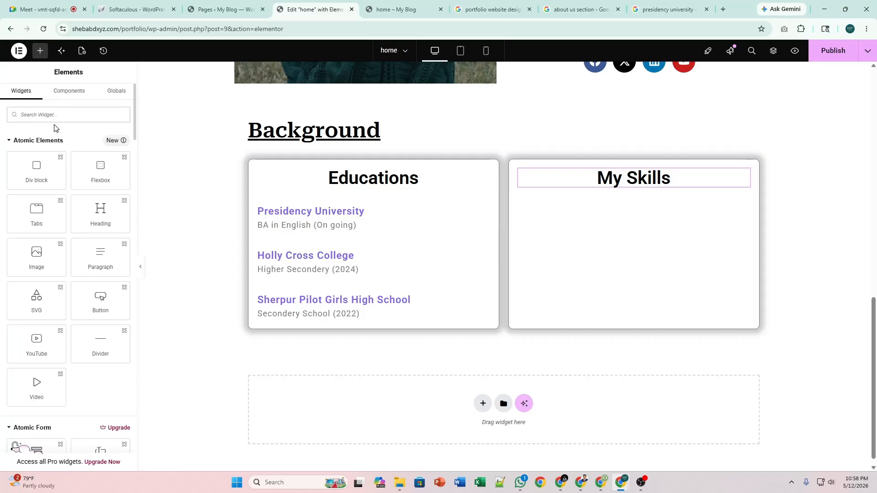
{"action": "type", "text": "pro"}
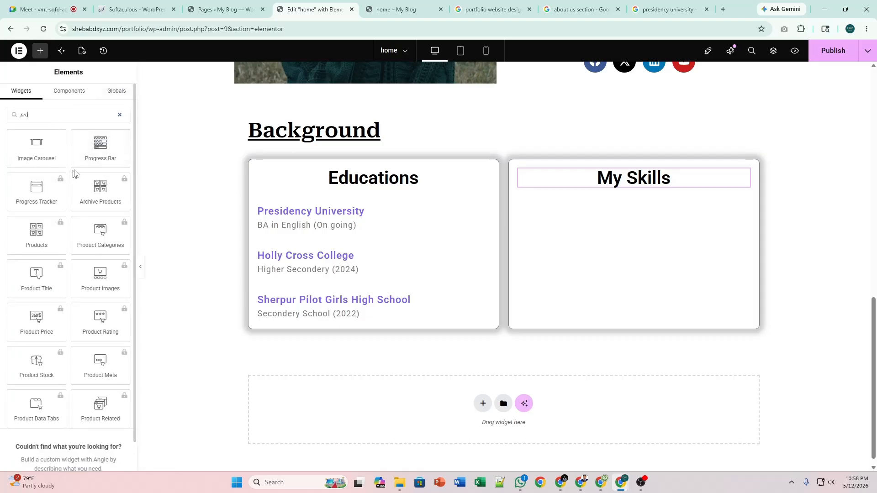
{"action": "left_click_drag", "start_coordinate": [89, 160], "coordinate": [626, 180]}
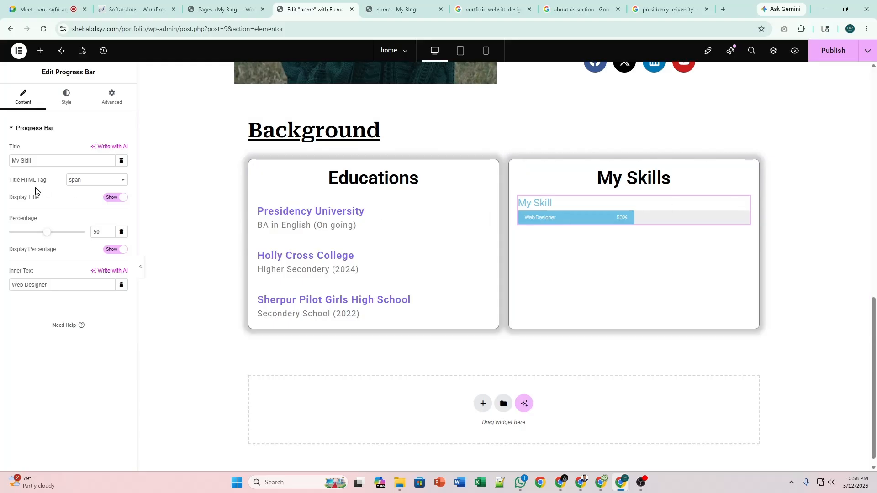
Hide the bar's title, fill it with global purple 'New', set 90%, and round corners 20 px.
{"action": "left_click", "coordinate": [115, 200]}
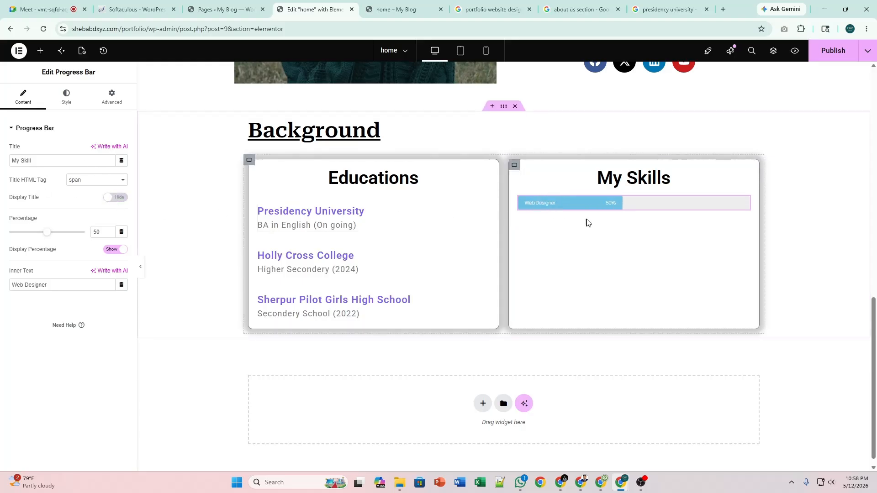
{"action": "left_click", "coordinate": [72, 105]}
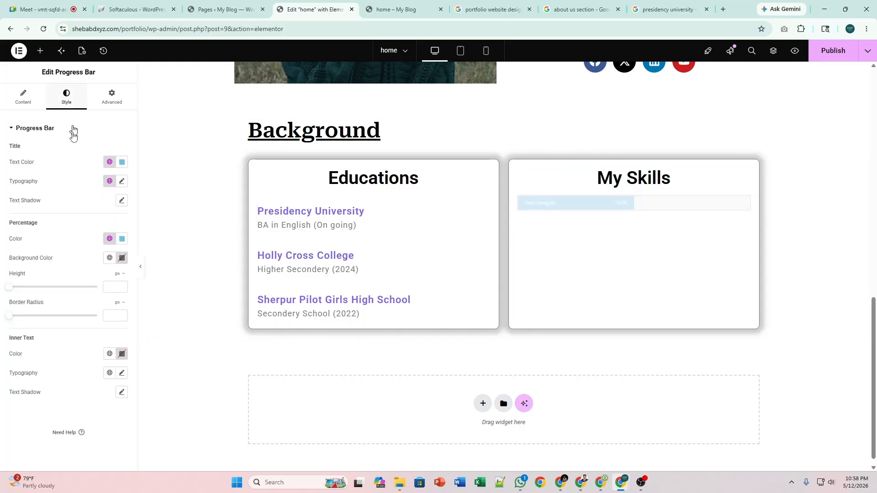
{"action": "left_click", "coordinate": [109, 239]}
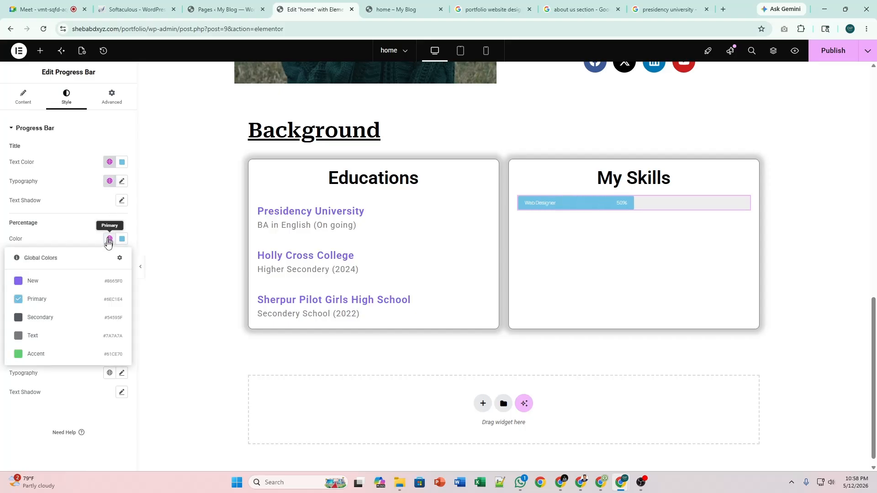
{"action": "left_click", "coordinate": [76, 280]}
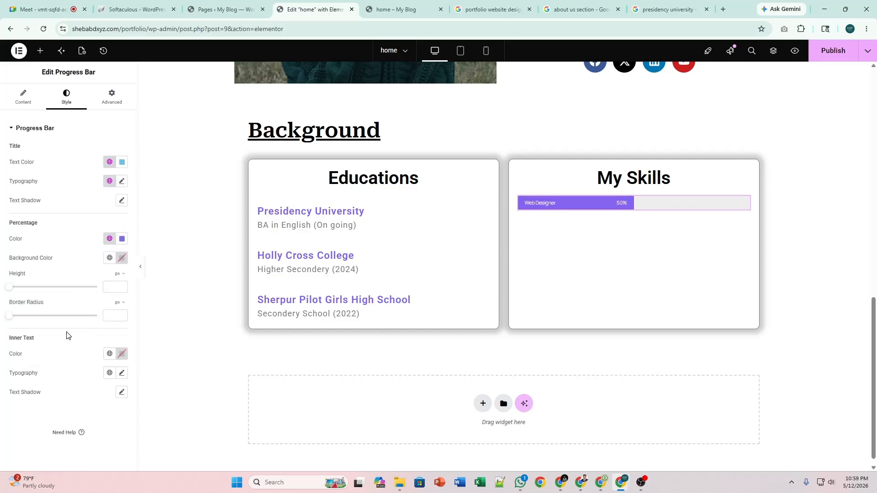
{"action": "left_click", "coordinate": [25, 97]}
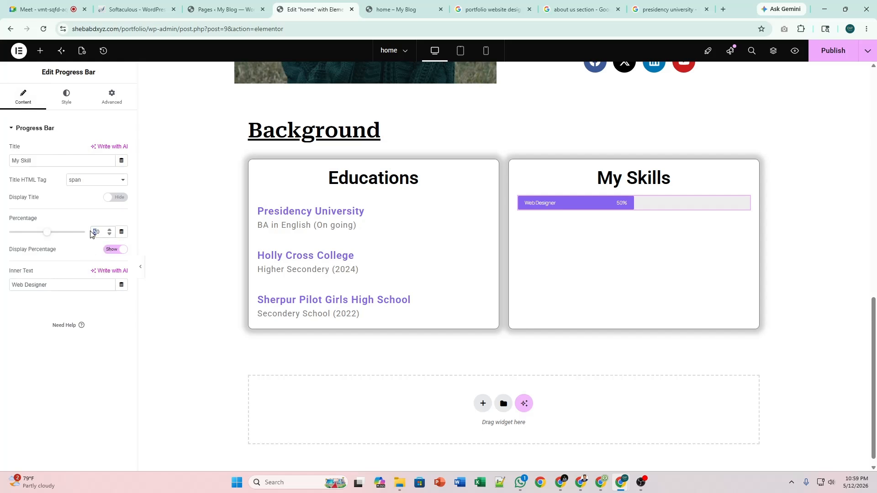
{"action": "type", "text": "9"}
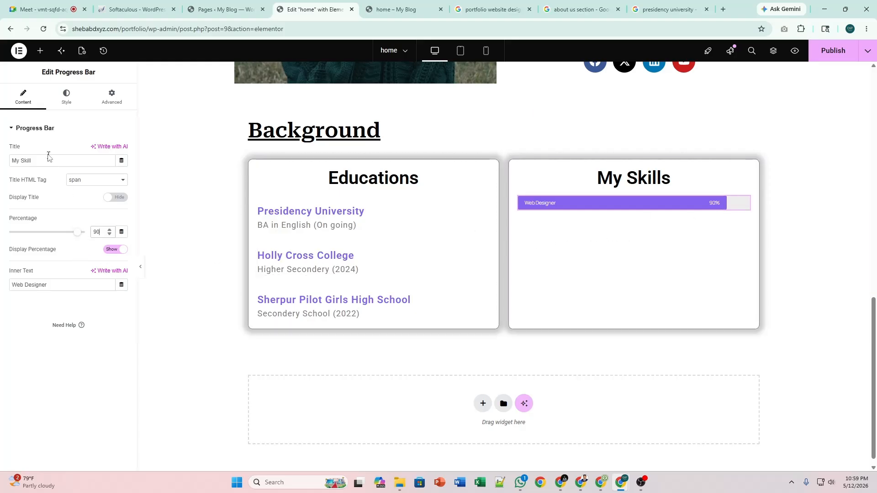
{"action": "left_click", "coordinate": [66, 96]}
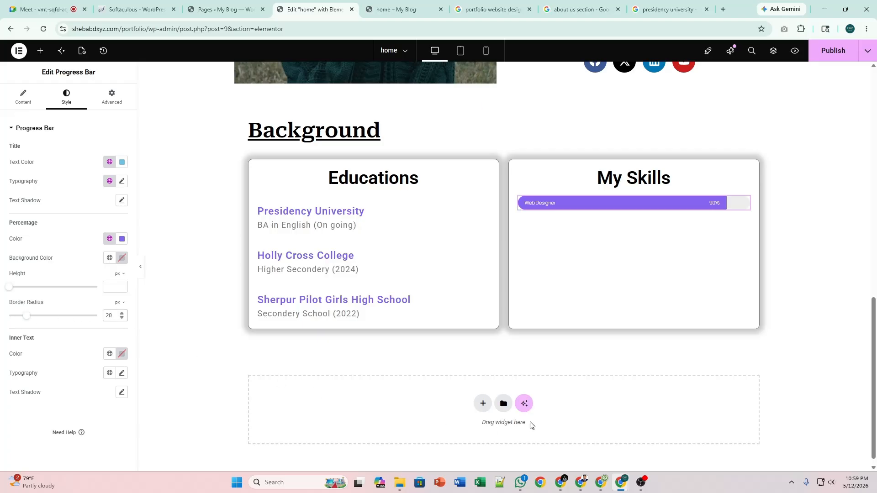
Duplicate the Web Designer 90% progress bar four times for five stacked bars.
{"action": "right_click", "coordinate": [747, 205]}
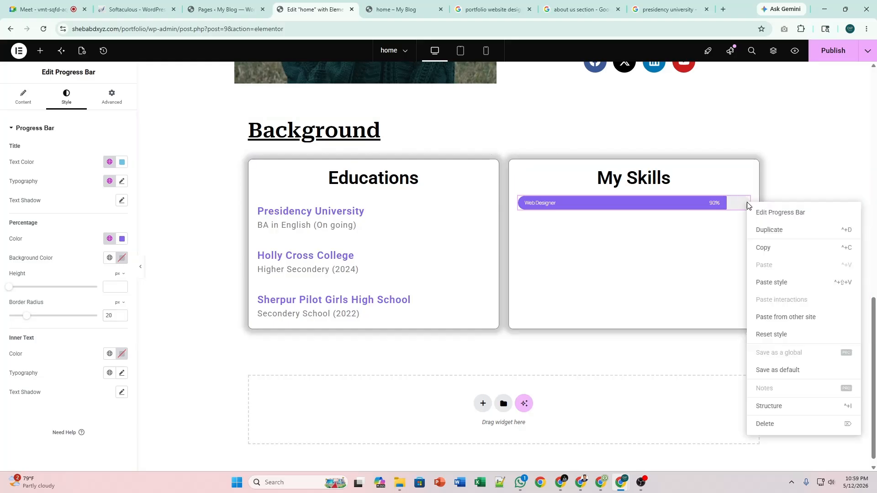
{"action": "left_click", "coordinate": [770, 230]}
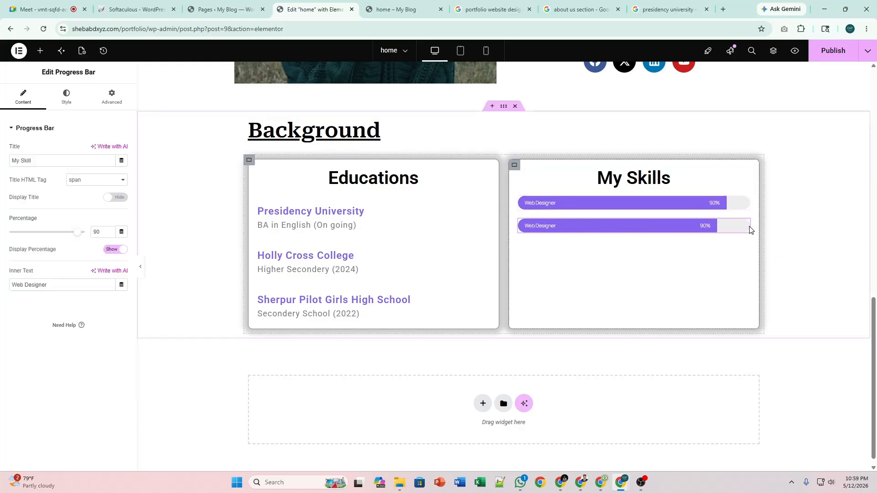
{"action": "right_click", "coordinate": [747, 227]}
{"action": "left_click", "coordinate": [768, 251]}
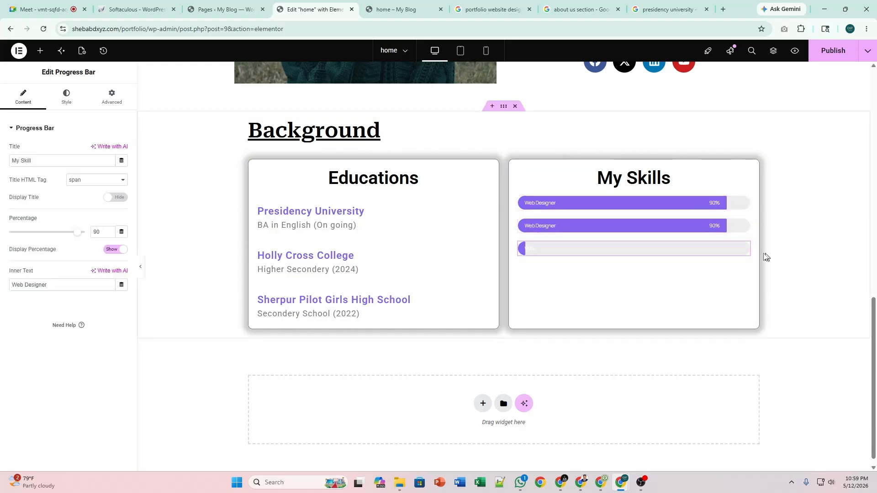
{"action": "right_click", "coordinate": [745, 248]}
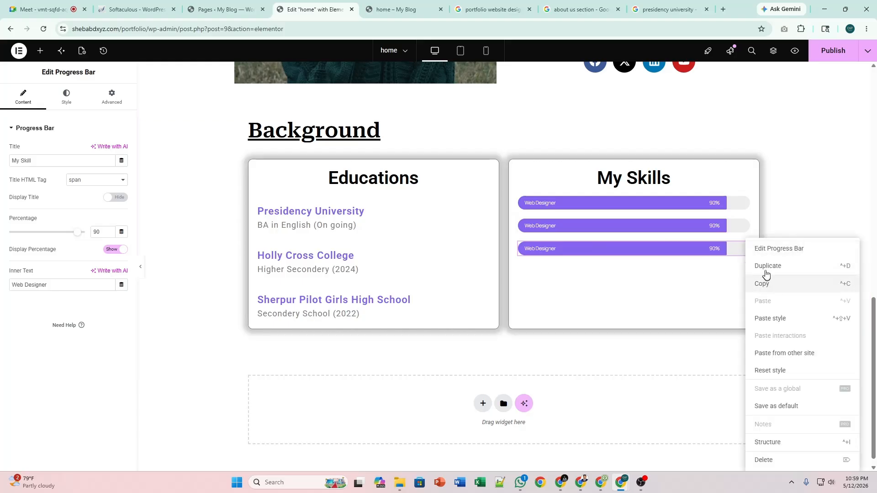
{"action": "left_click", "coordinate": [759, 269]}
{"action": "right_click", "coordinate": [745, 271]}
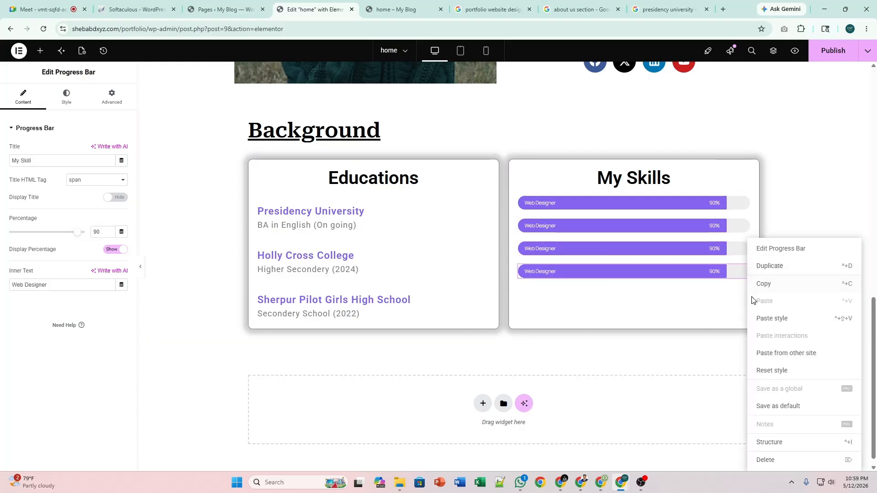
{"action": "left_click", "coordinate": [759, 269]}
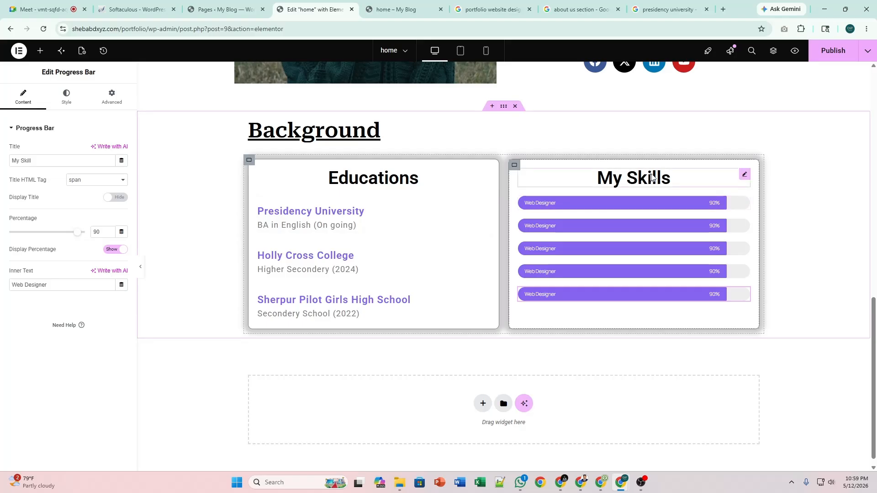
Give the My Skills heading 20 px bottom padding, publish, and view the homepage preview.
{"action": "left_click", "coordinate": [744, 174]}
{"action": "left_click", "coordinate": [67, 96]}
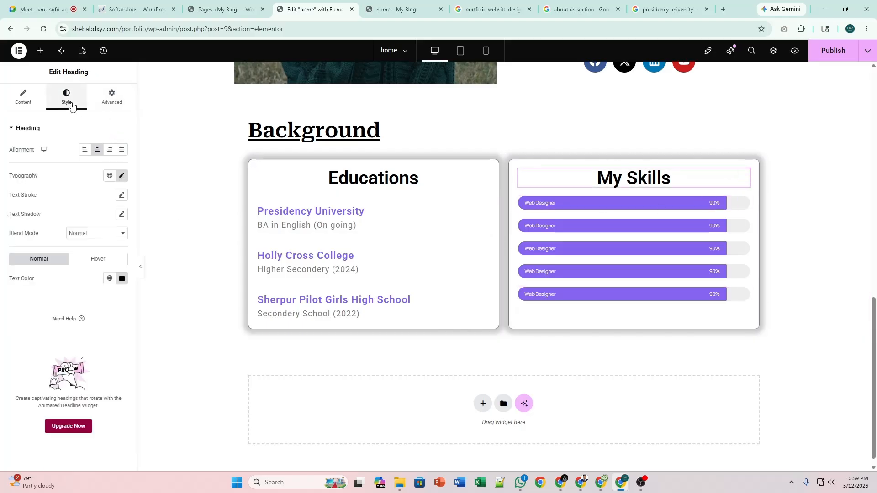
{"action": "left_click", "coordinate": [111, 97]}
{"action": "left_click", "coordinate": [121, 195]}
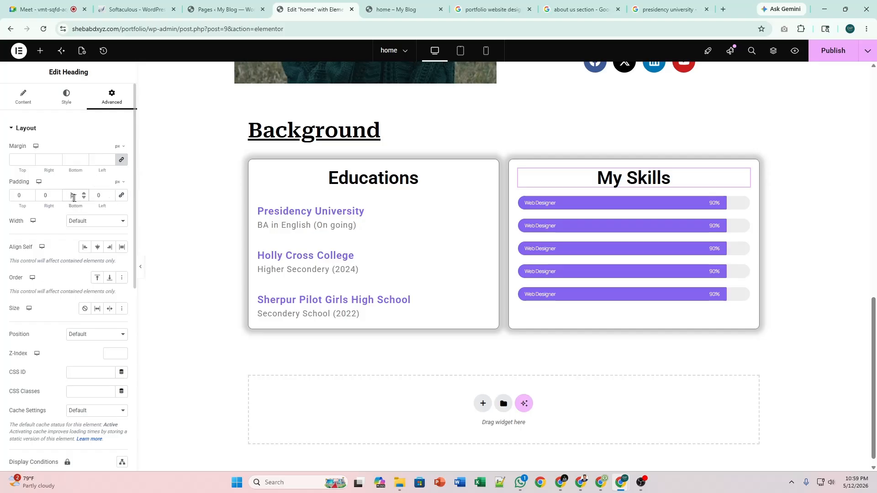
{"action": "type", "text": "2"}
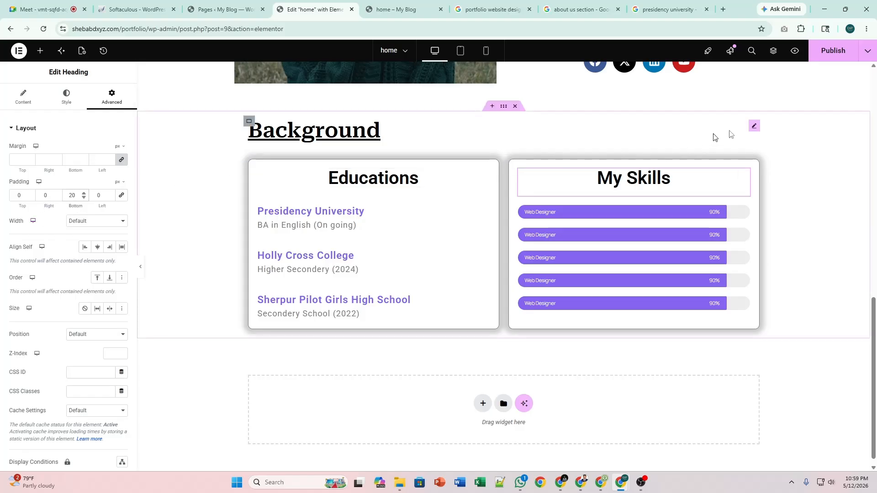
{"action": "left_click", "coordinate": [834, 52]}
{"action": "left_click", "coordinate": [397, 9]}
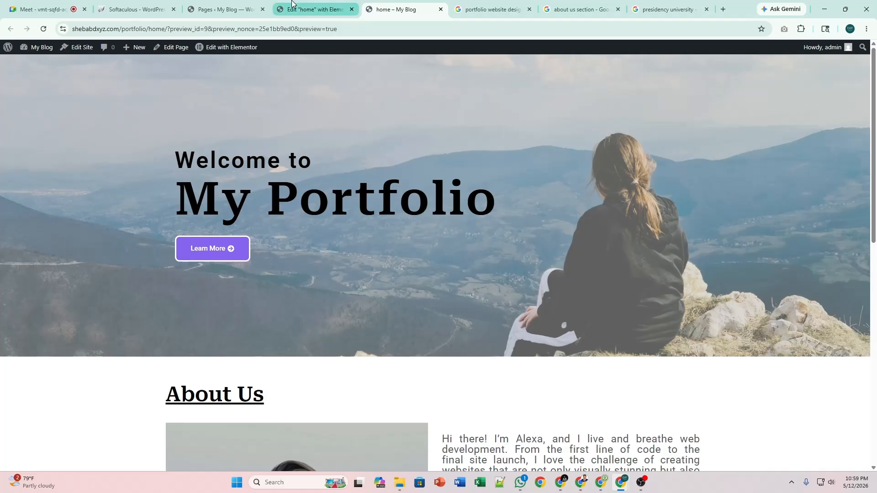
Reload the live homepage and scroll to check the Background section's five skill bars.
{"action": "left_click", "coordinate": [303, 9]}
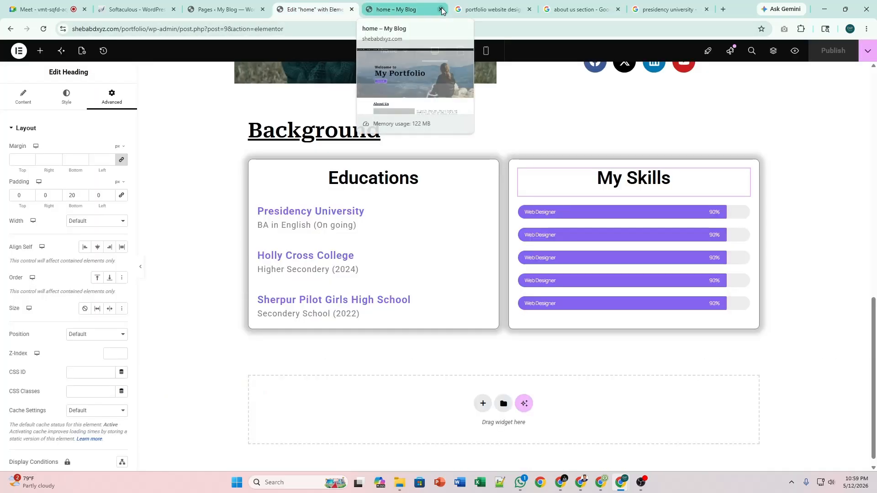
{"action": "left_click", "coordinate": [795, 51]}
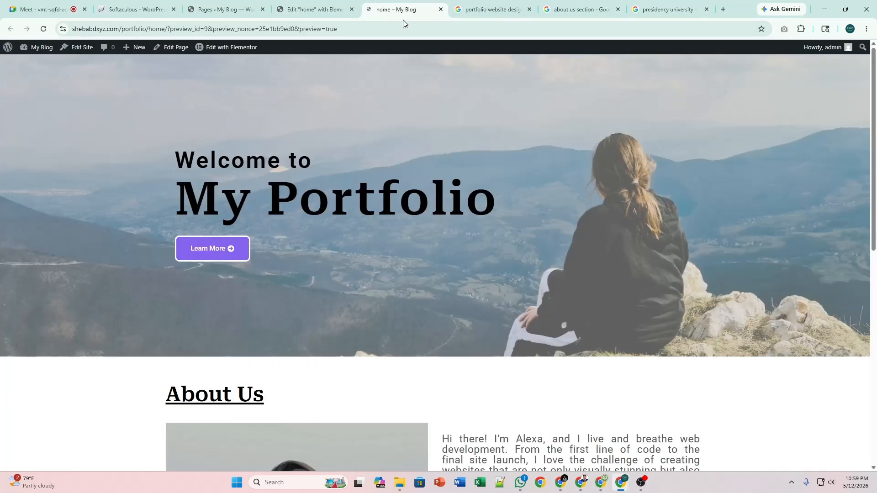
{"action": "scroll", "coordinate": [478, 190], "scroll_direction": "down", "scroll_amount": 10}
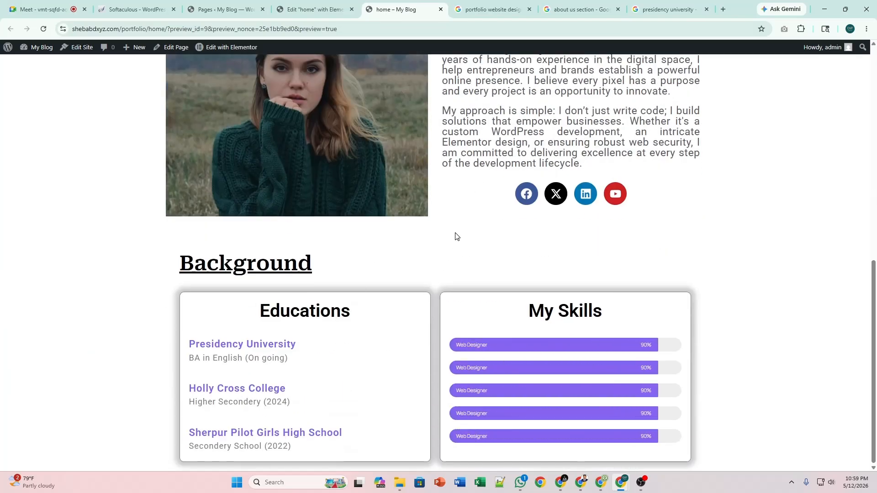
{"action": "scroll", "coordinate": [436, 239], "scroll_direction": "up", "scroll_amount": 2}
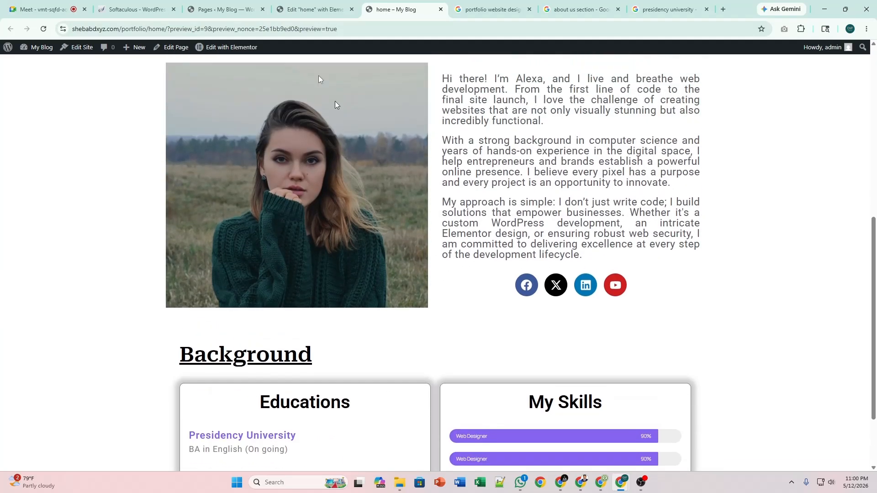
{"action": "left_click", "coordinate": [315, 9]}
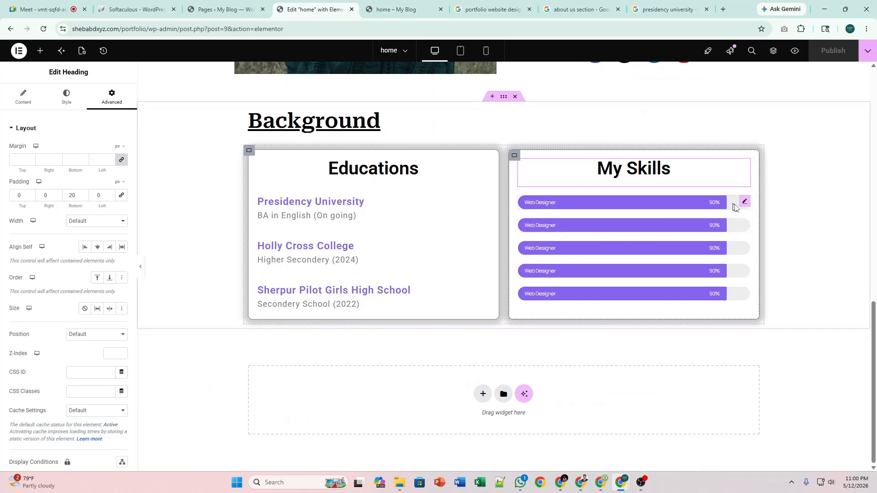
Relabel the second progress bar 'WordPress' at 95%.
{"action": "left_click", "coordinate": [743, 225]}
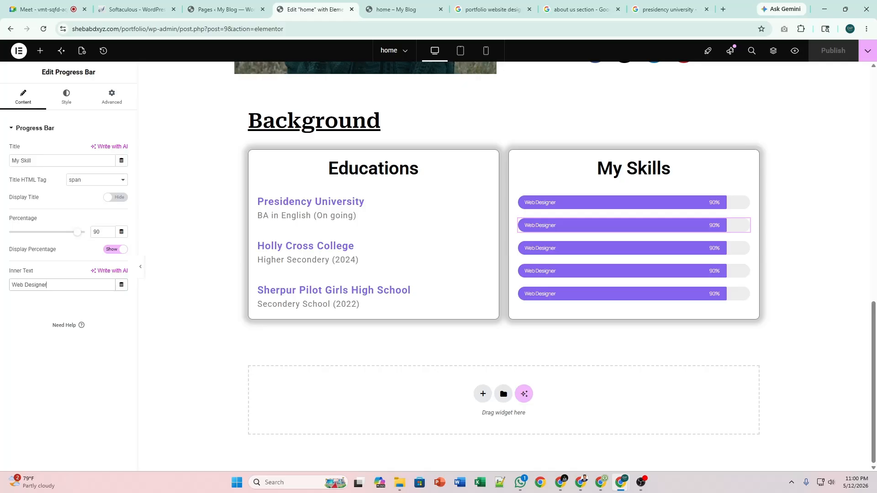
{"action": "key", "text": "ctrl+a"}
{"action": "type", "text": "W"}
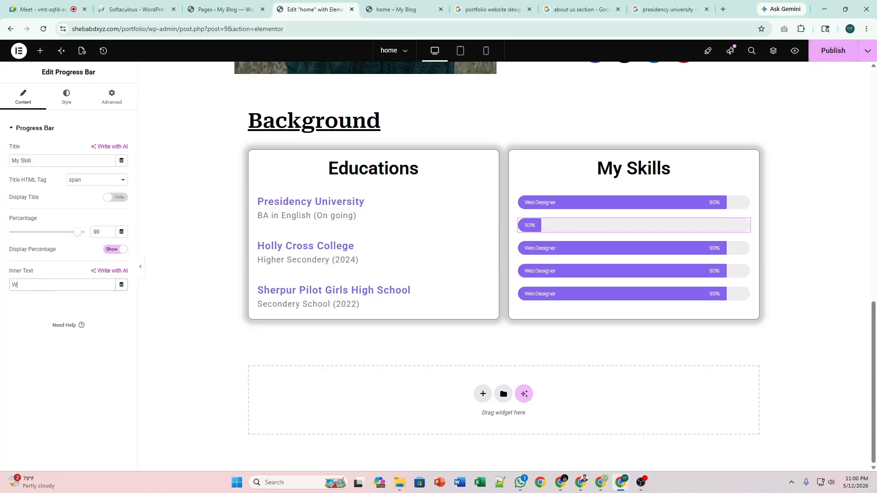
{"action": "type", "text": "ordPress"}
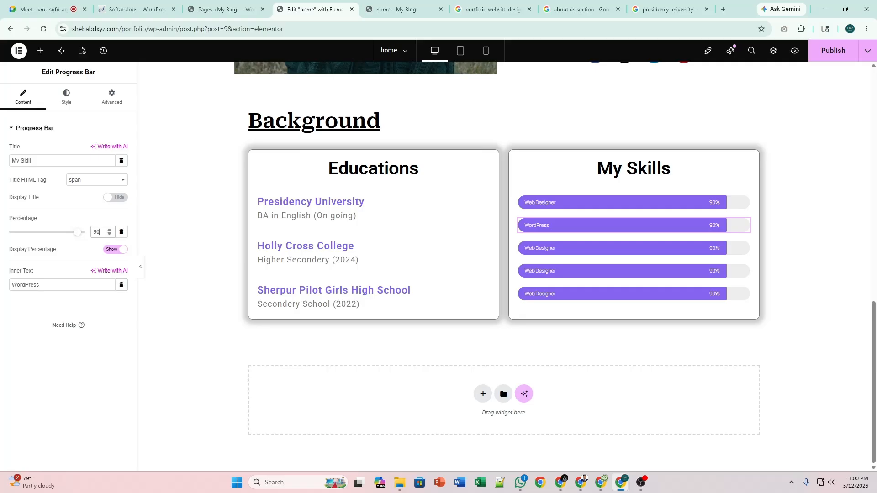
{"action": "key", "text": "BackSpace"}
{"action": "type", "text": "5"}
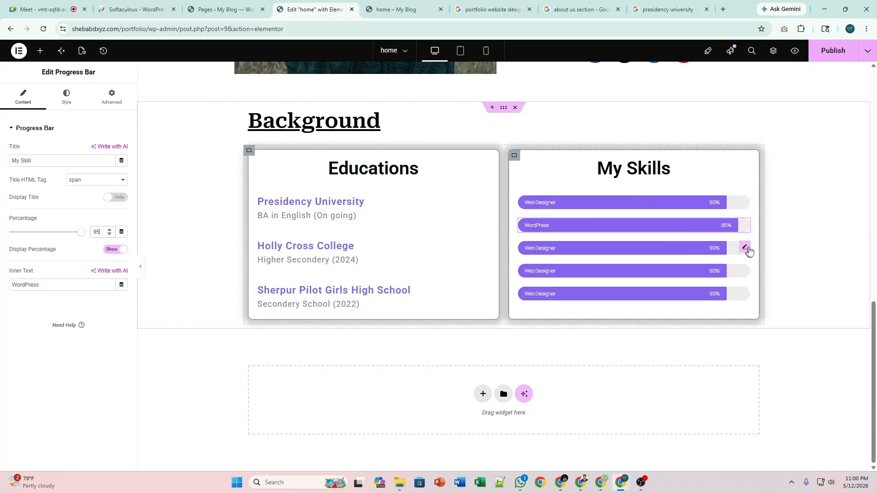
Relabel the third bar 'HTML' and the fourth 'CSS' at 85%.
{"action": "left_click", "coordinate": [744, 247]}
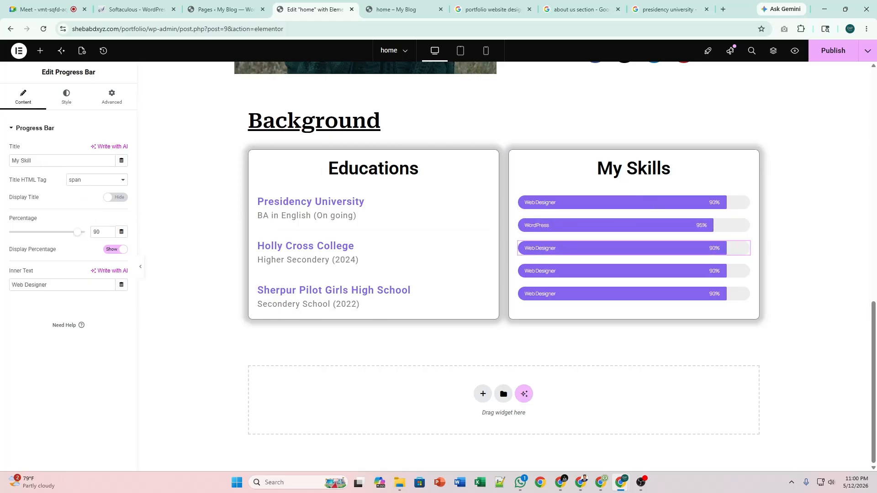
{"action": "triple_click", "coordinate": [46, 285]}
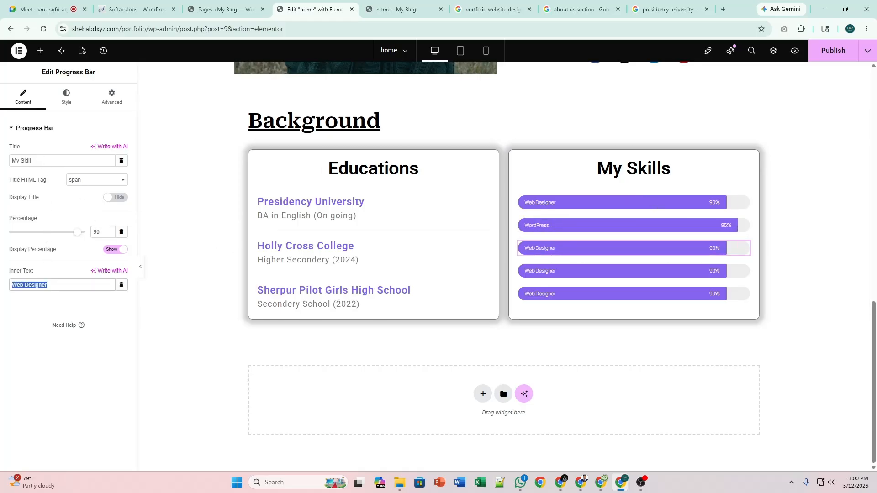
{"action": "type", "text": "HTML"}
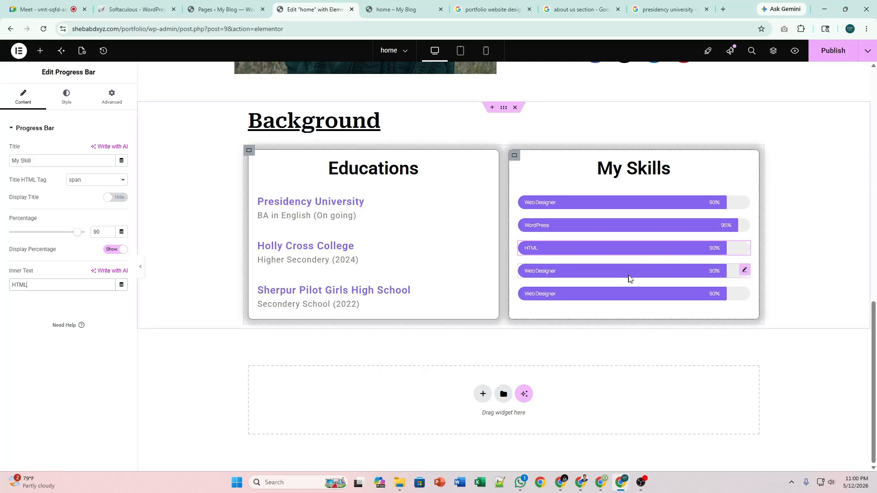
{"action": "left_click", "coordinate": [744, 270]}
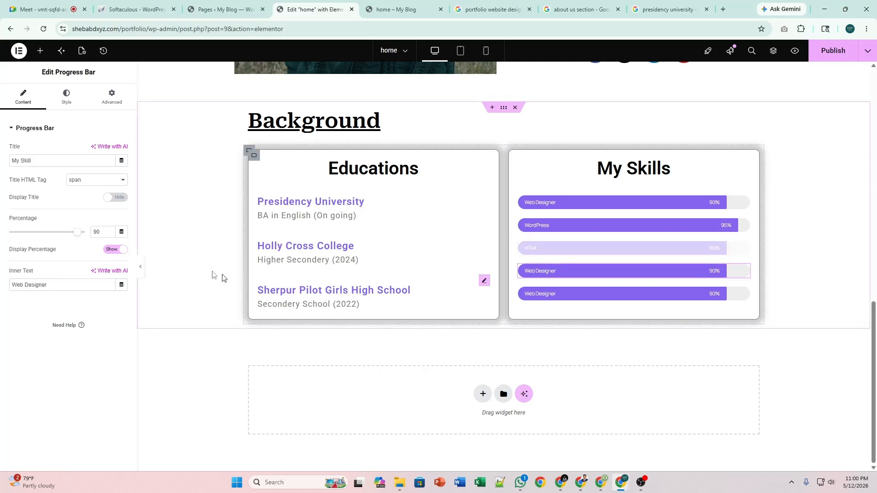
{"action": "triple_click", "coordinate": [54, 285]}
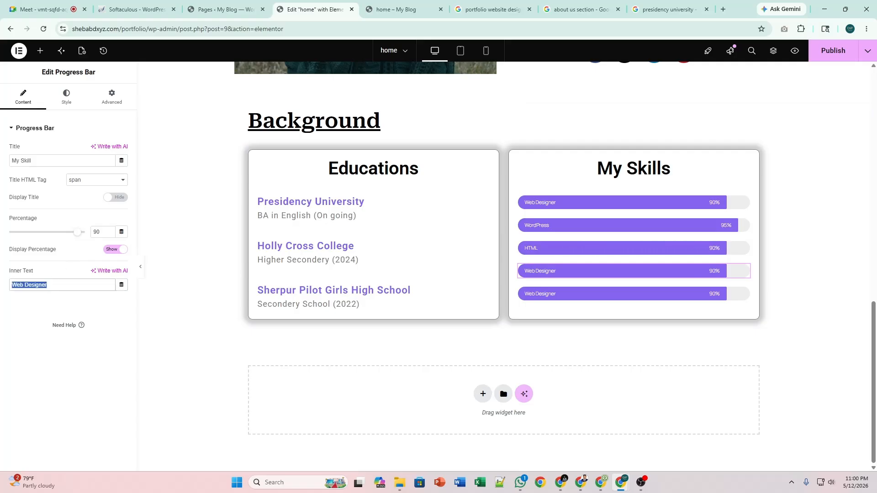
{"action": "type", "text": "CSS"}
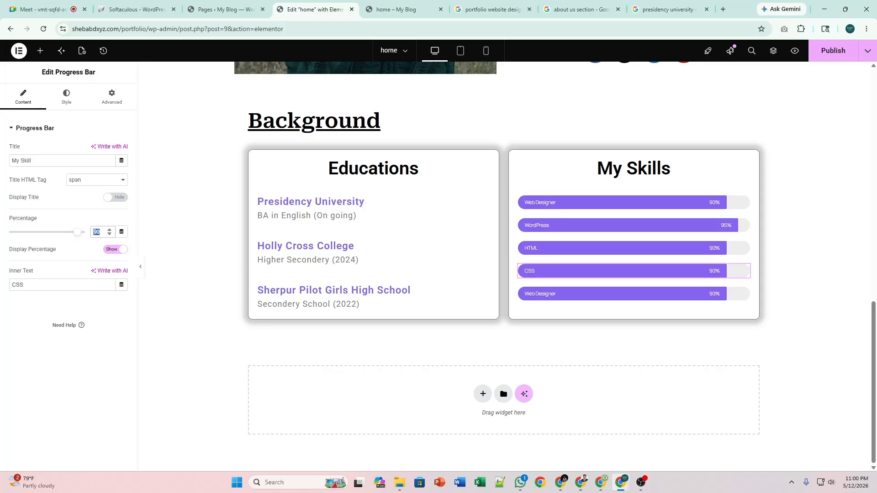
{"action": "type", "text": "85"}
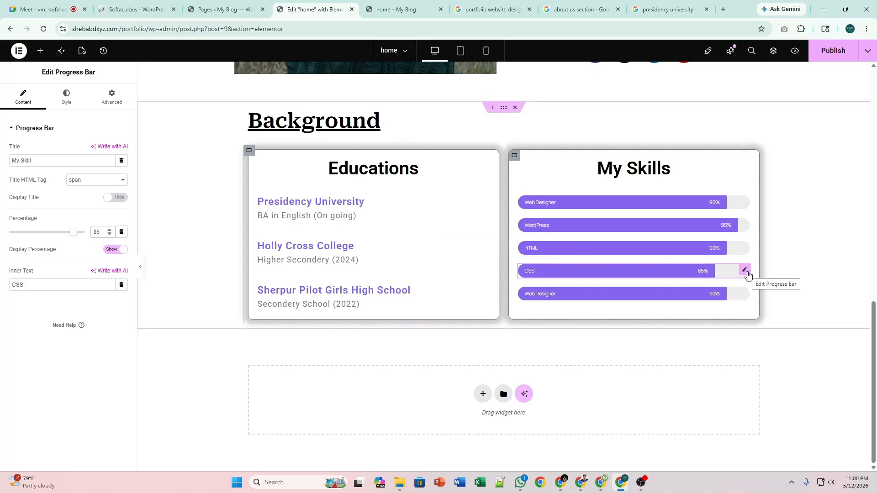
Relabel the last bar 'JavaScript' at 75% and publish the homepage.
{"action": "left_click", "coordinate": [744, 293]}
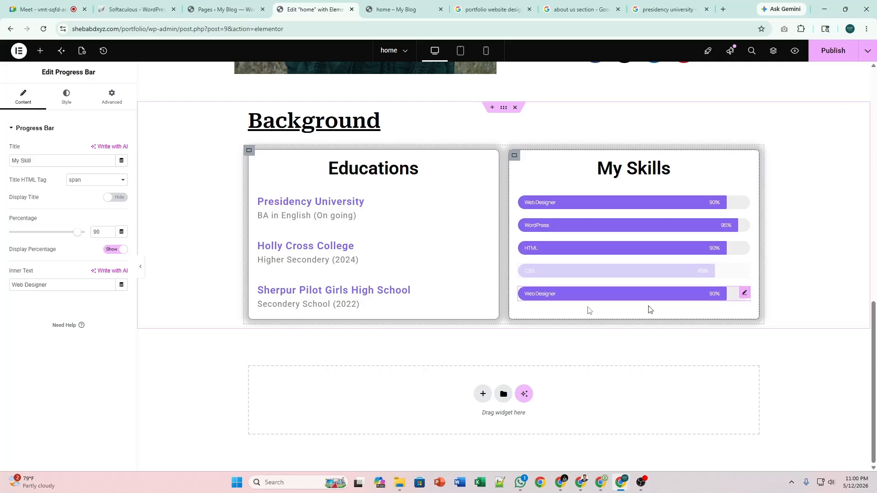
{"action": "left_click", "coordinate": [63, 287]}
{"action": "key", "text": "ctrl+a"}
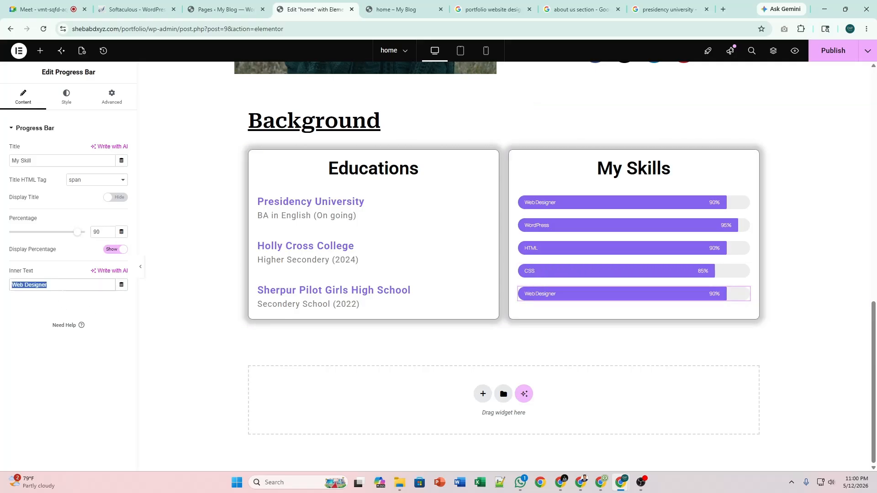
{"action": "type", "text": "Java"}
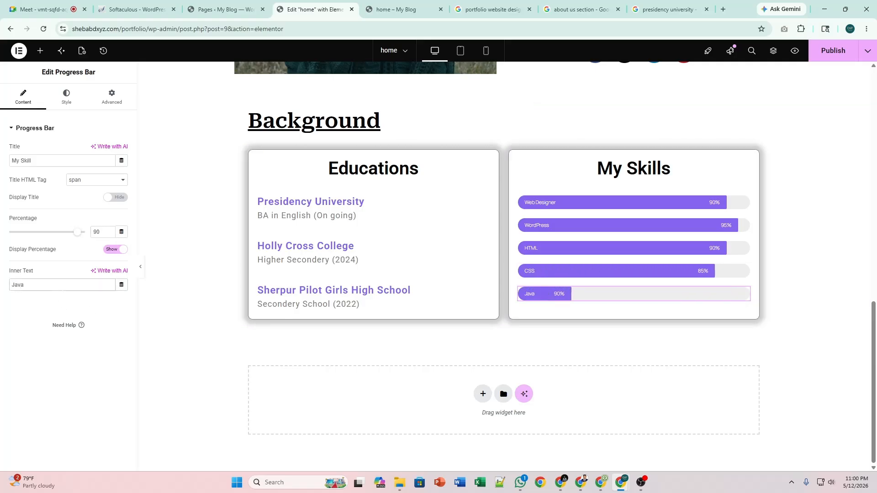
{"action": "type", "text": "Script"}
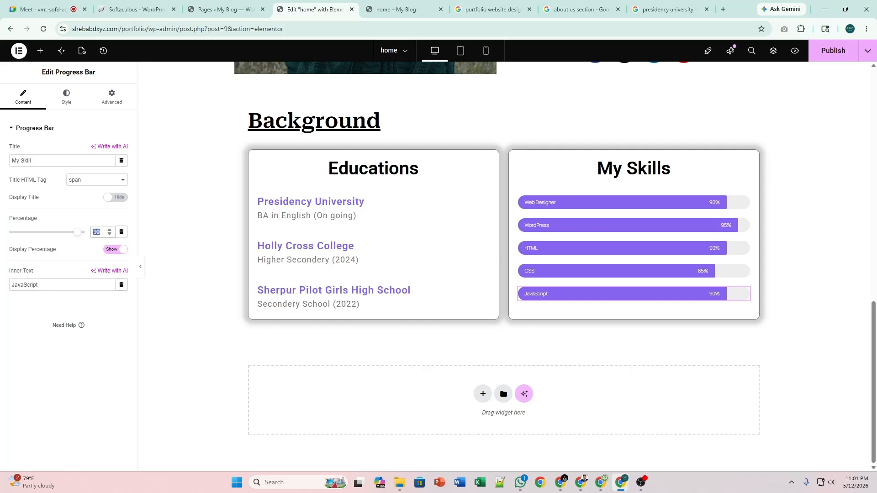
{"action": "type", "text": "75"}
{"action": "left_click", "coordinate": [829, 54]}
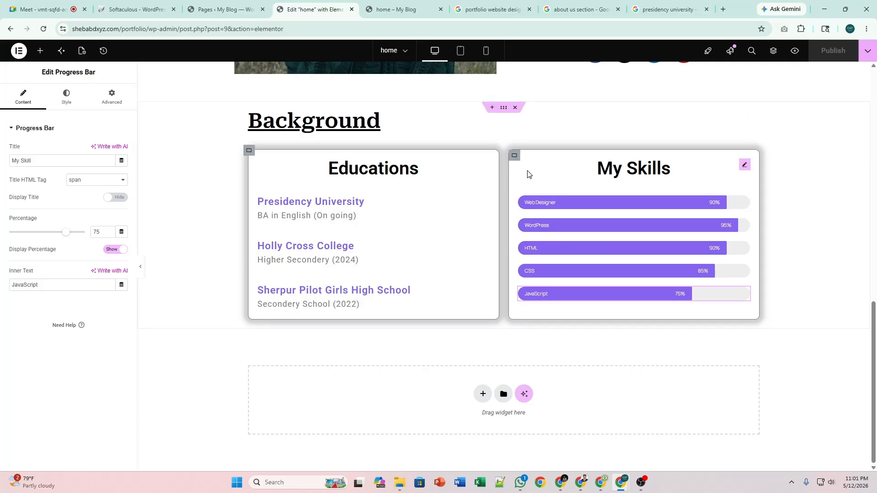
{"action": "left_click", "coordinate": [409, 3]}
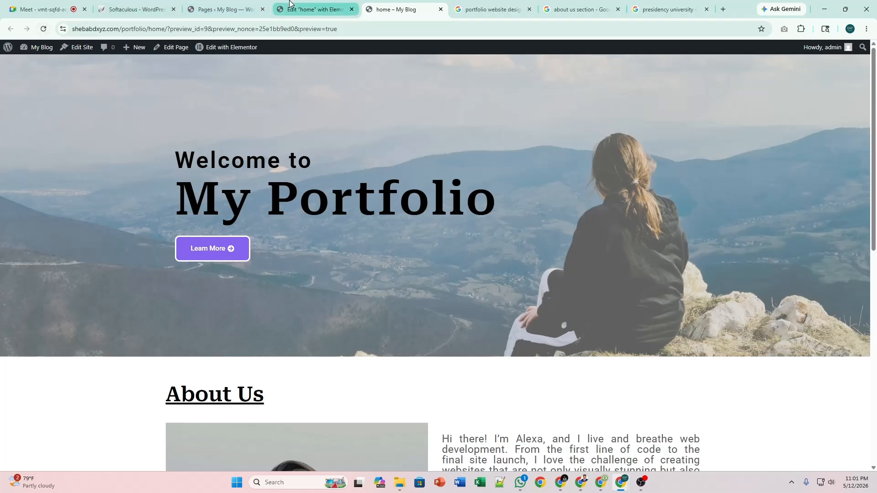
{"action": "left_click", "coordinate": [314, 10]}
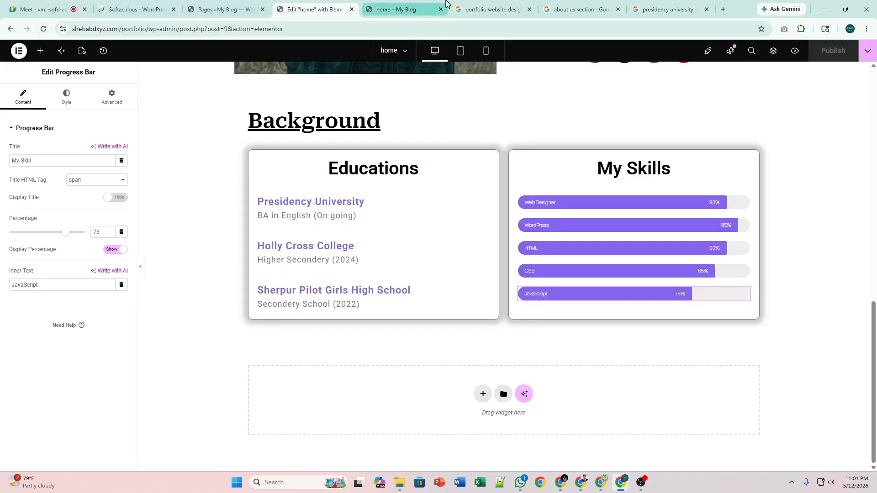
{"action": "left_click", "coordinate": [398, 7]}
{"action": "scroll", "coordinate": [529, 365], "scroll_direction": "down", "scroll_amount": 10}
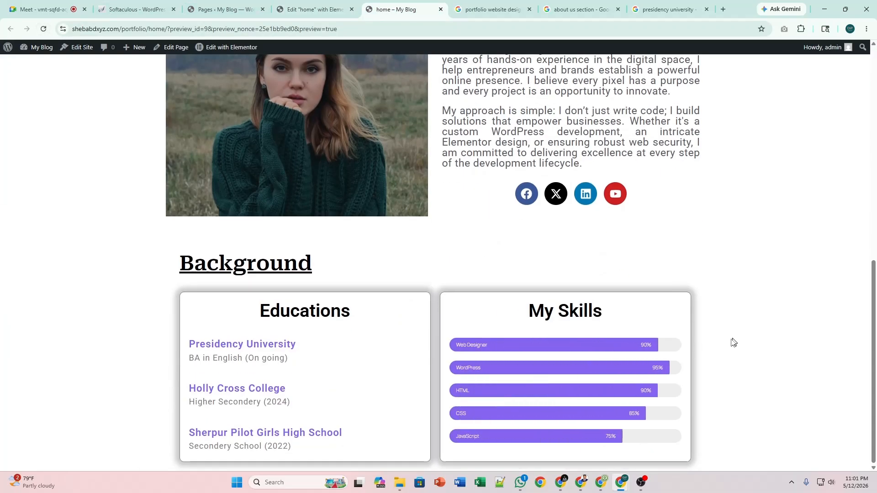
{"action": "scroll", "coordinate": [714, 356], "scroll_direction": "up", "scroll_amount": 10}
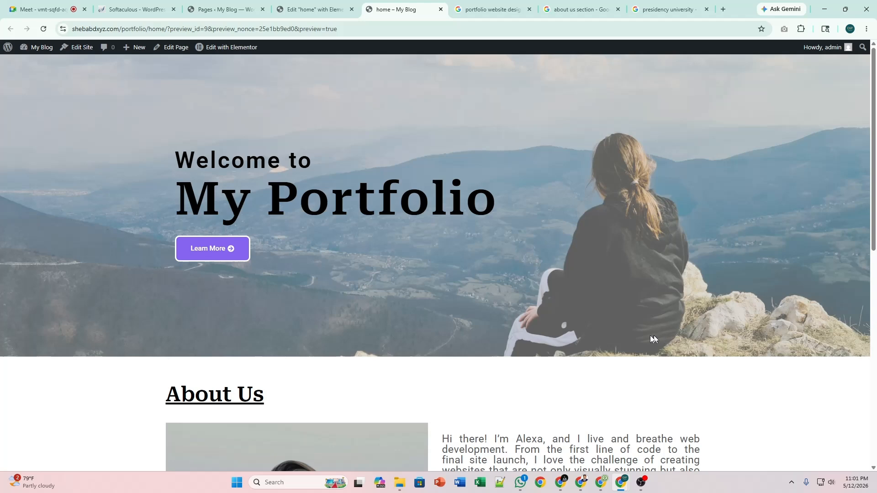
{"action": "scroll", "coordinate": [524, 339], "scroll_direction": "down", "scroll_amount": 4}
{"action": "scroll", "coordinate": [524, 340], "scroll_direction": "up", "scroll_amount": 4}
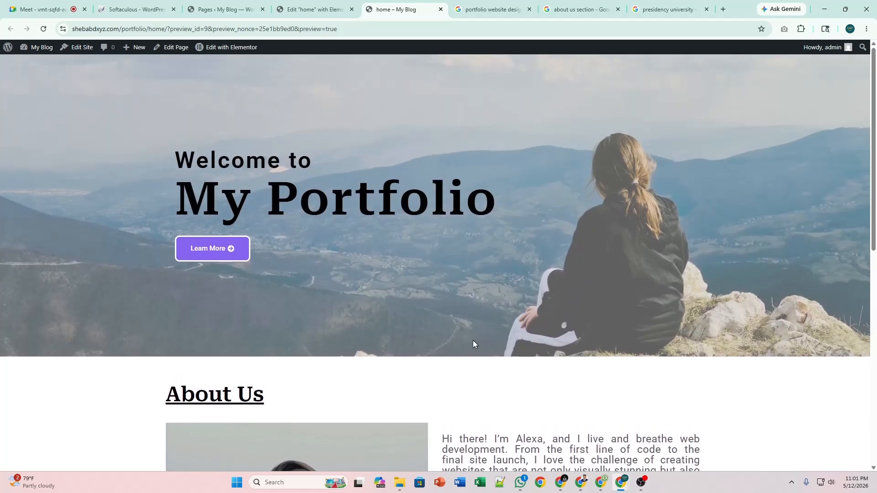
{"action": "scroll", "coordinate": [413, 297], "scroll_direction": "down", "scroll_amount": 7}
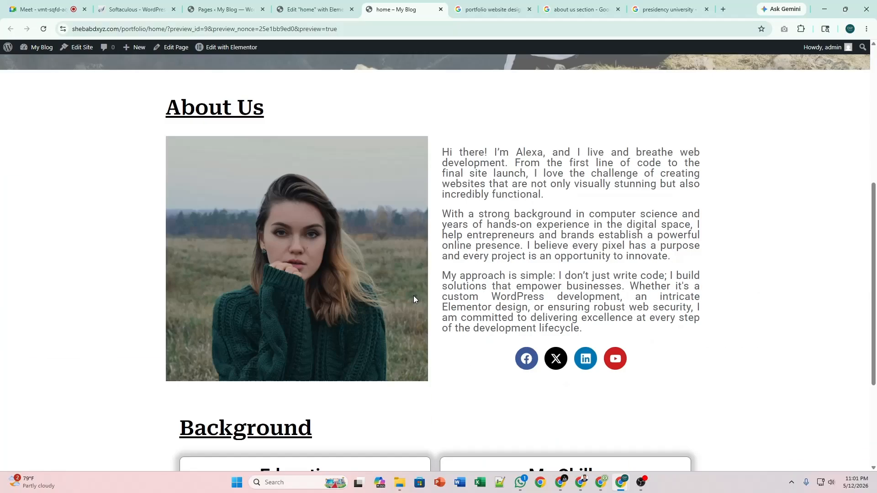
{"action": "scroll", "coordinate": [413, 297], "scroll_direction": "up", "scroll_amount": 7}
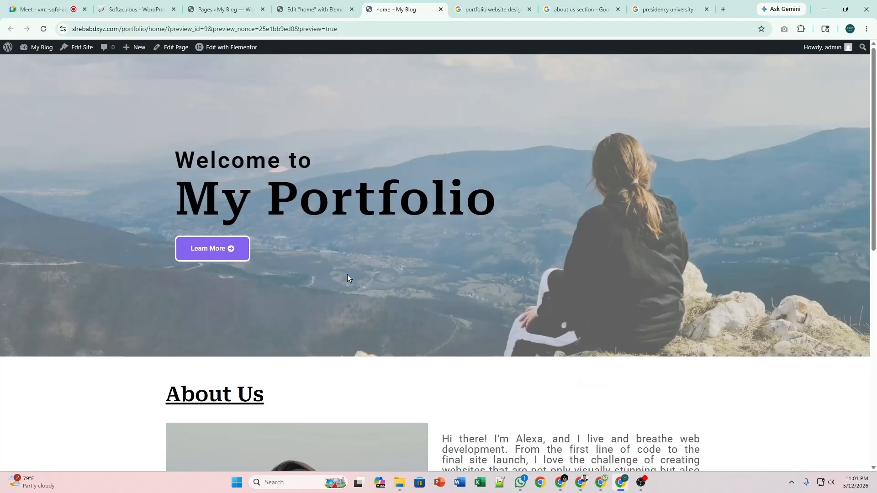
Relabel the hero's Learn More button as 'Portfolio' and check it on the live preview.
{"action": "left_click", "coordinate": [315, 9]}
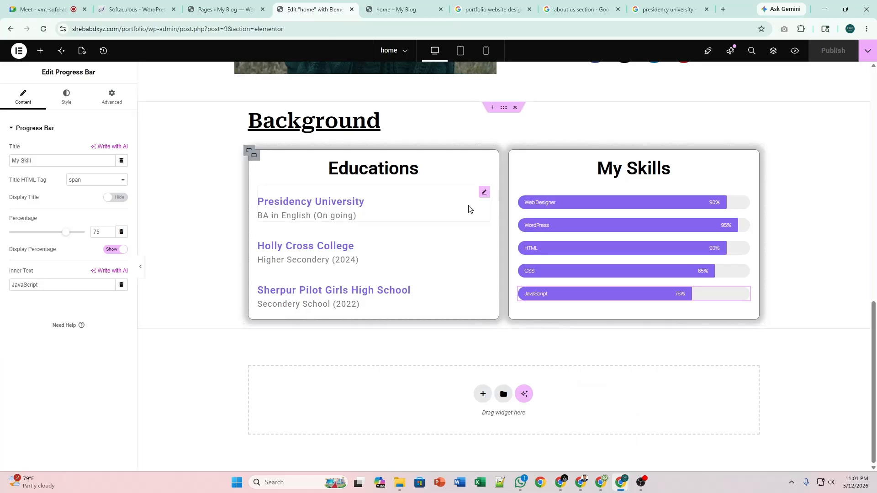
{"action": "scroll", "coordinate": [469, 209], "scroll_direction": "up", "scroll_amount": 15}
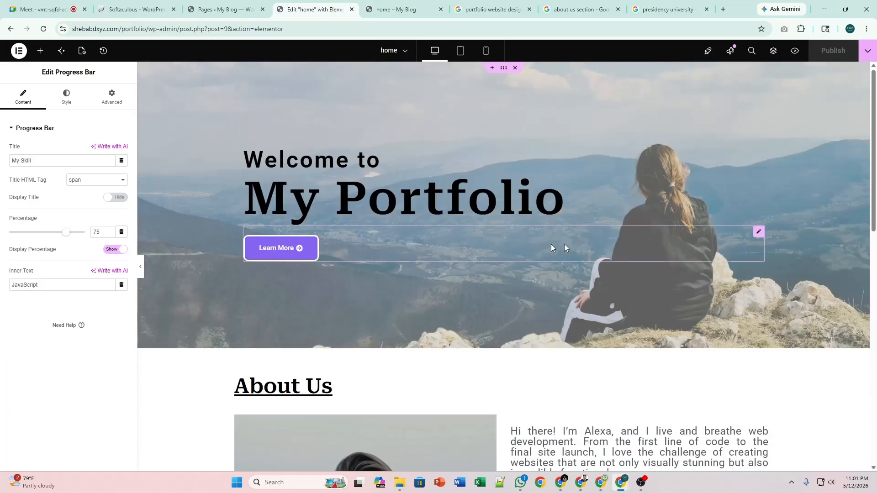
{"action": "left_click", "coordinate": [759, 234]}
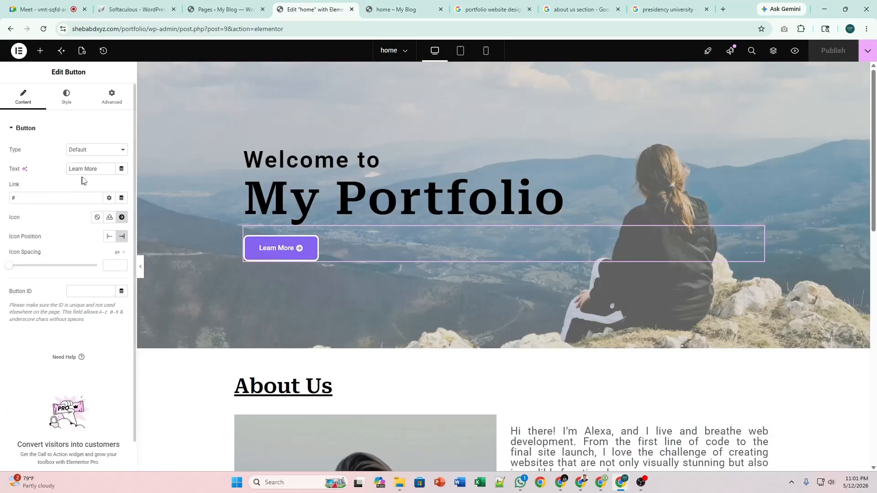
{"action": "key", "text": "ctrl+a"}
{"action": "type", "text": "Poe"}
{"action": "key", "text": "BackSpace"}
{"action": "type", "text": "r"}
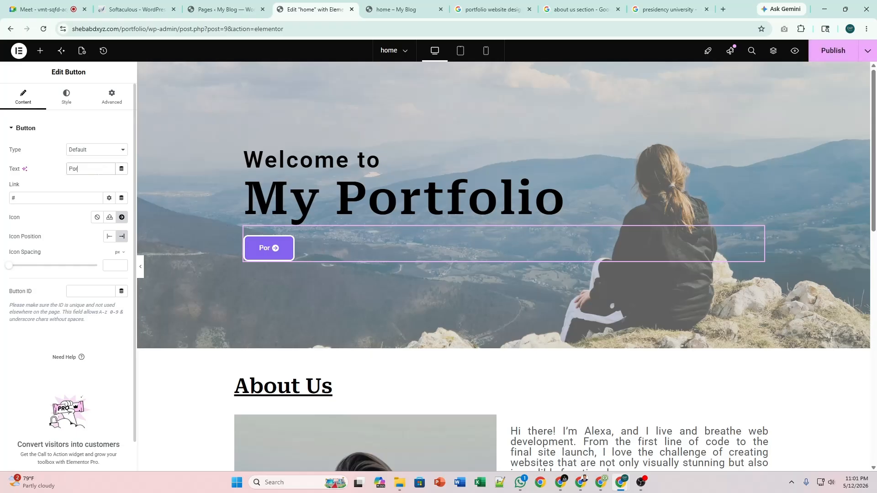
{"action": "type", "text": "tfolio"}
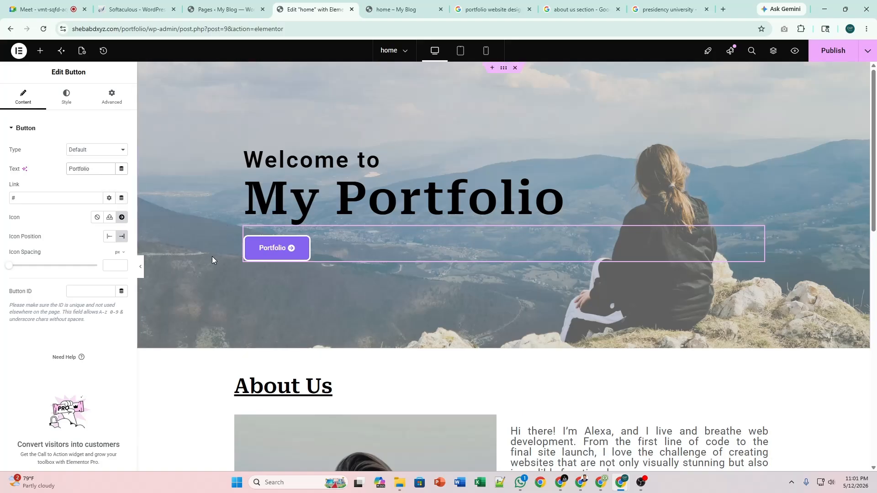
{"action": "left_click", "coordinate": [395, 10]}
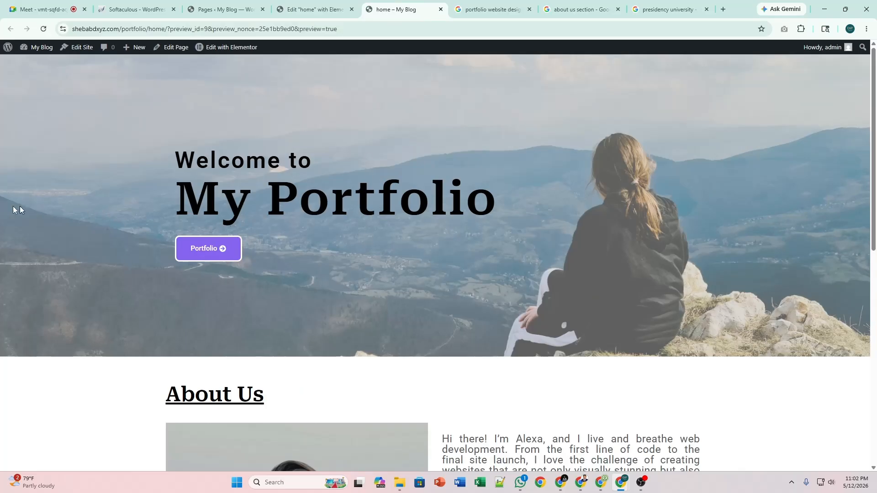
{"action": "left_click", "coordinate": [314, 9]}
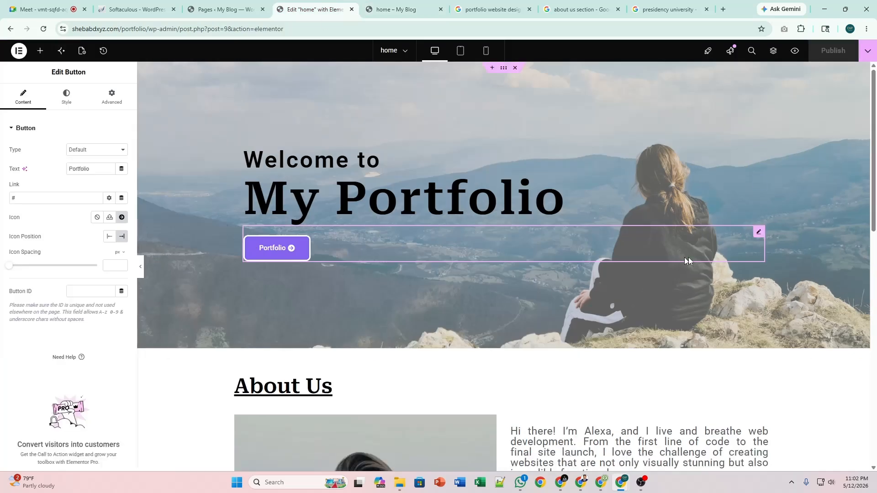
Delete the container holding the Portfolio button and publish the homepage.
{"action": "right_click", "coordinate": [758, 235]}
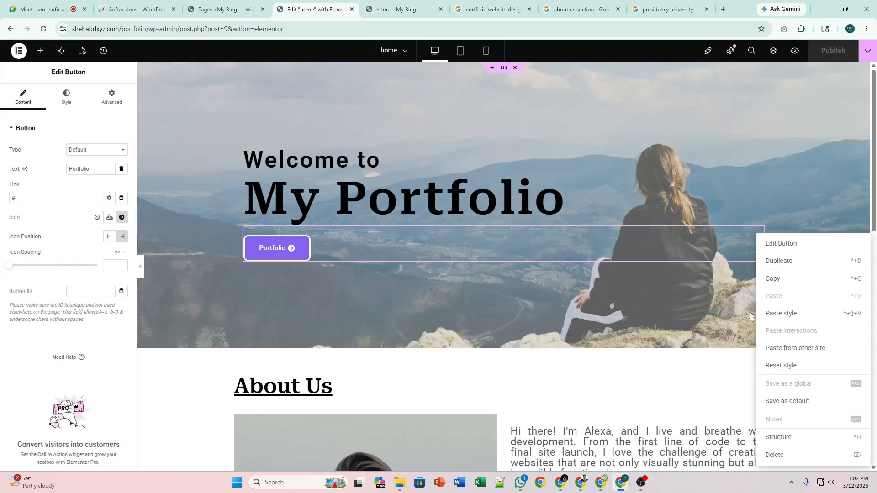
{"action": "left_click", "coordinate": [777, 455]}
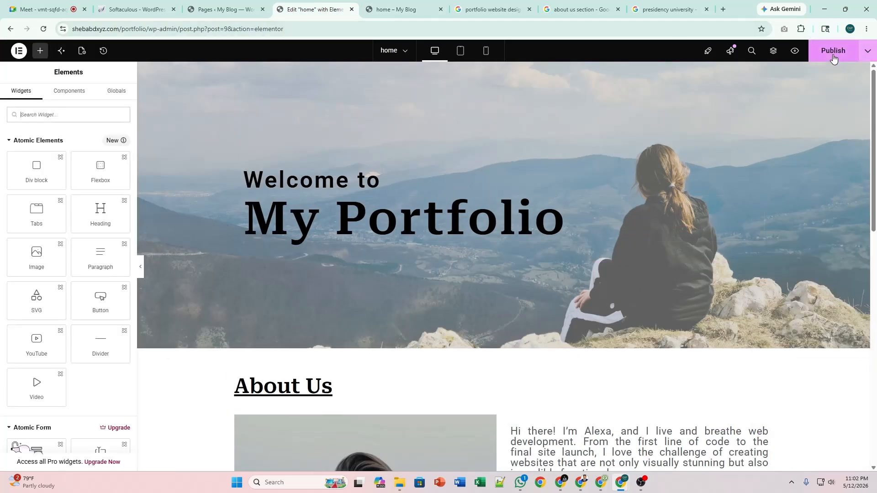
{"action": "left_click", "coordinate": [832, 54]}
Scroll the refreshed live homepage to confirm the hero shows only its heading.
{"action": "left_click", "coordinate": [426, 6]}
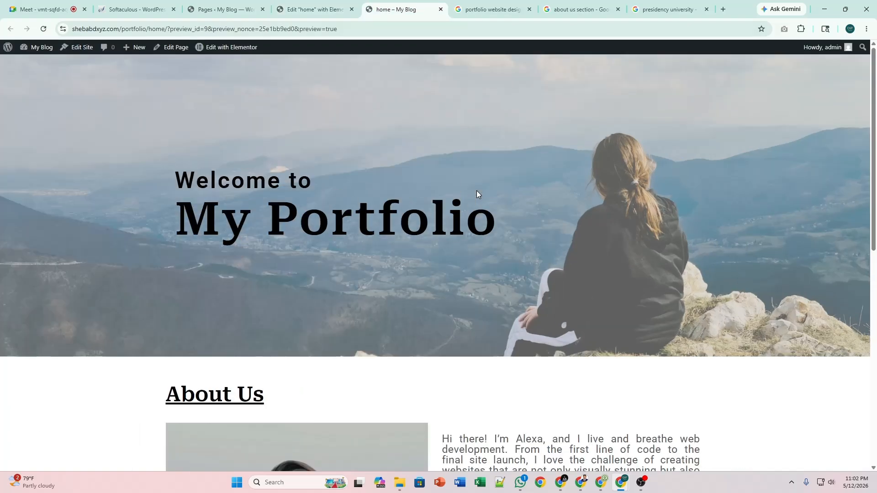
{"action": "scroll", "coordinate": [476, 190], "scroll_direction": "down", "scroll_amount": 3}
{"action": "scroll", "coordinate": [476, 190], "scroll_direction": "up", "scroll_amount": 3}
{"action": "scroll", "coordinate": [417, 164], "scroll_direction": "down", "scroll_amount": 1}
{"action": "scroll", "coordinate": [417, 162], "scroll_direction": "down", "scroll_amount": 1}
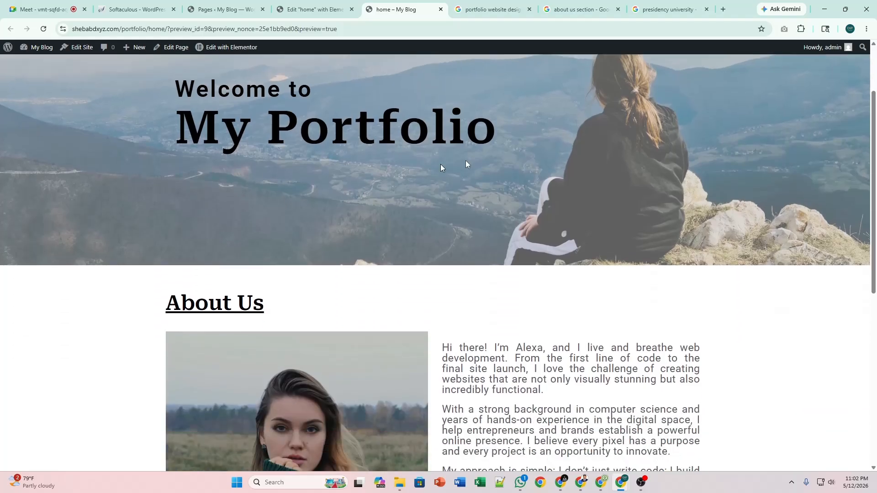
{"action": "scroll", "coordinate": [574, 184], "scroll_direction": "up", "scroll_amount": 2}
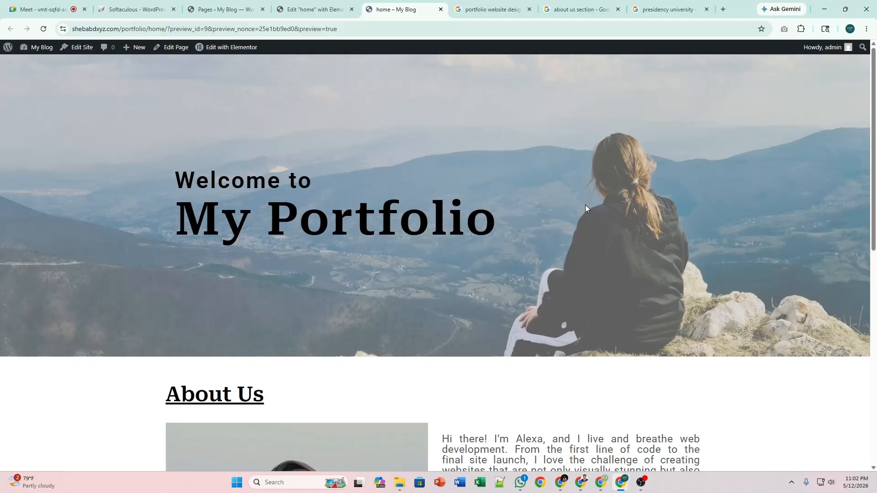
{"action": "scroll", "coordinate": [585, 205], "scroll_direction": "down", "scroll_amount": 7}
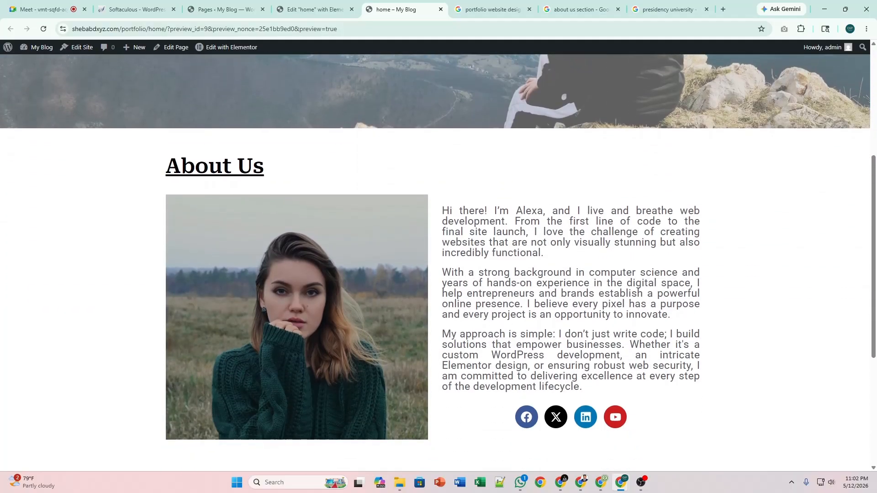
{"action": "scroll", "coordinate": [457, 260], "scroll_direction": "down", "scroll_amount": 3}
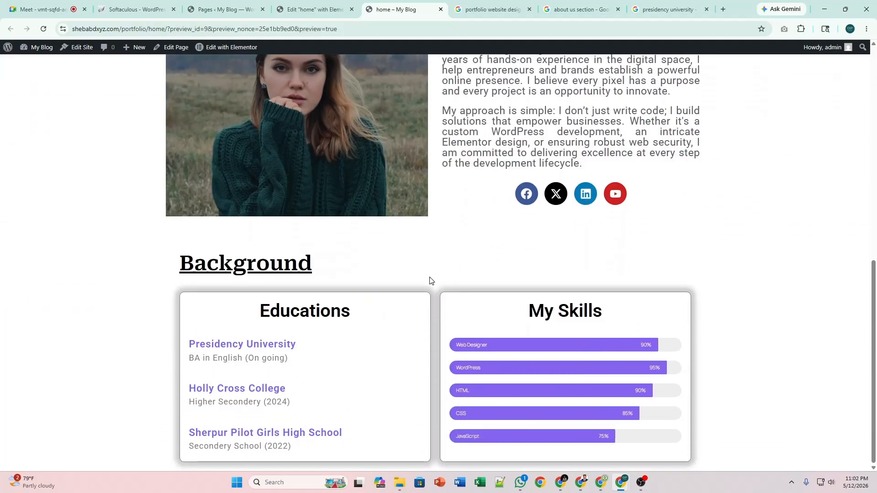
{"action": "scroll", "coordinate": [430, 280], "scroll_direction": "up", "scroll_amount": 10}
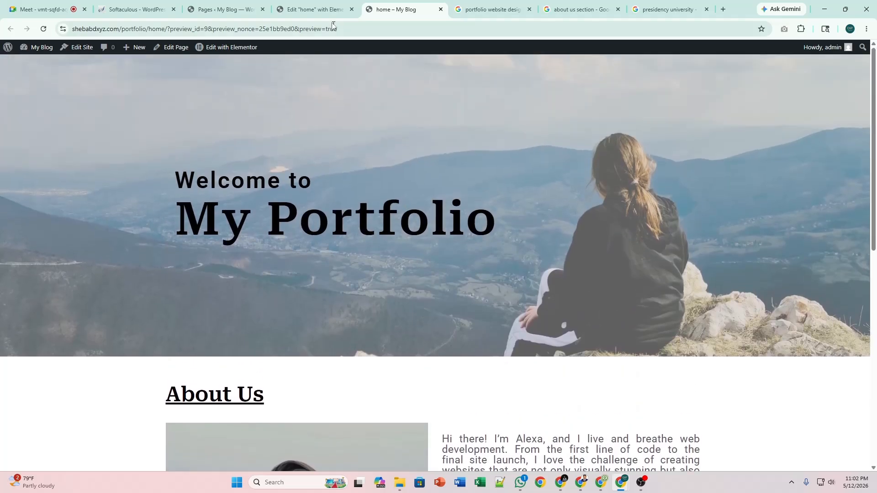
Set the Background section's bottom padding to 50 px in its Advanced settings.
{"action": "left_click", "coordinate": [326, 9]}
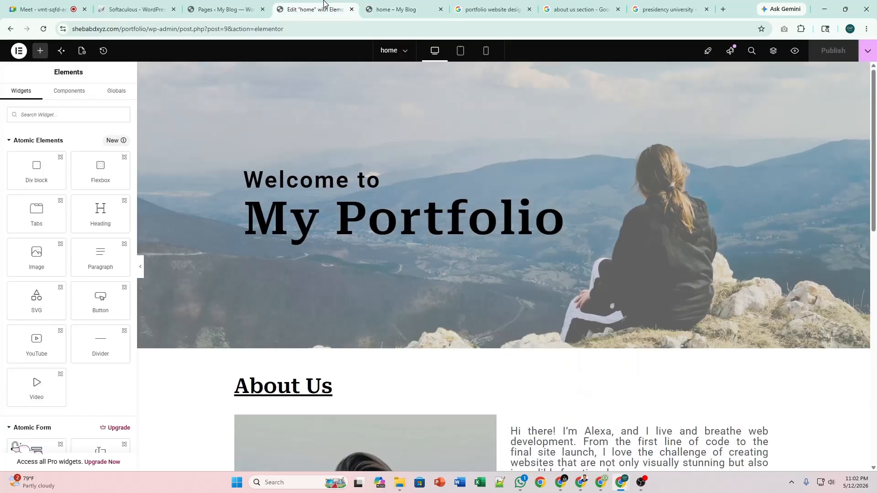
{"action": "scroll", "coordinate": [521, 358], "scroll_direction": "down", "scroll_amount": 10}
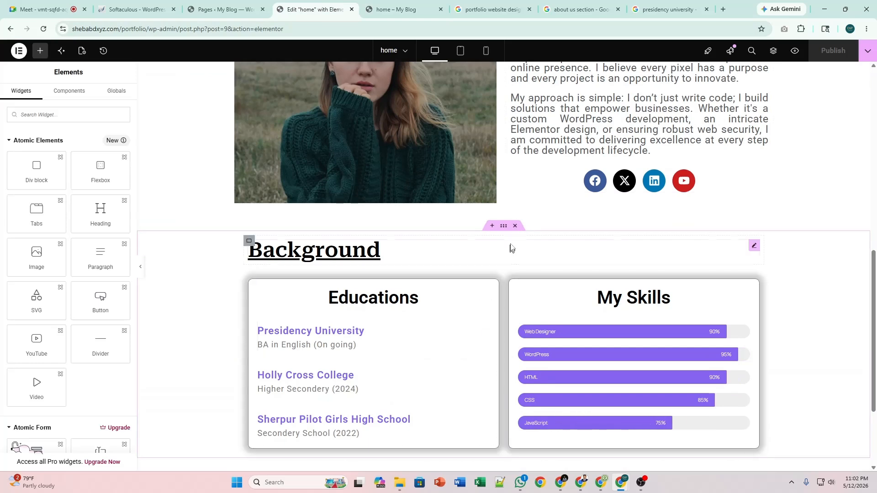
{"action": "left_click", "coordinate": [503, 226]}
{"action": "left_click", "coordinate": [111, 98]}
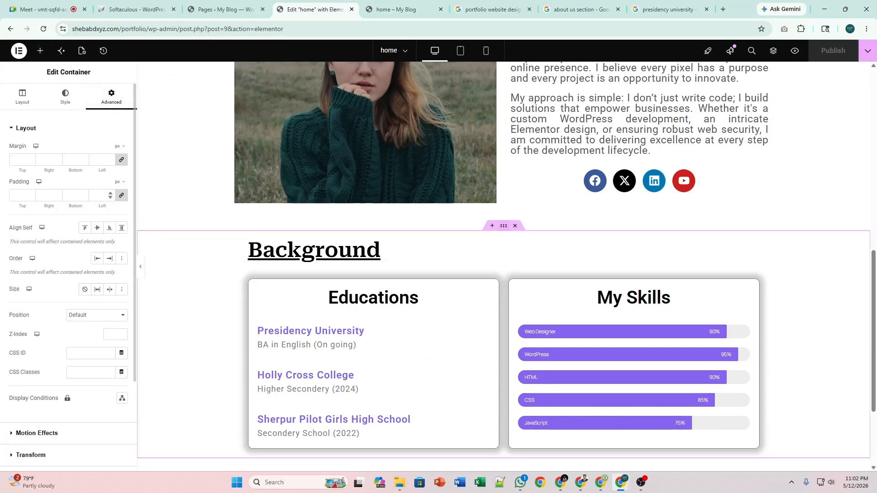
{"action": "left_click", "coordinate": [121, 195]}
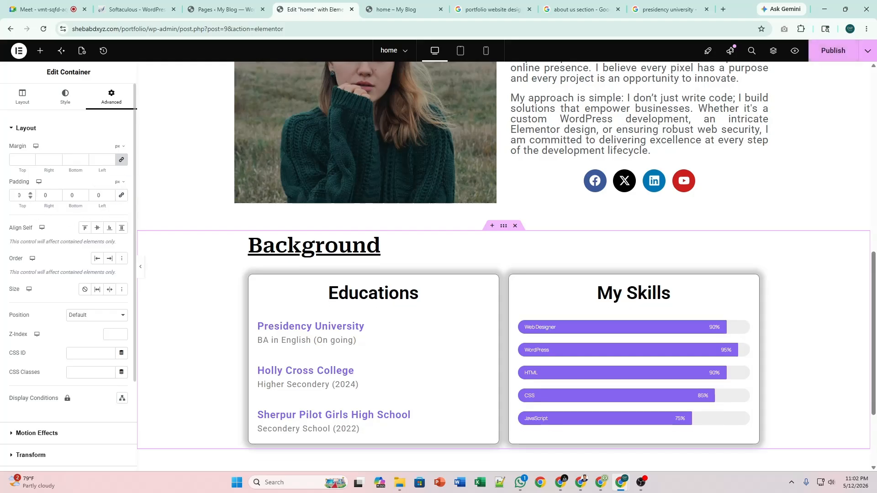
{"action": "type", "text": "5"}
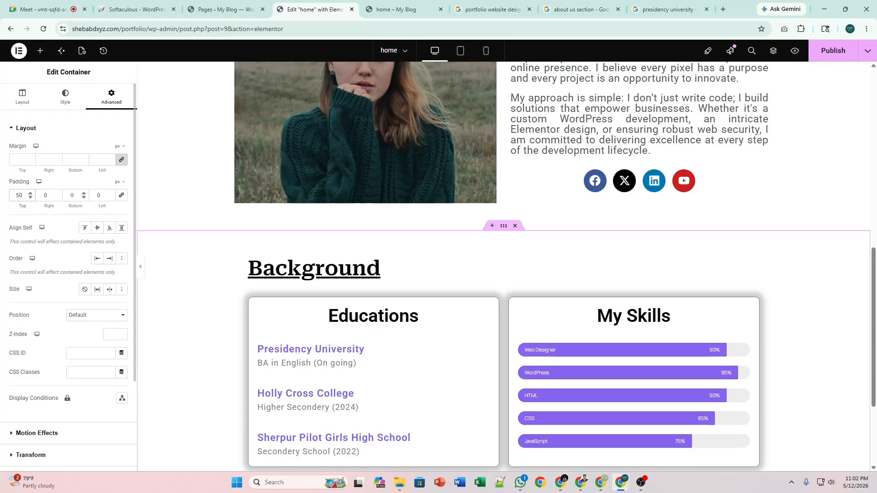
{"action": "type", "text": "5"}
{"action": "scroll", "coordinate": [501, 271], "scroll_direction": "down", "scroll_amount": 4}
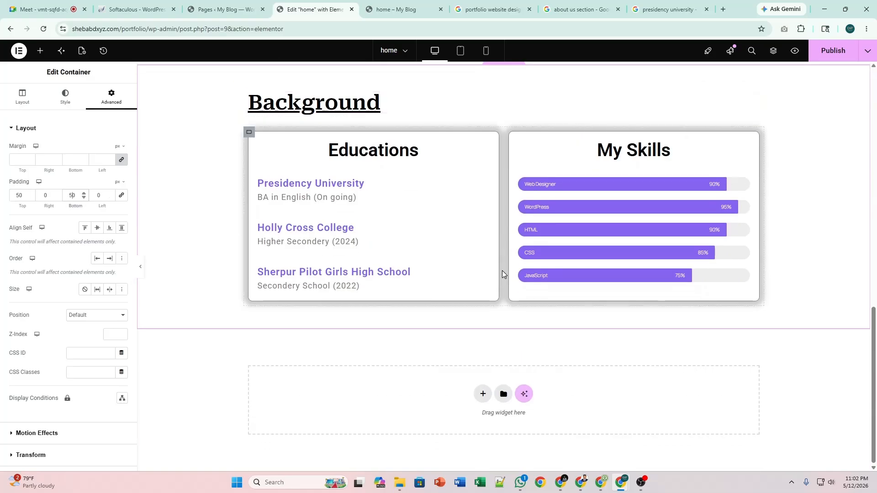
{"action": "scroll", "coordinate": [502, 270], "scroll_direction": "up", "scroll_amount": 6}
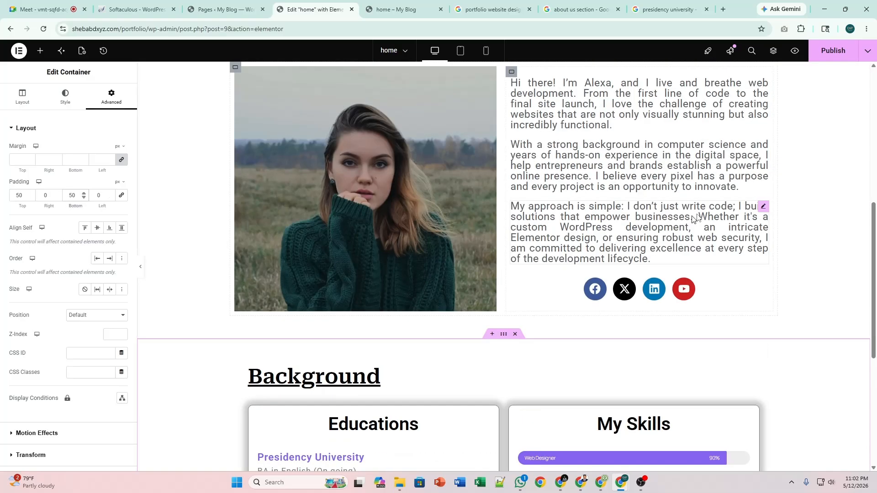
Review the padded Background section on the live preview, then return to the editor.
{"action": "left_click", "coordinate": [410, 10]}
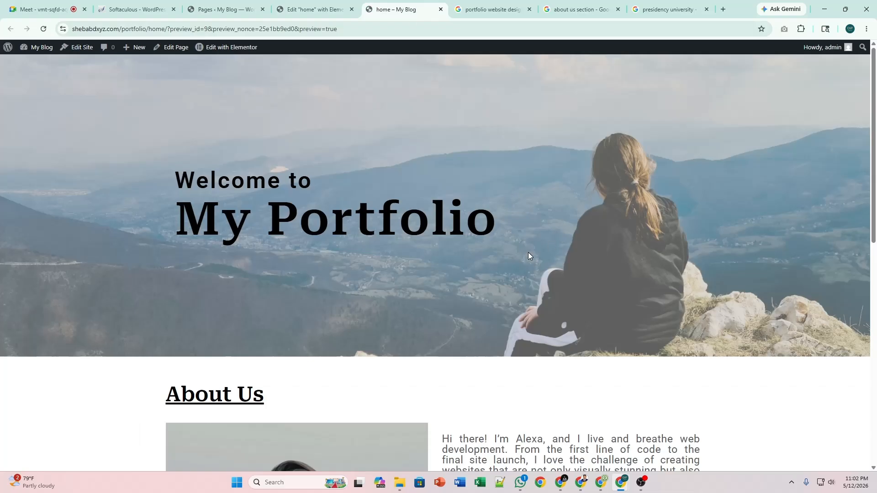
{"action": "scroll", "coordinate": [504, 258], "scroll_direction": "down", "scroll_amount": 10}
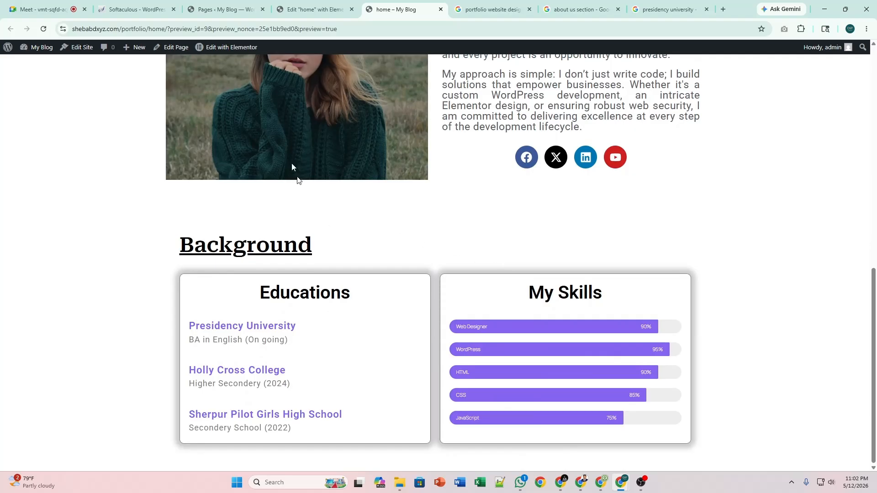
{"action": "key", "text": "ctrl+shift+Tab"}
{"action": "scroll", "coordinate": [546, 317], "scroll_direction": "down", "scroll_amount": 5}
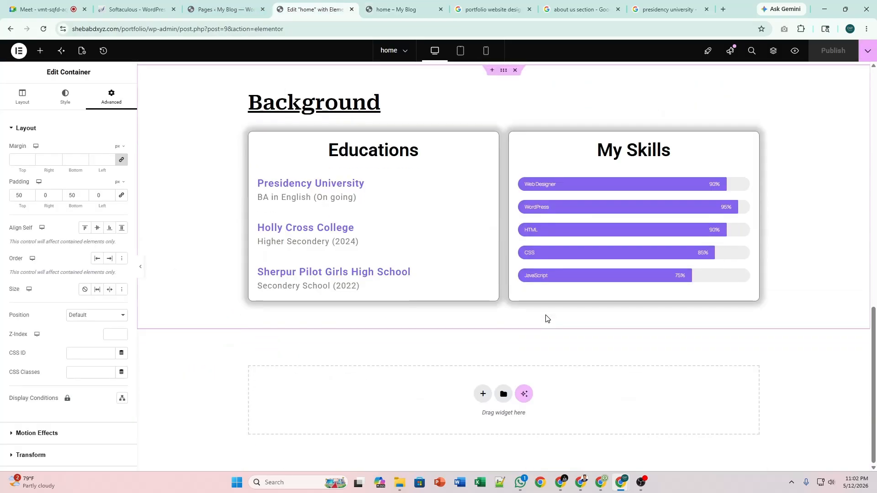
{"action": "scroll", "coordinate": [280, 227], "scroll_direction": "up", "scroll_amount": 2}
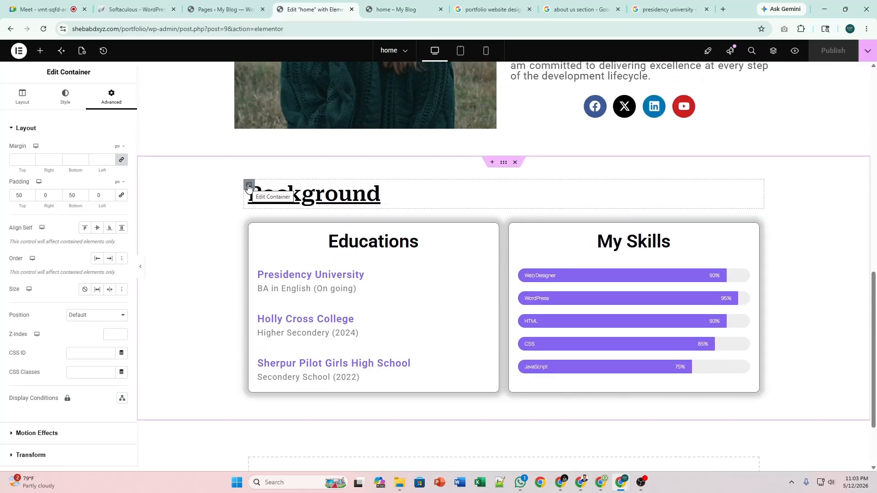
{"action": "scroll", "coordinate": [547, 276], "scroll_direction": "up", "scroll_amount": 12}
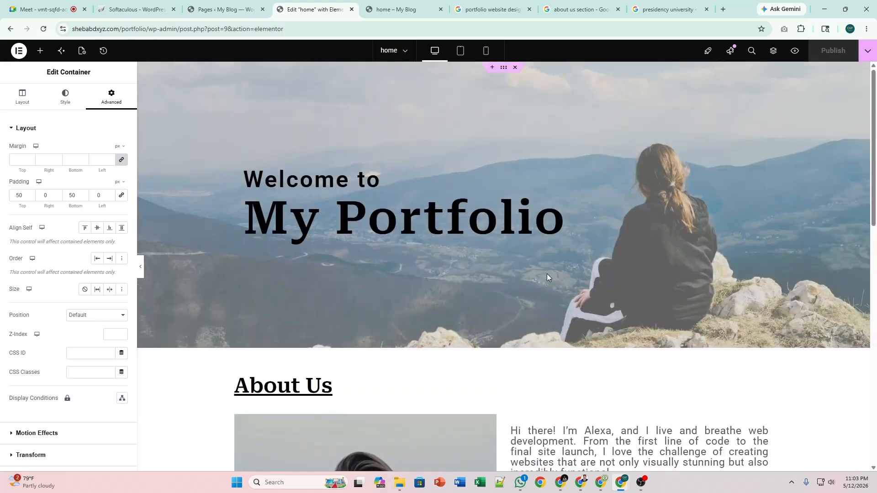
{"action": "scroll", "coordinate": [546, 277], "scroll_direction": "down", "scroll_amount": 6}
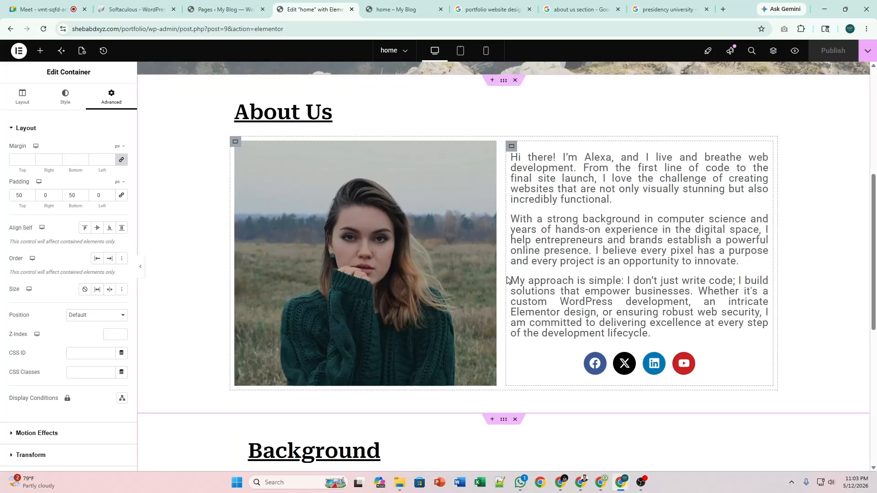
{"action": "scroll", "coordinate": [507, 280], "scroll_direction": "down", "scroll_amount": 4}
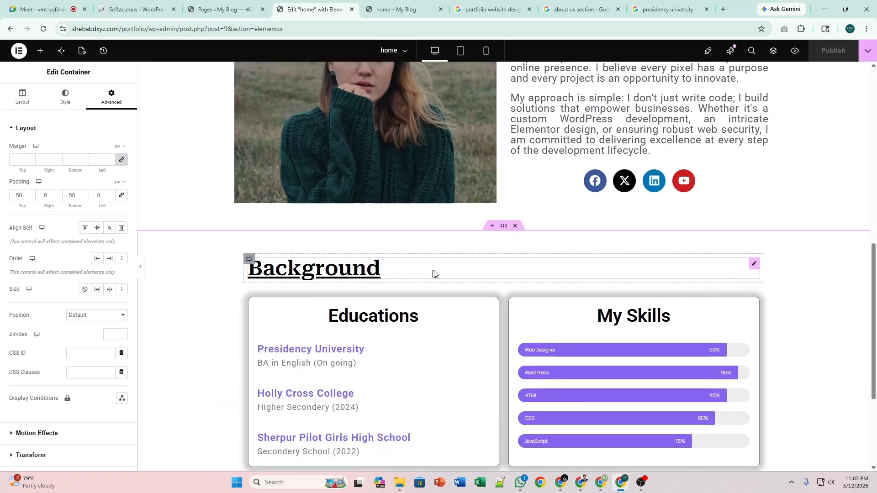
{"action": "right_click", "coordinate": [249, 262]}
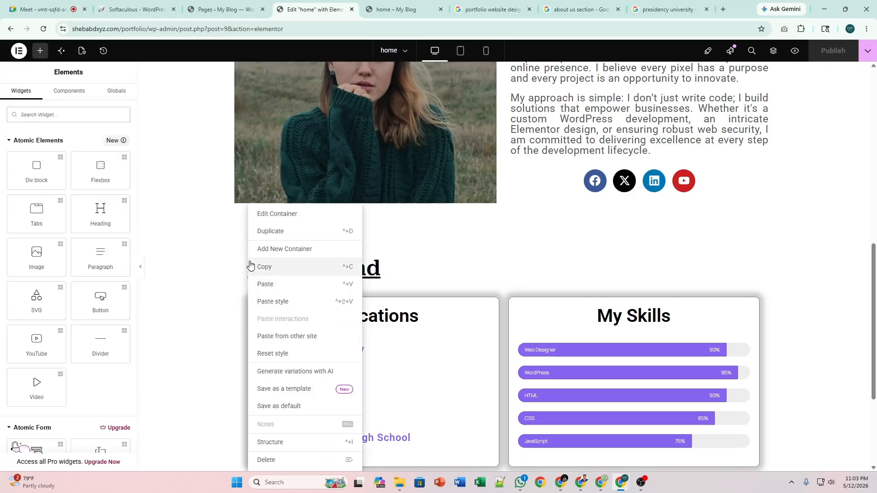
{"action": "left_click", "coordinate": [230, 263]}
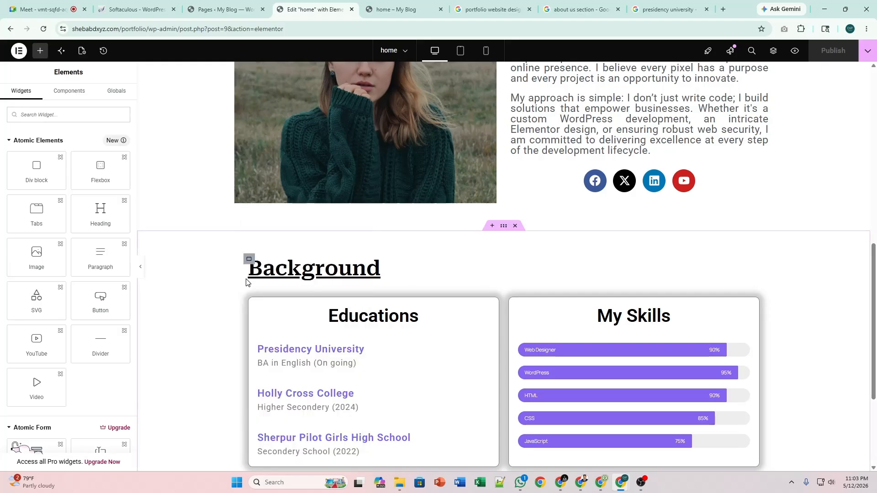
{"action": "left_click", "coordinate": [249, 299]}
{"action": "scroll", "coordinate": [272, 309], "scroll_direction": "down", "scroll_amount": 3}
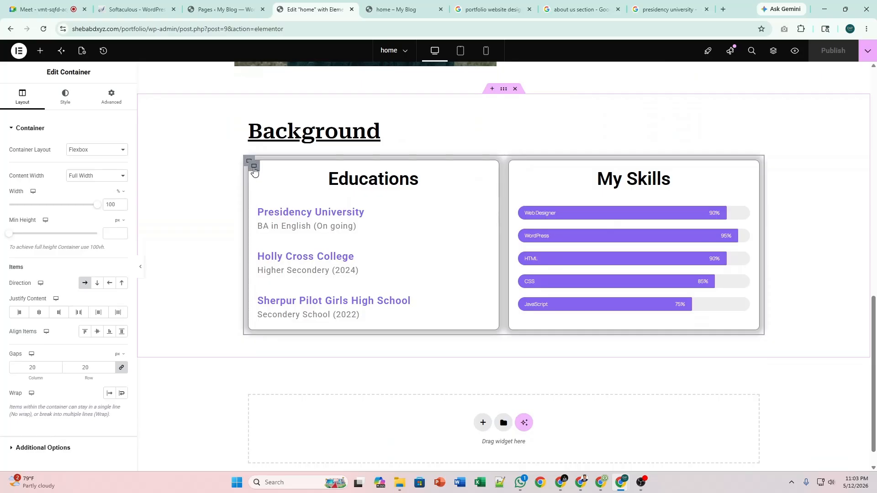
{"action": "right_click", "coordinate": [249, 166]}
{"action": "left_click", "coordinate": [275, 199]}
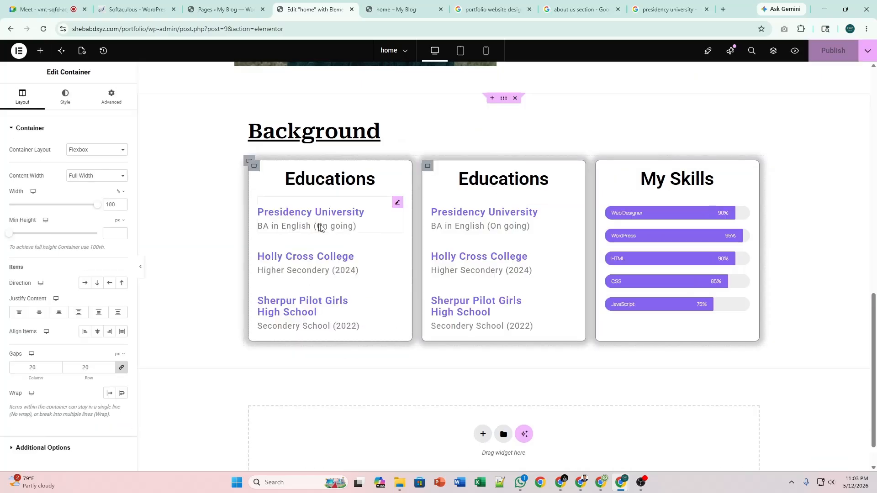
{"action": "left_click_drag", "start_coordinate": [427, 166], "coordinate": [267, 126]}
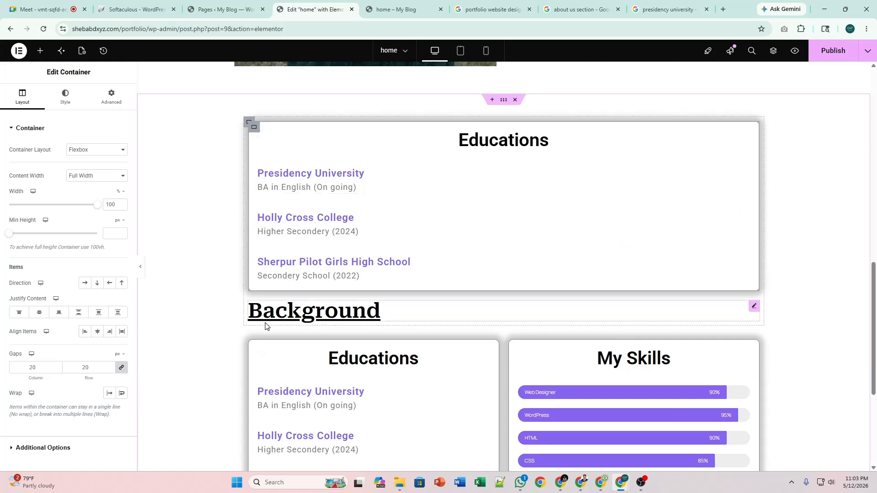
{"action": "key", "text": "ctrl+z"}
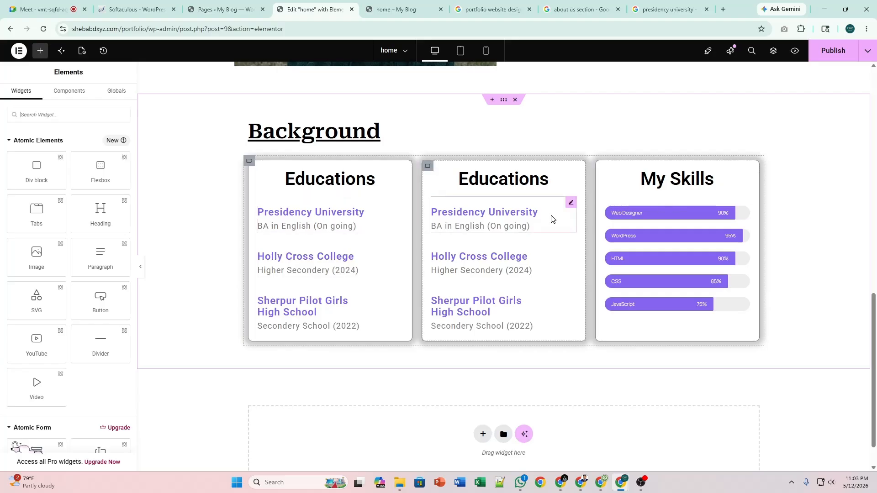
{"action": "right_click", "coordinate": [428, 170]}
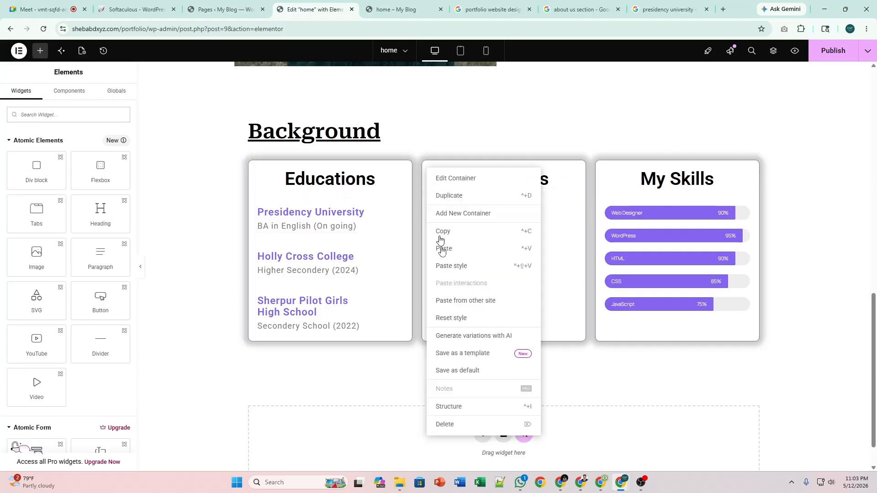
{"action": "left_click", "coordinate": [459, 424]}
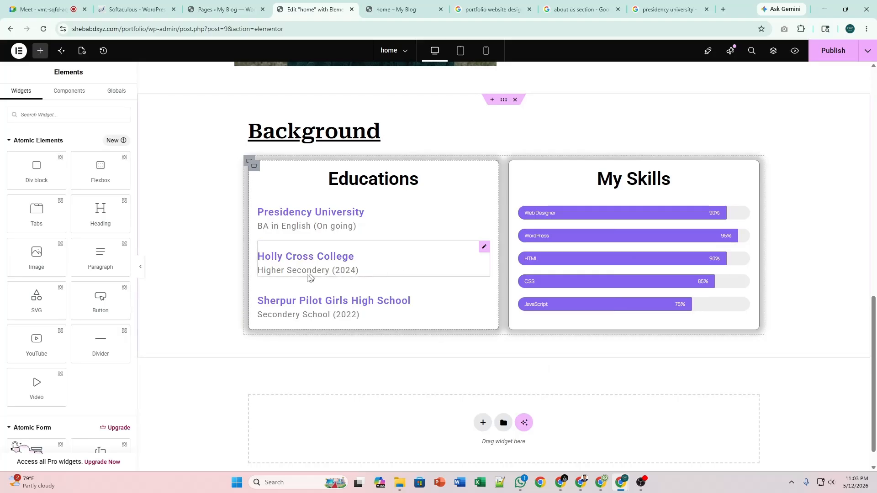
Duplicate the Background heading container and move the copy below the Educations and My Skills cards.
{"action": "left_click", "coordinate": [248, 122]}
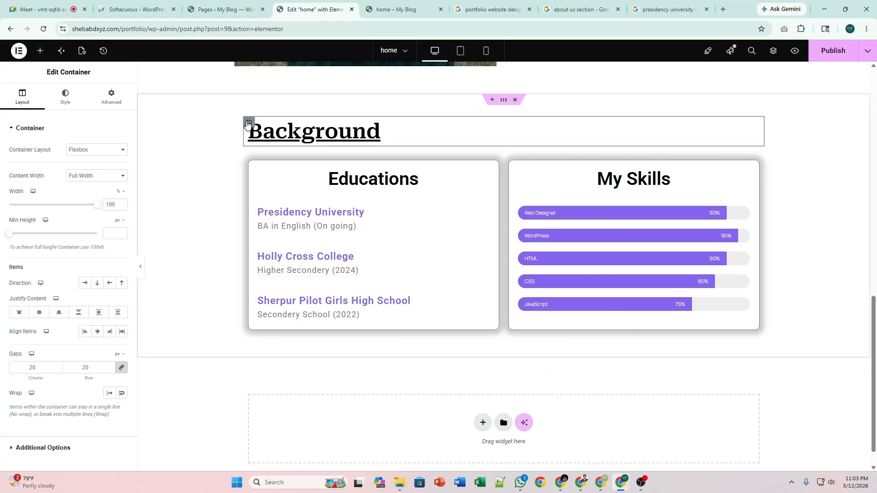
{"action": "right_click", "coordinate": [248, 122]}
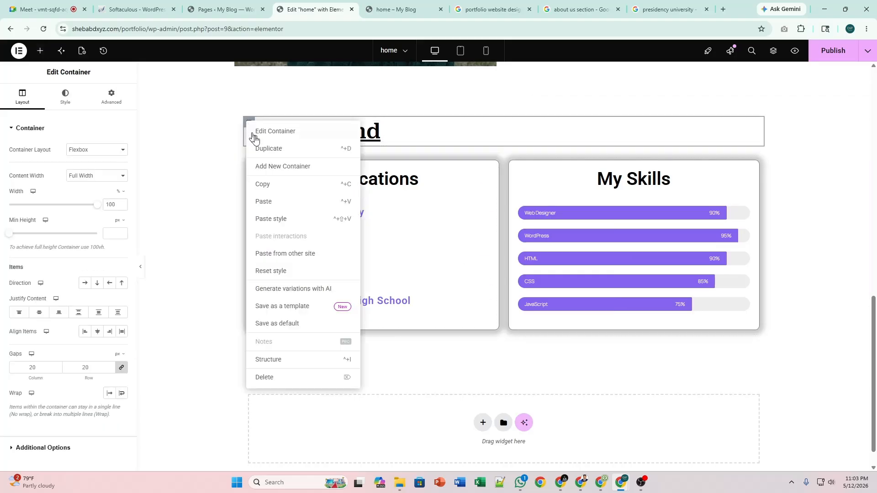
{"action": "left_click", "coordinate": [278, 152]}
{"action": "left_click_drag", "start_coordinate": [248, 160], "coordinate": [254, 375]}
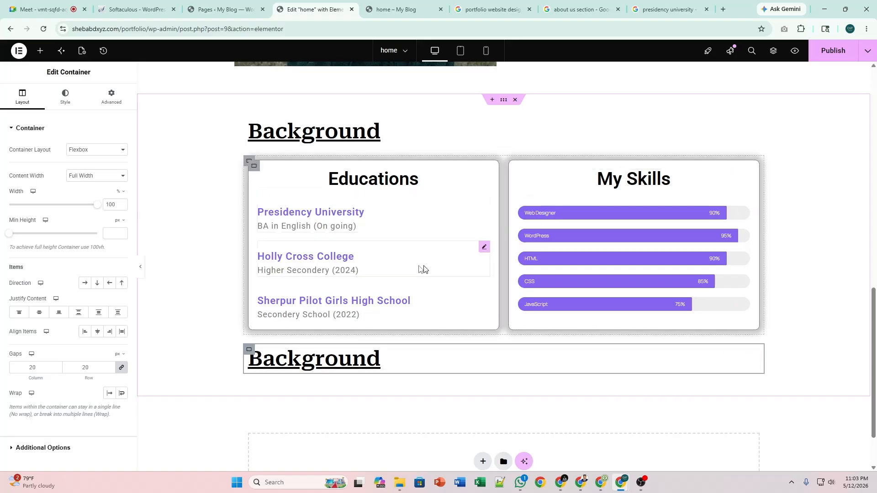
Delete the copied Background heading, leaving the new container empty.
{"action": "left_click", "coordinate": [758, 357]}
{"action": "right_click", "coordinate": [757, 357]}
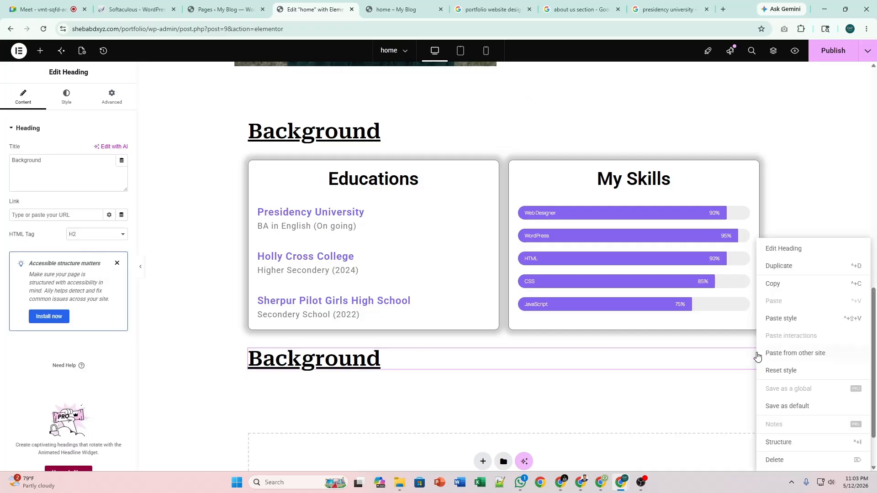
{"action": "left_click", "coordinate": [778, 460]}
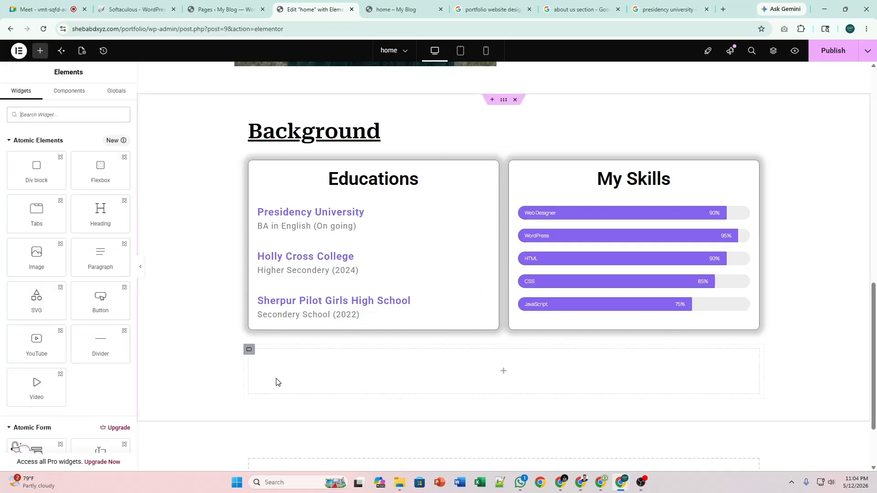
{"action": "left_click", "coordinate": [249, 350]}
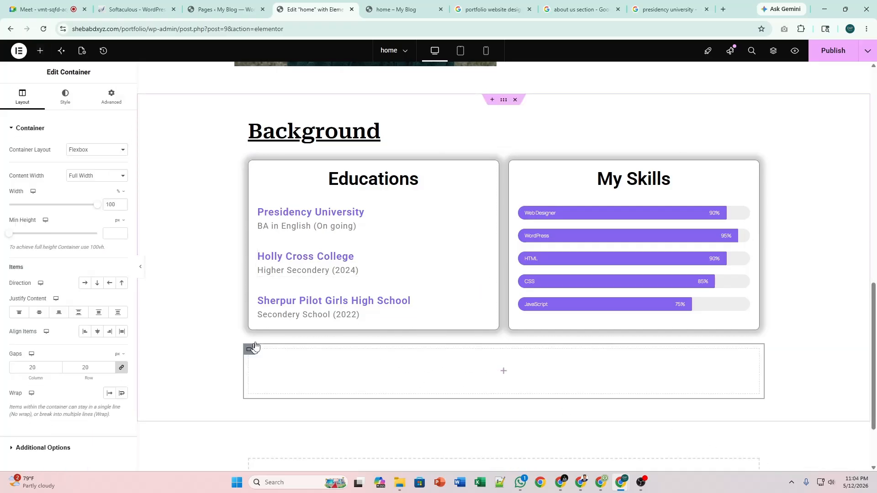
Copy the Educations card and paste it into the empty container.
{"action": "left_click", "coordinate": [252, 169]}
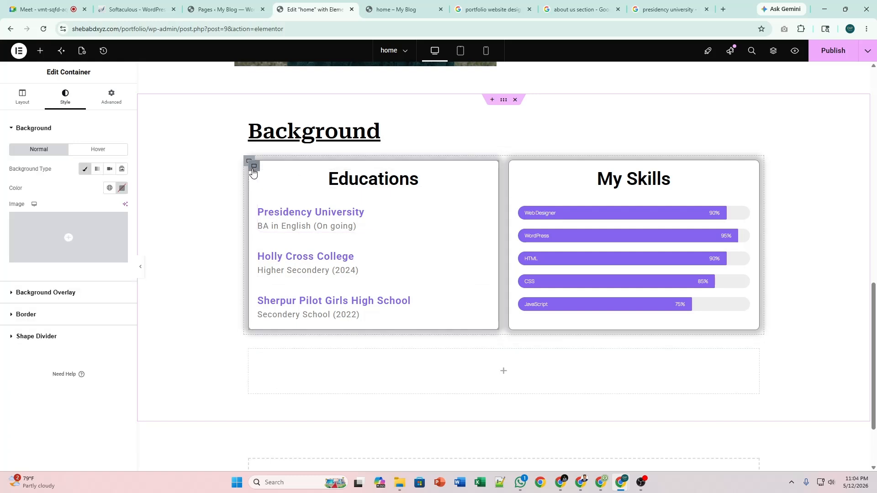
{"action": "right_click", "coordinate": [253, 173]}
{"action": "left_click", "coordinate": [280, 232]}
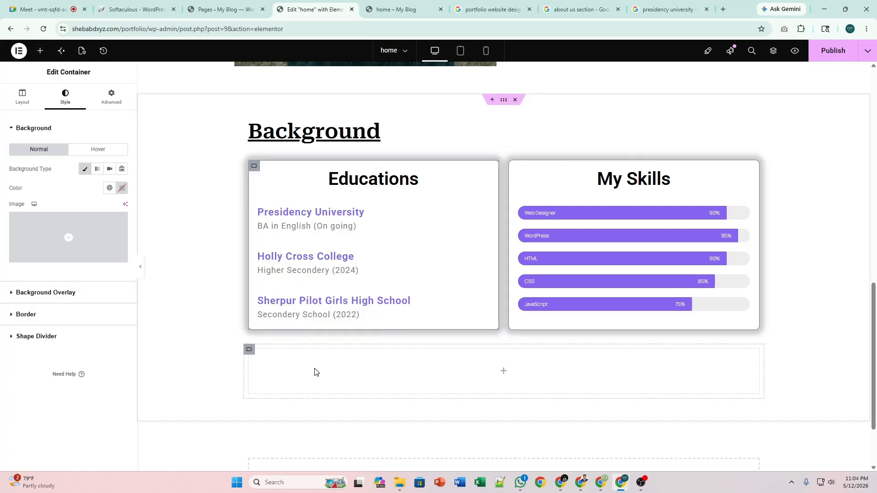
{"action": "right_click", "coordinate": [314, 372]}
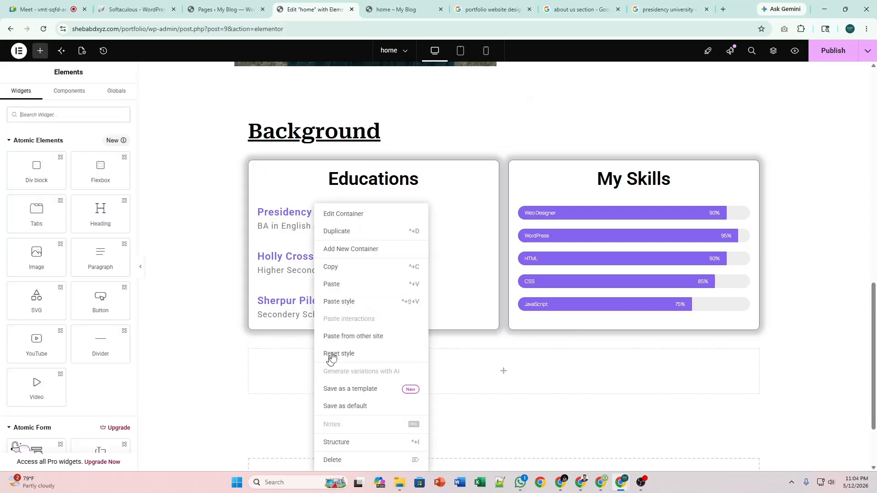
{"action": "left_click", "coordinate": [352, 285]}
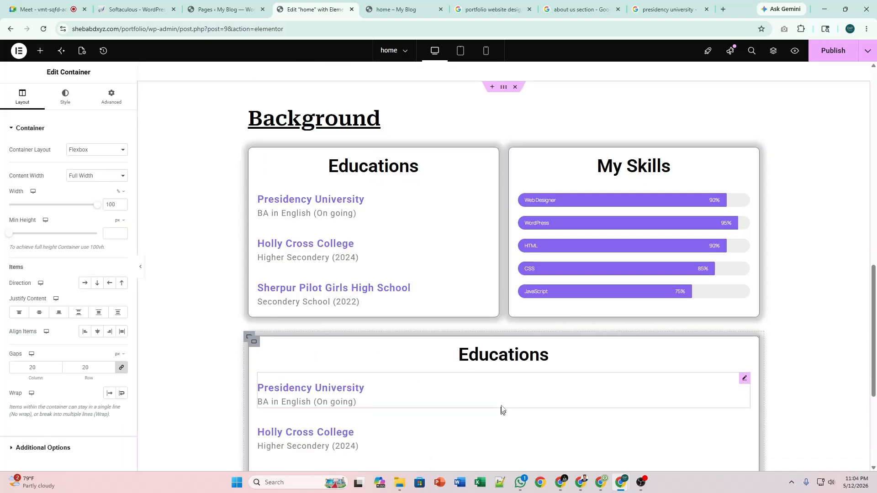
{"action": "scroll", "coordinate": [547, 366], "scroll_direction": "down", "scroll_amount": 4}
{"action": "scroll", "coordinate": [550, 368], "scroll_direction": "up", "scroll_amount": 3}
{"action": "scroll", "coordinate": [594, 294], "scroll_direction": "up", "scroll_amount": 4}
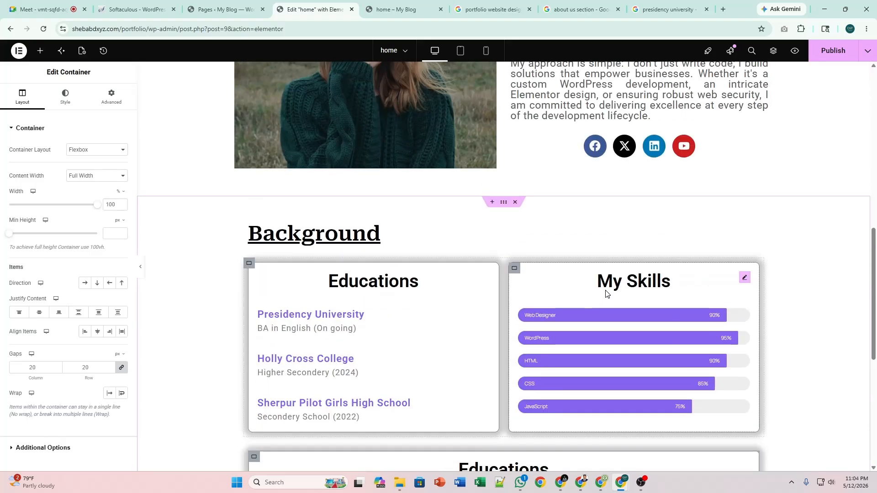
{"action": "scroll", "coordinate": [577, 298], "scroll_direction": "down", "scroll_amount": 6}
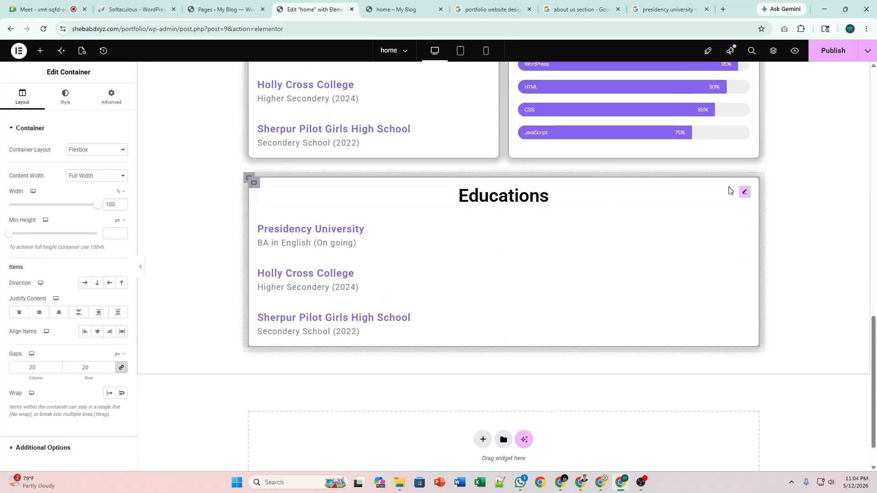
Retitle the pasted card's heading 'Work Expreriences'.
{"action": "left_click", "coordinate": [744, 191]}
{"action": "left_click", "coordinate": [53, 172]}
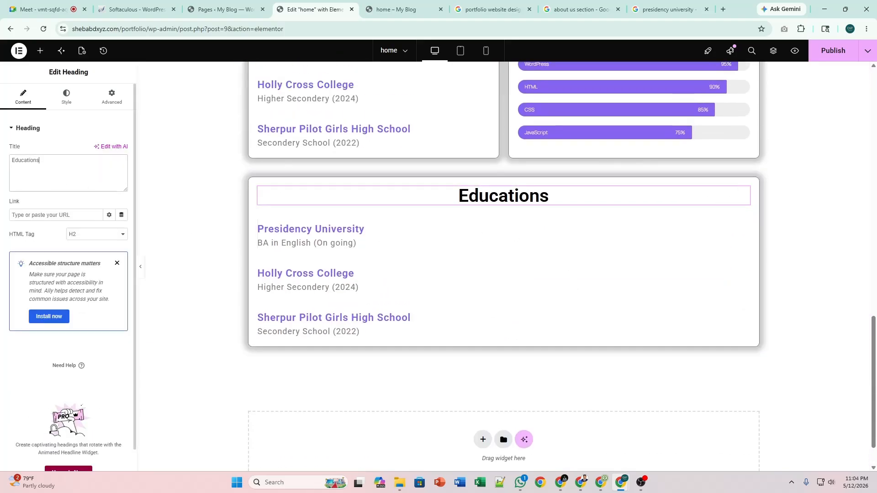
{"action": "key", "text": "ctrl+a"}
{"action": "type", "text": "Wor"}
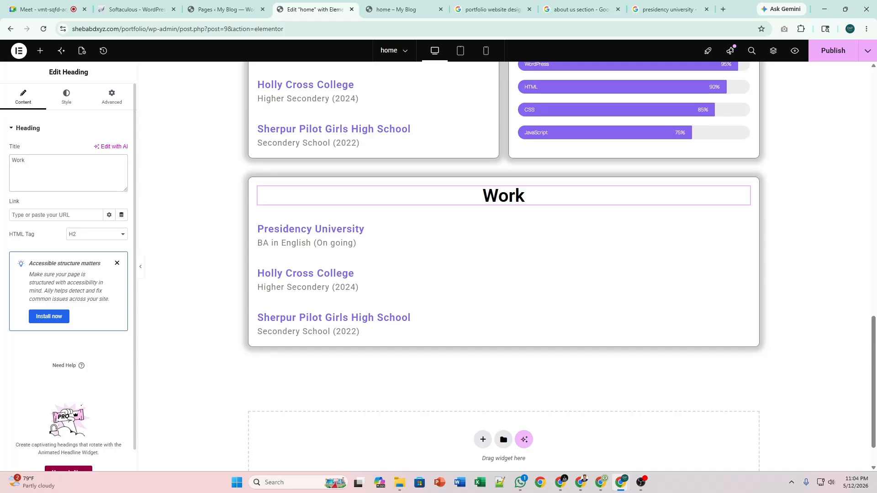
{"action": "type", "text": "k Exprer"}
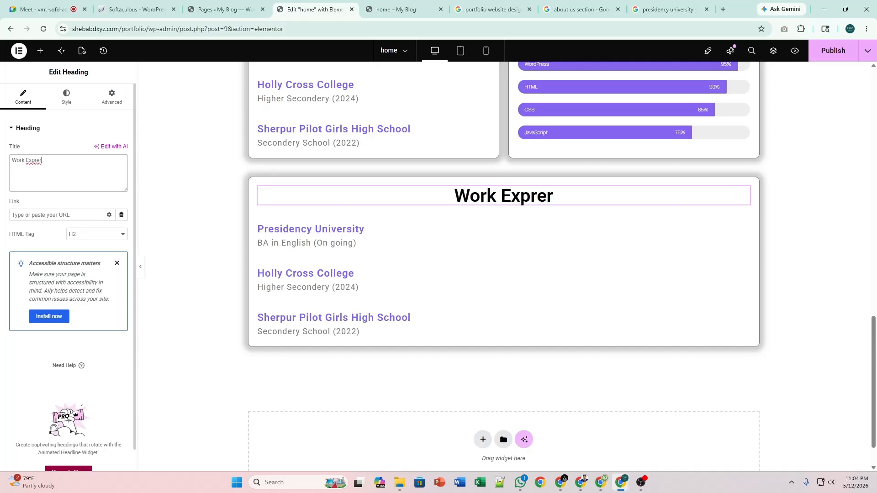
{"action": "key", "text": "BackSpace"}
{"action": "type", "text": "riences"}
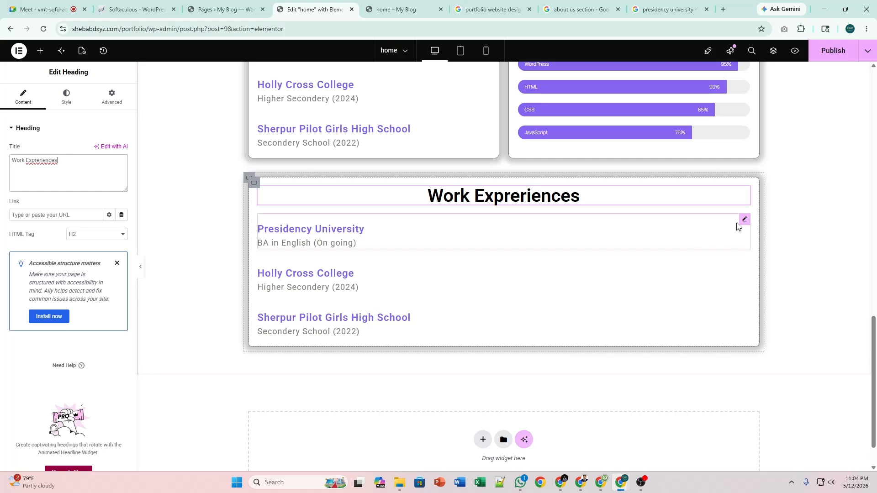
Try center alignment on the Presidency University entry, revert to left, and publish.
{"action": "left_click", "coordinate": [742, 221]}
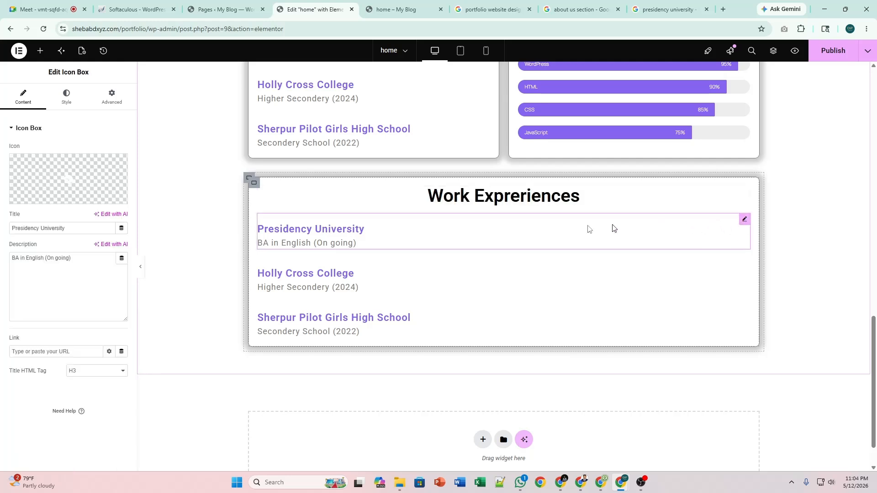
{"action": "left_click", "coordinate": [59, 108]}
{"action": "left_click", "coordinate": [97, 149]}
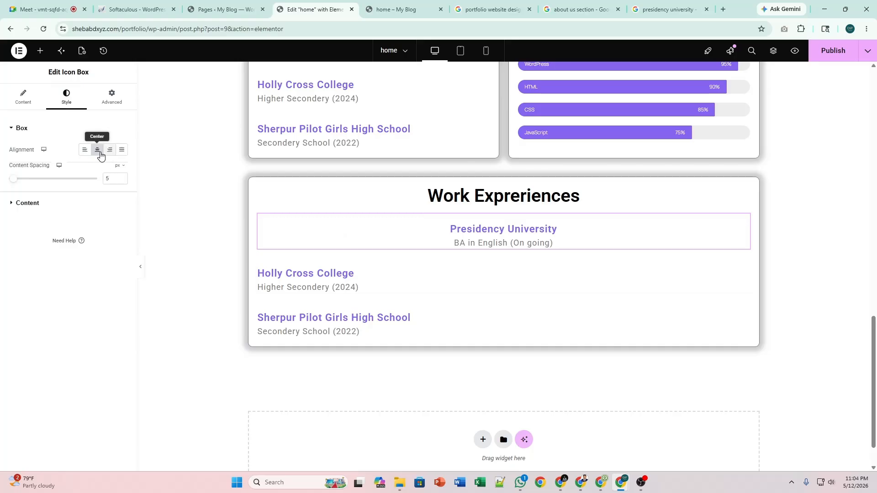
{"action": "left_click", "coordinate": [85, 150]}
{"action": "scroll", "coordinate": [635, 262], "scroll_direction": "up", "scroll_amount": 3}
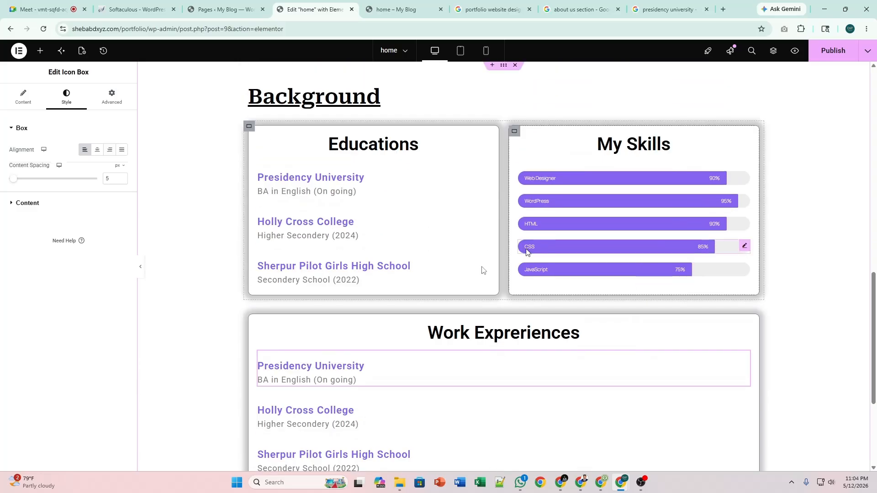
{"action": "scroll", "coordinate": [422, 294], "scroll_direction": "down", "scroll_amount": 4}
{"action": "scroll", "coordinate": [421, 292], "scroll_direction": "up", "scroll_amount": 2}
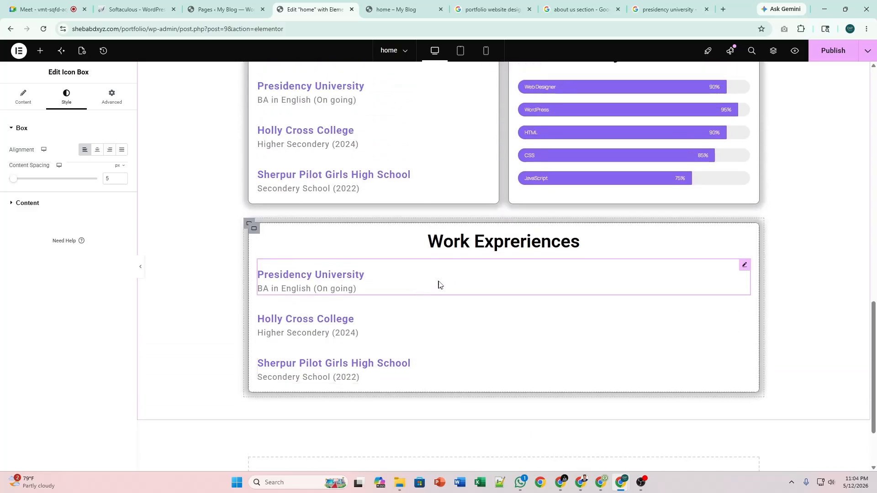
{"action": "scroll", "coordinate": [853, 132], "scroll_direction": "up", "scroll_amount": 3}
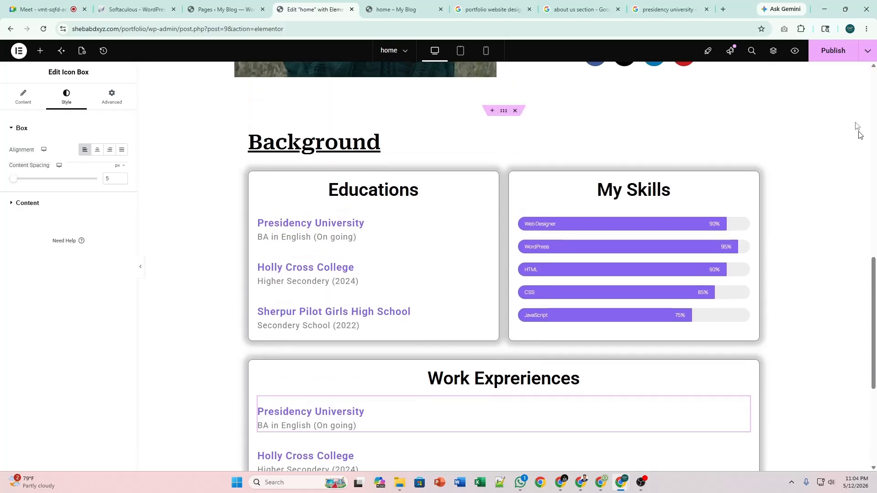
{"action": "left_click", "coordinate": [832, 54]}
{"action": "scroll", "coordinate": [807, 209], "scroll_direction": "down", "scroll_amount": 4}
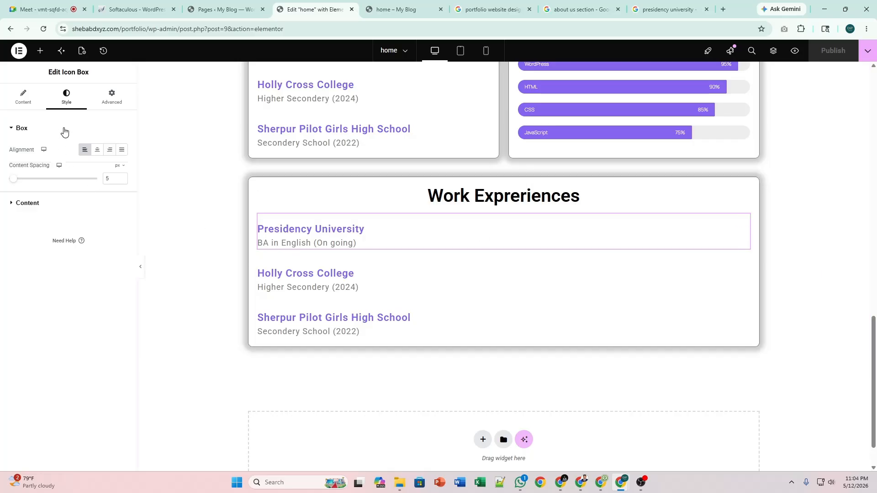
Rename the entry's title to 'Dip Tech (WordPress Expert)'.
{"action": "left_click", "coordinate": [24, 107]}
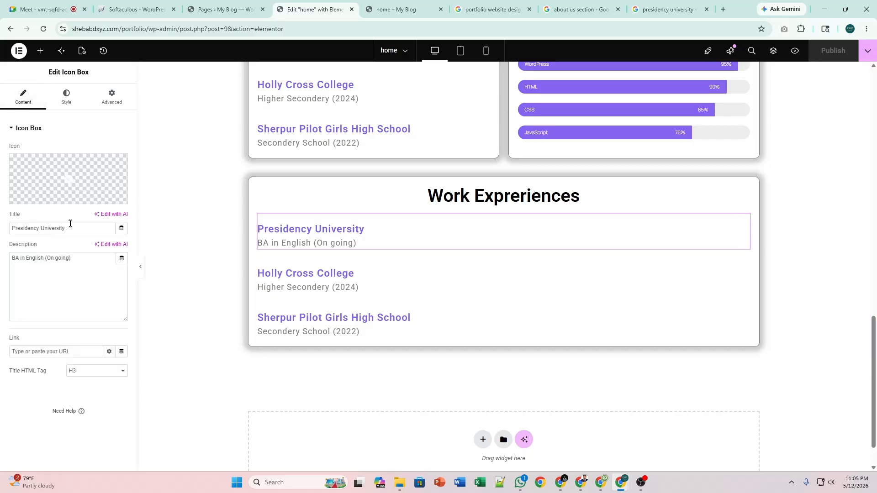
{"action": "key", "text": "ctrl+a"}
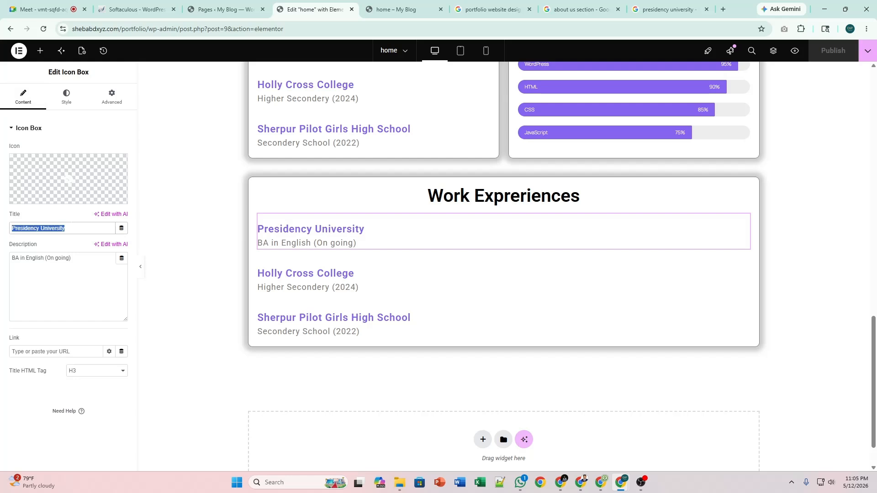
{"action": "type", "text": "Mana"}
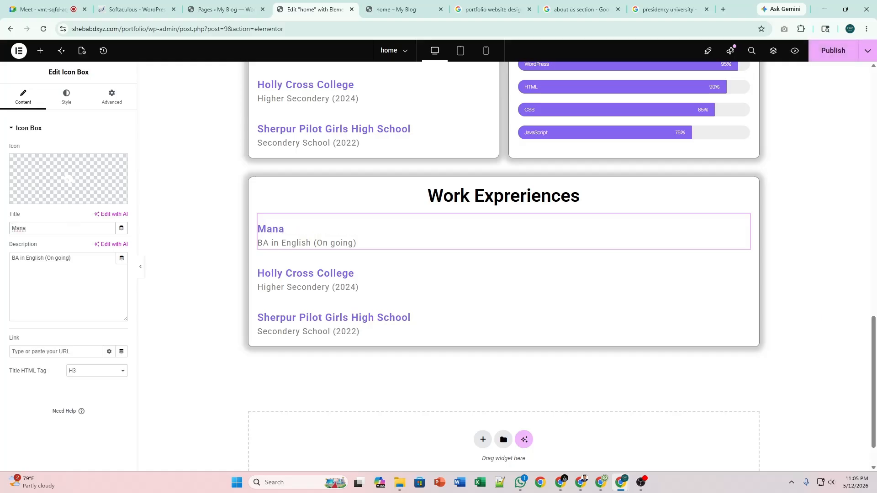
{"action": "type", "text": "d"}
{"action": "key", "text": "BackSpace"}
{"action": "type", "text": "bay Water Park ("}
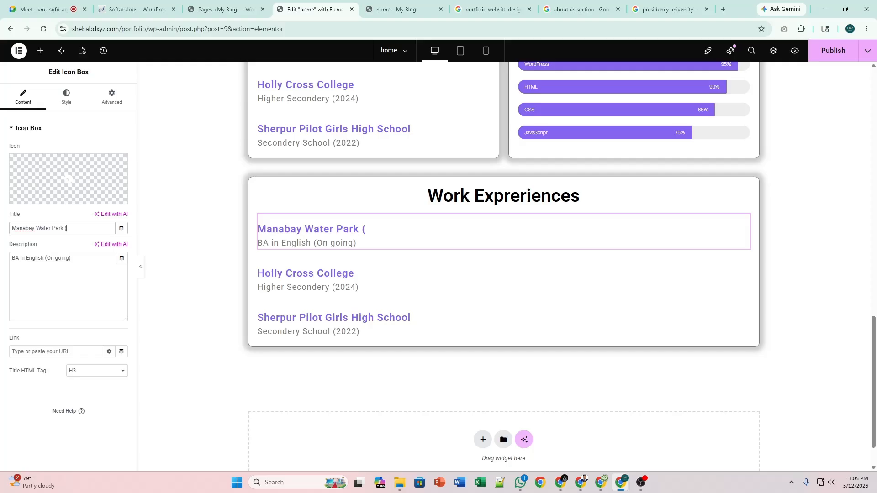
{"action": "key", "text": "ctrl+a"}
{"action": "type", "text": "D"}
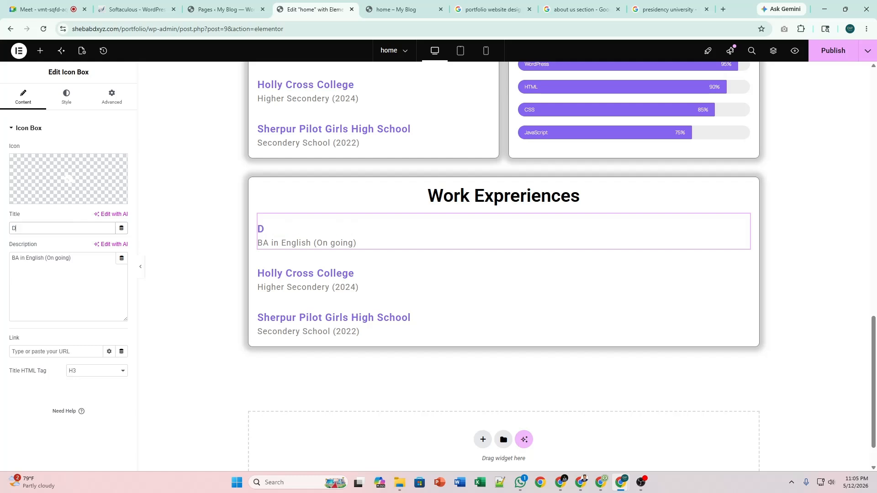
{"action": "type", "text": "ip Teh (Wor"}
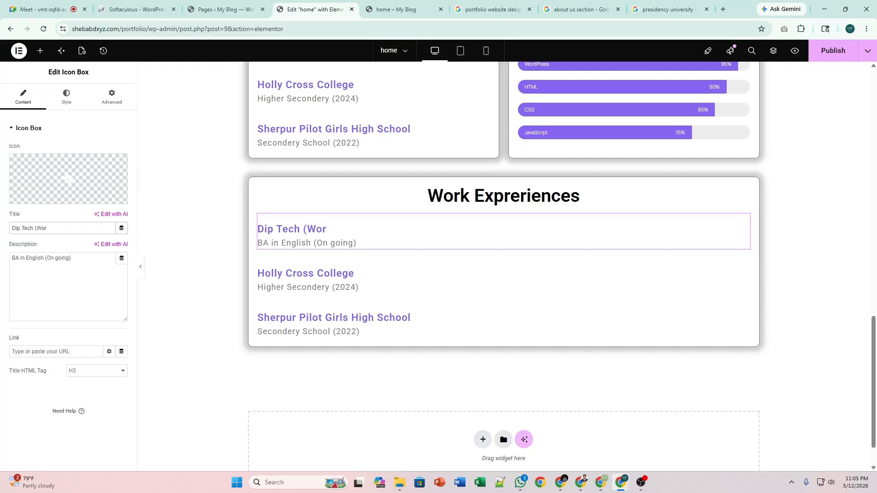
{"action": "type", "text": "h (WordPress Expert"}
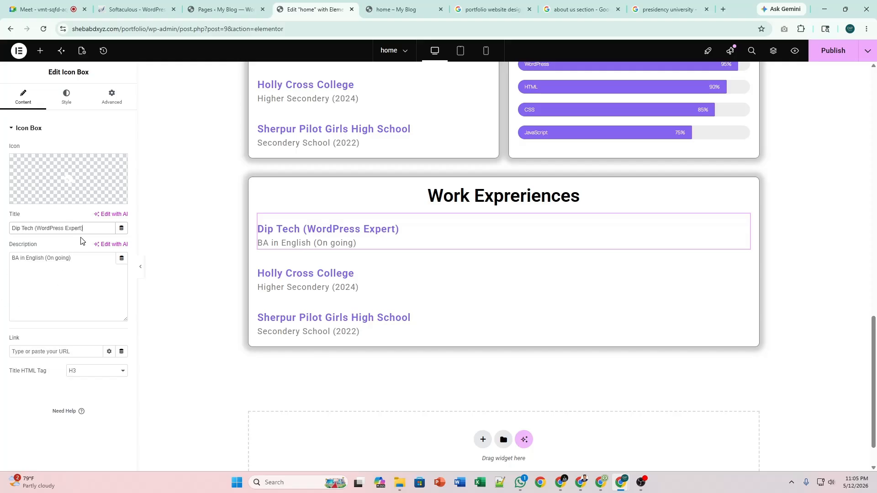
{"action": "key", "text": "ctrl+a"}
Paste the Dip Tech (WordPress Expert) title into Gemini and request a description.
{"action": "key", "text": "ctrl+c"}
{"action": "key", "text": "alt+Tab"}
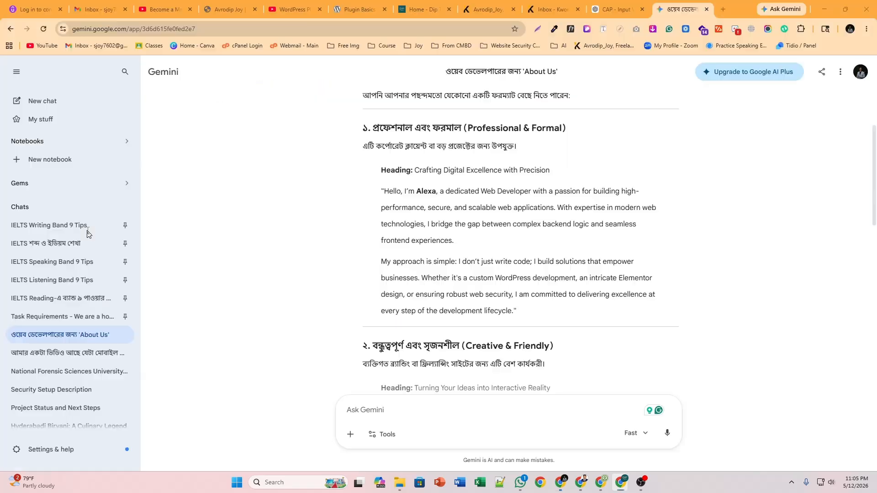
{"action": "key", "text": "ctrl+v"}
{"action": "key", "text": "shift+Return"}
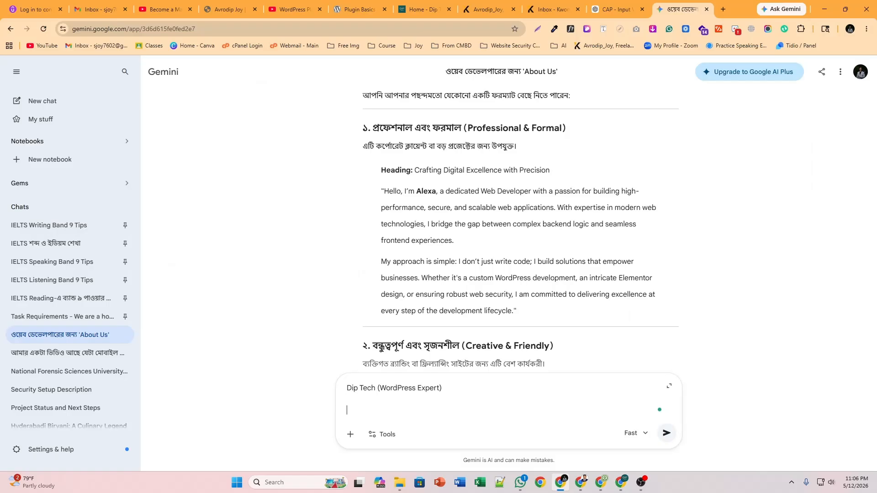
{"action": "type", "text": "Weite some description about th"}
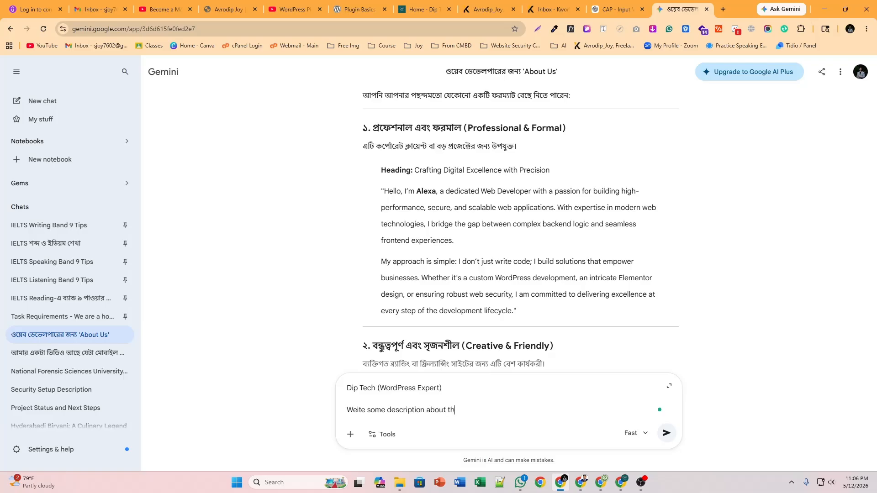
{"action": "type", "text": "page"}
{"action": "key", "text": "Return"}
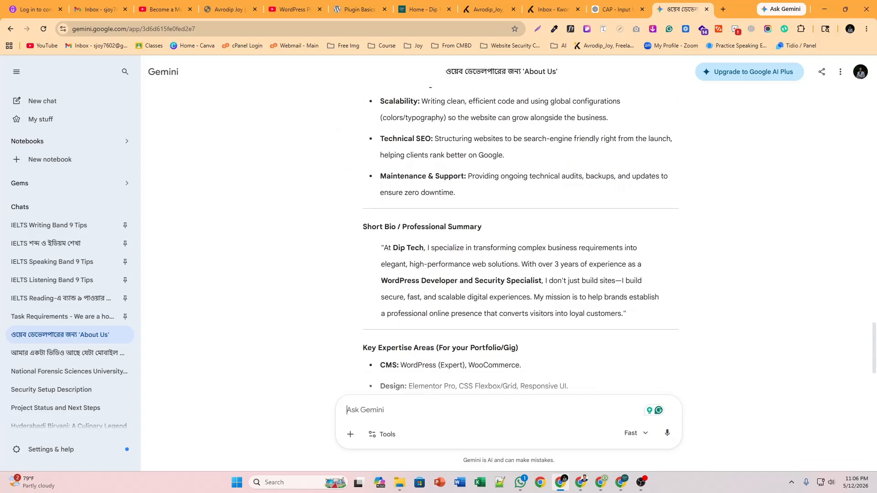
Select and copy Gemini's Dip Tech short bio paragraph.
{"action": "left_click_drag", "start_coordinate": [384, 247], "coordinate": [621, 314]}
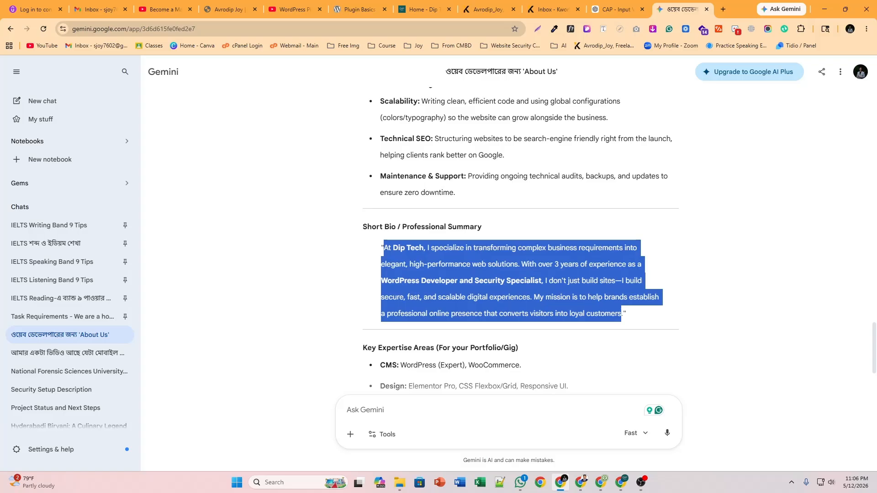
{"action": "left_click", "coordinate": [556, 293]}
{"action": "scroll", "coordinate": [525, 311], "scroll_direction": "down", "scroll_amount": 3}
Replace the entry's 'BA in English (On going)' description with the Gemini bio.
{"action": "key", "text": "alt+Tab"}
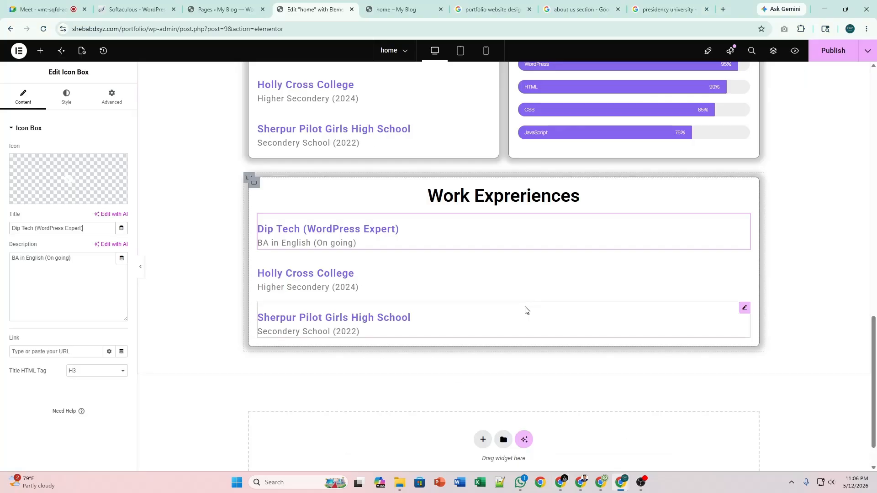
{"action": "left_click", "coordinate": [64, 288]}
{"action": "key", "text": "ctrl+a"}
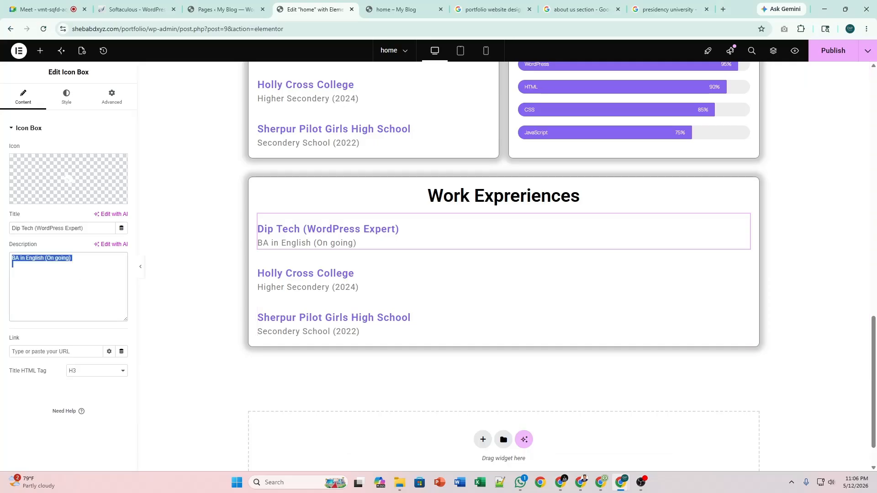
{"action": "key", "text": "ctrl+v"}
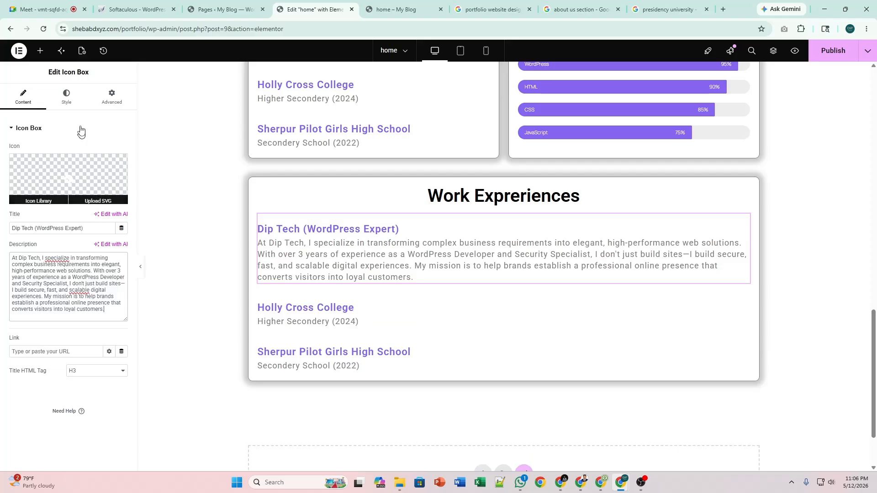
Add more spacing between the Dip Tech title and its description.
{"action": "left_click", "coordinate": [67, 97]}
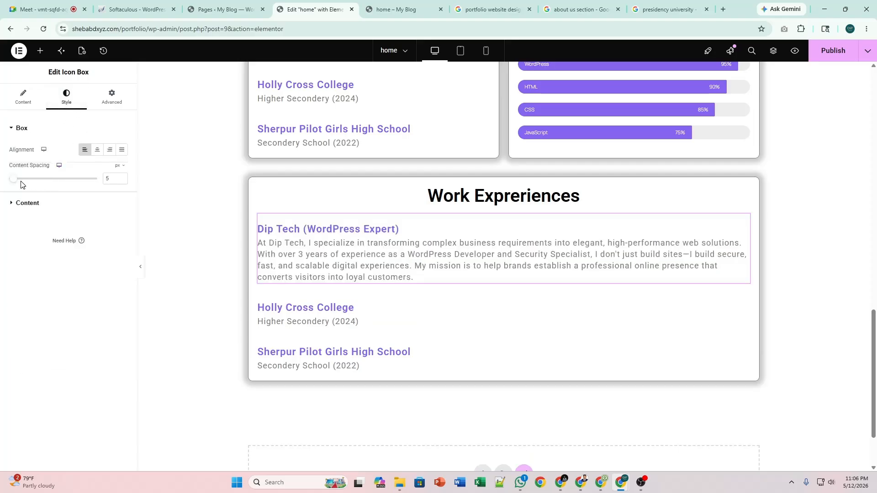
{"action": "left_click_drag", "start_coordinate": [16, 182], "coordinate": [20, 181]}
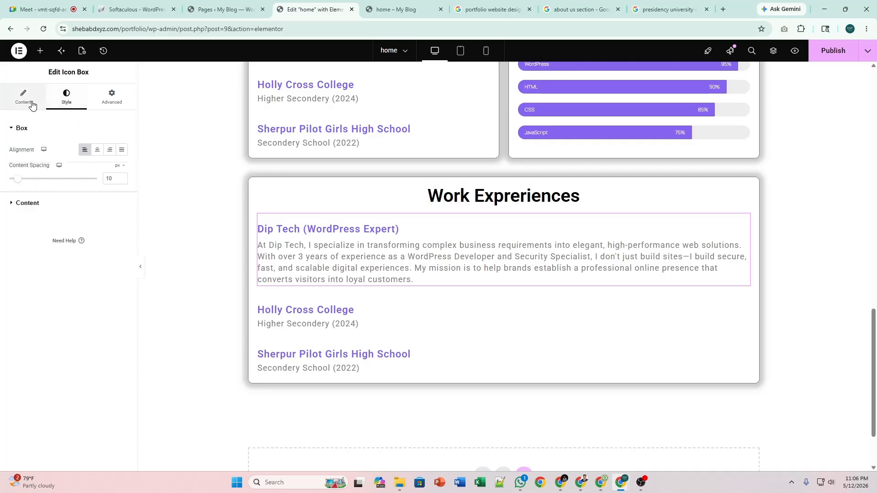
{"action": "left_click", "coordinate": [28, 203]}
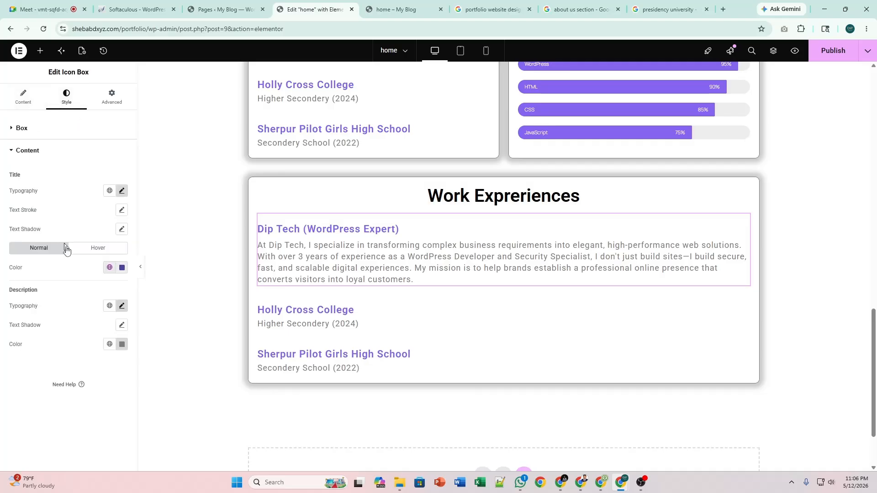
Experiment with the Dip Tech title's font size, settling at 26.
{"action": "left_click", "coordinate": [123, 192]}
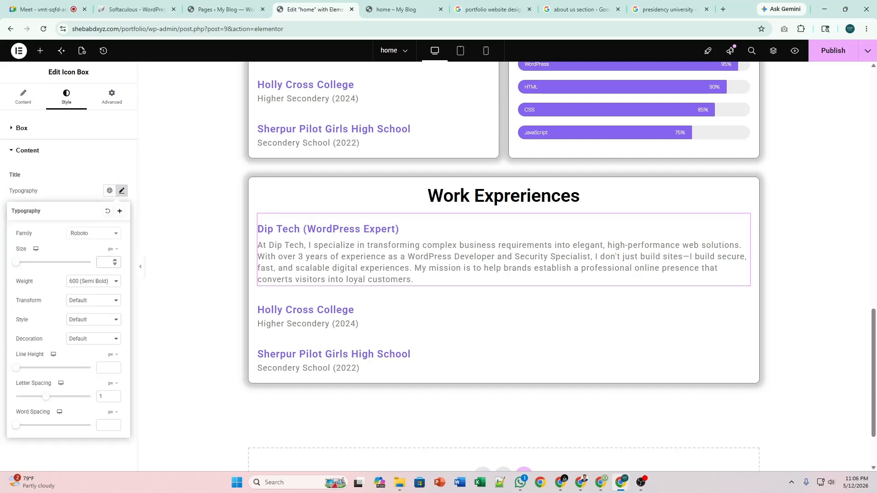
{"action": "type", "text": "20"}
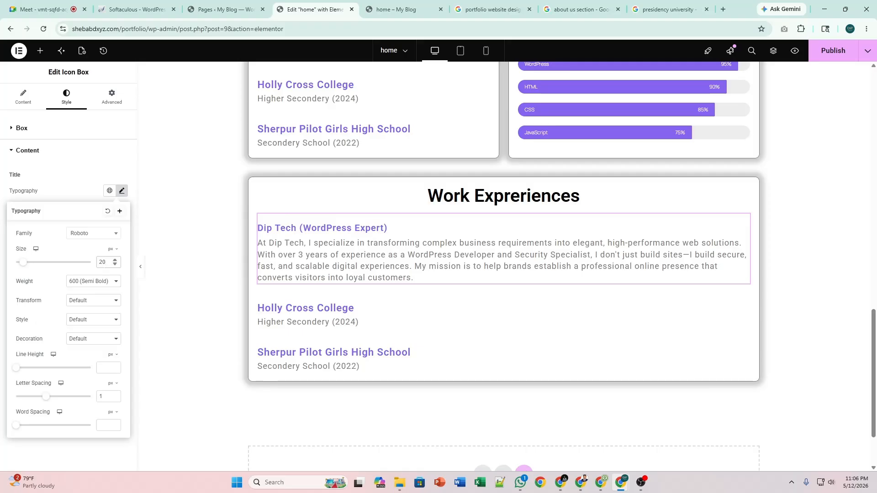
{"action": "key", "text": "ctrl+a"}
{"action": "type", "text": "35"}
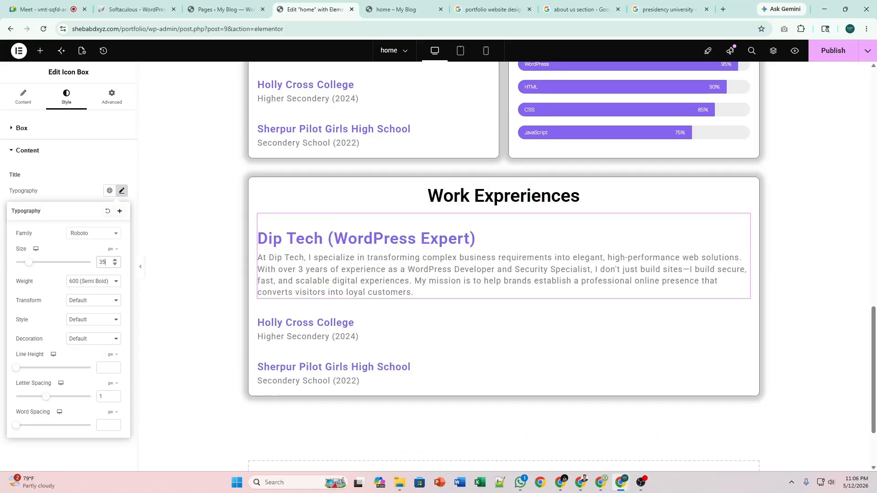
{"action": "left_click", "coordinate": [117, 264]}
{"action": "left_click", "coordinate": [116, 264]}
{"action": "left_click", "coordinate": [116, 263]}
{"action": "left_click", "coordinate": [117, 264]}
{"action": "left_click", "coordinate": [116, 264]}
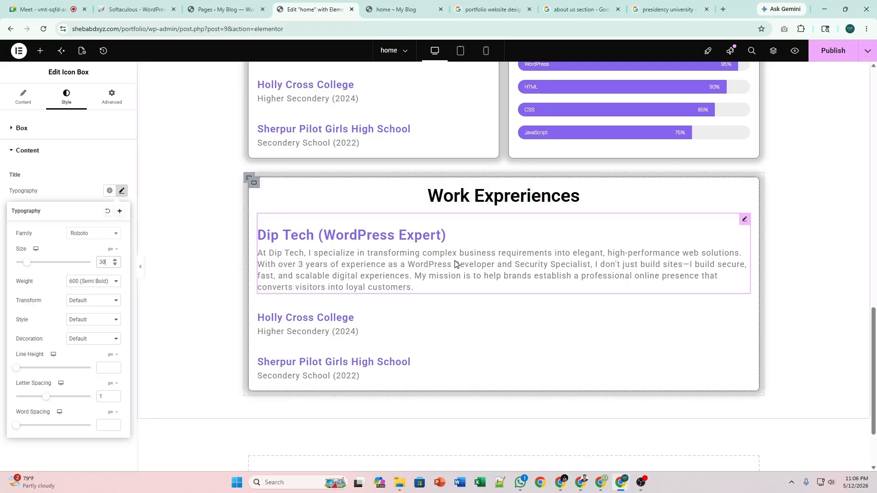
{"action": "left_click", "coordinate": [114, 265]}
{"action": "left_click", "coordinate": [115, 265]}
{"action": "left_click", "coordinate": [115, 264]}
{"action": "left_click", "coordinate": [114, 264]}
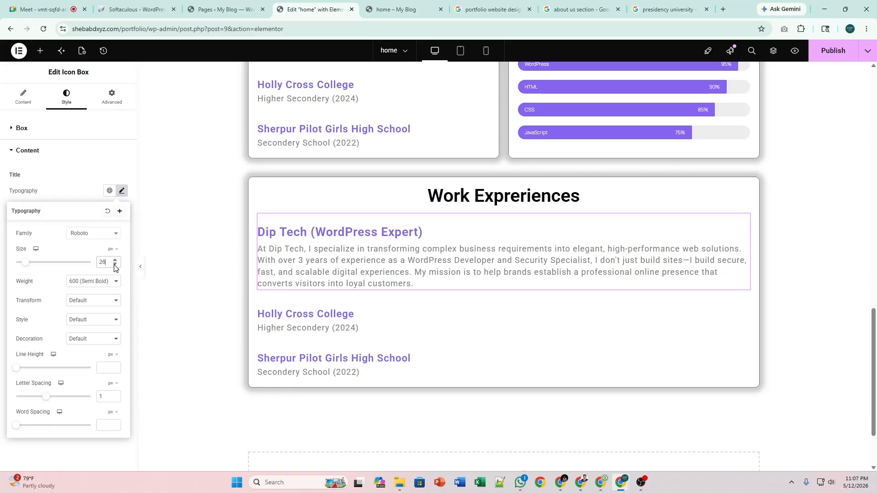
{"action": "left_click", "coordinate": [115, 264]}
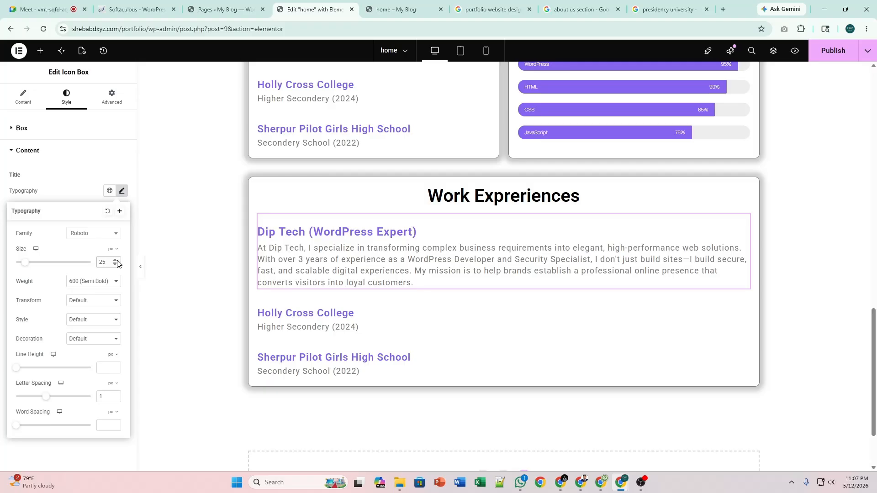
{"action": "left_click", "coordinate": [115, 260]}
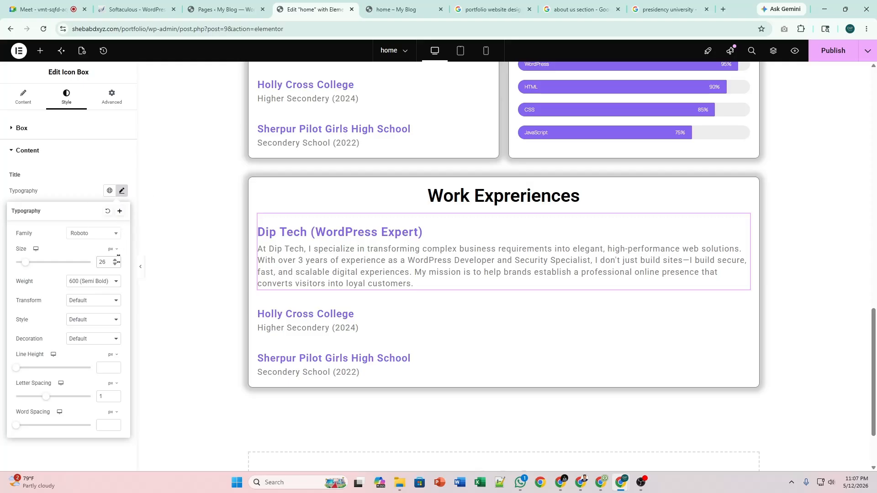
{"action": "left_click", "coordinate": [124, 192]}
Clear the description's letter spacing and set its font size to 20.
{"action": "left_click", "coordinate": [122, 307]}
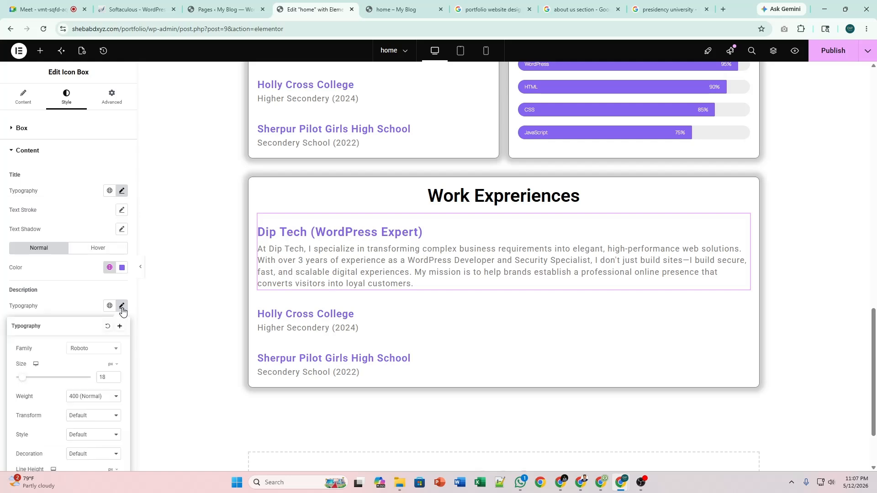
{"action": "scroll", "coordinate": [112, 361], "scroll_direction": "down", "scroll_amount": 2}
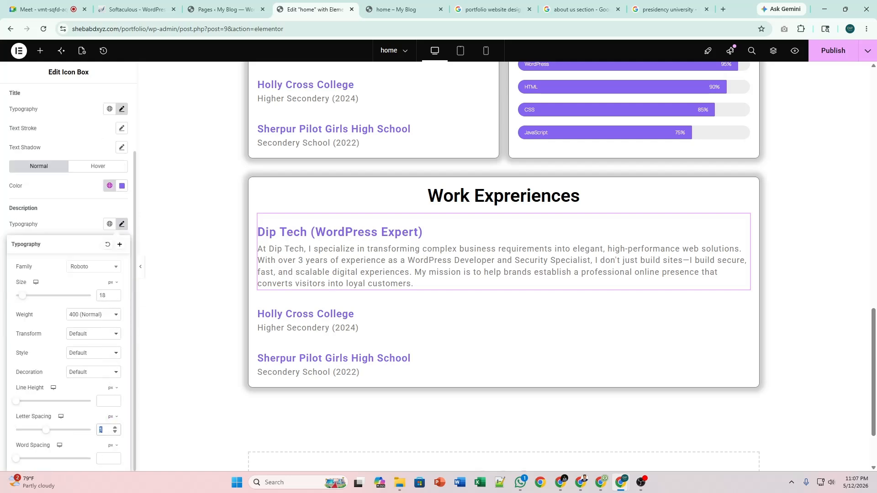
{"action": "key", "text": "BackSpace"}
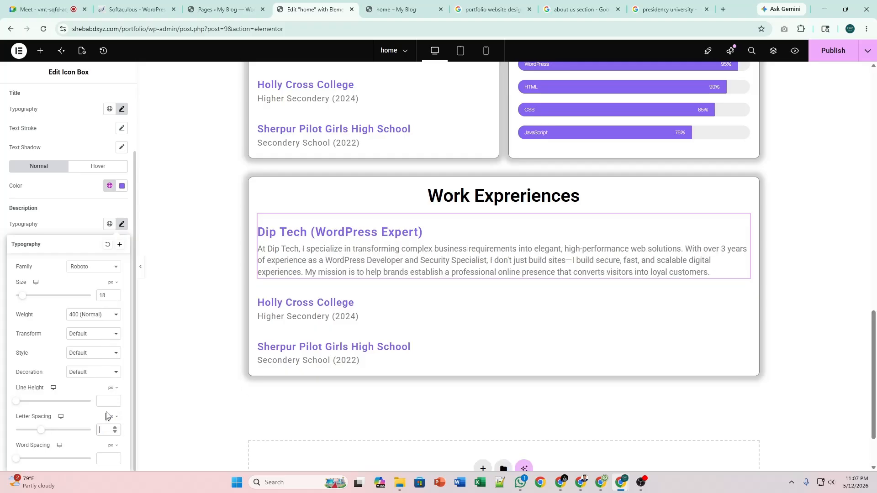
{"action": "left_click", "coordinate": [121, 224]}
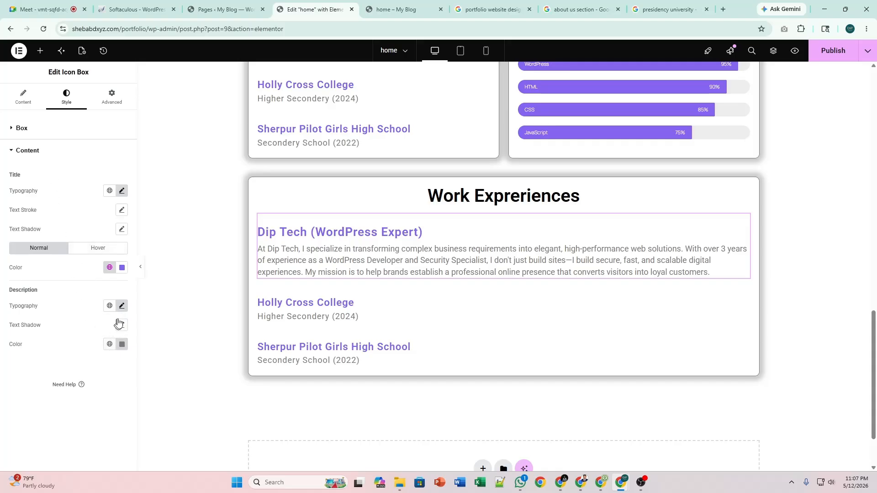
{"action": "left_click", "coordinate": [125, 307]}
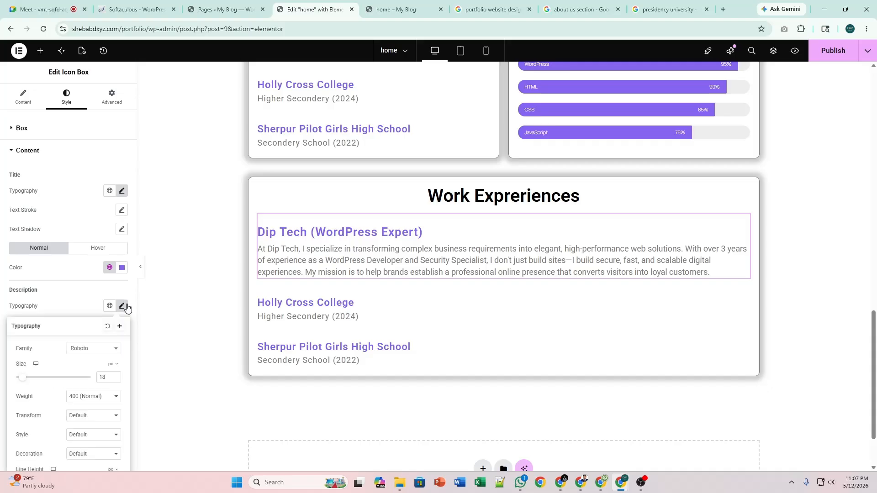
{"action": "left_click", "coordinate": [115, 375]}
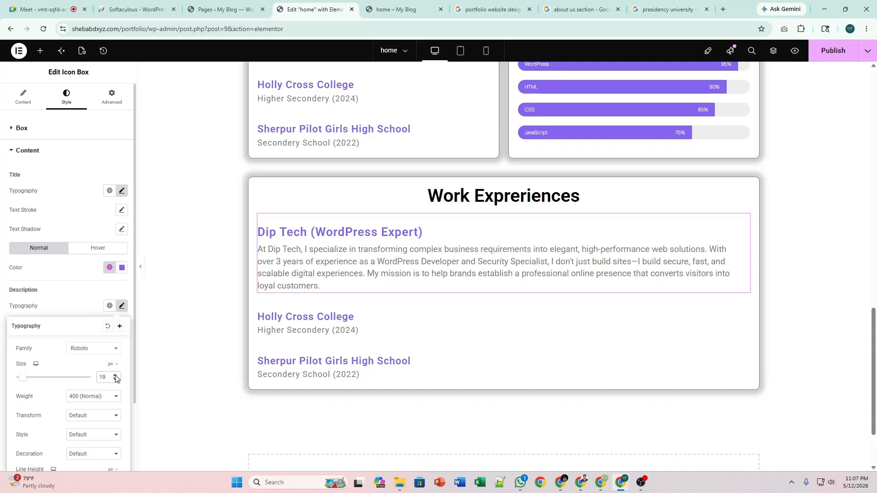
{"action": "left_click", "coordinate": [116, 376]}
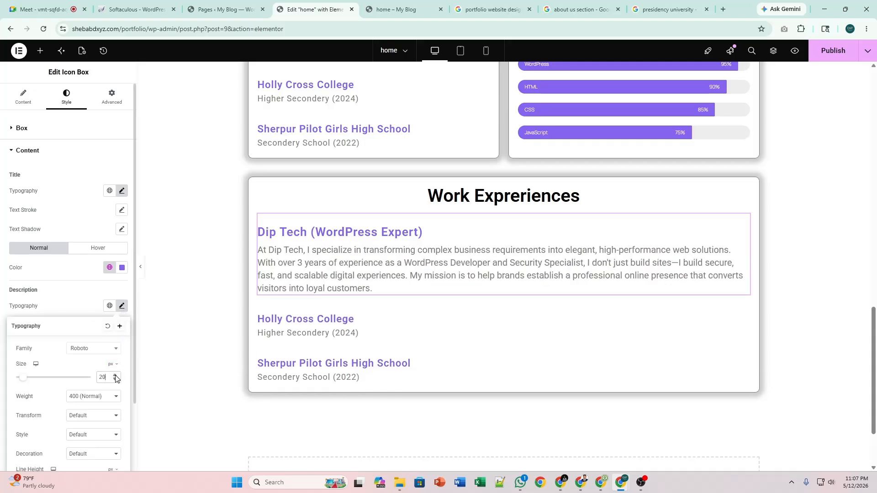
{"action": "left_click", "coordinate": [122, 306]}
Raise the Dip Tech title's font size to 30.
{"action": "left_click", "coordinate": [122, 192]}
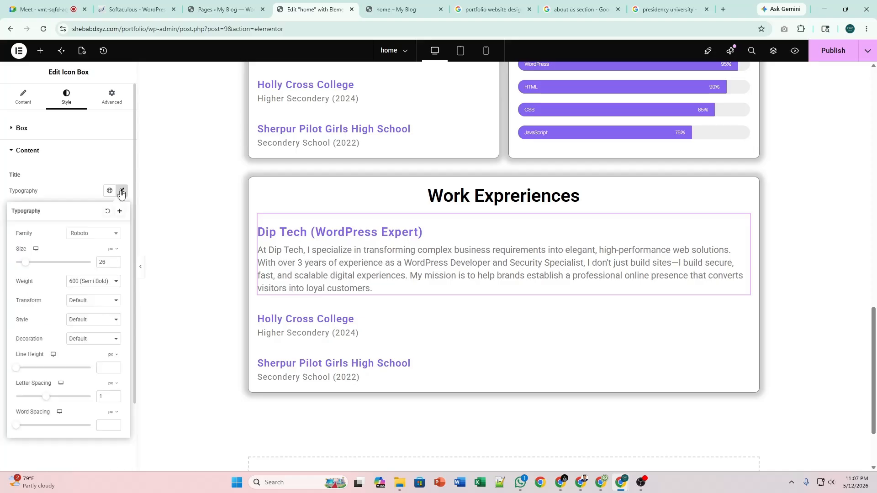
{"action": "left_click", "coordinate": [116, 261]}
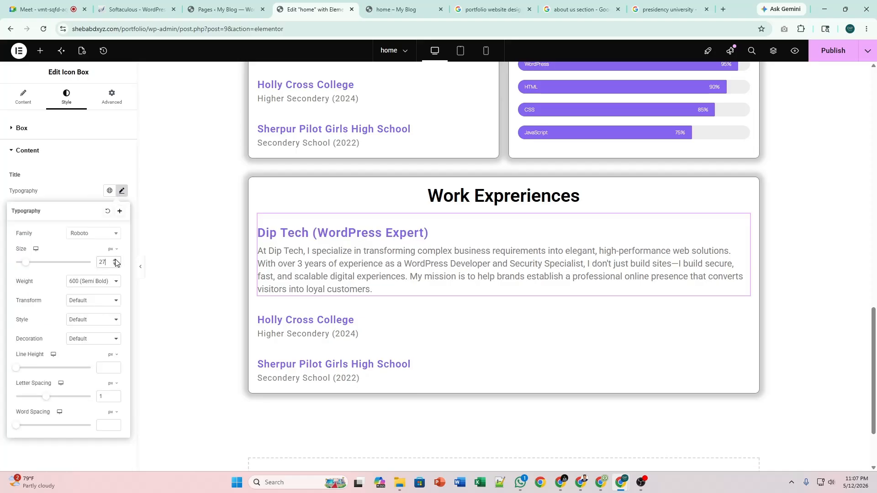
{"action": "left_click", "coordinate": [115, 261]}
{"action": "left_click", "coordinate": [116, 261]}
{"action": "left_click", "coordinate": [116, 262]}
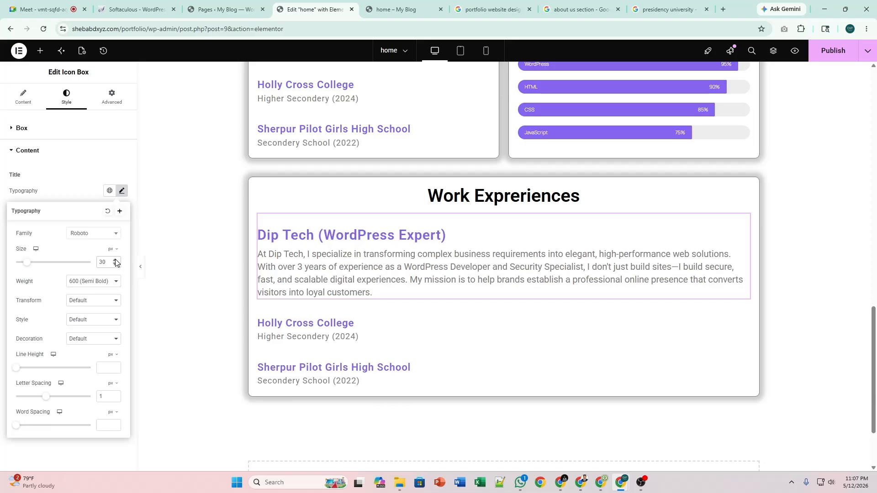
{"action": "left_click", "coordinate": [122, 191]}
{"action": "scroll", "coordinate": [415, 282], "scroll_direction": "down", "scroll_amount": 2}
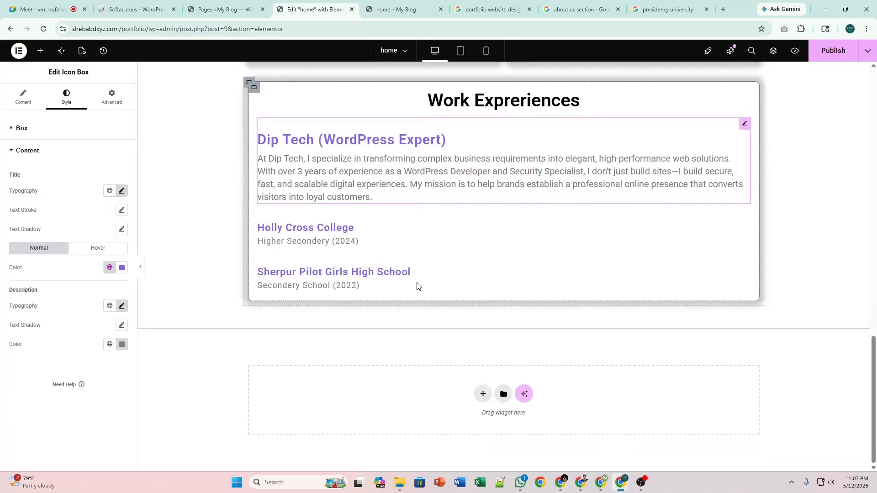
{"action": "scroll", "coordinate": [417, 286], "scroll_direction": "up", "scroll_amount": 1}
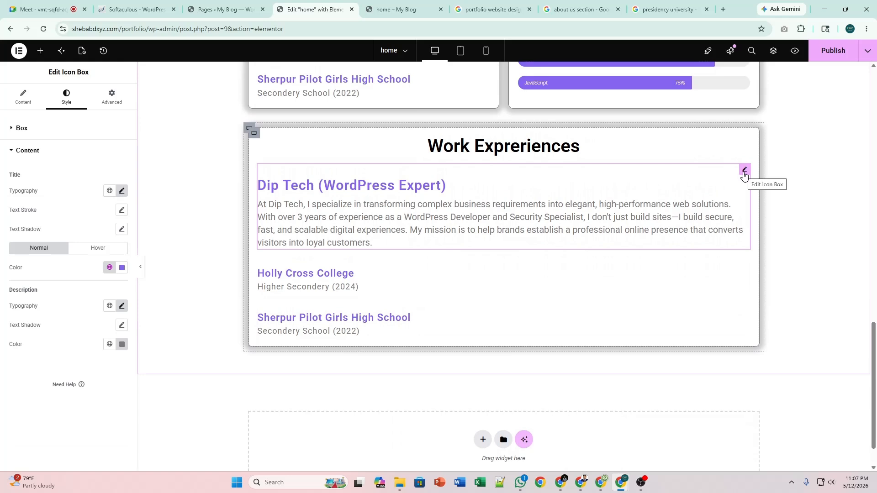
Delete the Holly Cross College and Sherpur Pilot Girls High School entries.
{"action": "left_click", "coordinate": [744, 263]}
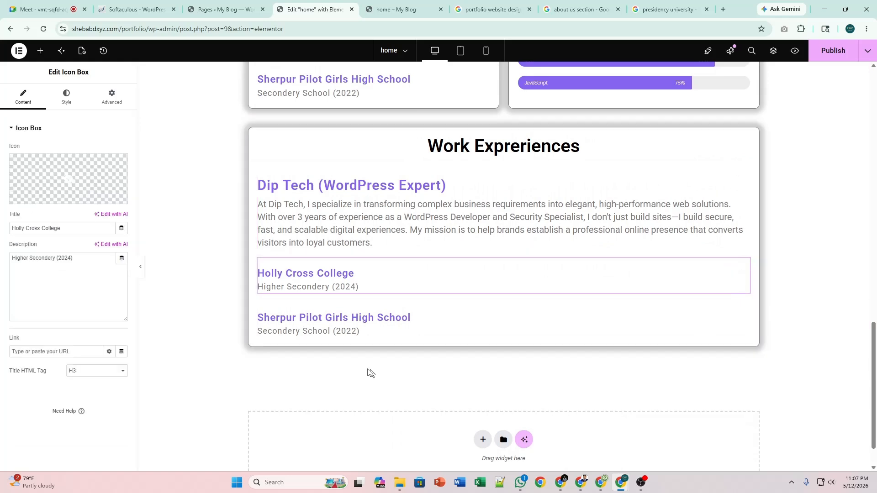
{"action": "right_click", "coordinate": [748, 270]}
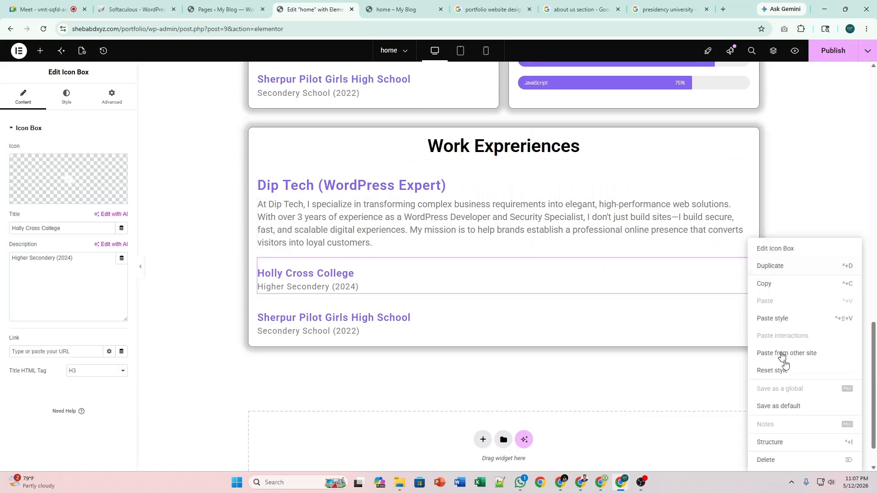
{"action": "left_click", "coordinate": [781, 463]}
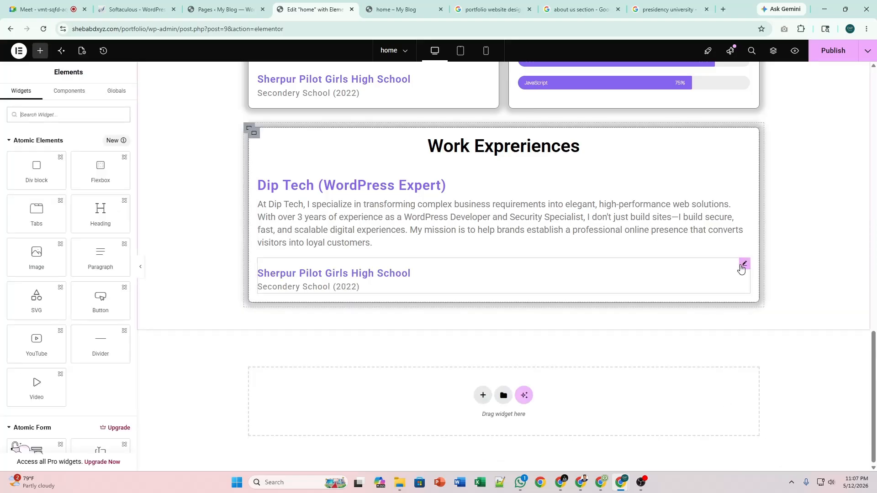
{"action": "left_click", "coordinate": [744, 267]}
{"action": "right_click", "coordinate": [744, 267]}
{"action": "left_click", "coordinate": [778, 460]}
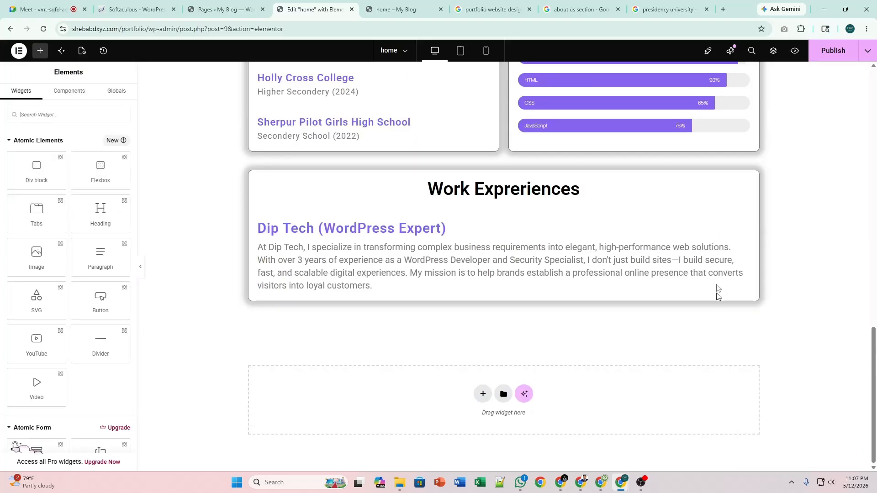
Duplicate the Dip Tech entry twice to make three Dip Tech entries.
{"action": "left_click", "coordinate": [747, 218]}
{"action": "right_click", "coordinate": [747, 218]}
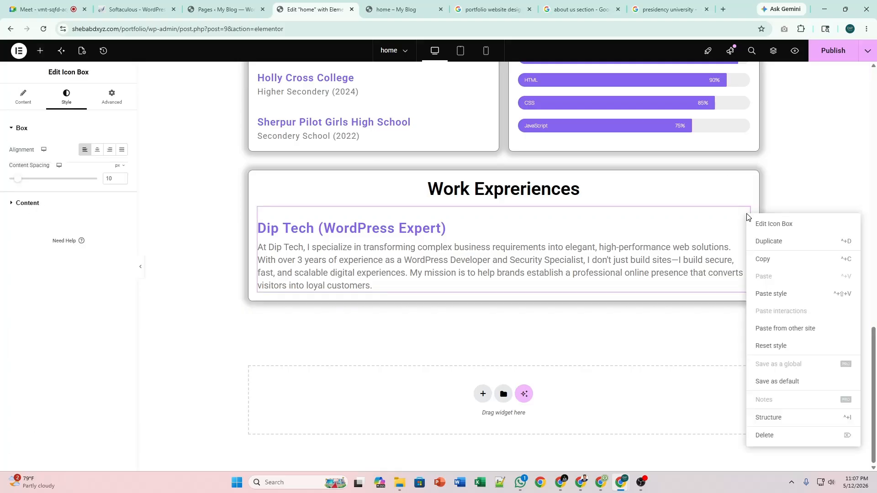
{"action": "left_click", "coordinate": [766, 241]}
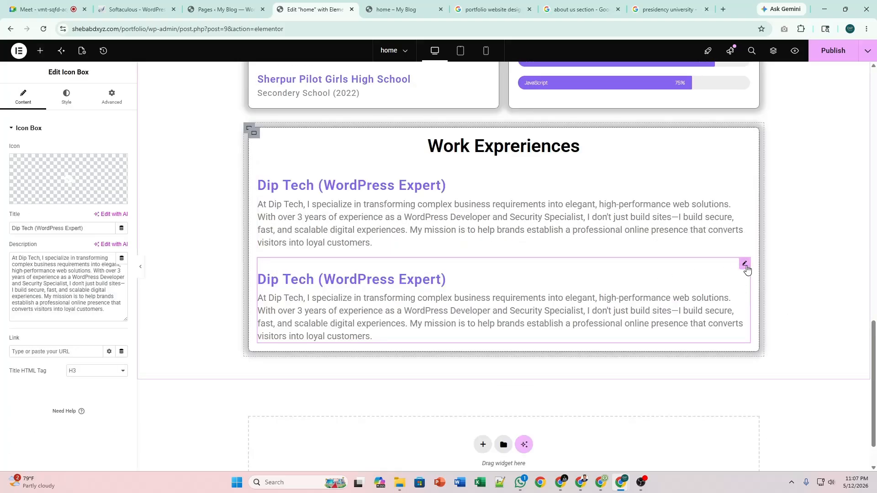
{"action": "right_click", "coordinate": [745, 264]}
{"action": "left_click", "coordinate": [765, 267]}
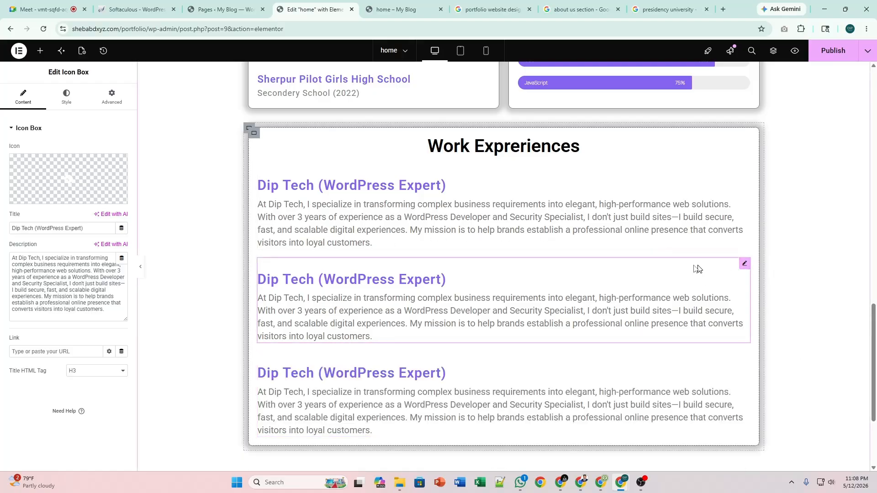
Right-align the middle Dip Tech entry and publish the homepage.
{"action": "left_click", "coordinate": [67, 100]}
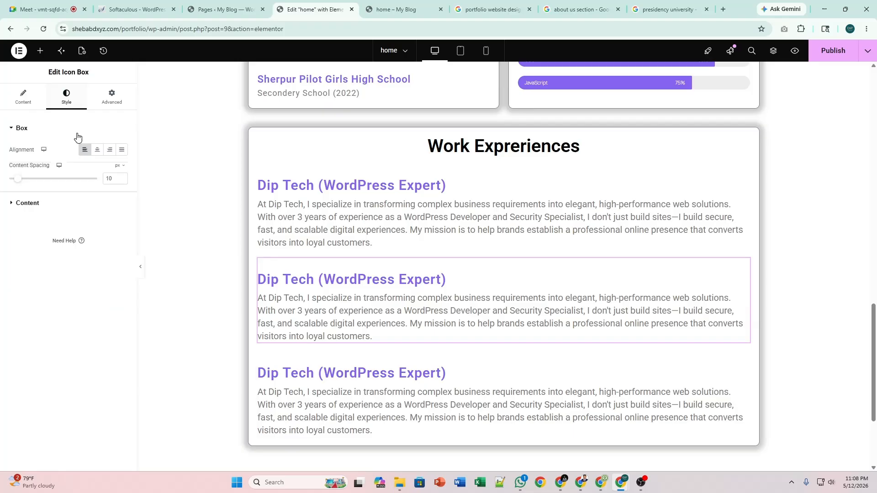
{"action": "left_click", "coordinate": [97, 149]}
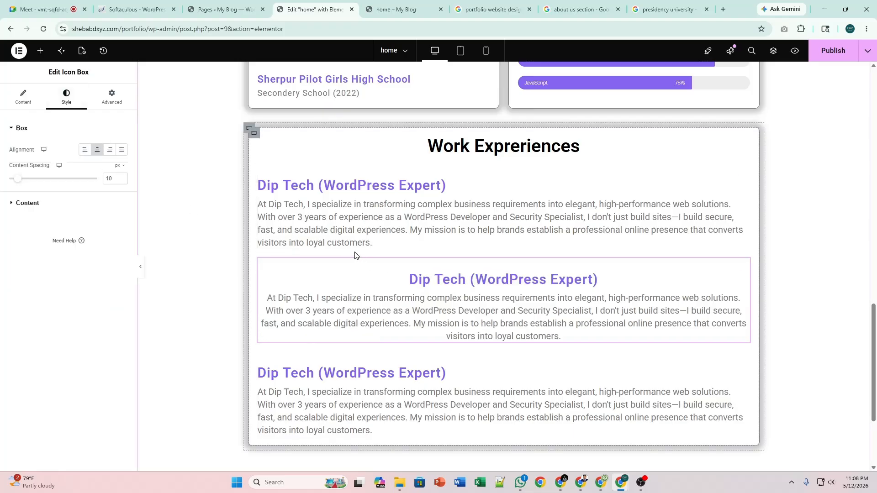
{"action": "left_click", "coordinate": [121, 152]}
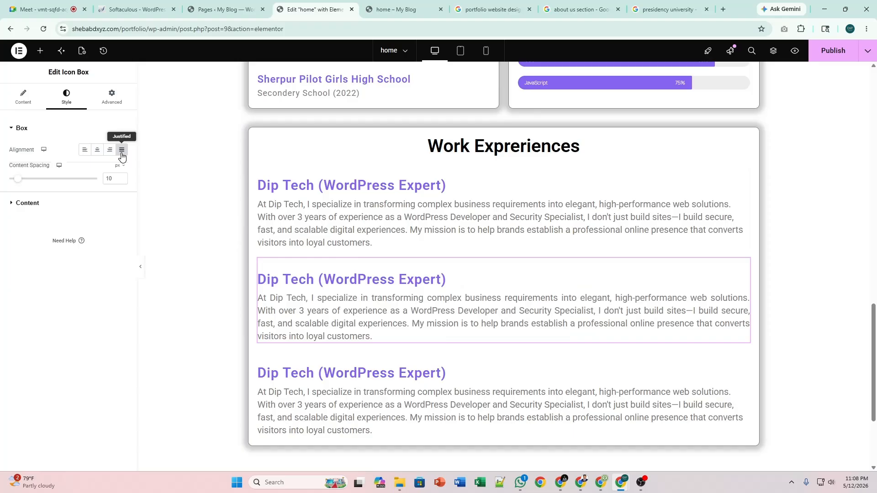
{"action": "left_click", "coordinate": [109, 154]}
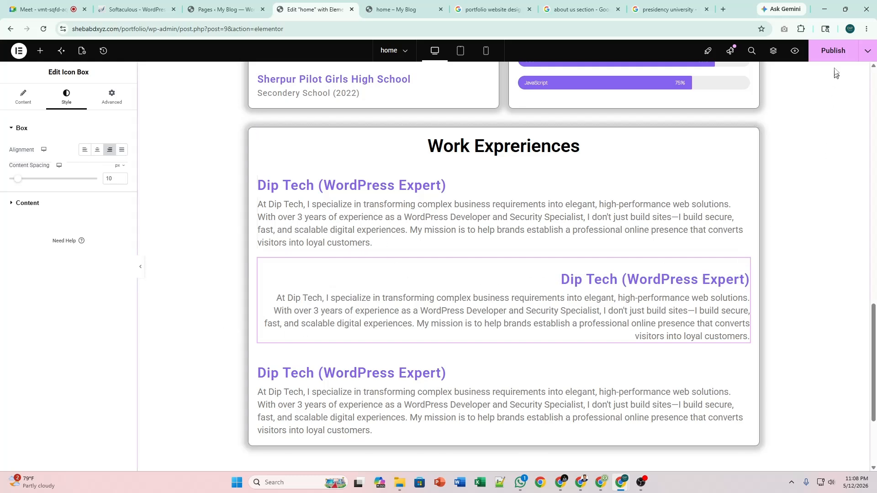
{"action": "left_click", "coordinate": [833, 51]}
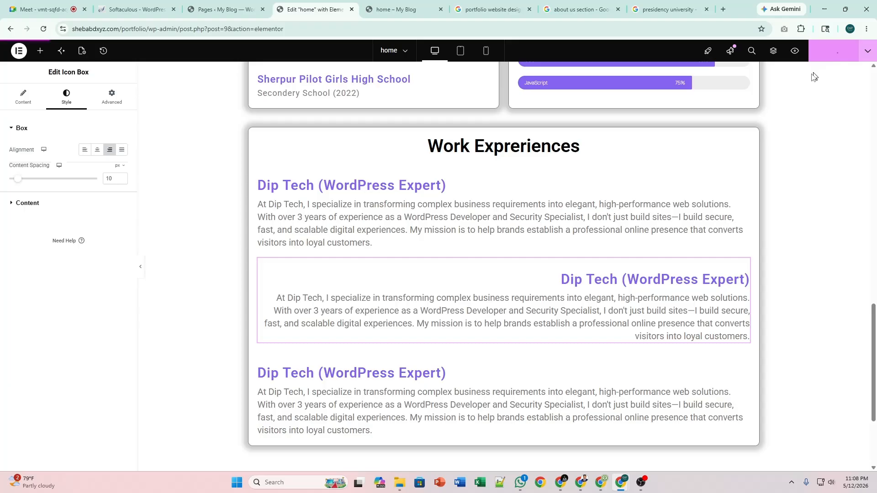
Review the current homepage in the live preview, then return to the editor.
{"action": "left_click", "coordinate": [413, 9]}
{"action": "scroll", "coordinate": [540, 231], "scroll_direction": "down", "scroll_amount": 15}
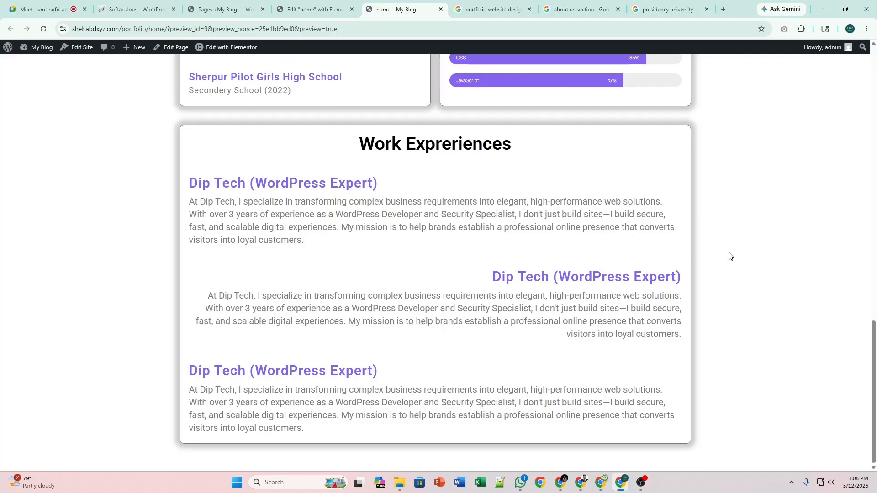
{"action": "left_click", "coordinate": [315, 9]}
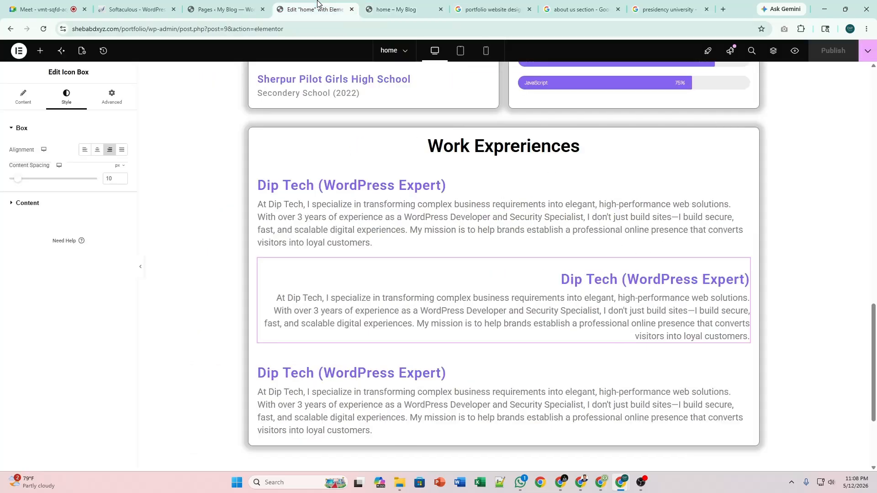
Set the Work Experiences card's padding to 20 top/bottom and 40 left/right.
{"action": "left_click", "coordinate": [256, 135]}
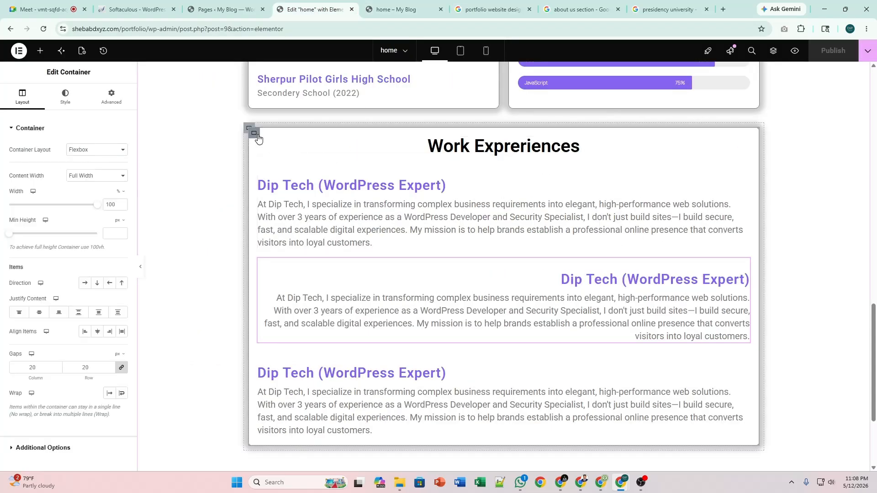
{"action": "left_click", "coordinate": [111, 97]}
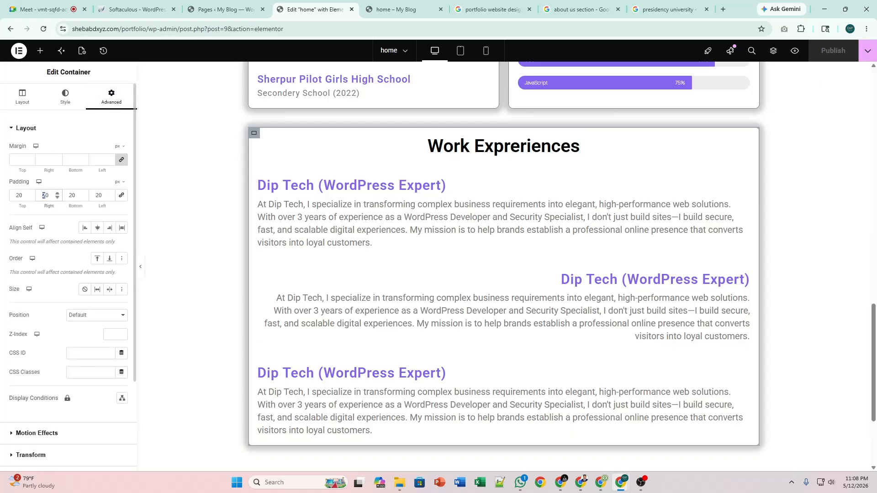
{"action": "type", "text": "3"}
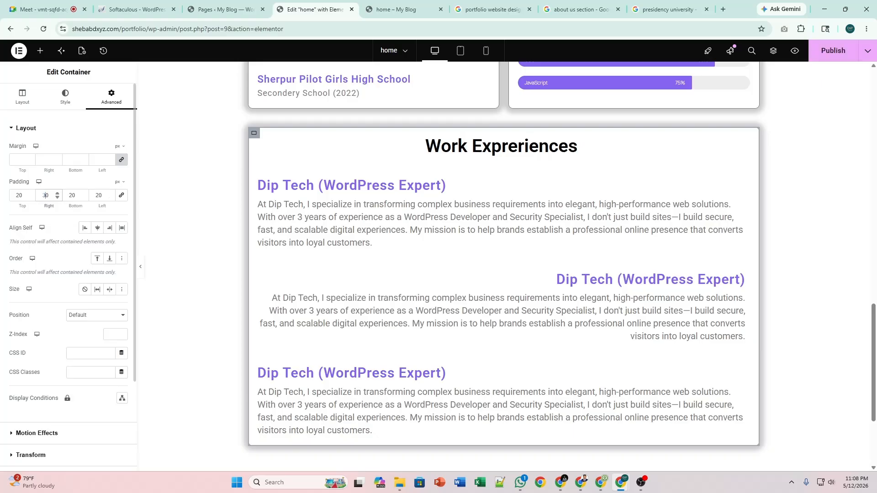
{"action": "type", "text": "3"}
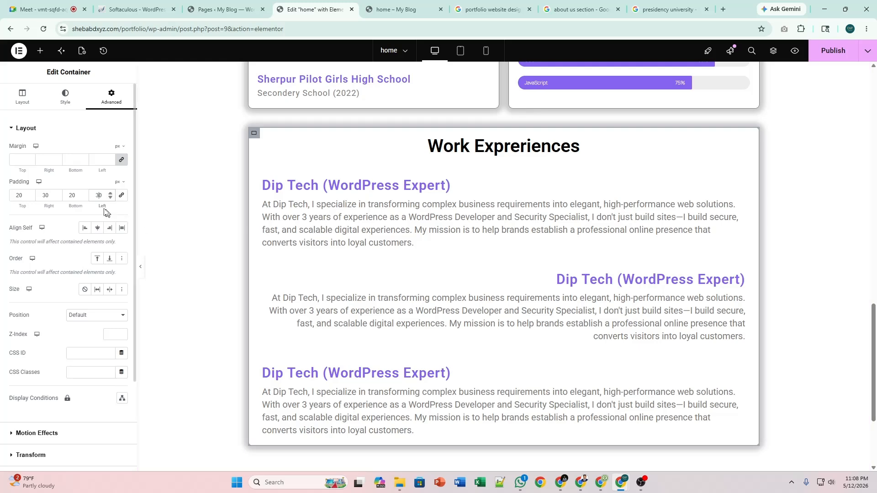
{"action": "key", "text": "BackSpace"}
{"action": "type", "text": "4"}
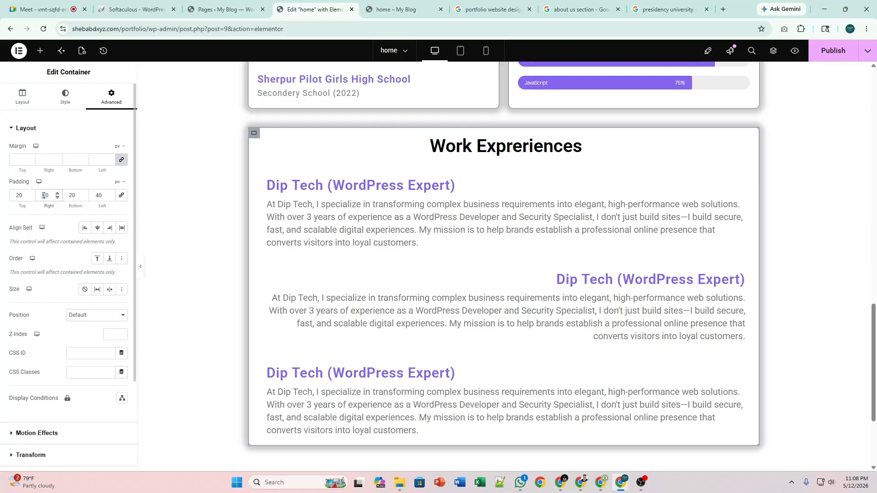
{"action": "key", "text": "BackSpace"}
{"action": "type", "text": "4"}
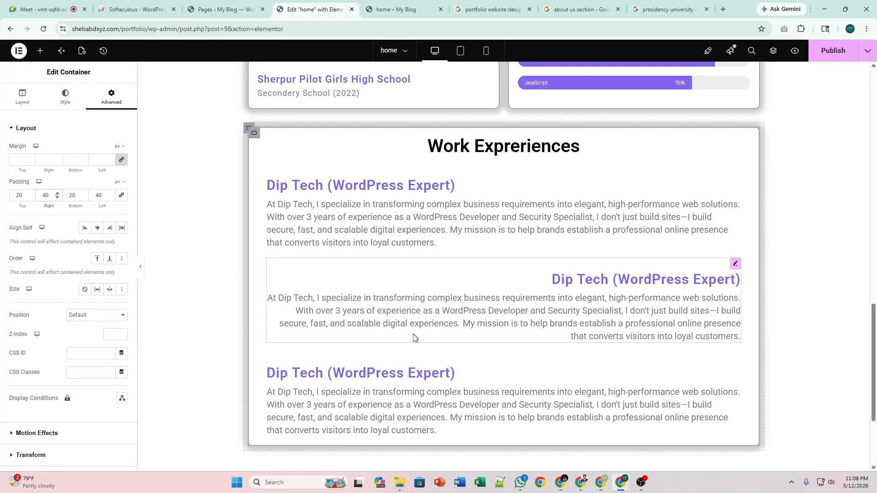
Check the third Dip Tech entry's alignment settings, then publish the page.
{"action": "left_click", "coordinate": [735, 357]}
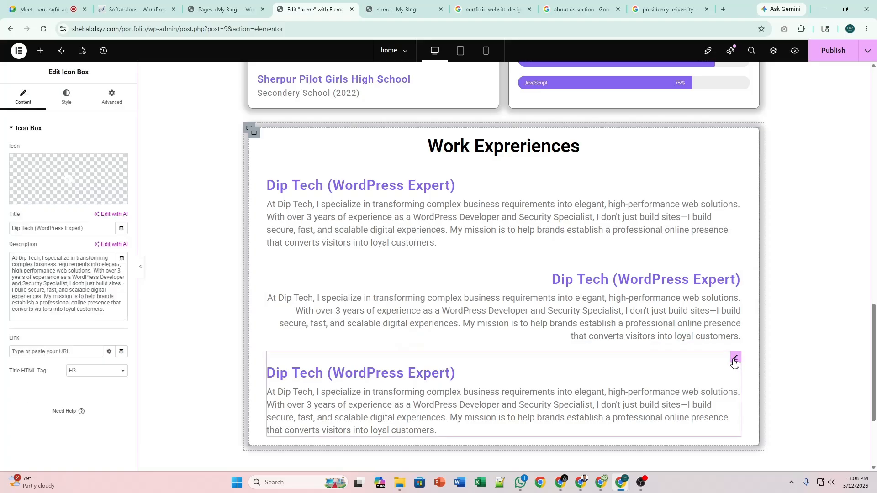
{"action": "left_click", "coordinate": [63, 105]}
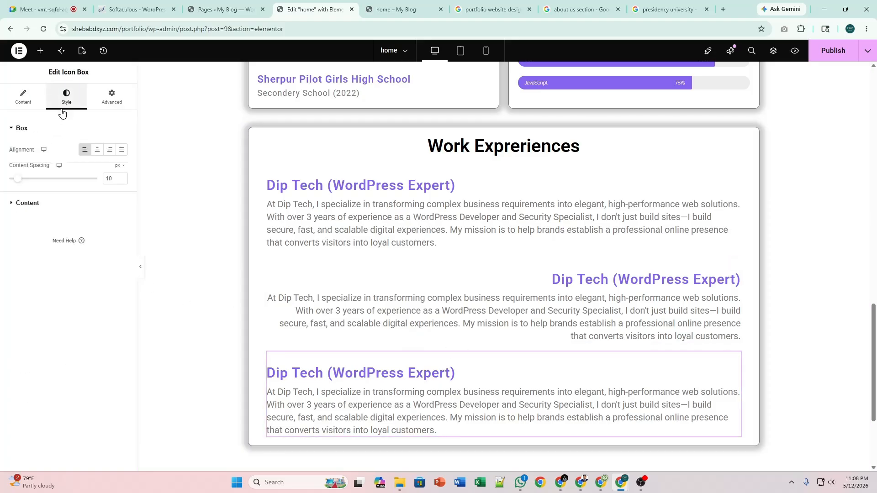
{"action": "left_click", "coordinate": [32, 100]}
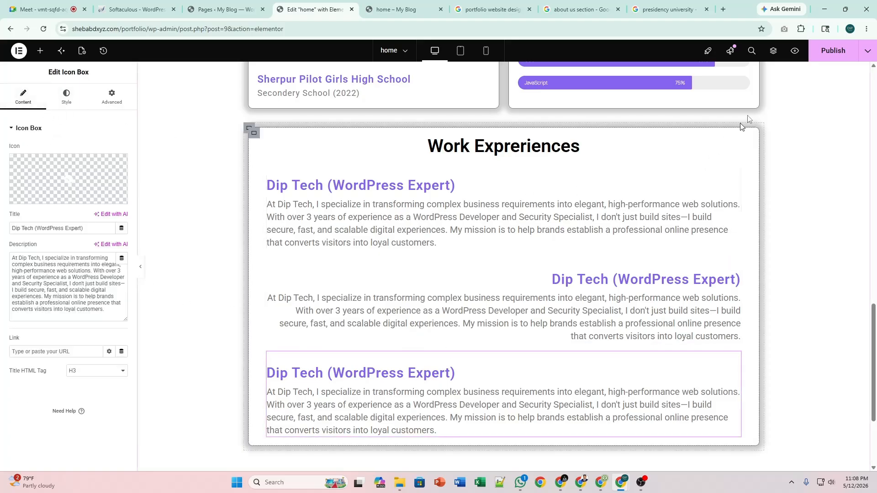
{"action": "left_click", "coordinate": [833, 50]}
Reload the live homepage preview to load the published padding changes.
{"action": "left_click", "coordinate": [393, 6]}
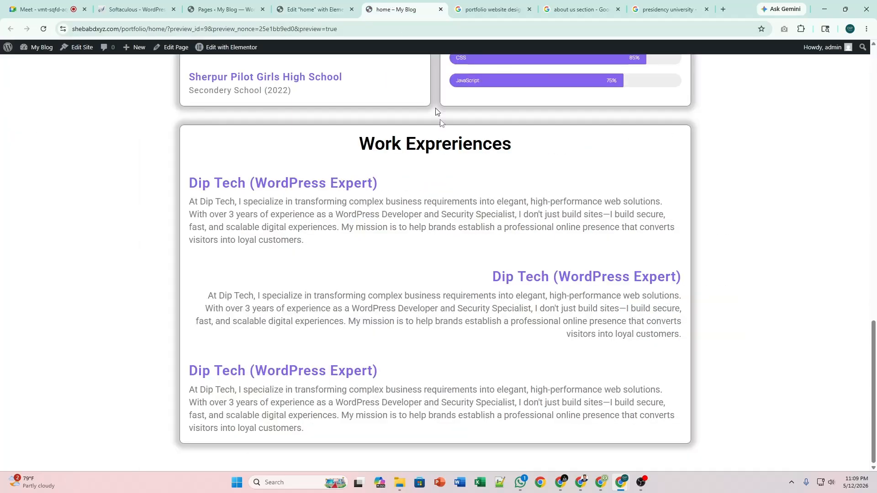
{"action": "key", "text": "F5"}
{"action": "scroll", "coordinate": [468, 232], "scroll_direction": "down", "scroll_amount": 13}
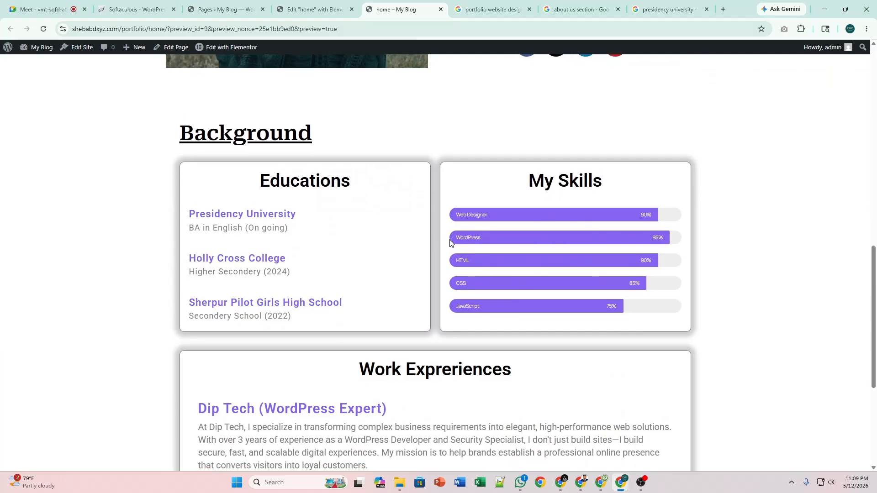
{"action": "scroll", "coordinate": [450, 308], "scroll_direction": "down", "scroll_amount": 5}
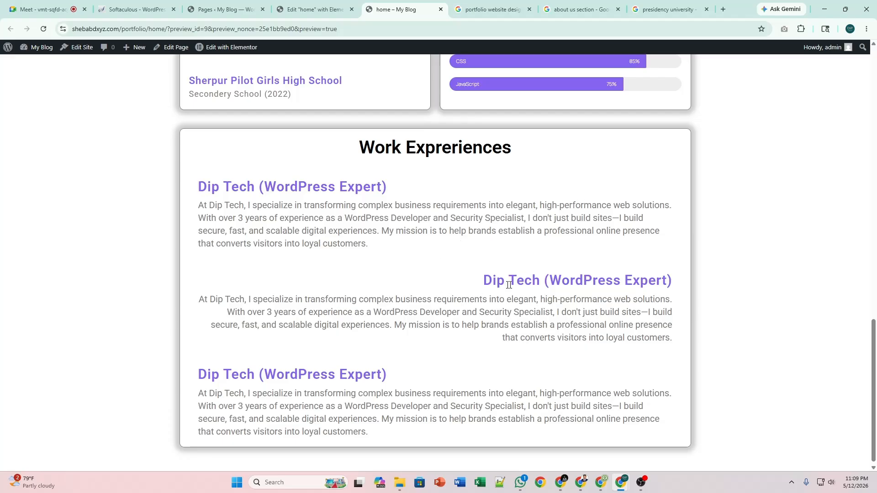
{"action": "scroll", "coordinate": [456, 294], "scroll_direction": "up", "scroll_amount": 15}
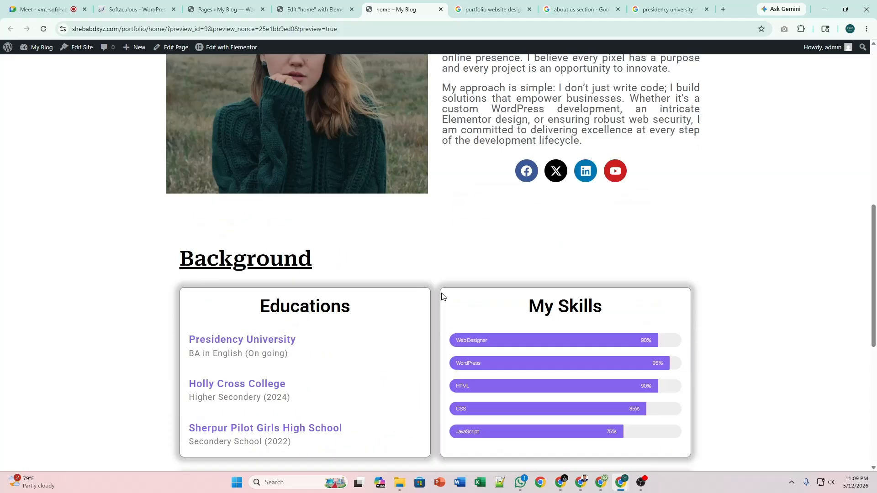
{"action": "scroll", "coordinate": [441, 296], "scroll_direction": "up", "scroll_amount": 3}
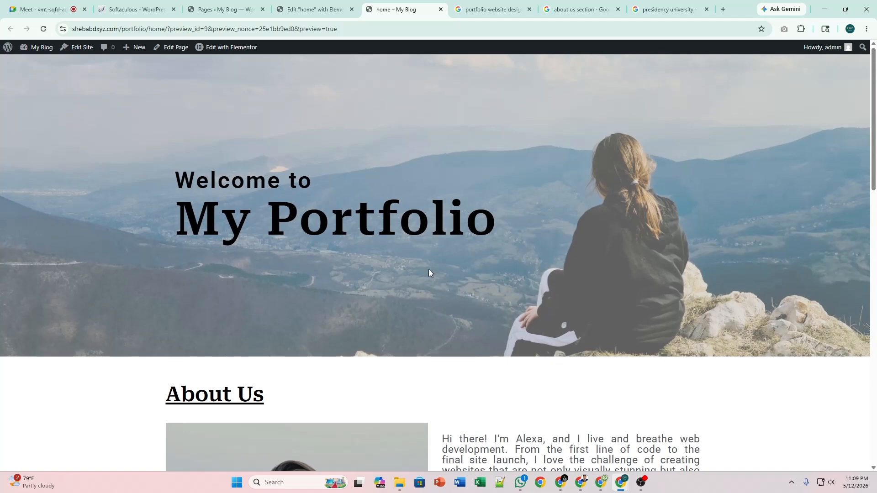
Inspect the Background and Work Experiences cards, ending back at the top hero.
{"action": "scroll", "coordinate": [428, 272], "scroll_direction": "down", "scroll_amount": 1}
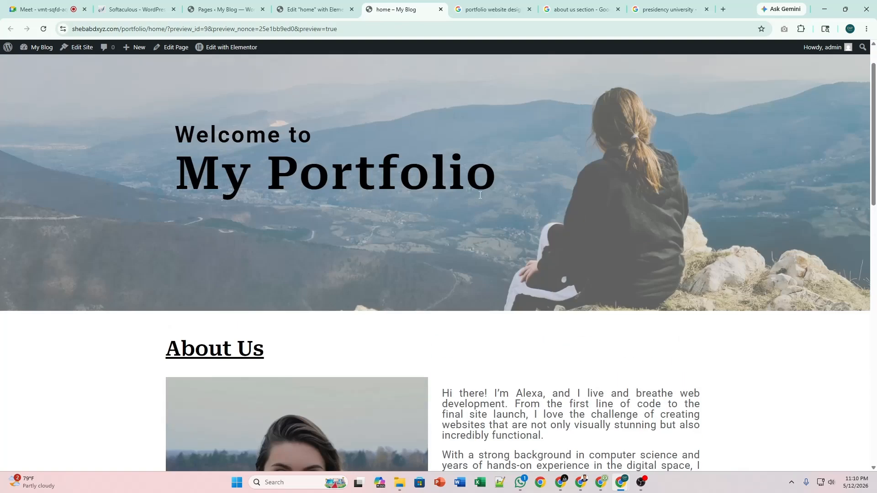
{"action": "scroll", "coordinate": [480, 195], "scroll_direction": "up", "scroll_amount": 1}
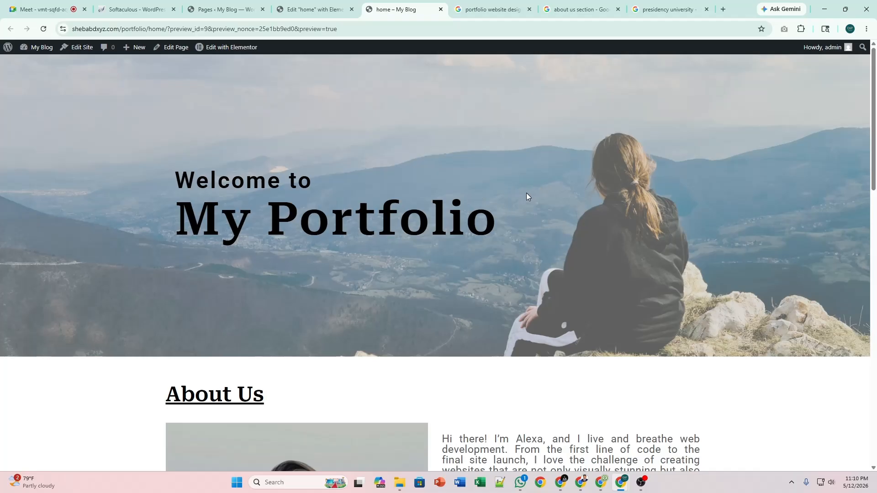
{"action": "scroll", "coordinate": [526, 196], "scroll_direction": "down", "scroll_amount": 12}
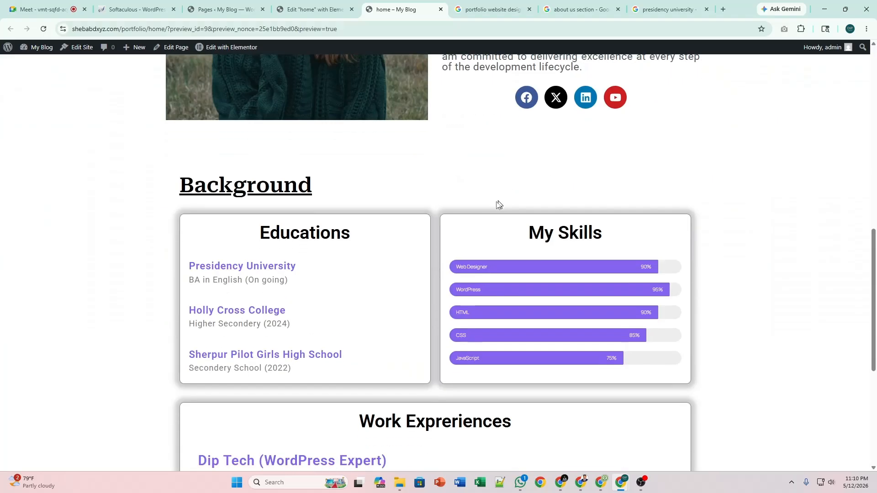
{"action": "scroll", "coordinate": [451, 213], "scroll_direction": "down", "scroll_amount": 4}
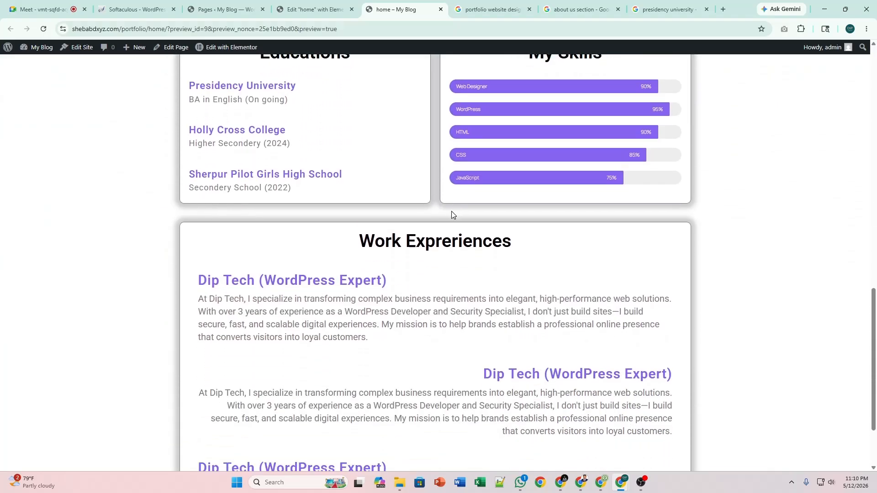
{"action": "scroll", "coordinate": [451, 211], "scroll_direction": "down", "scroll_amount": 2}
{"action": "scroll", "coordinate": [451, 211], "scroll_direction": "up", "scroll_amount": 6}
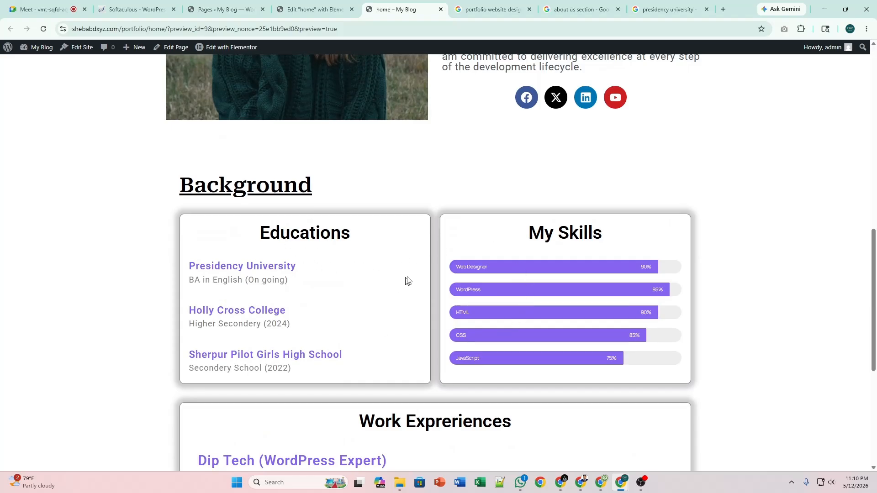
{"action": "scroll", "coordinate": [433, 264], "scroll_direction": "down", "scroll_amount": 3}
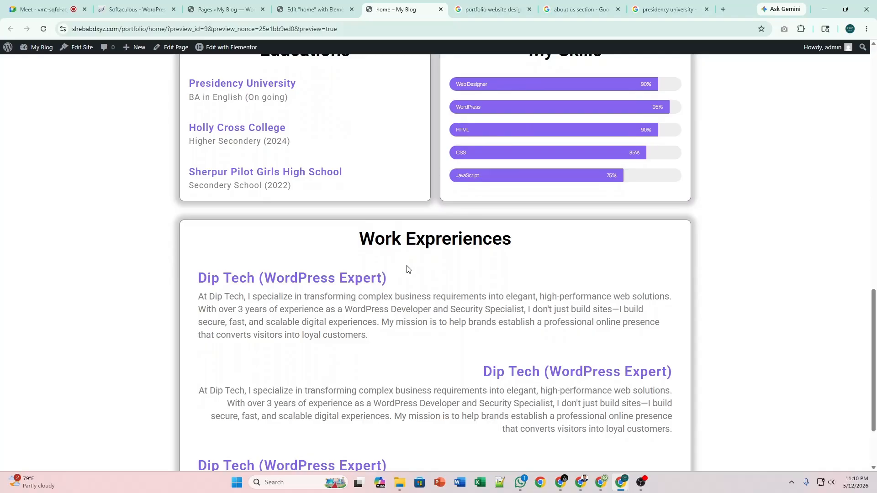
{"action": "scroll", "coordinate": [407, 270], "scroll_direction": "down", "scroll_amount": 2}
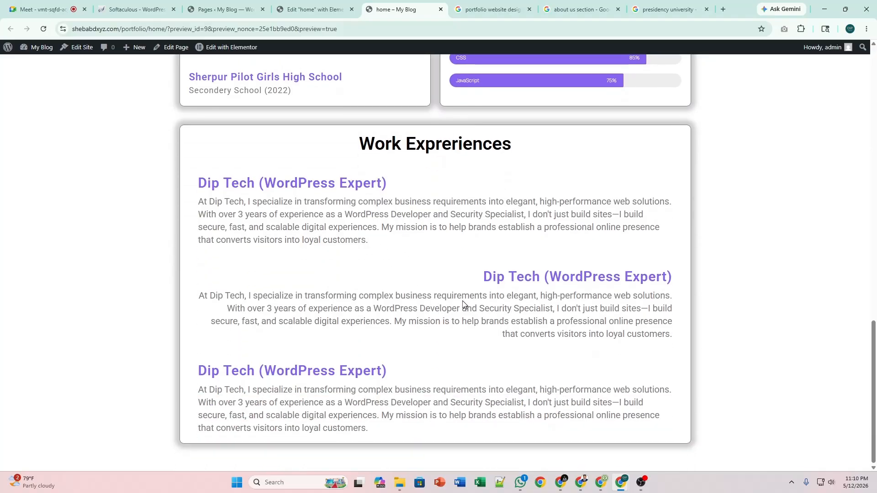
{"action": "scroll", "coordinate": [434, 268], "scroll_direction": "up", "scroll_amount": 1}
{"action": "scroll", "coordinate": [434, 267], "scroll_direction": "down", "scroll_amount": 1}
{"action": "scroll", "coordinate": [434, 267], "scroll_direction": "up", "scroll_amount": 20}
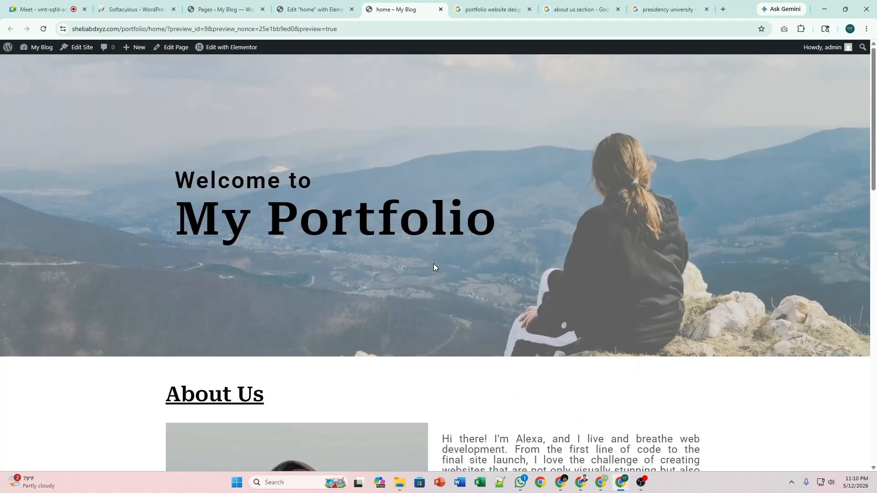